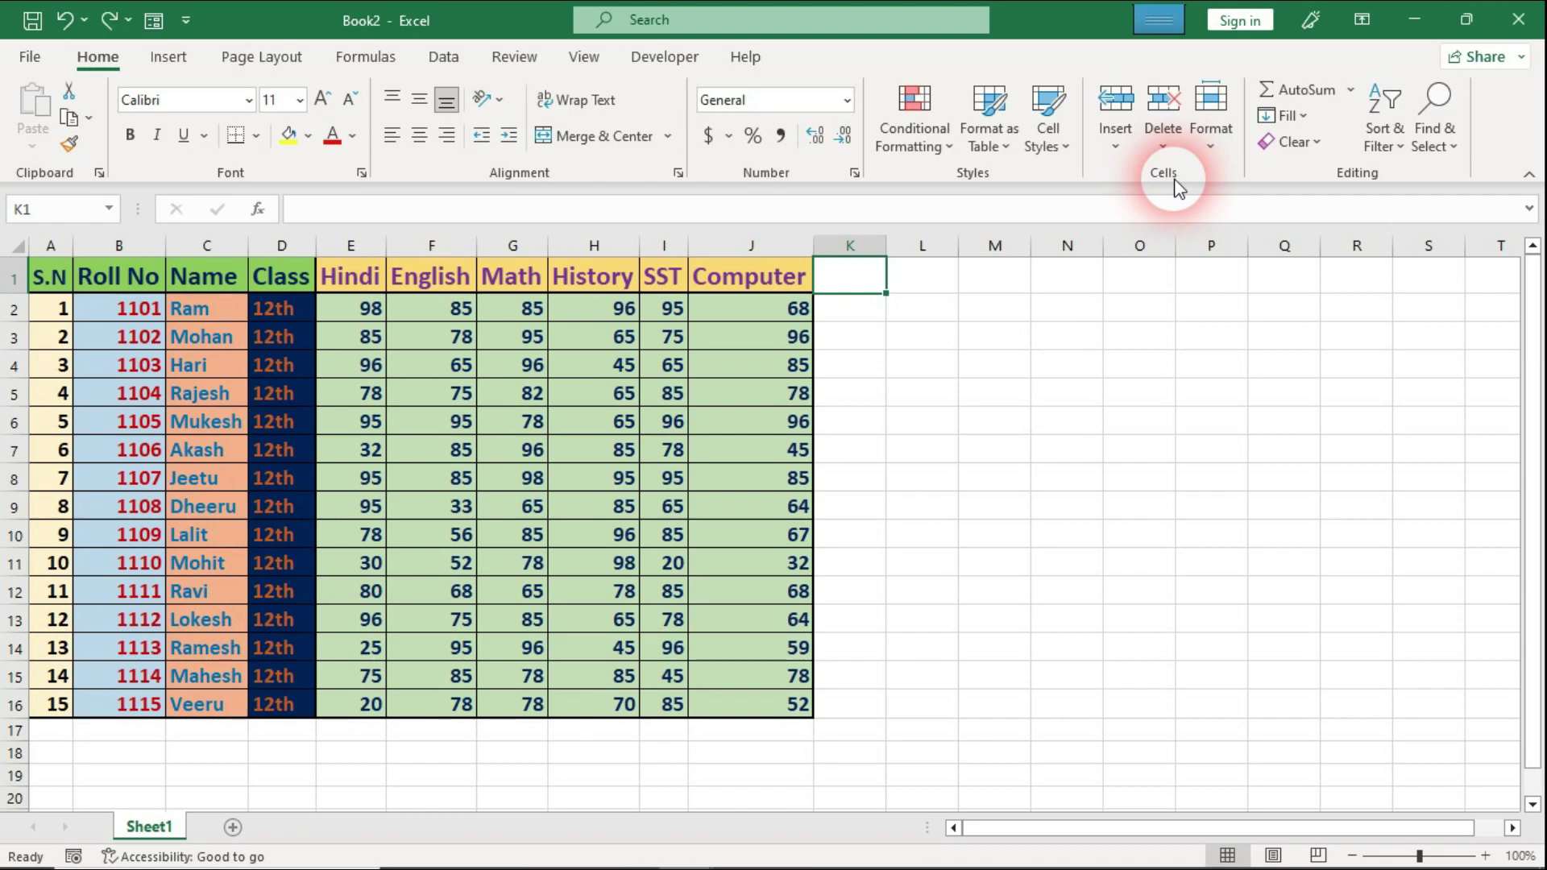
Select Hari's cell C4 and show the Insert choices for cells, rows, columns or sheet
{"action": "left_click", "coordinate": [1119, 155]}
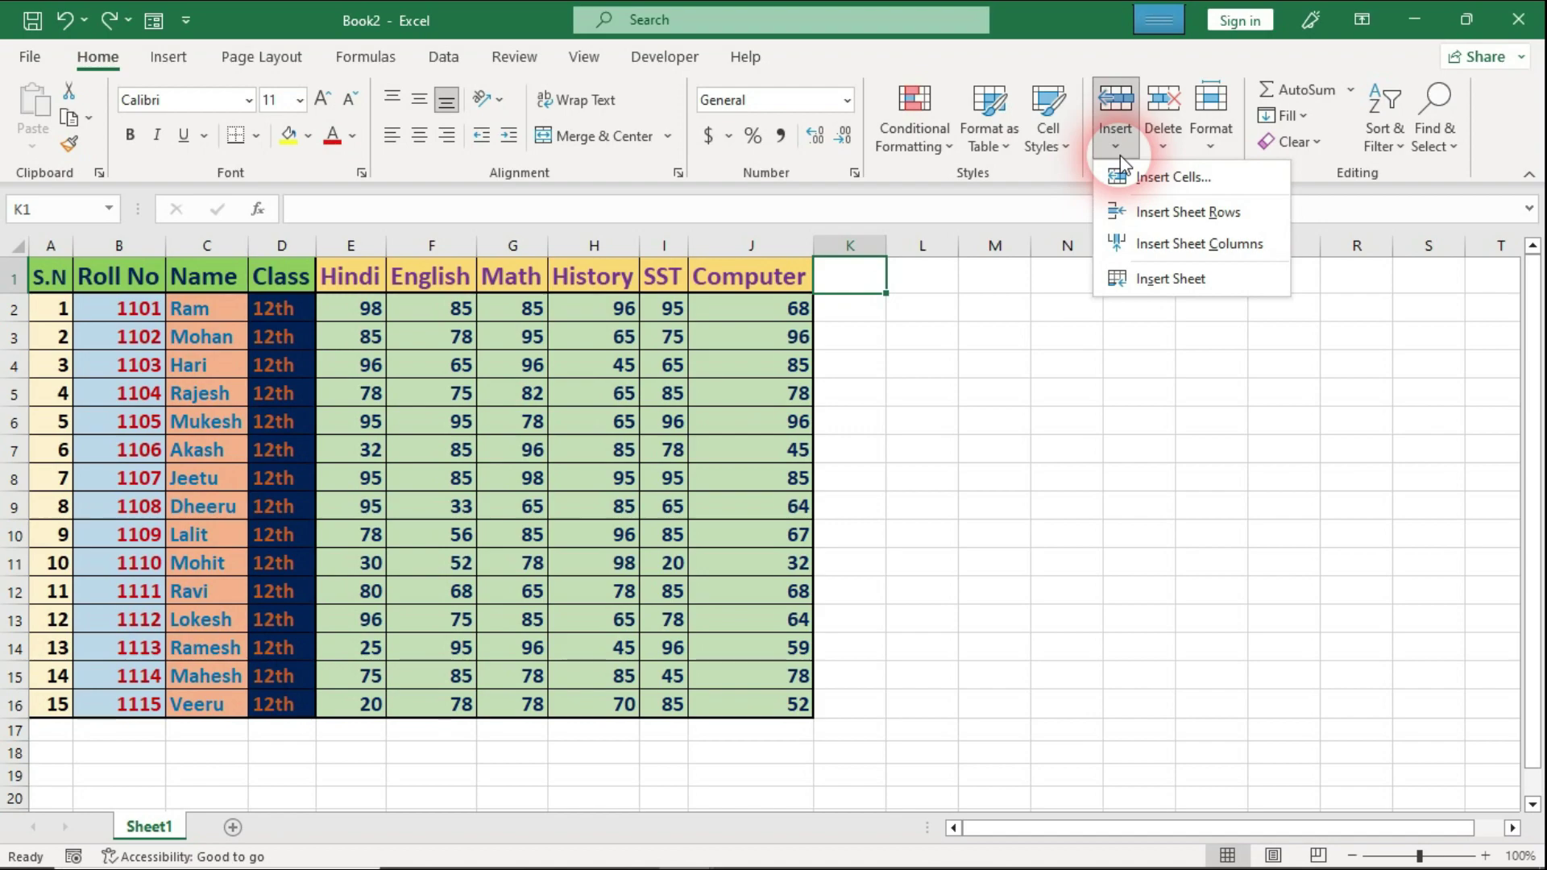
{"action": "left_click", "coordinate": [424, 408]}
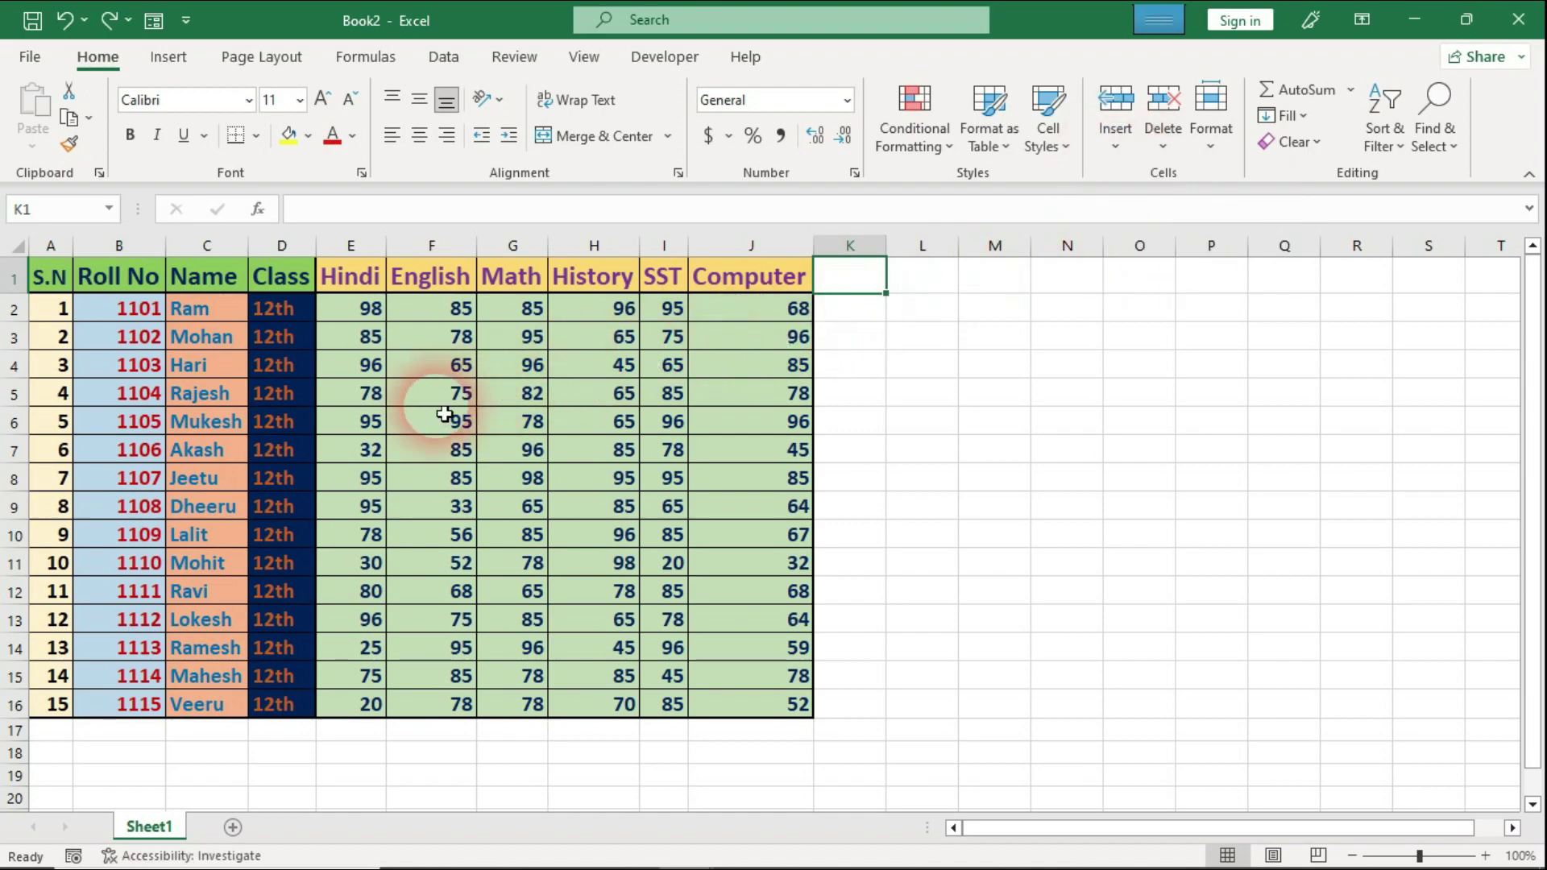
{"action": "left_click", "coordinate": [435, 421]}
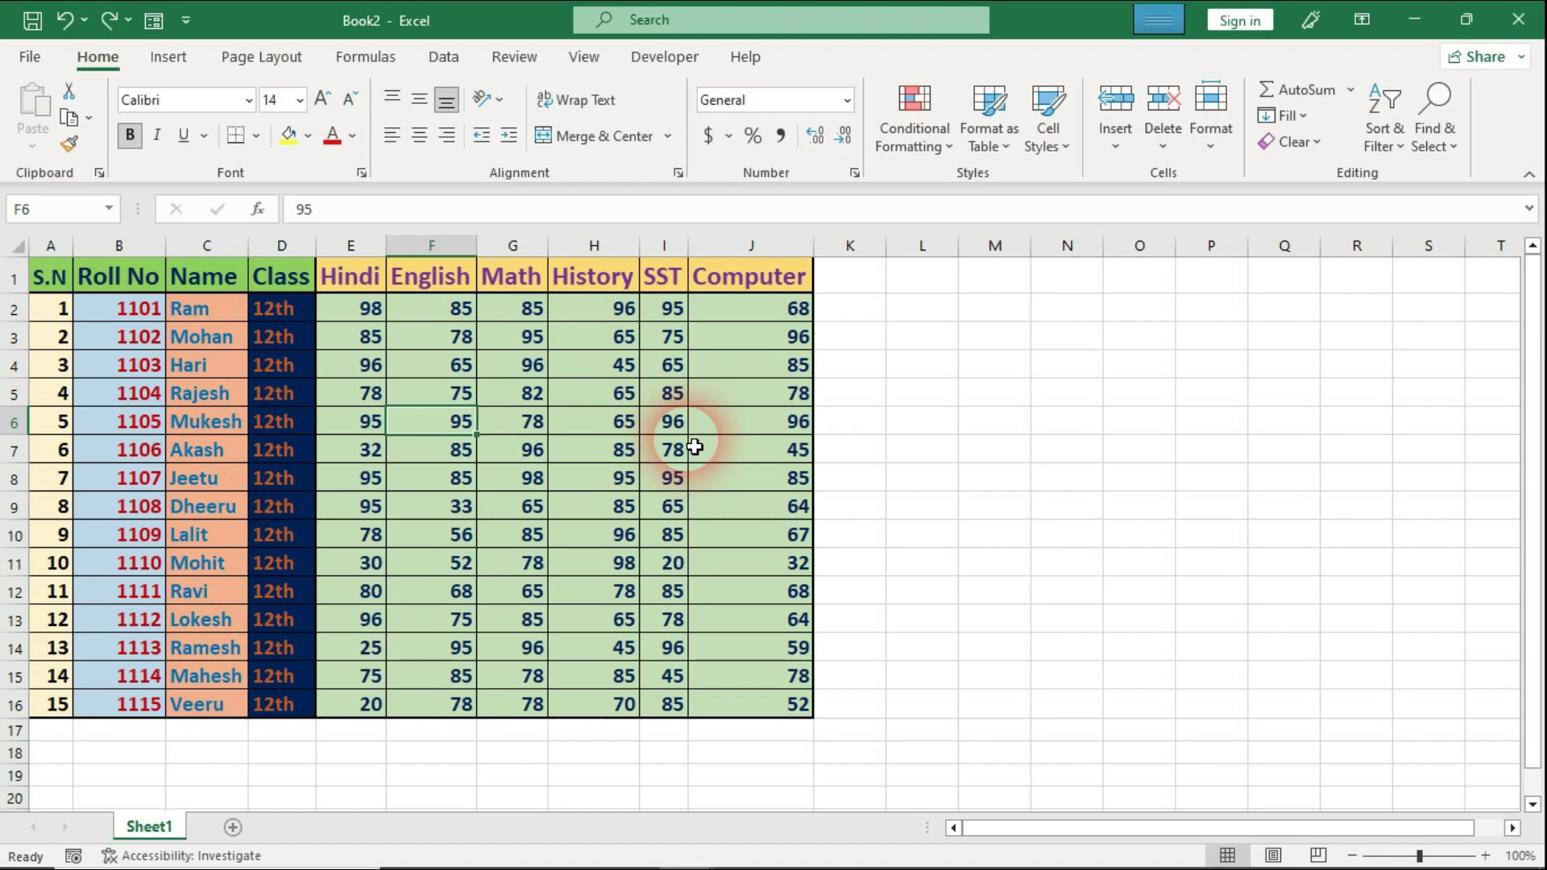
{"action": "left_click", "coordinate": [219, 375]}
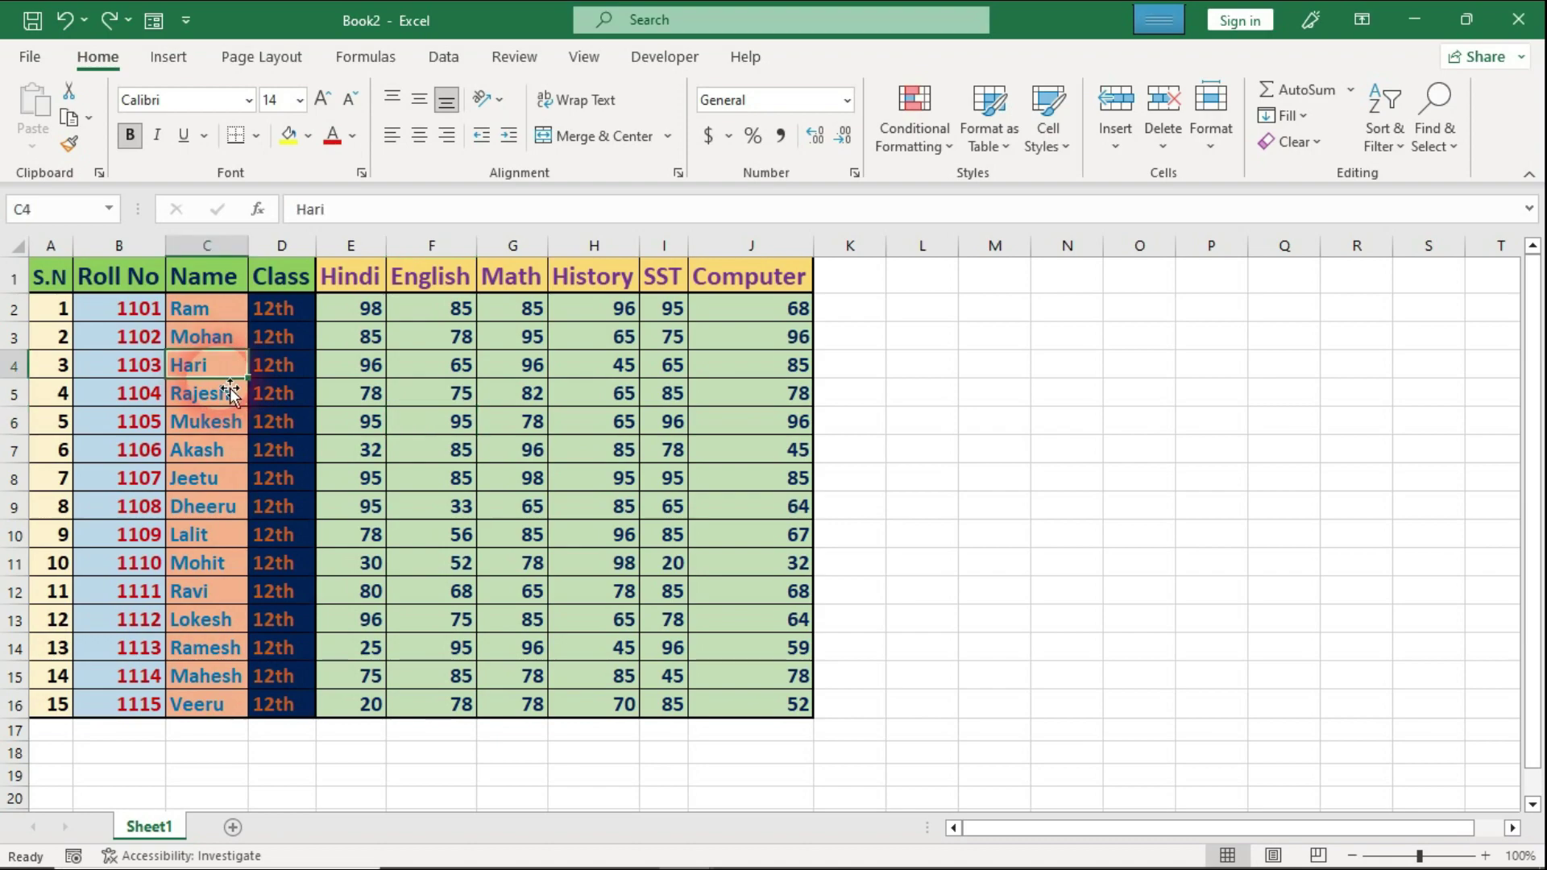
{"action": "left_click", "coordinate": [1115, 153]}
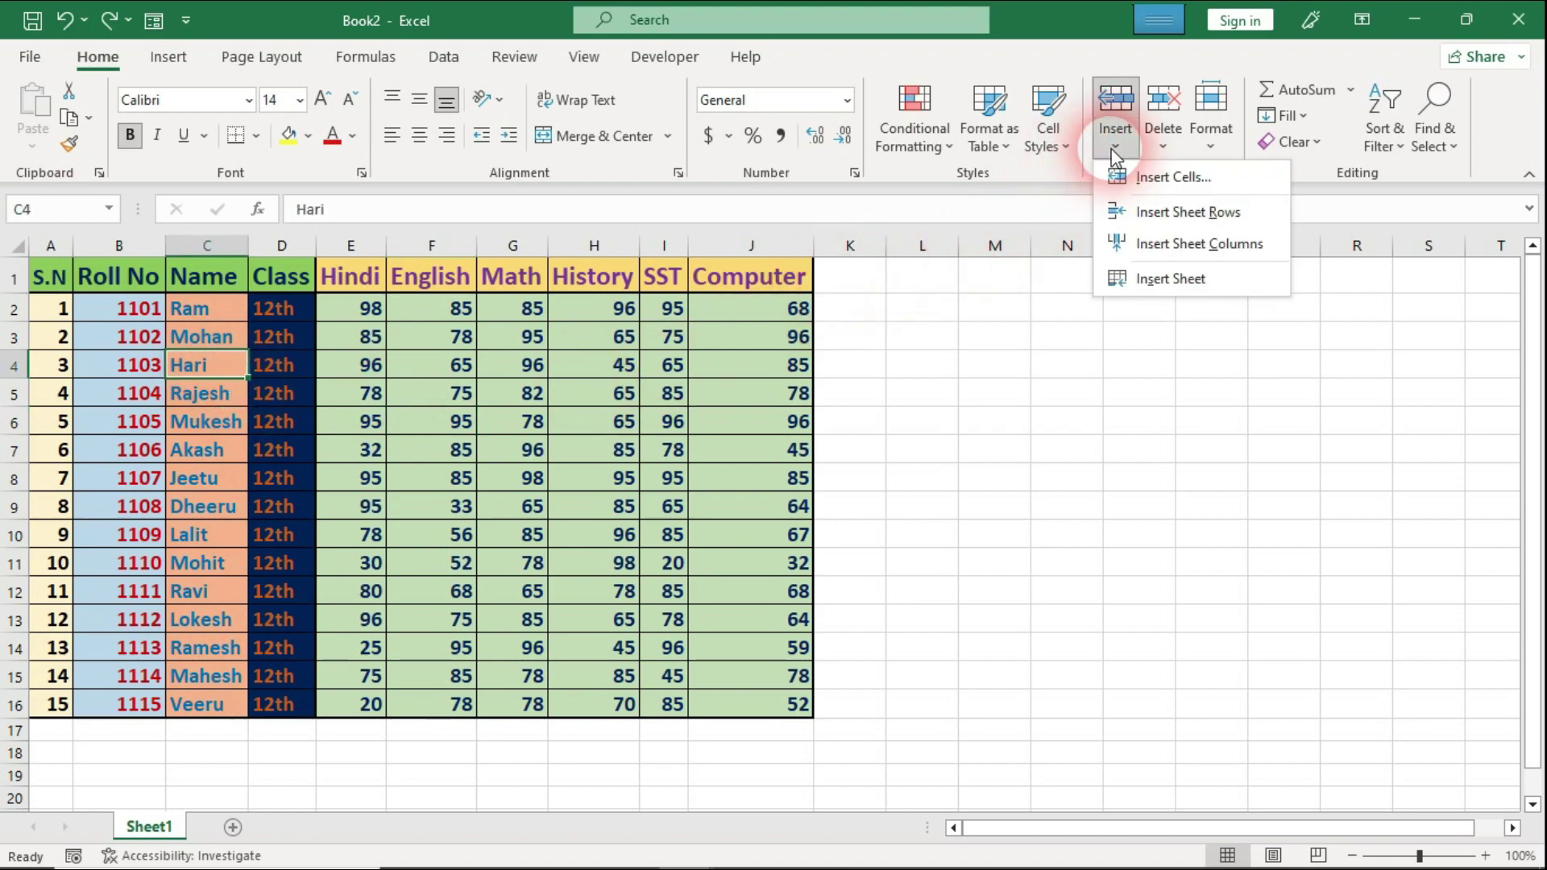
{"action": "left_click", "coordinate": [1238, 184]}
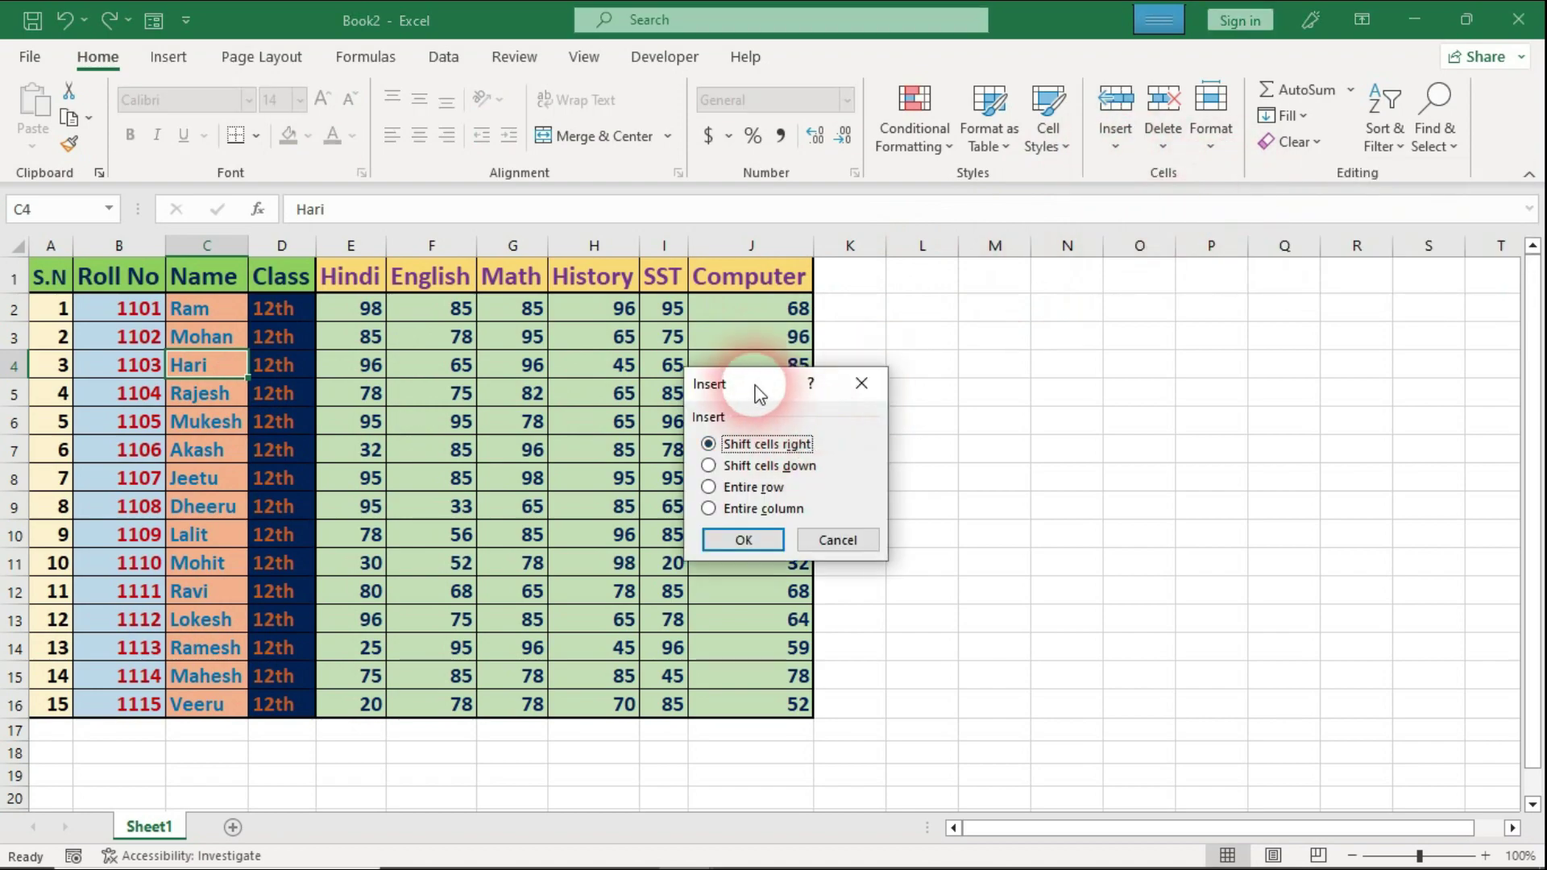
{"action": "left_click_drag", "start_coordinate": [760, 387], "coordinate": [909, 392]}
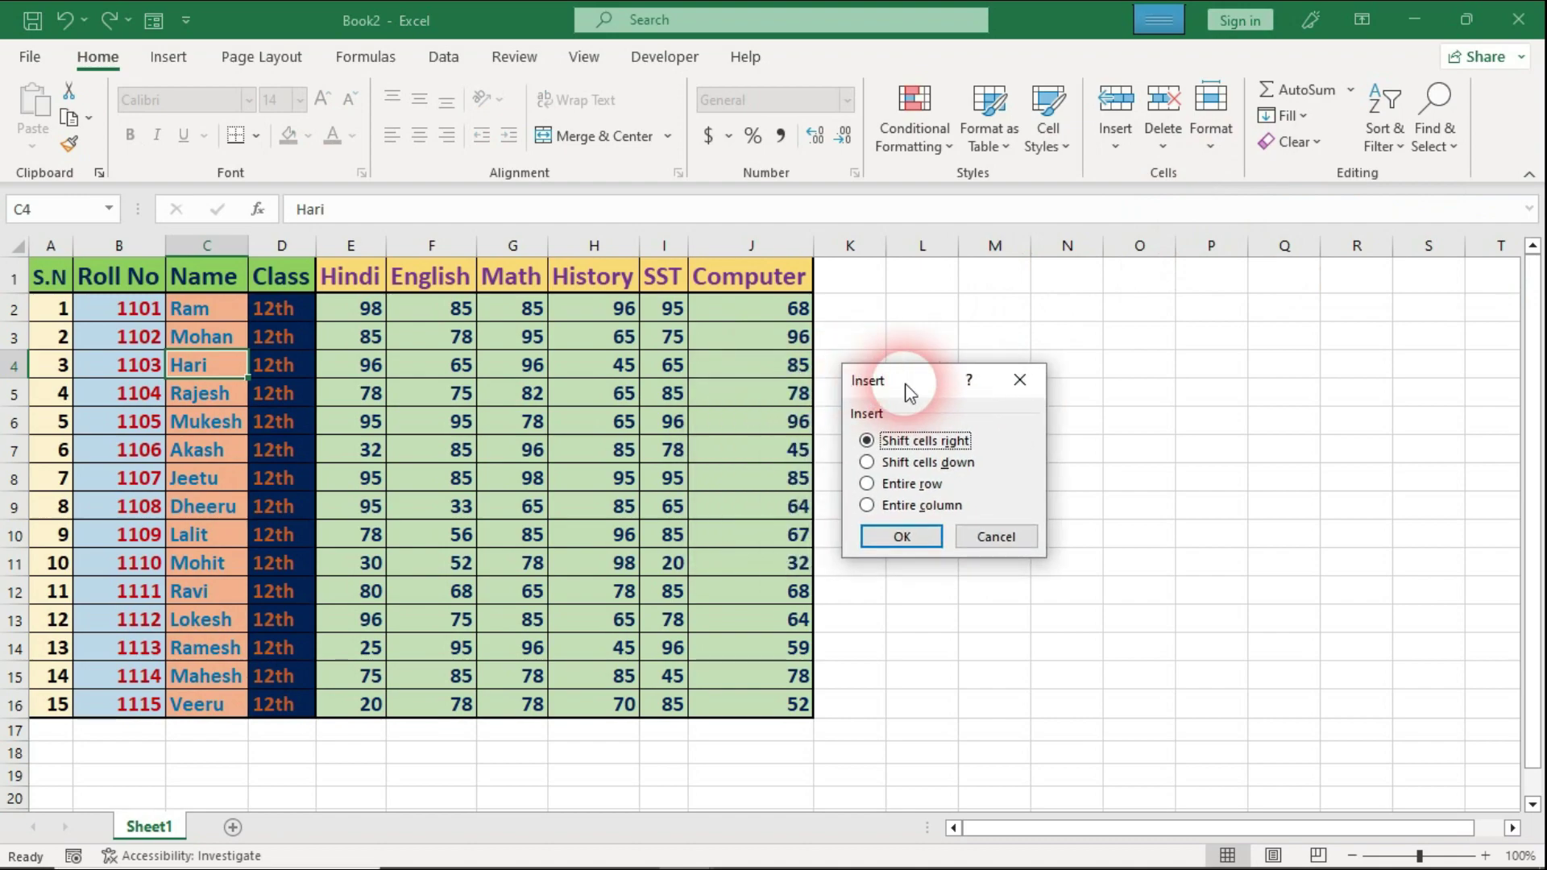
{"action": "left_click", "coordinate": [906, 445]}
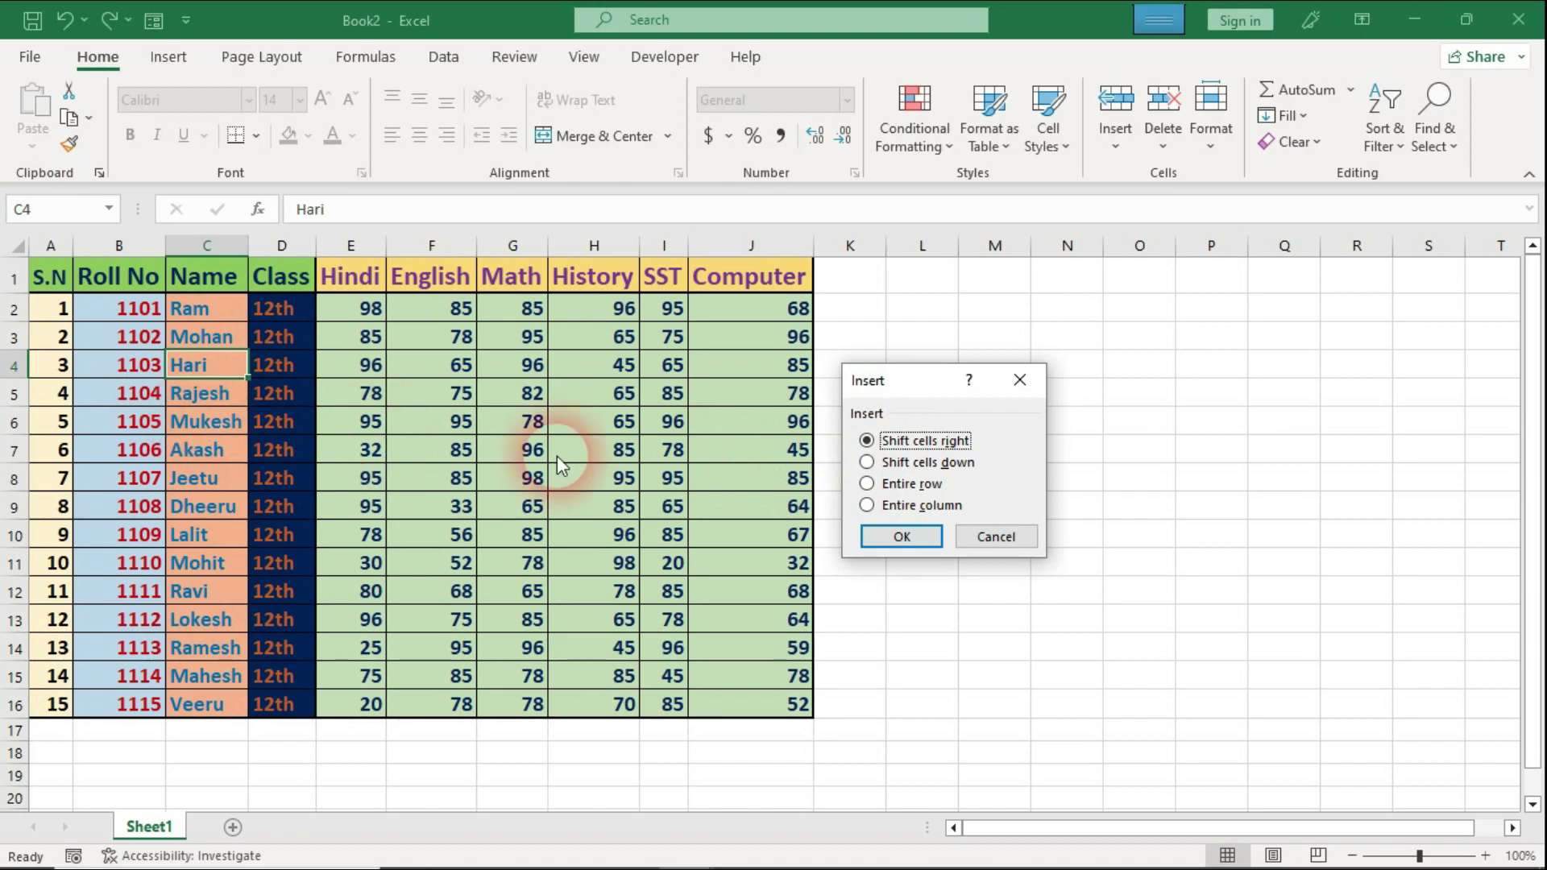
{"action": "left_click", "coordinate": [867, 461]}
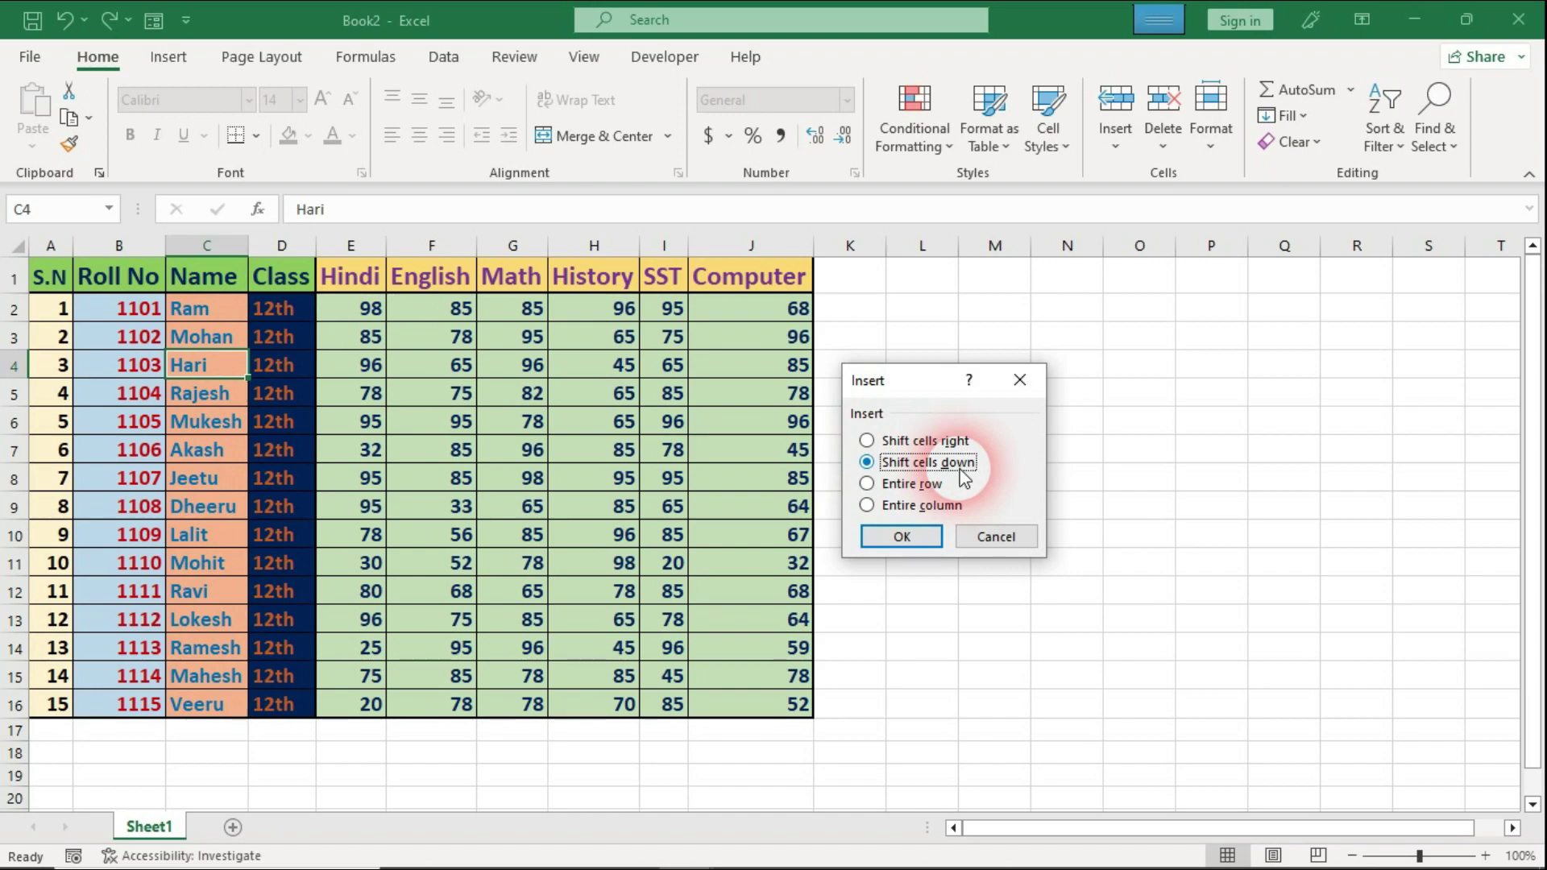
{"action": "left_click", "coordinate": [907, 535]}
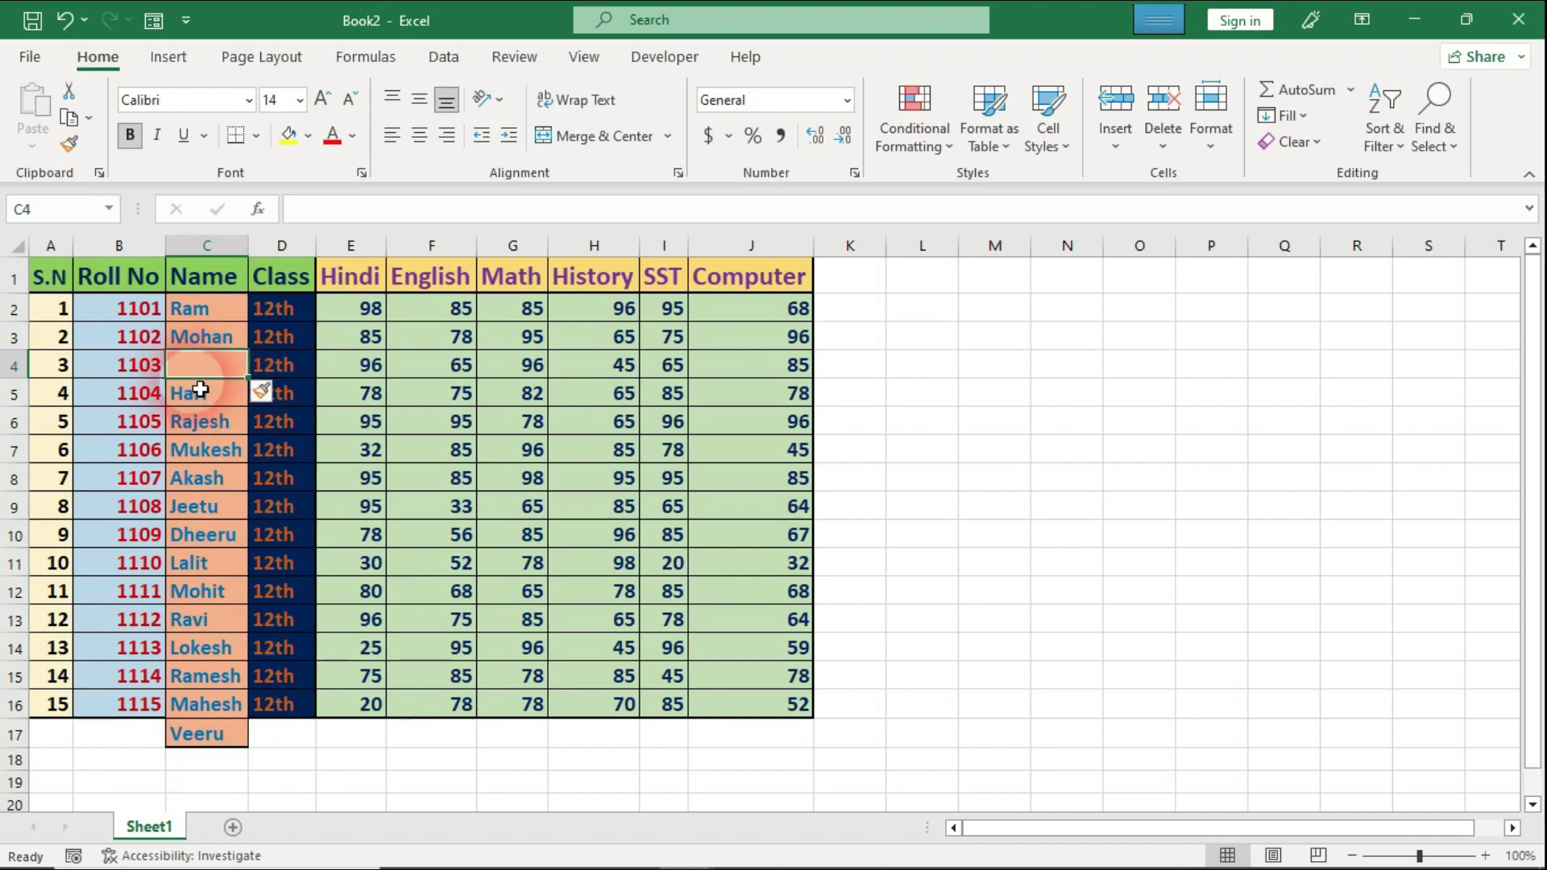
{"action": "key", "text": "ctrl+z"}
{"action": "left_click", "coordinate": [1124, 150]}
{"action": "left_click", "coordinate": [1134, 175]}
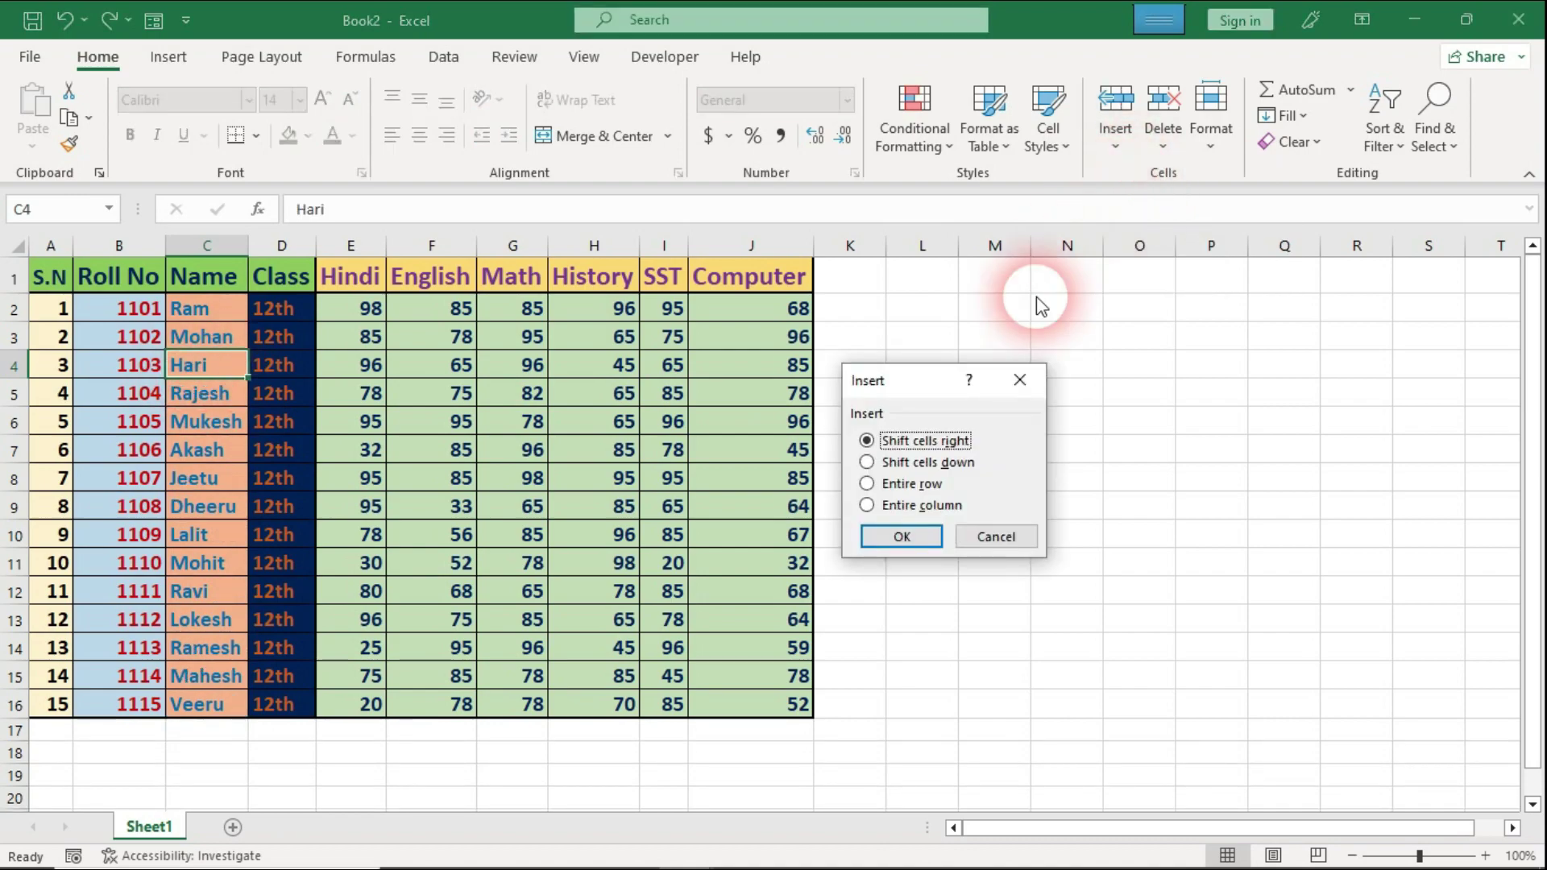
{"action": "left_click", "coordinate": [901, 536]}
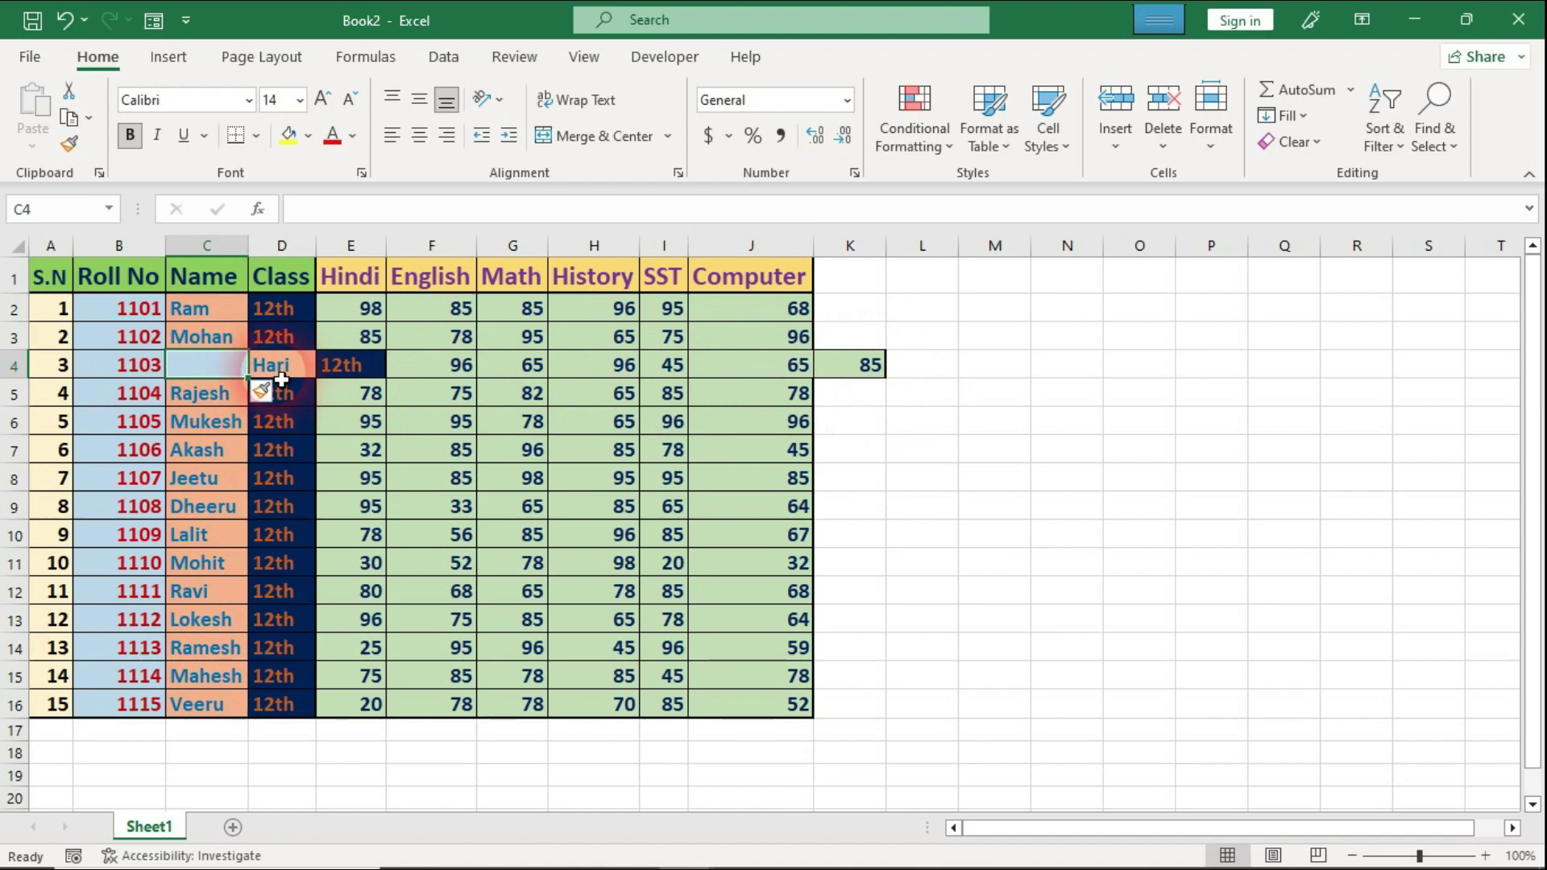
{"action": "key", "text": "ctrl+z"}
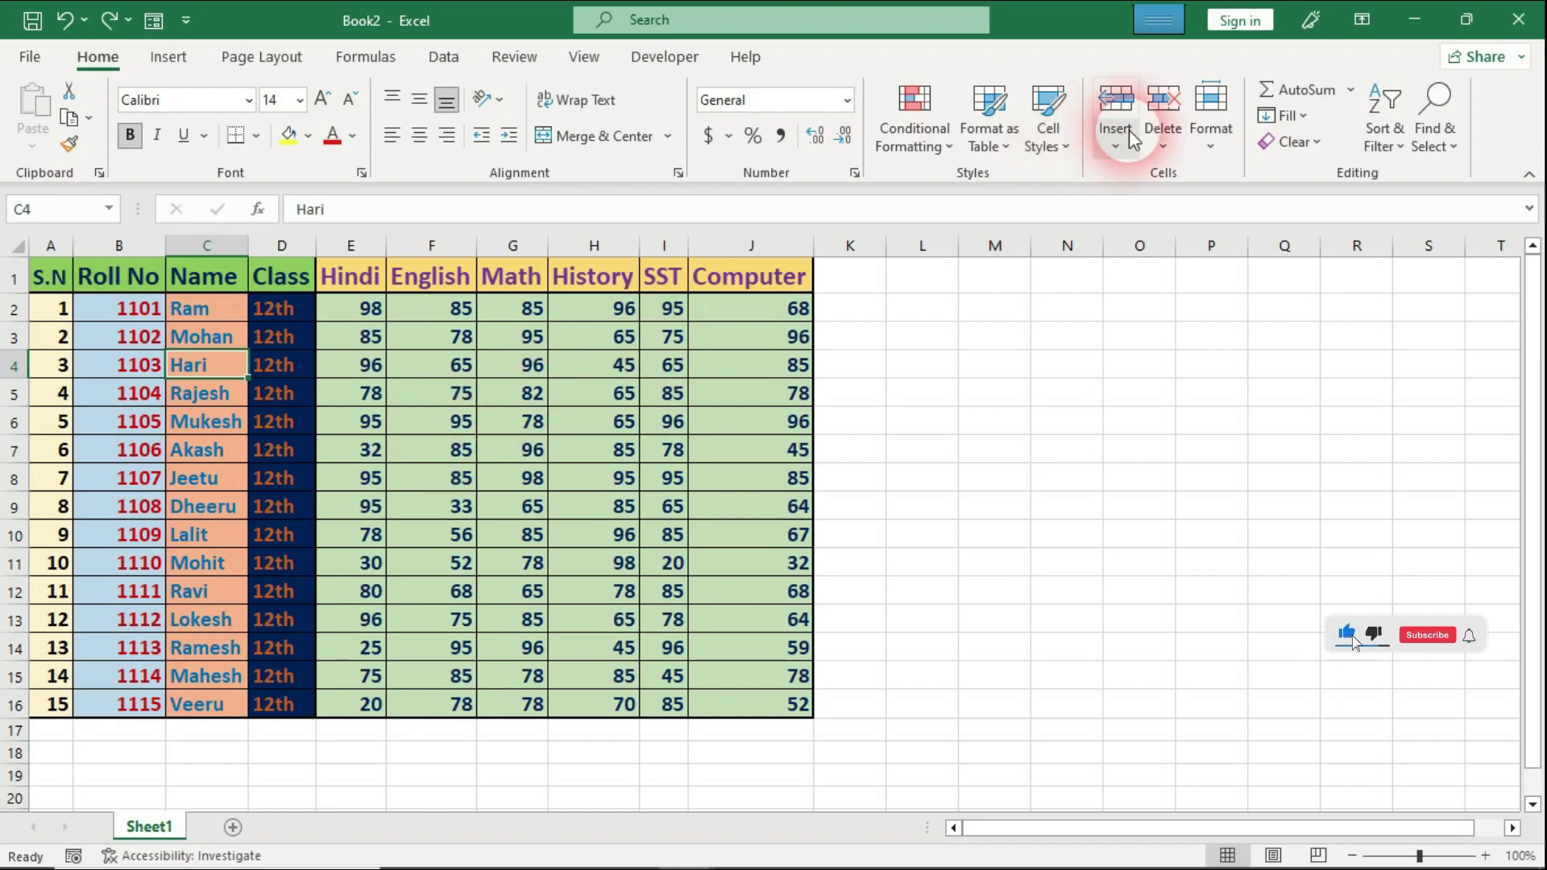
Insert a blank sheet row above Hari's row 4, then undo it
{"action": "left_click", "coordinate": [1115, 136]}
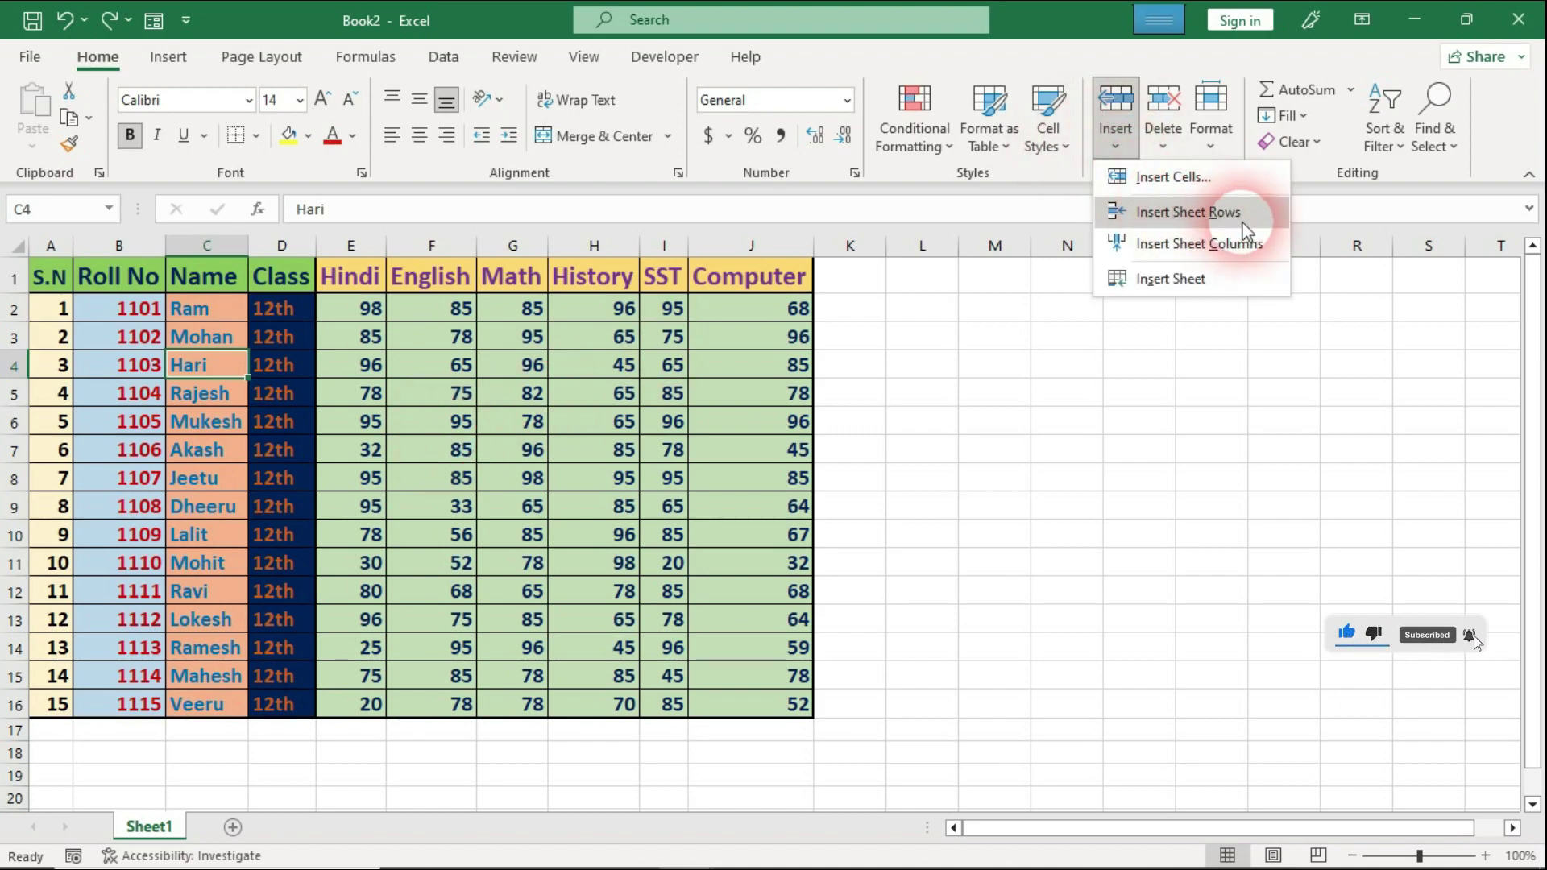
{"action": "left_click", "coordinate": [46, 373]}
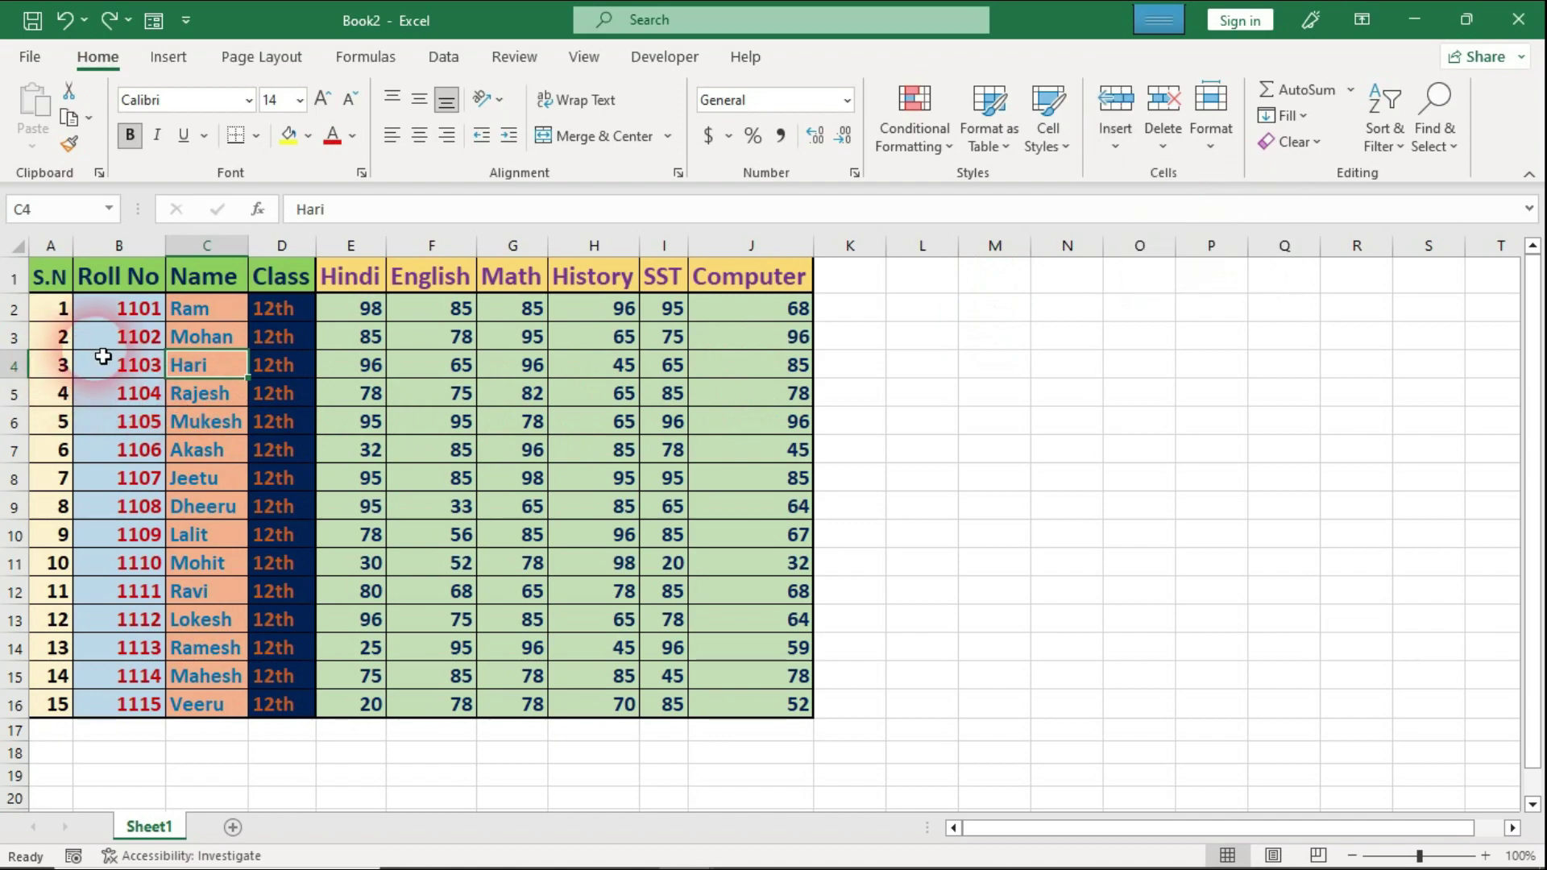
{"action": "left_click", "coordinate": [1115, 137]}
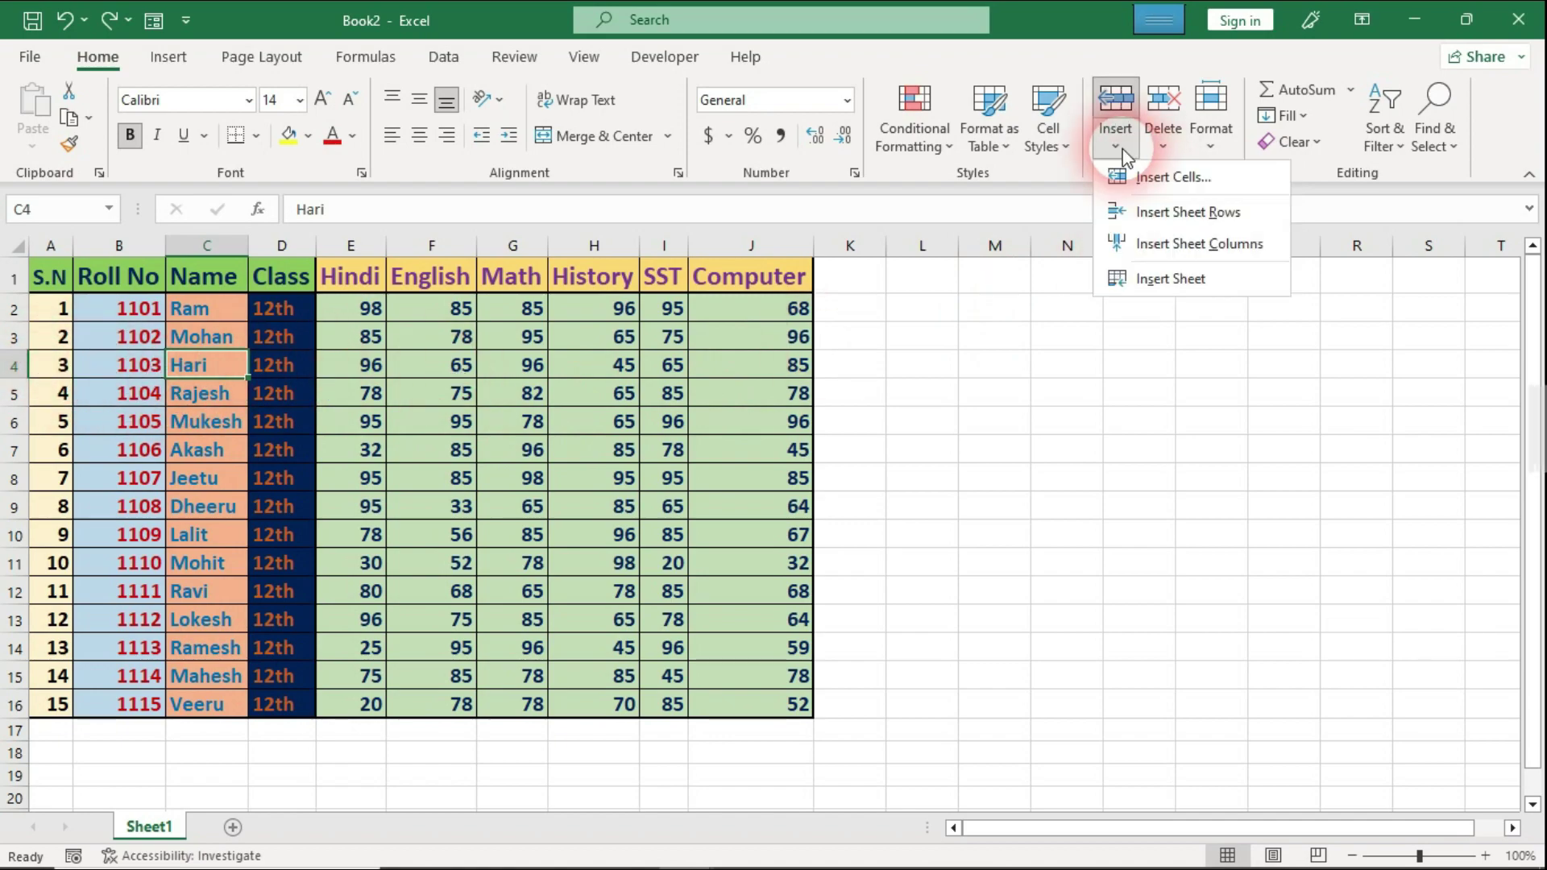
{"action": "left_click", "coordinate": [1232, 216]}
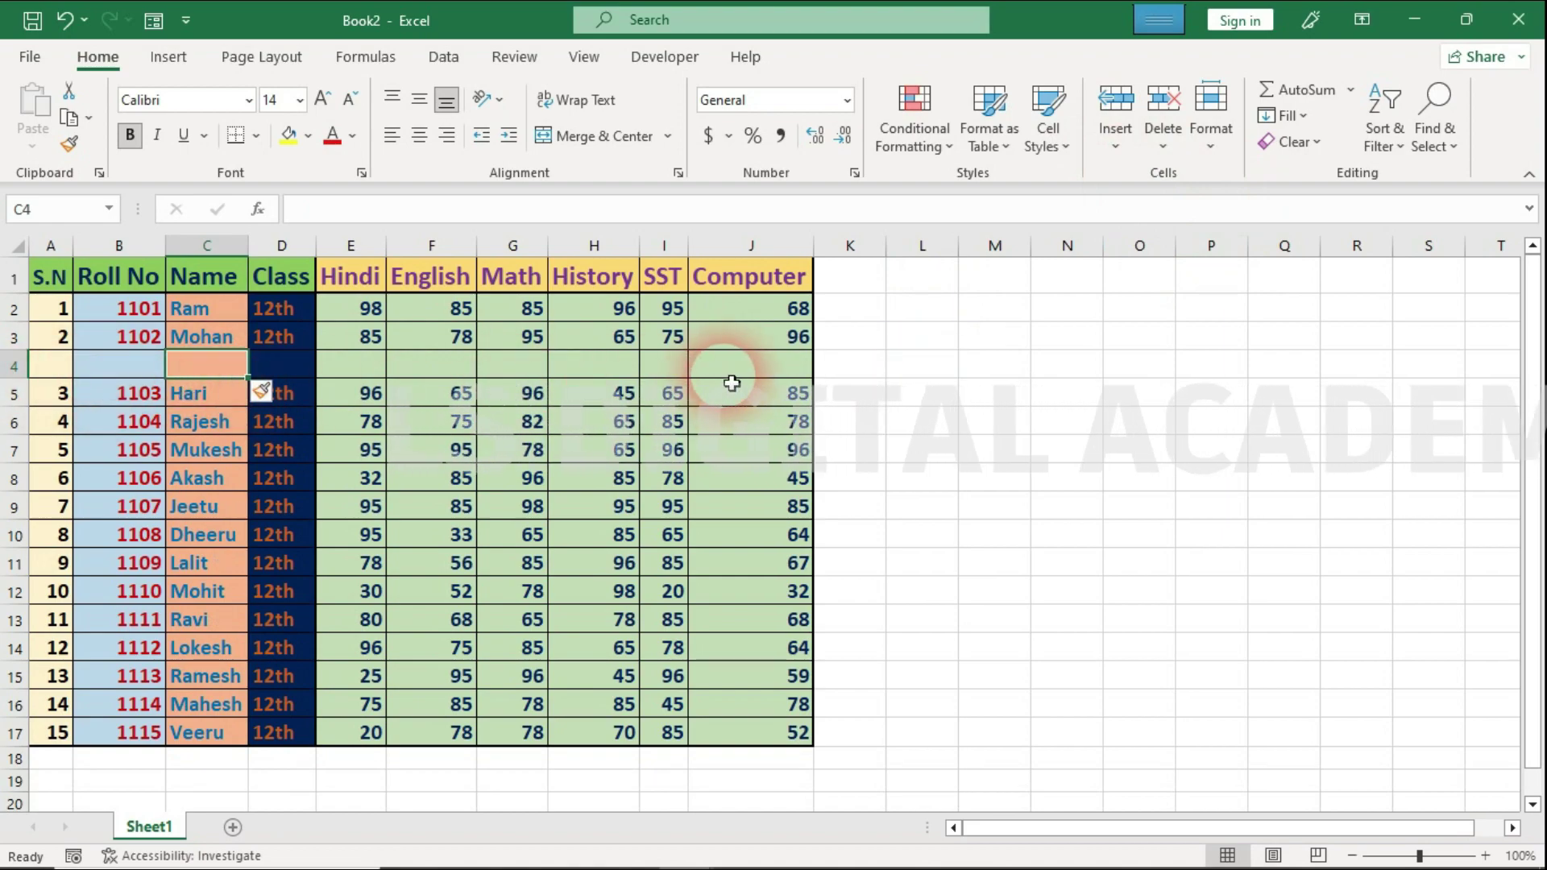
{"action": "key", "text": "ctrl+z"}
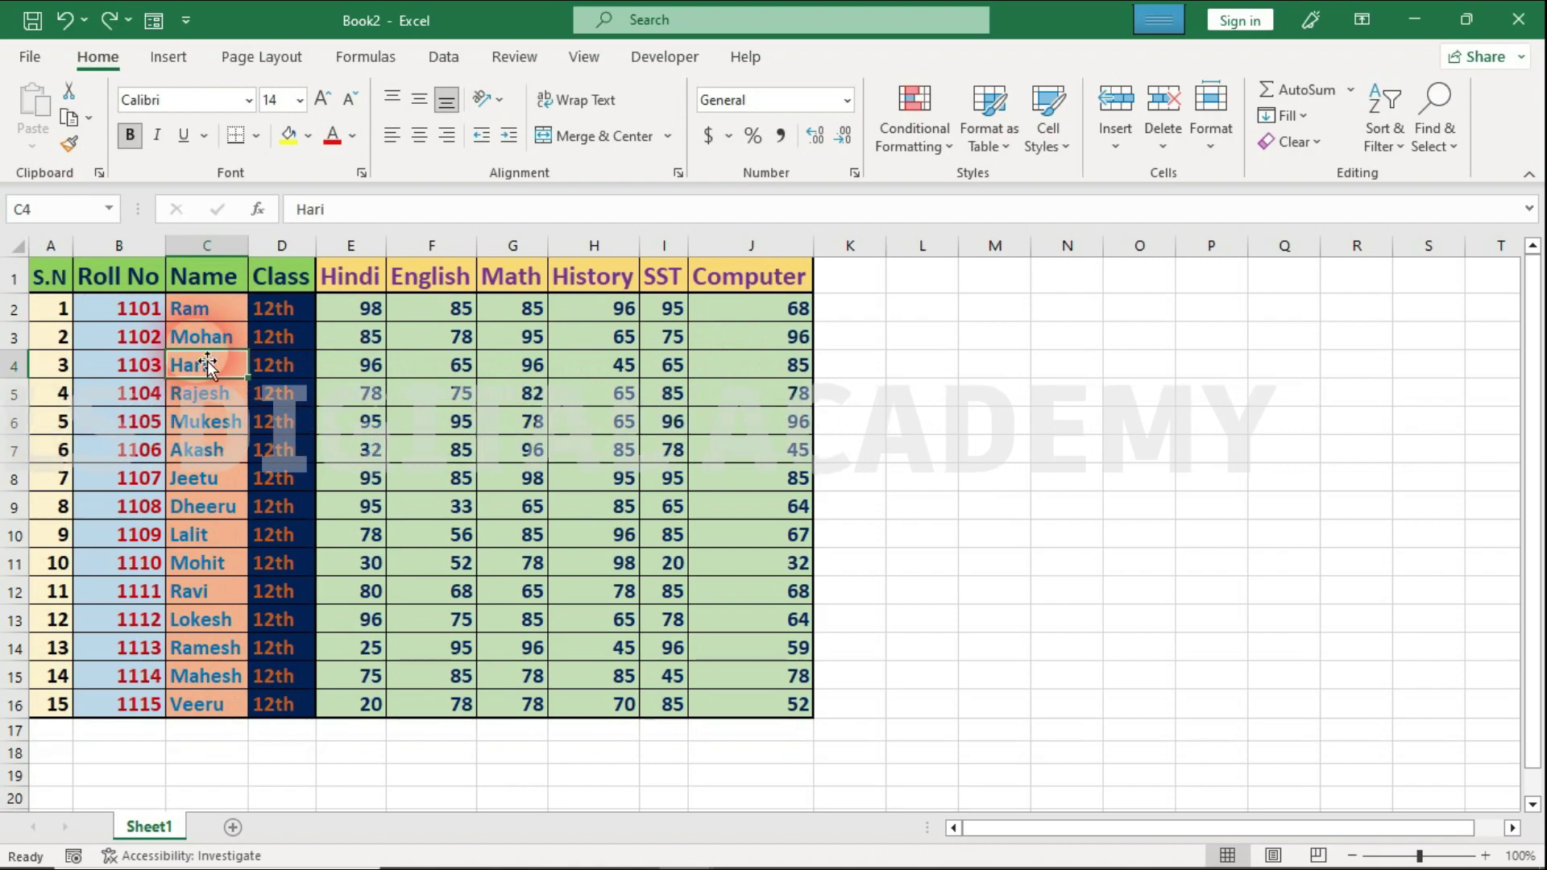
Insert six blank sheet rows over C3:C8 above Mohan, then undo them
{"action": "left_click_drag", "start_coordinate": [209, 345], "coordinate": [217, 485]}
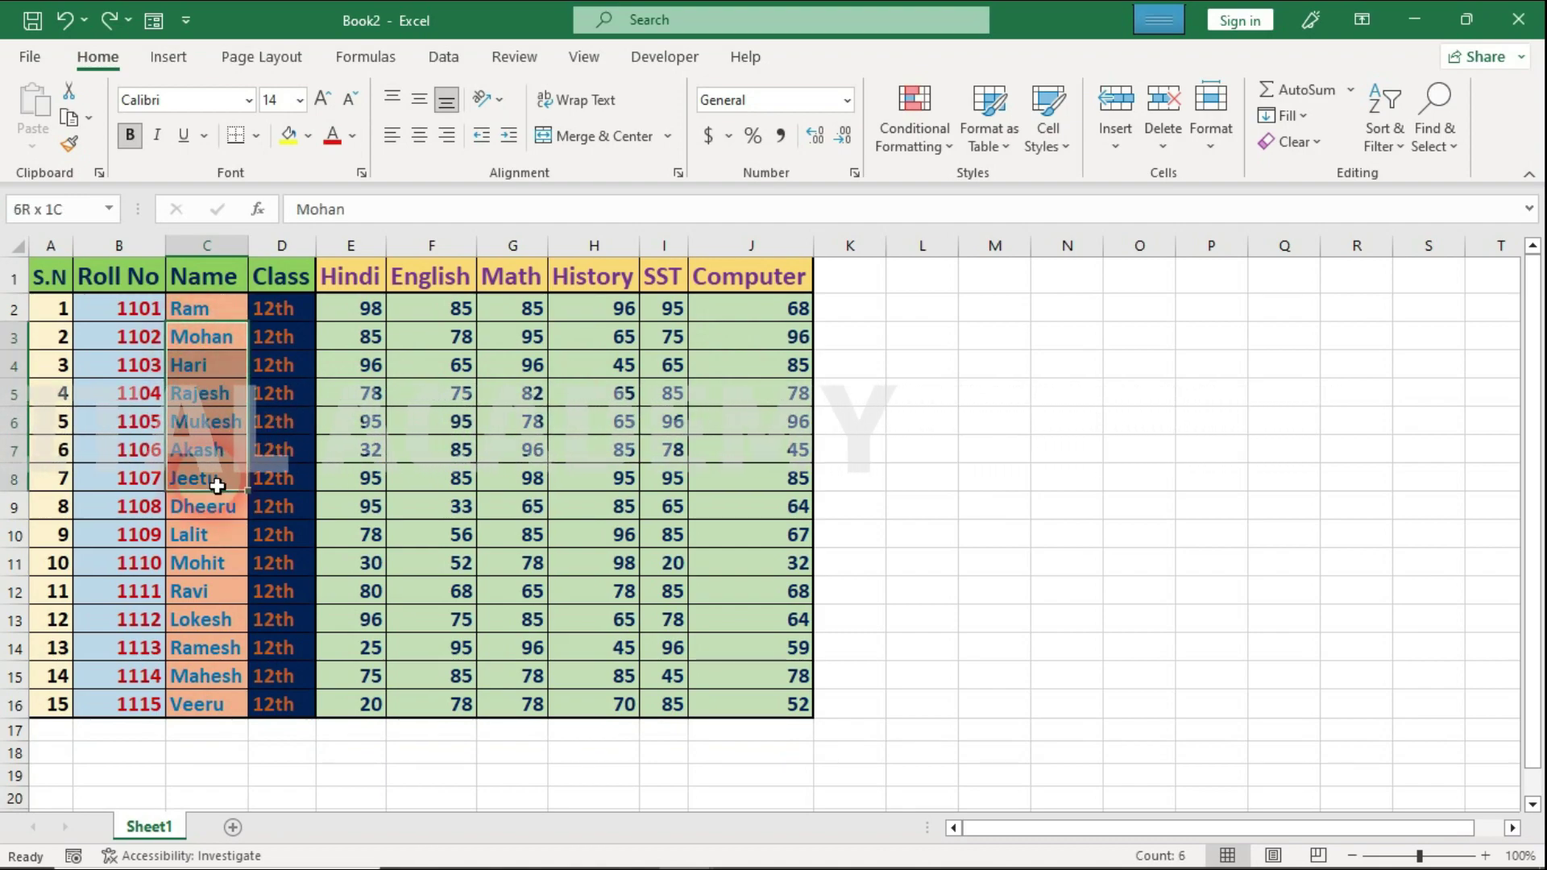
{"action": "left_click", "coordinate": [1116, 147]}
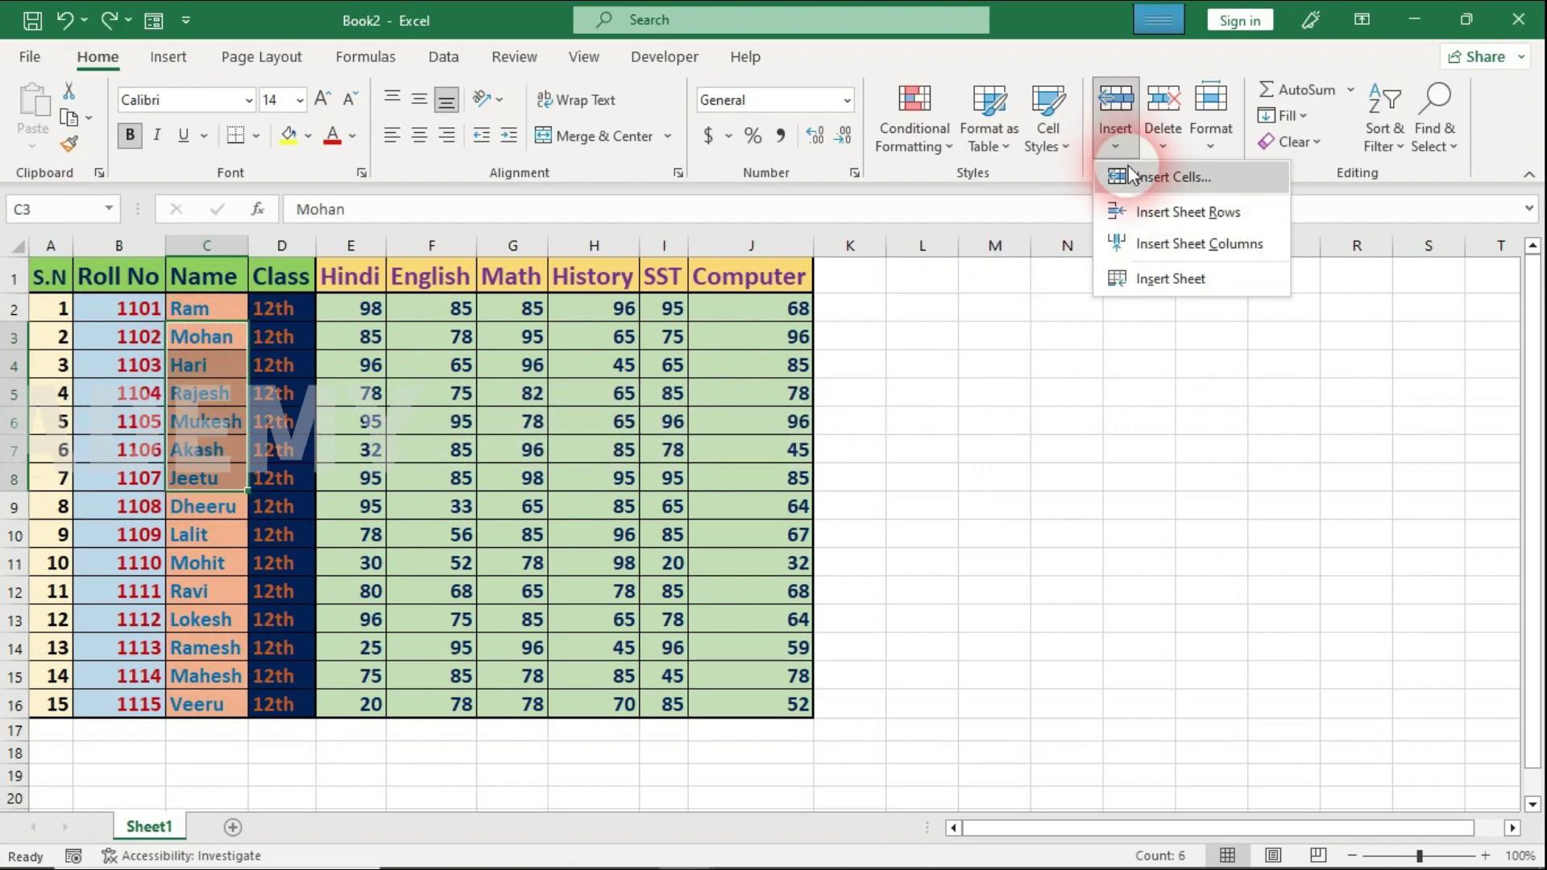
{"action": "left_click", "coordinate": [1260, 211]}
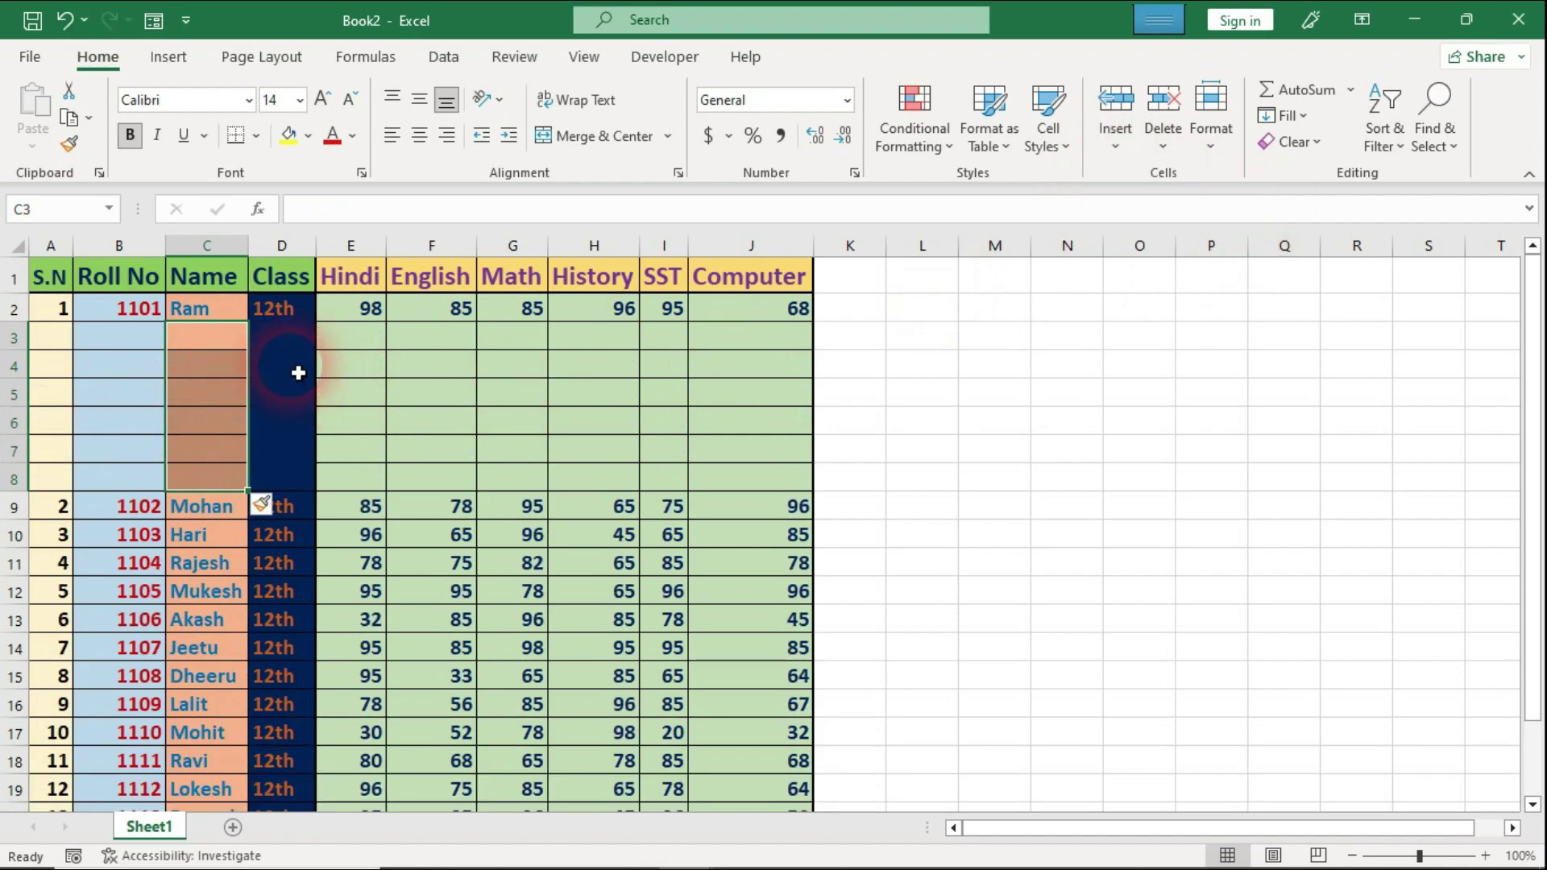
{"action": "left_click", "coordinate": [214, 344]}
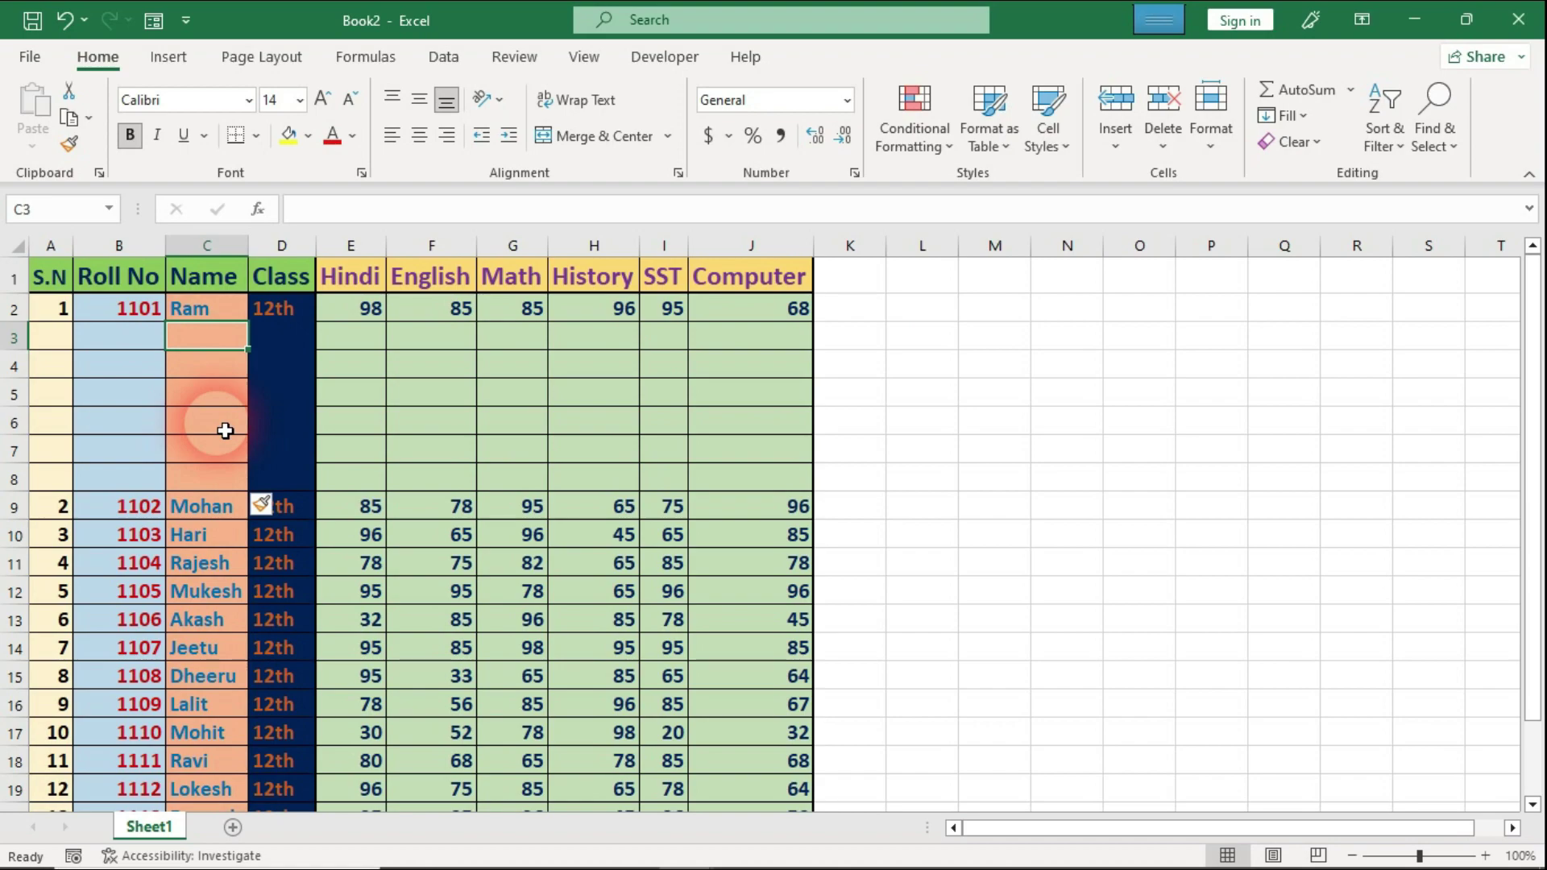
{"action": "key", "text": "ctrl+z"}
{"action": "left_click", "coordinate": [211, 367]}
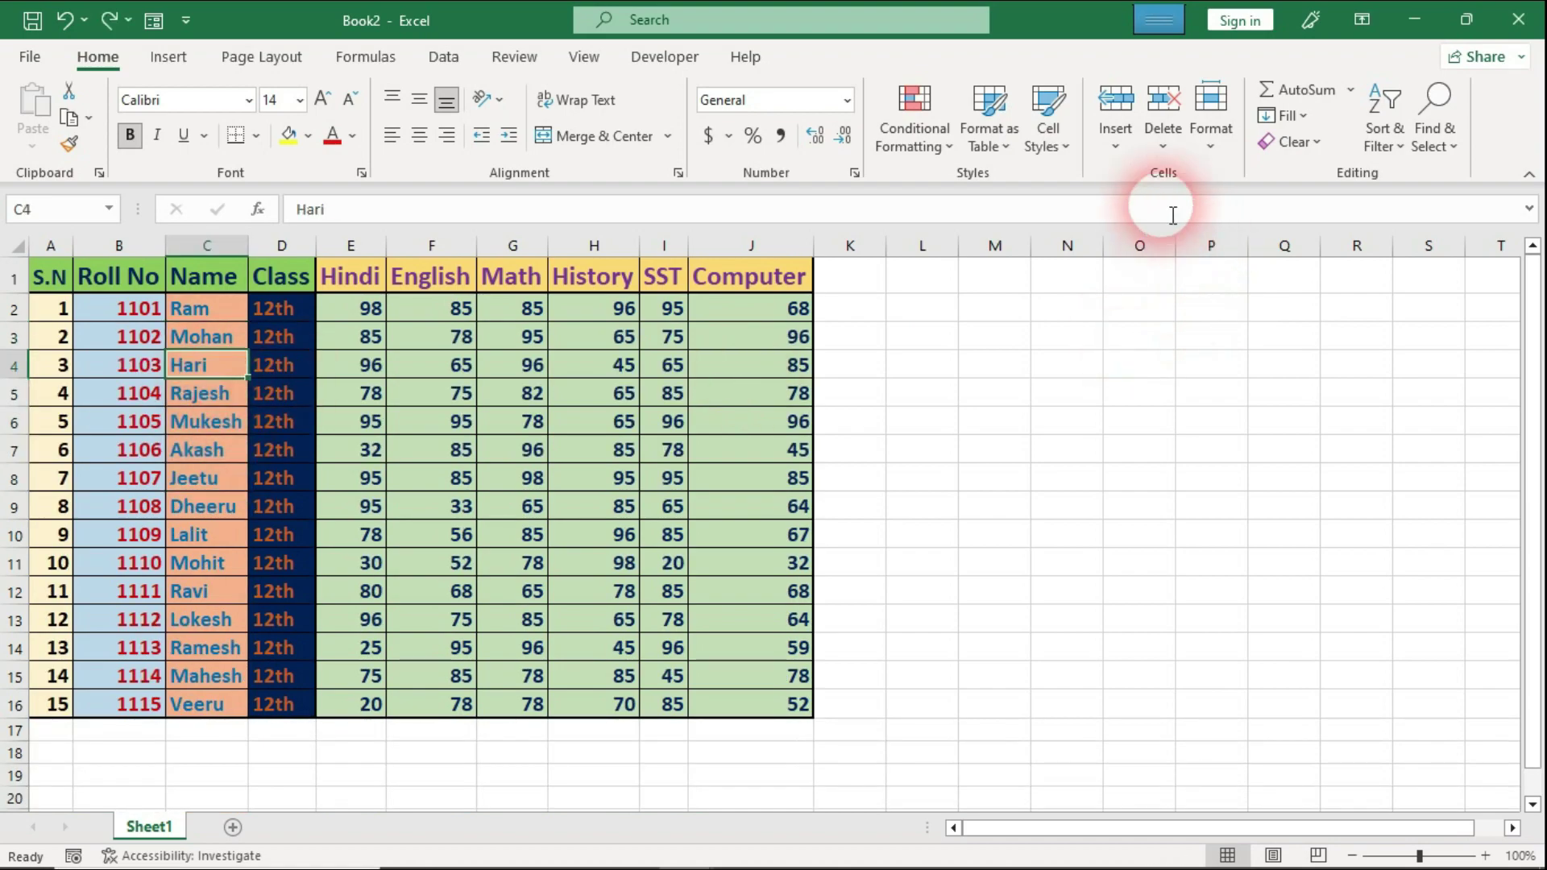
{"action": "left_click", "coordinate": [1115, 129]}
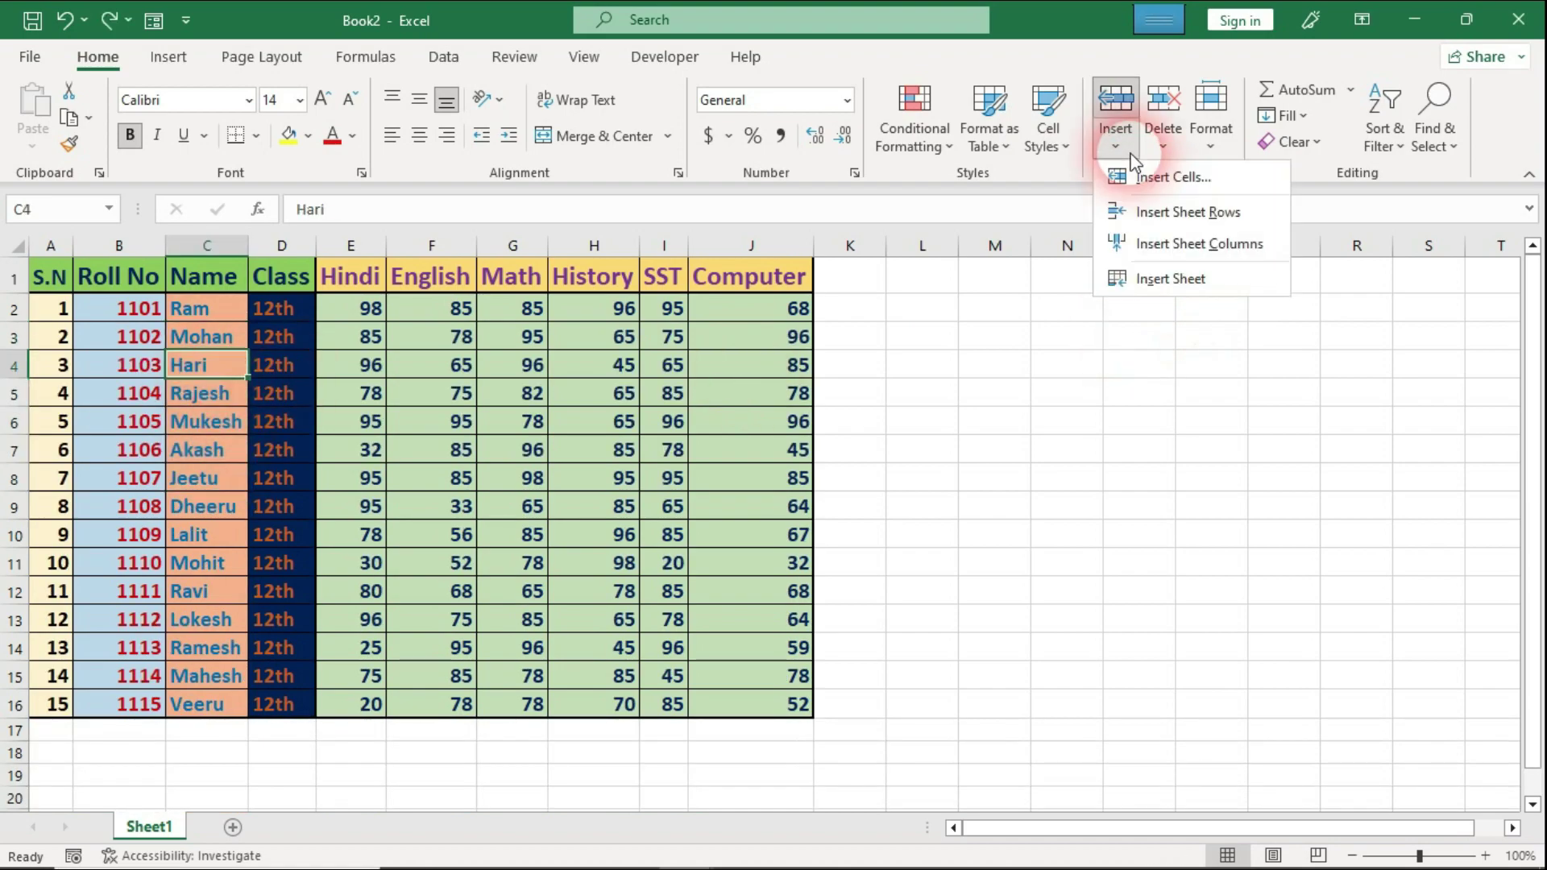
Insert one blank column before the Name column, then undo it
{"action": "left_click", "coordinate": [216, 364]}
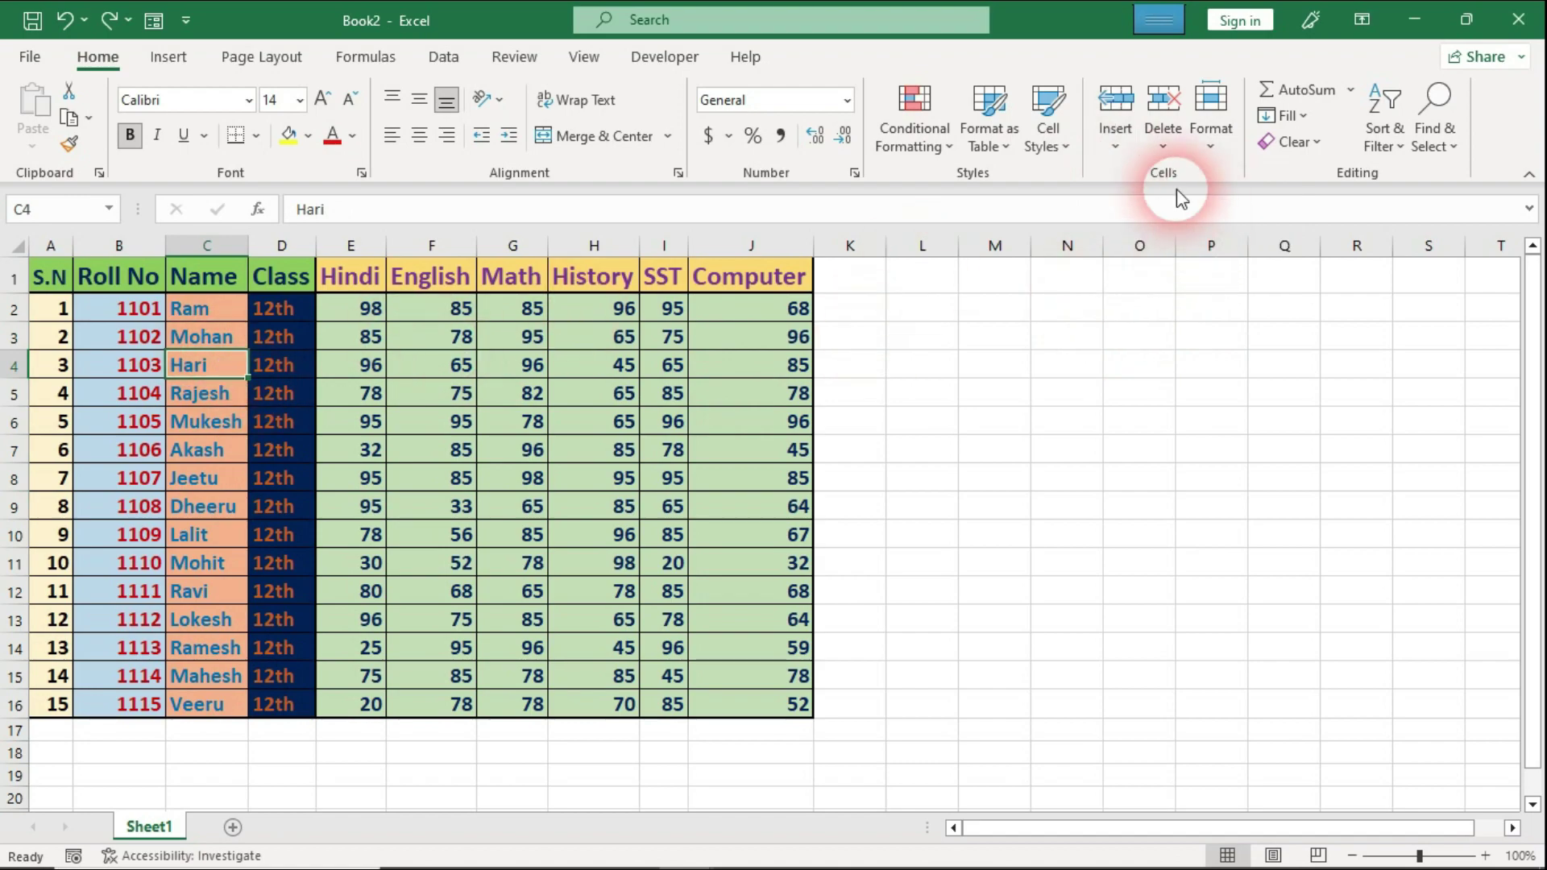
{"action": "left_click", "coordinate": [1117, 135]}
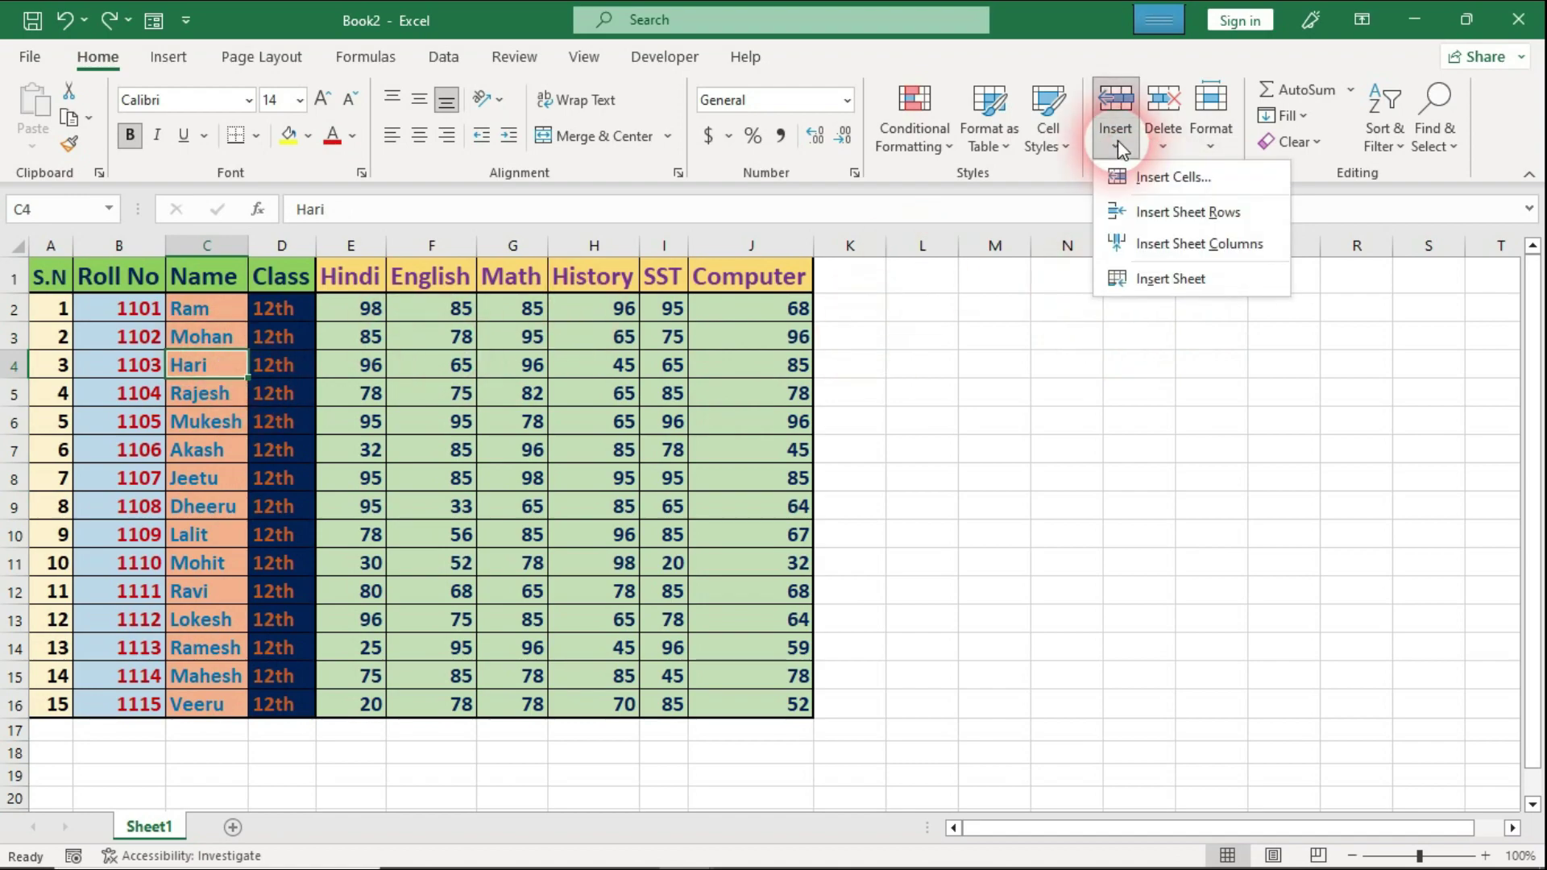
{"action": "left_click", "coordinate": [1253, 258]}
{"action": "left_click", "coordinate": [215, 310]}
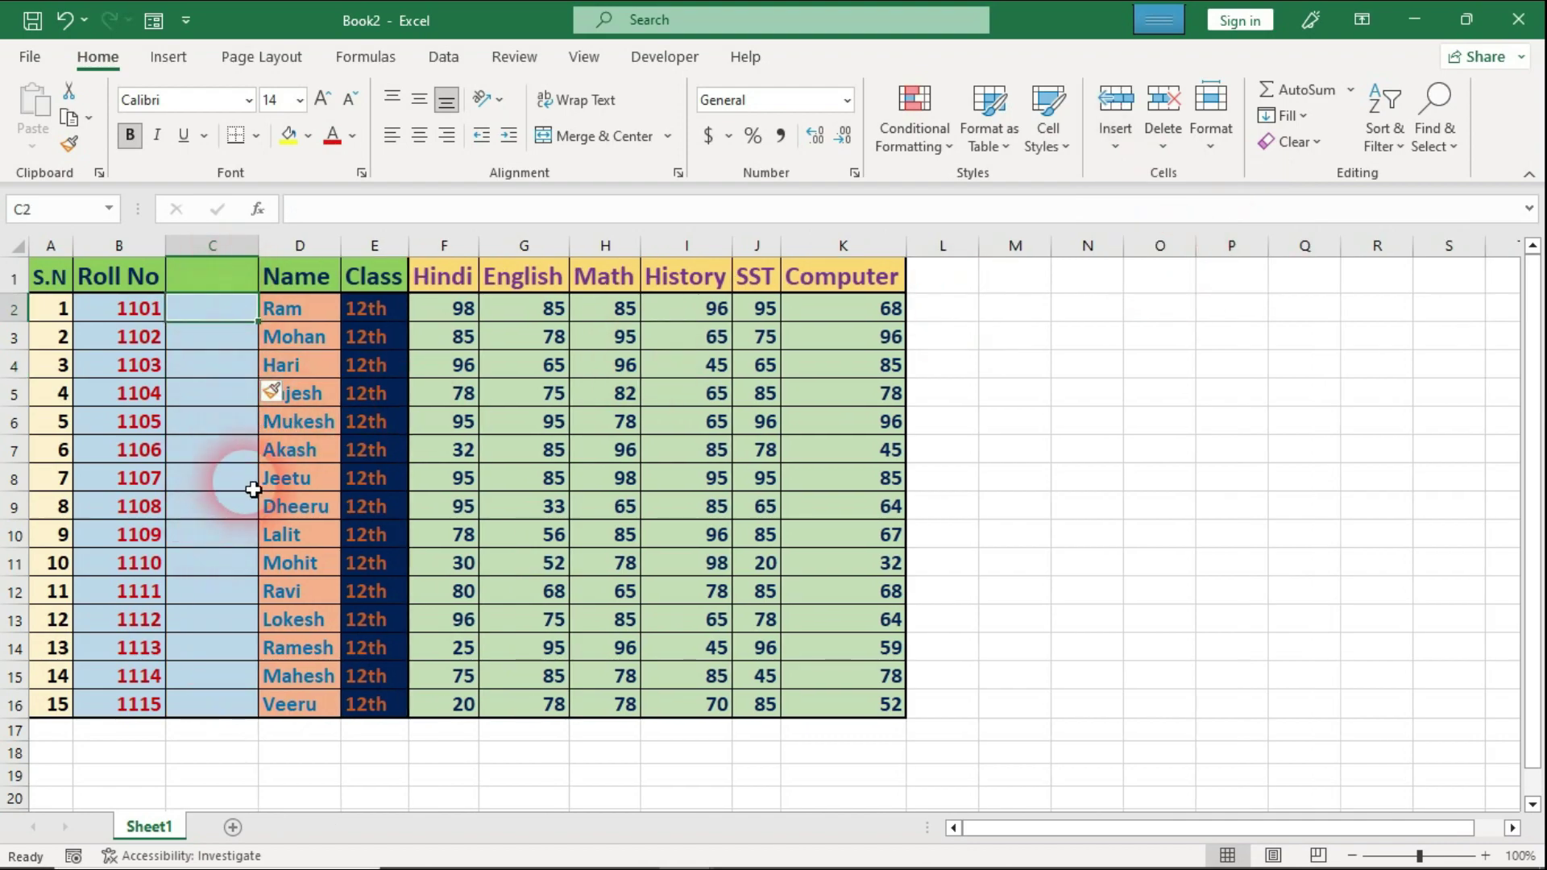
{"action": "key", "text": "ctrl+z"}
Insert four blank columns over C3:F8, then undo them
{"action": "mouse_move", "coordinate": [202, 337]}
{"action": "left_mouse_down"}
{"action": "mouse_move", "coordinate": [426, 433]}
{"action": "mouse_move", "coordinate": [469, 484]}
{"action": "left_mouse_up"}
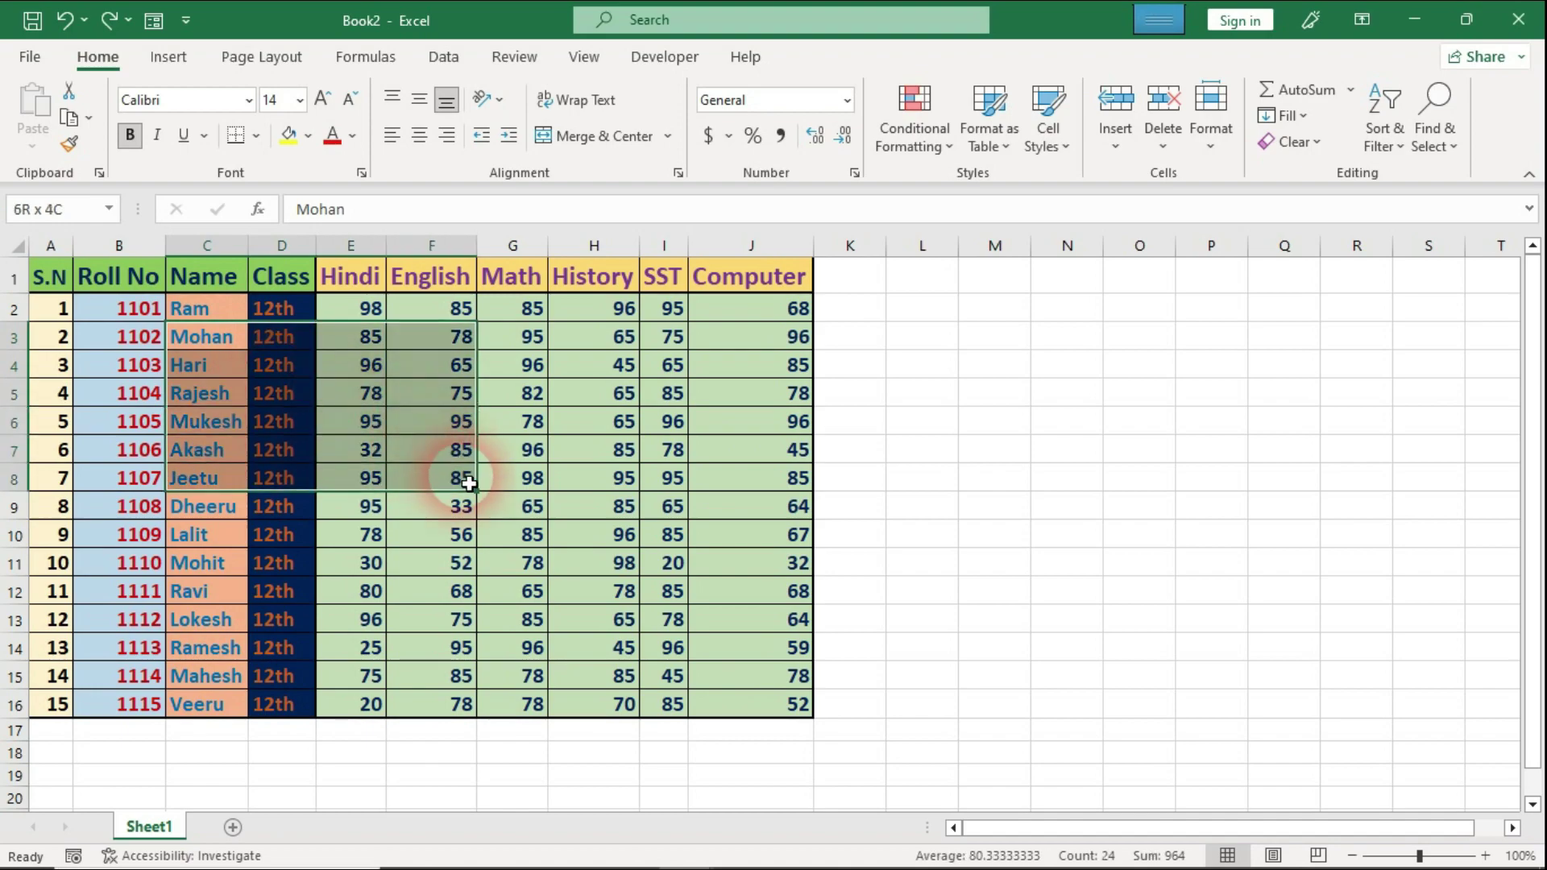
{"action": "left_click", "coordinate": [1119, 145]}
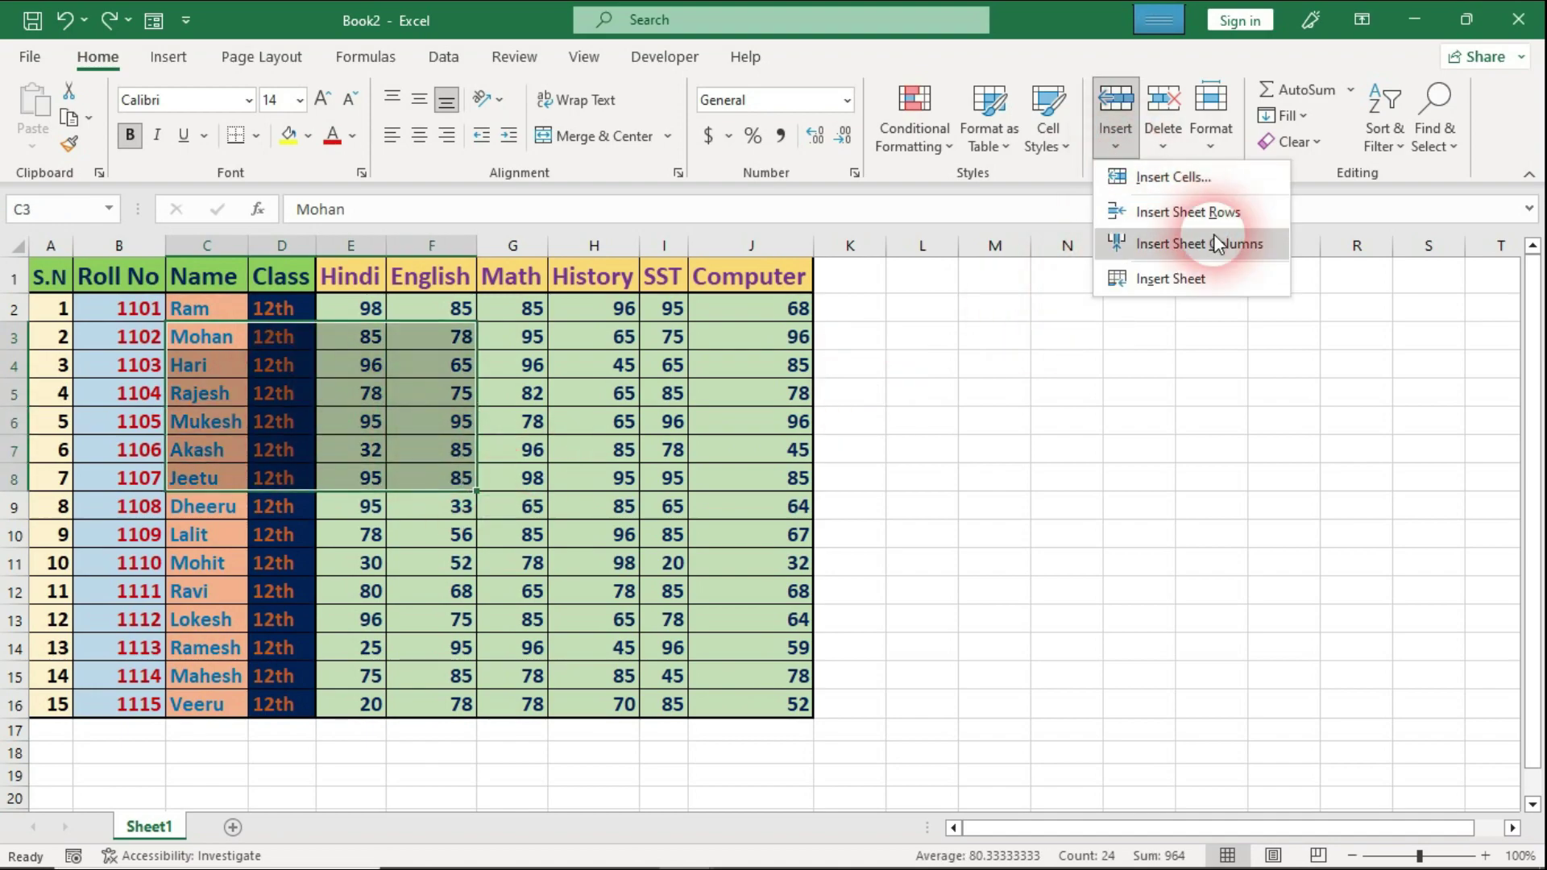
{"action": "left_click", "coordinate": [1253, 252]}
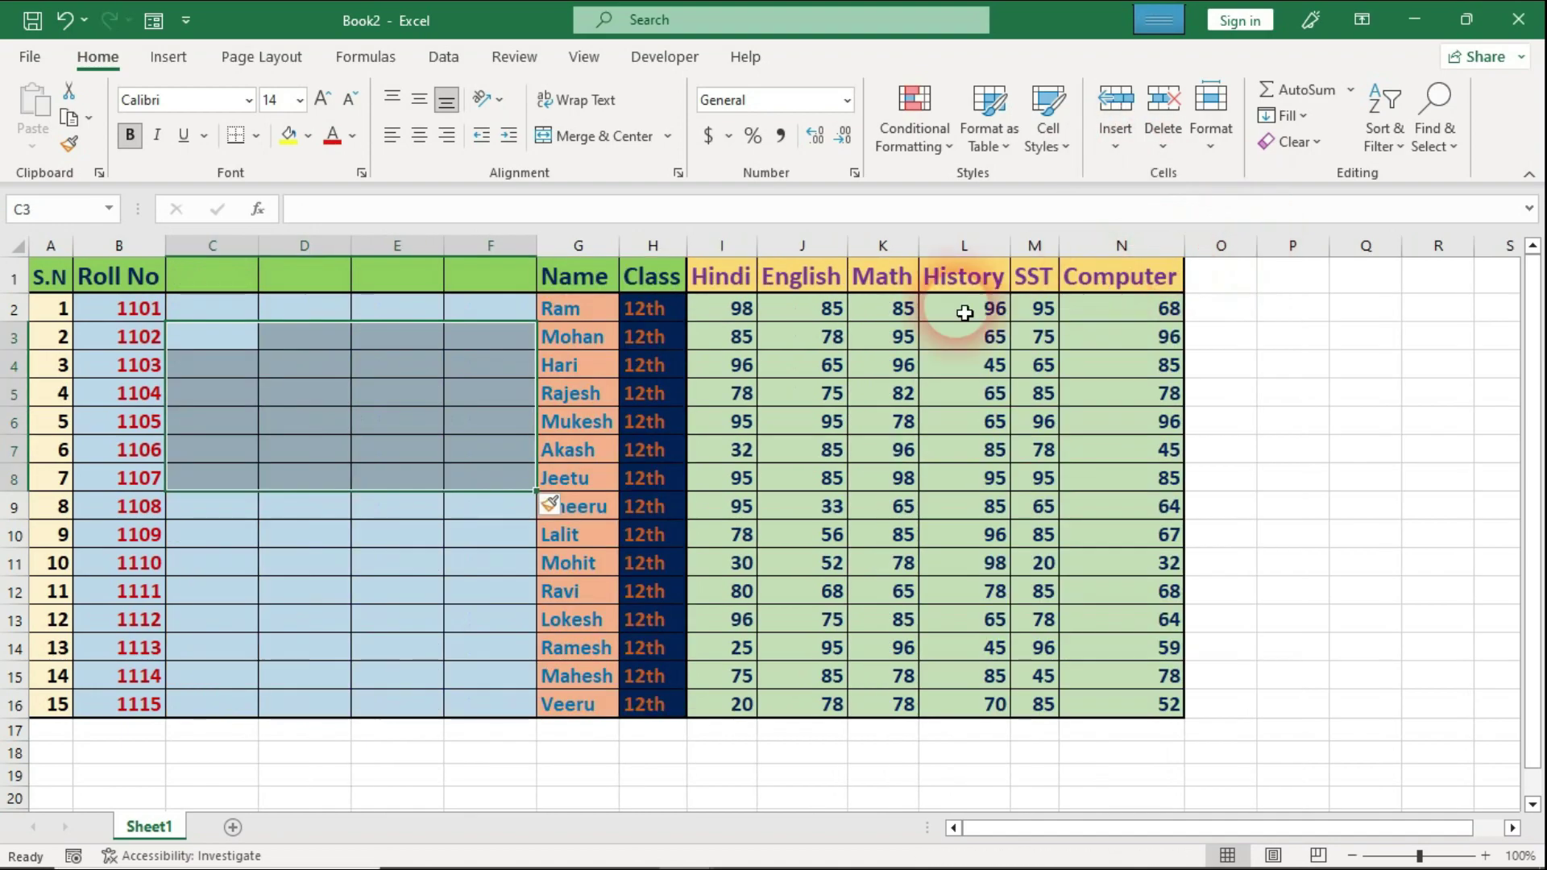
{"action": "left_click", "coordinate": [466, 369]}
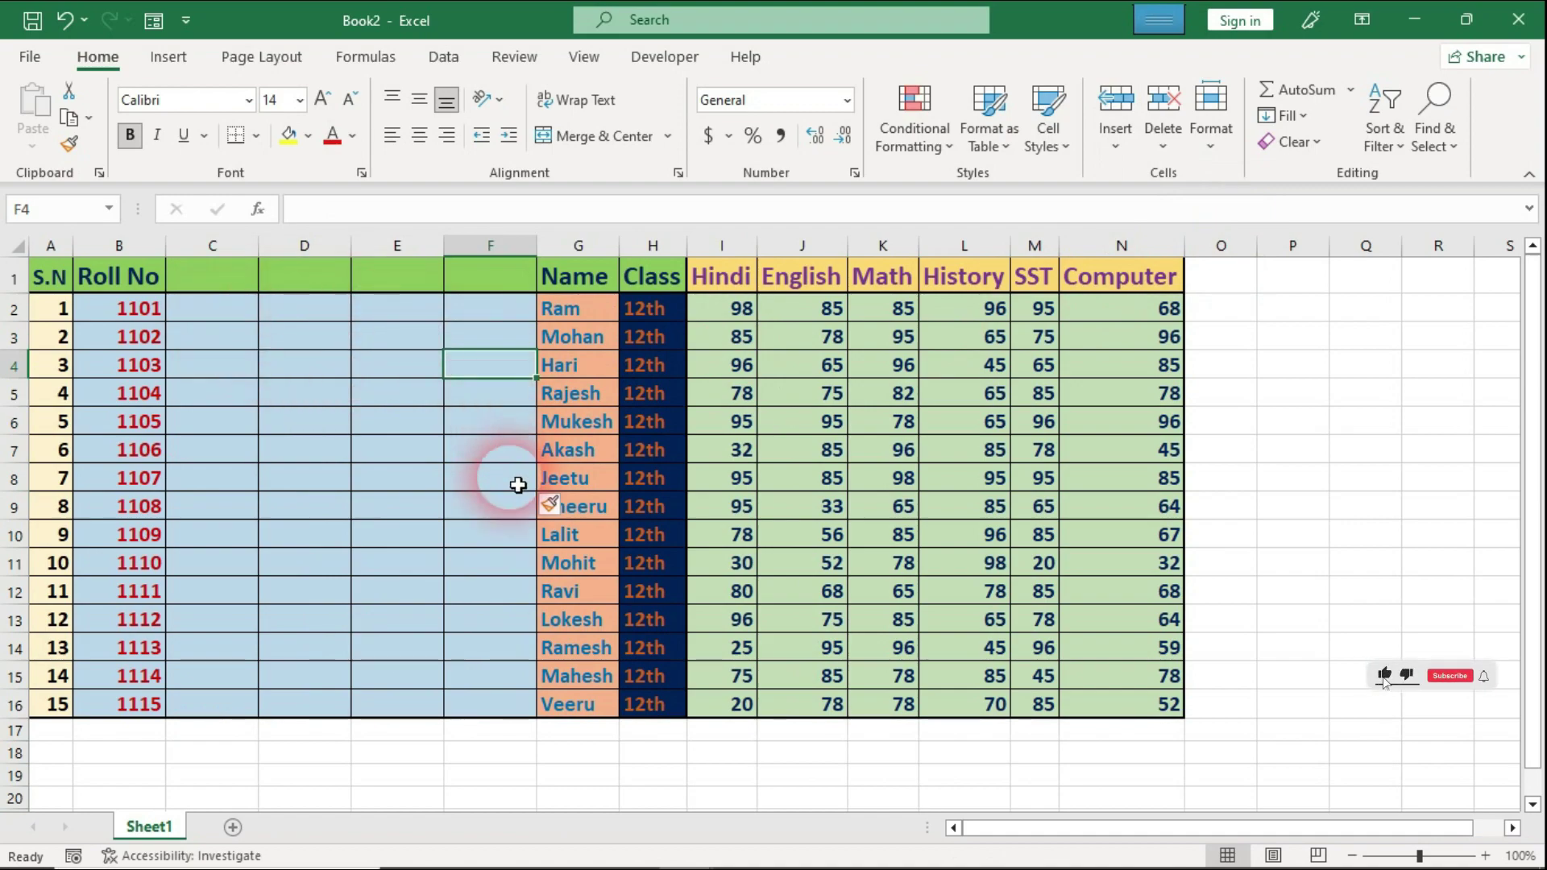
{"action": "key", "text": "ctrl+z"}
Insert a new blank worksheet Sheet2 and drag the Sheet1 tab in front of it
{"action": "left_click", "coordinate": [403, 395]}
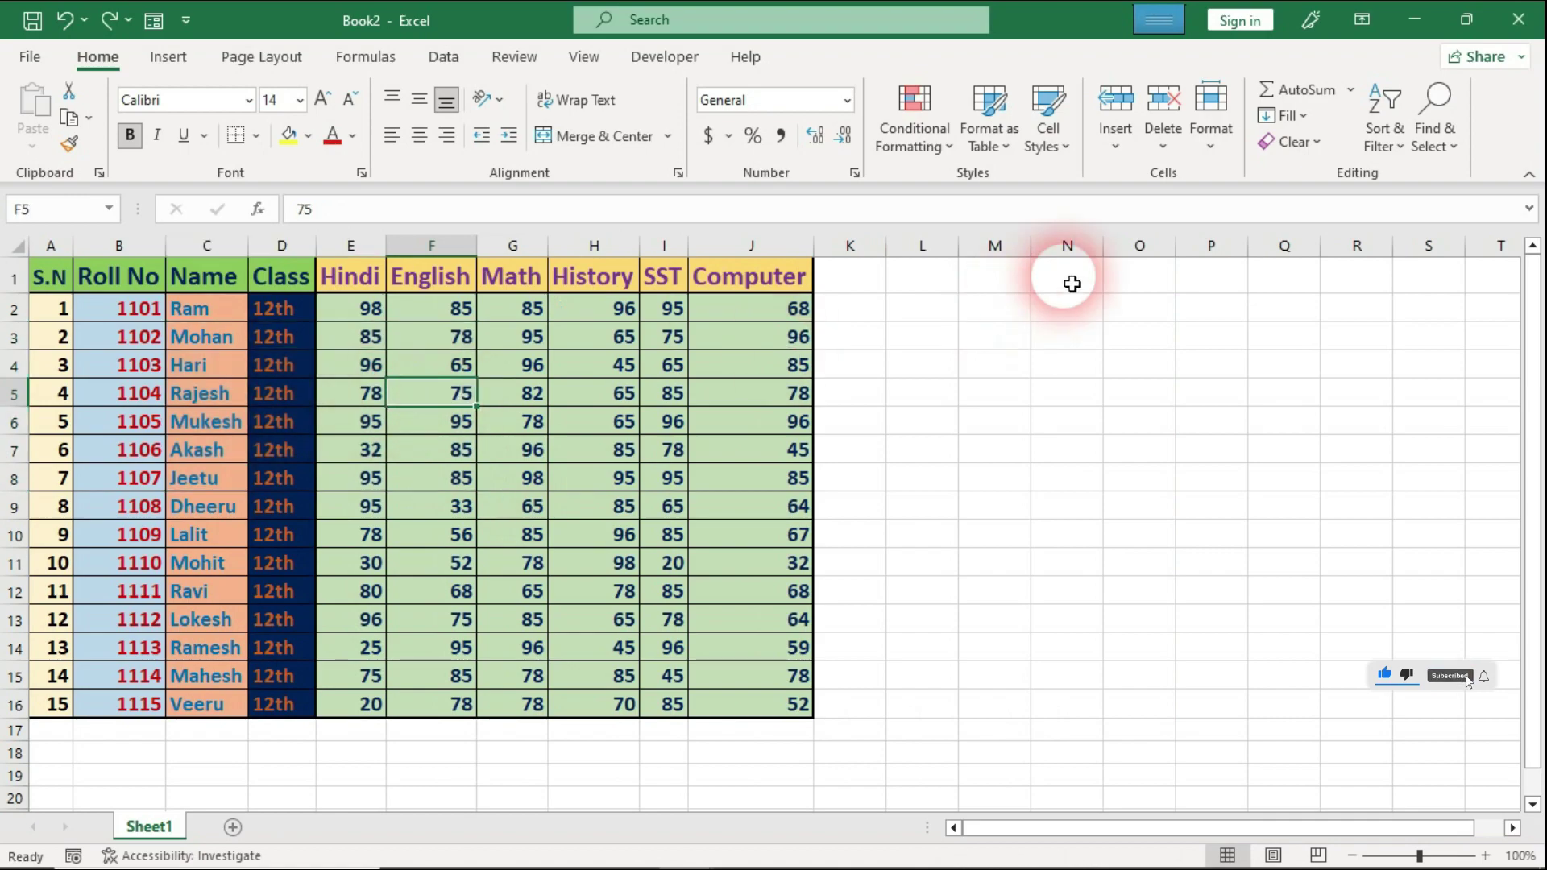
{"action": "left_click", "coordinate": [1116, 149]}
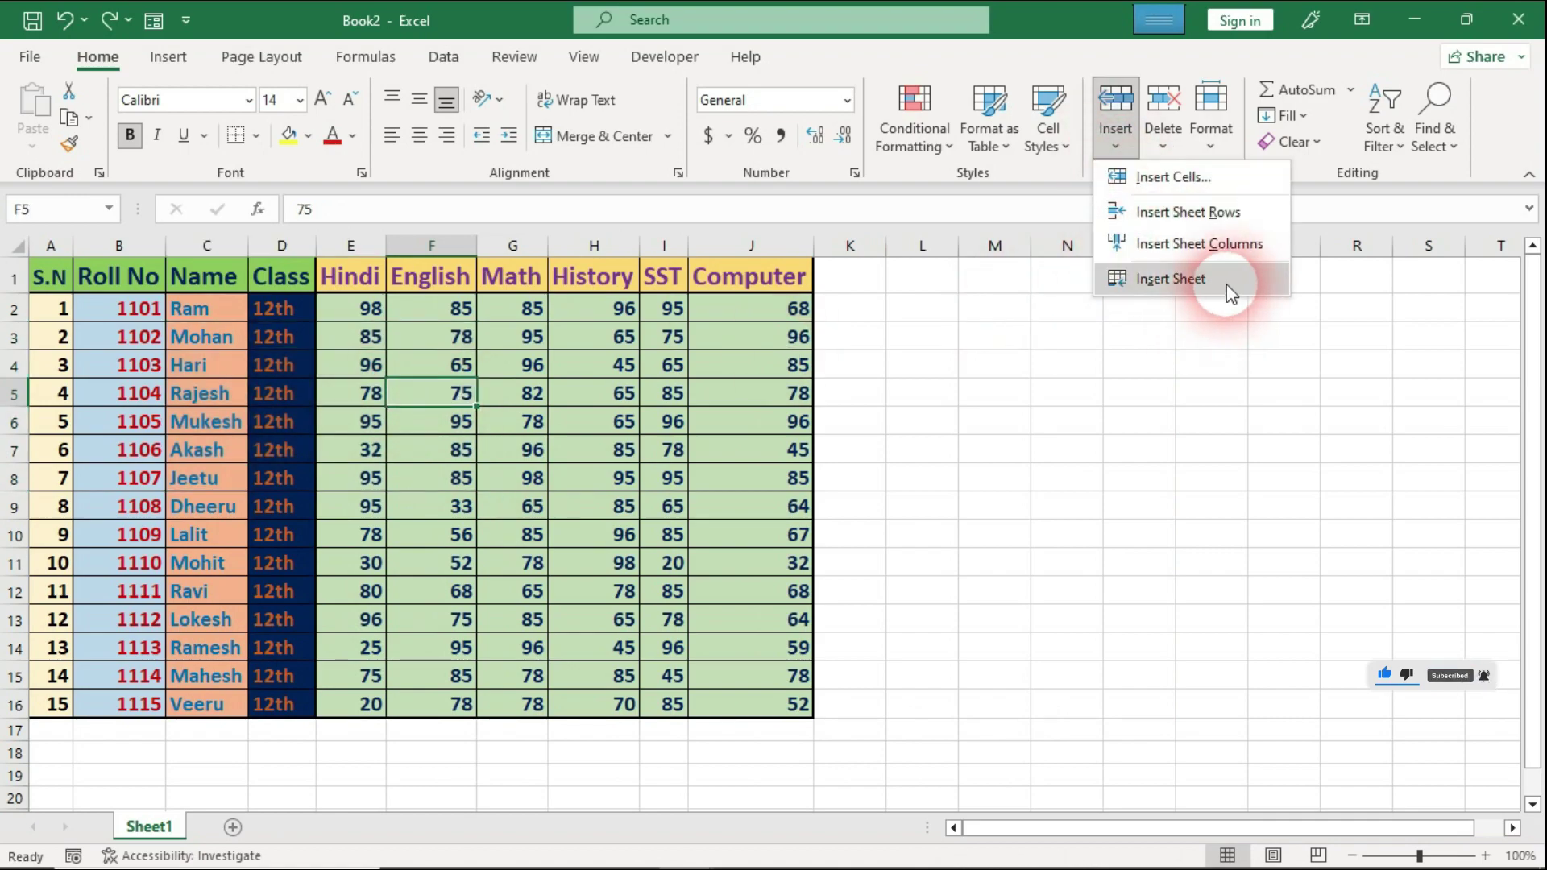
{"action": "left_click", "coordinate": [403, 573]}
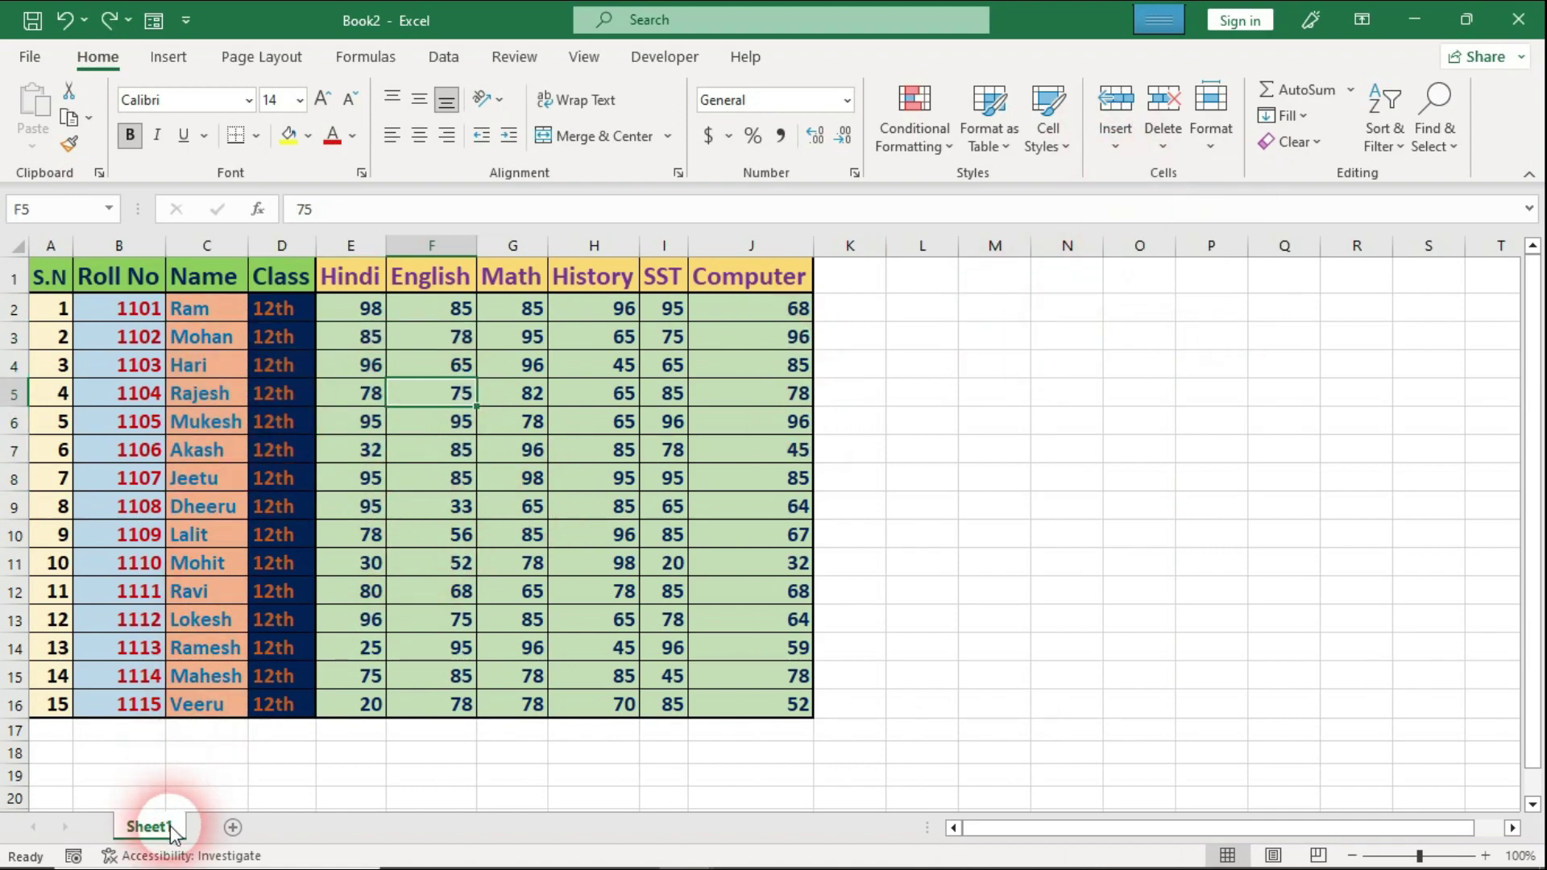
{"action": "left_click", "coordinate": [259, 428]}
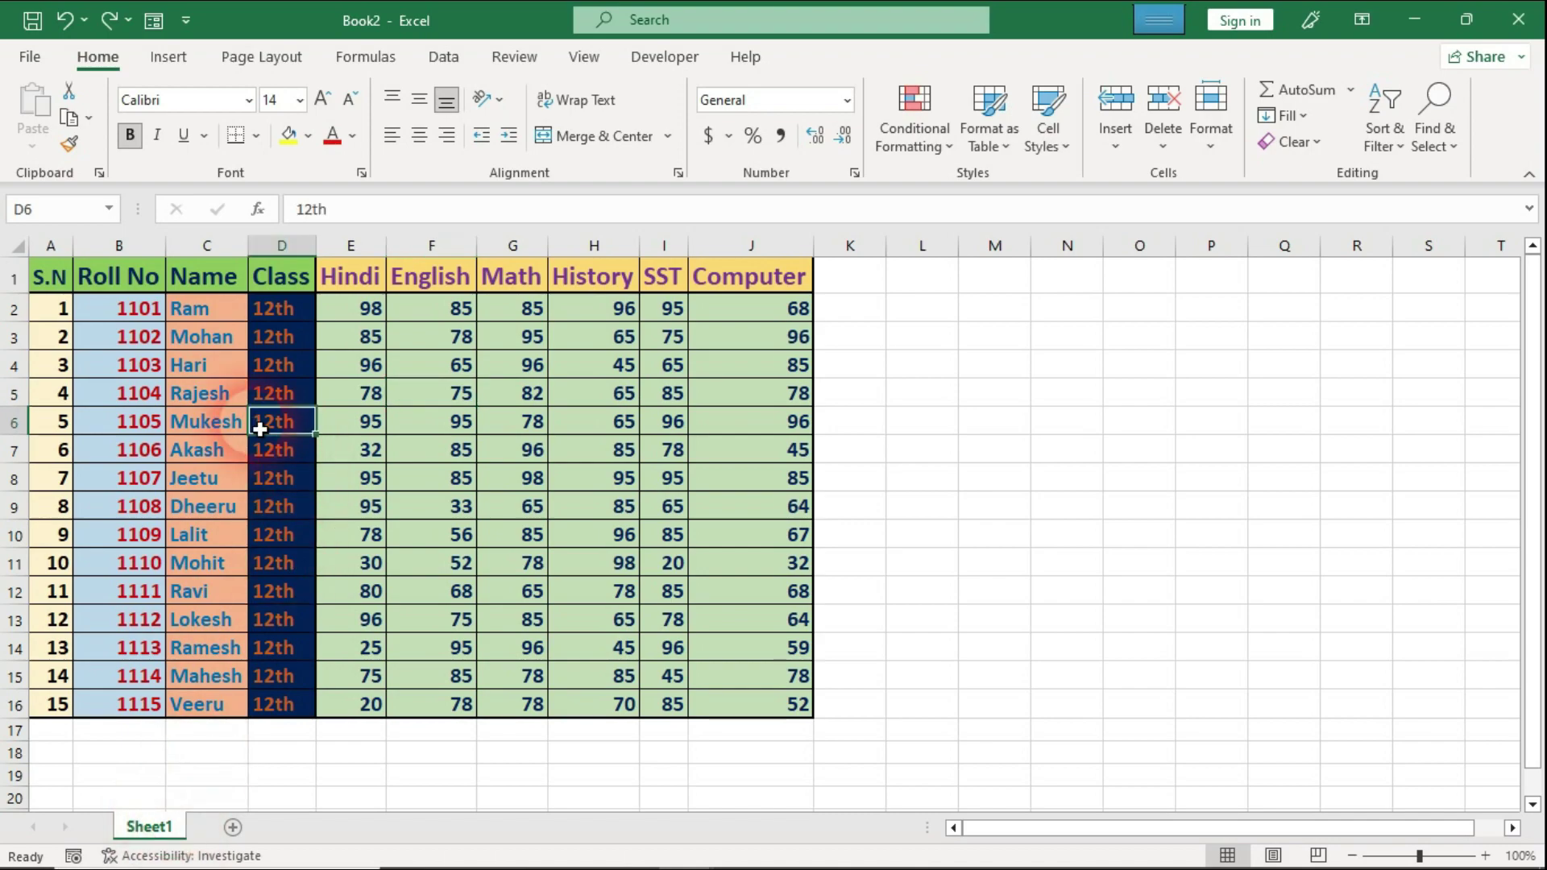
{"action": "left_click", "coordinate": [1115, 141]}
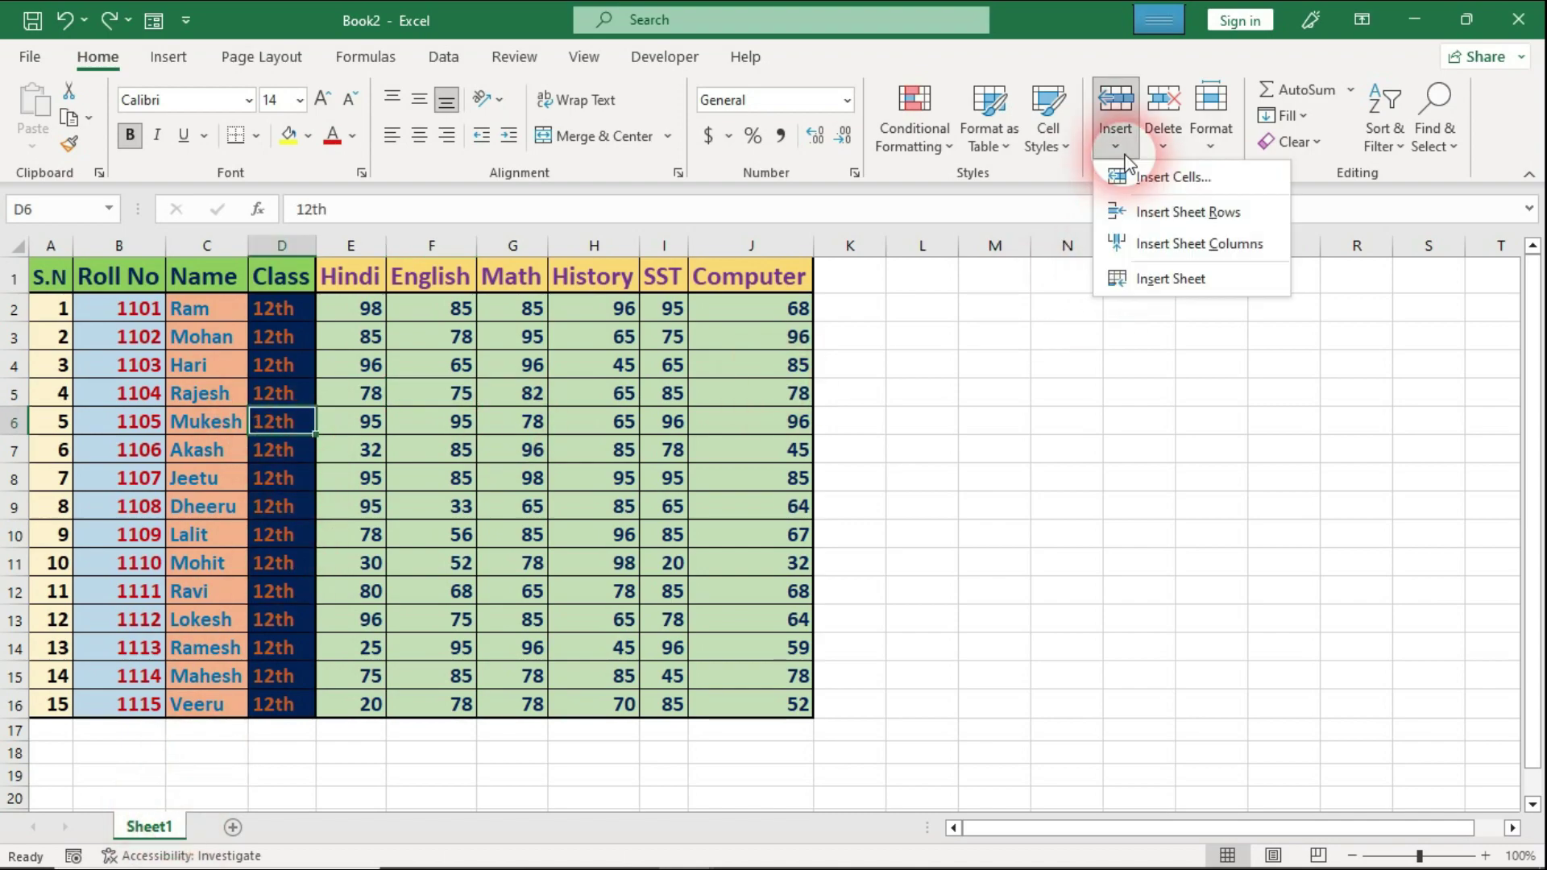
{"action": "left_click", "coordinate": [1236, 286]}
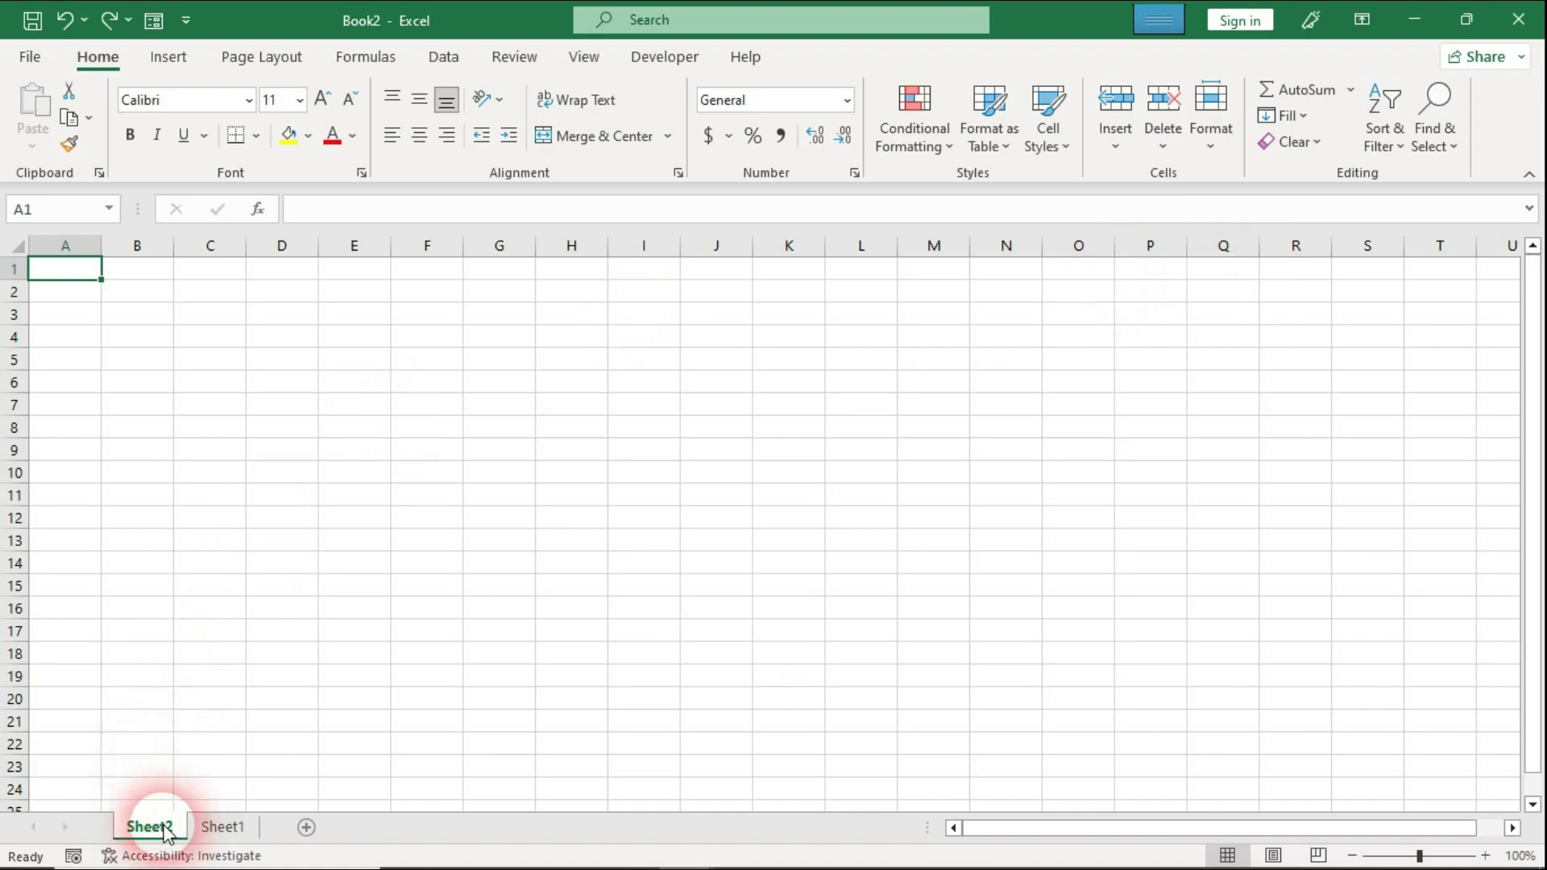
{"action": "left_click", "coordinate": [217, 828]}
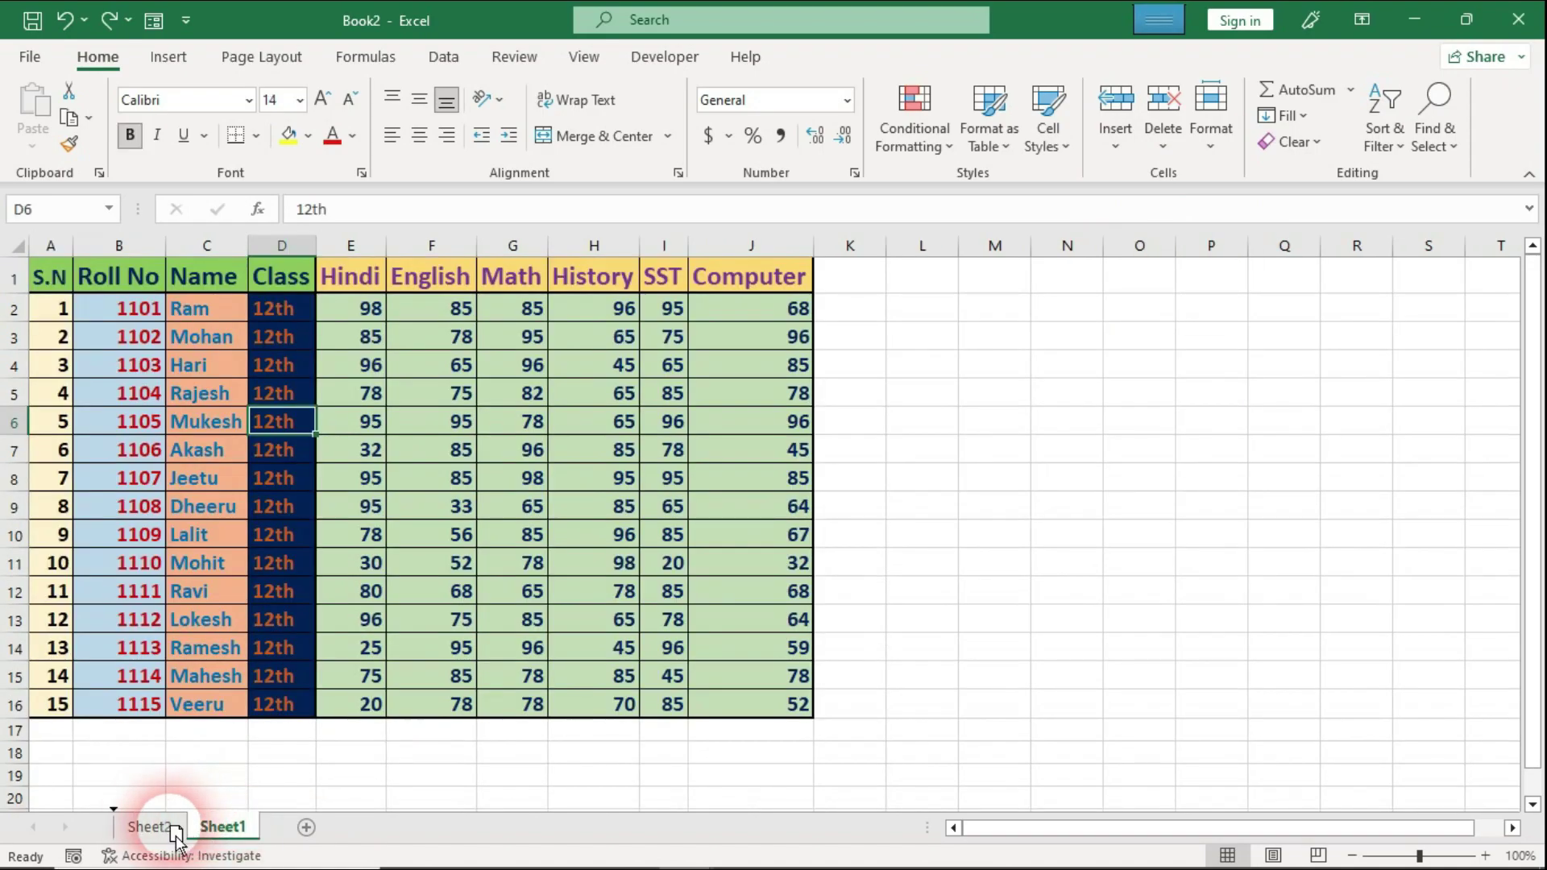
{"action": "left_click_drag", "start_coordinate": [155, 831], "coordinate": [171, 836]}
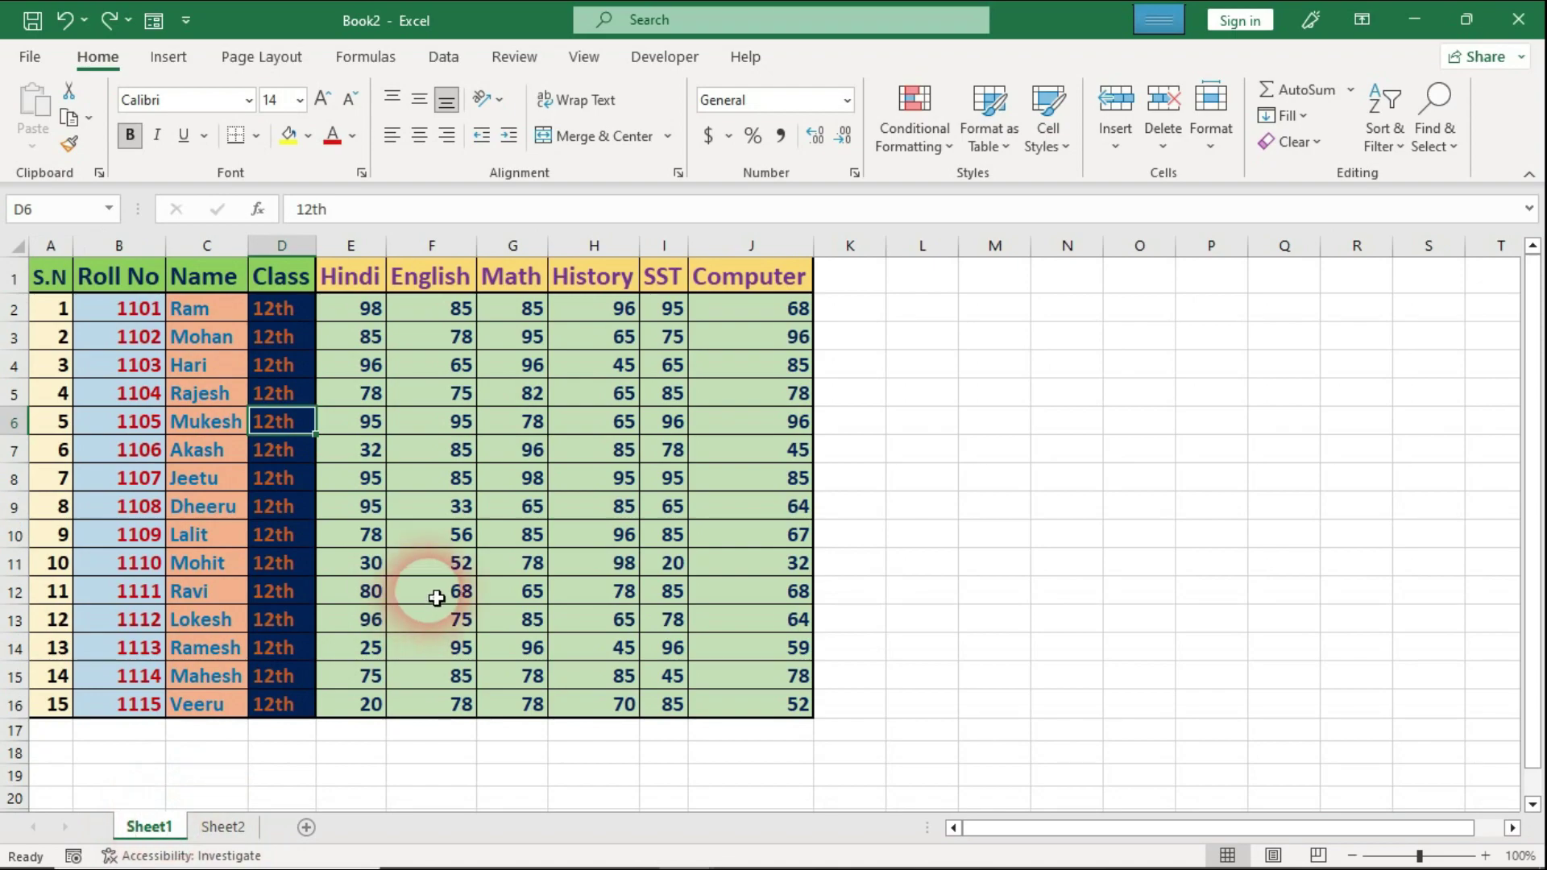
{"action": "left_click", "coordinate": [1115, 133]}
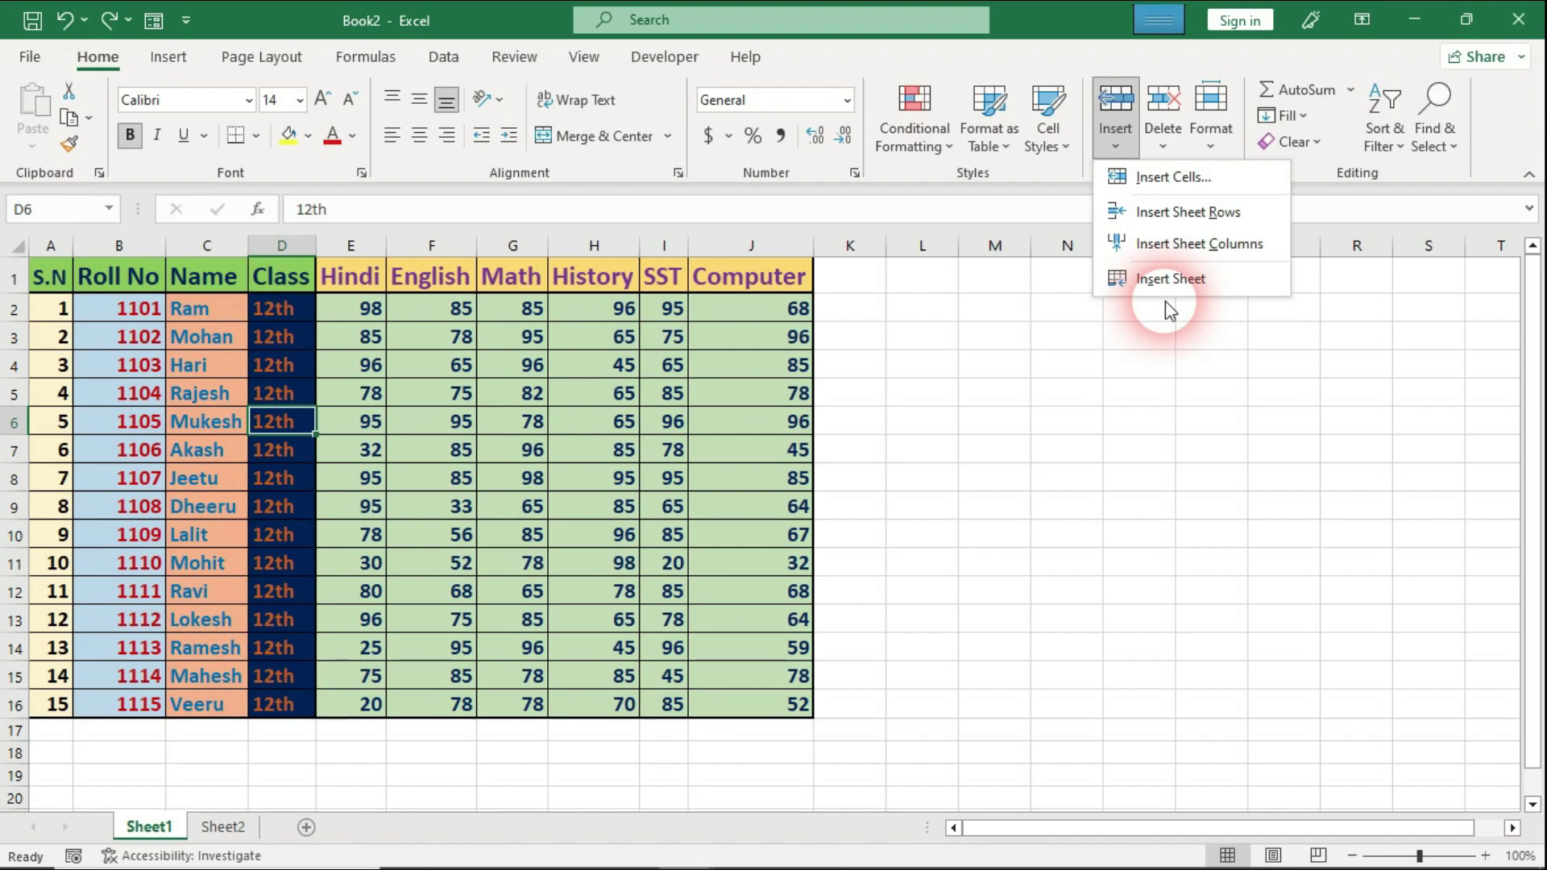
{"action": "left_click", "coordinate": [513, 409]}
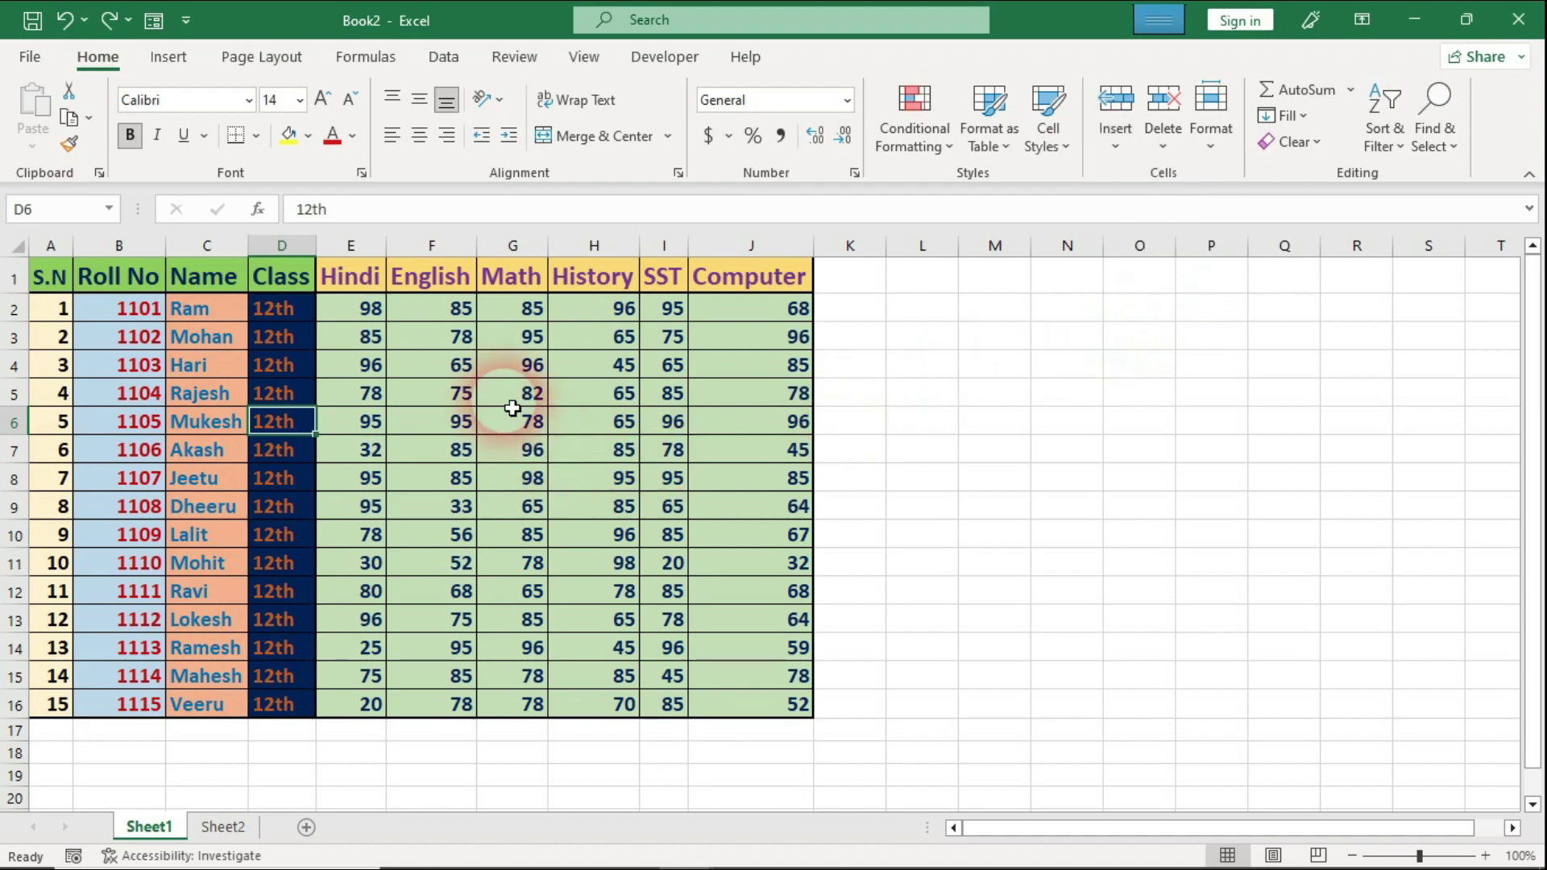
{"action": "left_click", "coordinate": [1173, 152]}
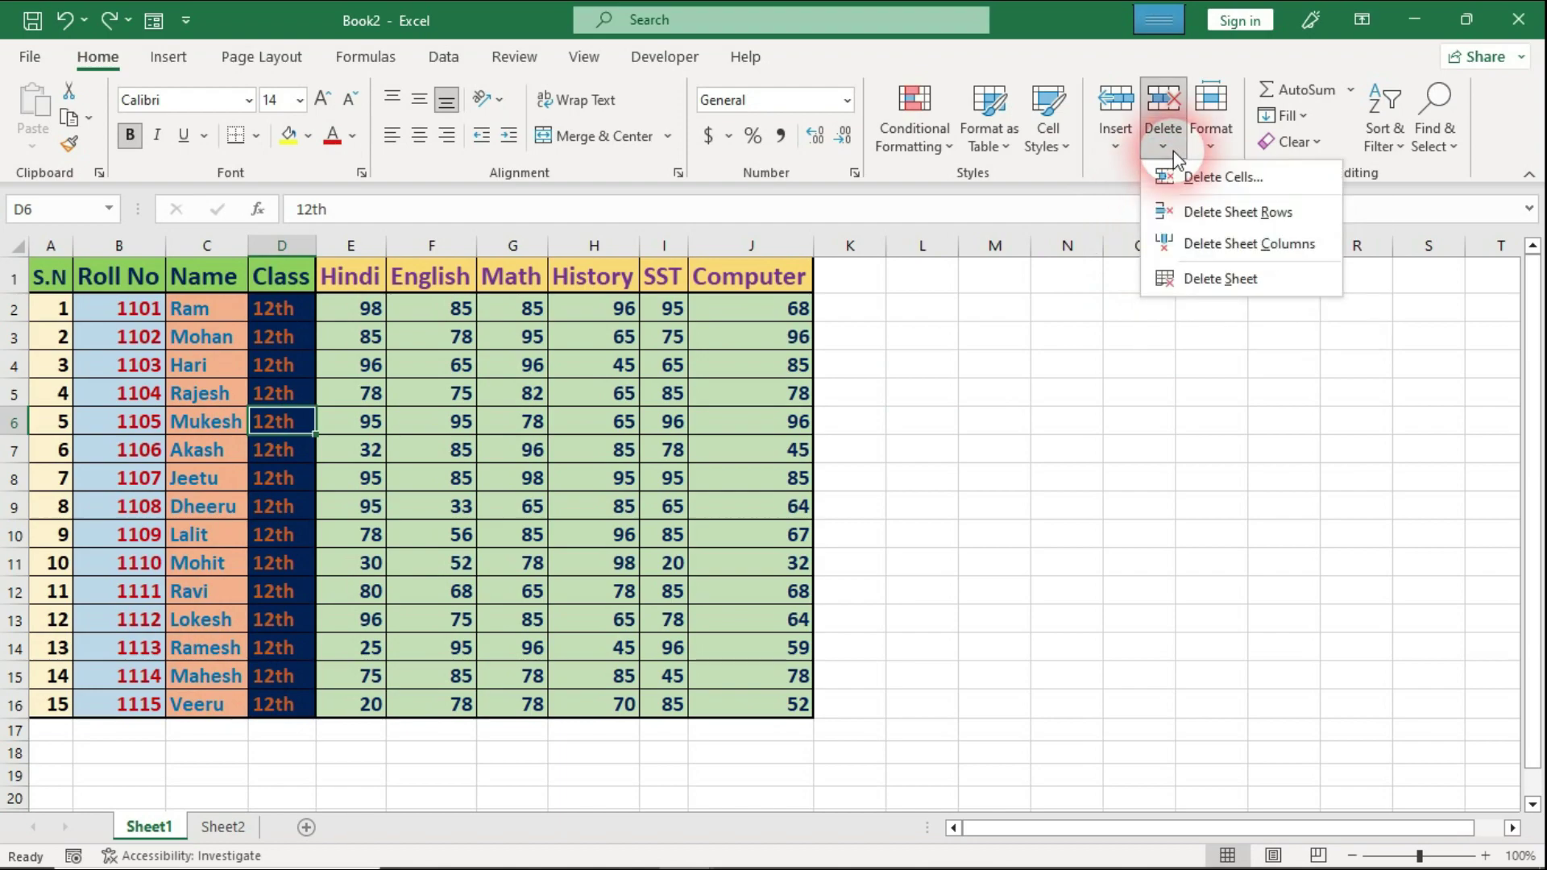
{"action": "left_click", "coordinate": [1260, 185]}
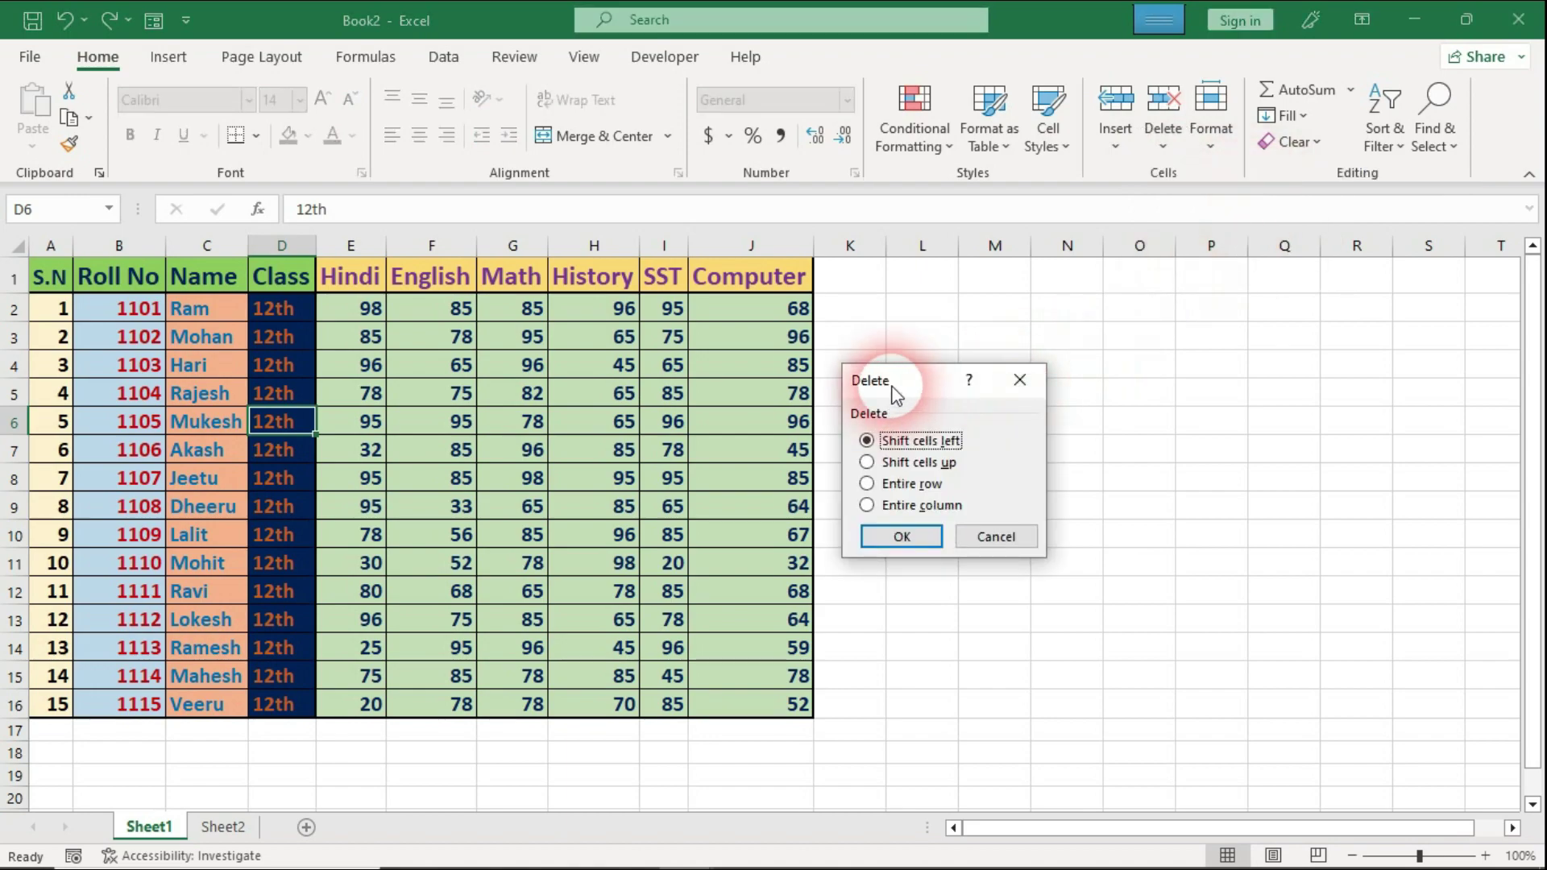
{"action": "left_click_drag", "start_coordinate": [904, 383], "coordinate": [843, 427]}
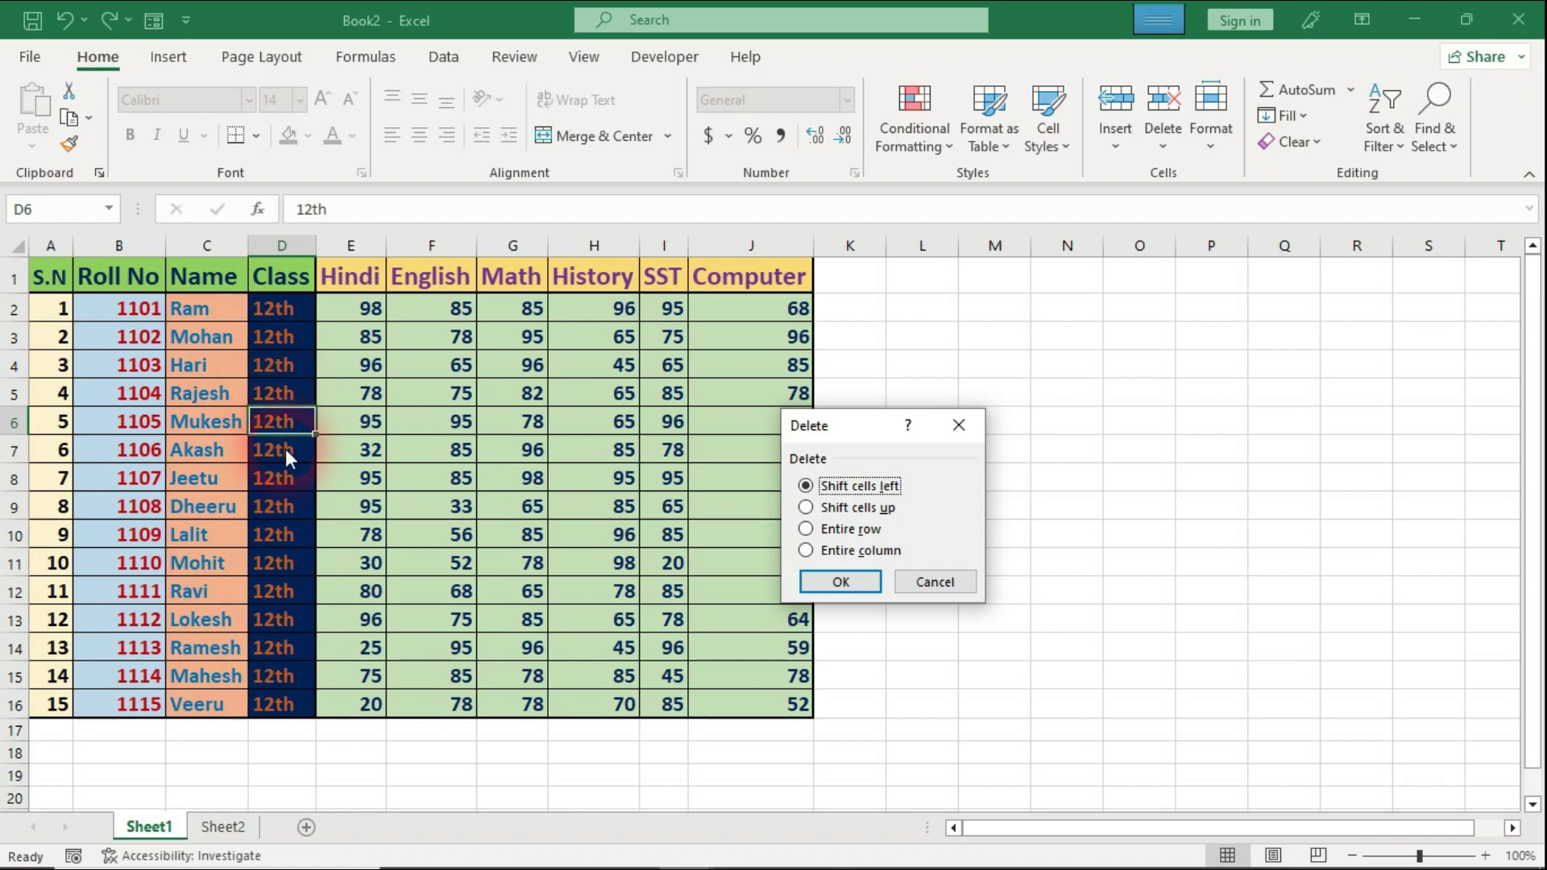
{"action": "left_click", "coordinate": [840, 580]}
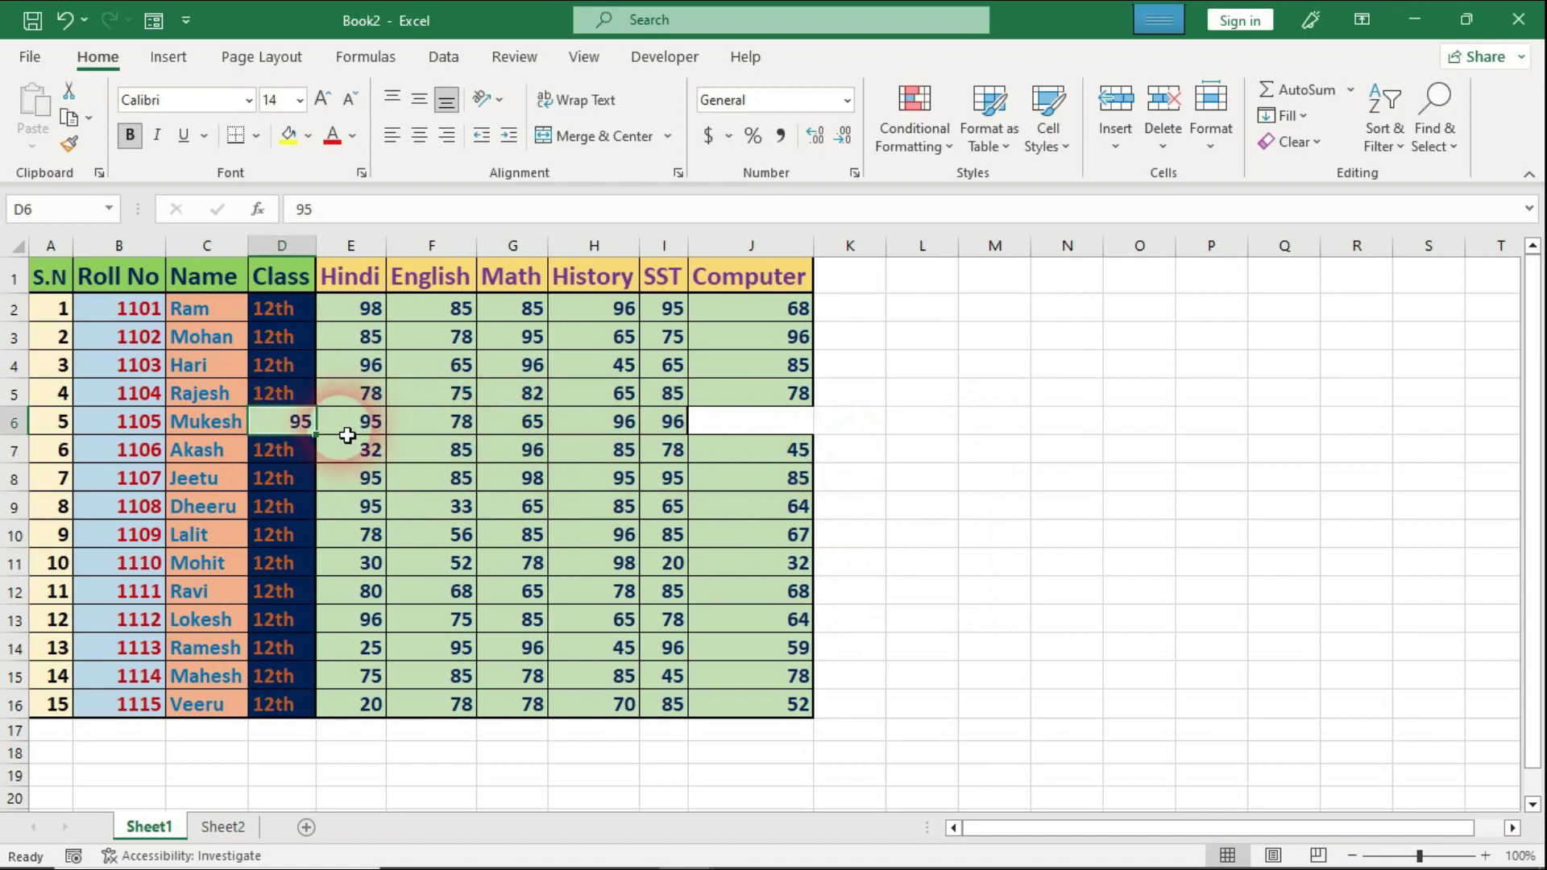
{"action": "key", "text": "ctrl+z"}
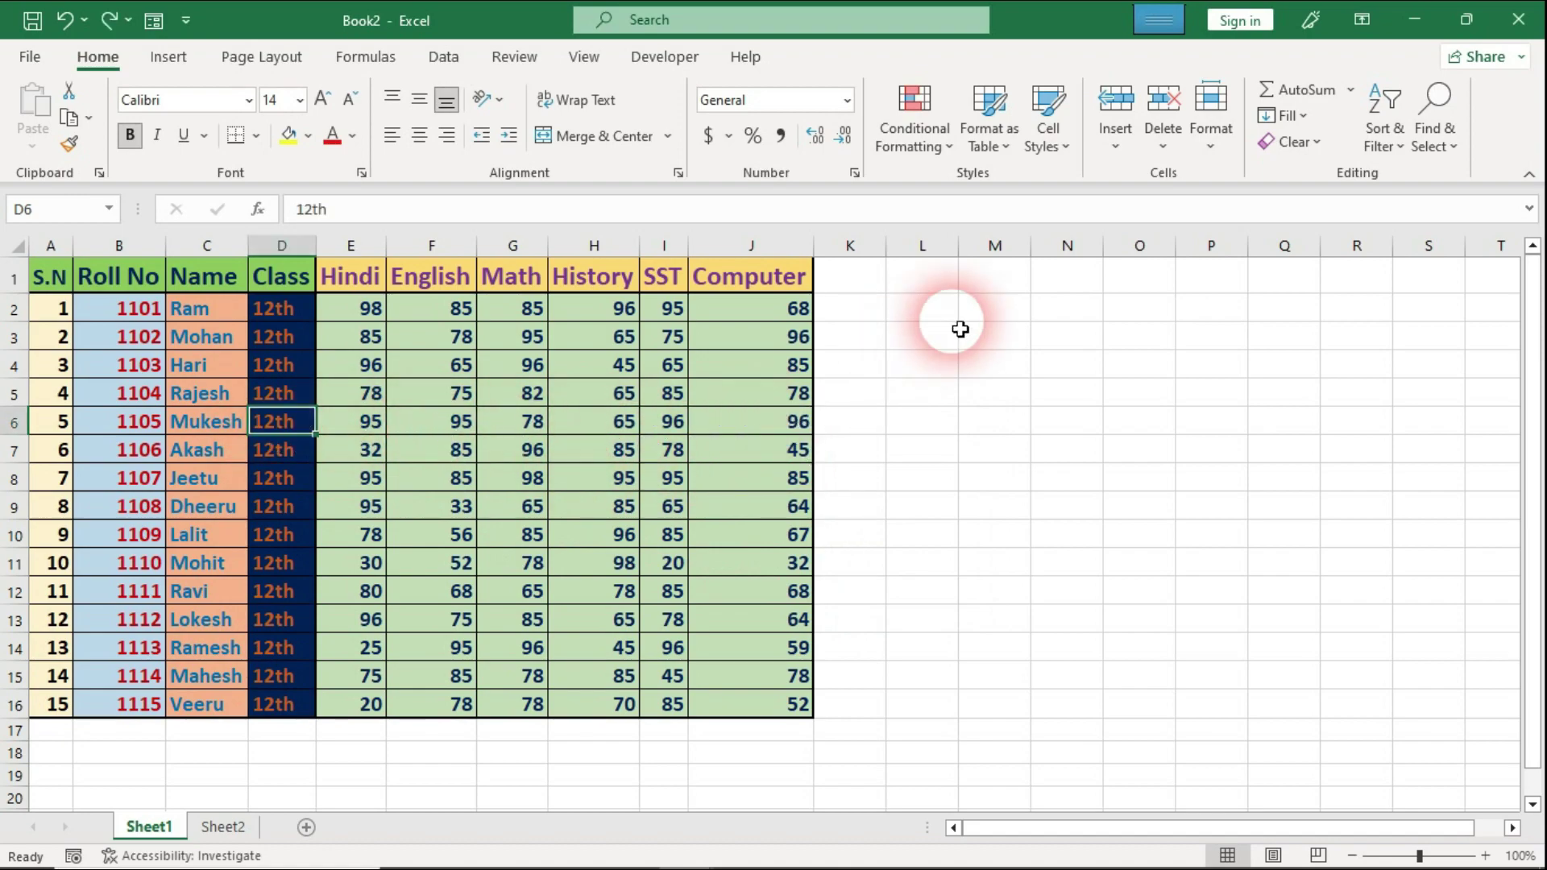
{"action": "left_click", "coordinate": [1163, 146]}
{"action": "left_click", "coordinate": [1178, 174]}
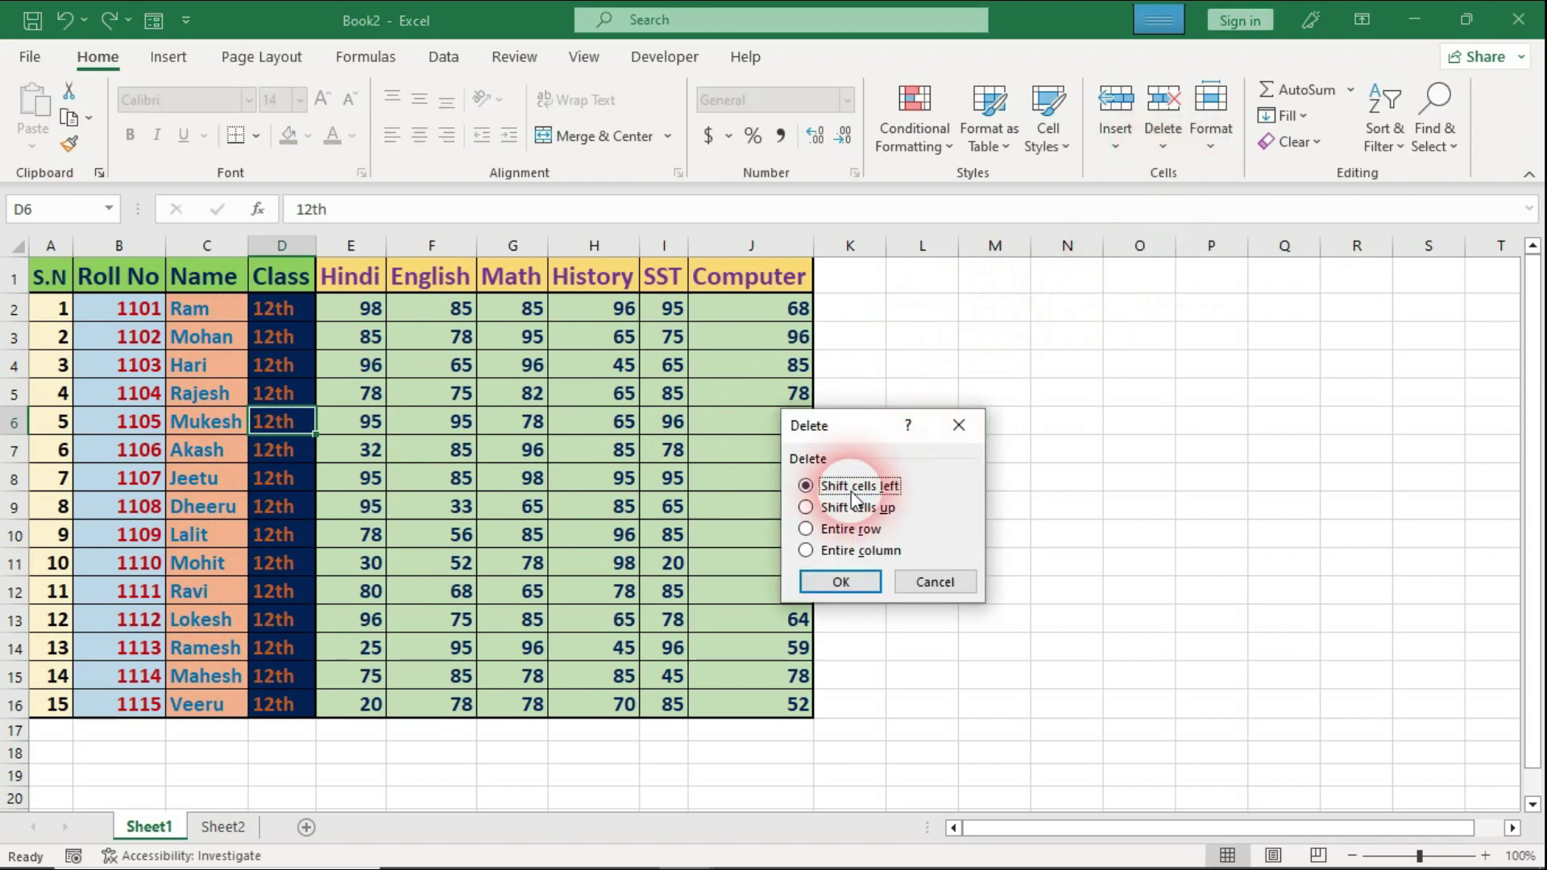
{"action": "left_click", "coordinate": [806, 507]}
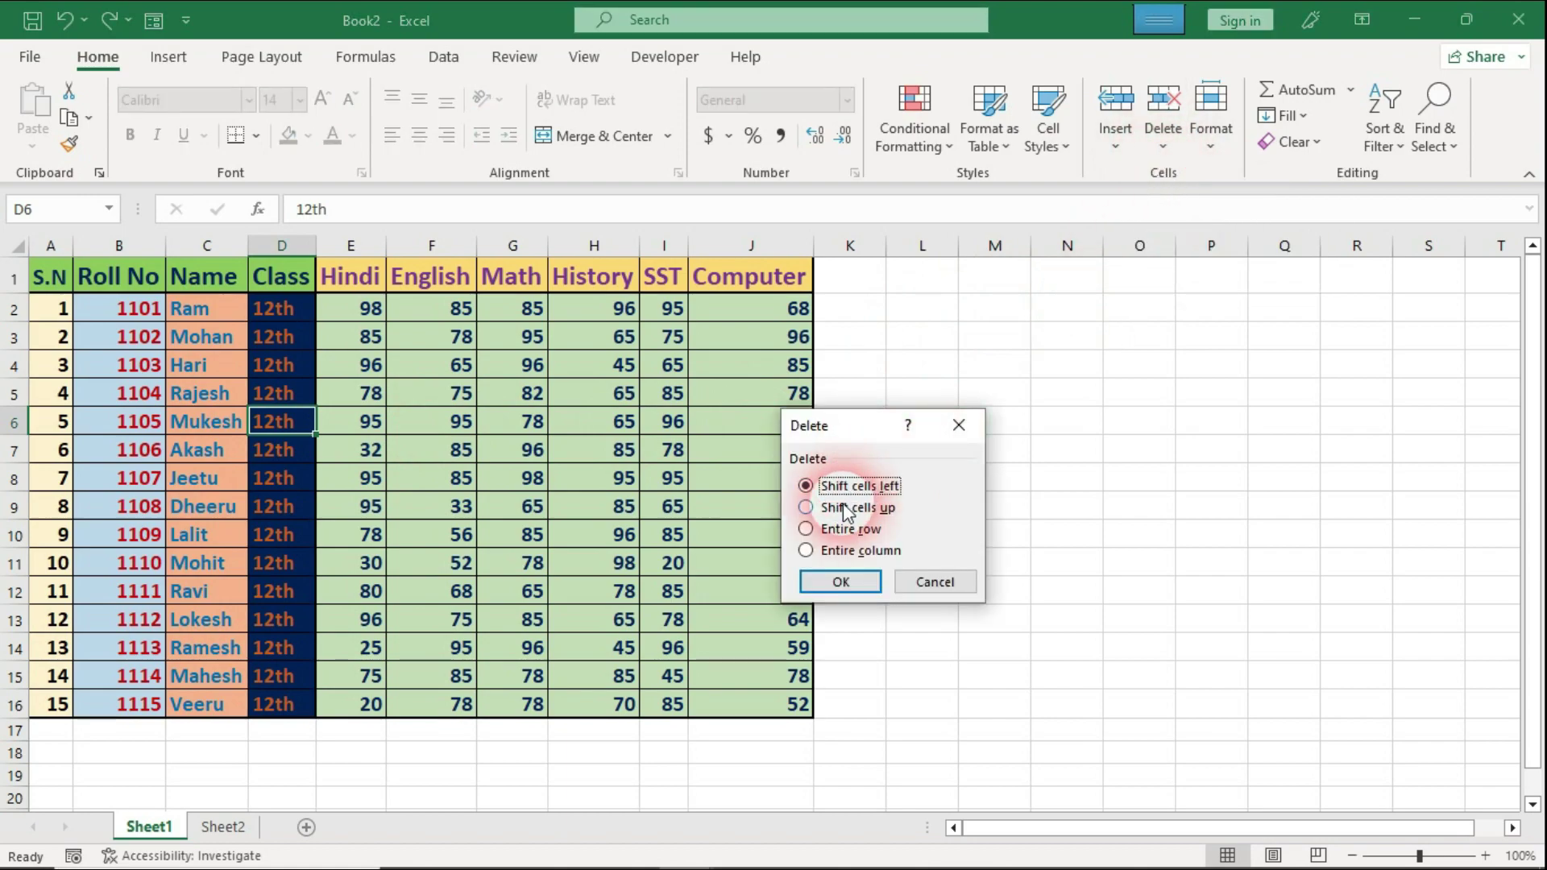
{"action": "left_click", "coordinate": [840, 581]}
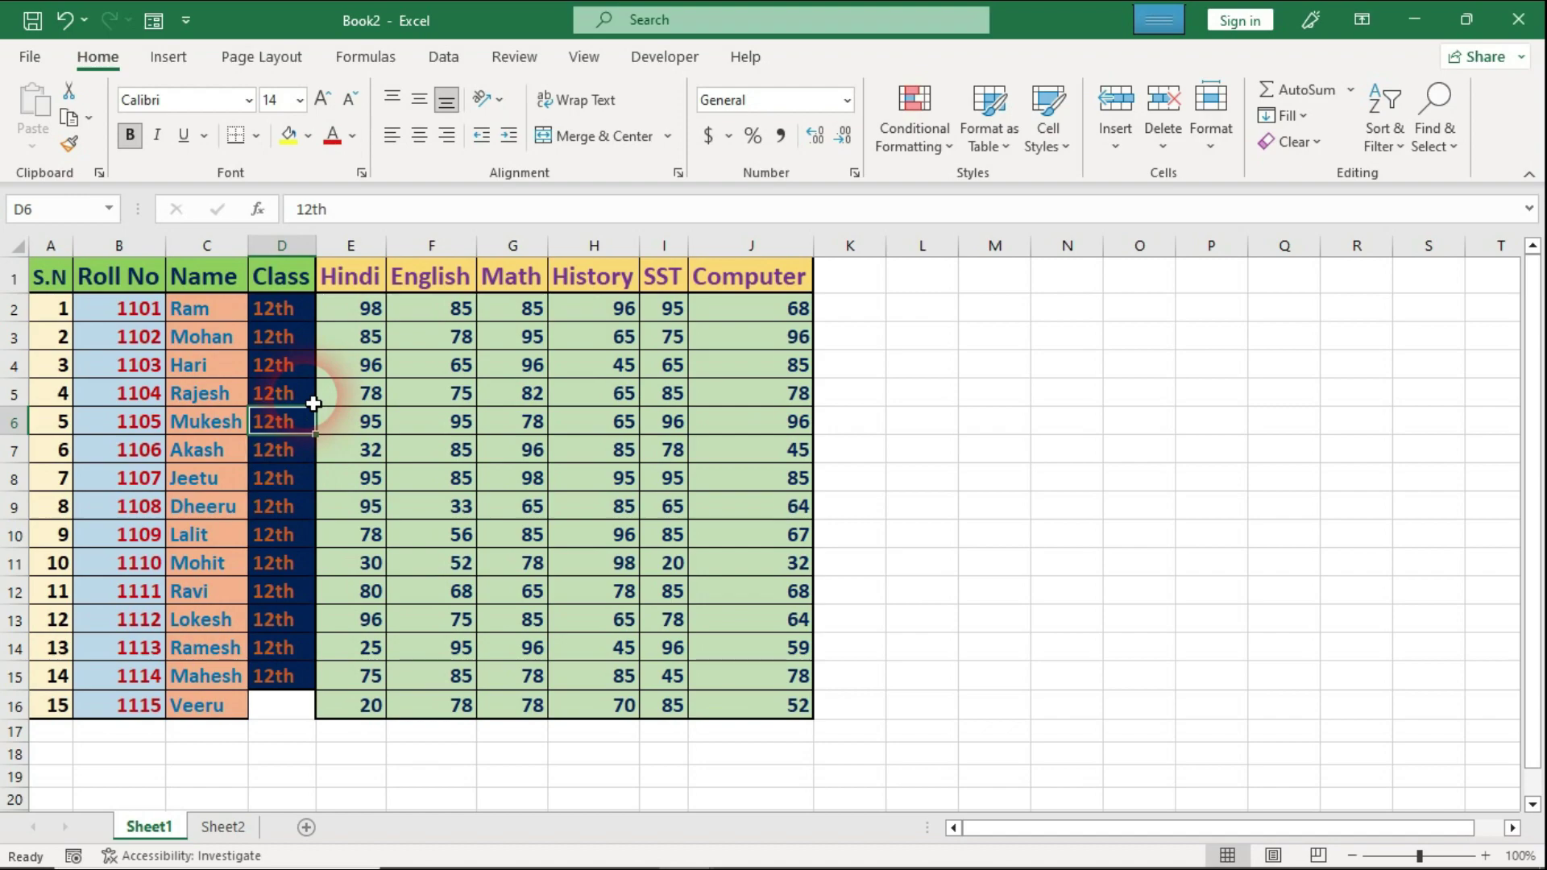
{"action": "key", "text": "ctrl+z"}
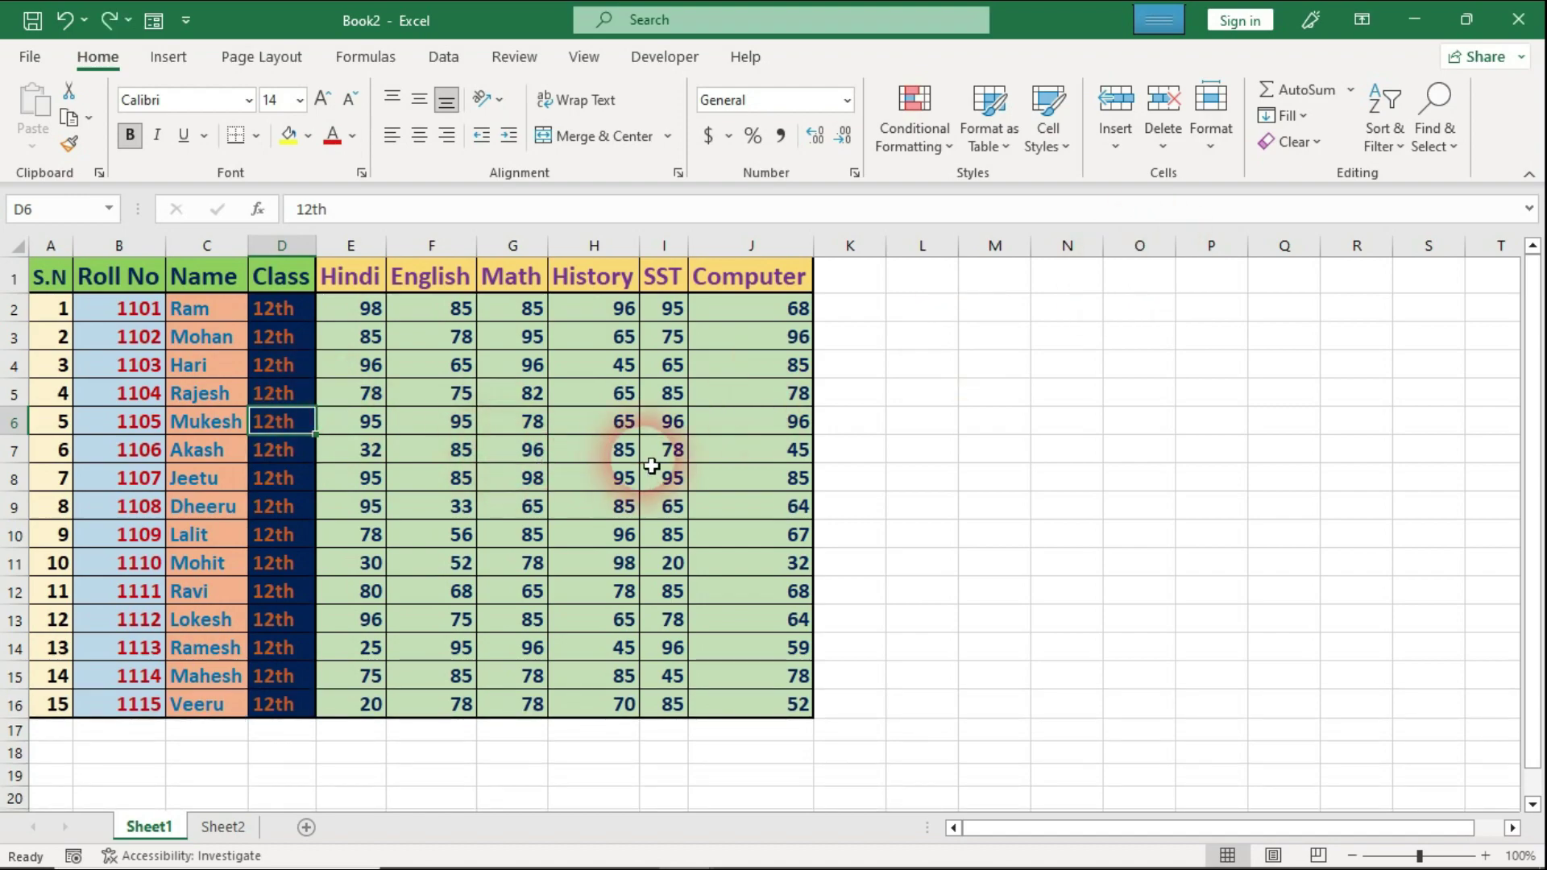
{"action": "left_click", "coordinate": [1164, 145]}
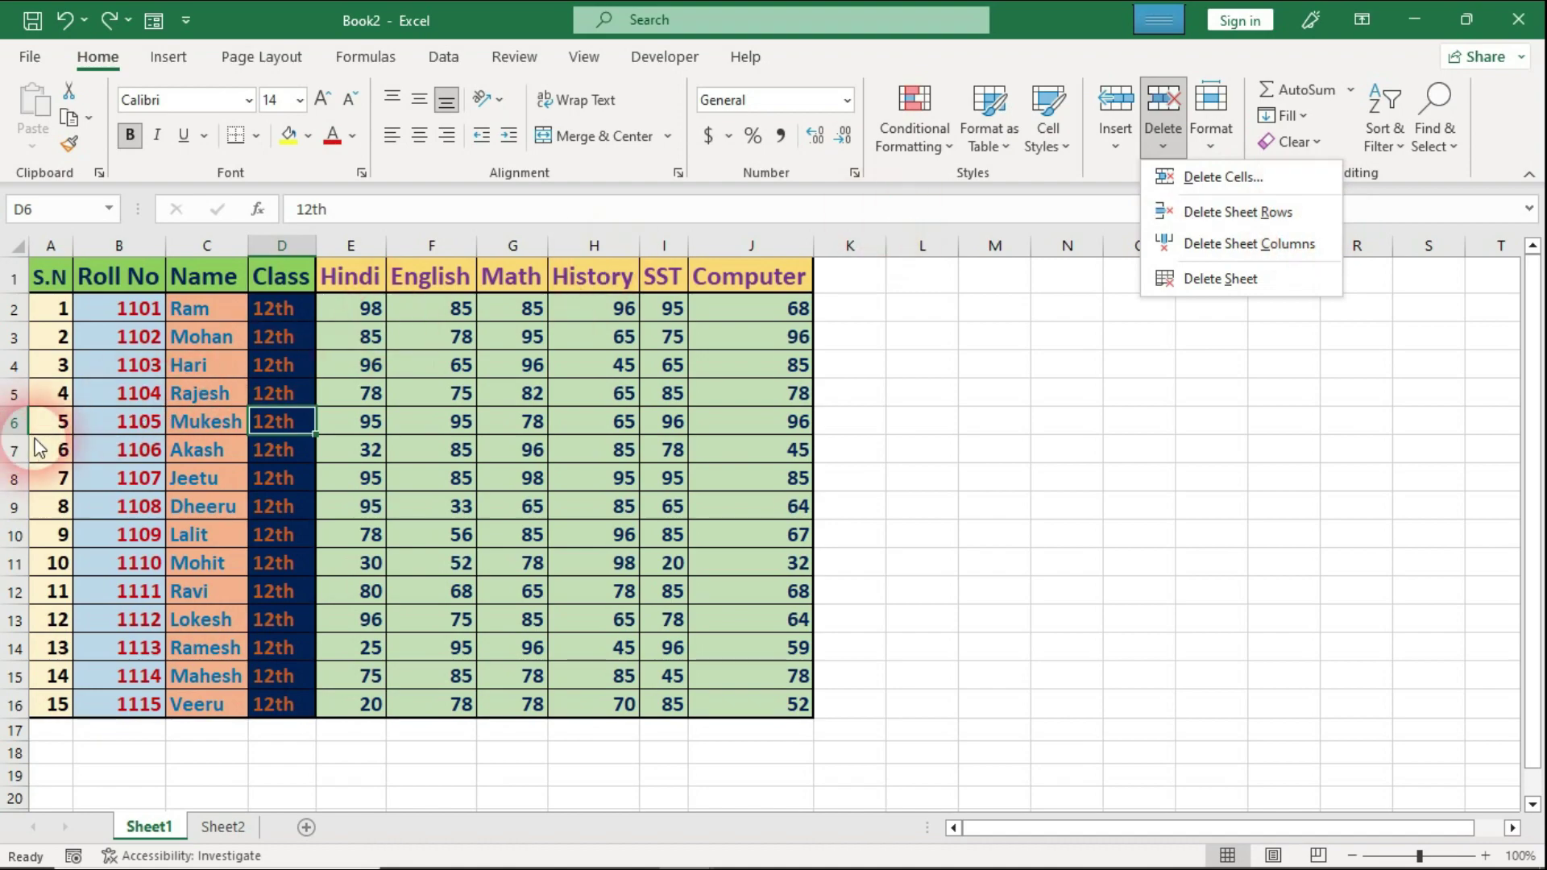
{"action": "left_click", "coordinate": [56, 427]}
{"action": "left_click", "coordinate": [101, 423]}
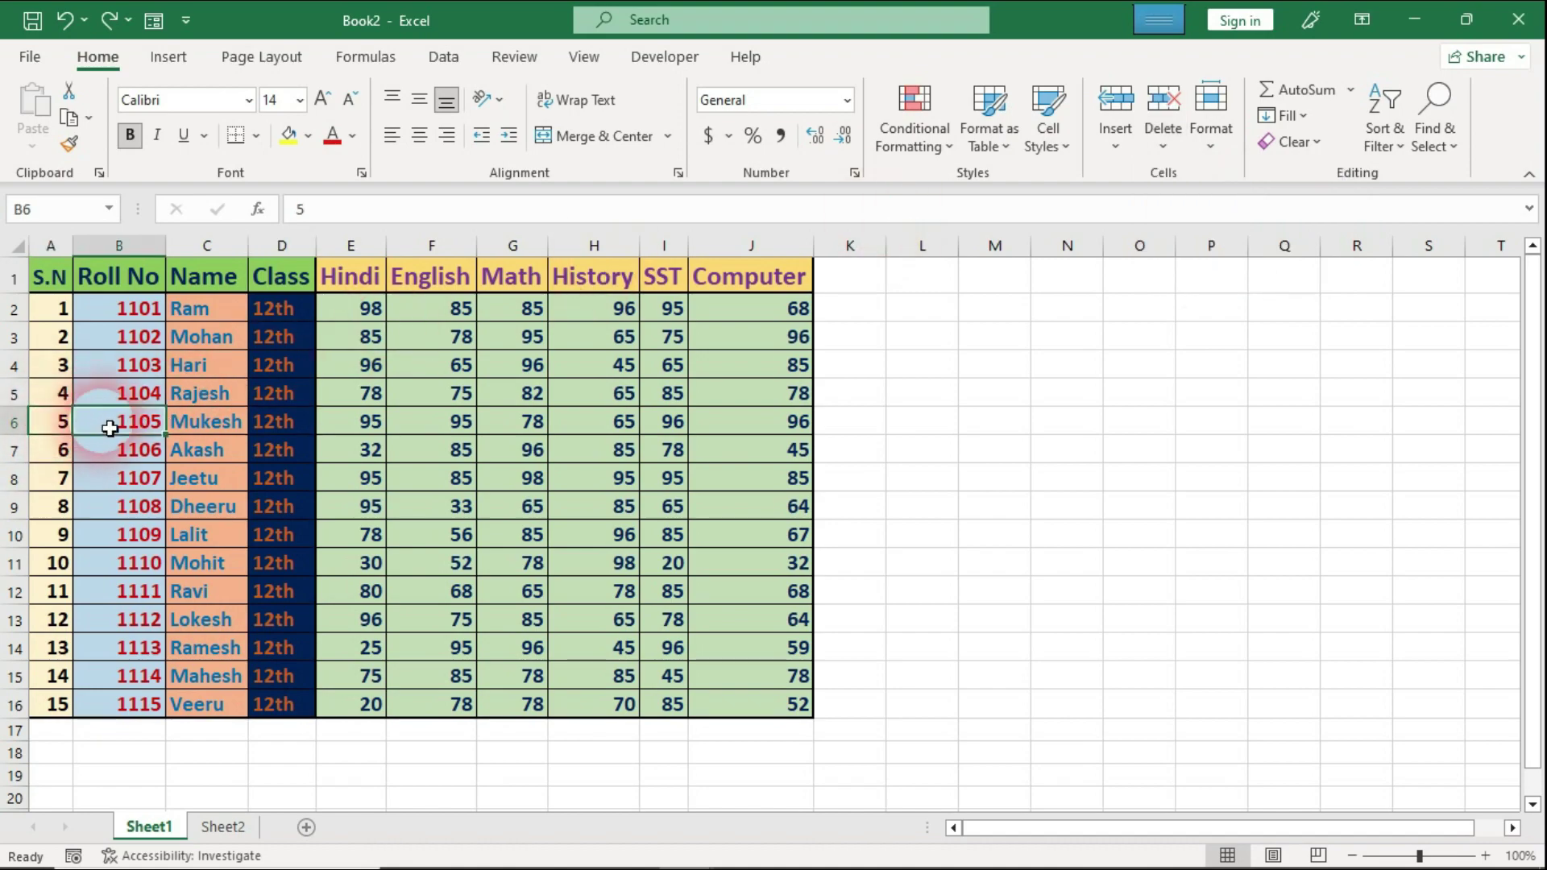
{"action": "left_click", "coordinate": [1162, 145]}
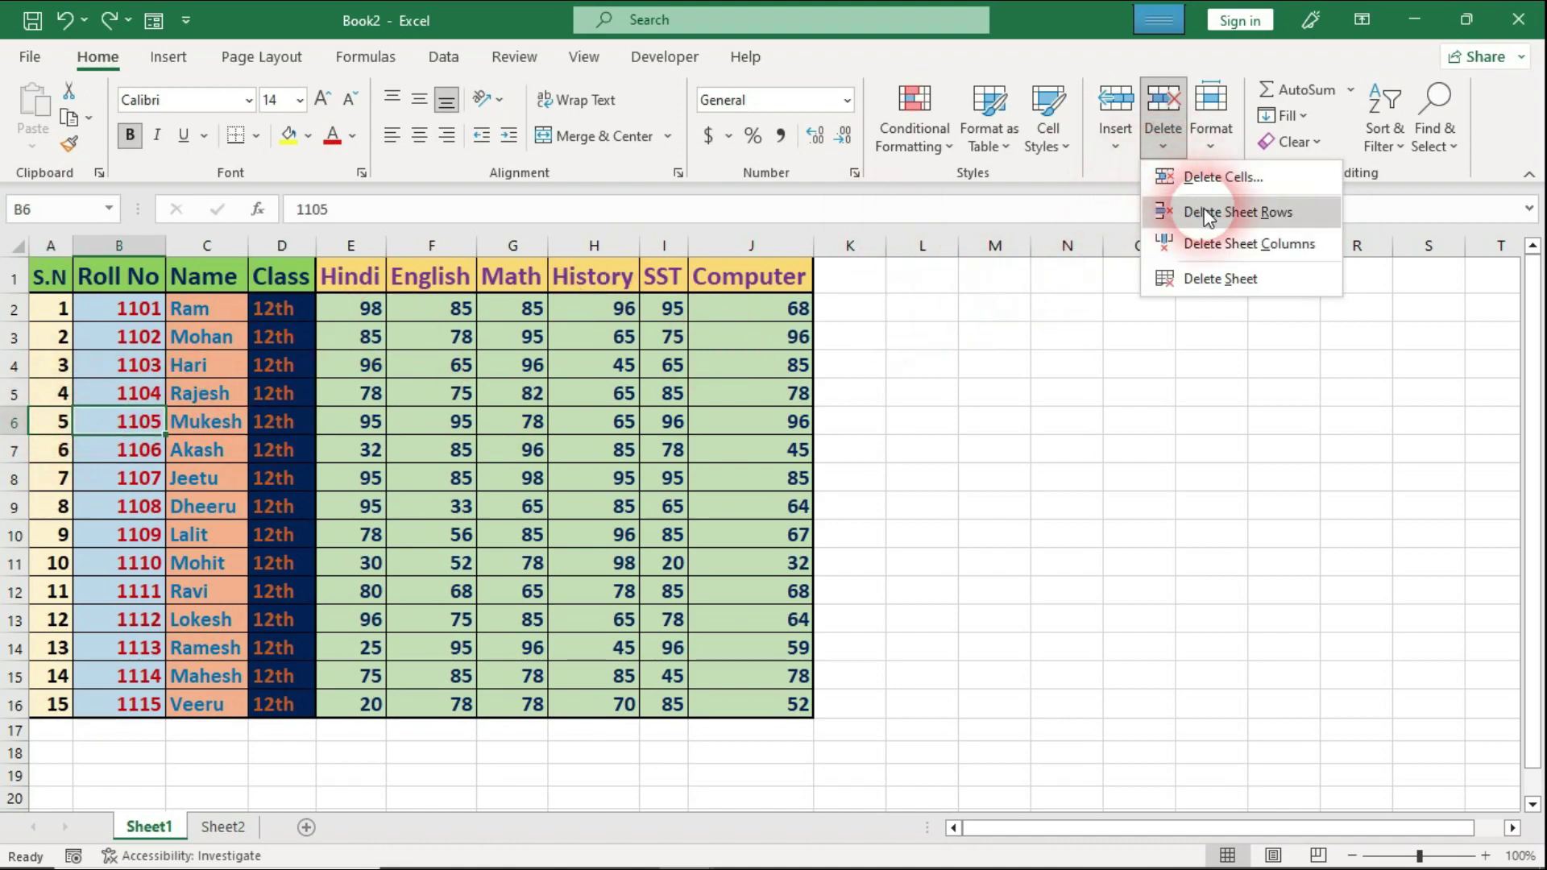
{"action": "left_click", "coordinate": [1176, 209]}
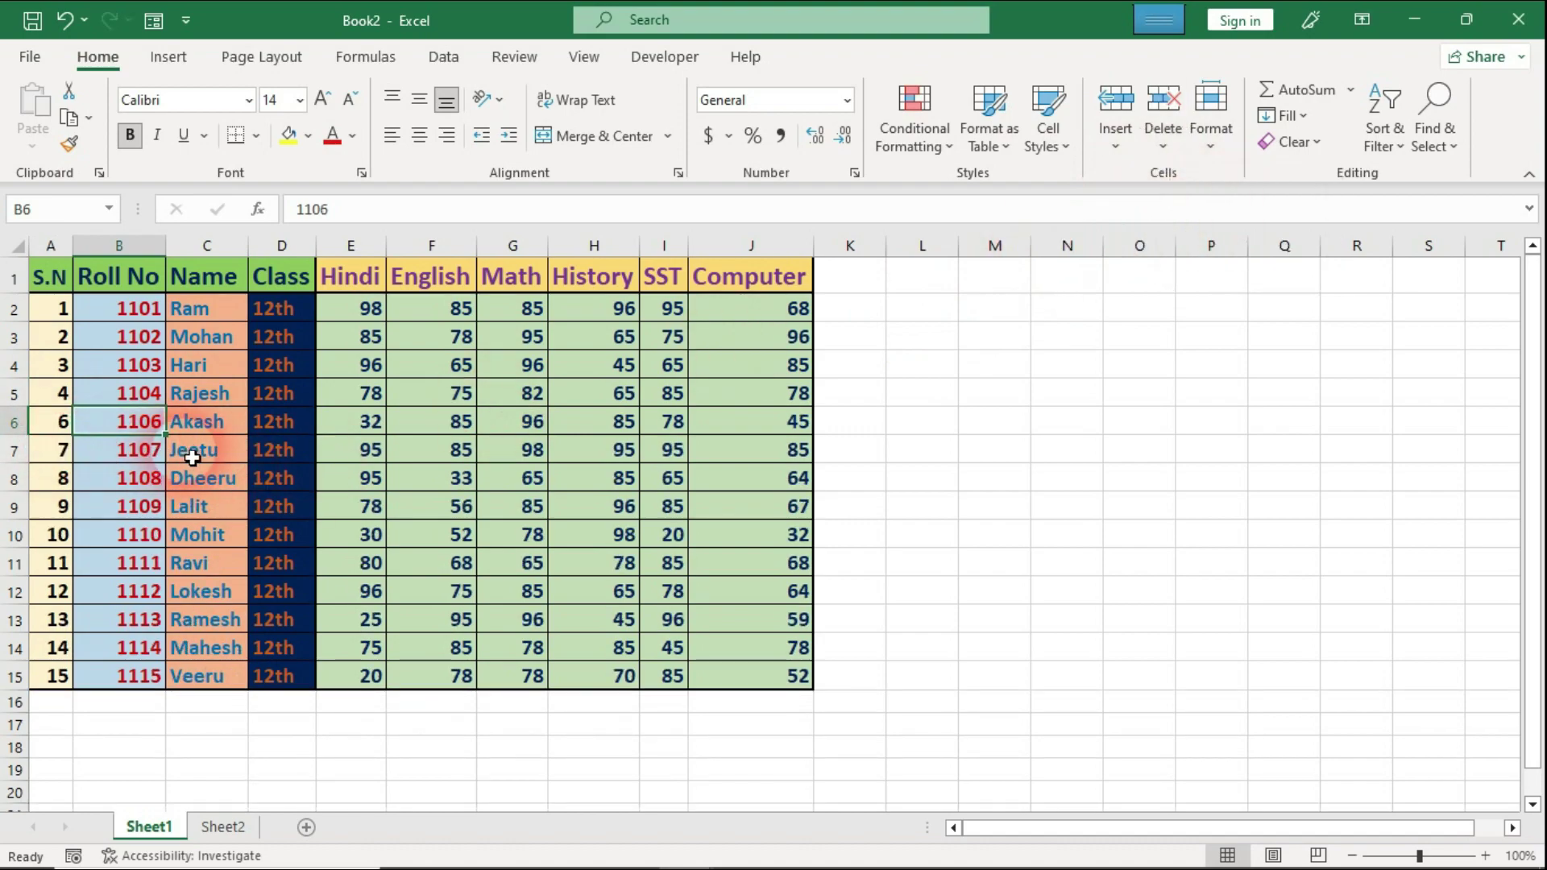
{"action": "key", "text": "ctrl+z"}
{"action": "left_click_drag", "start_coordinate": [193, 393], "coordinate": [202, 564]}
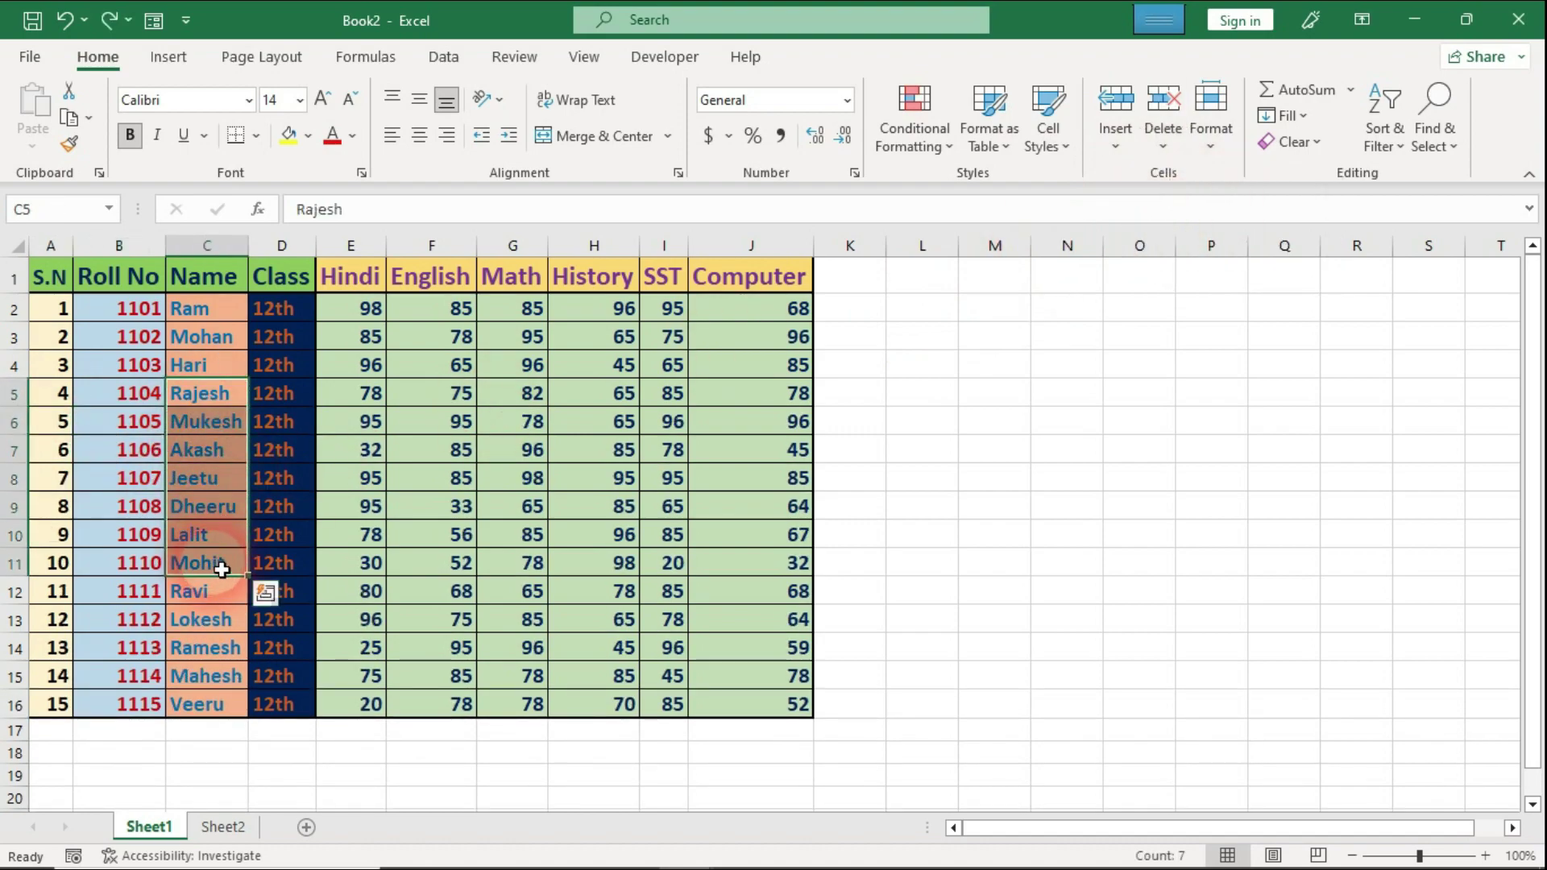
{"action": "left_click", "coordinate": [1163, 145]}
{"action": "left_click", "coordinate": [1210, 206]}
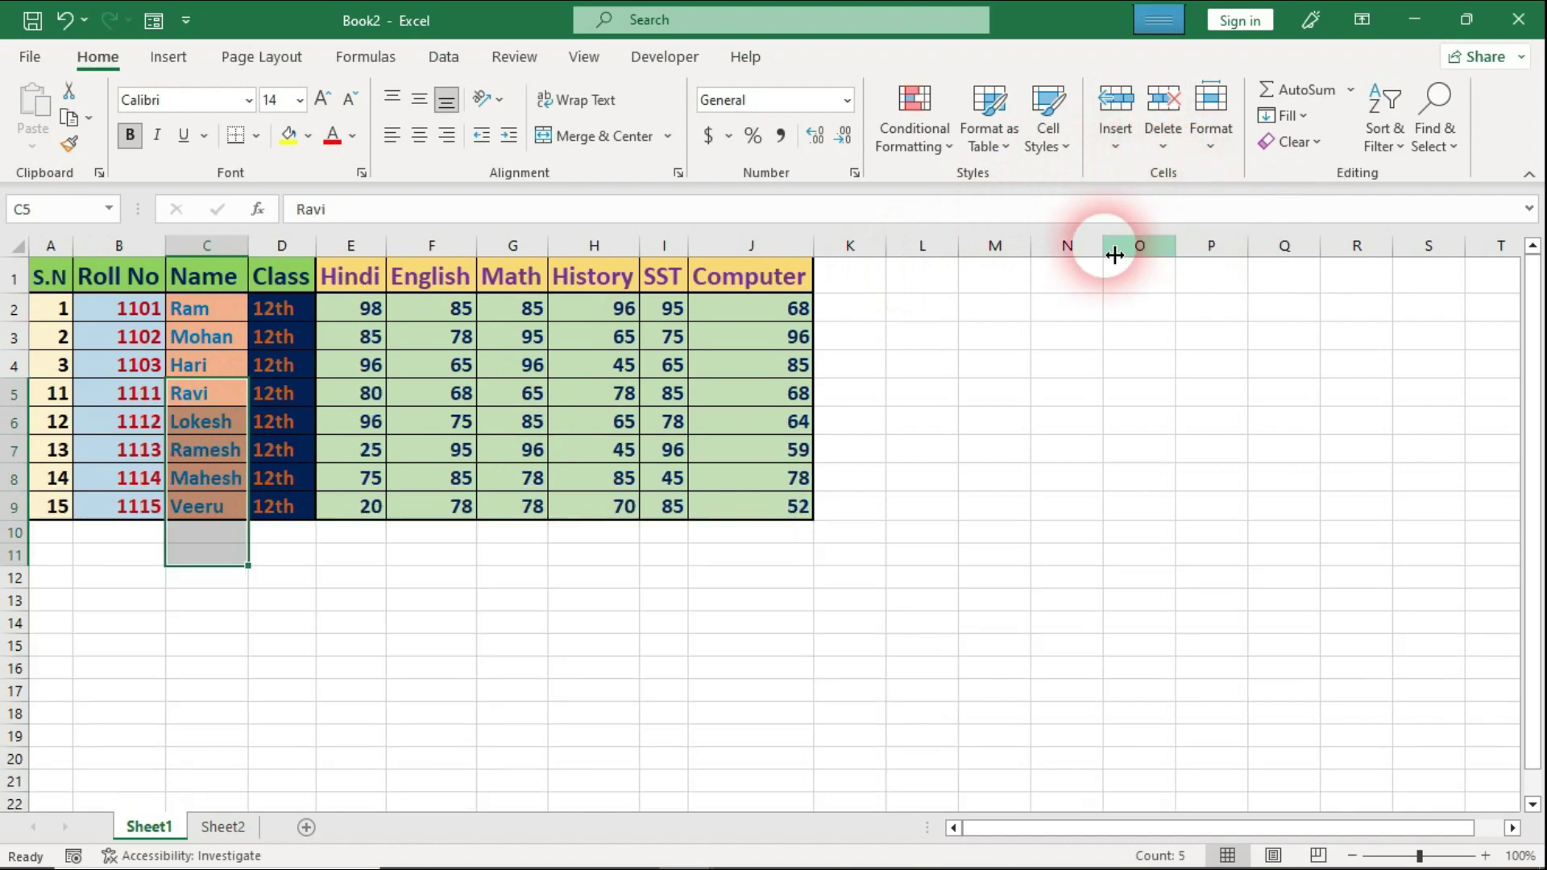
{"action": "left_click", "coordinate": [71, 385]}
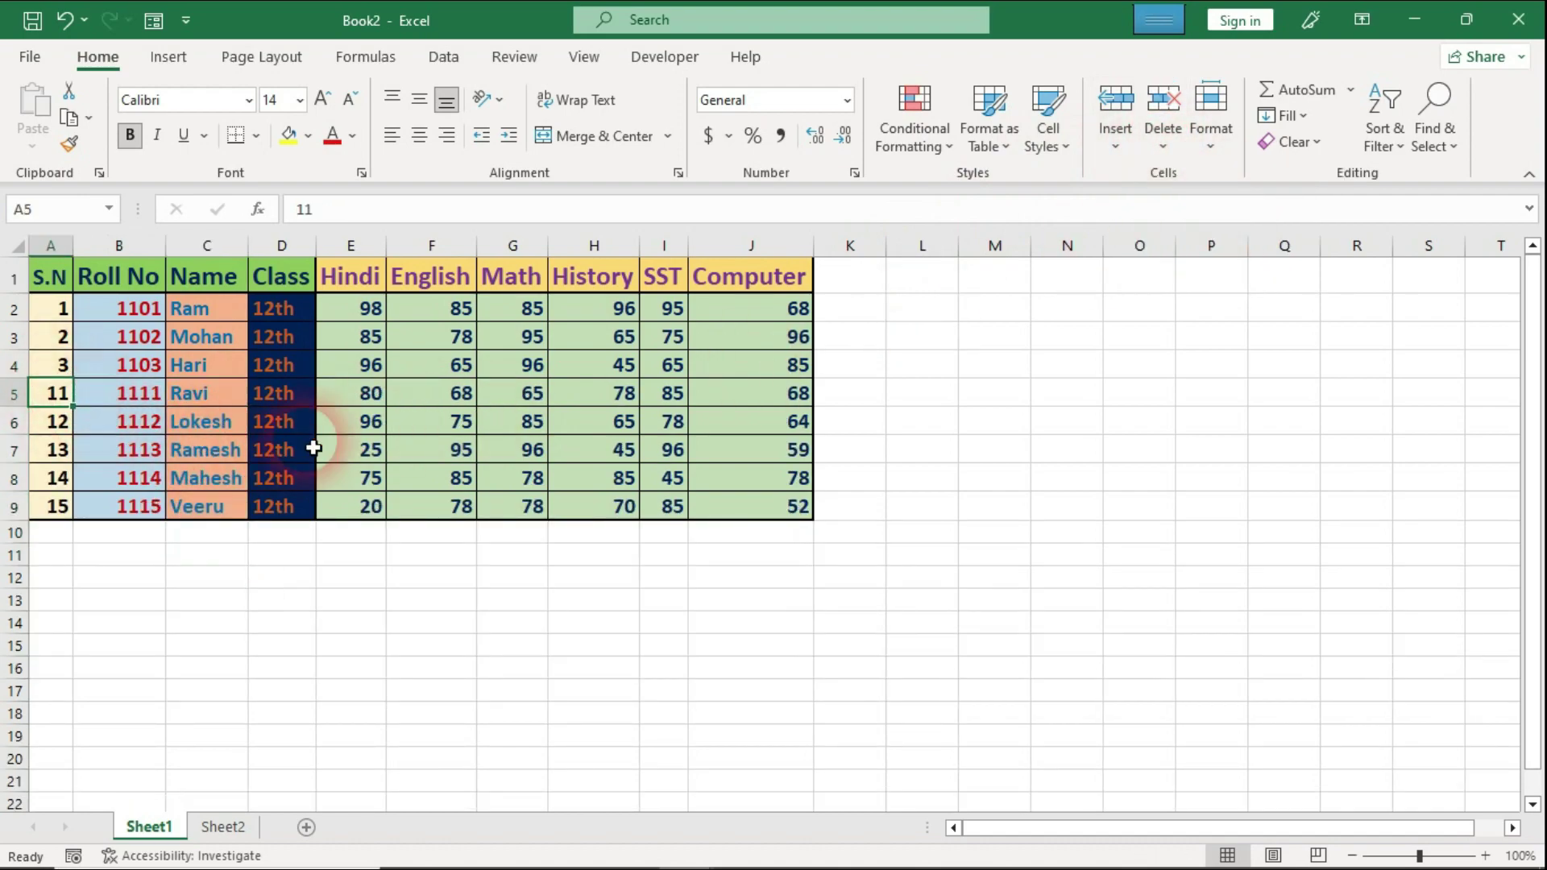
{"action": "key", "text": "ctrl+z"}
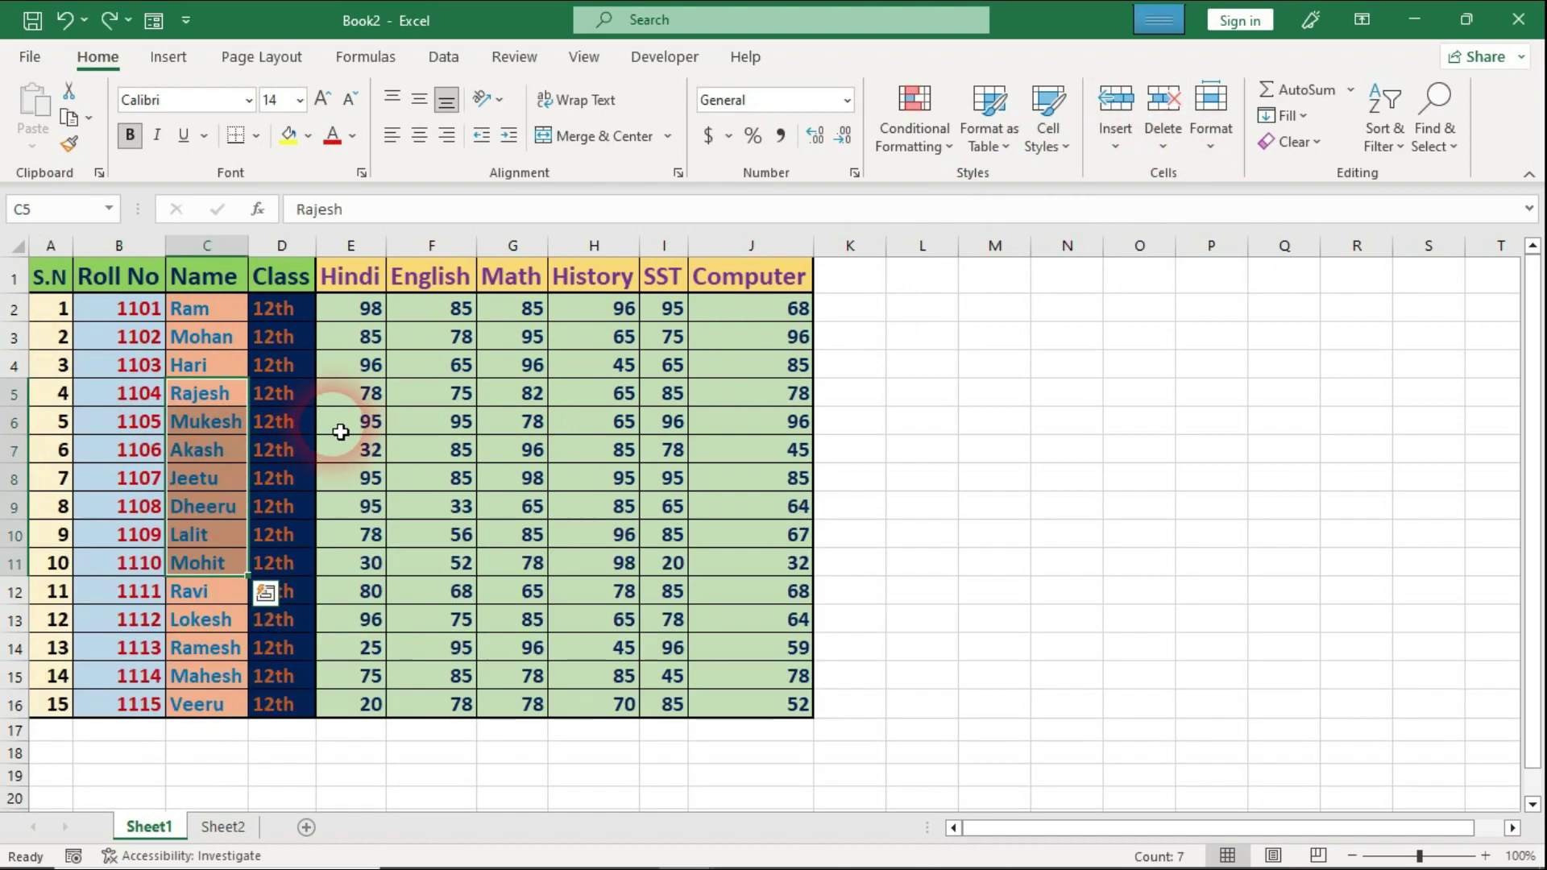
{"action": "left_click", "coordinate": [351, 393]}
{"action": "left_click", "coordinate": [1163, 145]}
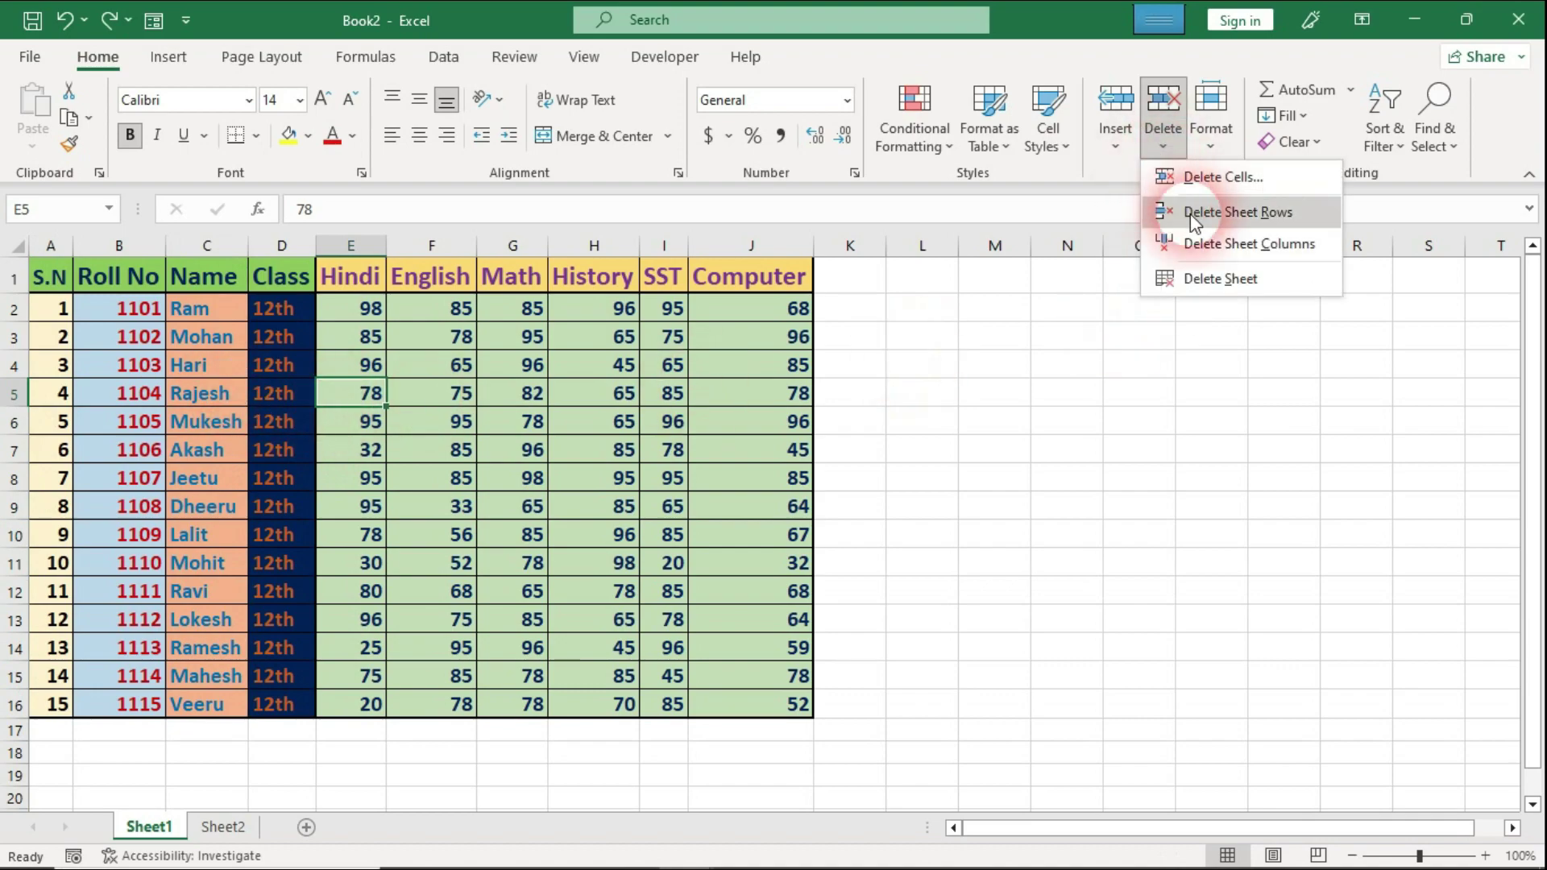
{"action": "left_click", "coordinate": [1207, 245]}
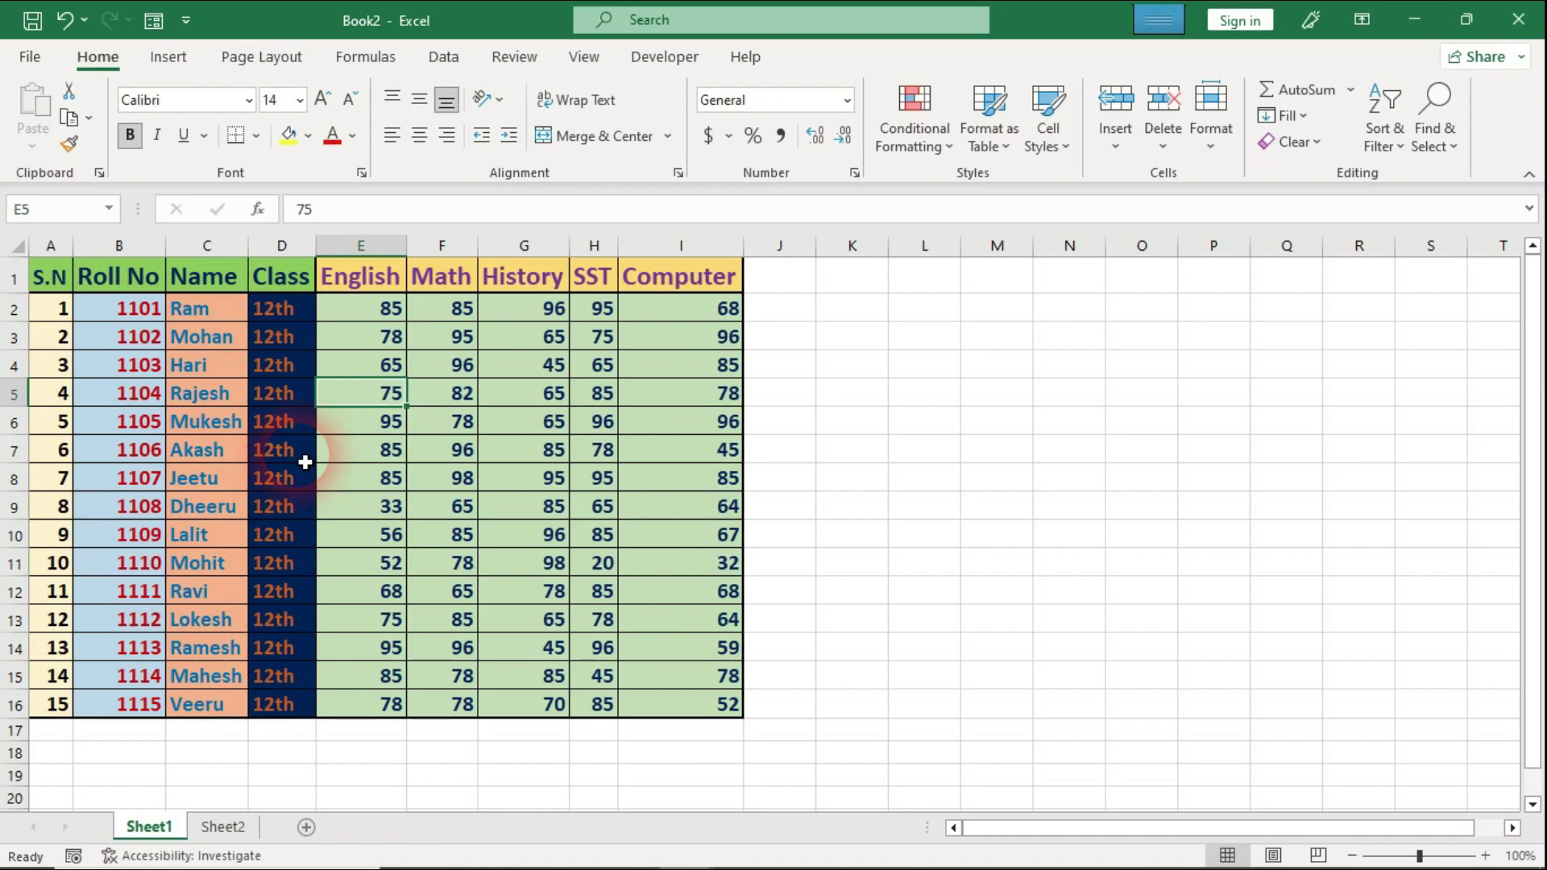
{"action": "key", "text": "ctrl+z"}
{"action": "left_click_drag", "start_coordinate": [206, 336], "coordinate": [532, 448]}
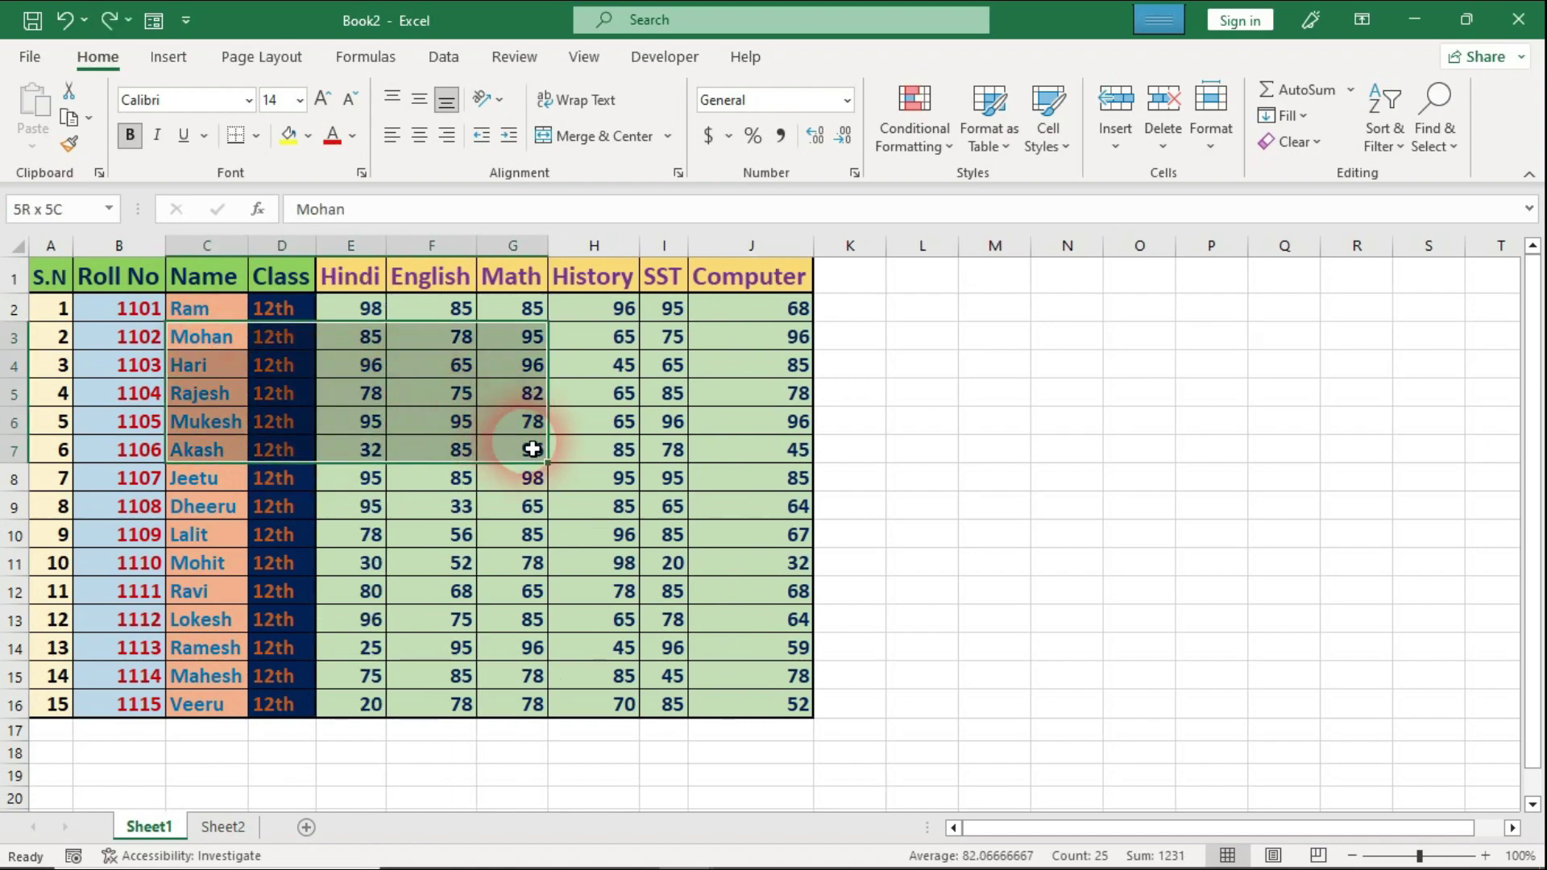
{"action": "left_click", "coordinate": [1163, 146]}
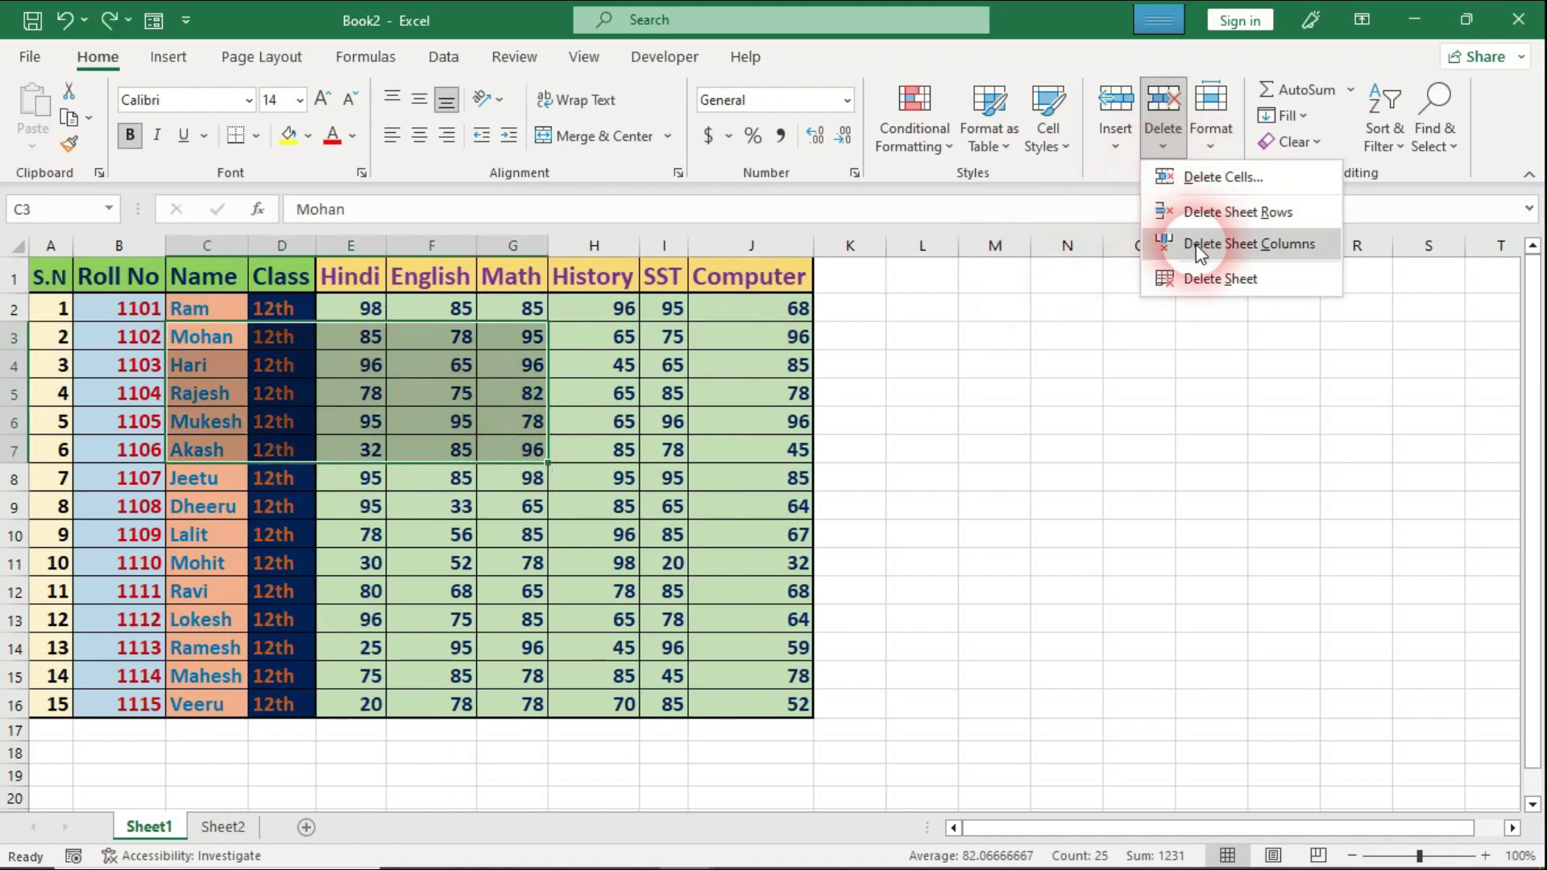
{"action": "left_click", "coordinate": [1200, 245]}
{"action": "left_click", "coordinate": [278, 367]}
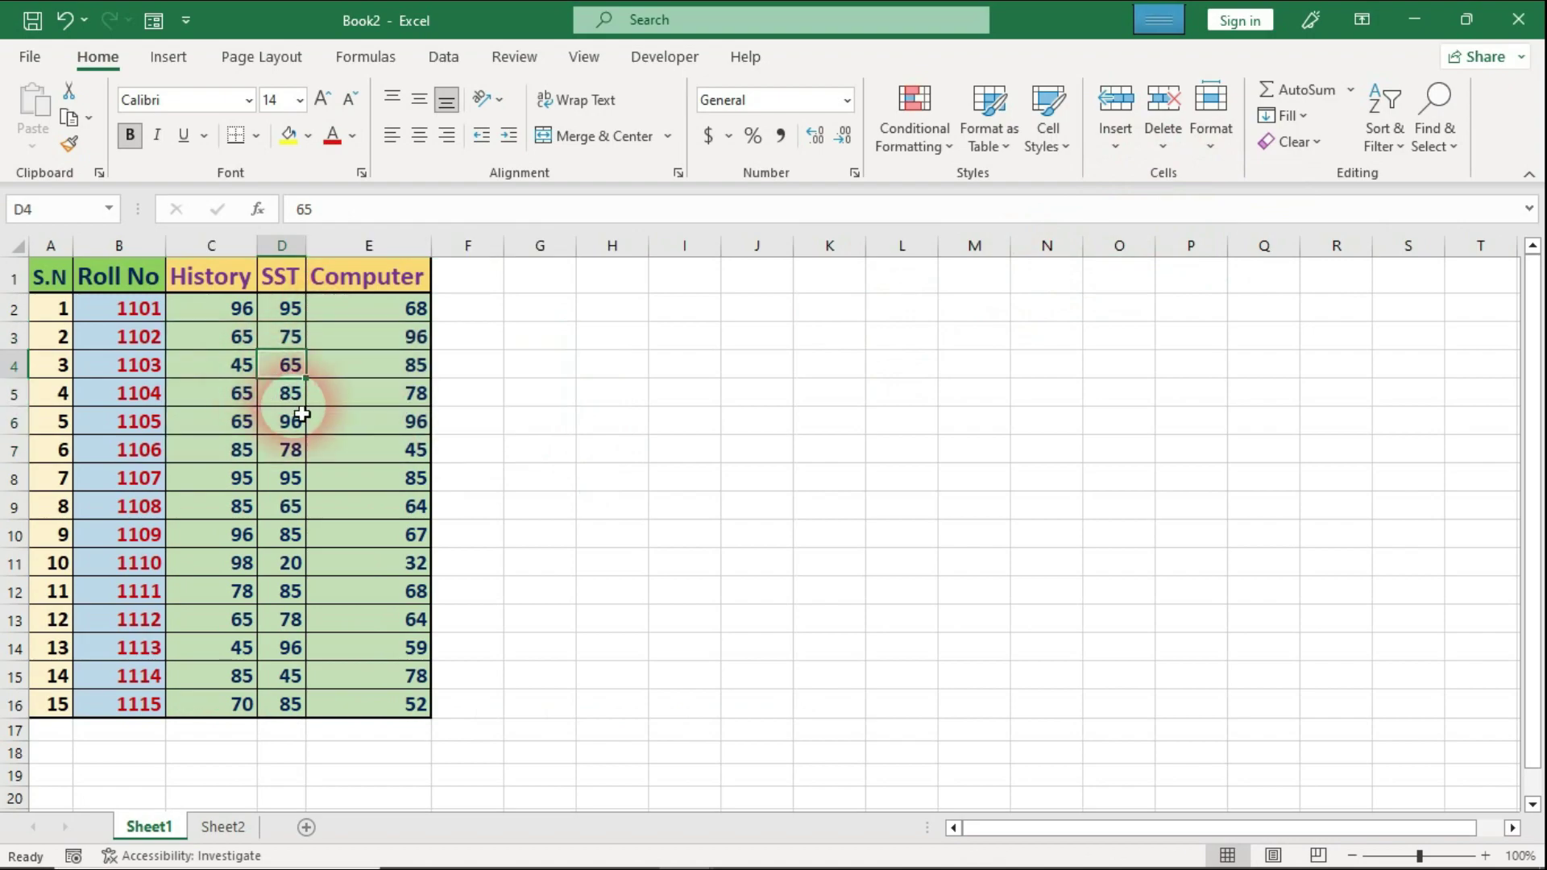
{"action": "key", "text": "ctrl+z"}
{"action": "left_click", "coordinate": [367, 422]}
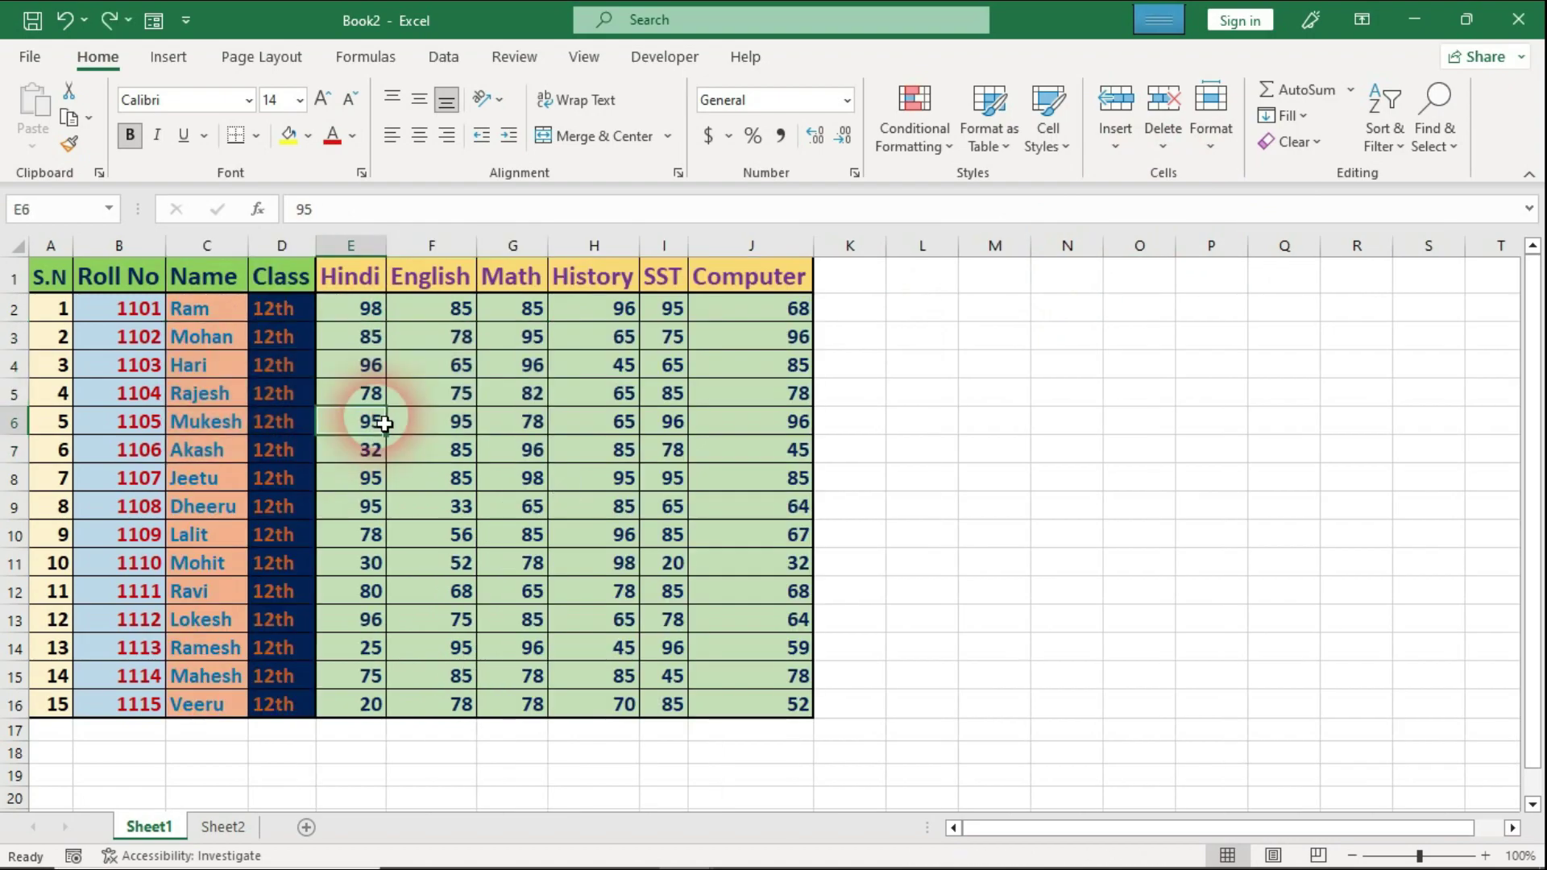
{"action": "left_click", "coordinate": [1162, 147]}
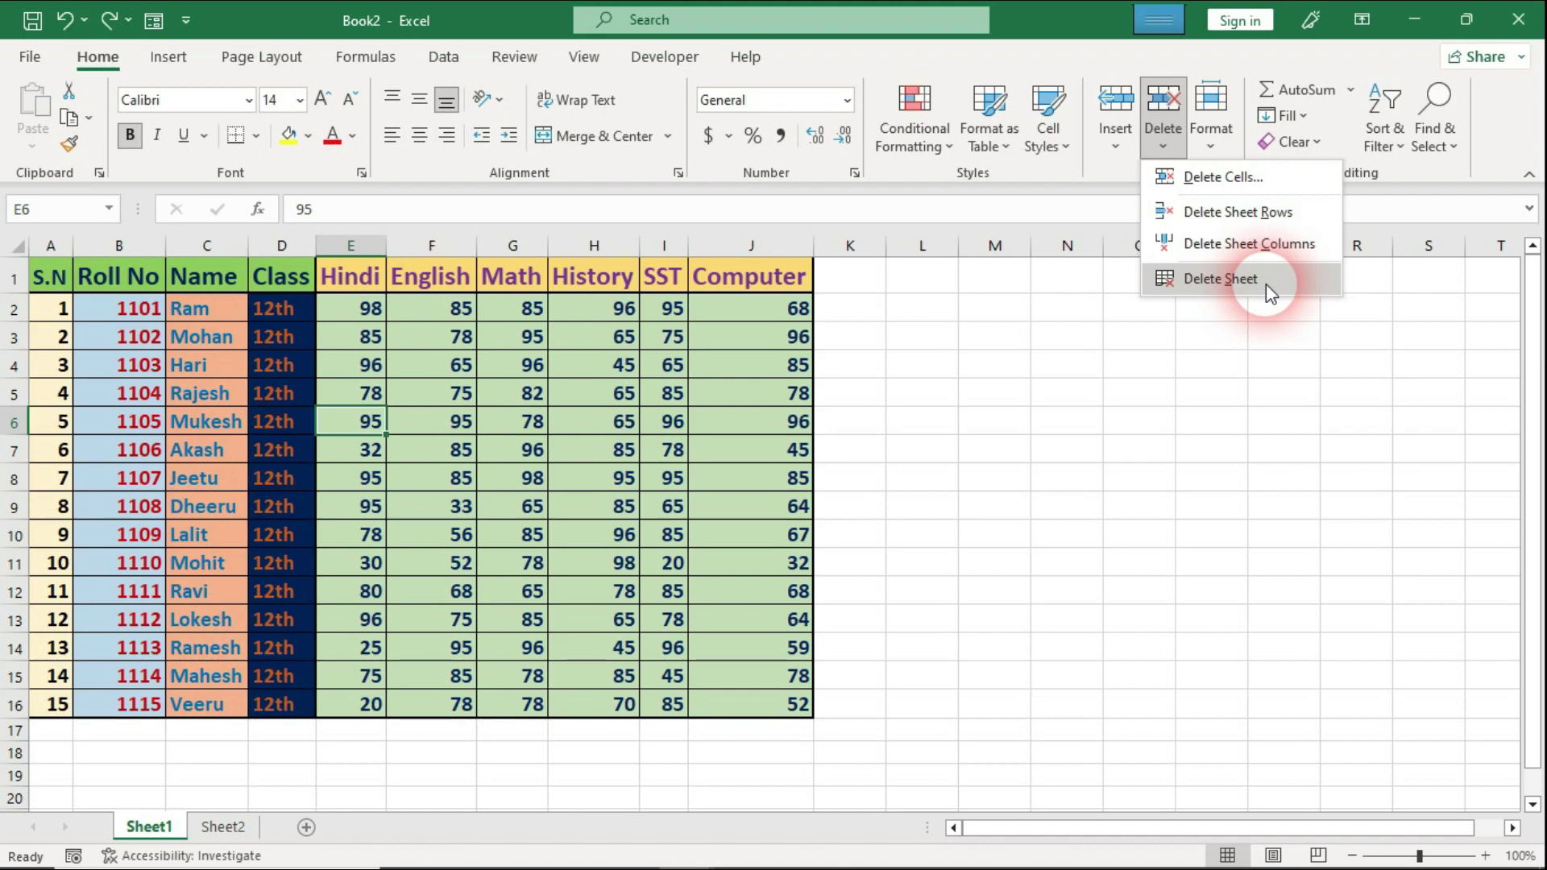
On the blank Sheet3, enter 54 in B6 and 5 in B7
{"action": "left_click", "coordinate": [1265, 284]}
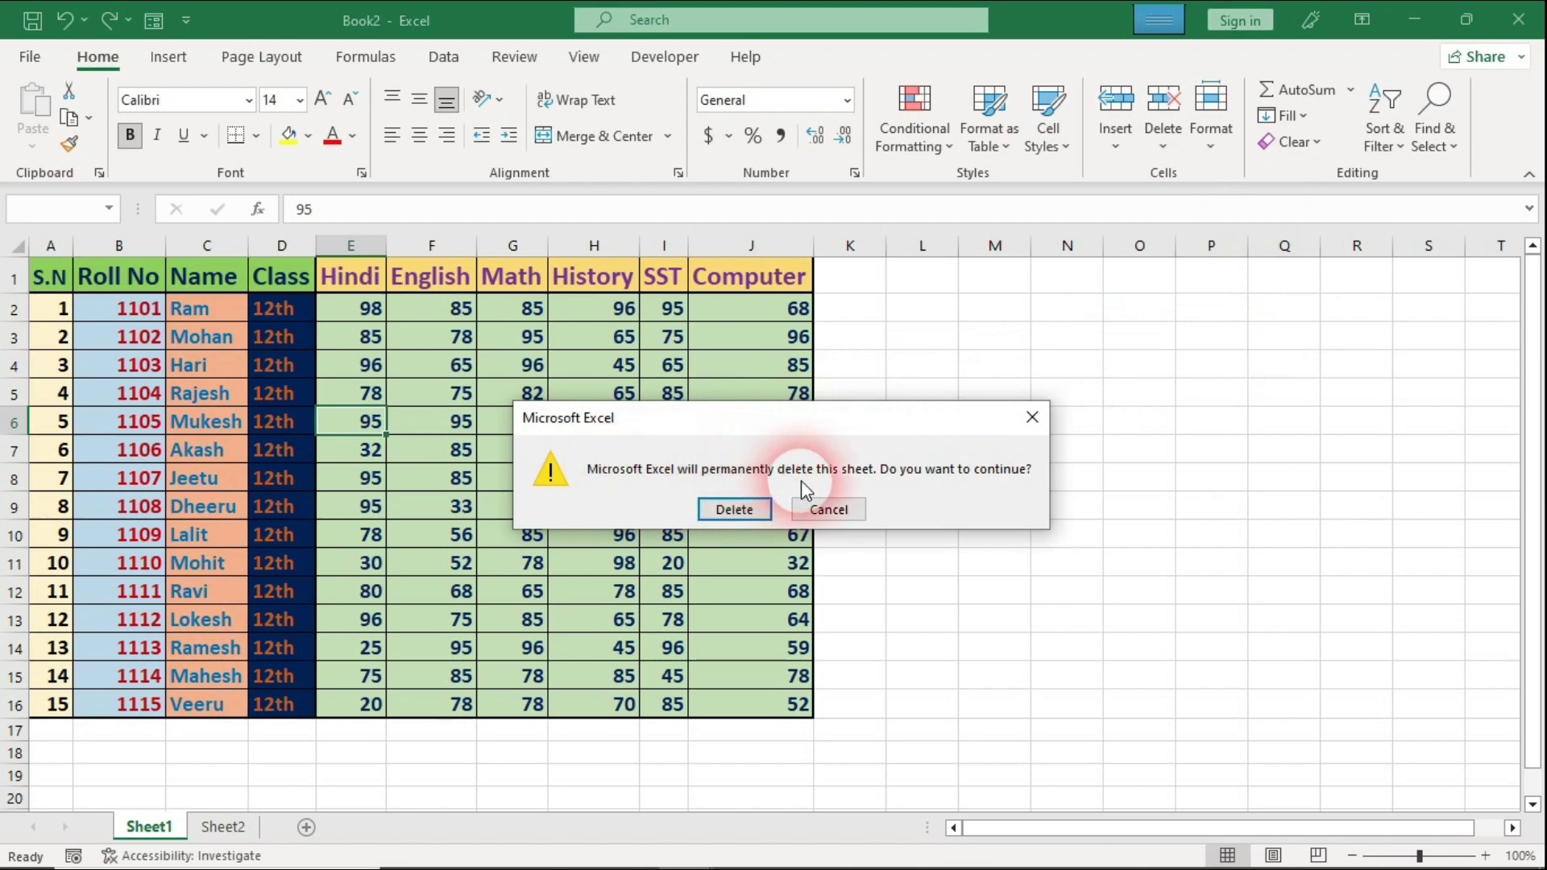
{"action": "left_click_drag", "start_coordinate": [848, 419], "coordinate": [1084, 418]}
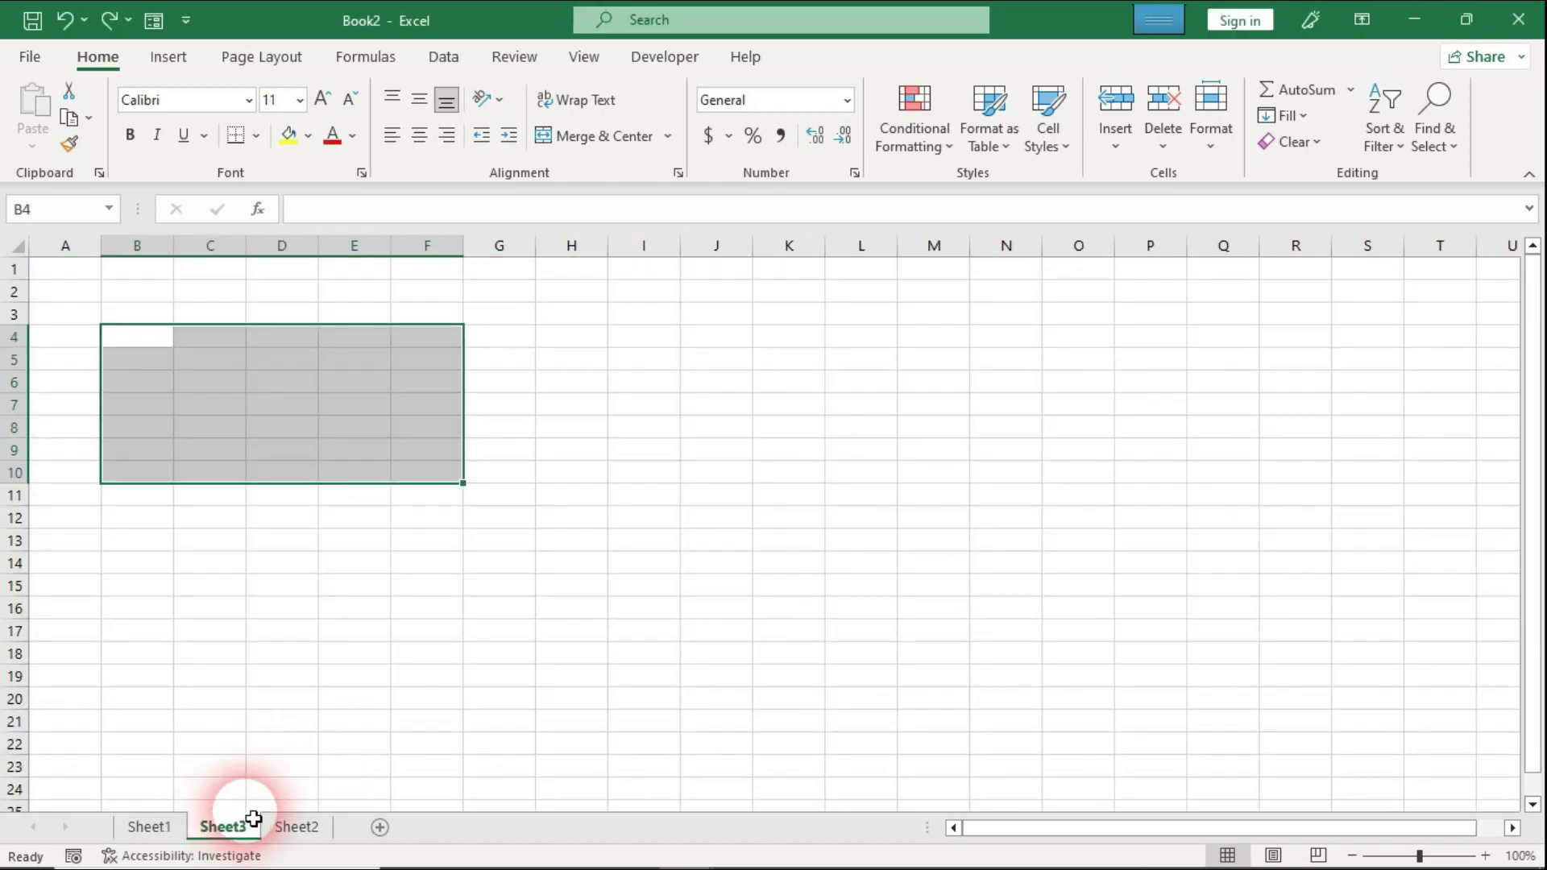
{"action": "left_click", "coordinate": [222, 827]}
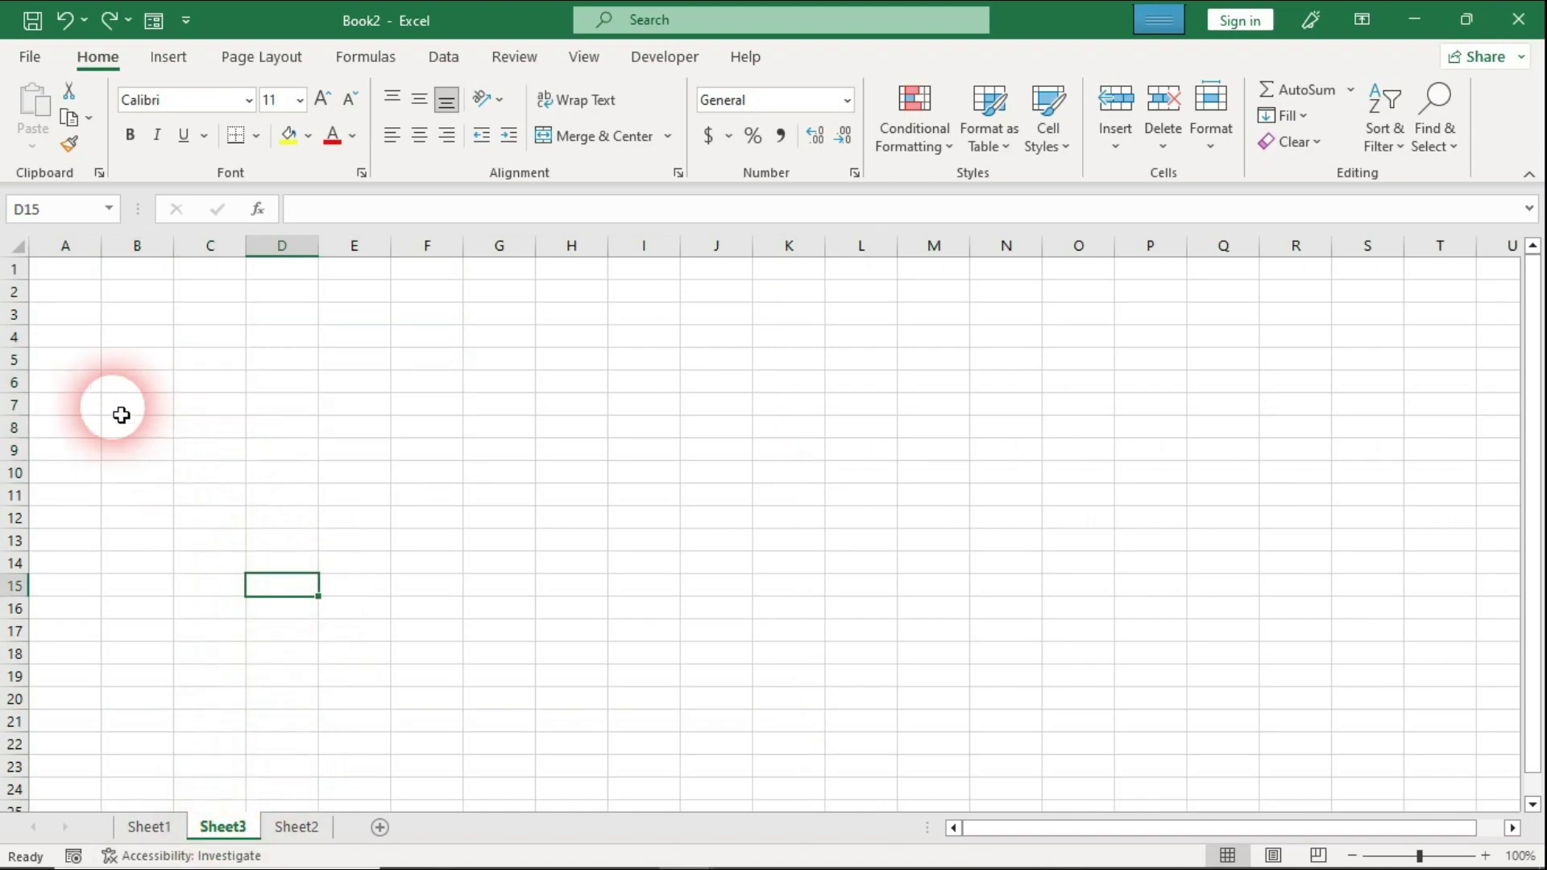
{"action": "left_click_drag", "start_coordinate": [133, 381], "coordinate": [219, 428]}
{"action": "type", "text": "54"}
{"action": "key", "text": "Return"}
{"action": "type", "text": "5"}
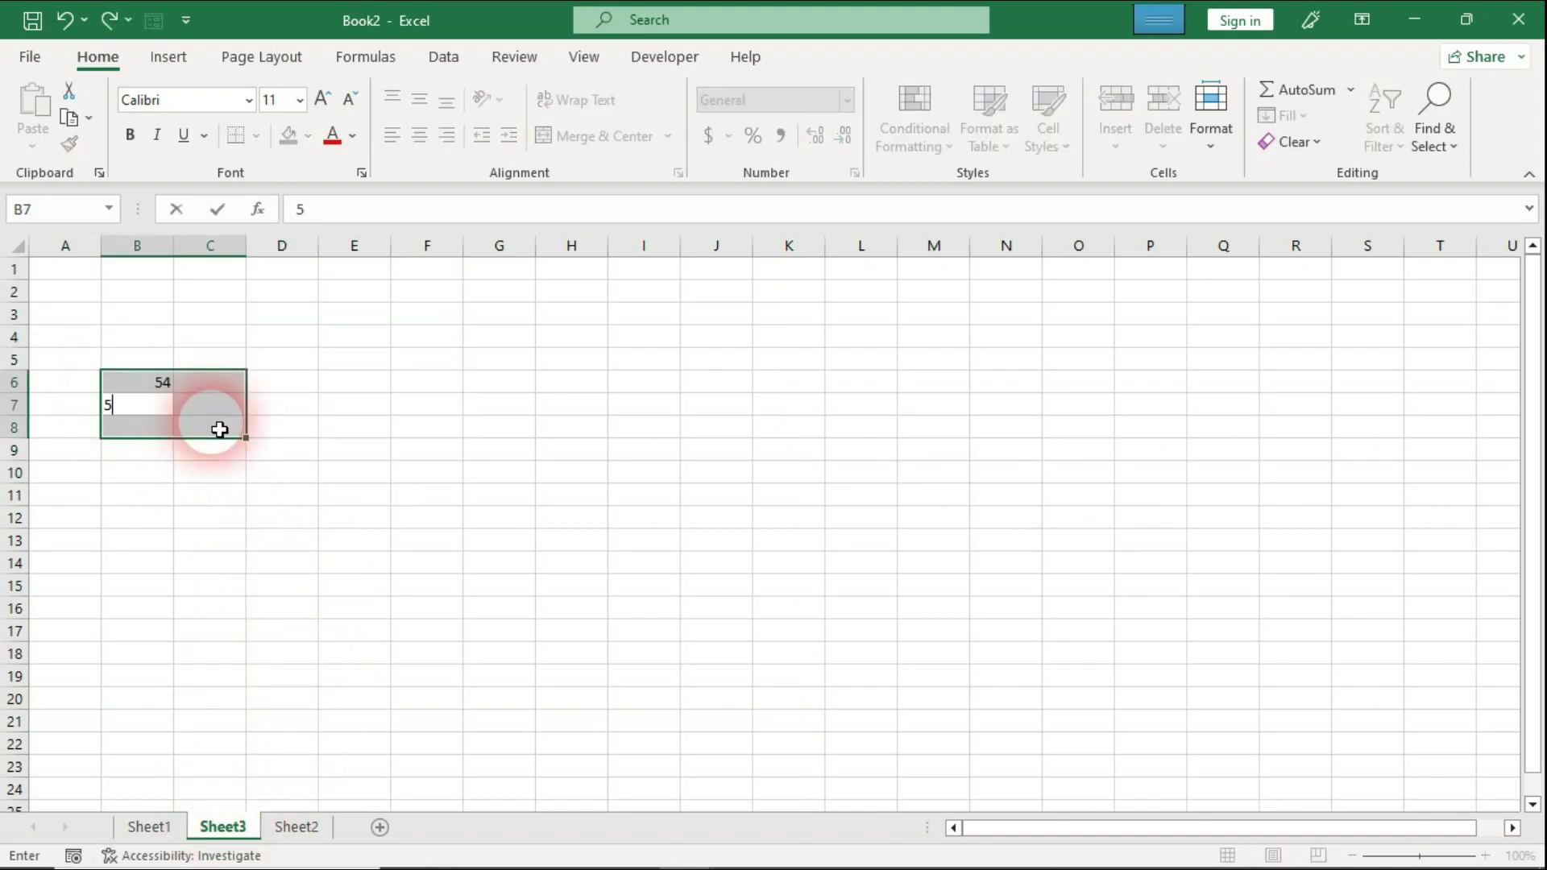
{"action": "key", "text": "Return"}
{"action": "left_click", "coordinate": [307, 425]}
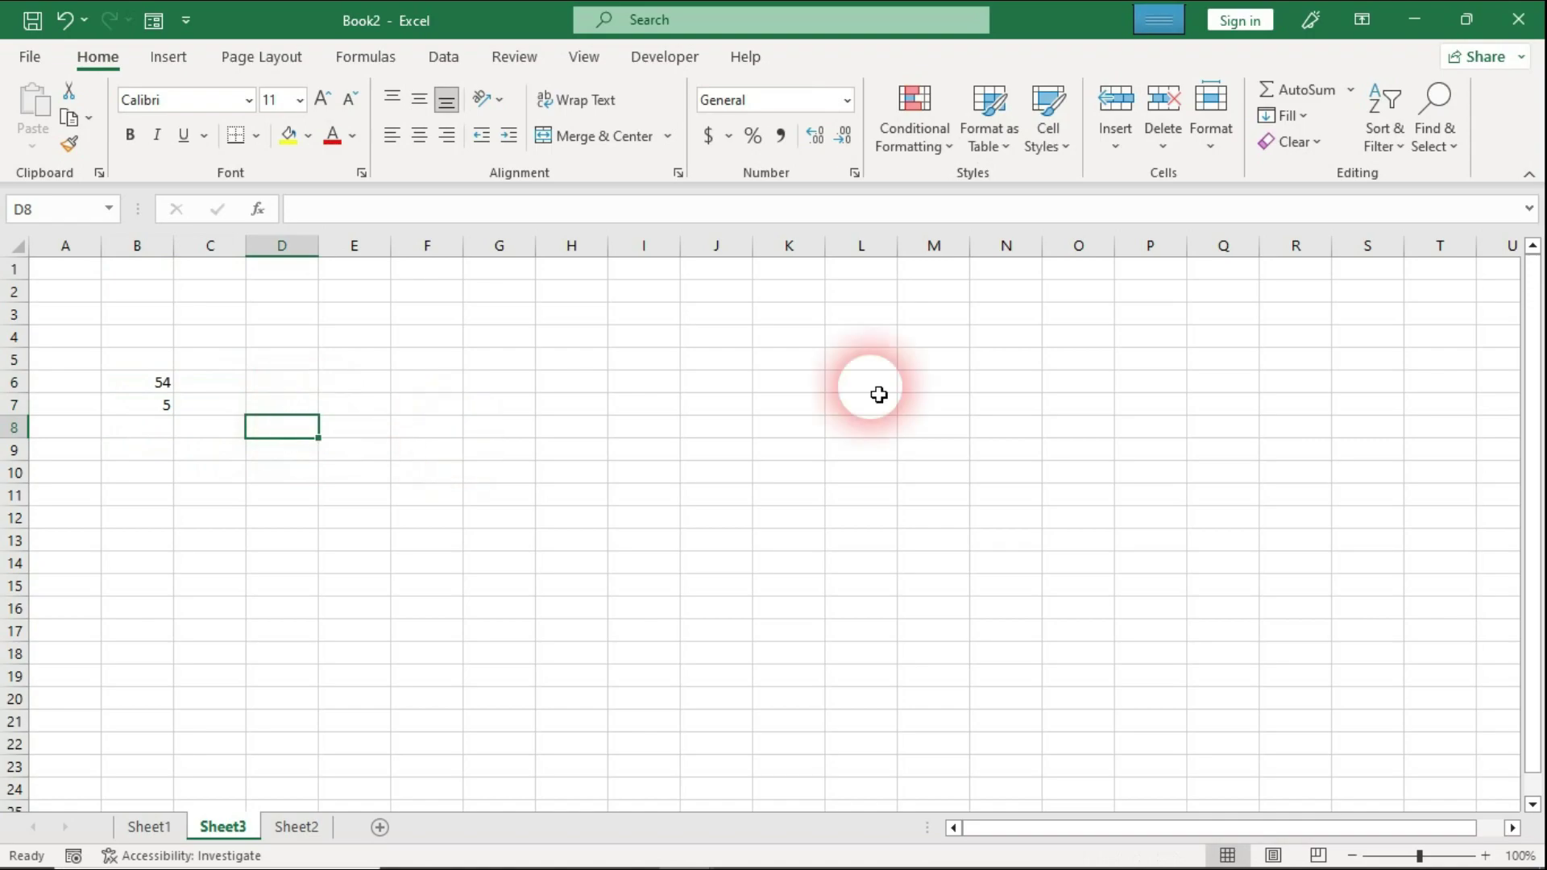
Delete Sheet3 with Delete Sheet and confirm the permanent deletion
{"action": "left_click", "coordinate": [1160, 147]}
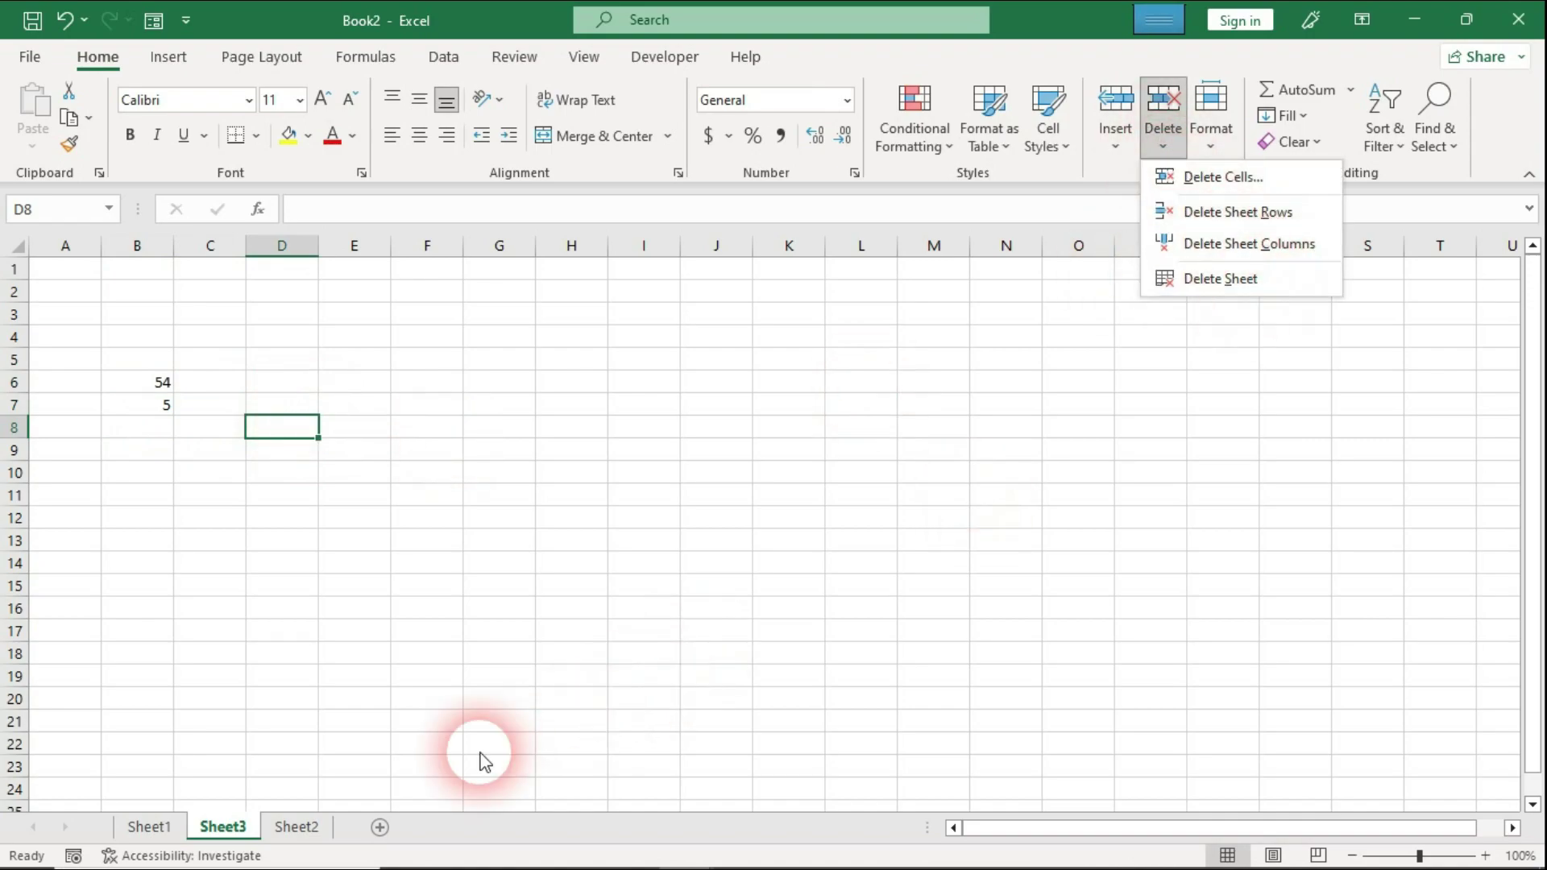
{"action": "left_click", "coordinate": [225, 829]}
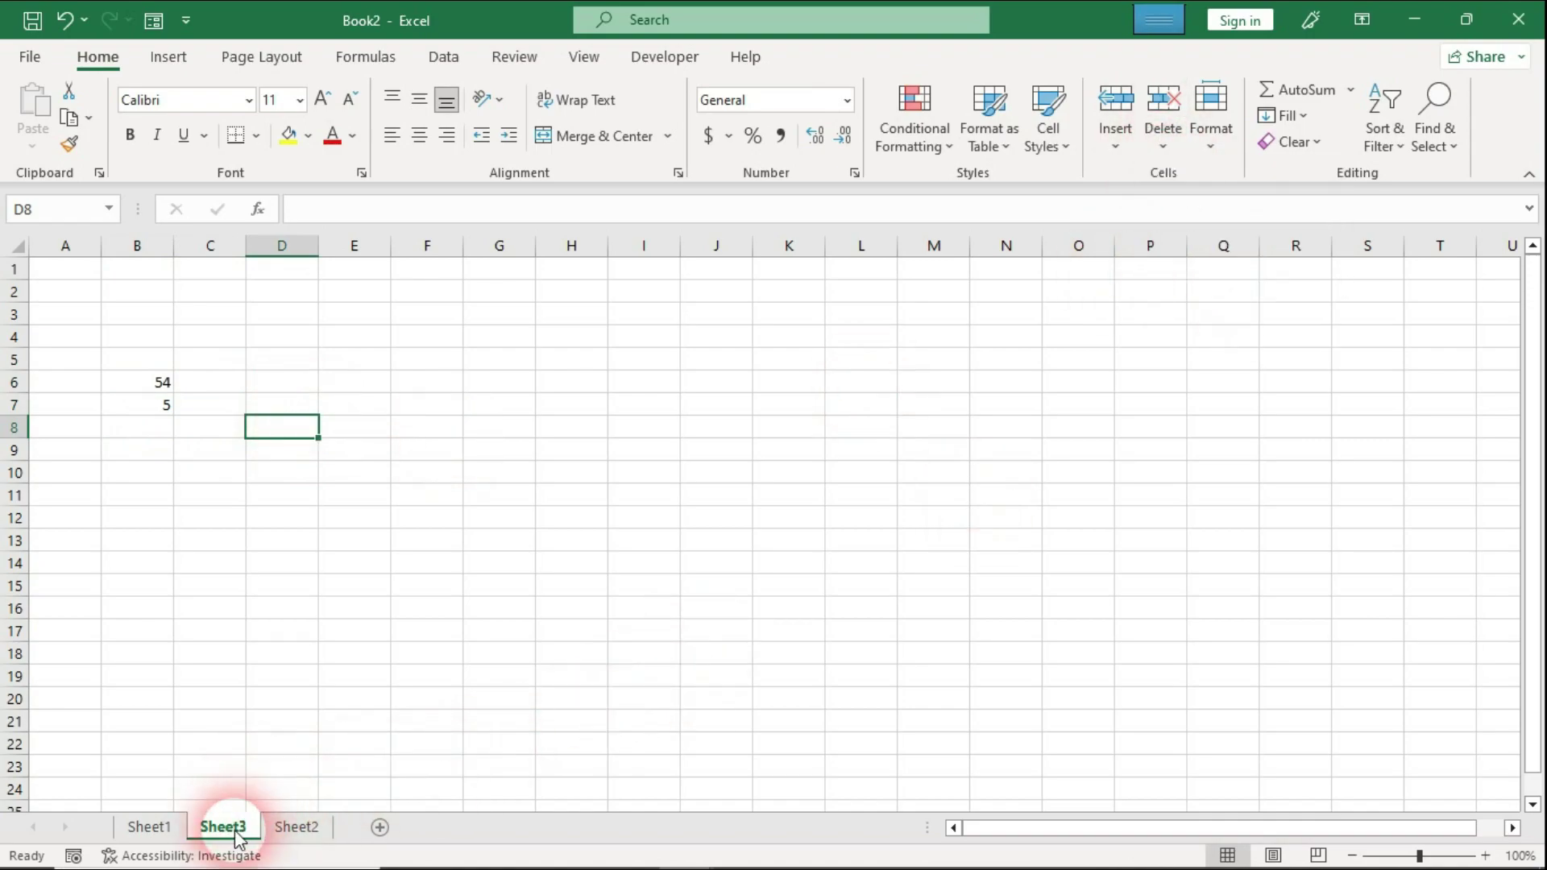
{"action": "left_click", "coordinate": [1163, 145]}
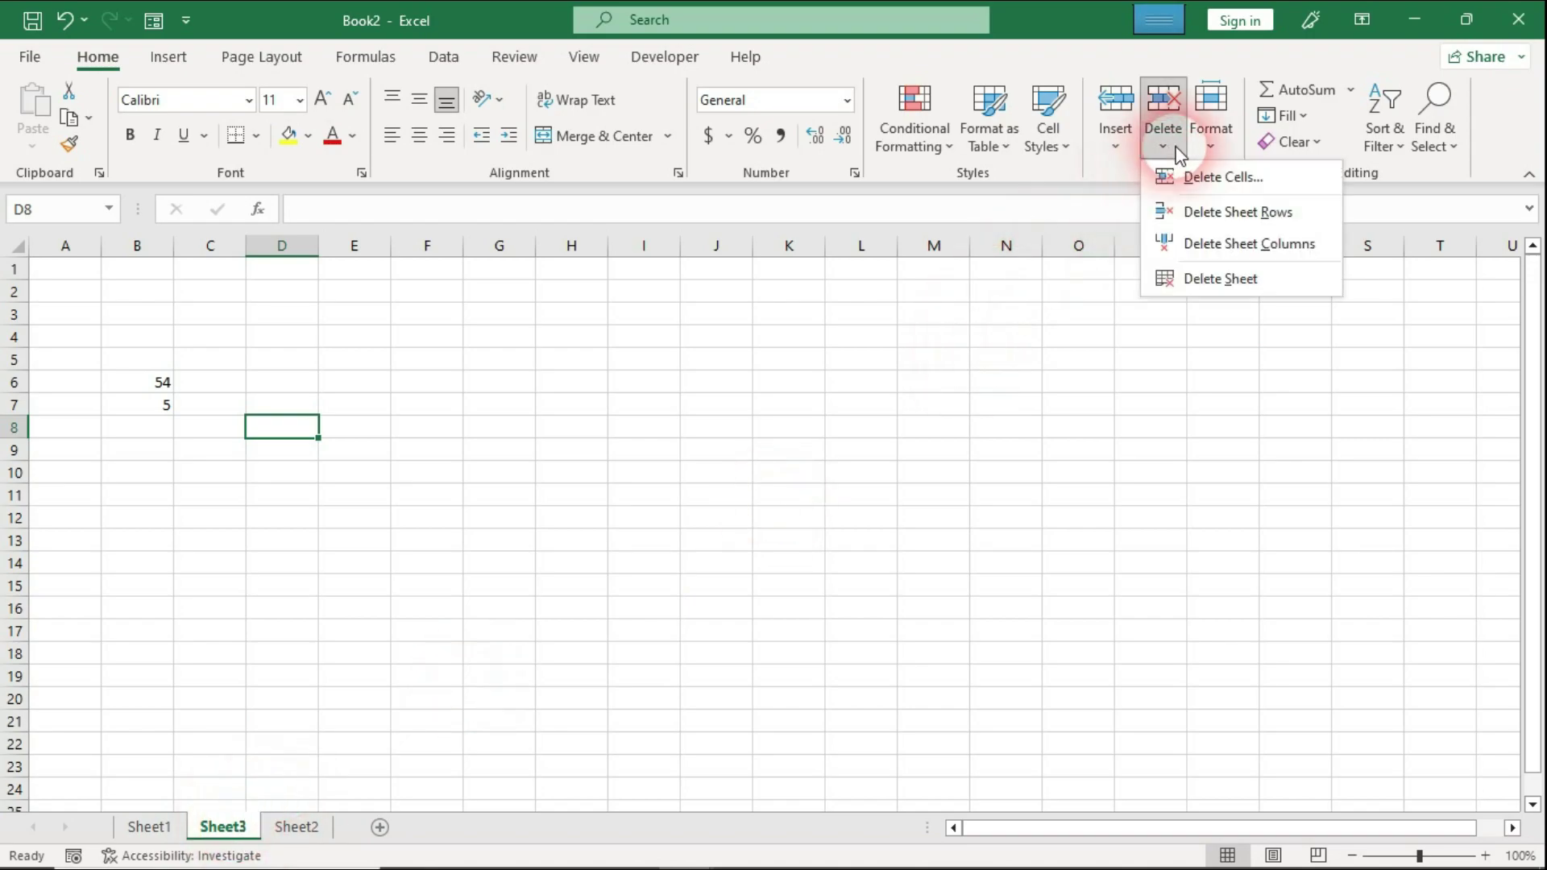
{"action": "left_click", "coordinate": [1238, 292]}
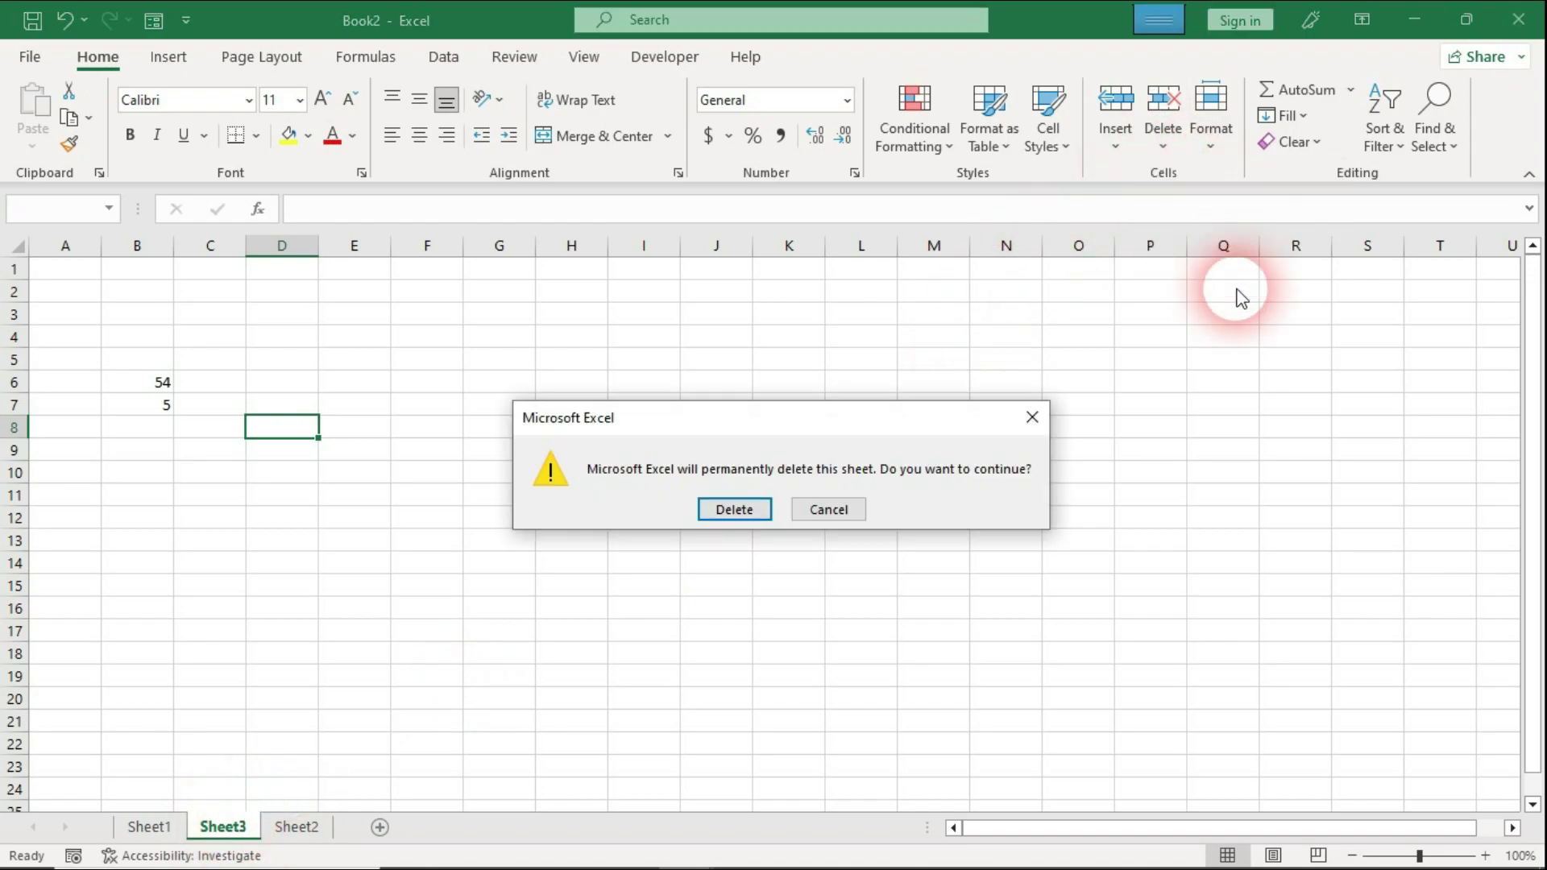
{"action": "left_click", "coordinate": [734, 510]}
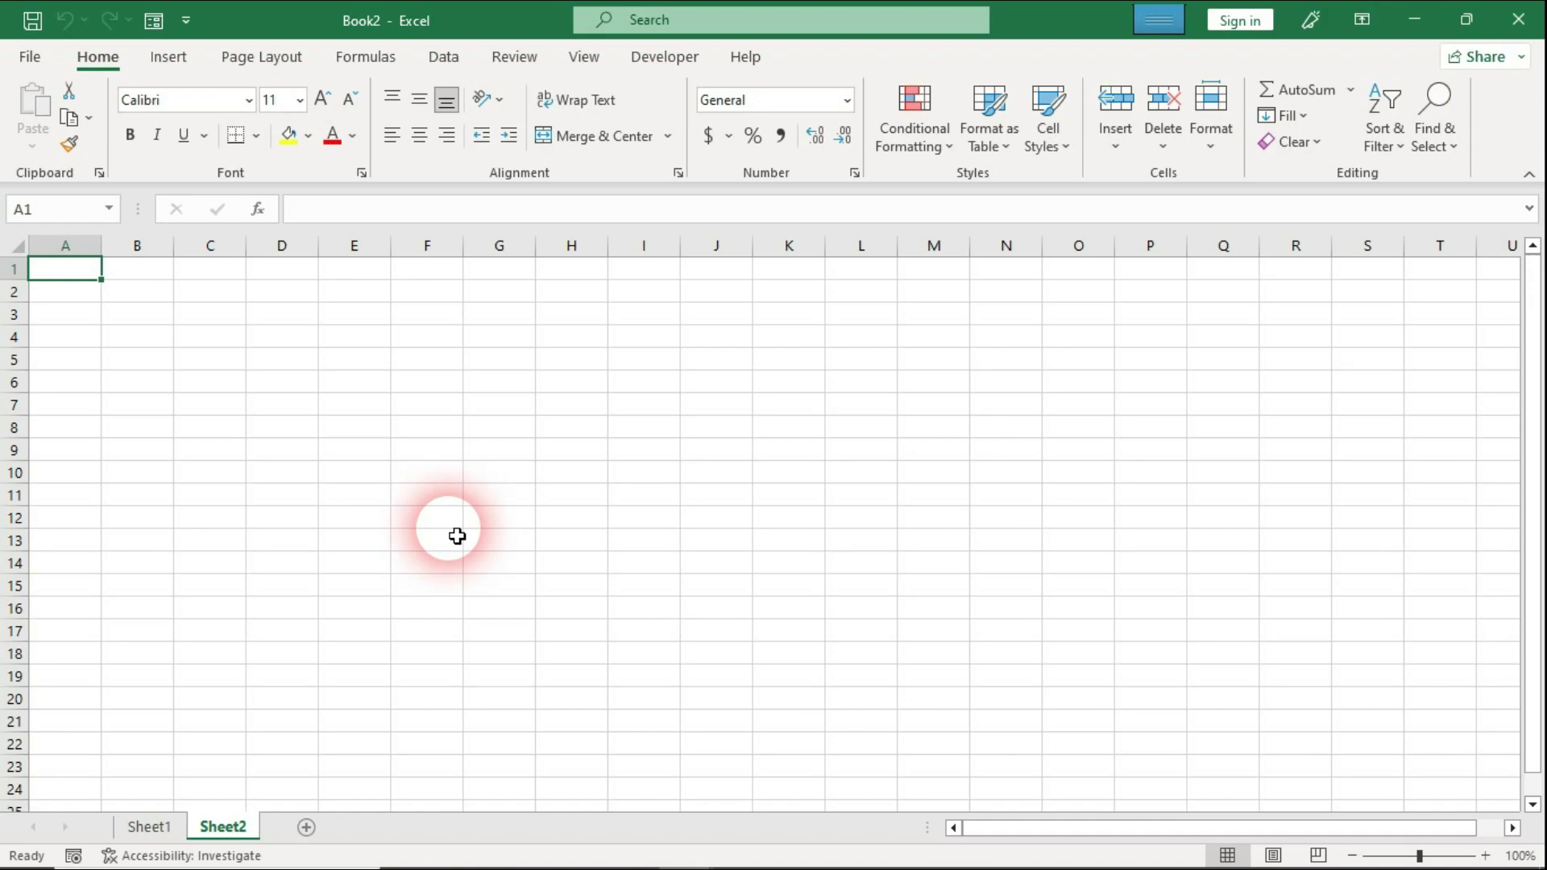
{"action": "left_click", "coordinate": [1163, 148]}
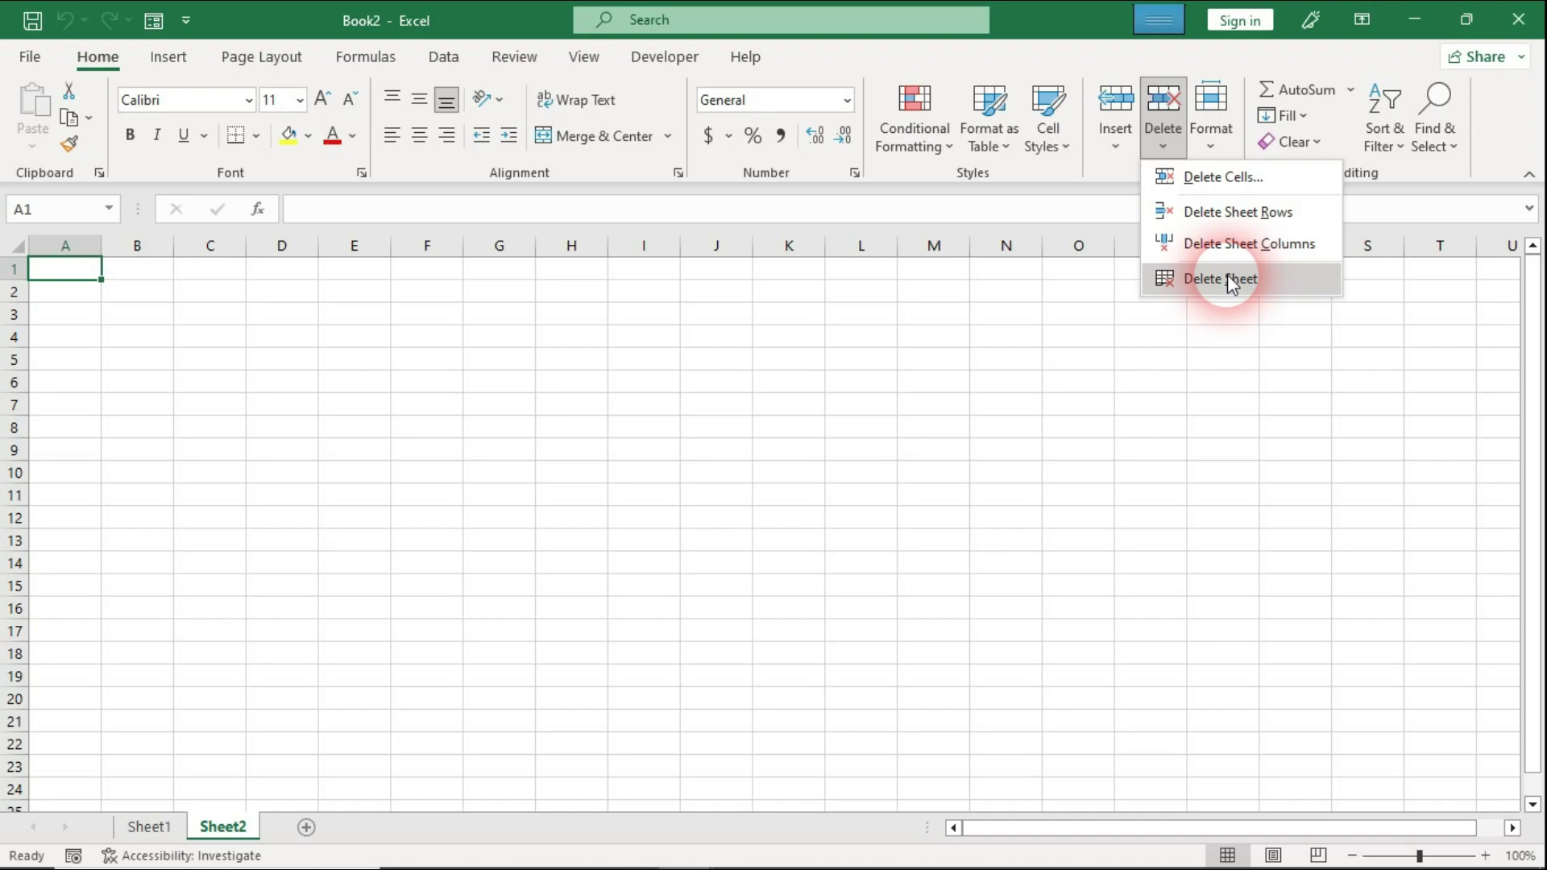
{"action": "left_click", "coordinate": [655, 440]}
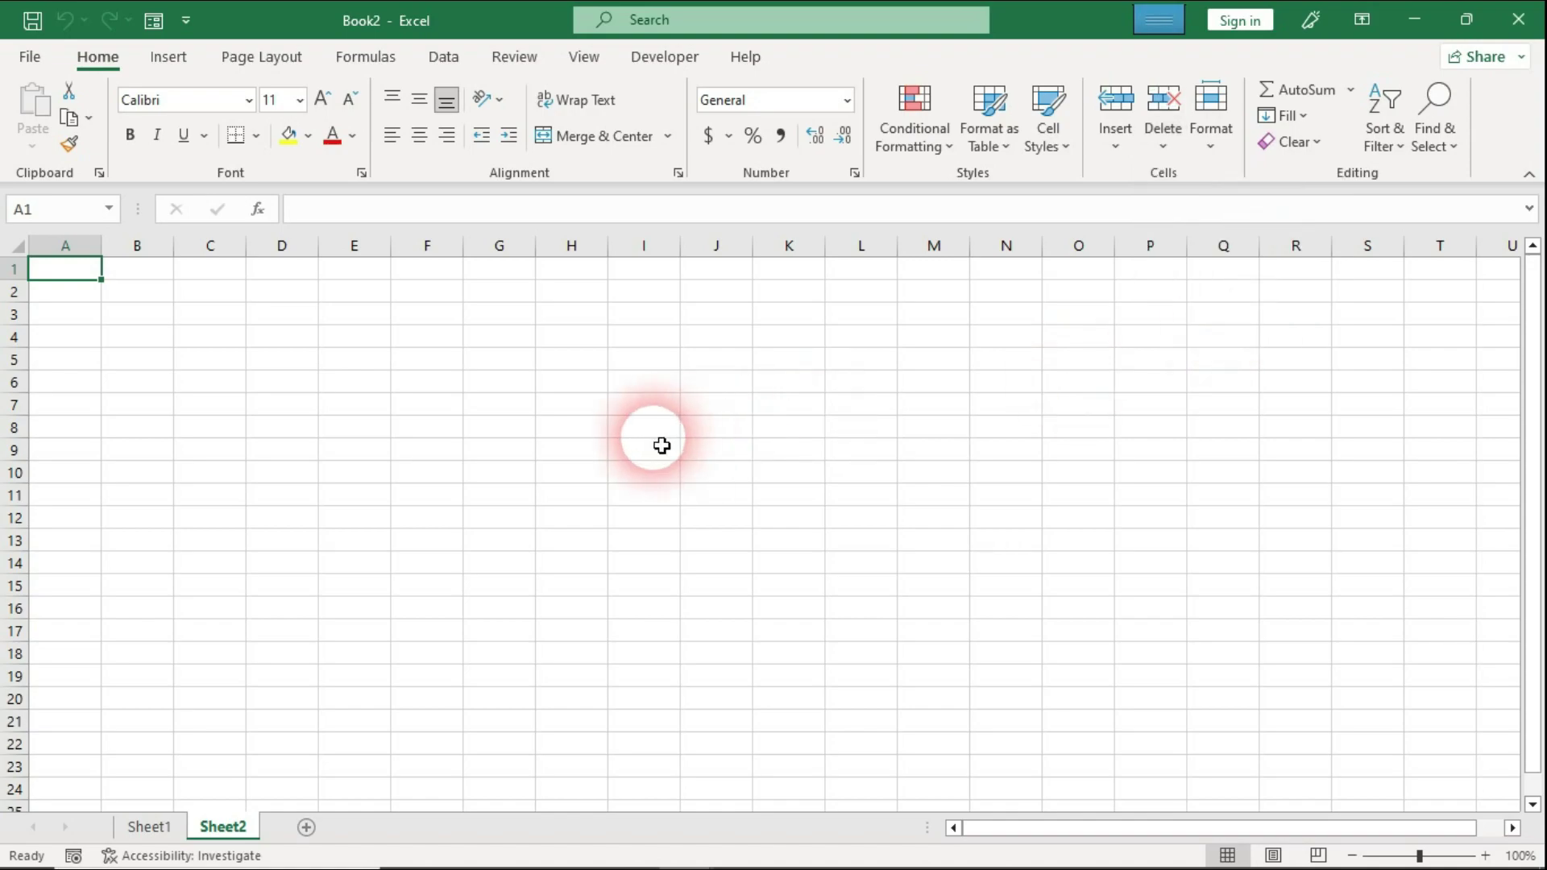
{"action": "left_click", "coordinate": [1212, 137]}
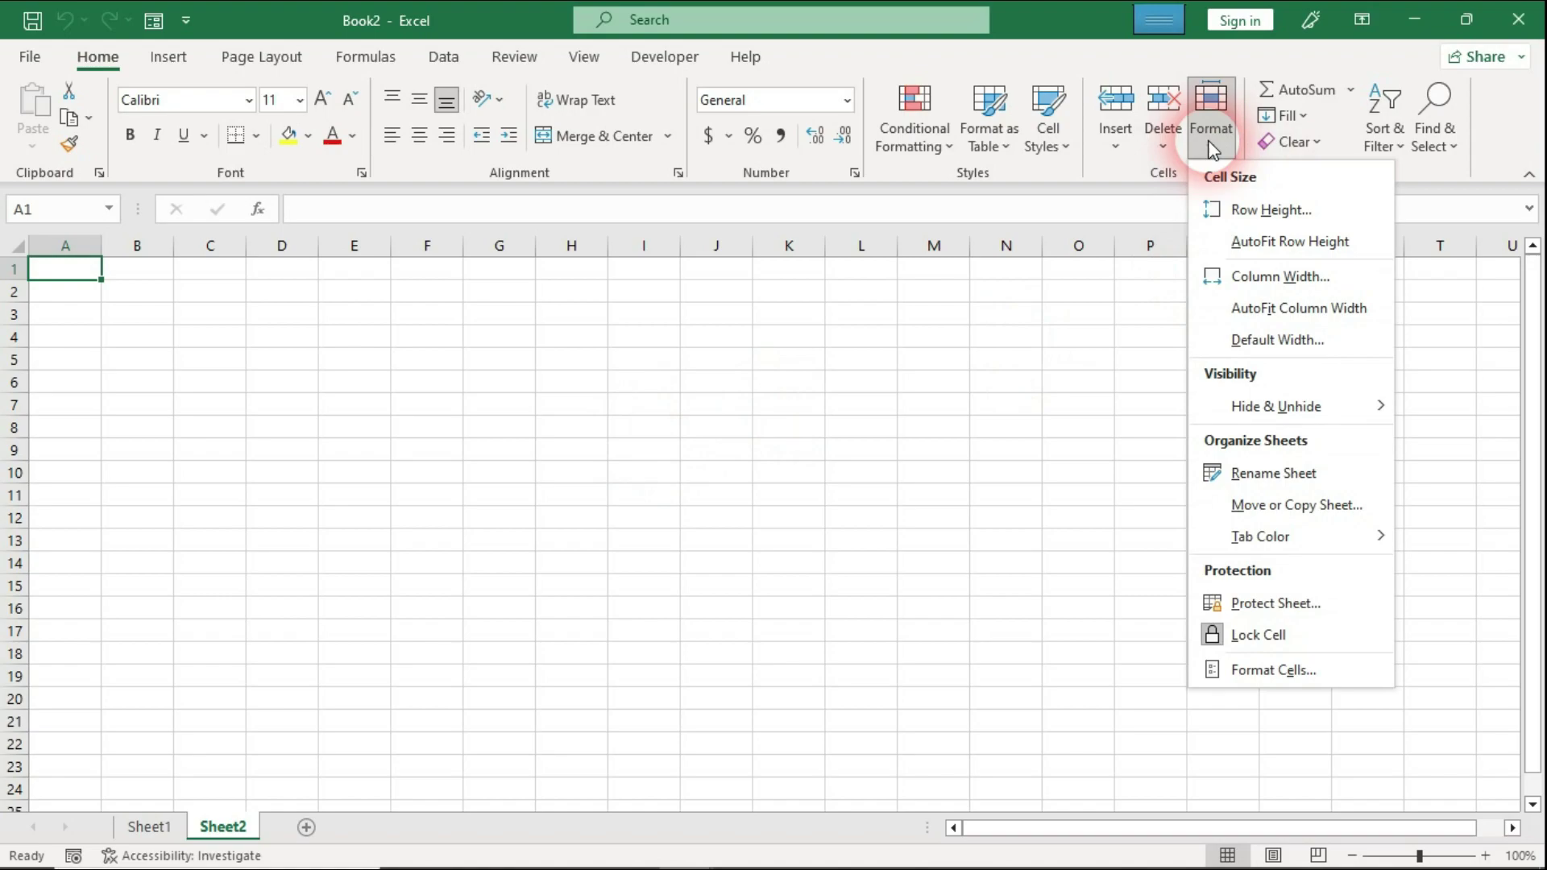
Return to Sheet1, select B2 and view its Row Height, cancelling without changes
{"action": "left_click", "coordinate": [1342, 212]}
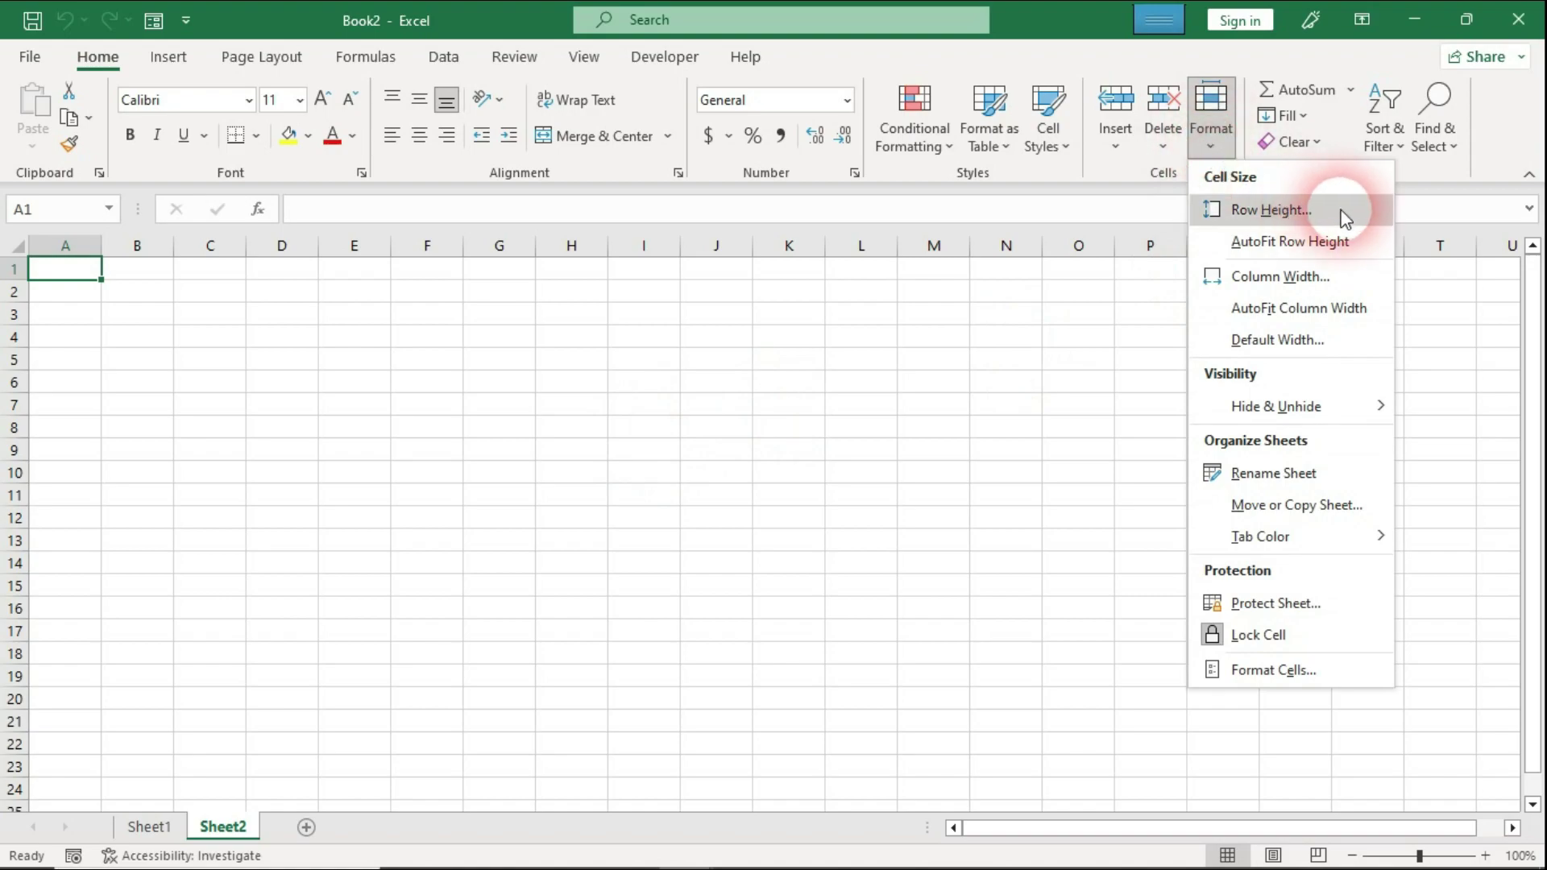
{"action": "left_click", "coordinate": [725, 354]}
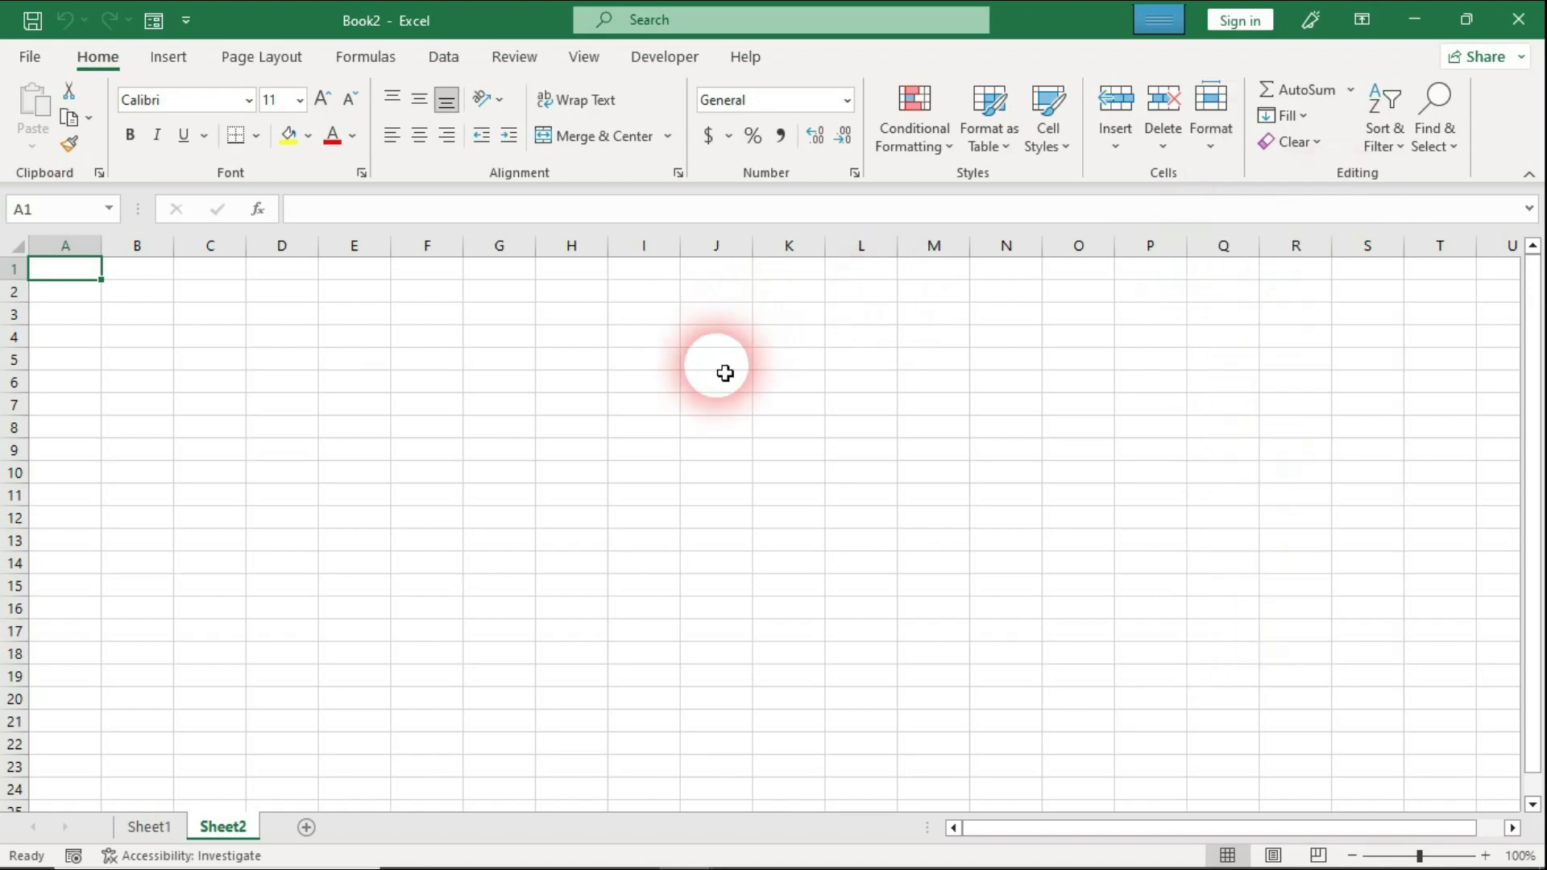
{"action": "left_click", "coordinate": [149, 830]}
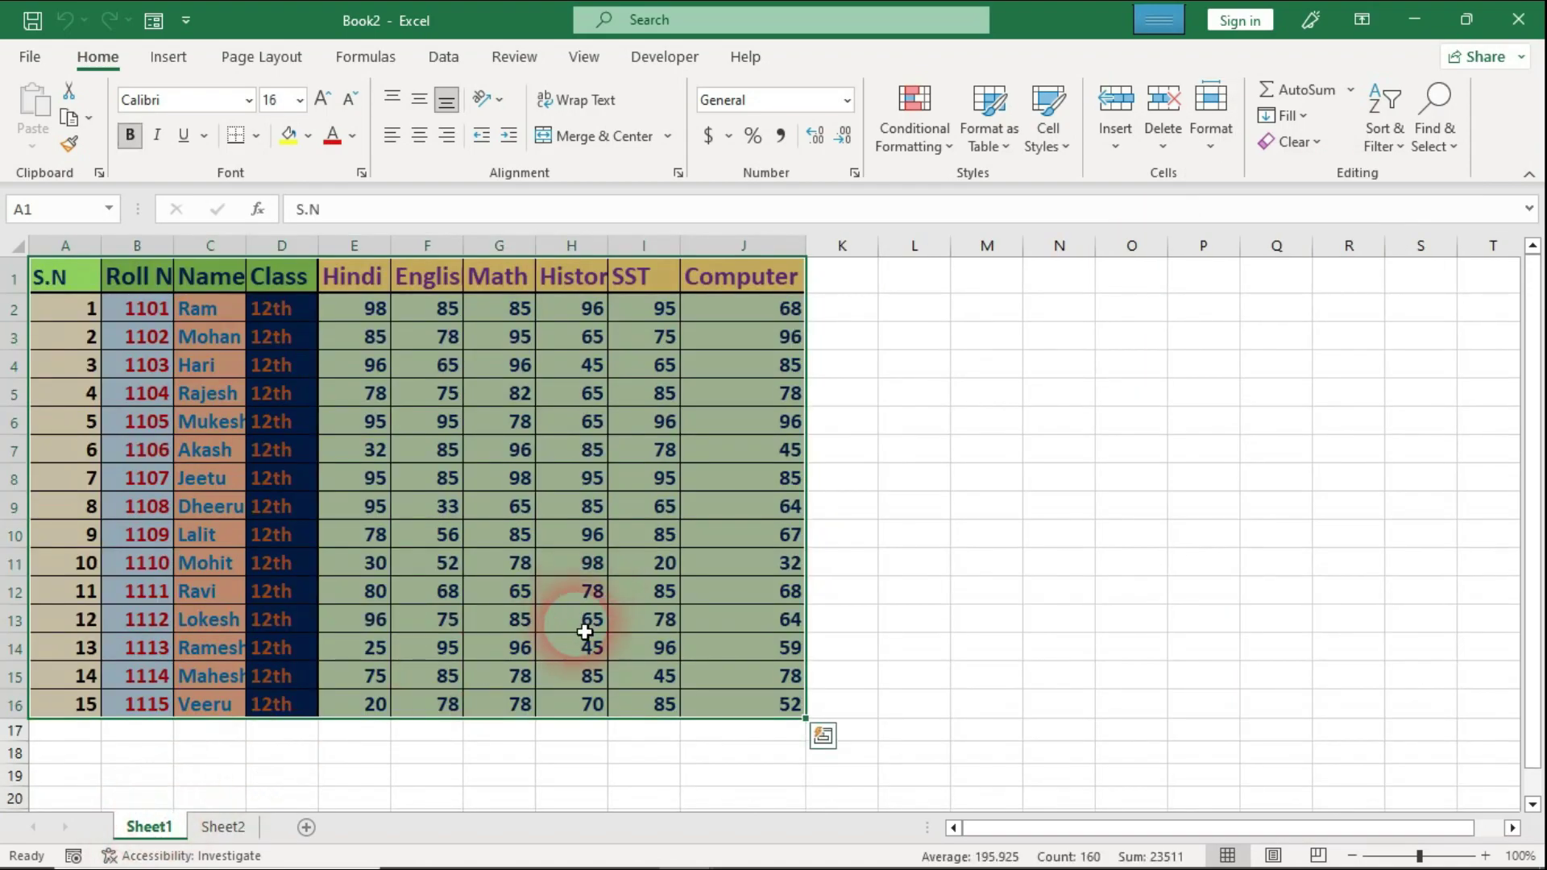
{"action": "left_click", "coordinate": [558, 512]}
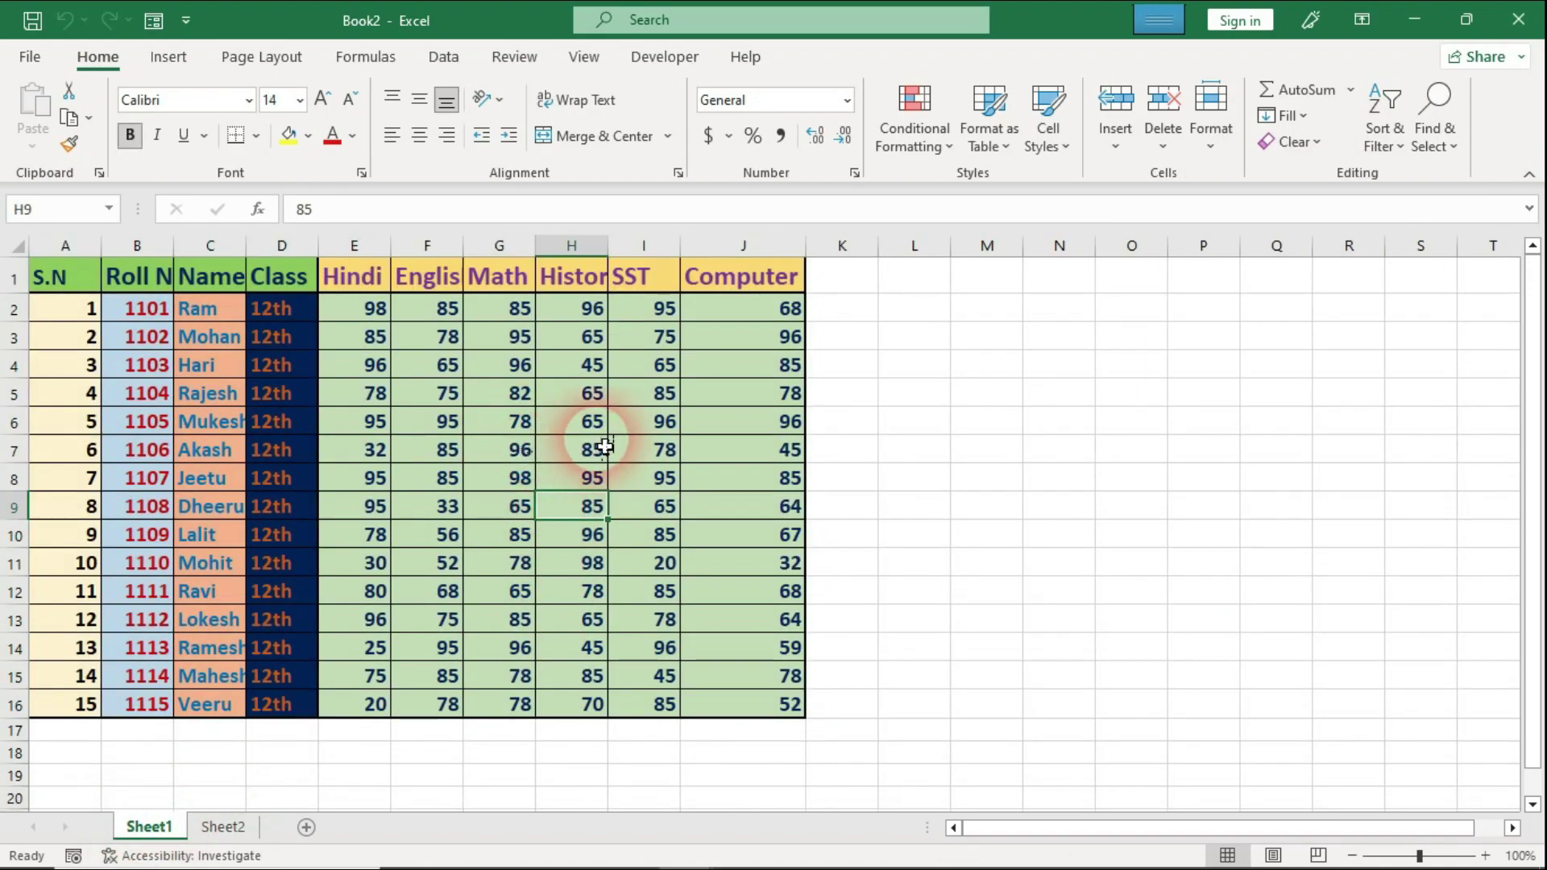
{"action": "left_click", "coordinate": [838, 474]}
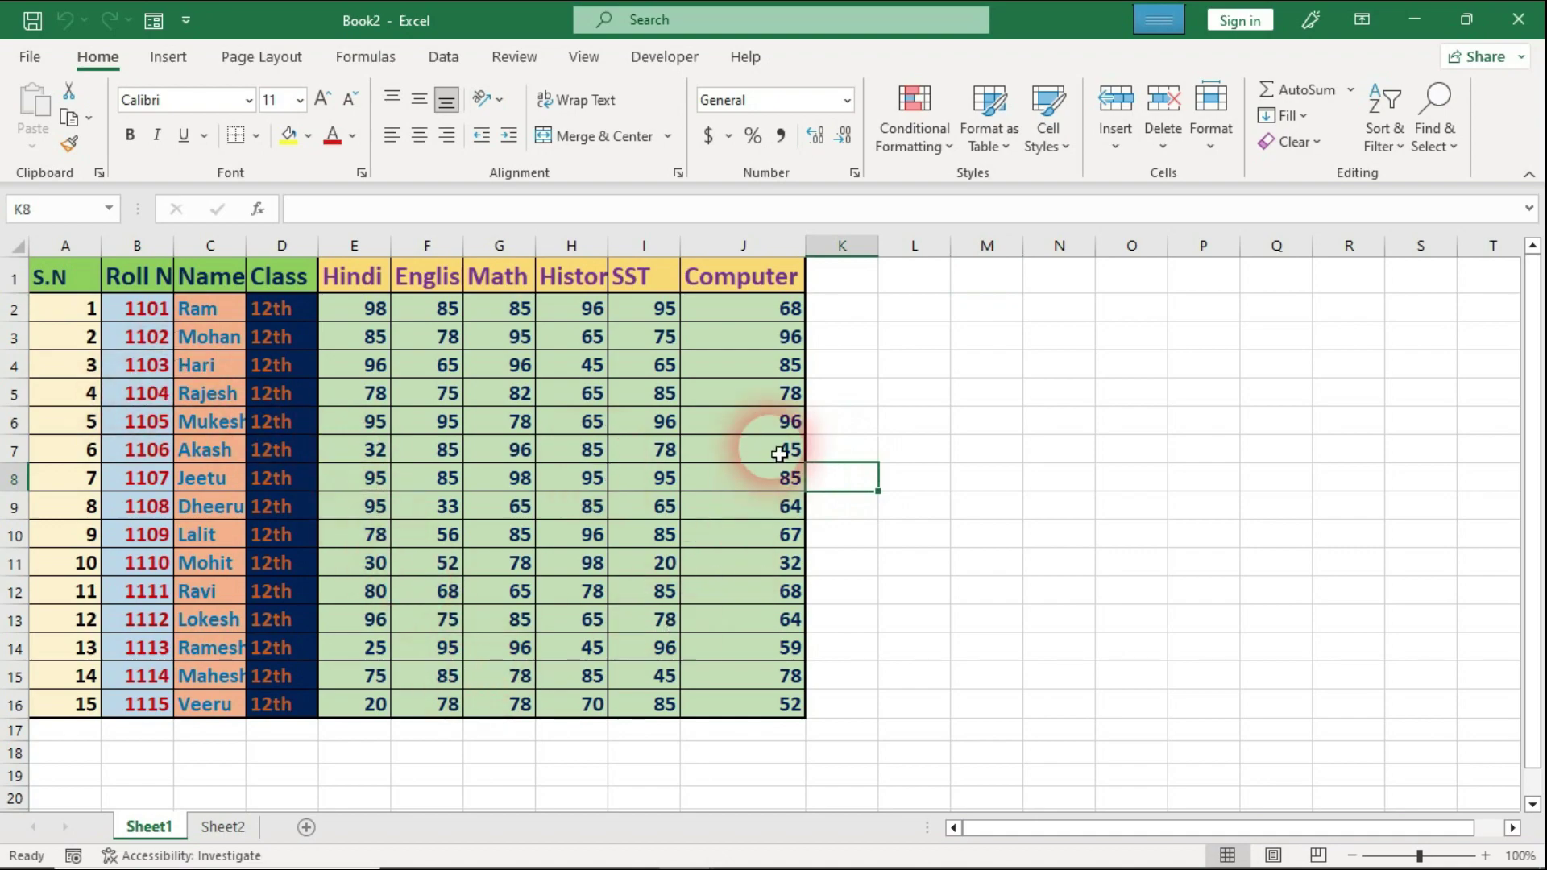
{"action": "left_click", "coordinate": [130, 312]}
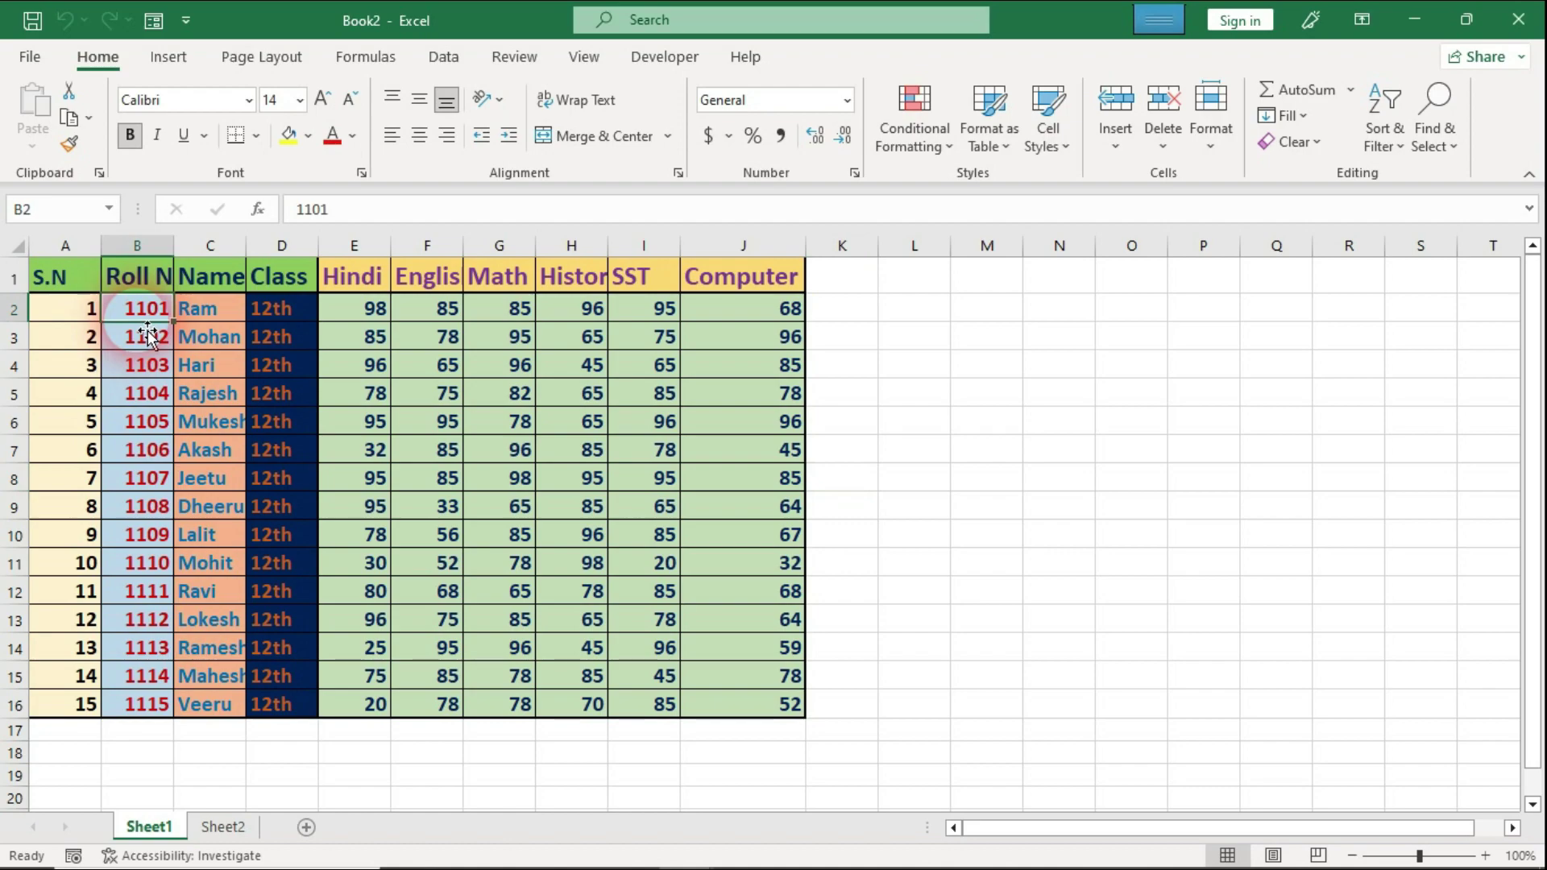
{"action": "left_click", "coordinate": [1211, 121]}
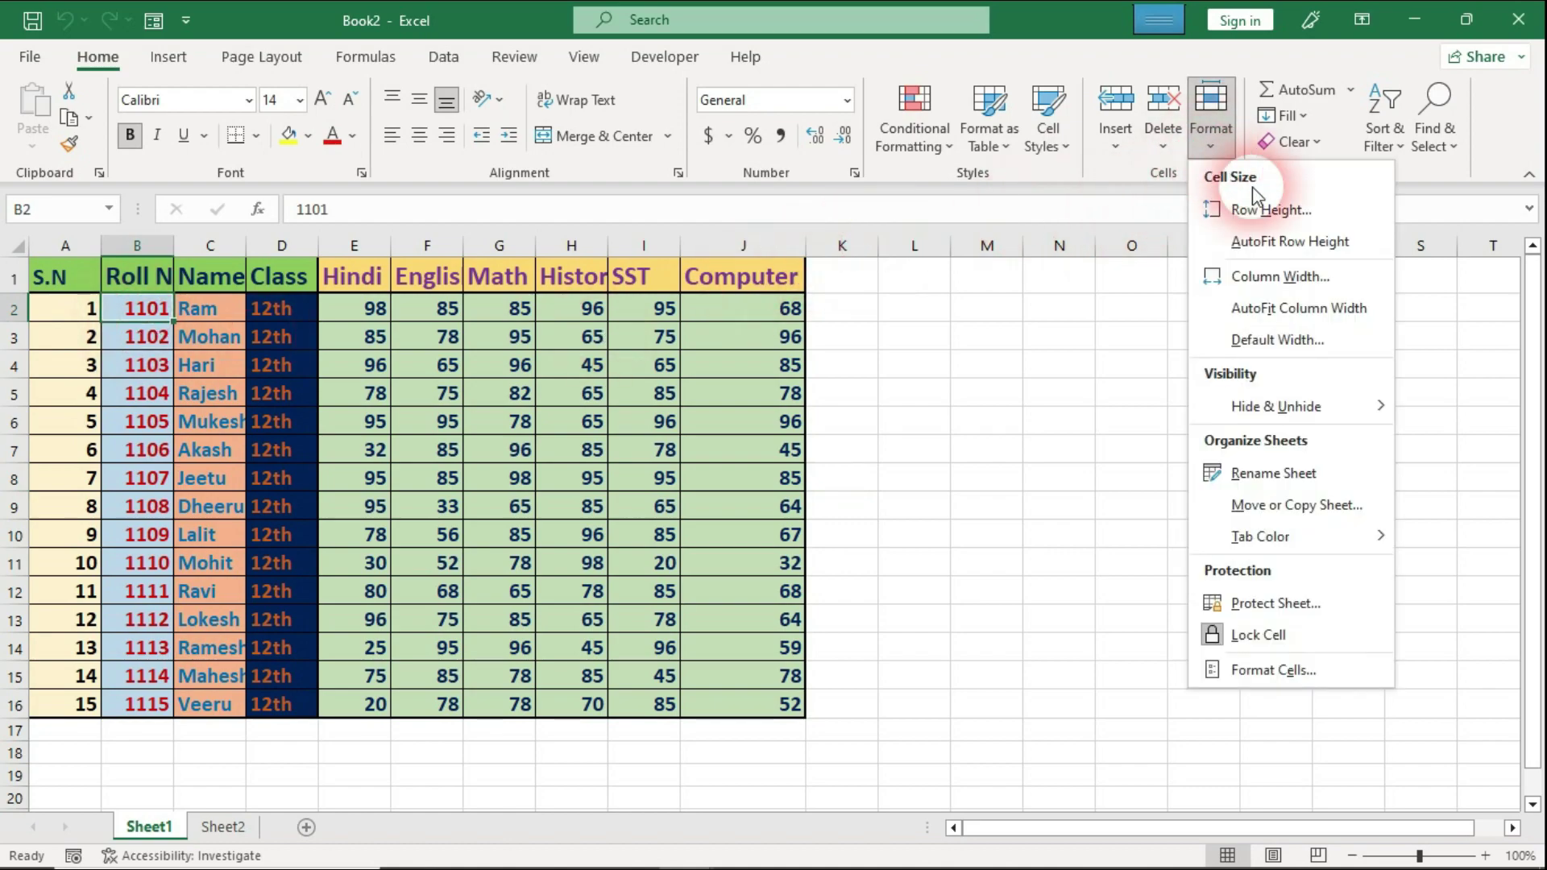
{"action": "left_click", "coordinate": [1339, 211]}
{"action": "left_click_drag", "start_coordinate": [834, 476], "coordinate": [785, 487]}
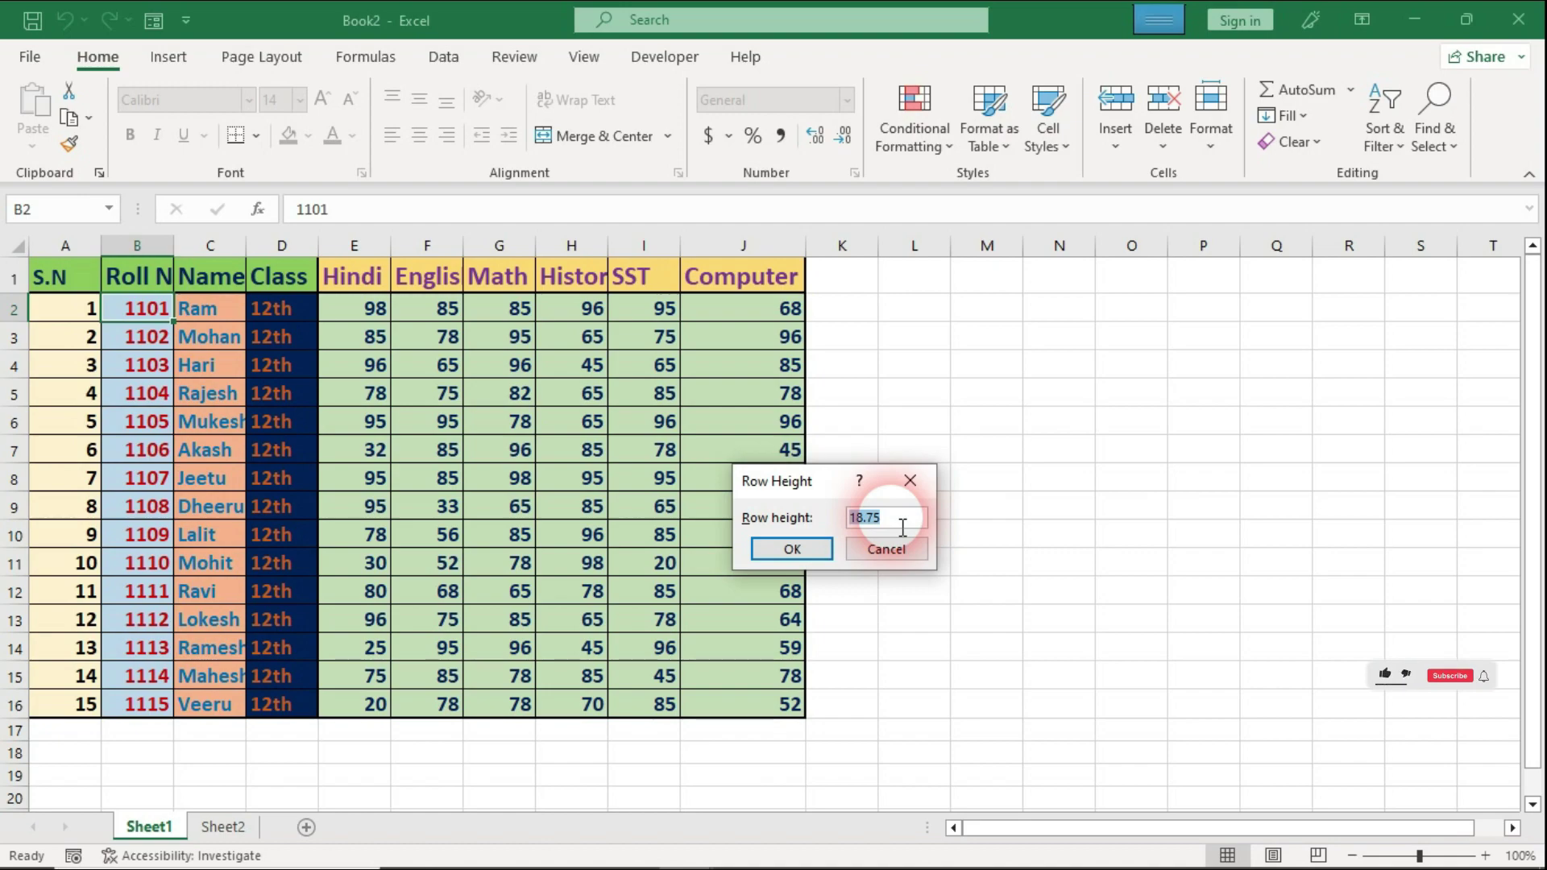
{"action": "left_click", "coordinate": [888, 551]}
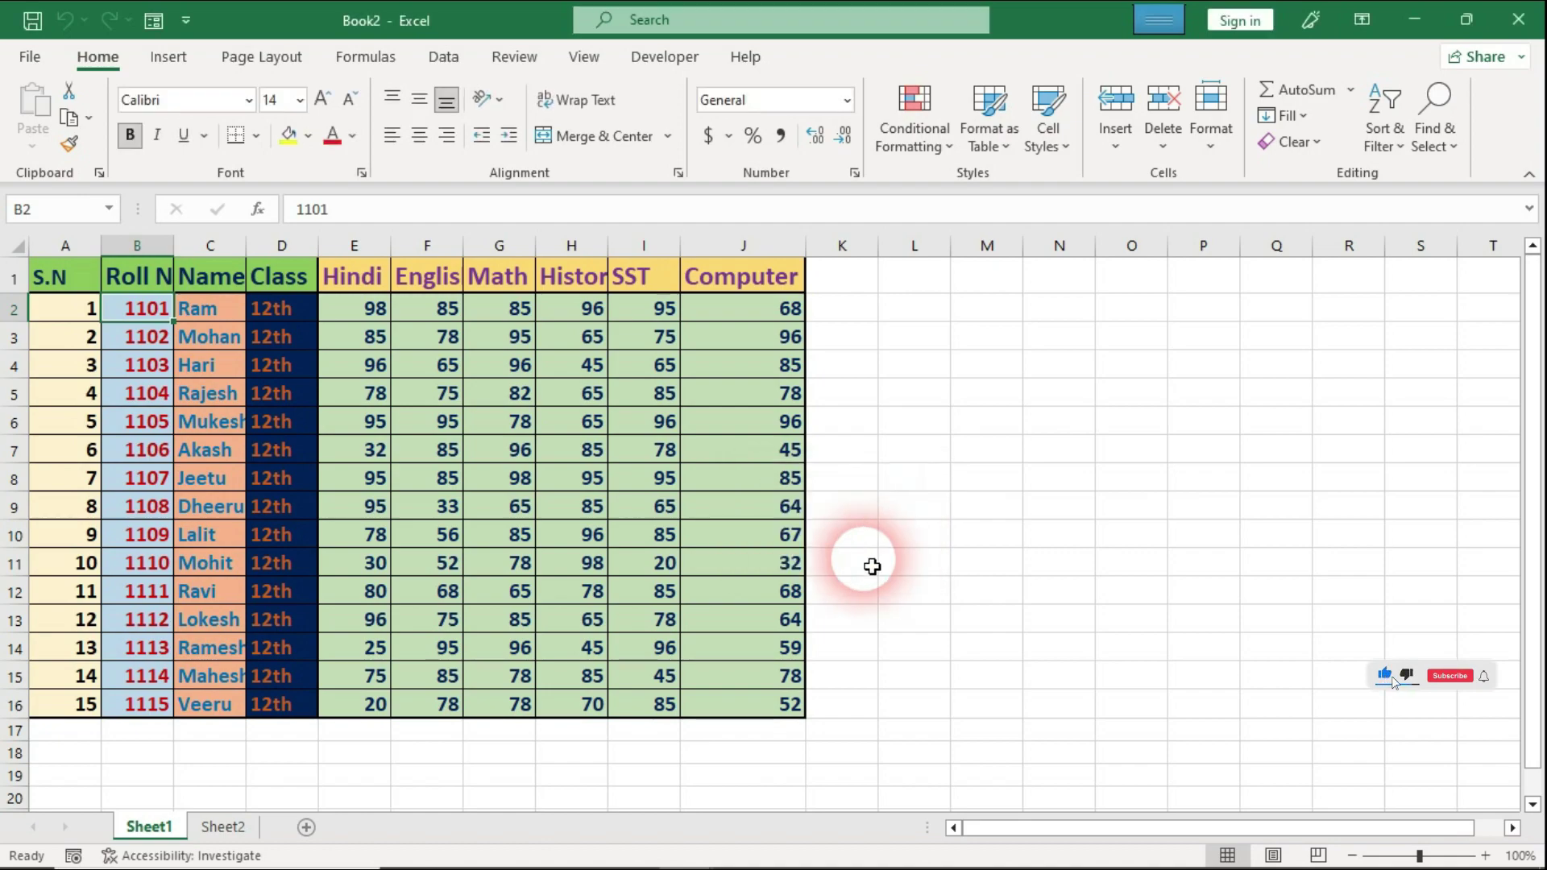
Stretch row 2 and AutoFit it back, then drag row 17 taller
{"action": "left_click_drag", "start_coordinate": [31, 322], "coordinate": [31, 413]}
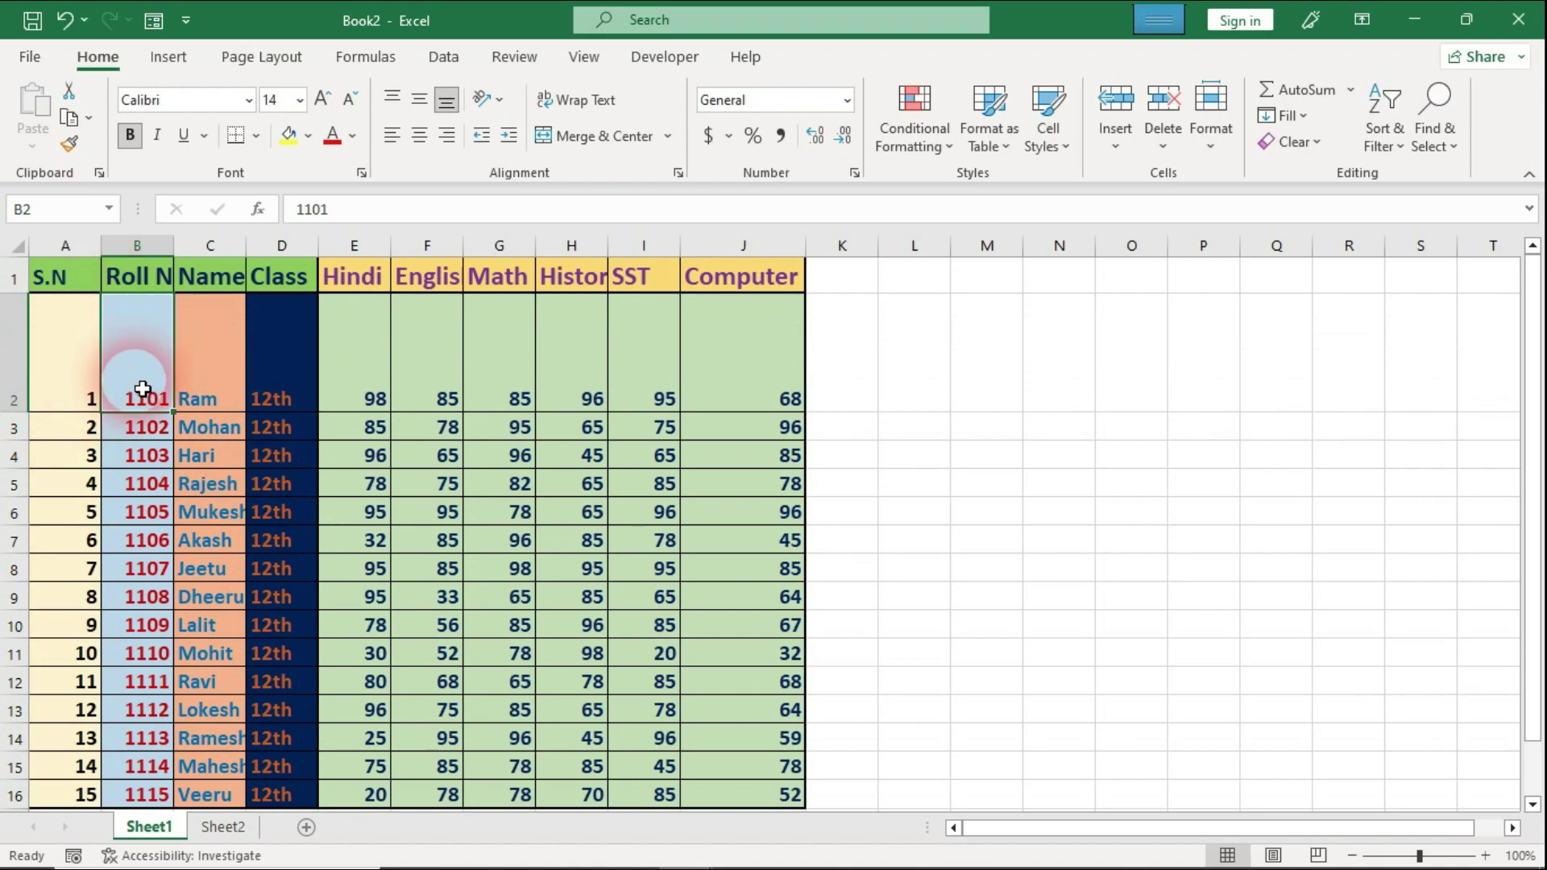
{"action": "left_click", "coordinate": [1211, 135]}
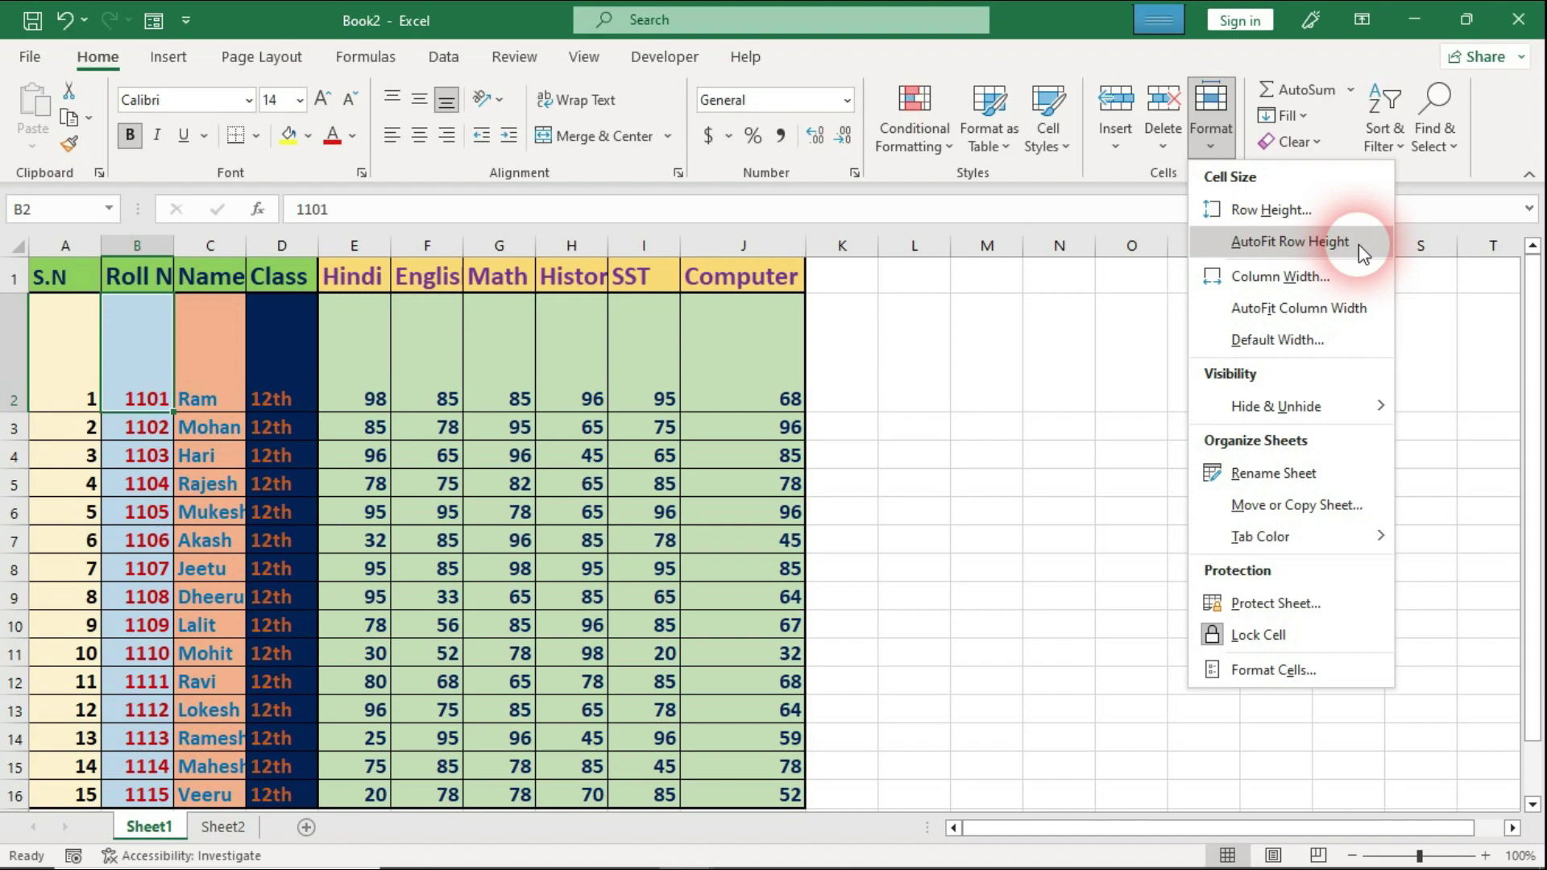
{"action": "left_click", "coordinate": [1358, 244]}
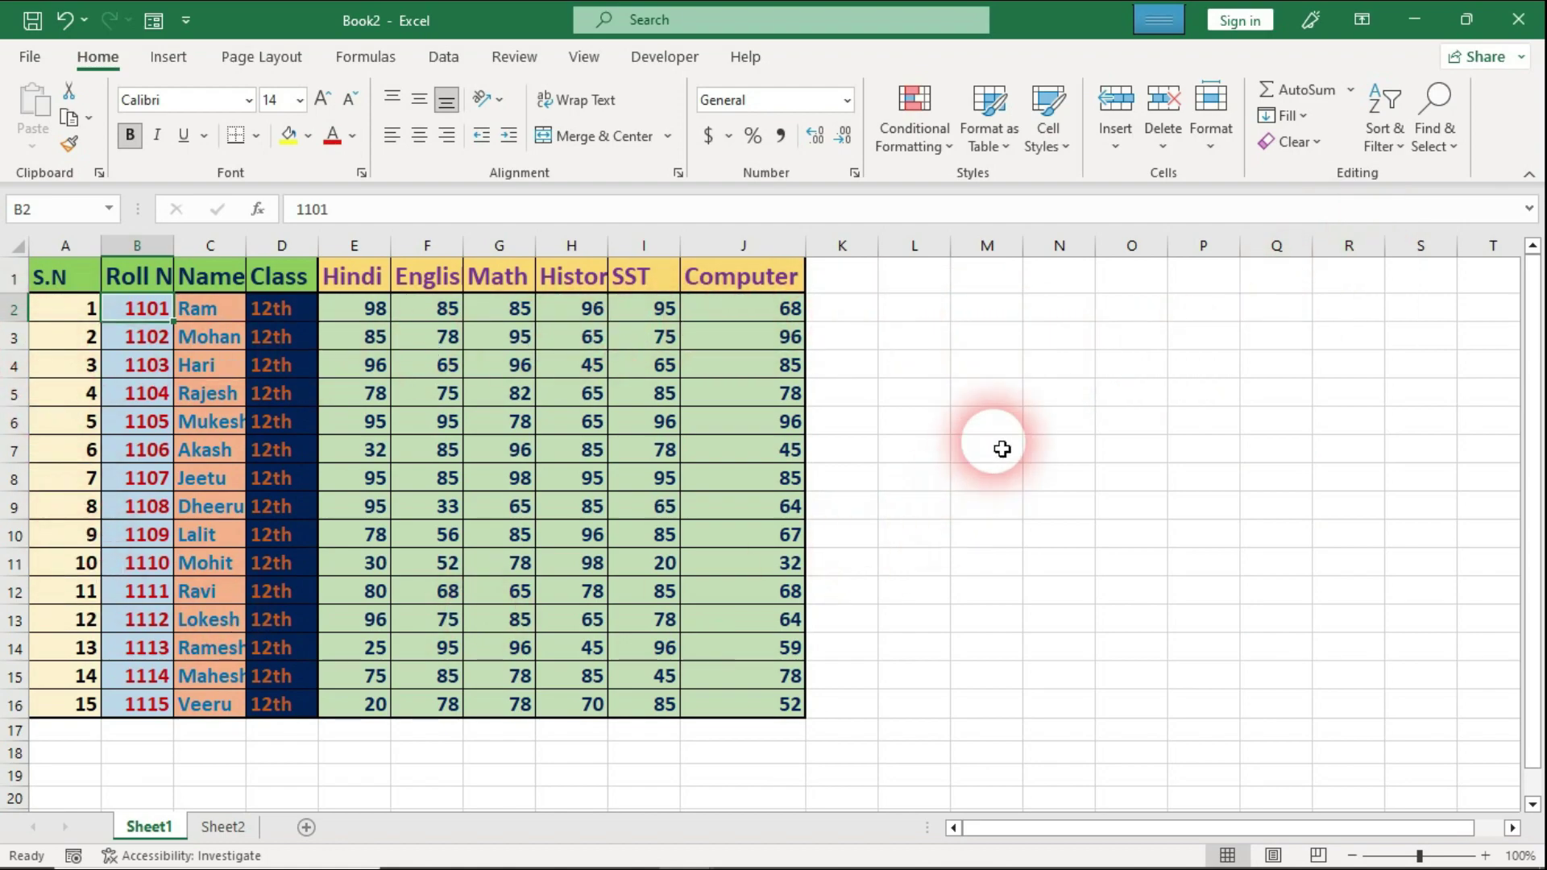
{"action": "left_click_drag", "start_coordinate": [37, 750], "coordinate": [37, 779]}
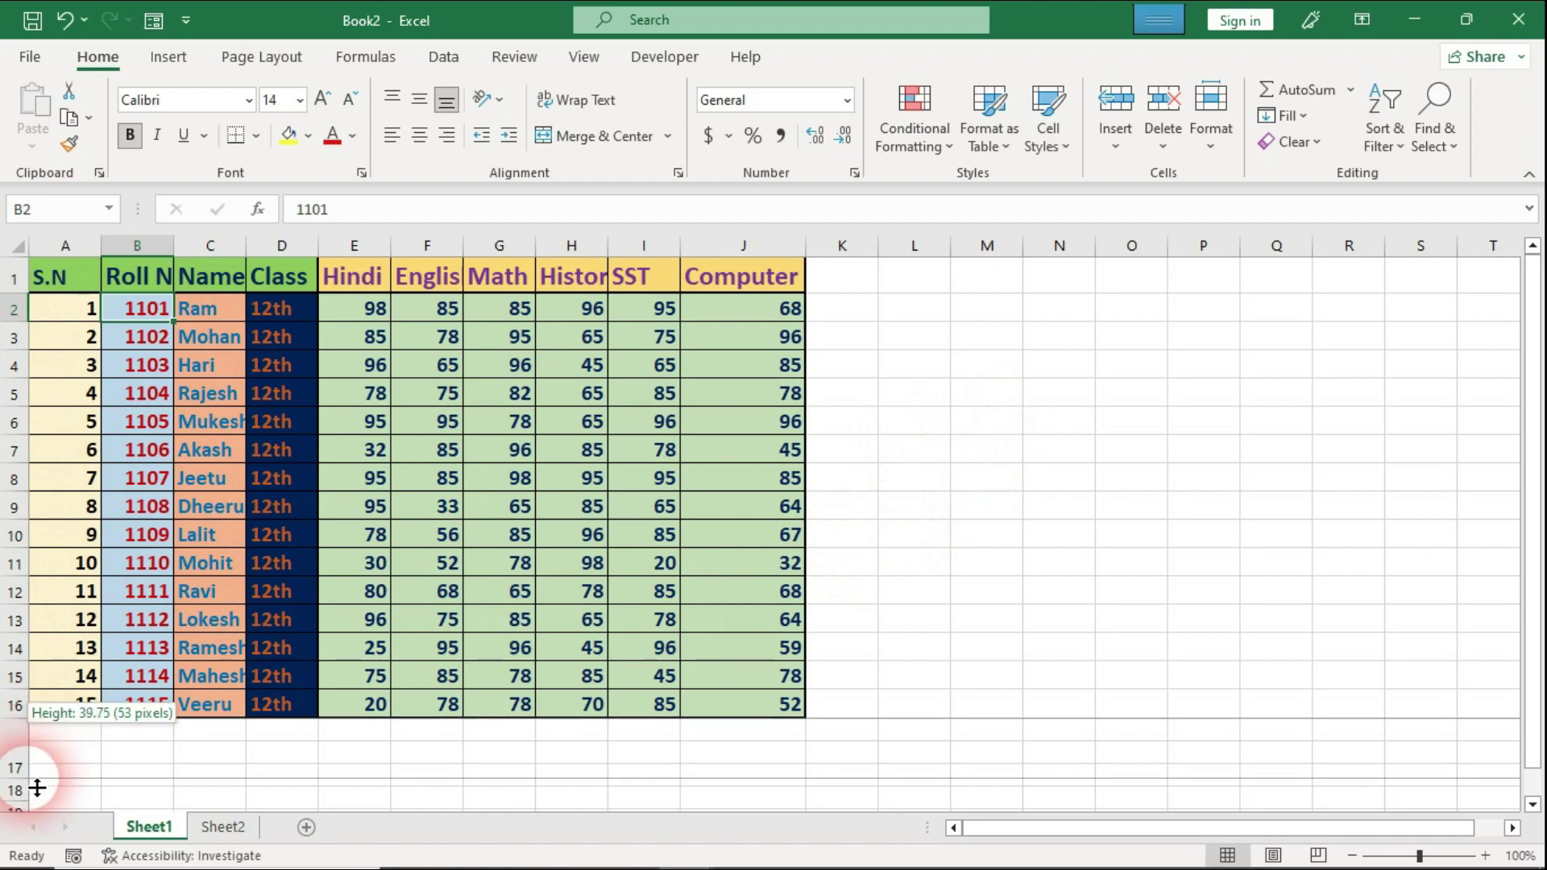
{"action": "left_click", "coordinate": [79, 771]}
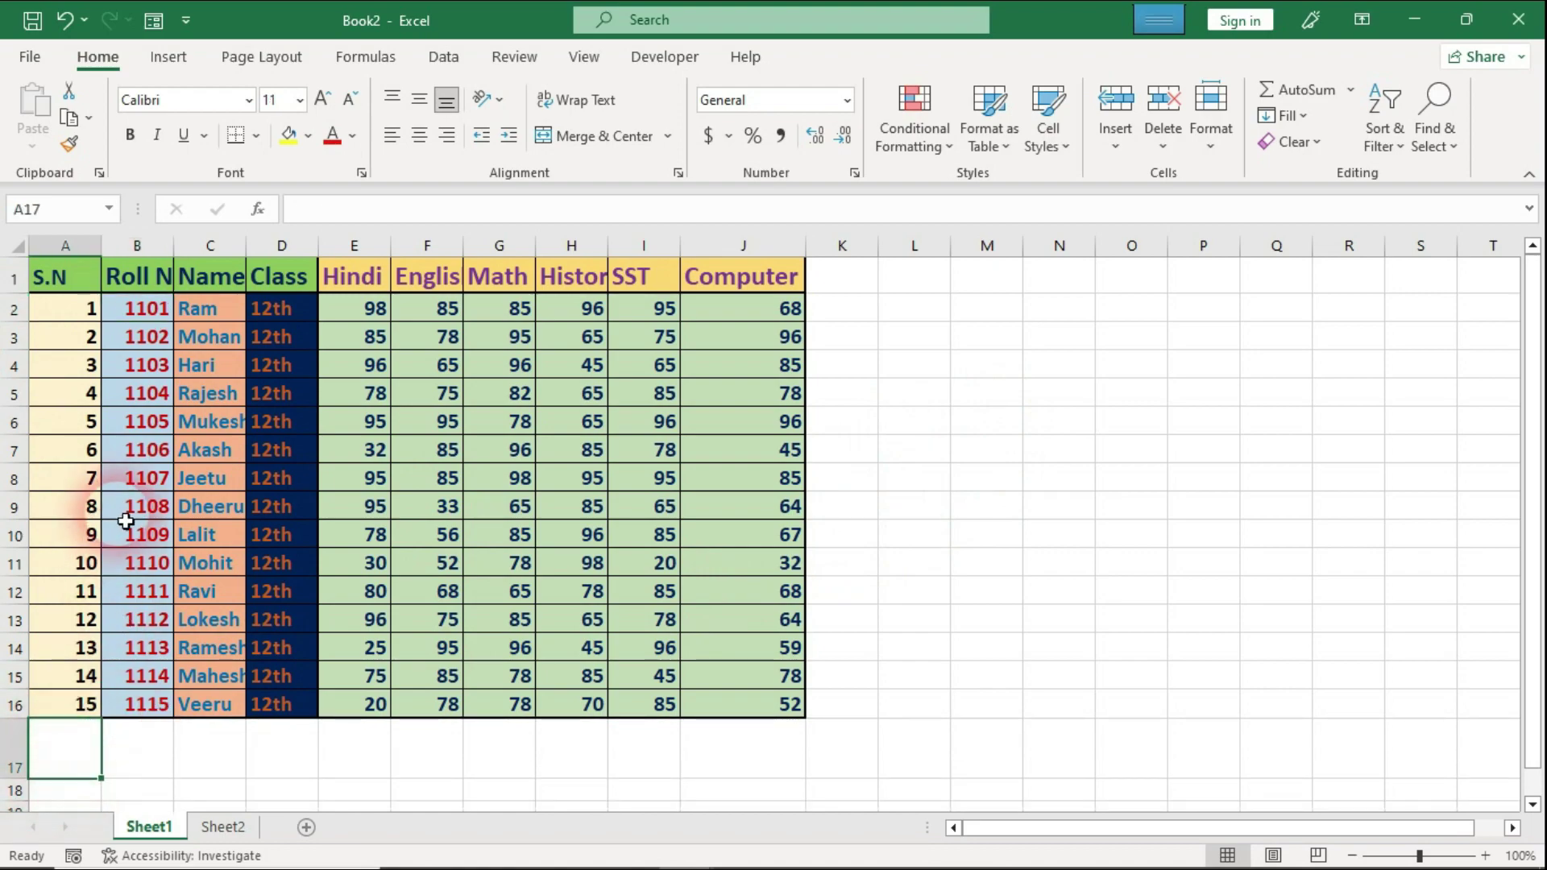
{"action": "left_click", "coordinate": [140, 314]}
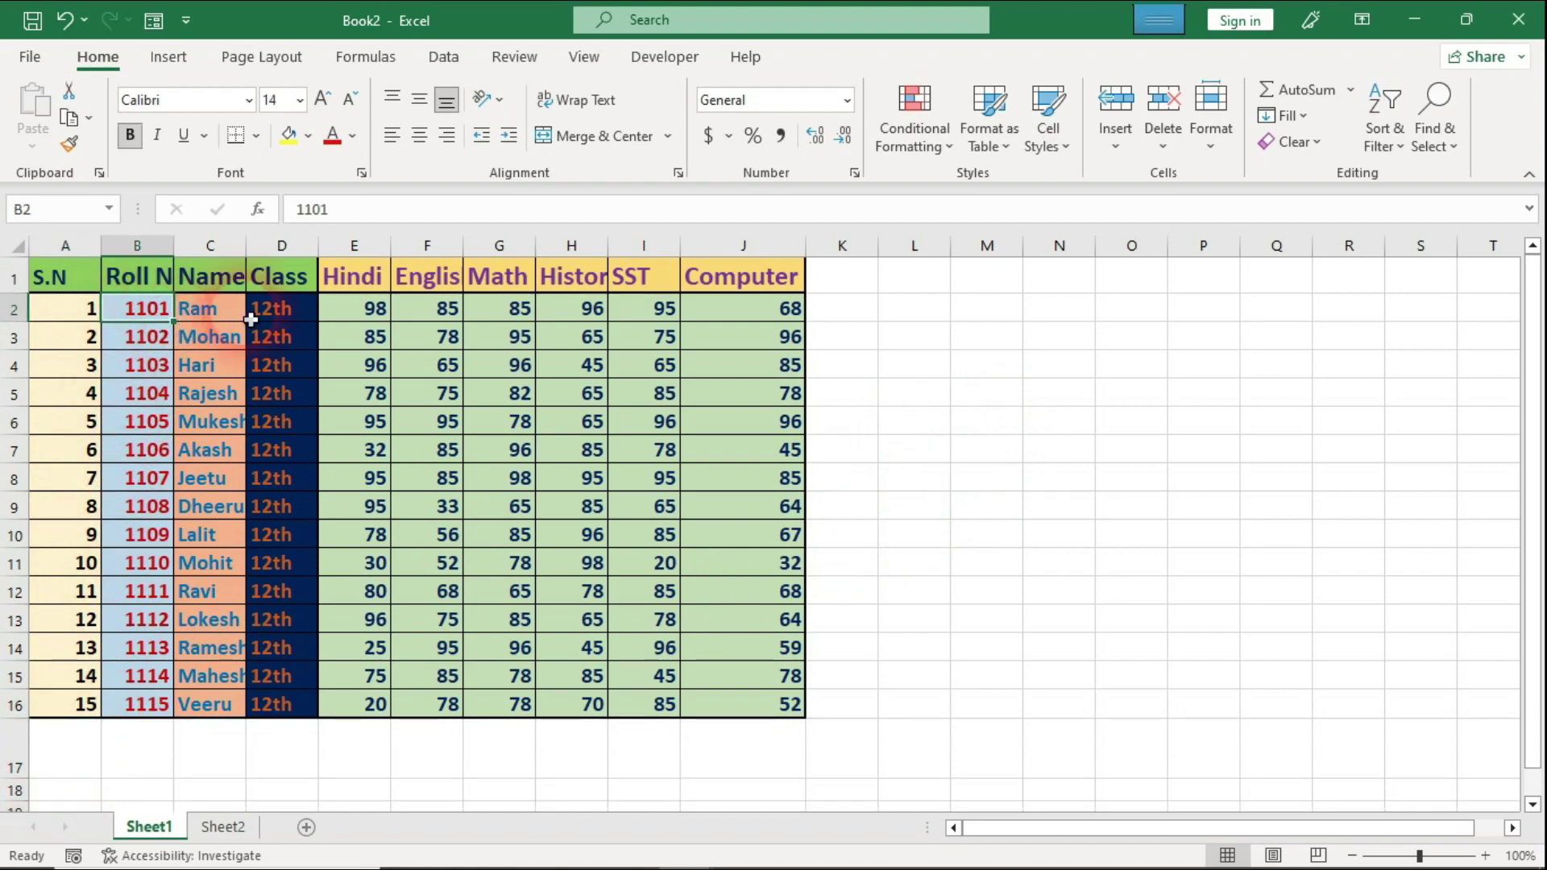
{"action": "left_click", "coordinate": [1213, 149]}
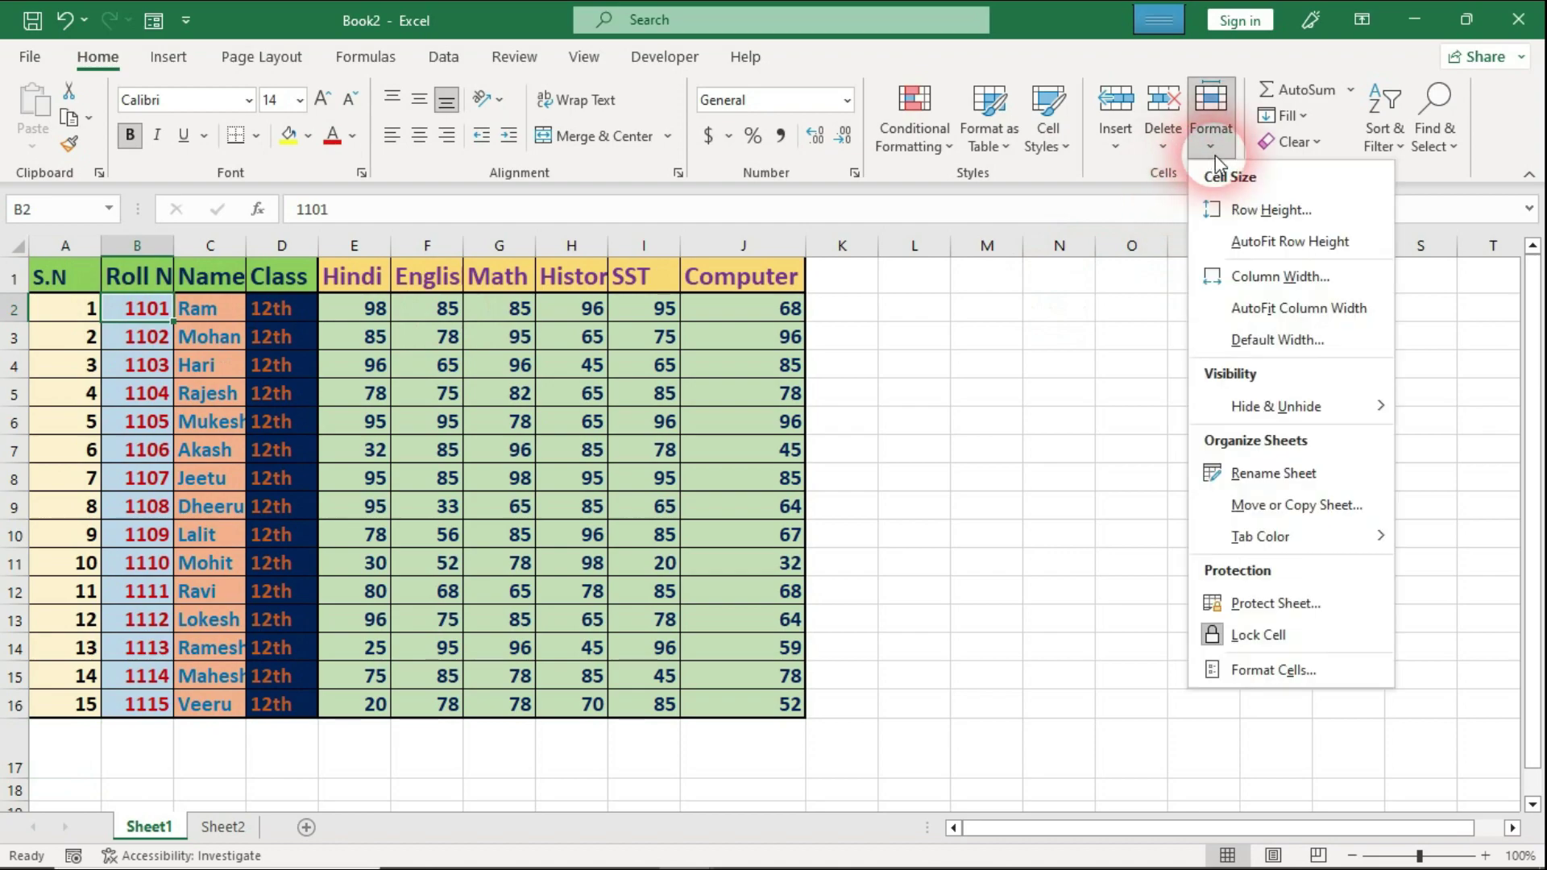
{"action": "left_click", "coordinate": [1249, 205]}
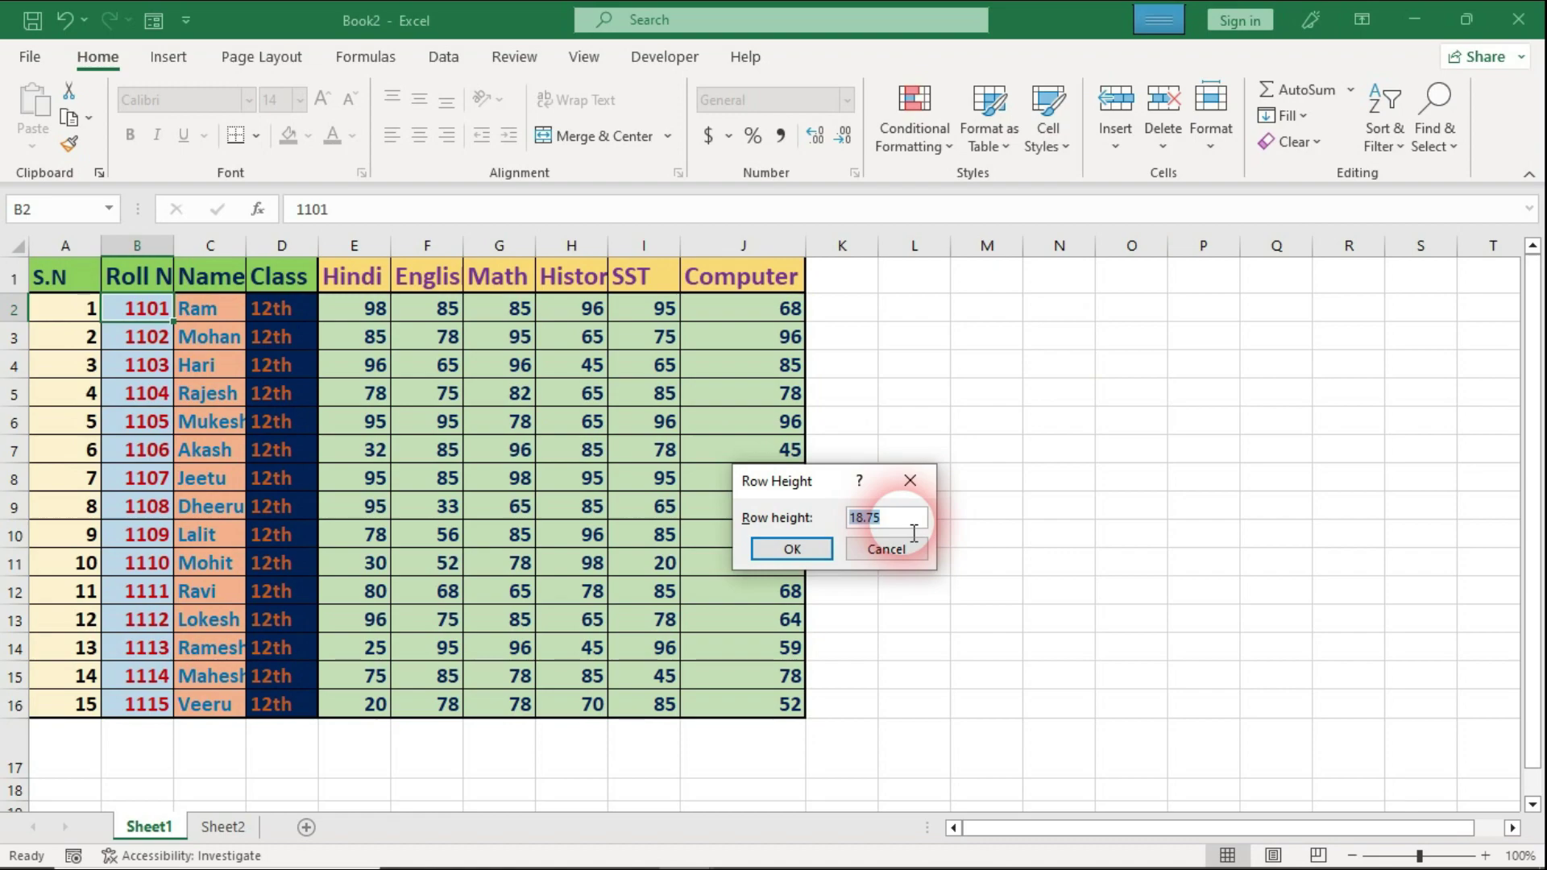
{"action": "left_click", "coordinate": [887, 549]}
Set row 17's height to 18.75 through Row Height
{"action": "left_click", "coordinate": [85, 767]}
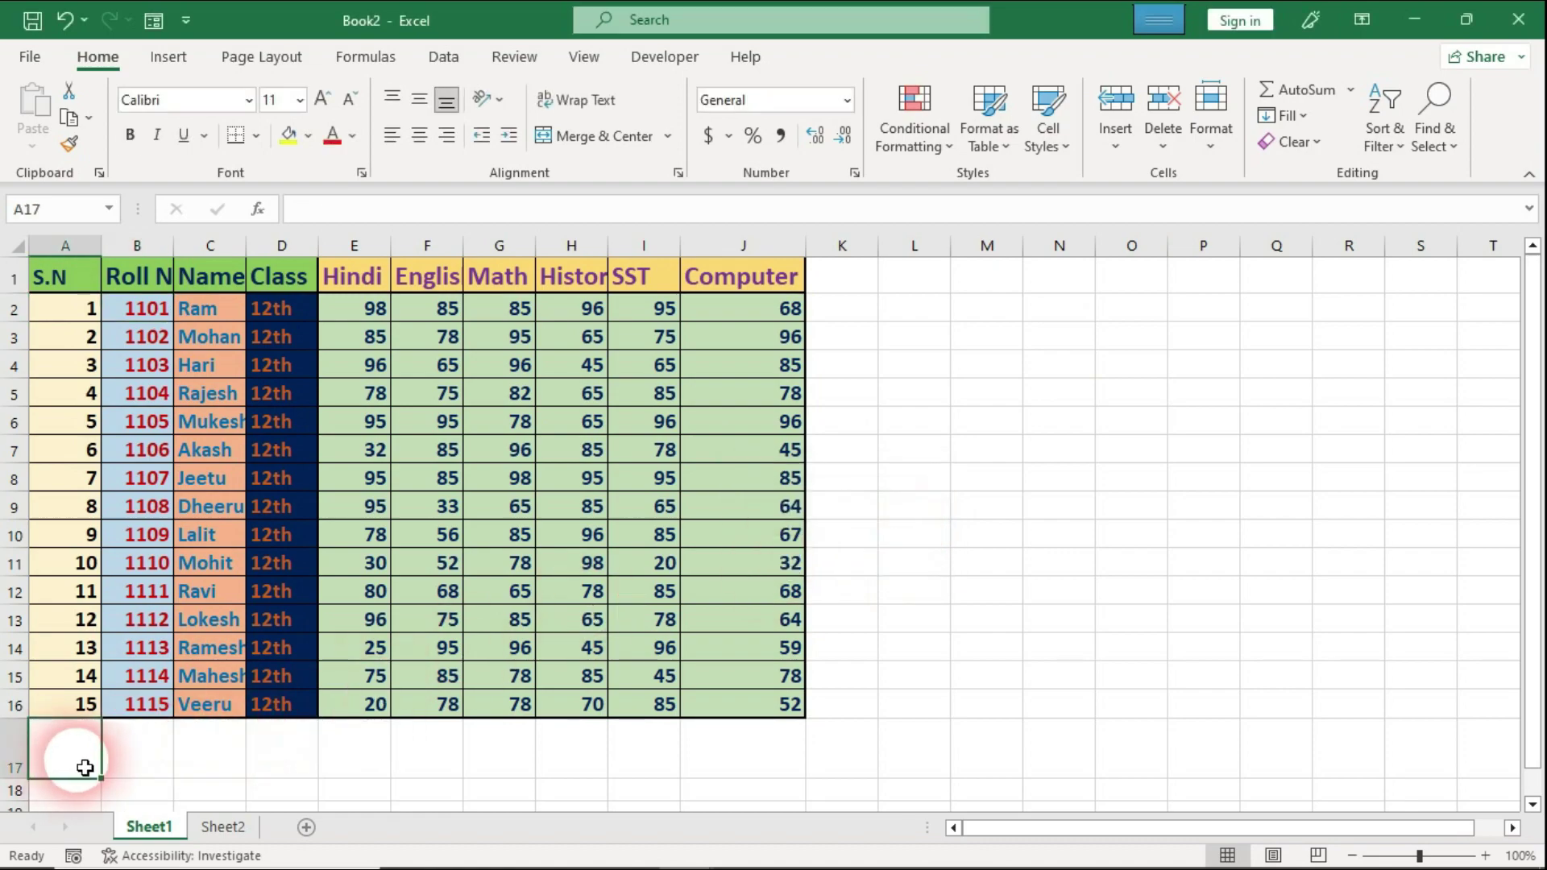
{"action": "left_click", "coordinate": [1211, 133]}
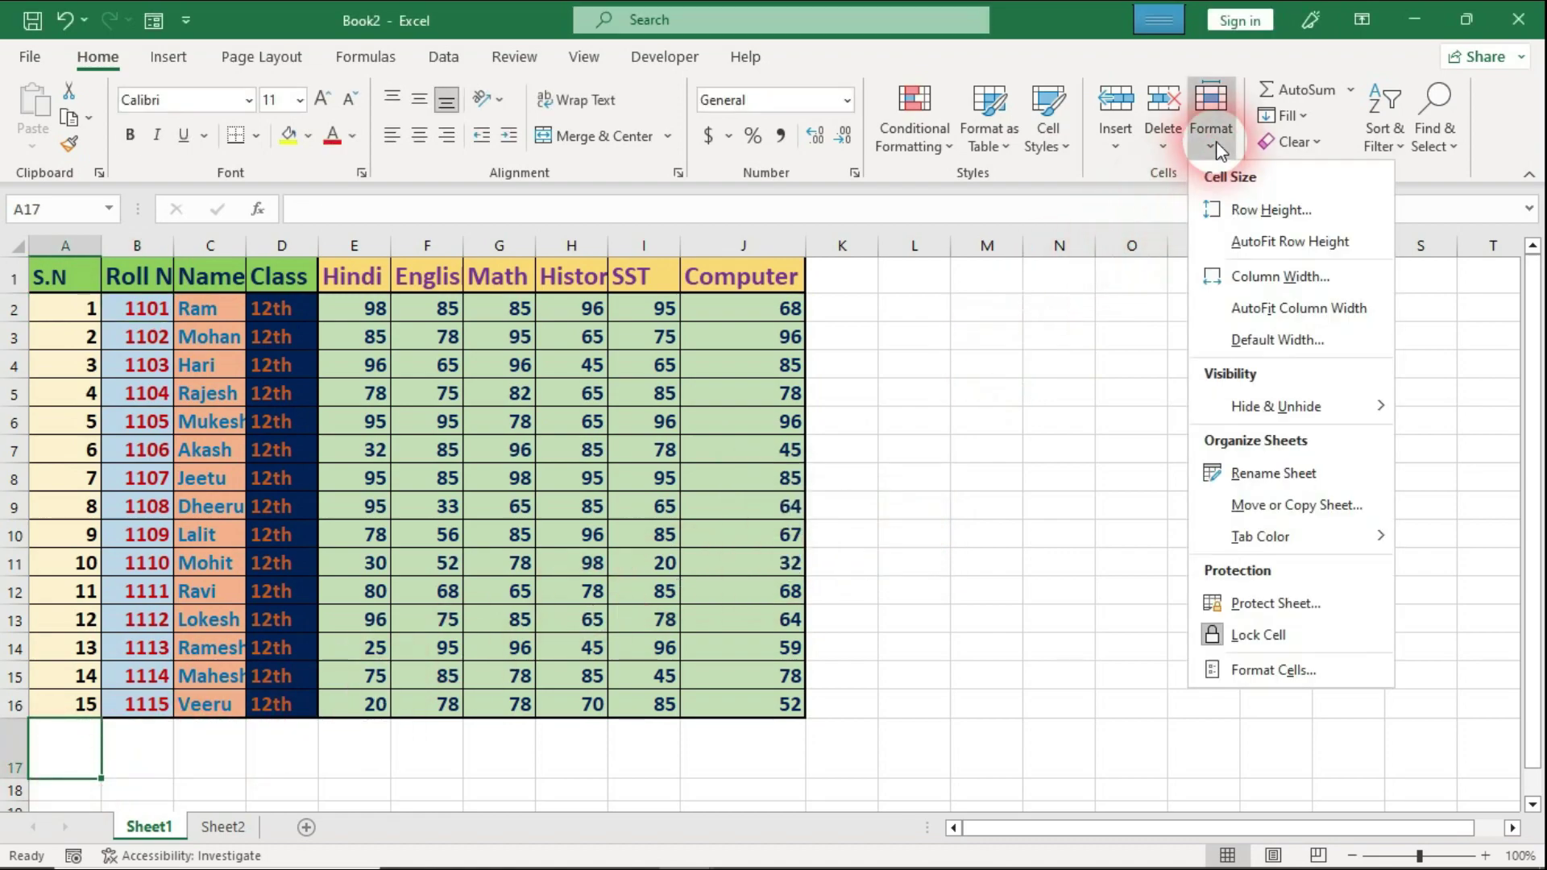
{"action": "left_click", "coordinate": [1281, 210]}
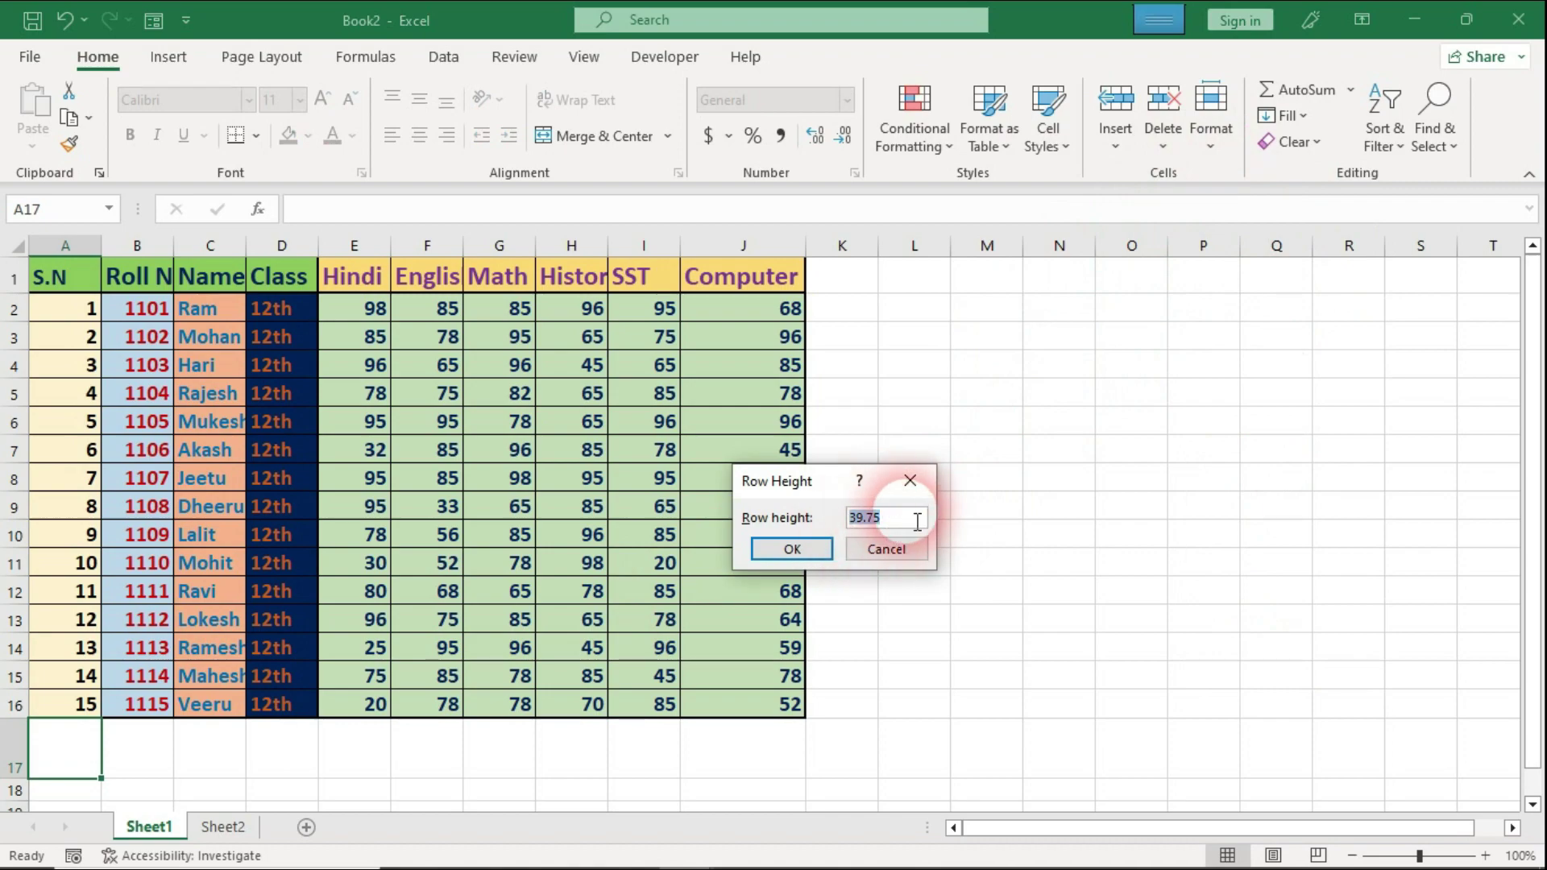
{"action": "type", "text": "1"}
{"action": "key", "text": "BackSpace"}
{"action": "key", "text": "BackSpace"}
{"action": "left_click", "coordinate": [792, 549]}
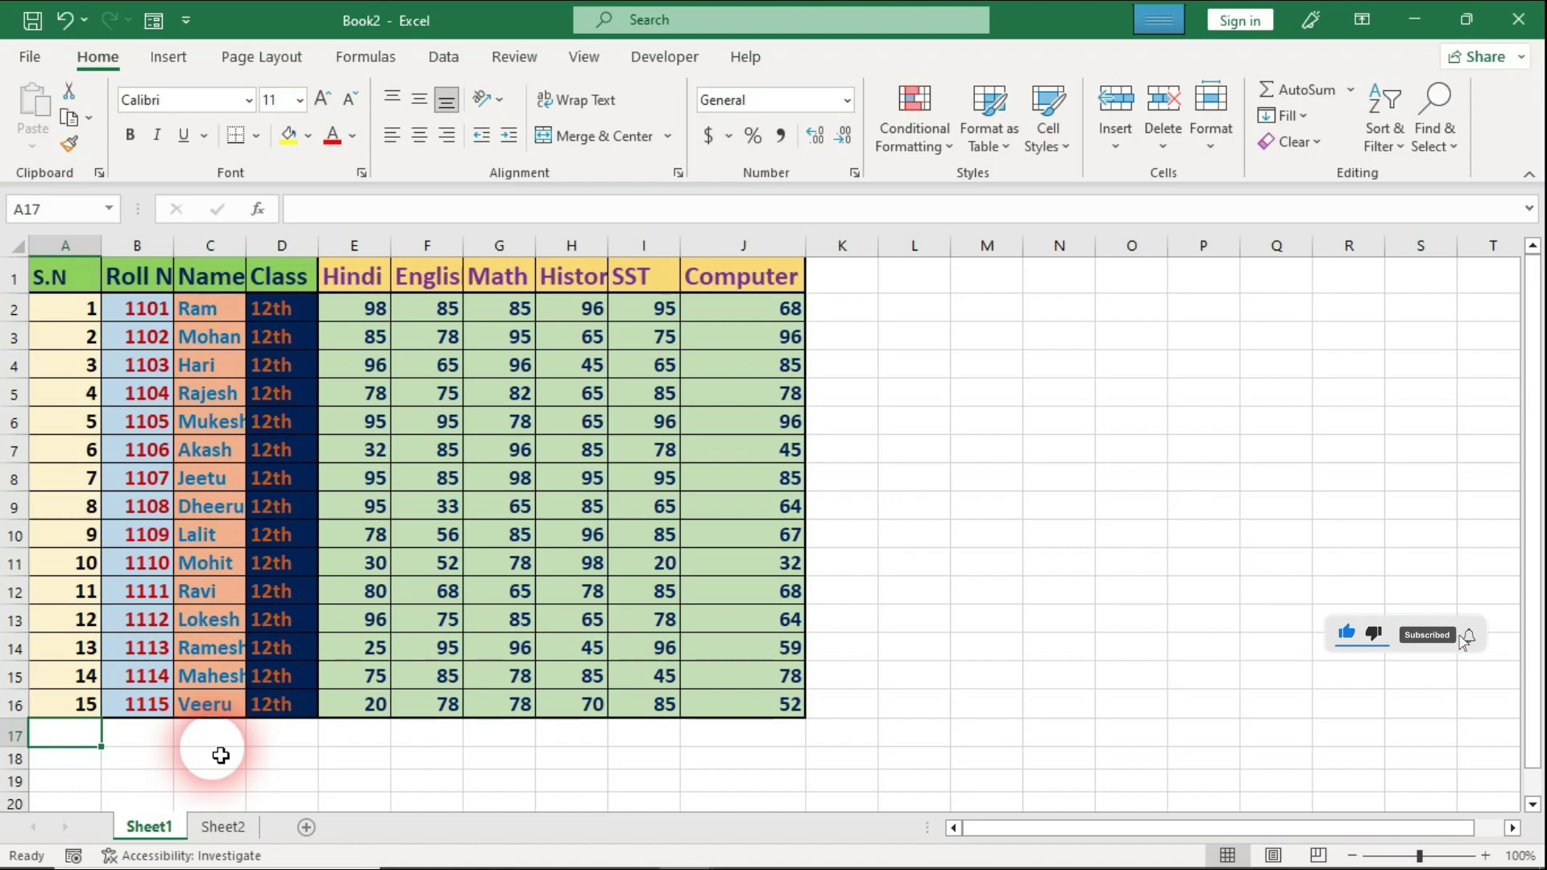
Check column E's width from E2 and cancel without changing it
{"action": "left_click", "coordinate": [1211, 129]}
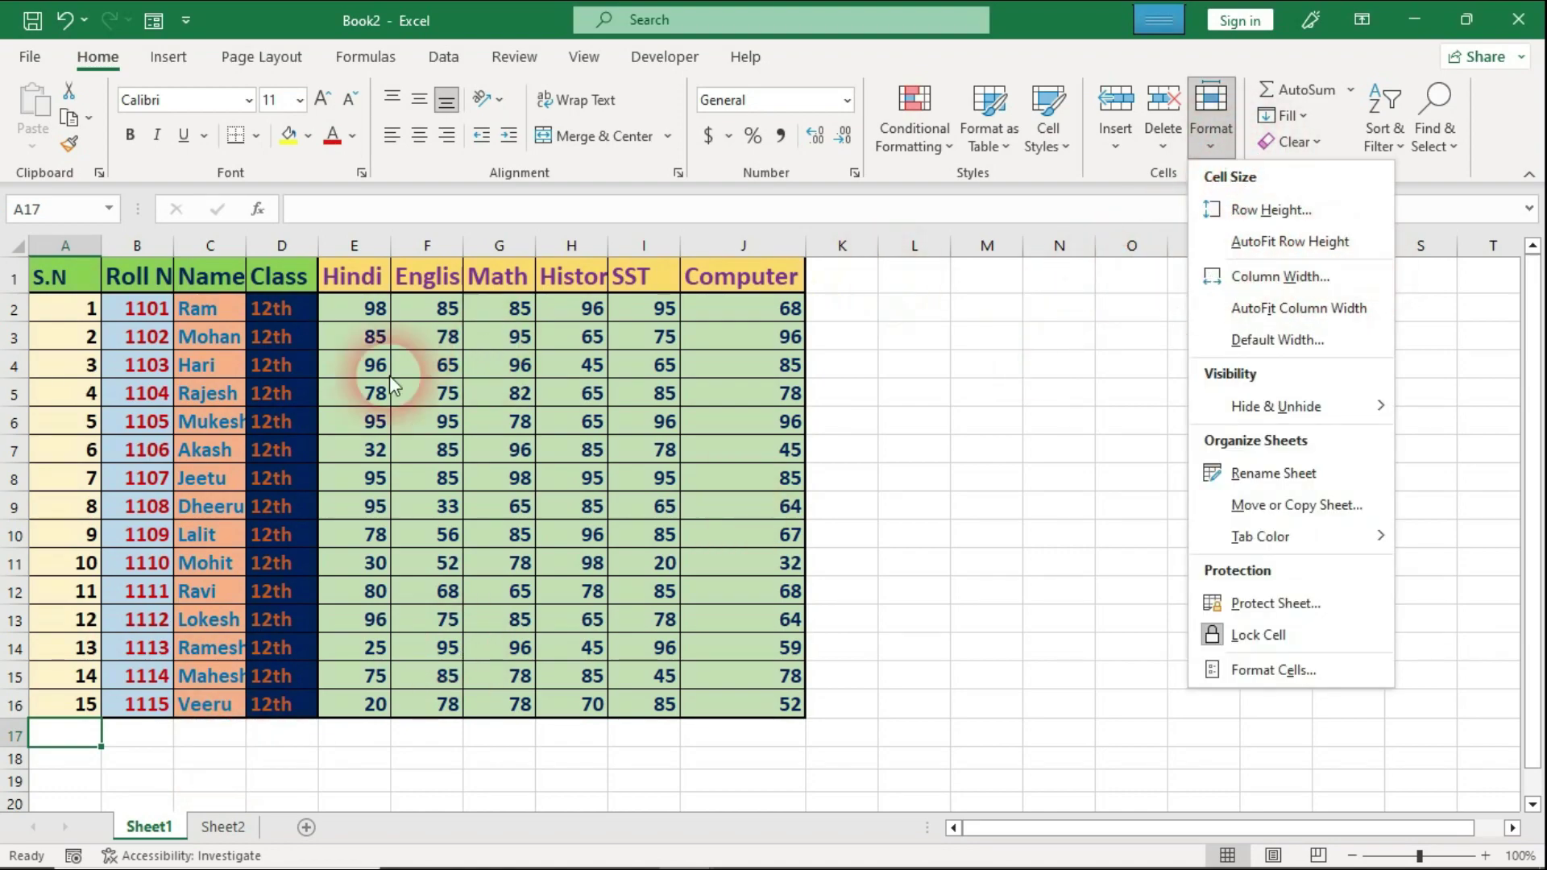
{"action": "left_click", "coordinate": [369, 354]}
{"action": "left_click", "coordinate": [362, 314]}
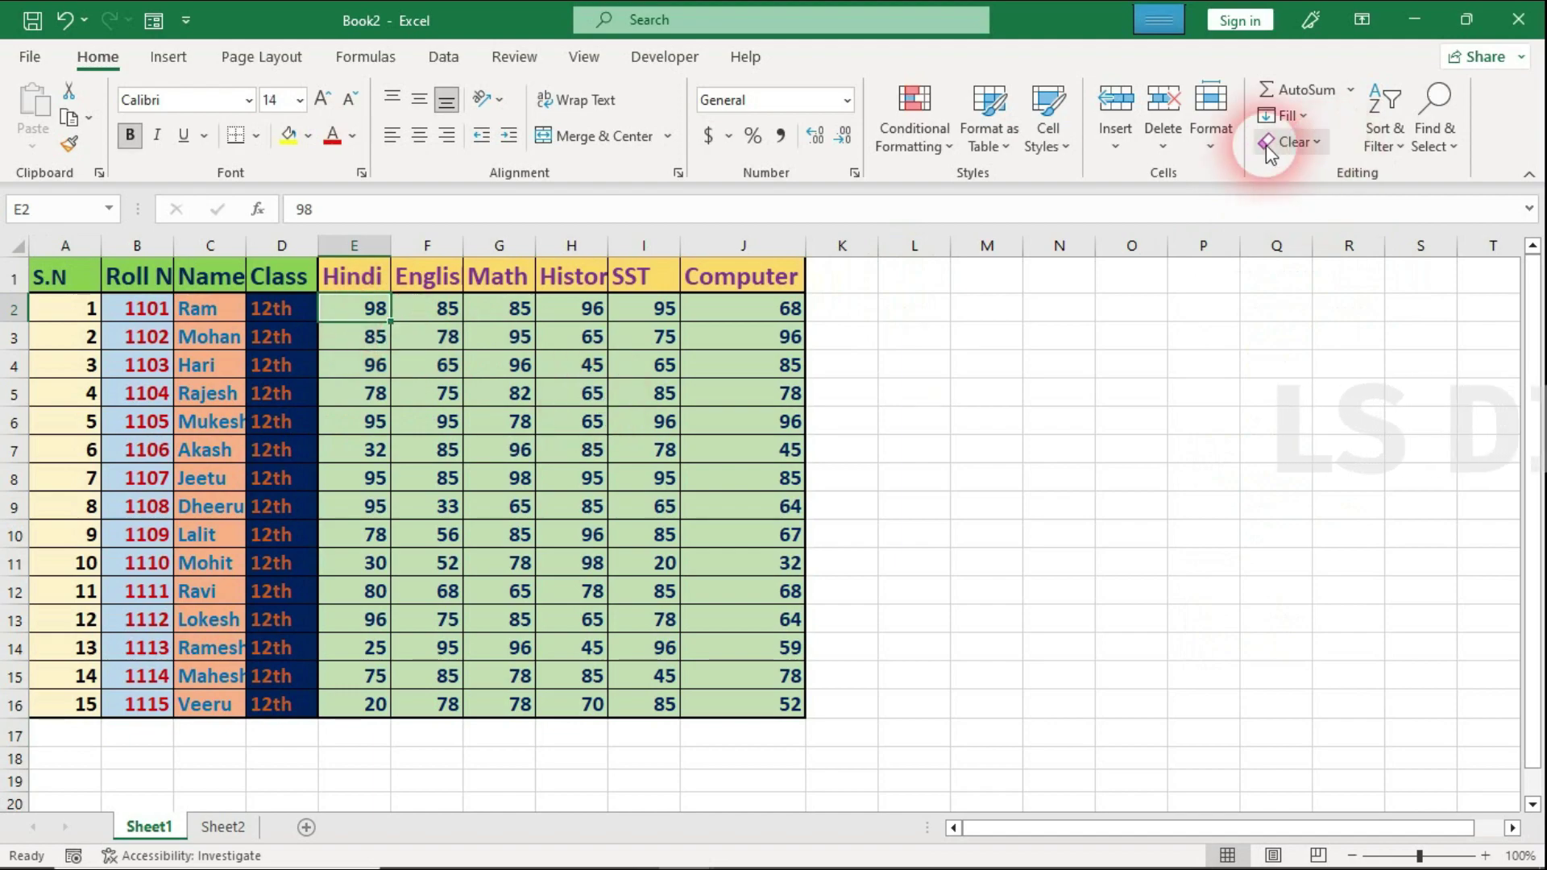
{"action": "left_click", "coordinate": [1211, 121]}
{"action": "left_click", "coordinate": [1291, 285]}
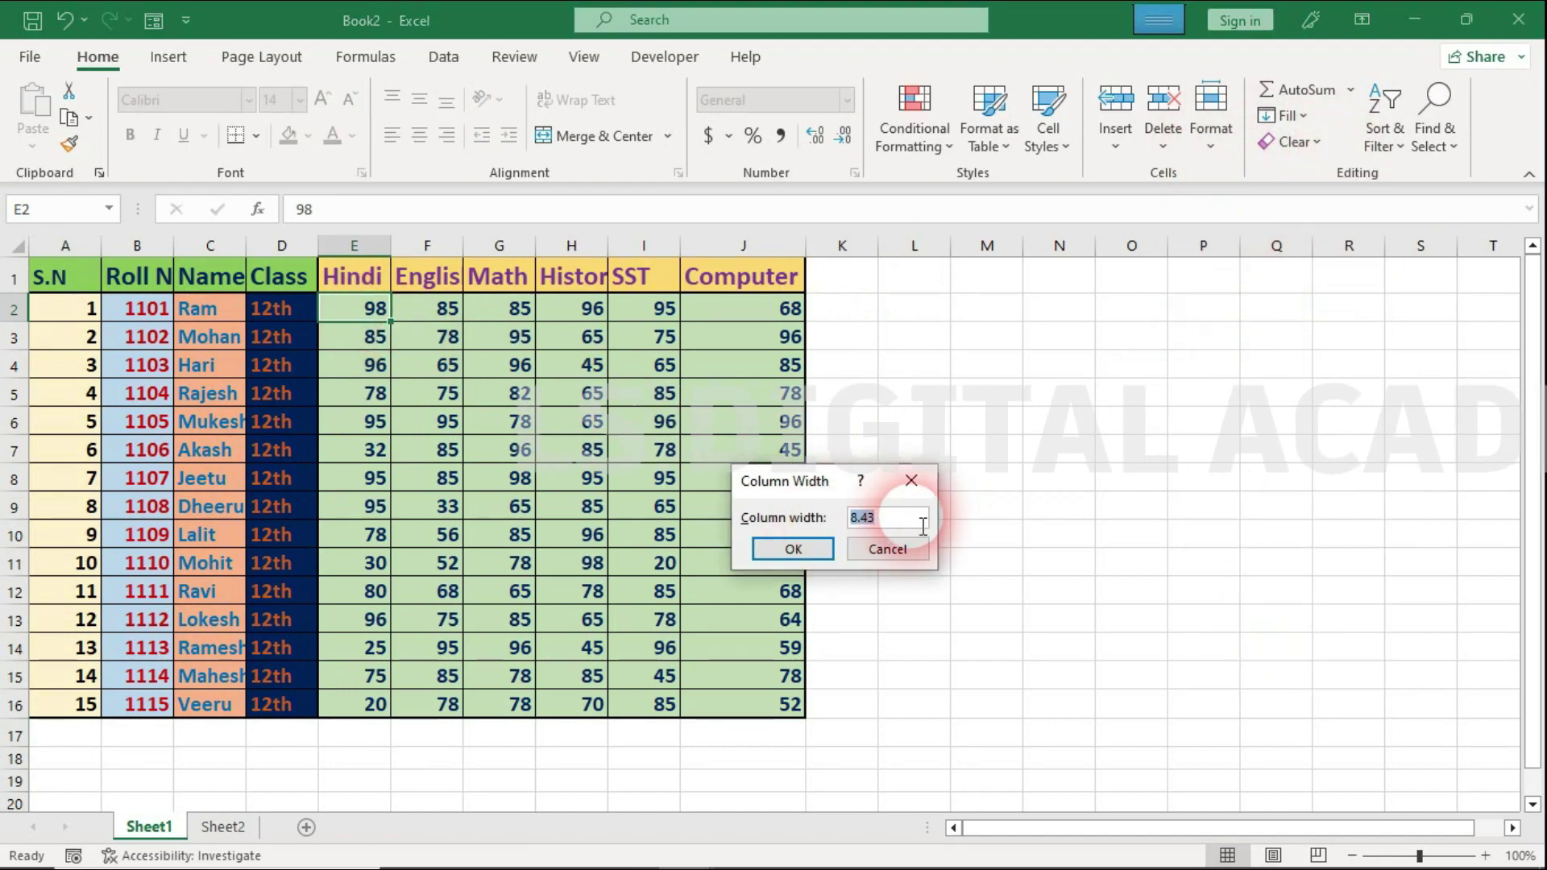
{"action": "left_click", "coordinate": [902, 556]}
AutoFit the width of column B from B2 and column C from C1
{"action": "left_click", "coordinate": [133, 308]}
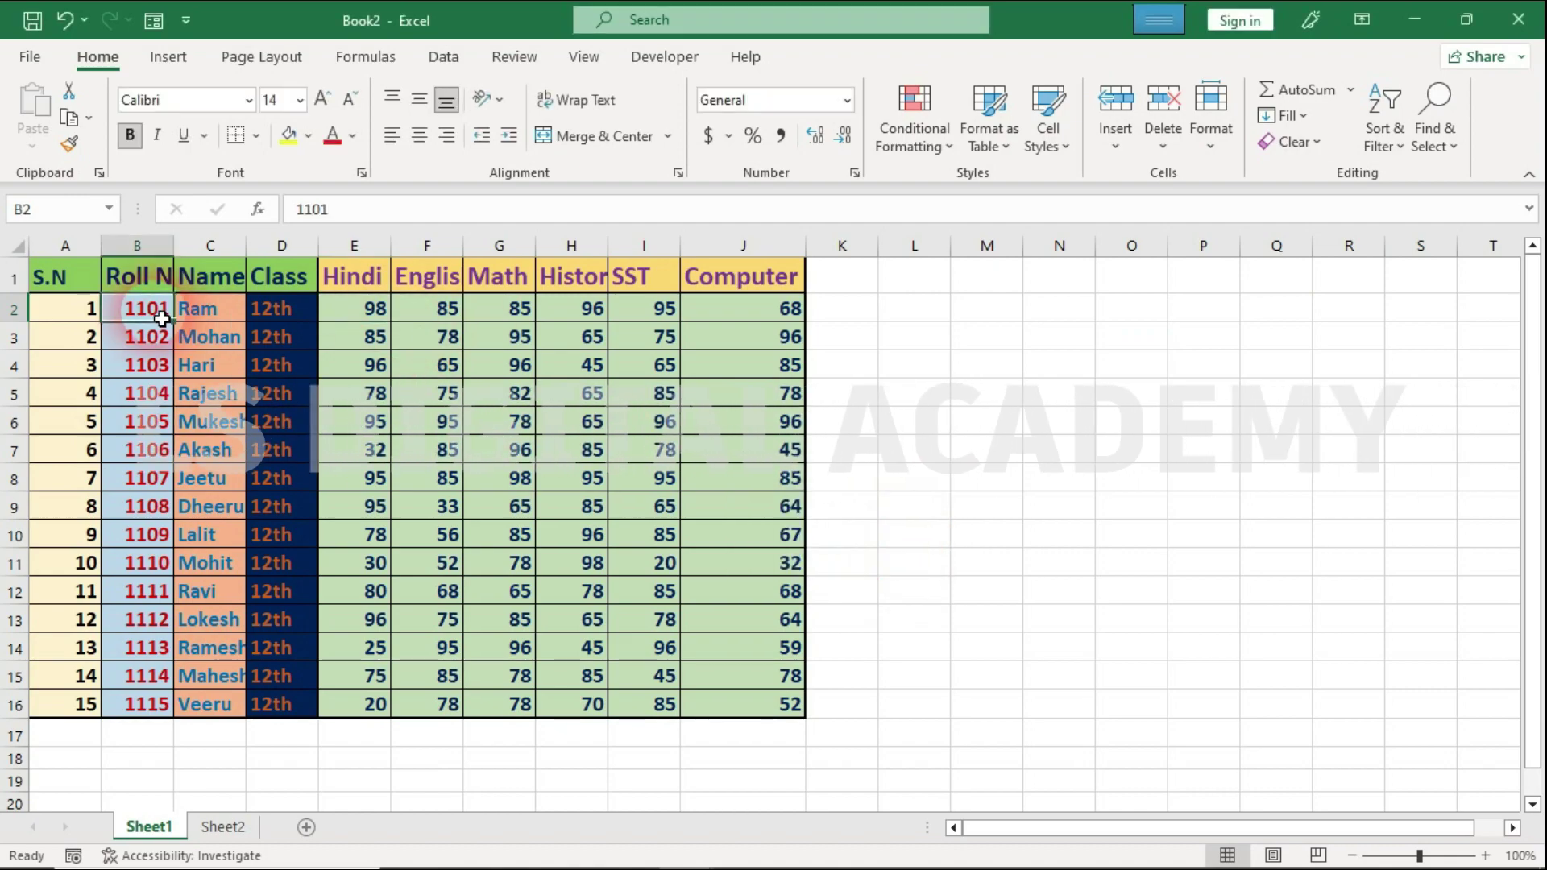
{"action": "left_click", "coordinate": [1217, 149]}
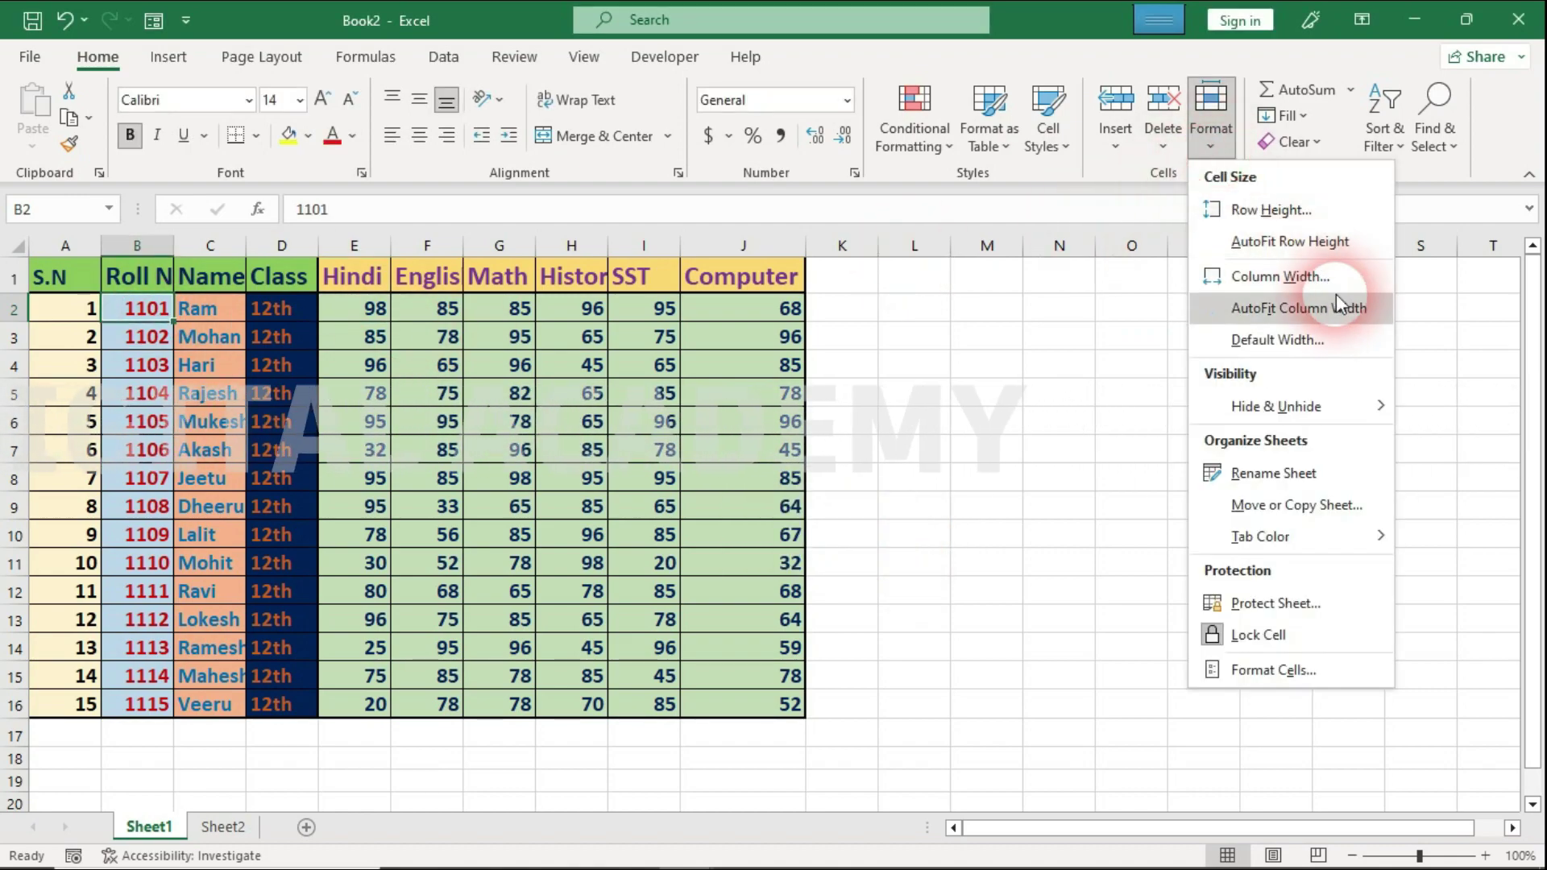
{"action": "left_click", "coordinate": [1374, 323]}
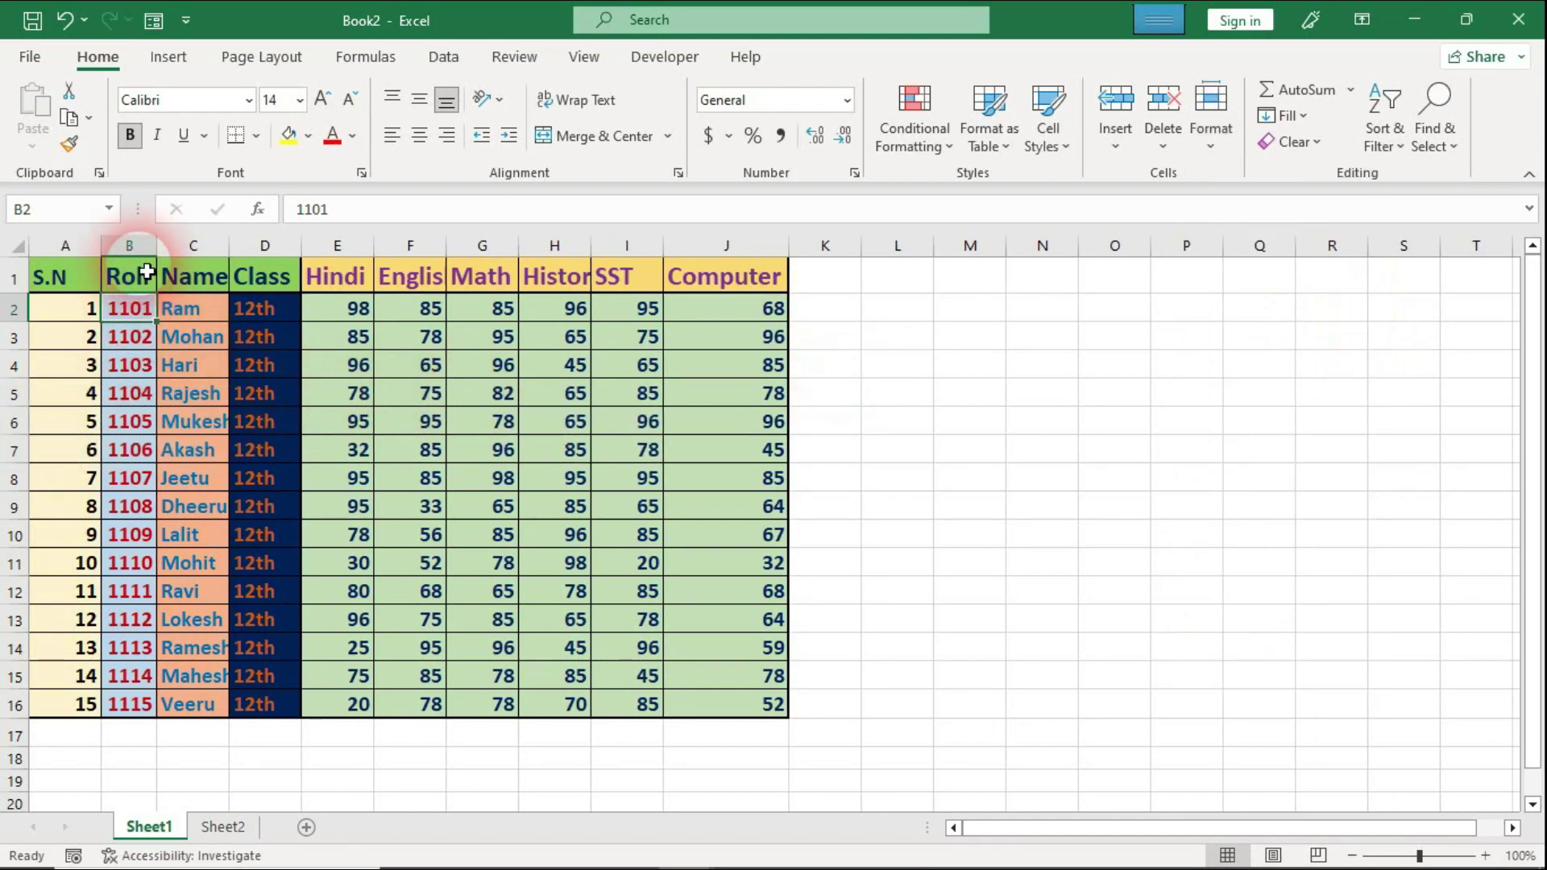
{"action": "left_click", "coordinate": [193, 276]}
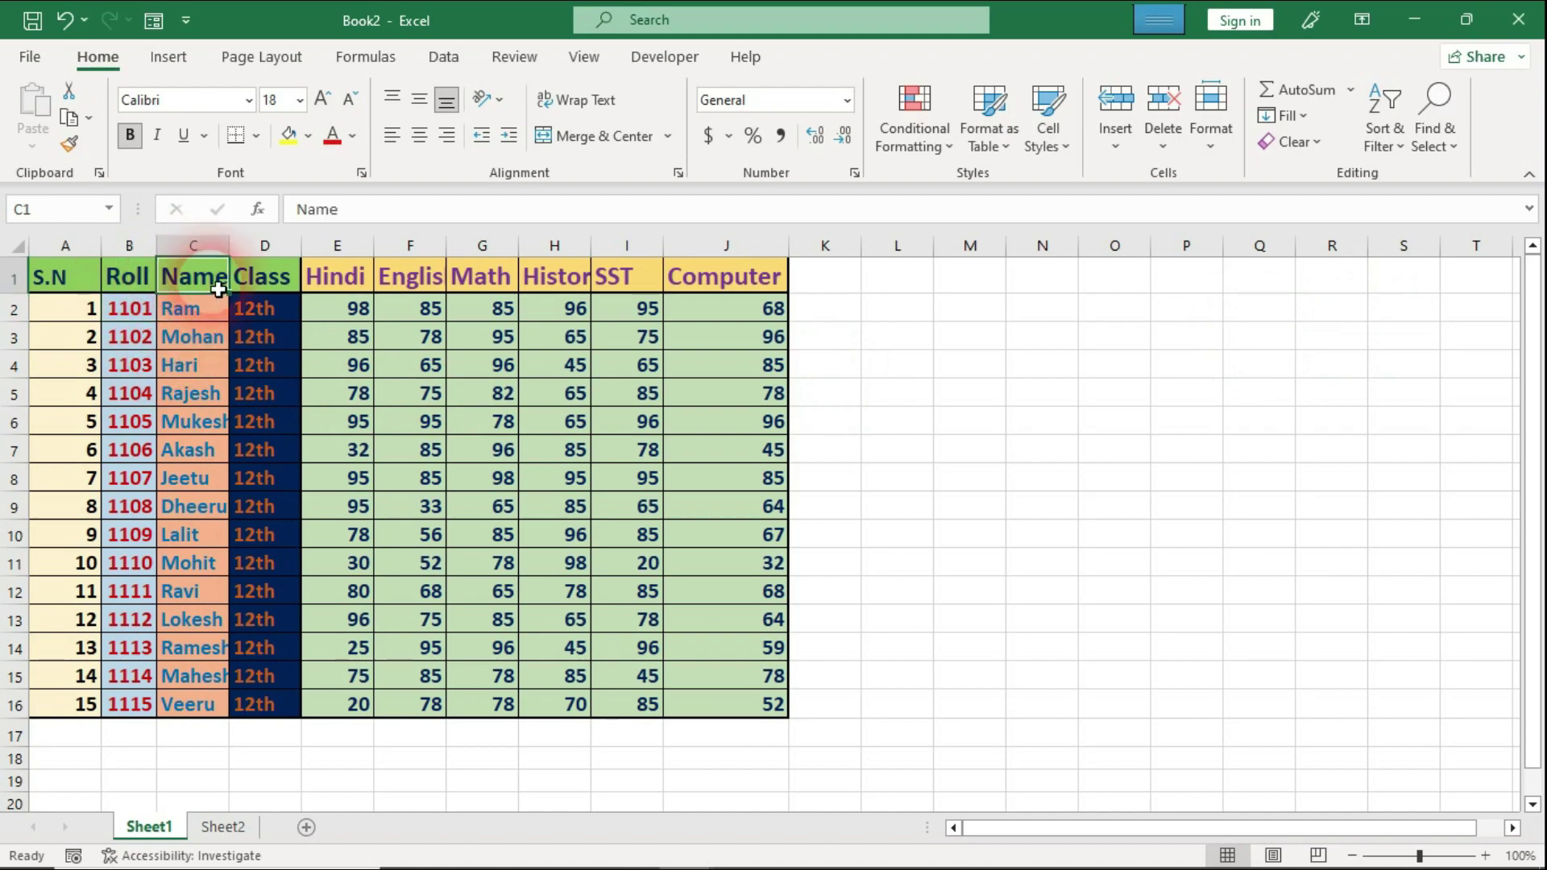
{"action": "left_click", "coordinate": [1212, 153]}
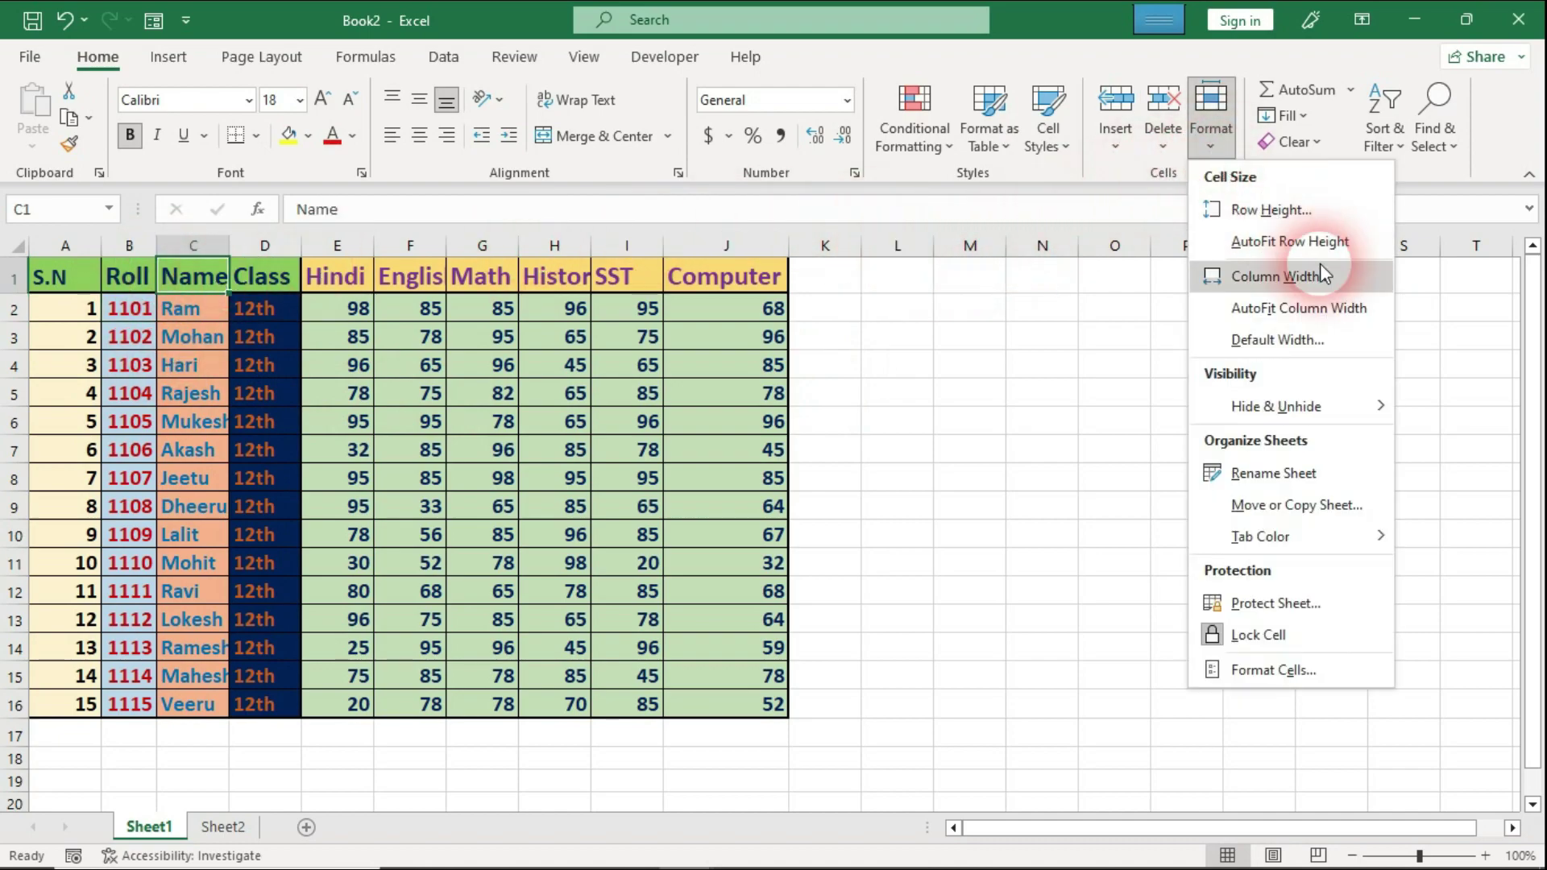
{"action": "left_click", "coordinate": [1337, 308]}
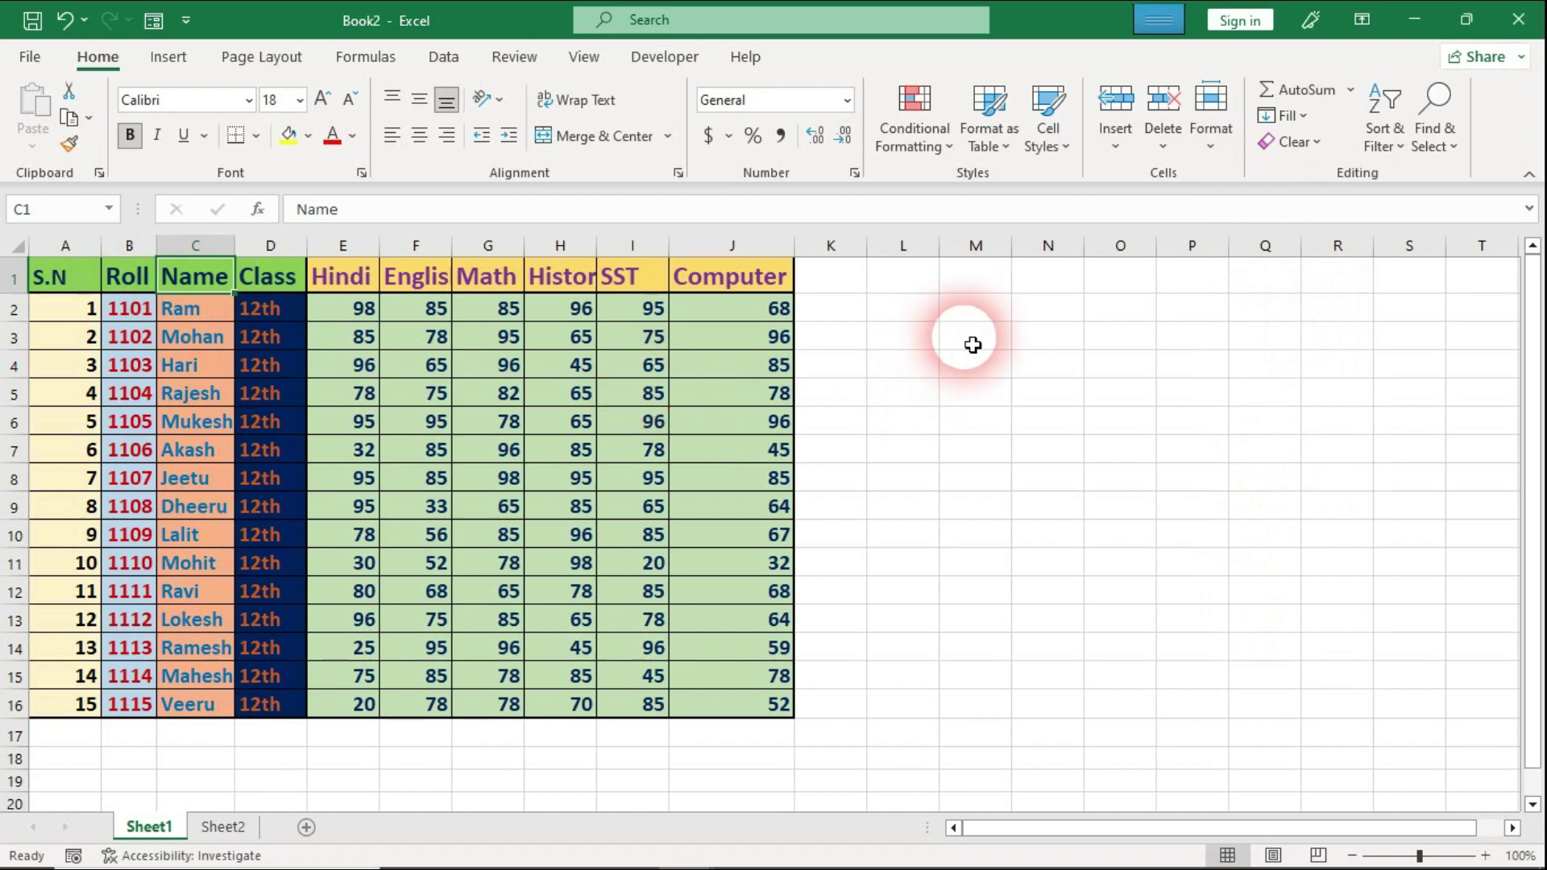
{"action": "left_click", "coordinate": [975, 311]}
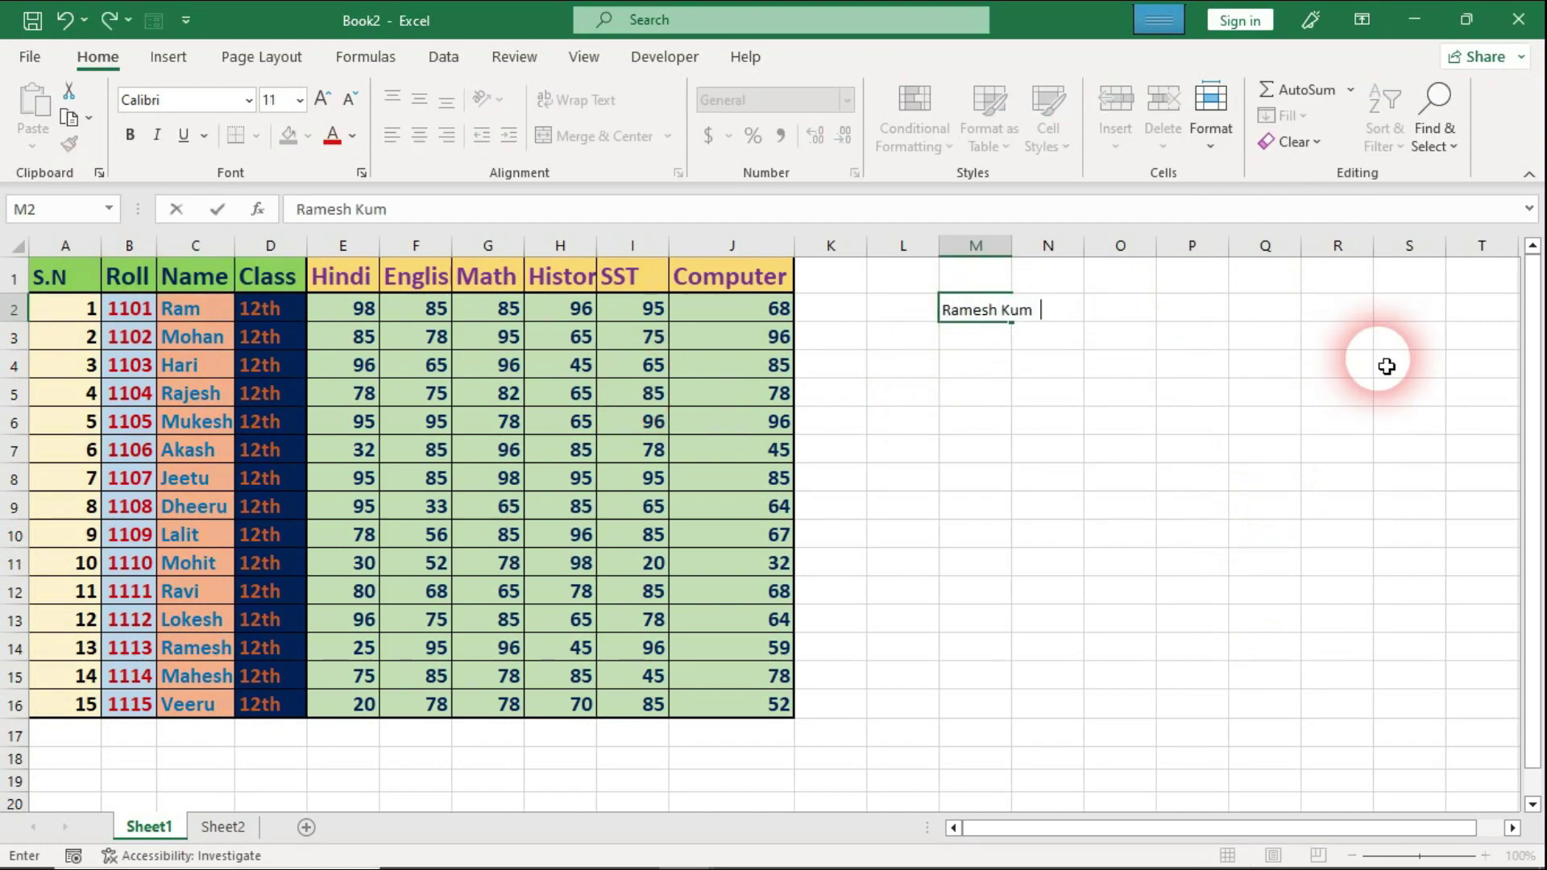
Enter a sample full name in M2 and AutoFit column M to it
{"action": "key", "text": "Return"}
{"action": "key", "text": "Up"}
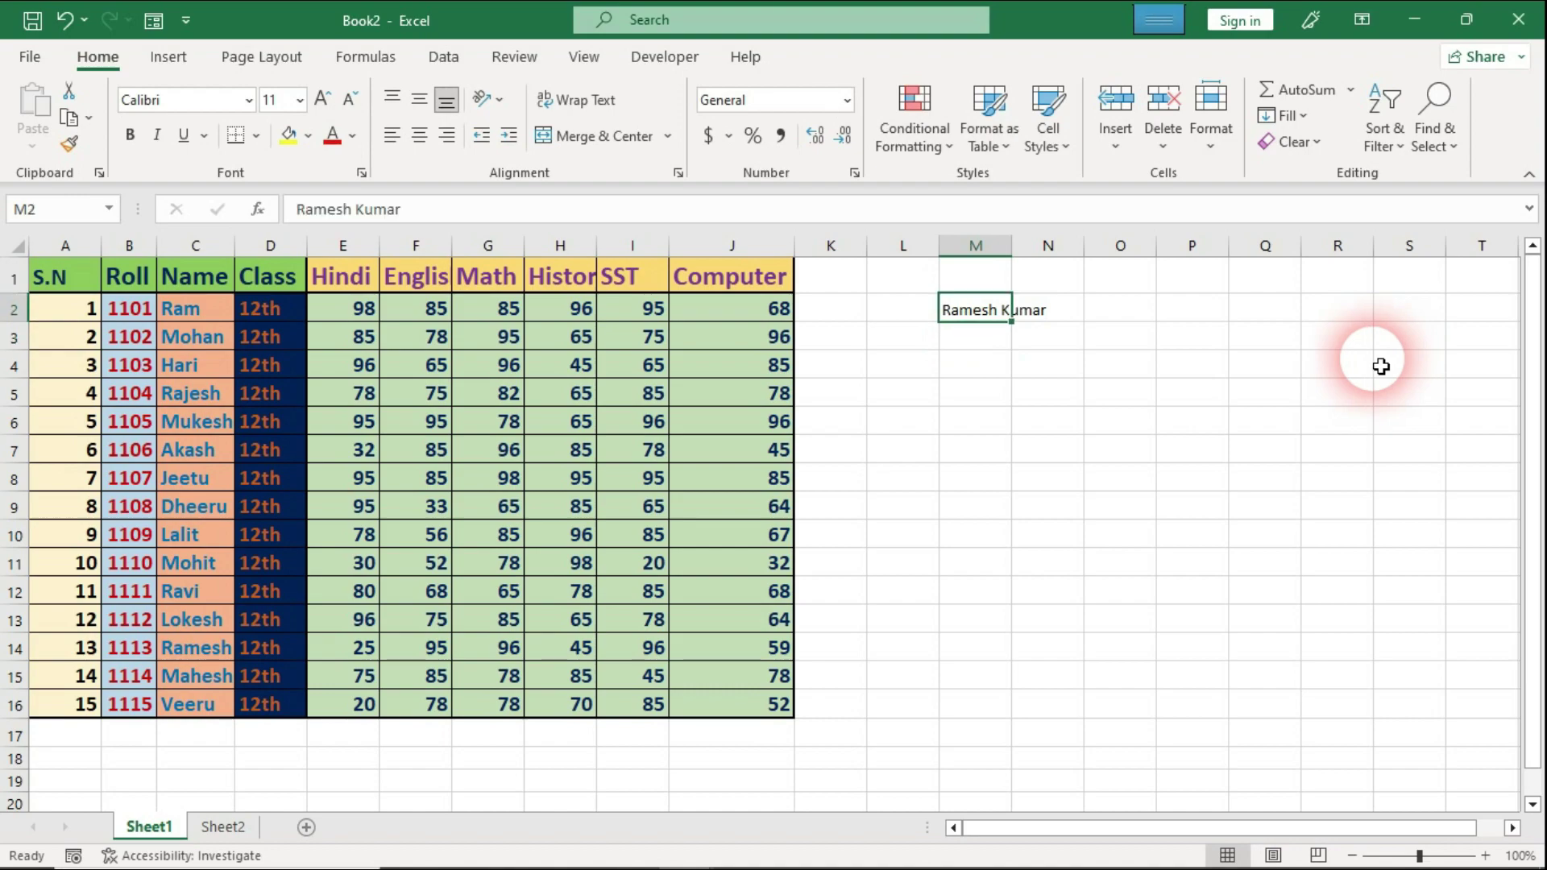
{"action": "left_click", "coordinate": [1213, 129]}
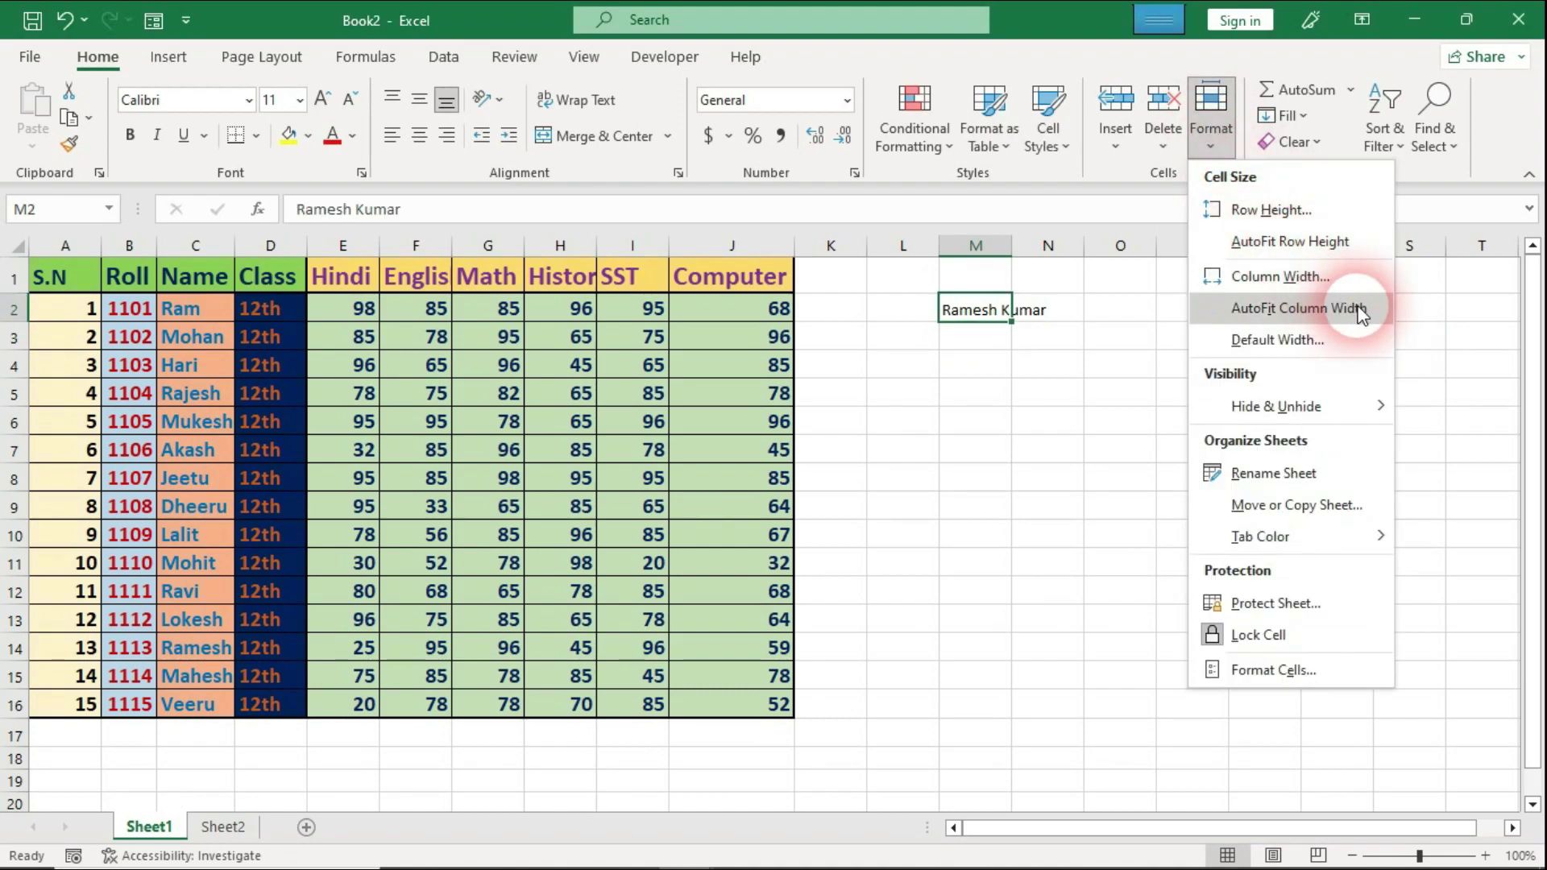
{"action": "left_click", "coordinate": [1381, 308]}
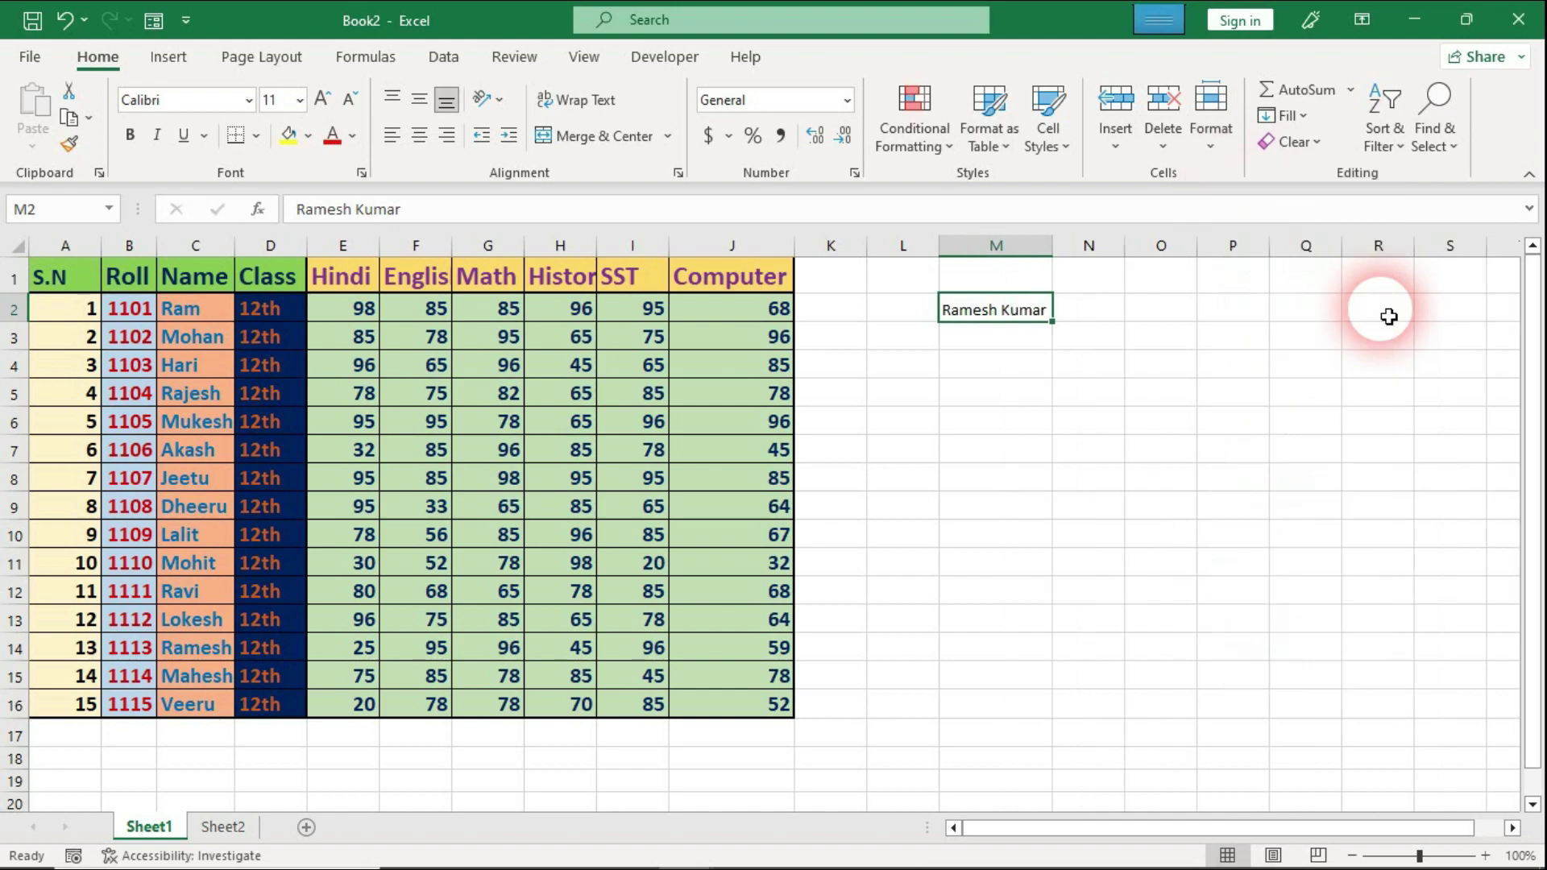
{"action": "left_click", "coordinate": [1044, 358]}
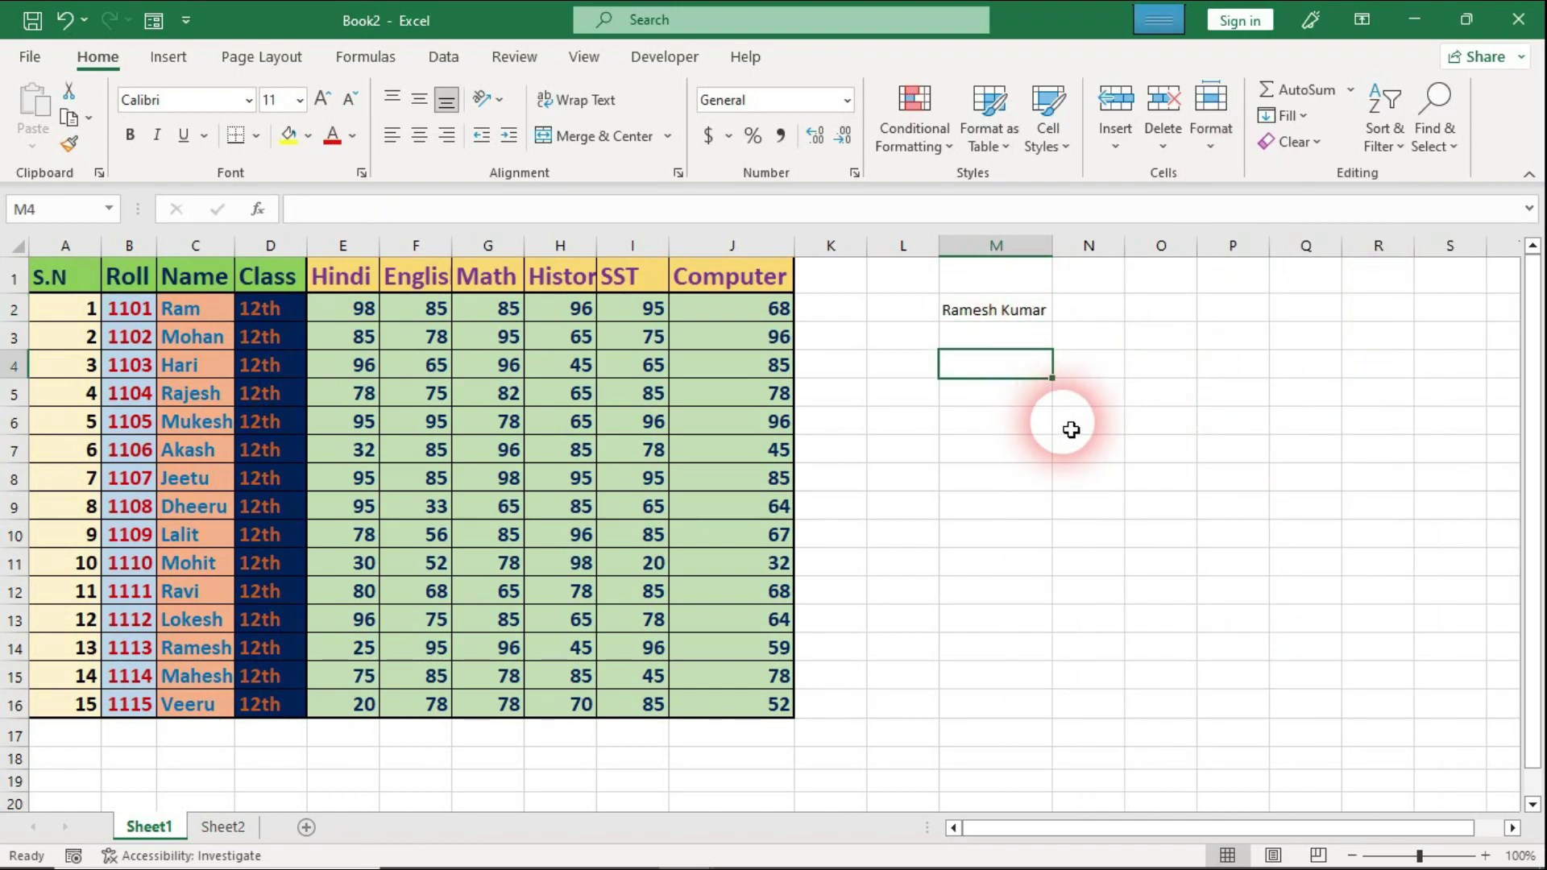
Enter a short name in O2 and AutoFit column O to it
{"action": "left_click", "coordinate": [1163, 320]}
{"action": "type", "text": "Ram"}
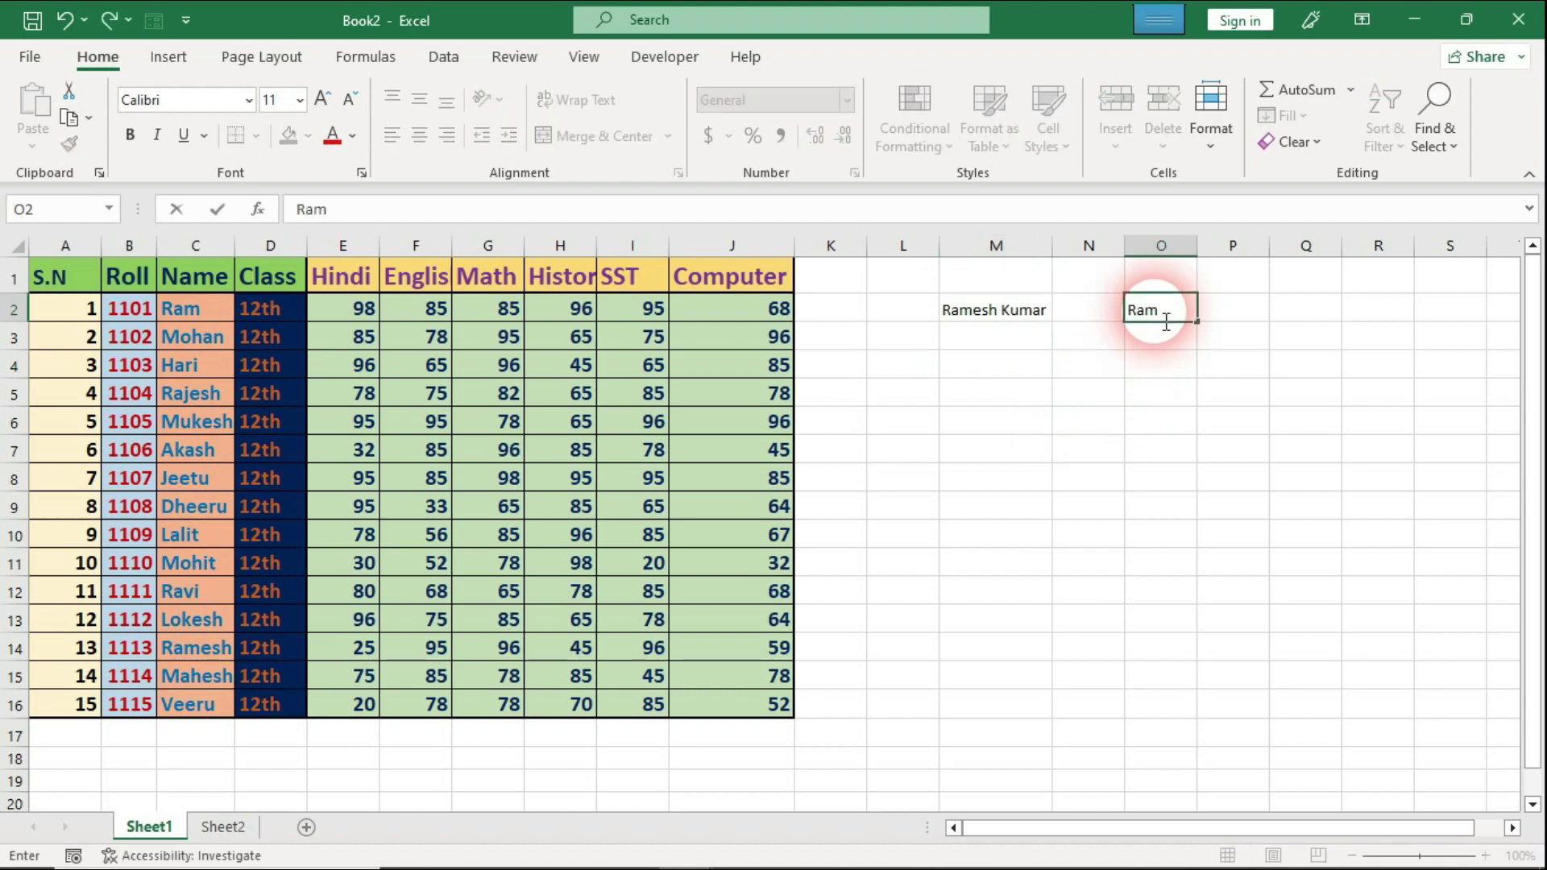
{"action": "left_click", "coordinate": [1166, 322]}
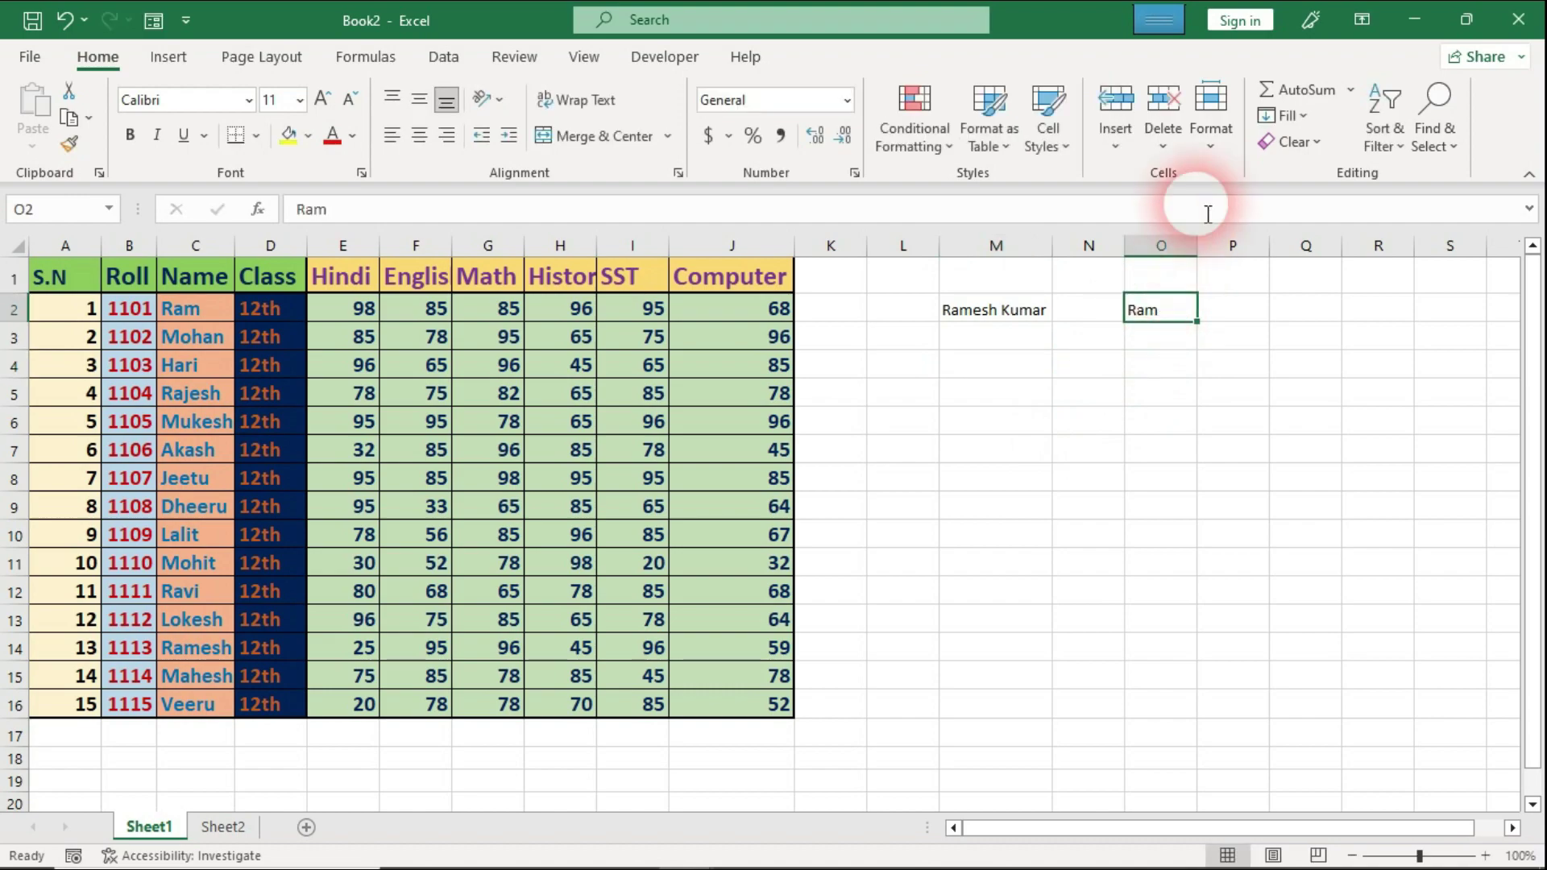
{"action": "left_click", "coordinate": [1215, 151]}
{"action": "left_click", "coordinate": [1371, 308]}
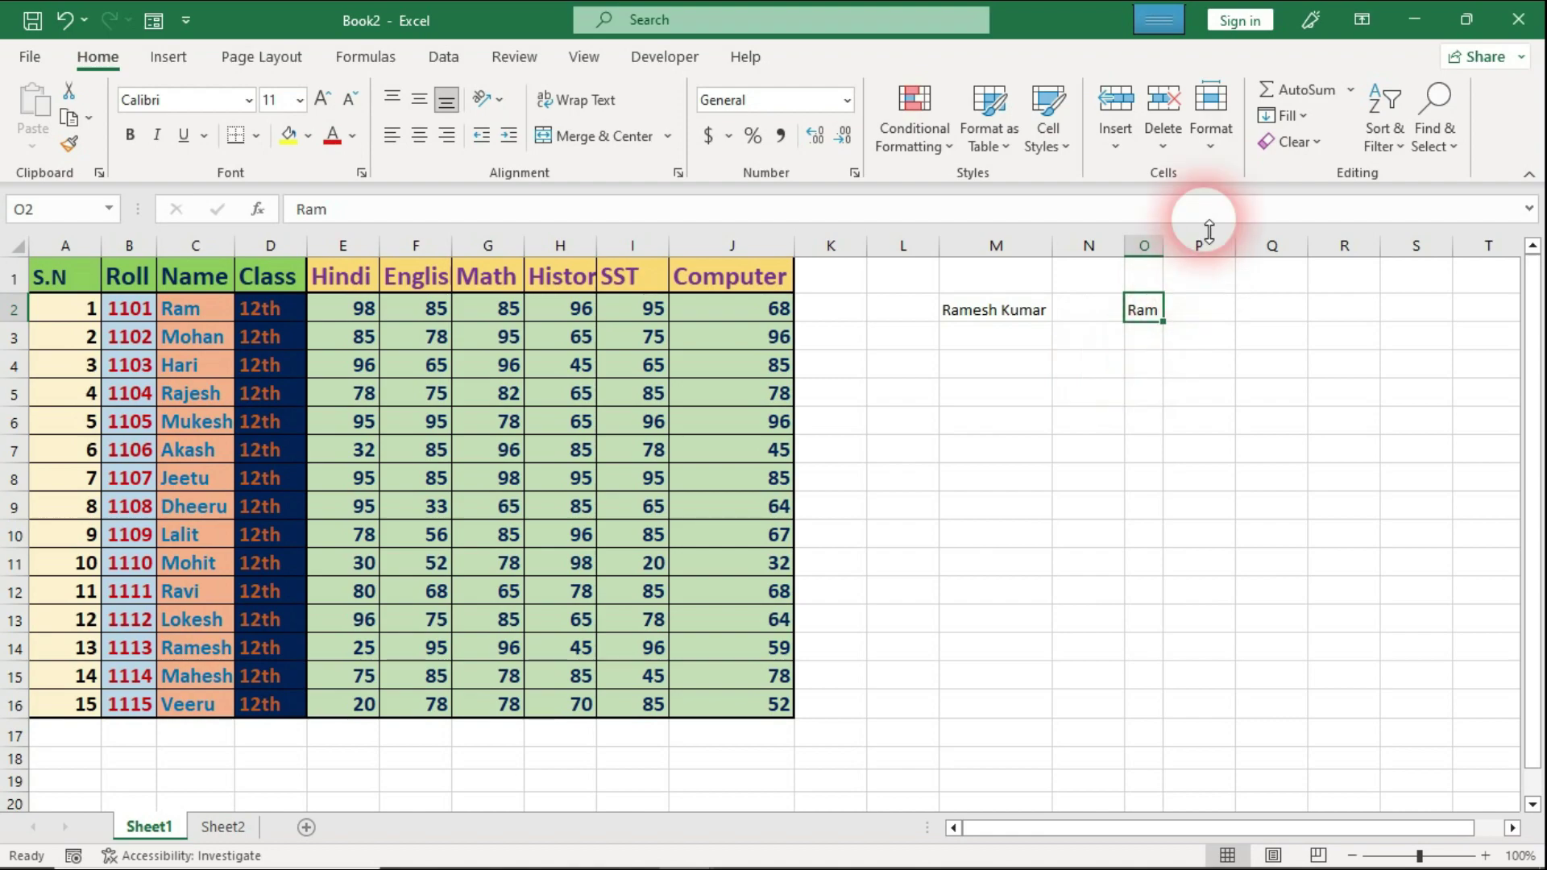
Check the sheet's Default Width and cancel without changing it
{"action": "left_click", "coordinate": [1211, 117]}
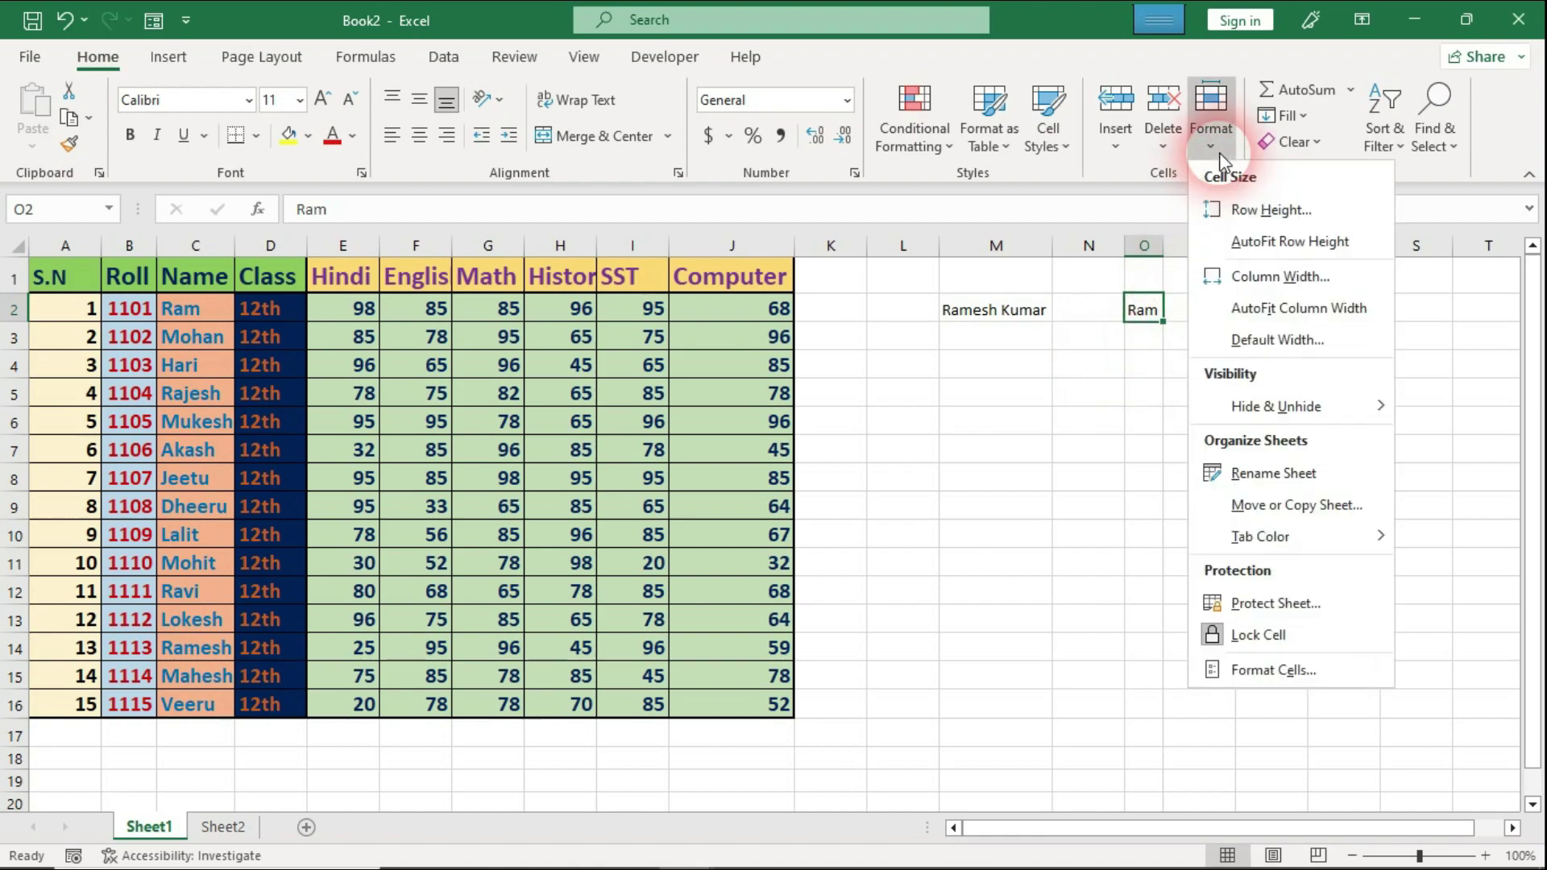
{"action": "left_click", "coordinate": [1351, 352]}
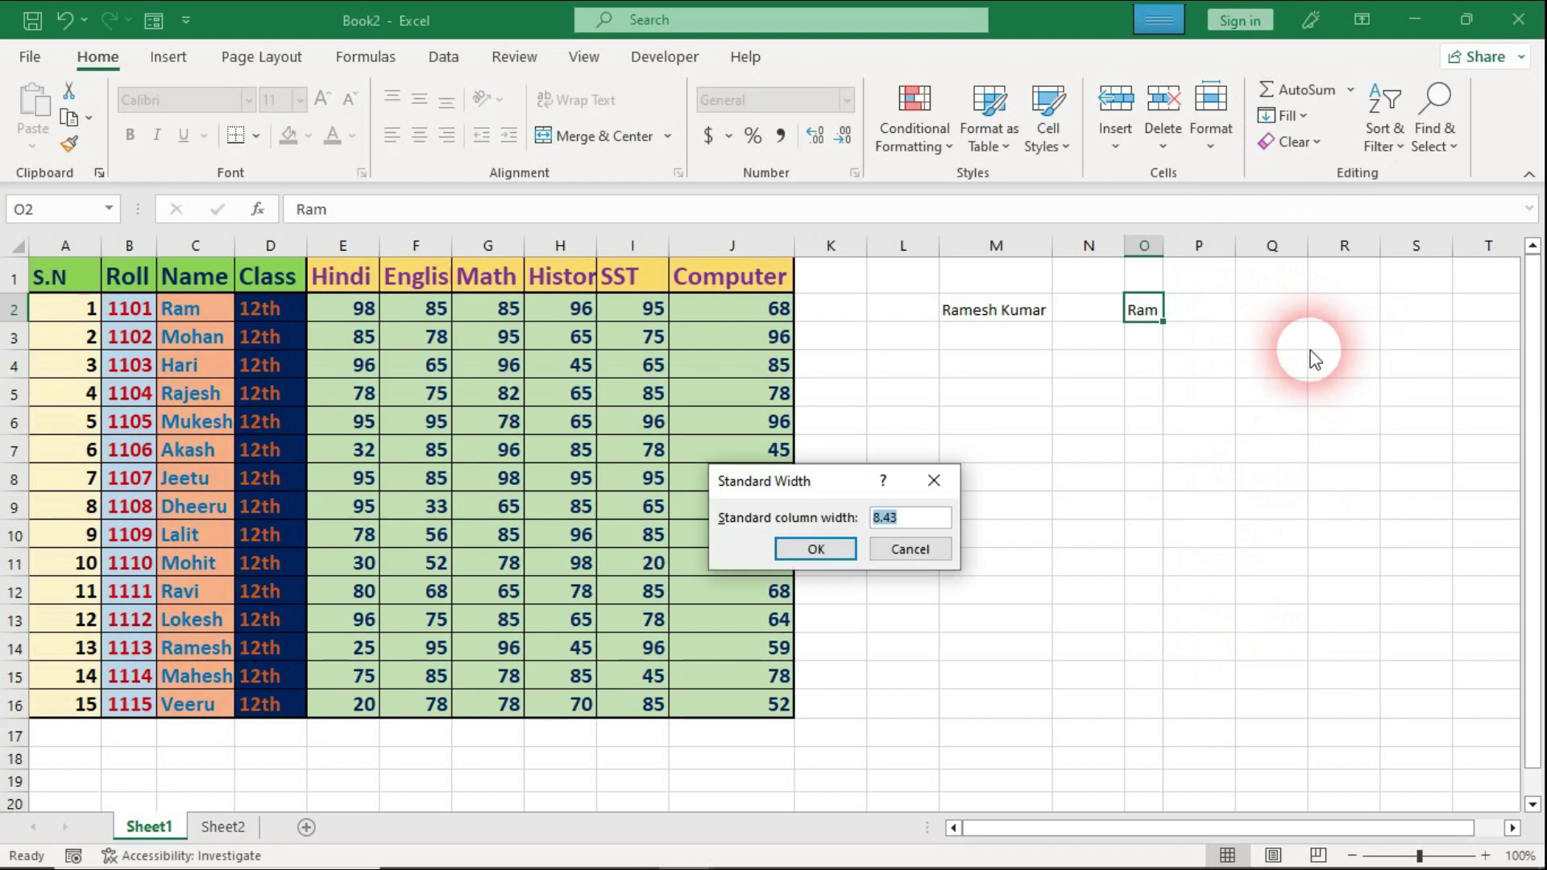
{"action": "mouse_move", "coordinate": [840, 499]}
{"action": "left_mouse_down"}
{"action": "mouse_move", "coordinate": [1009, 538]}
{"action": "mouse_move", "coordinate": [1084, 521]}
{"action": "left_mouse_up"}
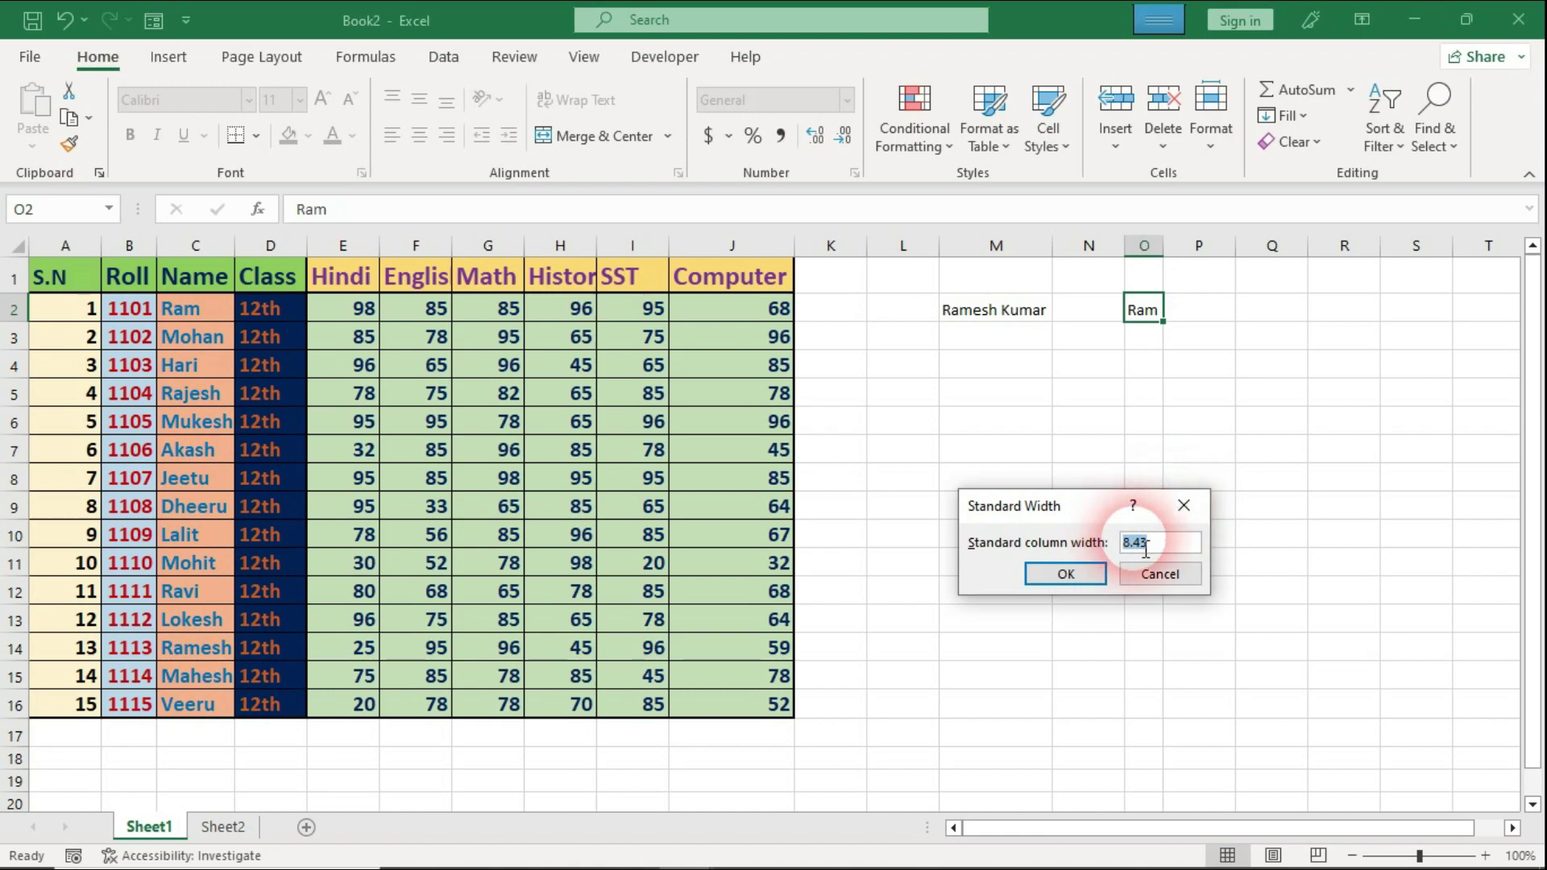
{"action": "left_click", "coordinate": [1184, 505]}
Set column O's width to 8.43
{"action": "left_click", "coordinate": [1231, 153]}
{"action": "left_click", "coordinate": [1329, 294]}
{"action": "type", "text": "8.4"}
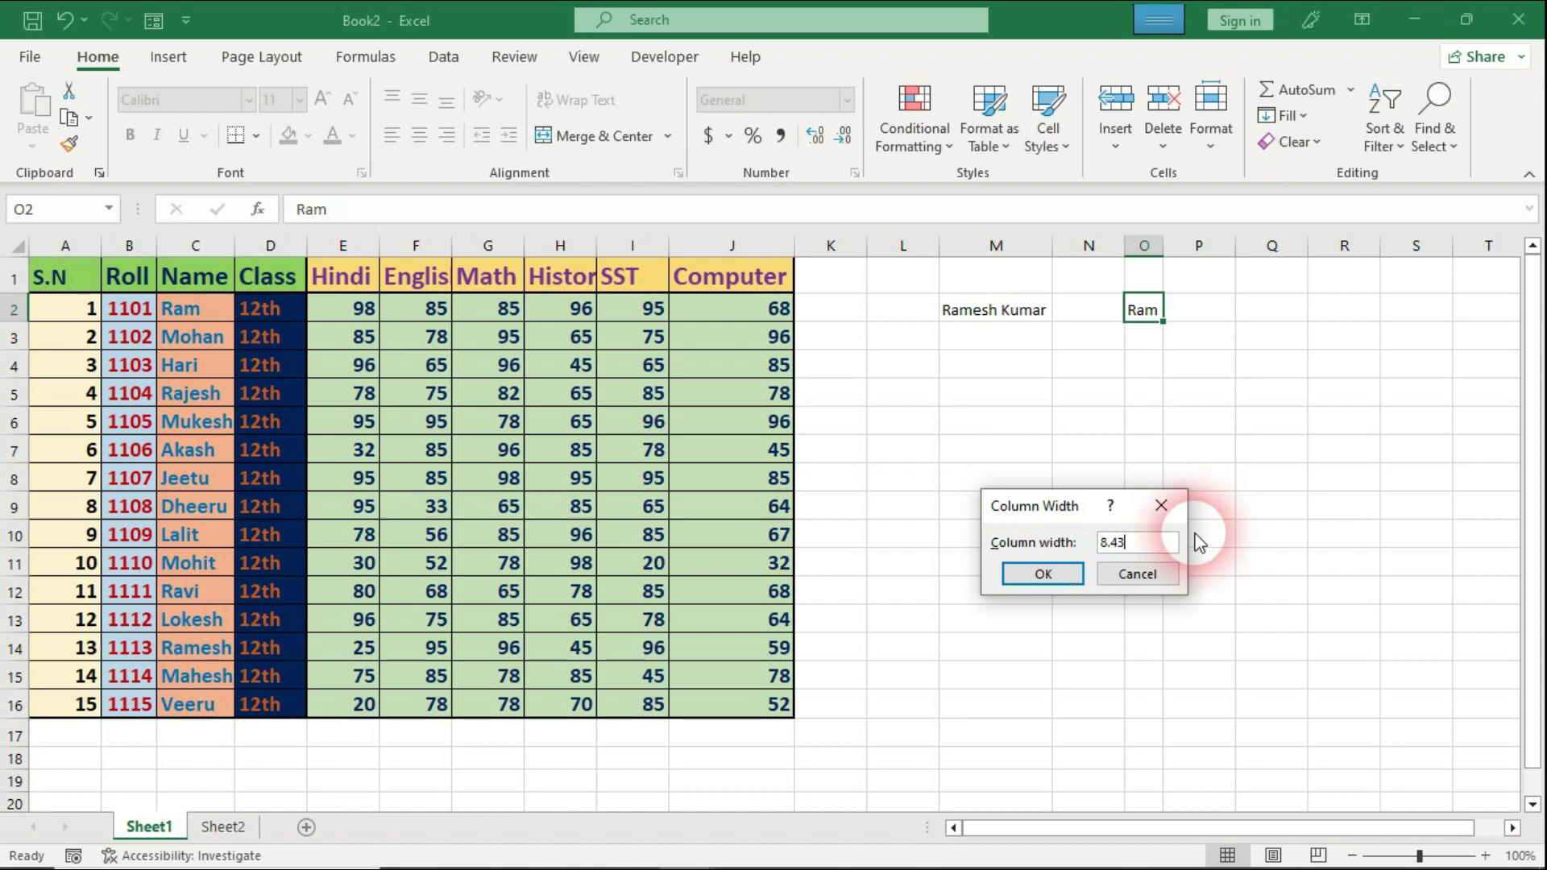
{"action": "type", "text": "3"}
{"action": "left_click", "coordinate": [1043, 573]}
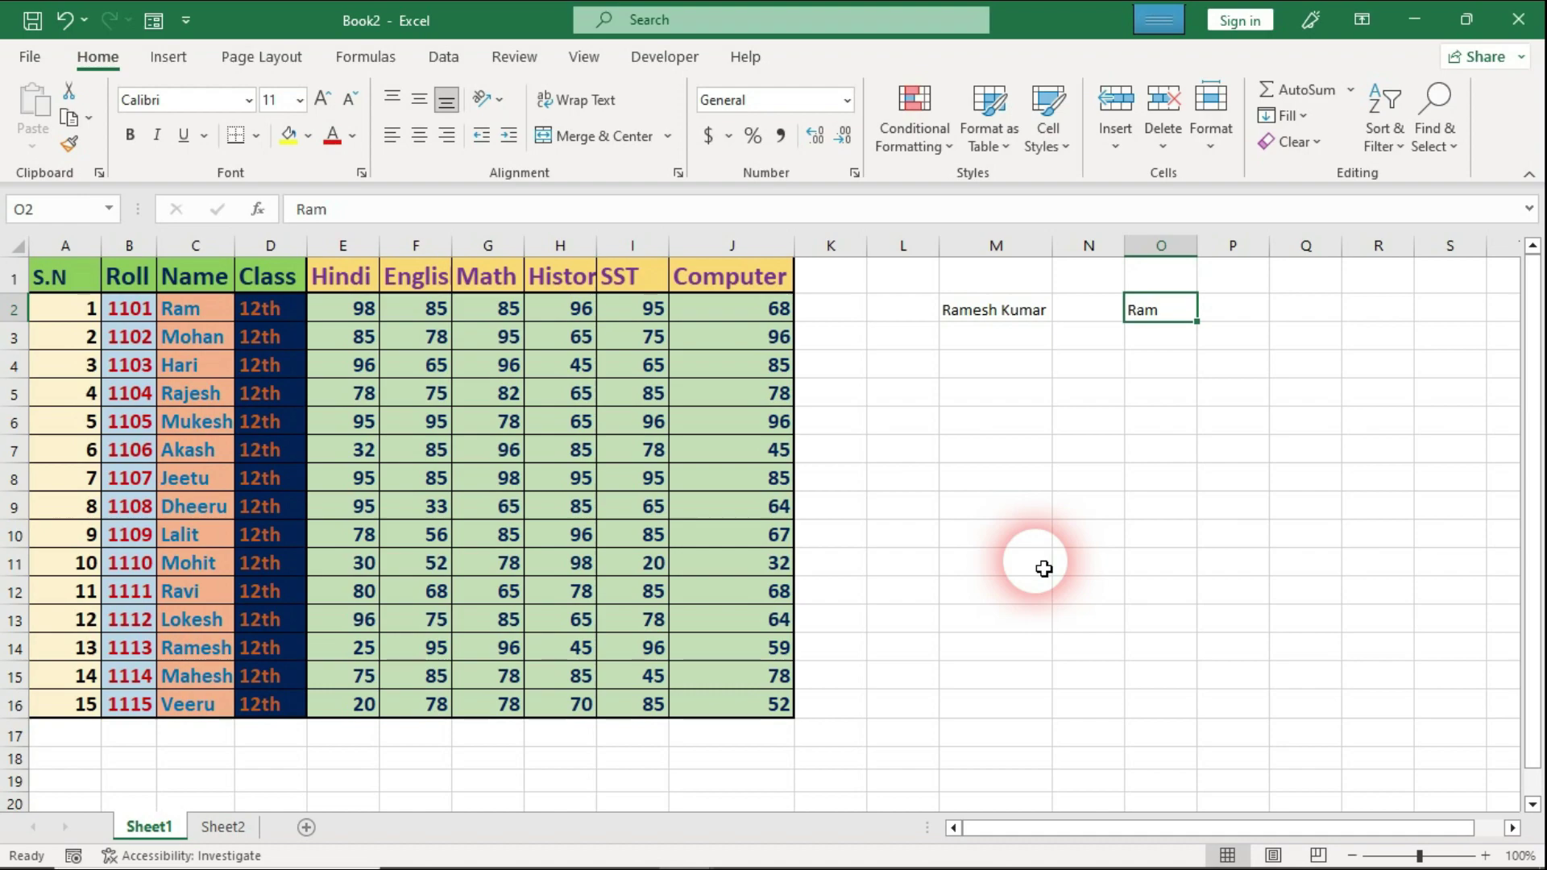
{"action": "left_click", "coordinate": [1210, 129]}
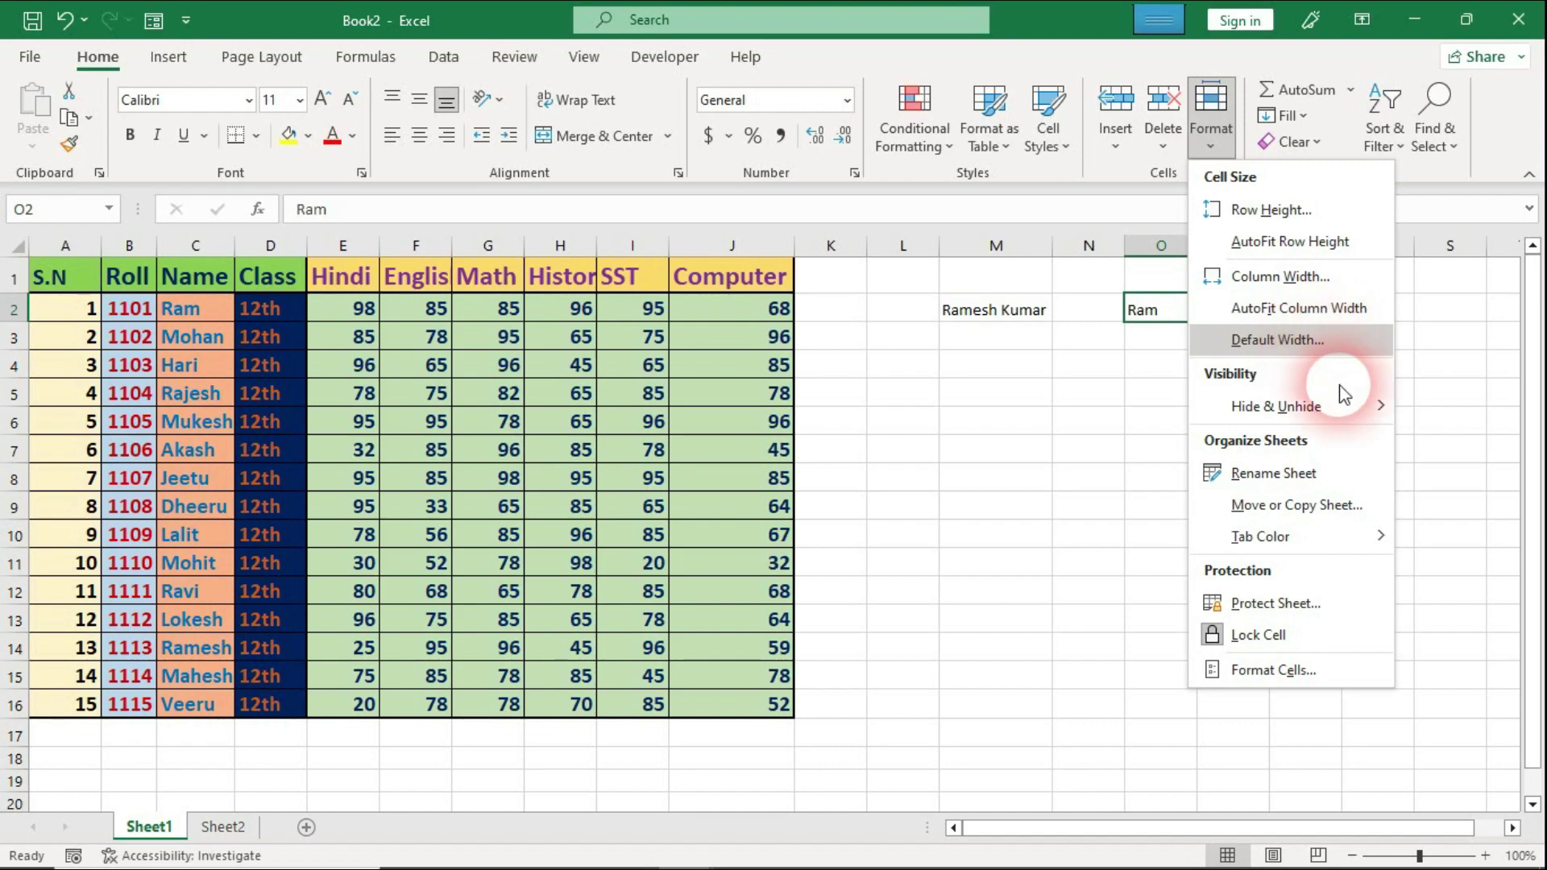
{"action": "mouse_move", "coordinate": [1276, 406]}
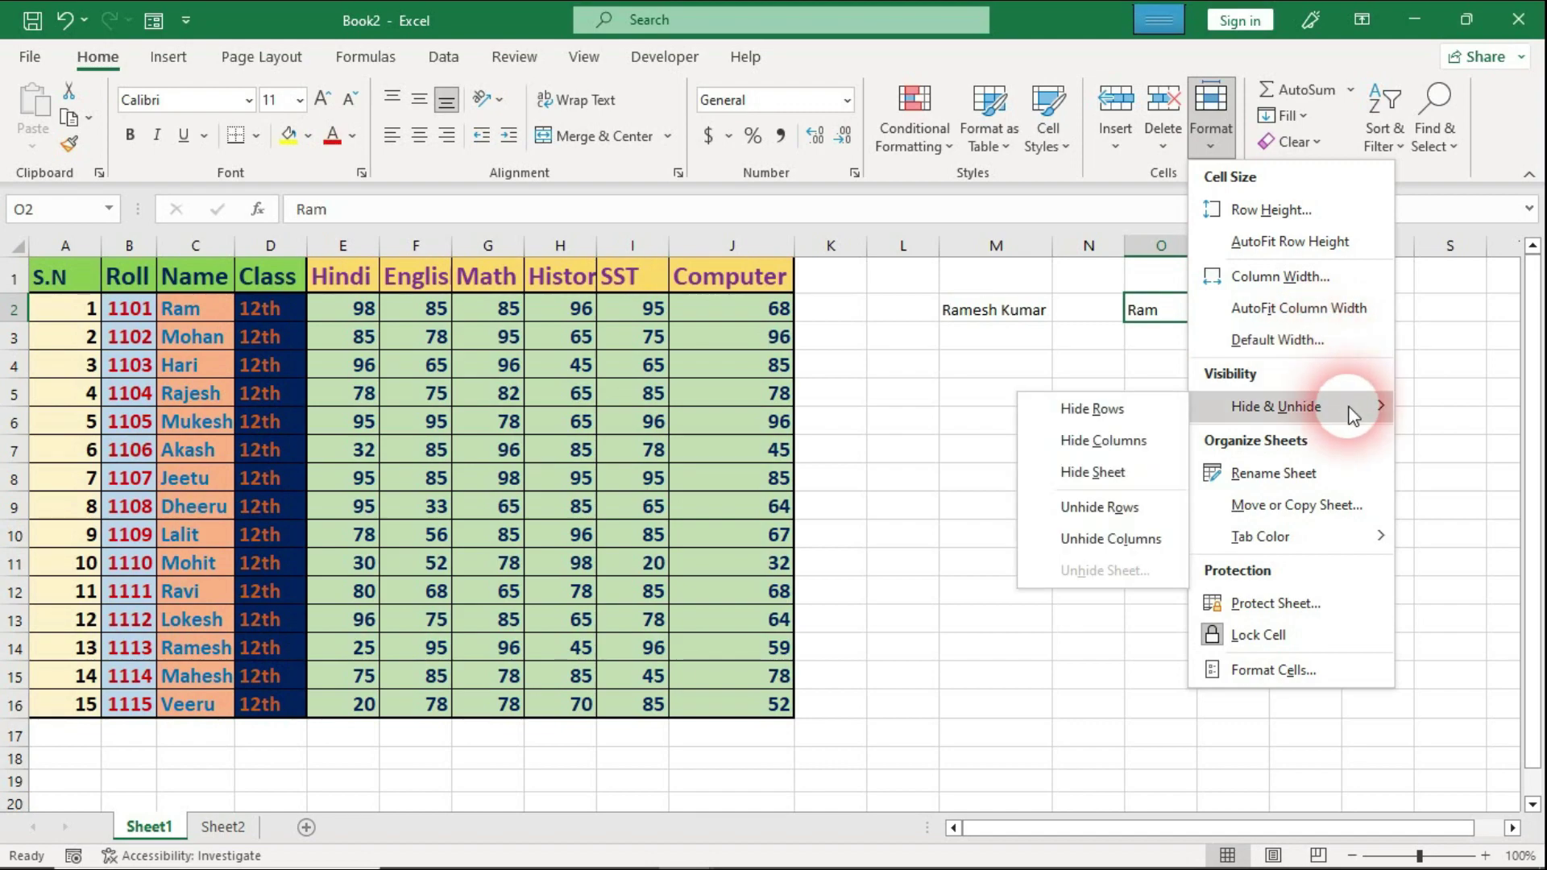
{"action": "left_click", "coordinate": [761, 415]}
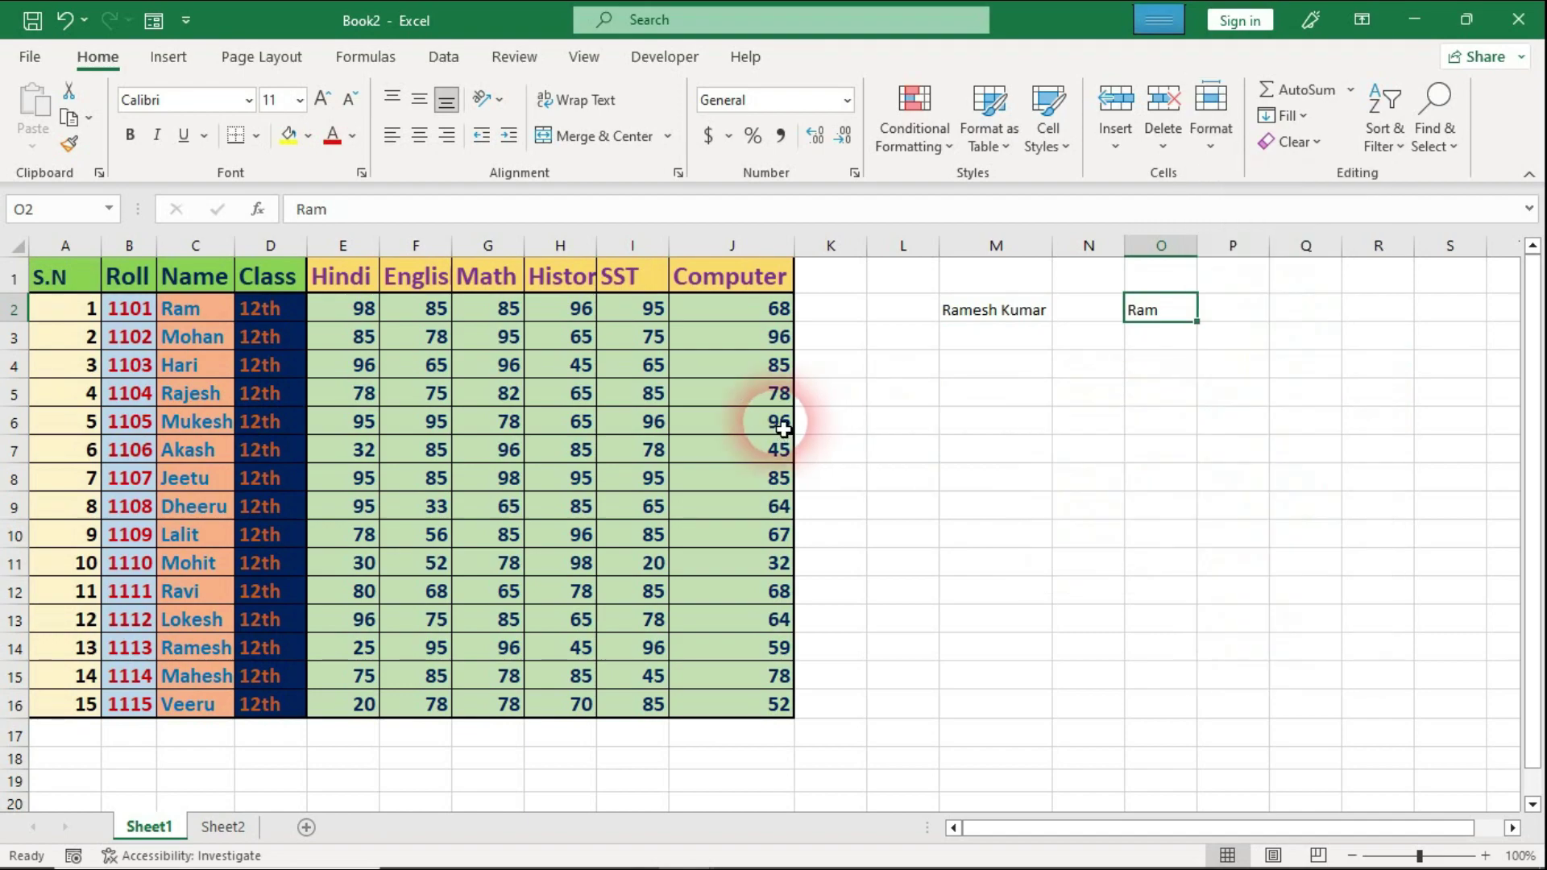
{"action": "left_click", "coordinate": [133, 423]}
{"action": "left_click_drag", "start_coordinate": [77, 367], "coordinate": [71, 531]}
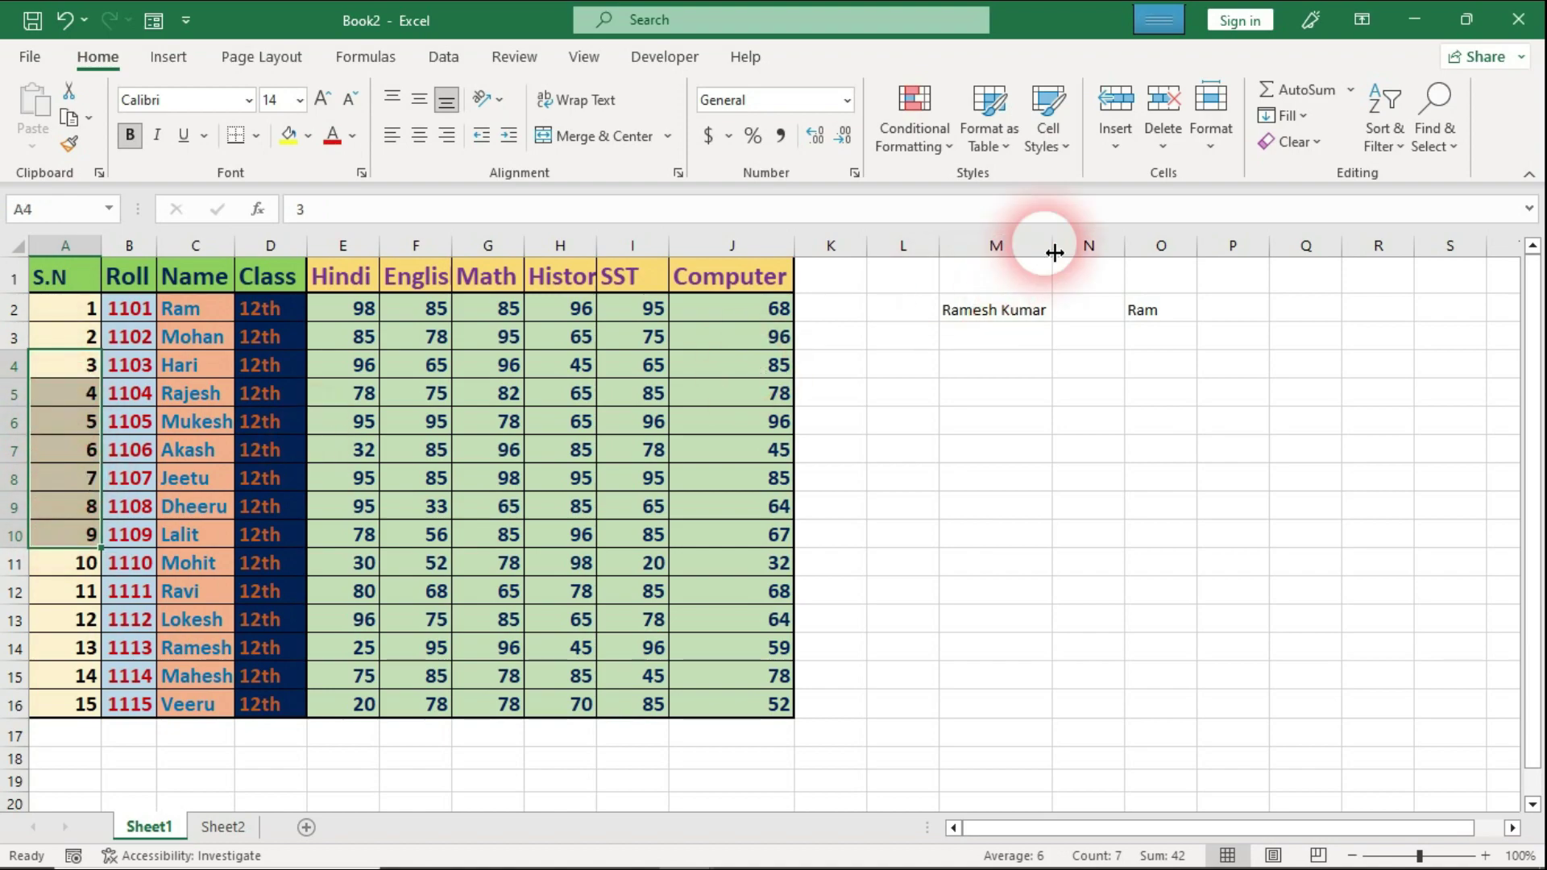
{"action": "left_click", "coordinate": [1211, 151]}
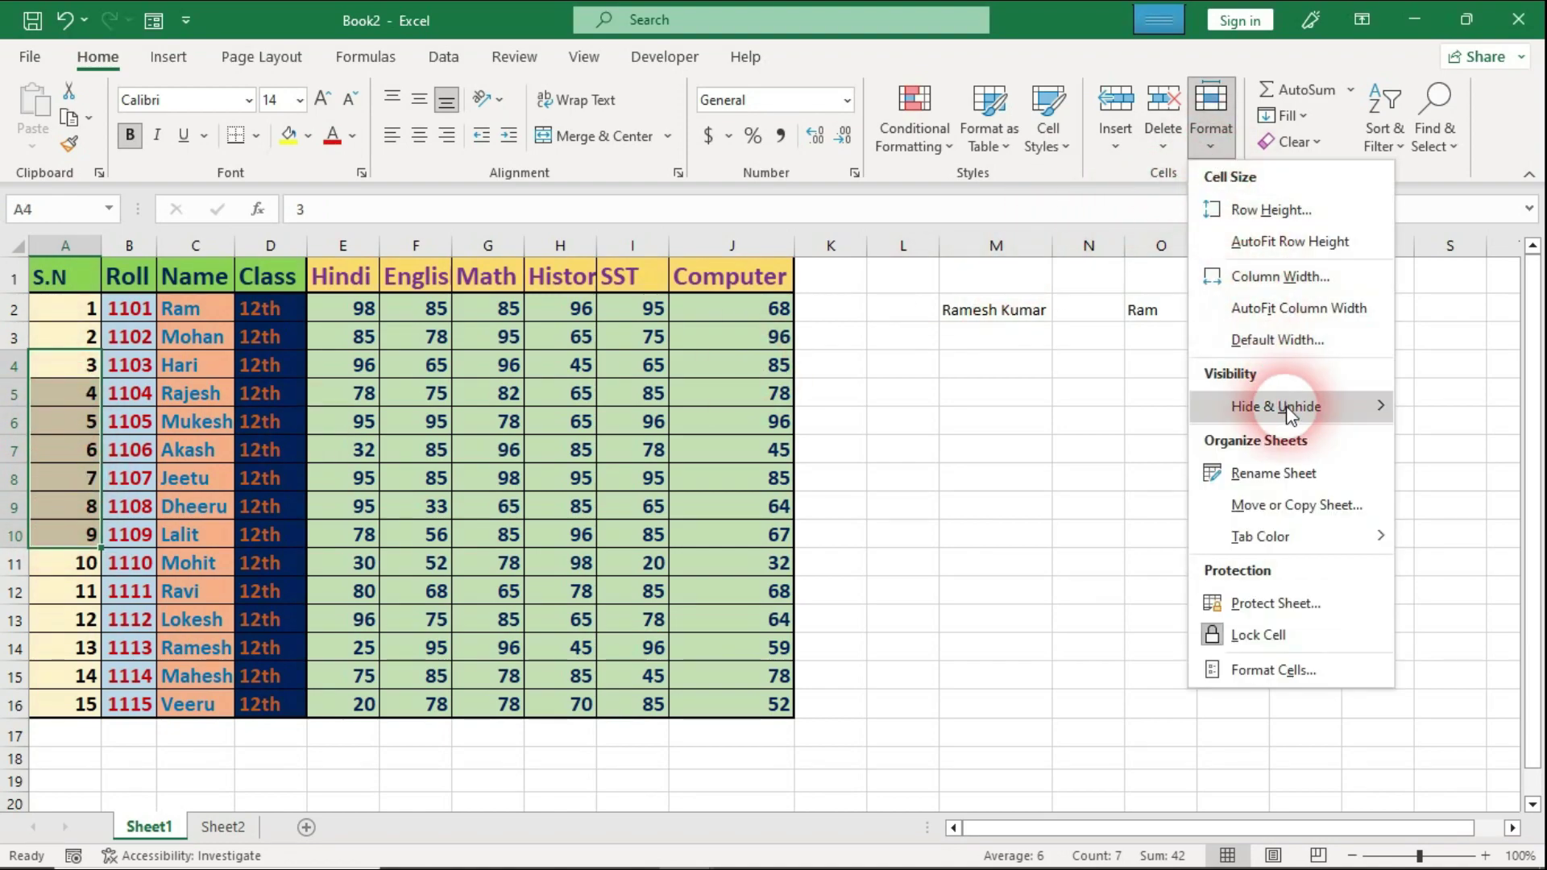
{"action": "mouse_move", "coordinate": [1288, 406]}
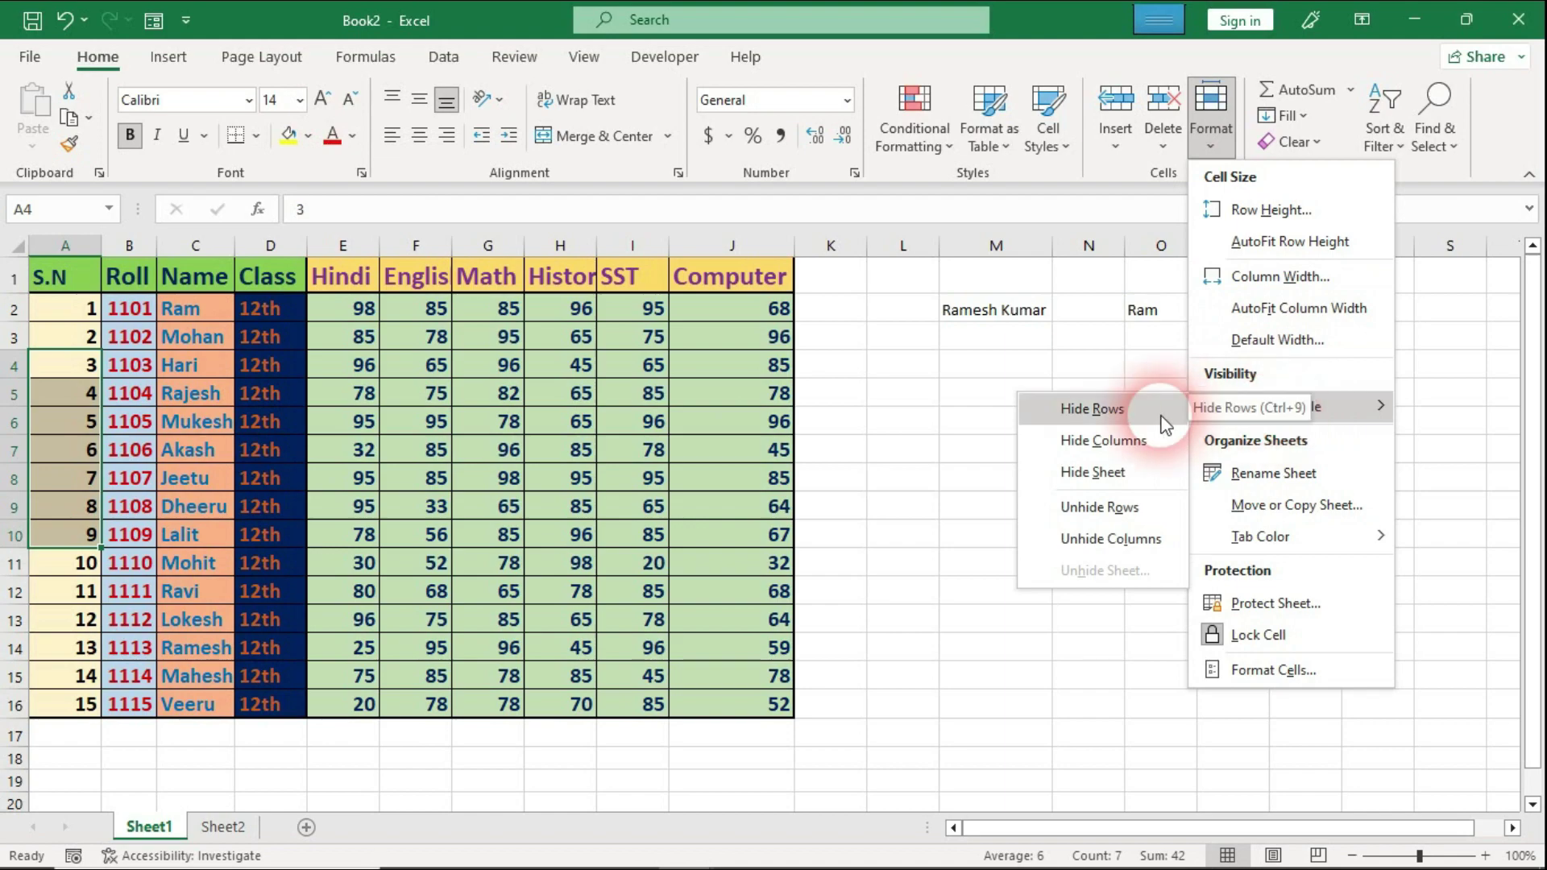
{"action": "left_click", "coordinate": [1165, 425]}
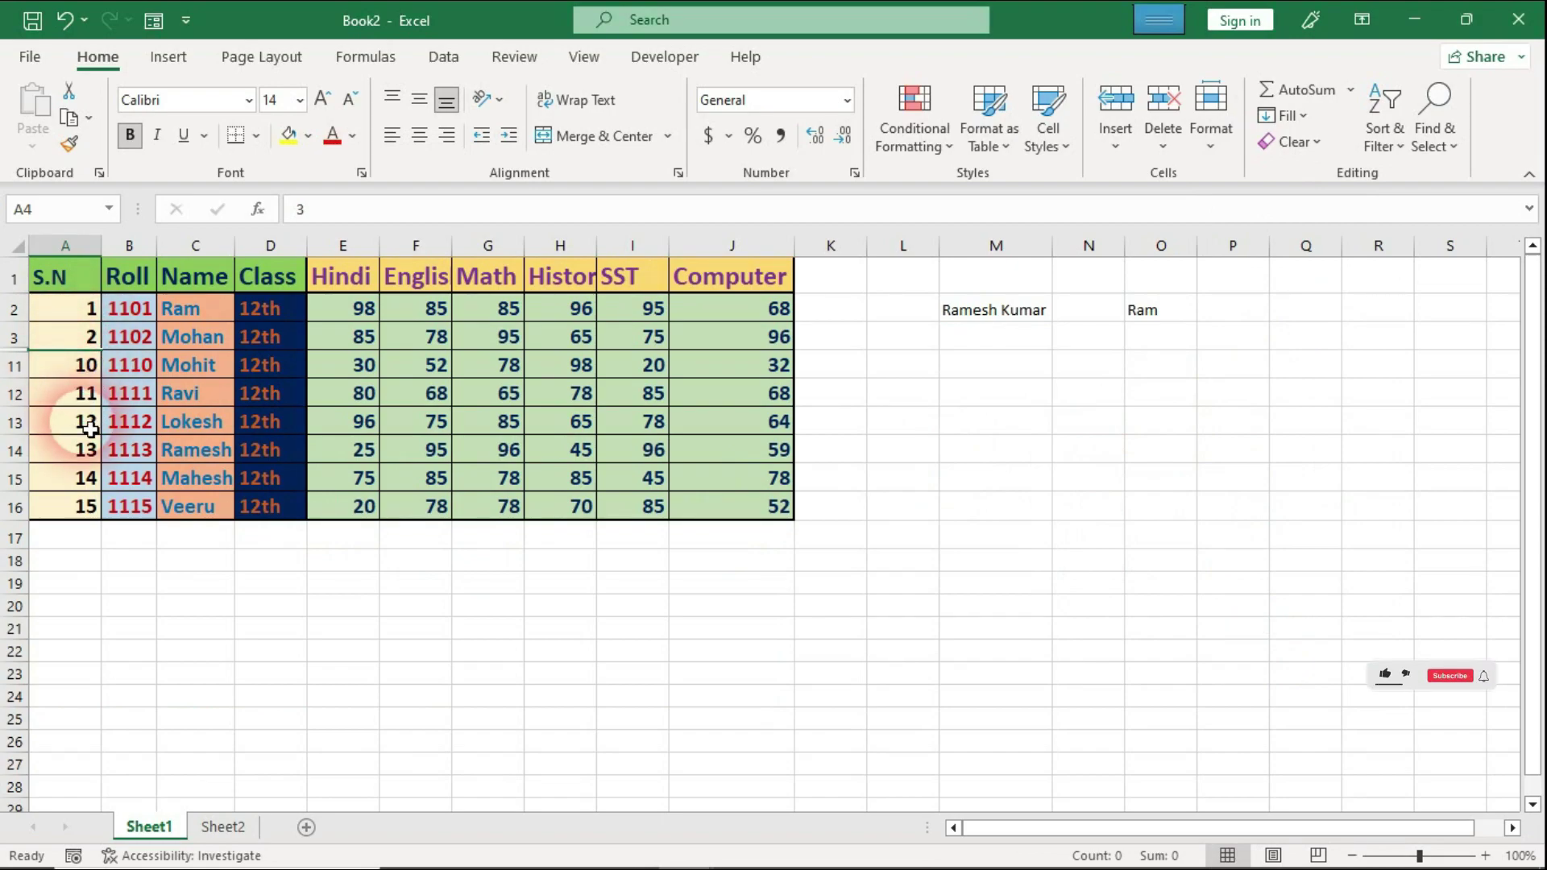
{"action": "left_click", "coordinate": [1211, 143]}
{"action": "mouse_move", "coordinate": [1276, 406]}
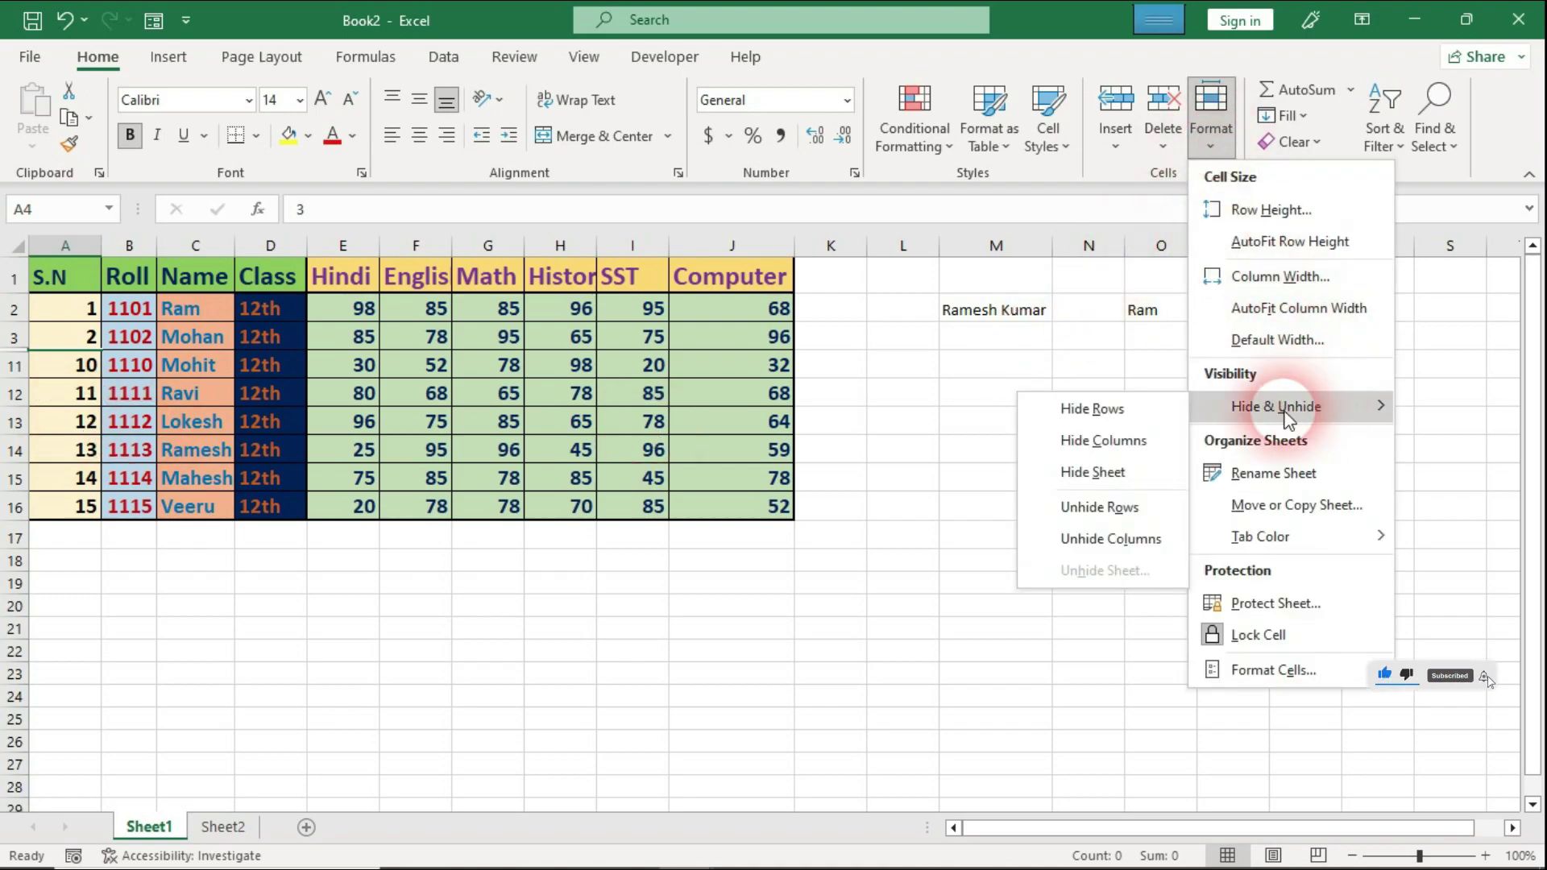
{"action": "left_click", "coordinate": [1139, 509]}
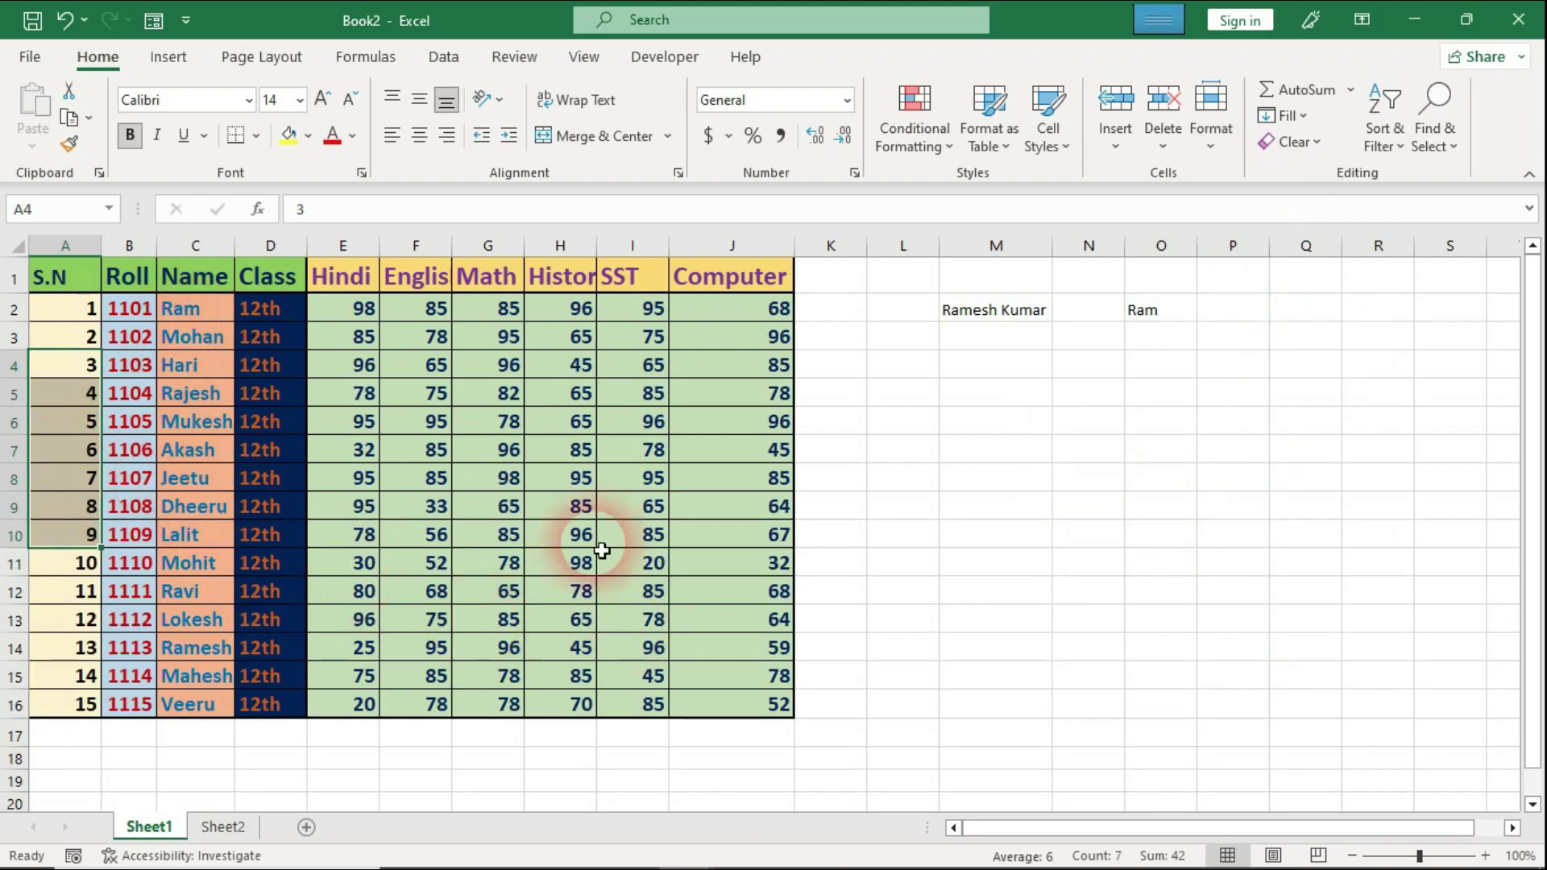
{"action": "left_click", "coordinate": [1211, 113]}
{"action": "mouse_move", "coordinate": [1276, 406]}
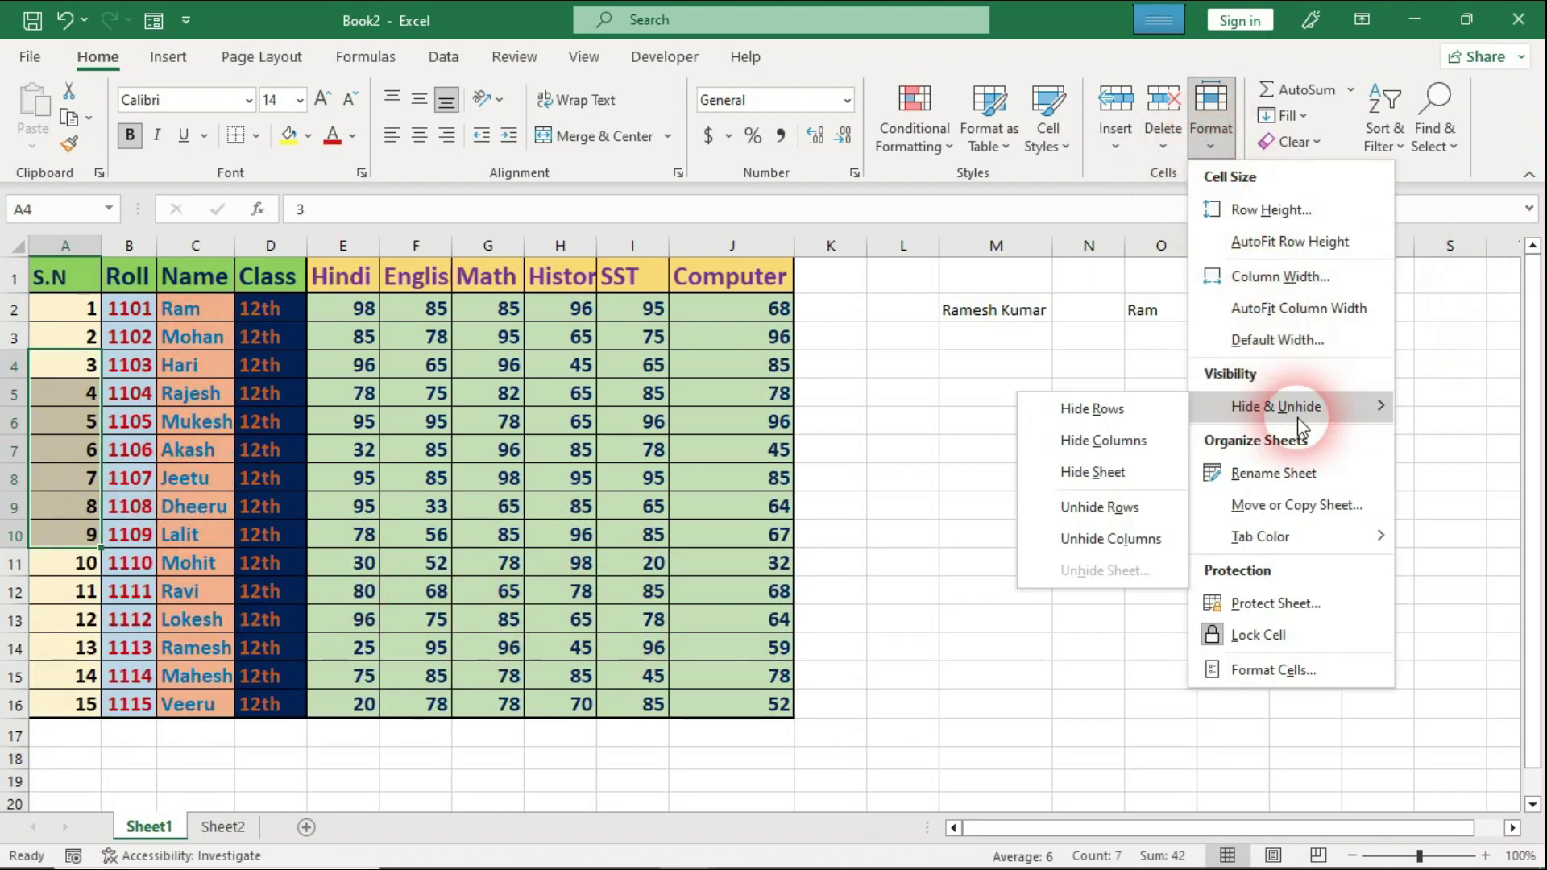
{"action": "left_click", "coordinate": [57, 379]}
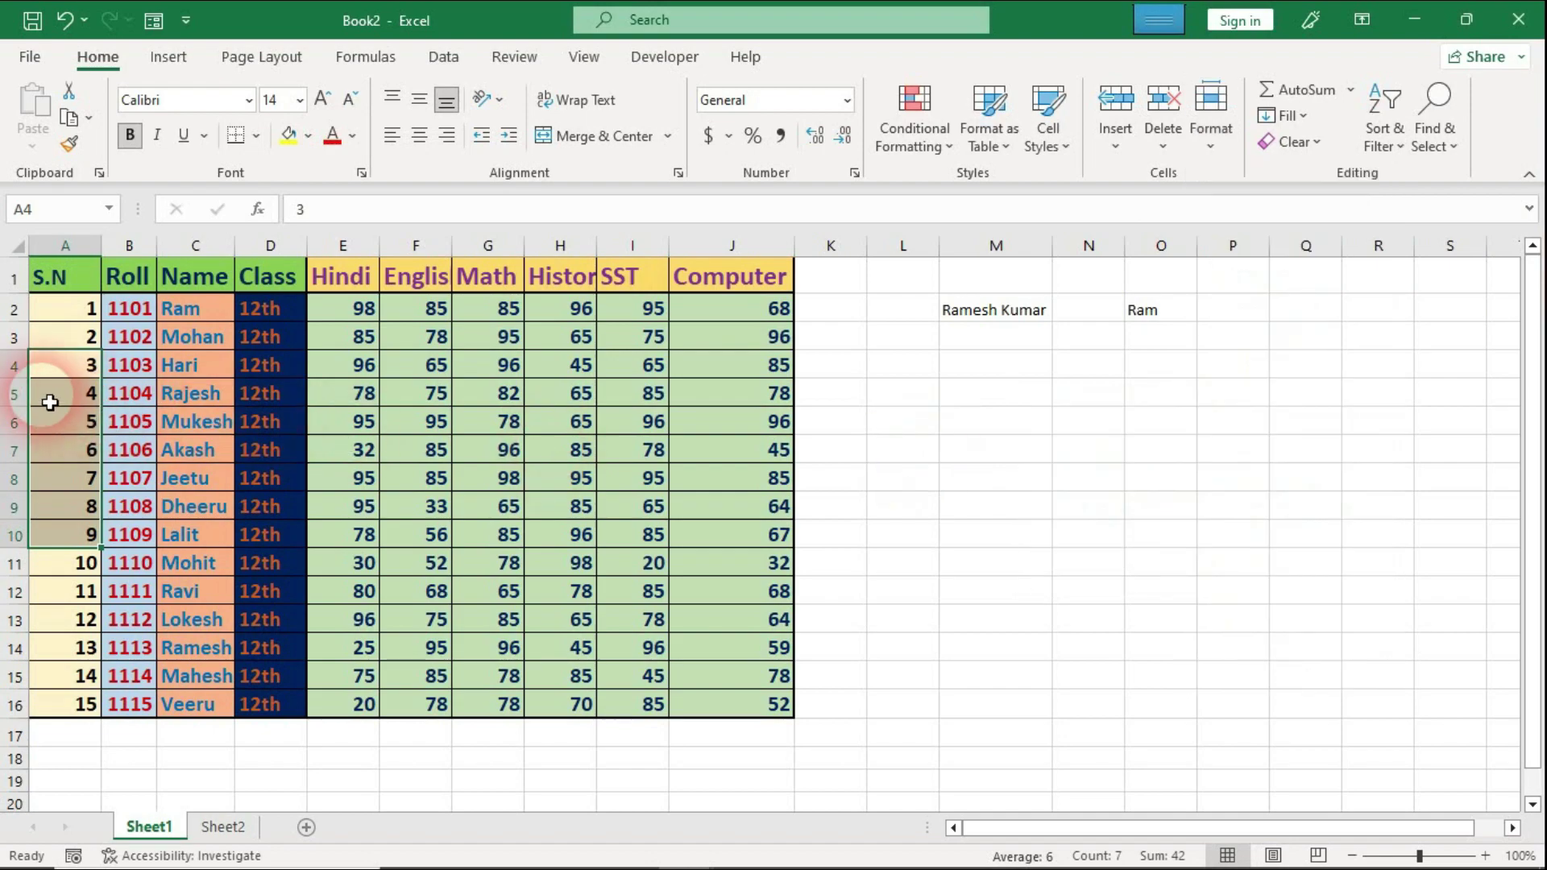
{"action": "left_click_drag", "start_coordinate": [62, 378], "coordinate": [414, 419]}
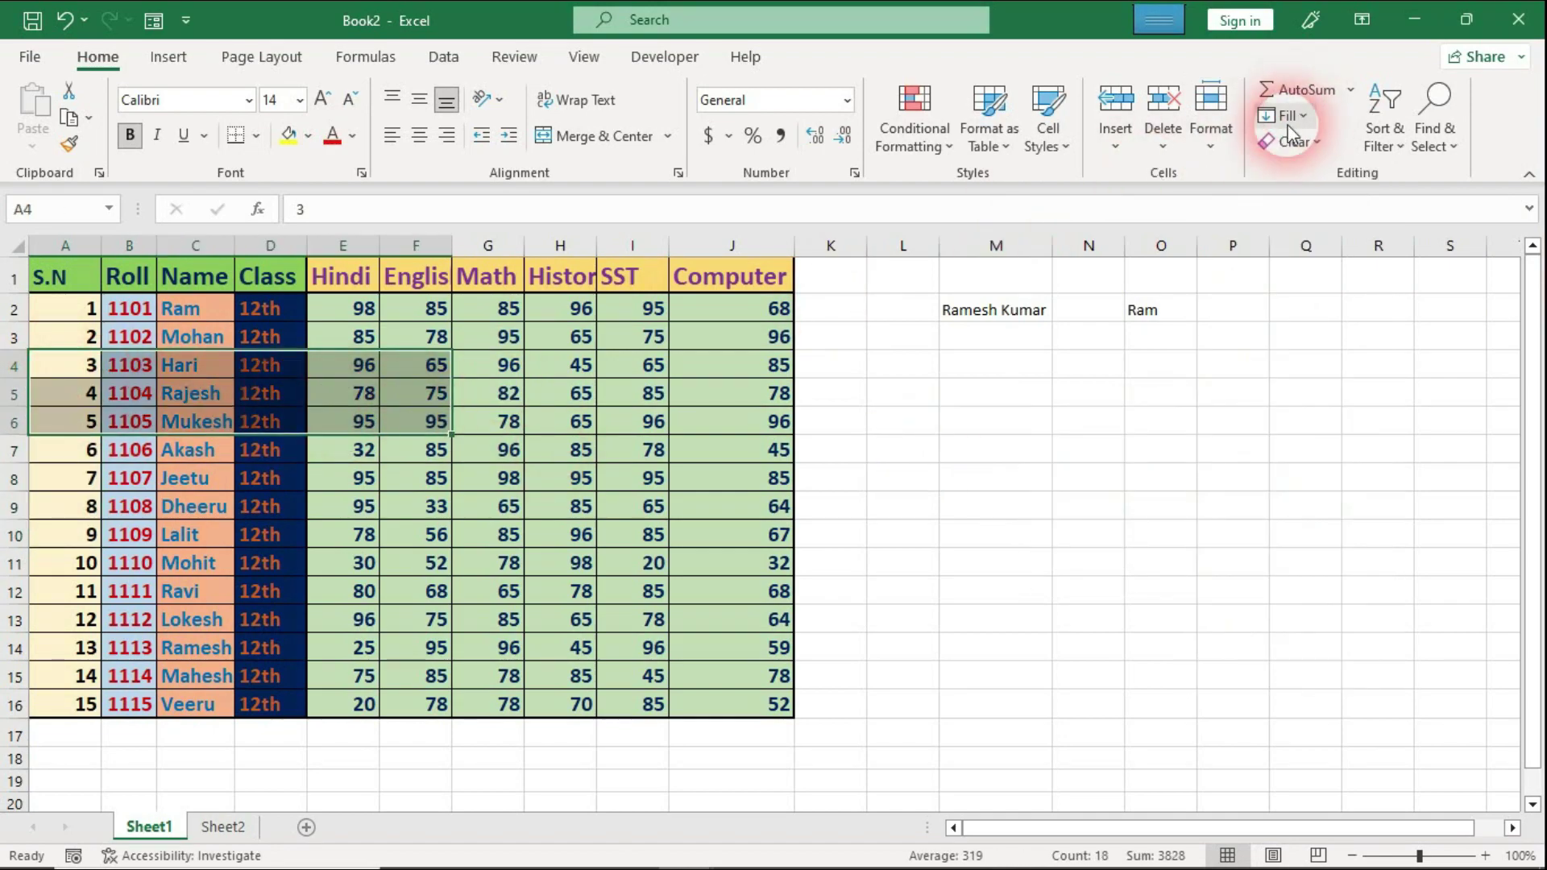
{"action": "left_click", "coordinate": [1211, 141]}
{"action": "mouse_move", "coordinate": [1277, 407]}
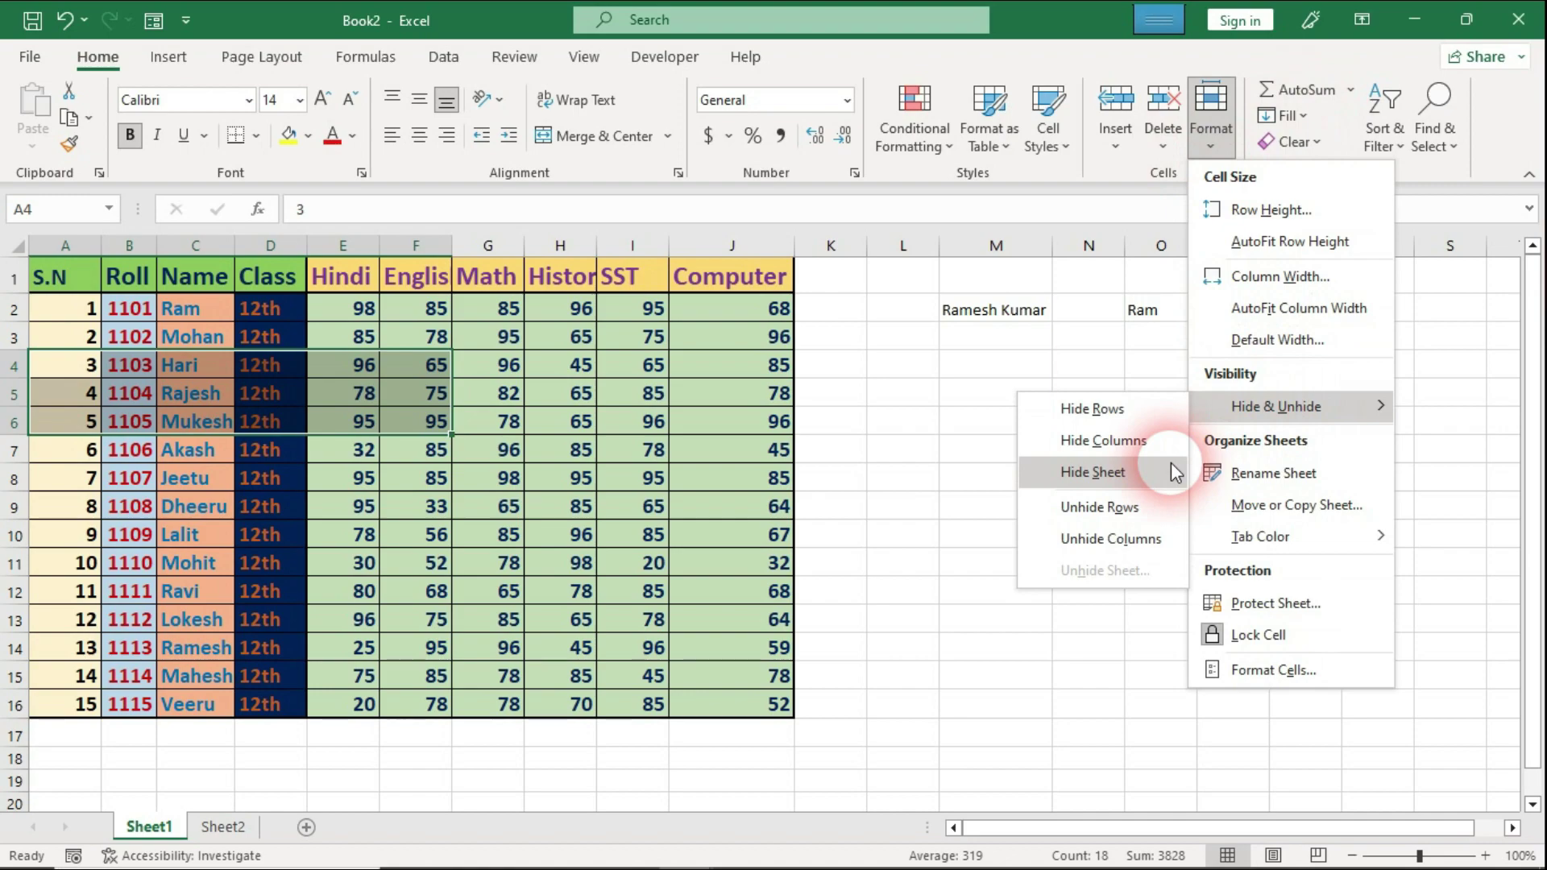
{"action": "left_click", "coordinate": [1168, 456]}
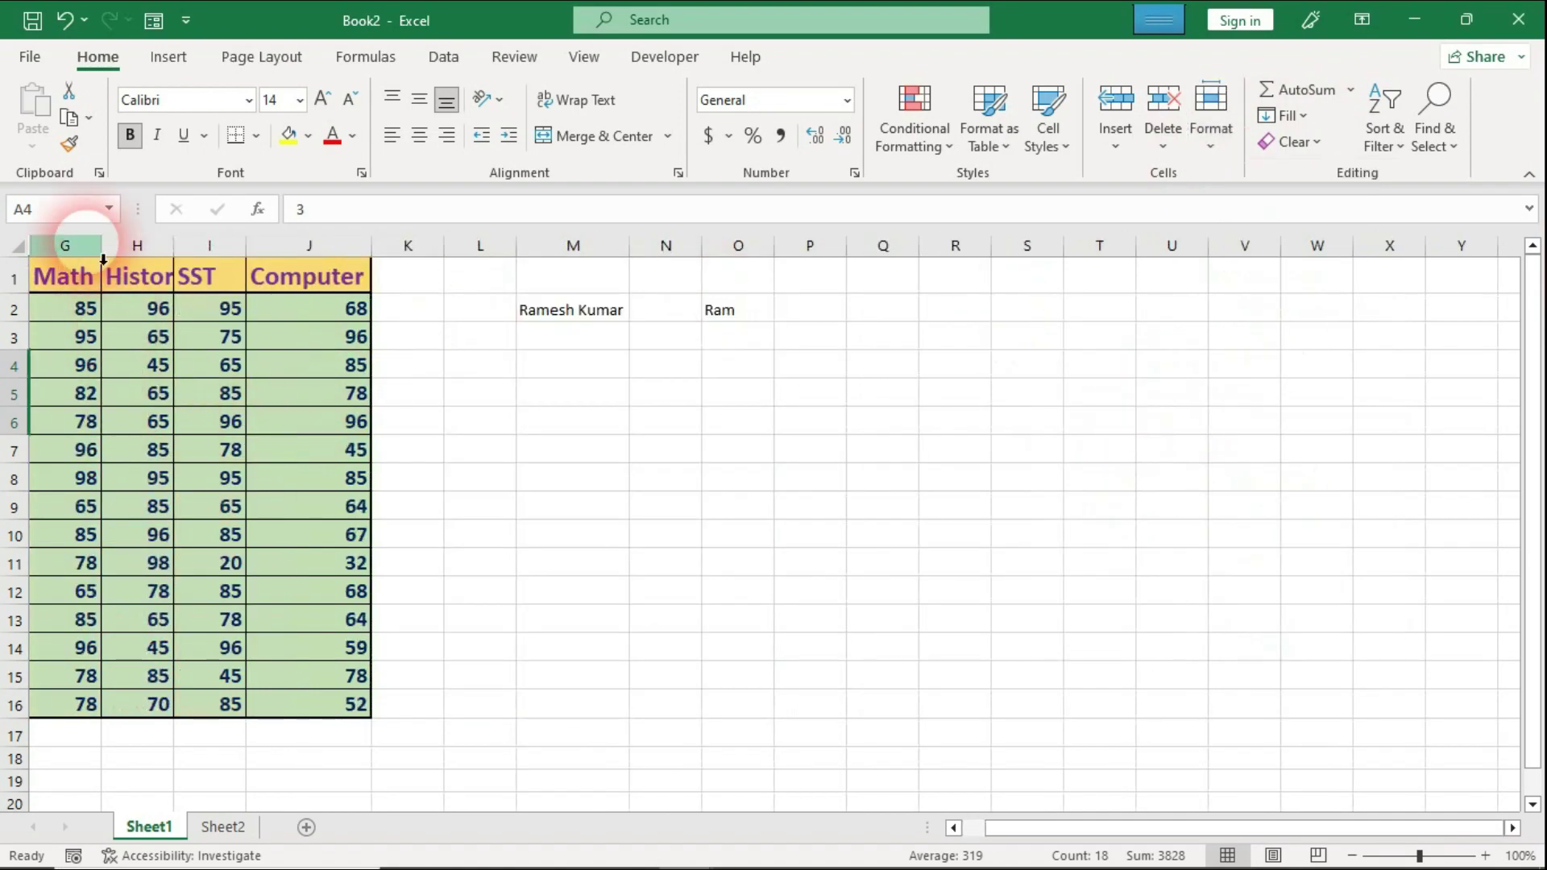
{"action": "left_click", "coordinate": [1217, 145]}
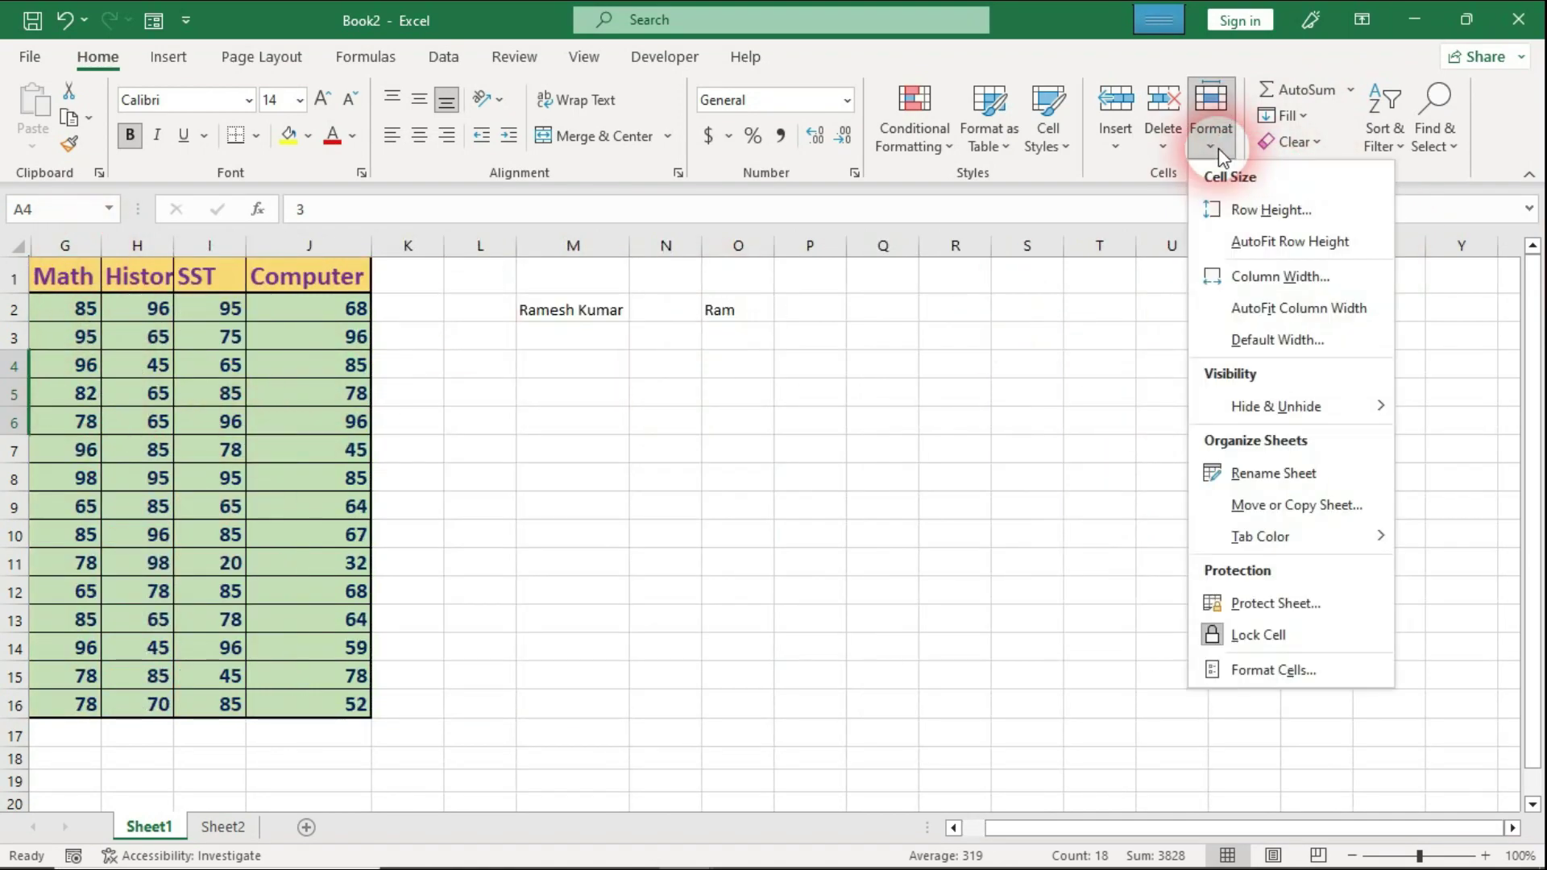
{"action": "mouse_move", "coordinate": [1276, 406]}
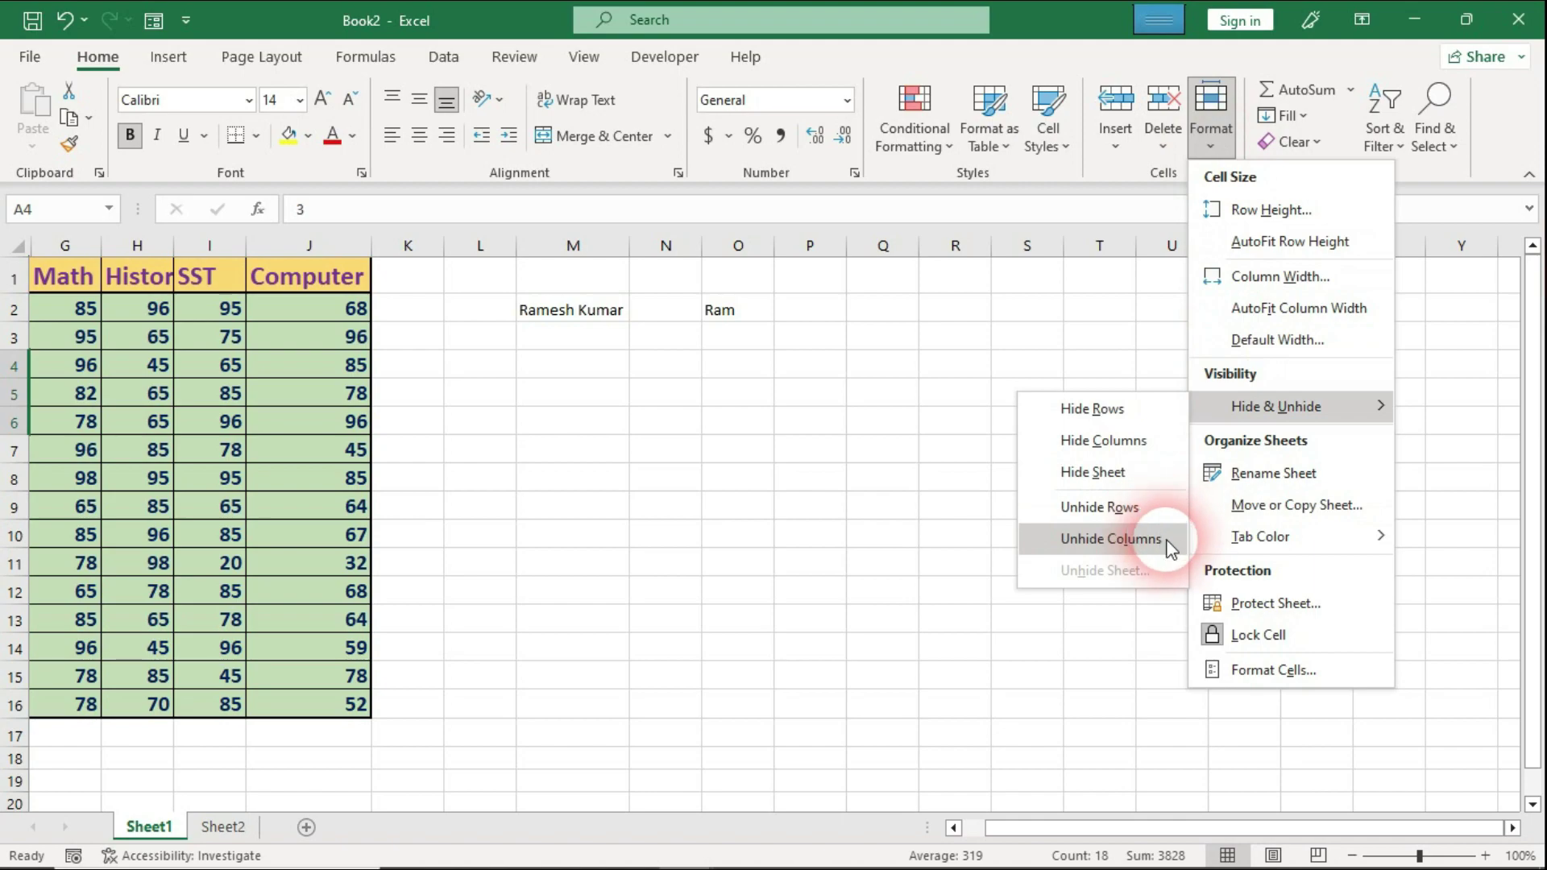
{"action": "left_click", "coordinate": [1171, 548]}
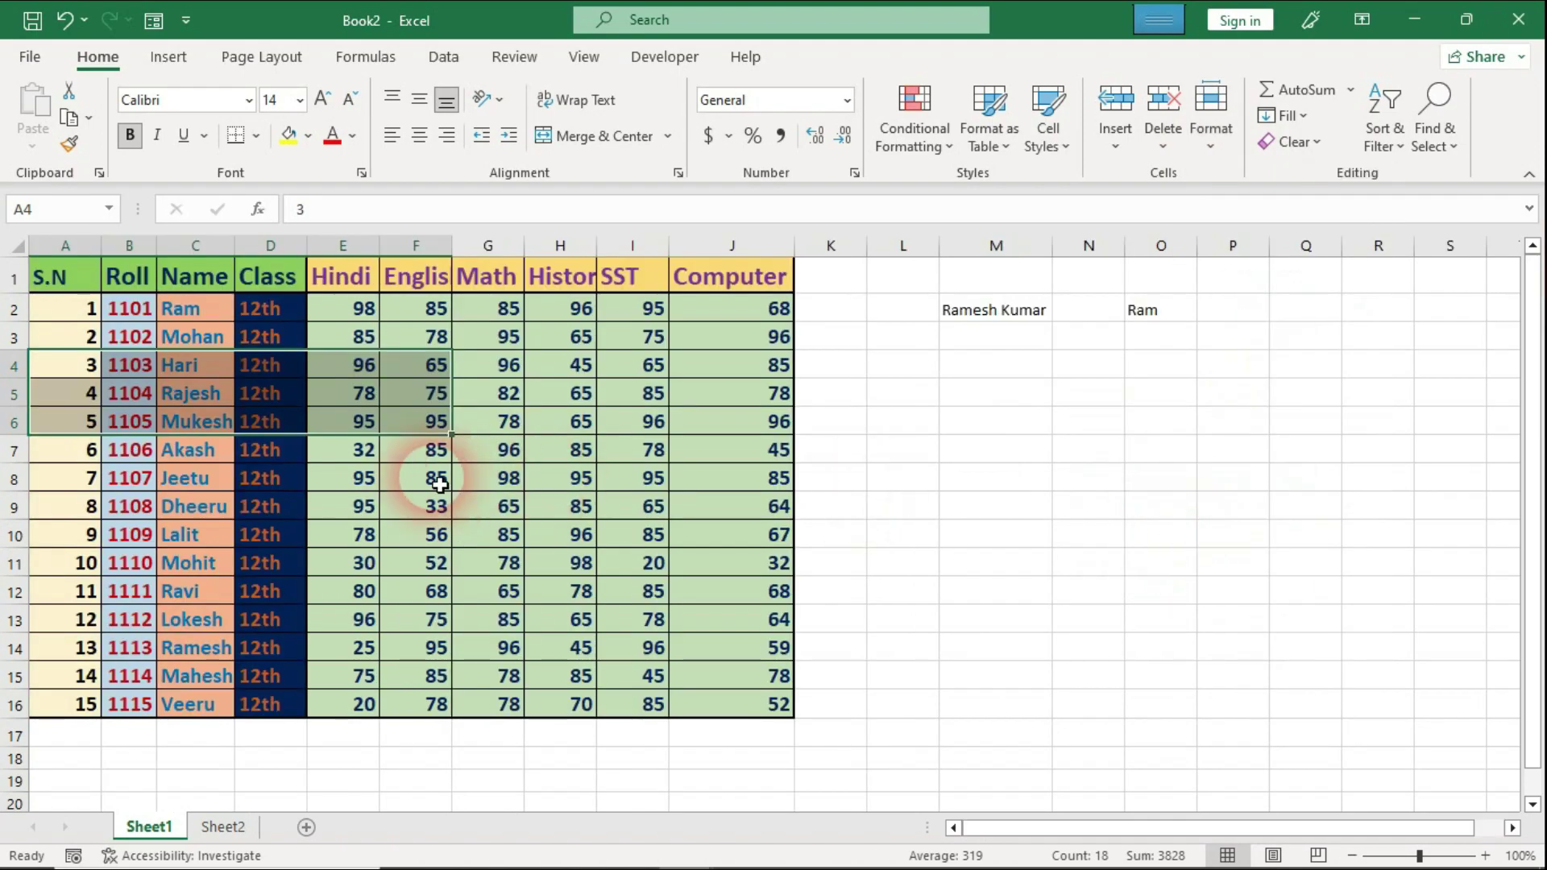
{"action": "left_click", "coordinate": [362, 423]}
{"action": "left_click", "coordinate": [1204, 152]}
{"action": "mouse_move", "coordinate": [1274, 406]}
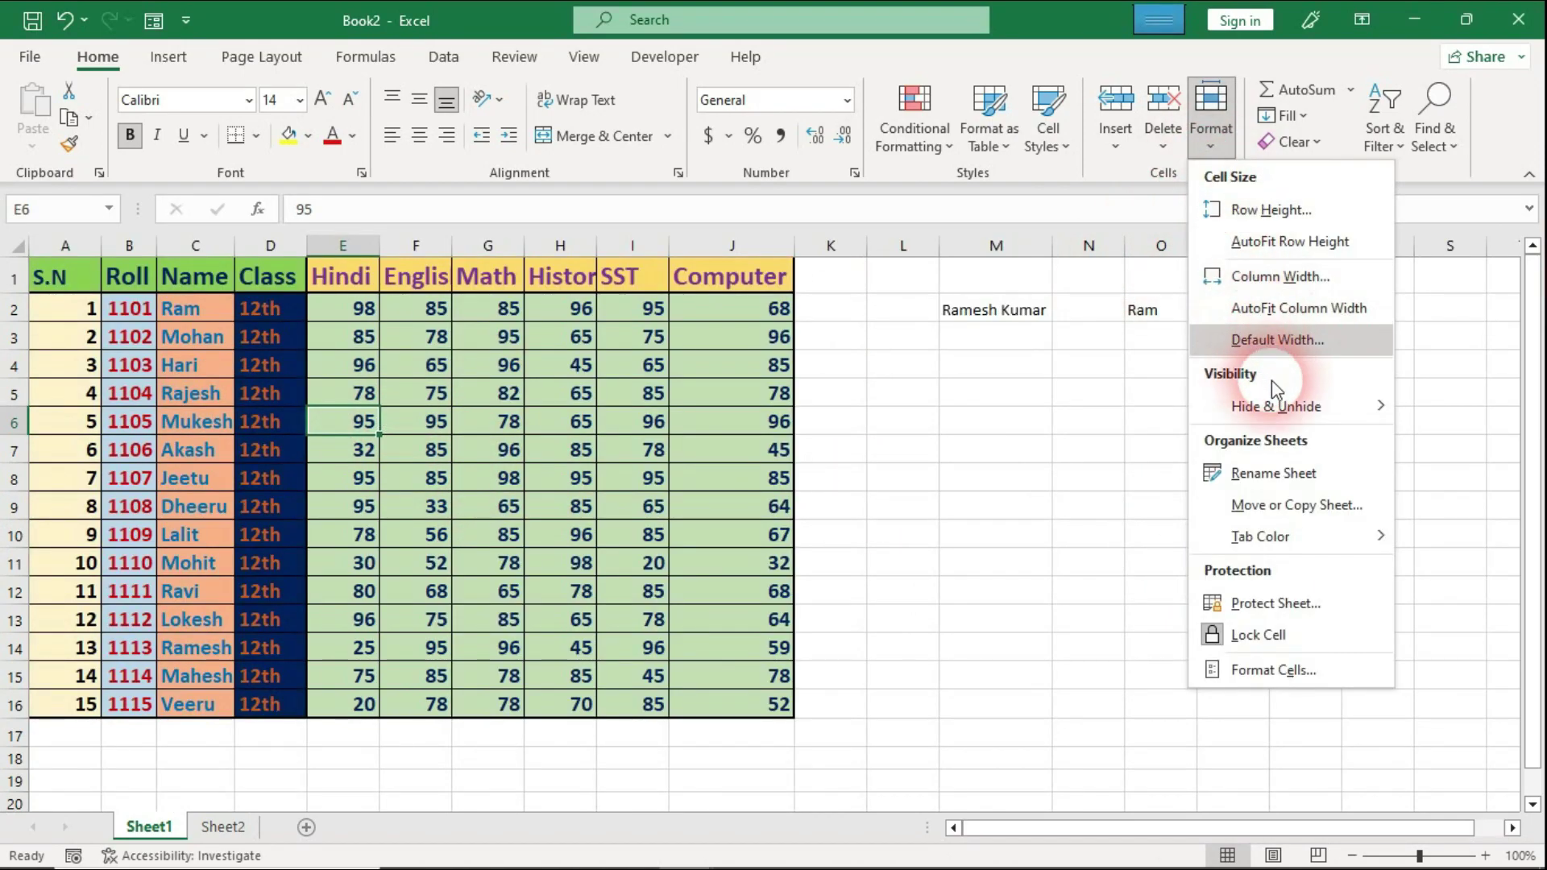
{"action": "left_click", "coordinate": [1142, 472]}
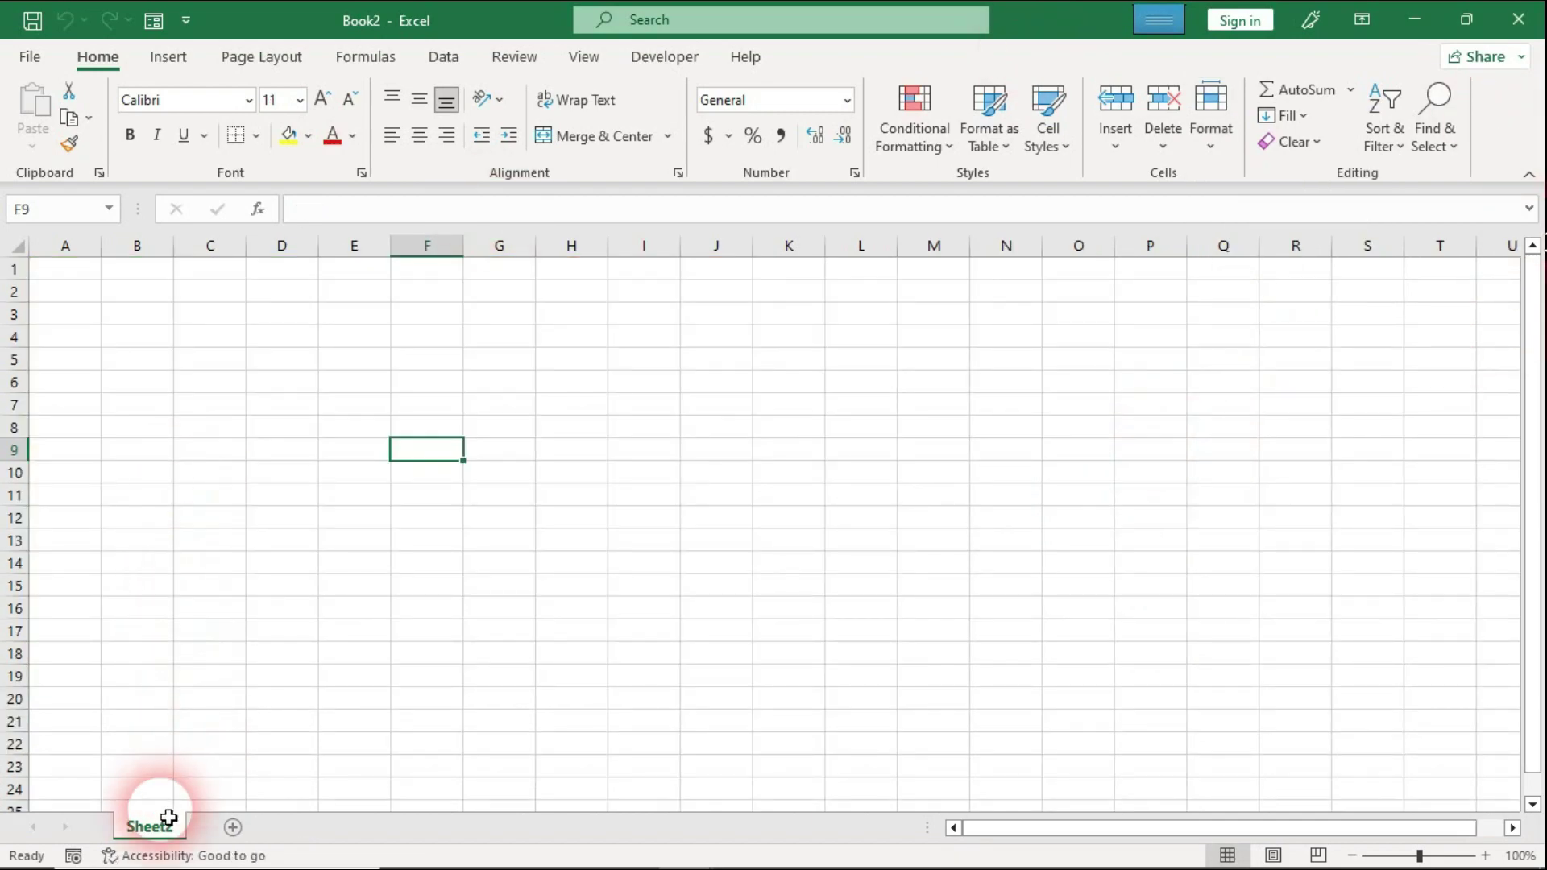
{"action": "left_click", "coordinate": [1213, 141]}
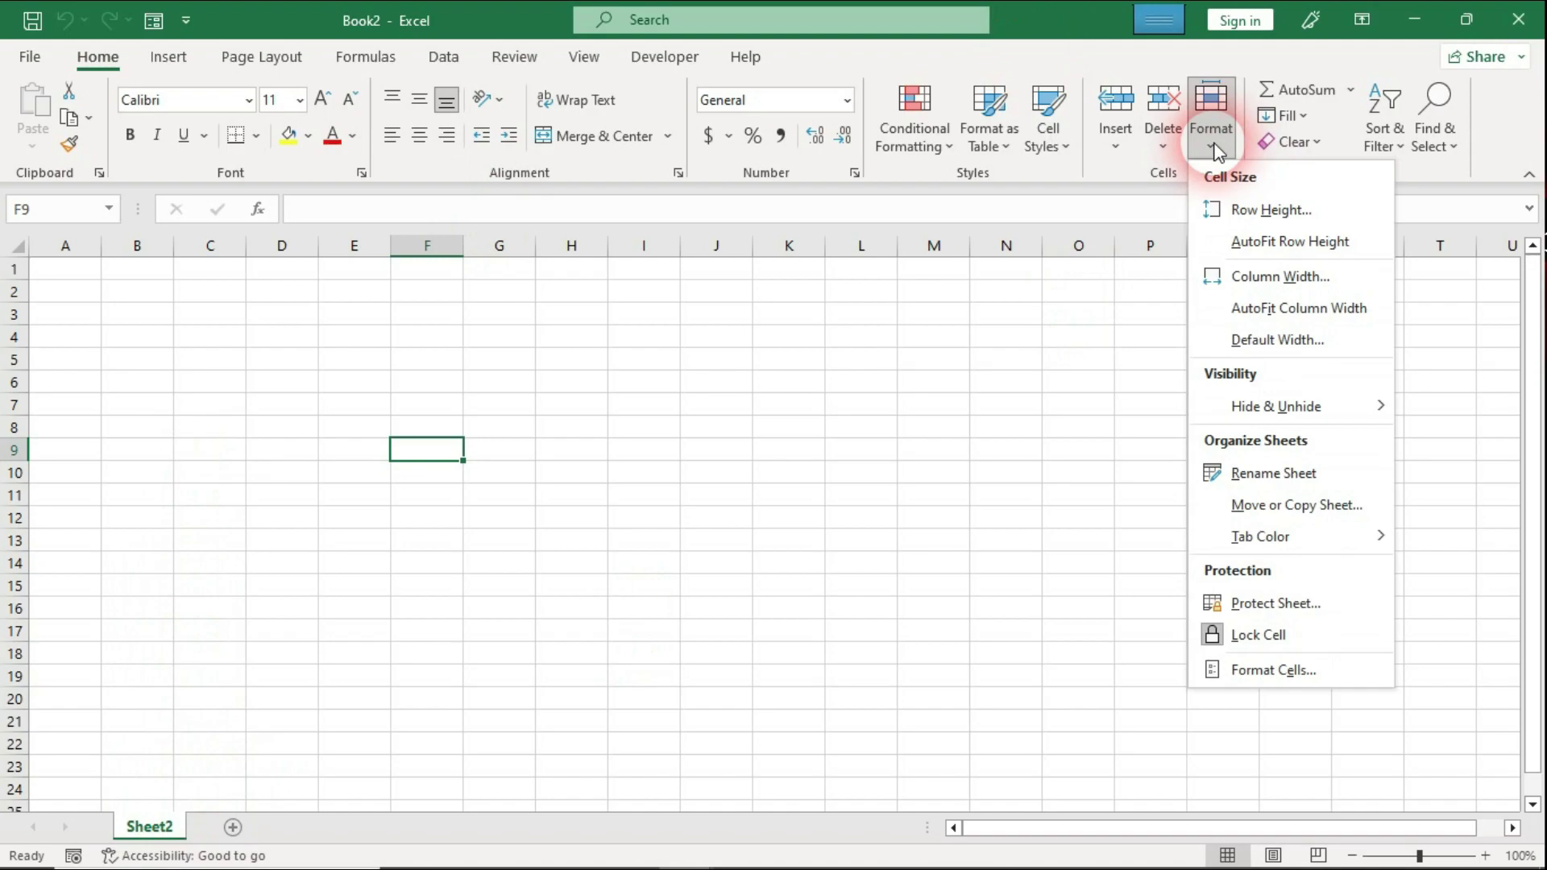
{"action": "left_click", "coordinate": [1247, 415]}
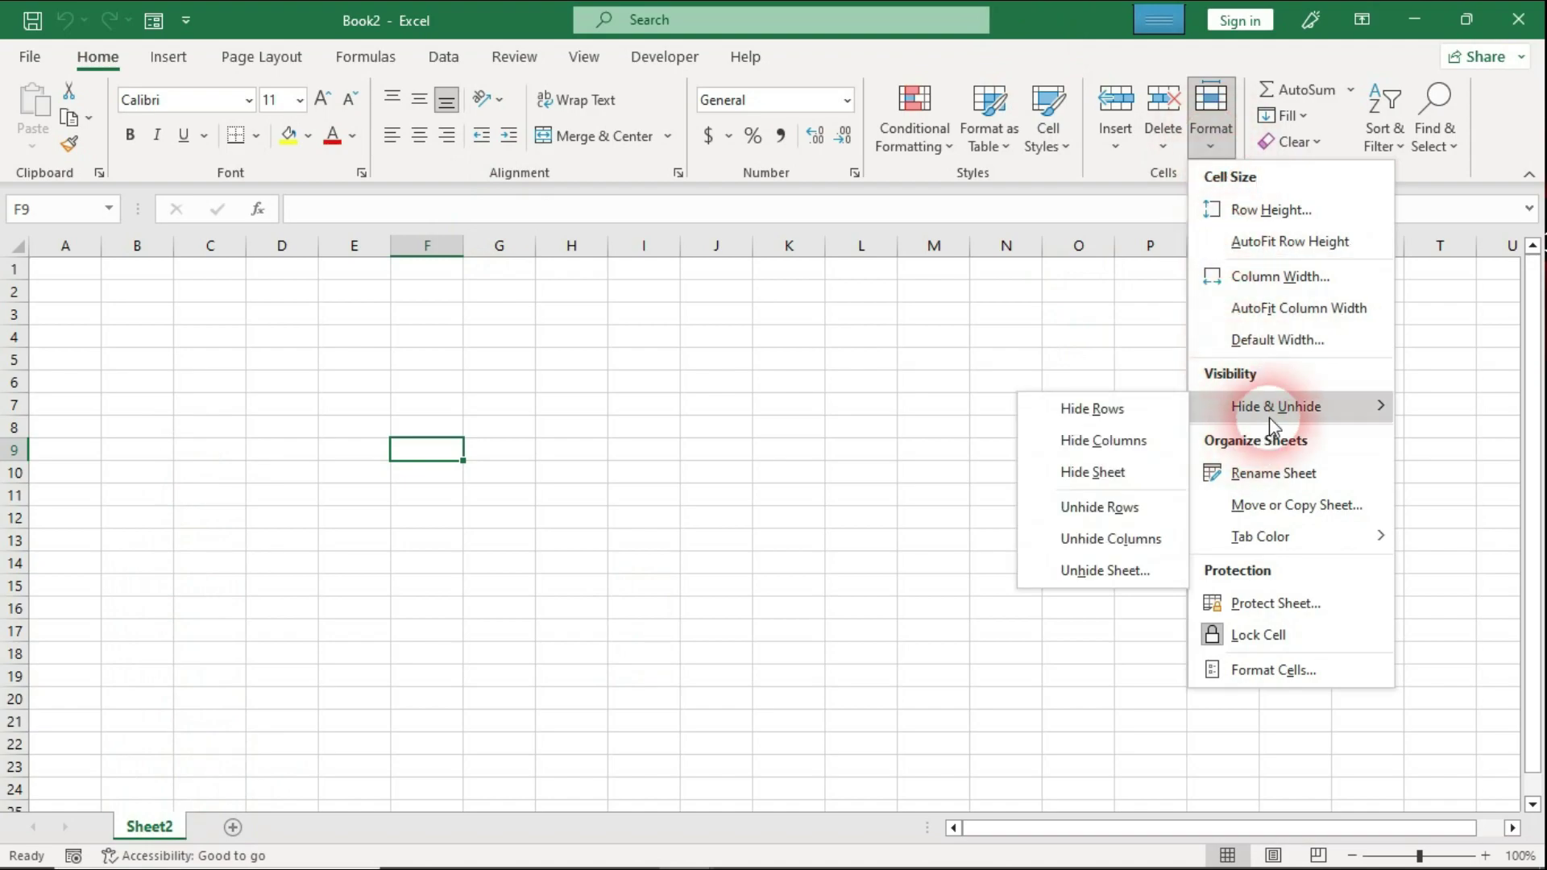
{"action": "left_click", "coordinate": [1149, 572]}
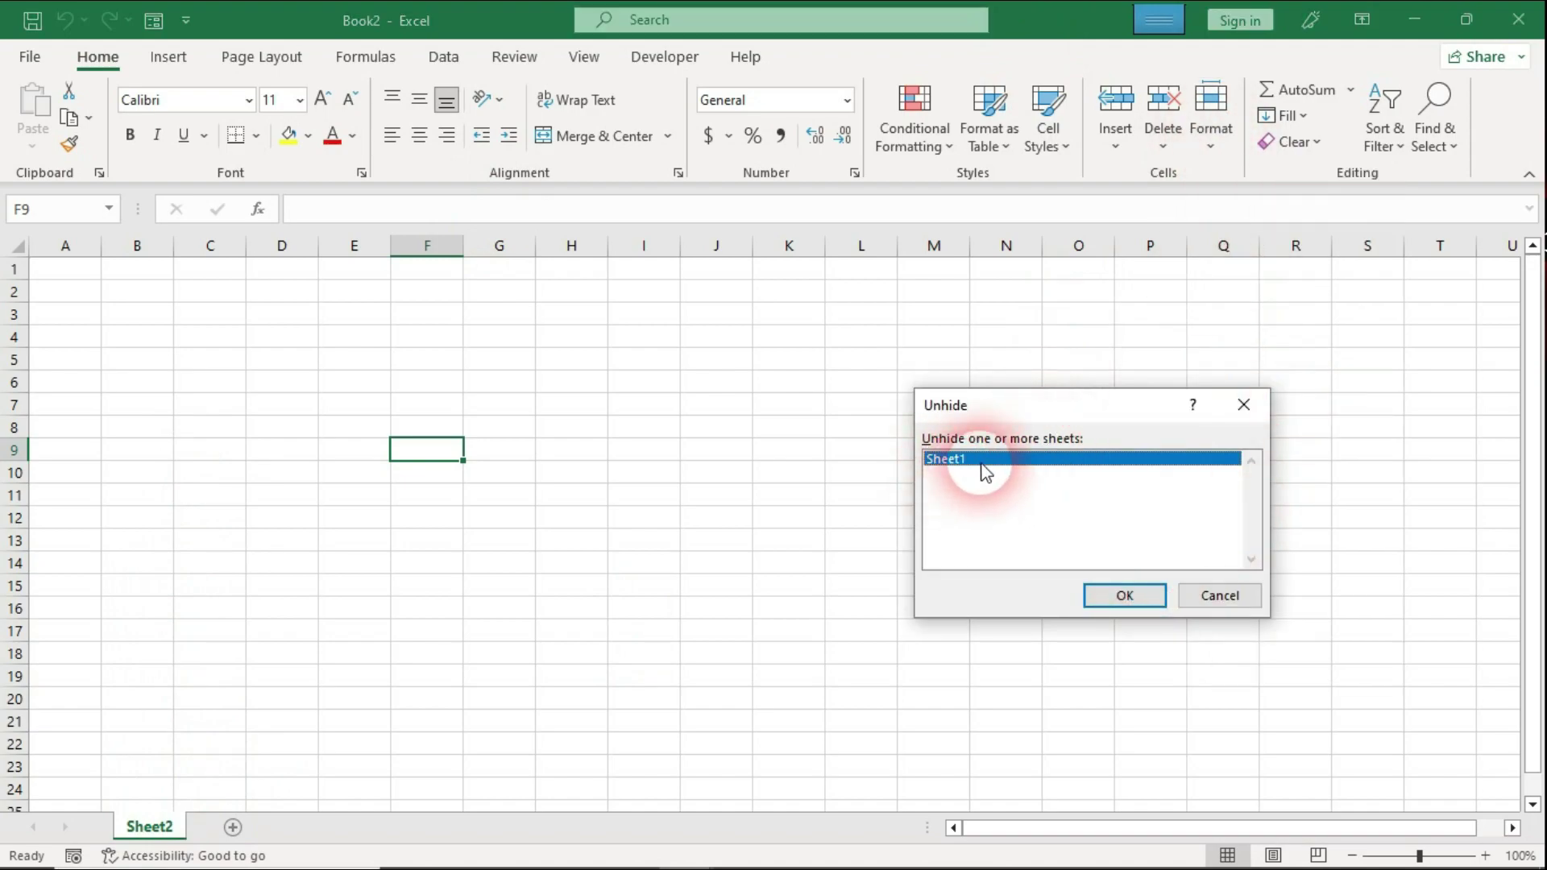
{"action": "left_click", "coordinate": [1119, 594]}
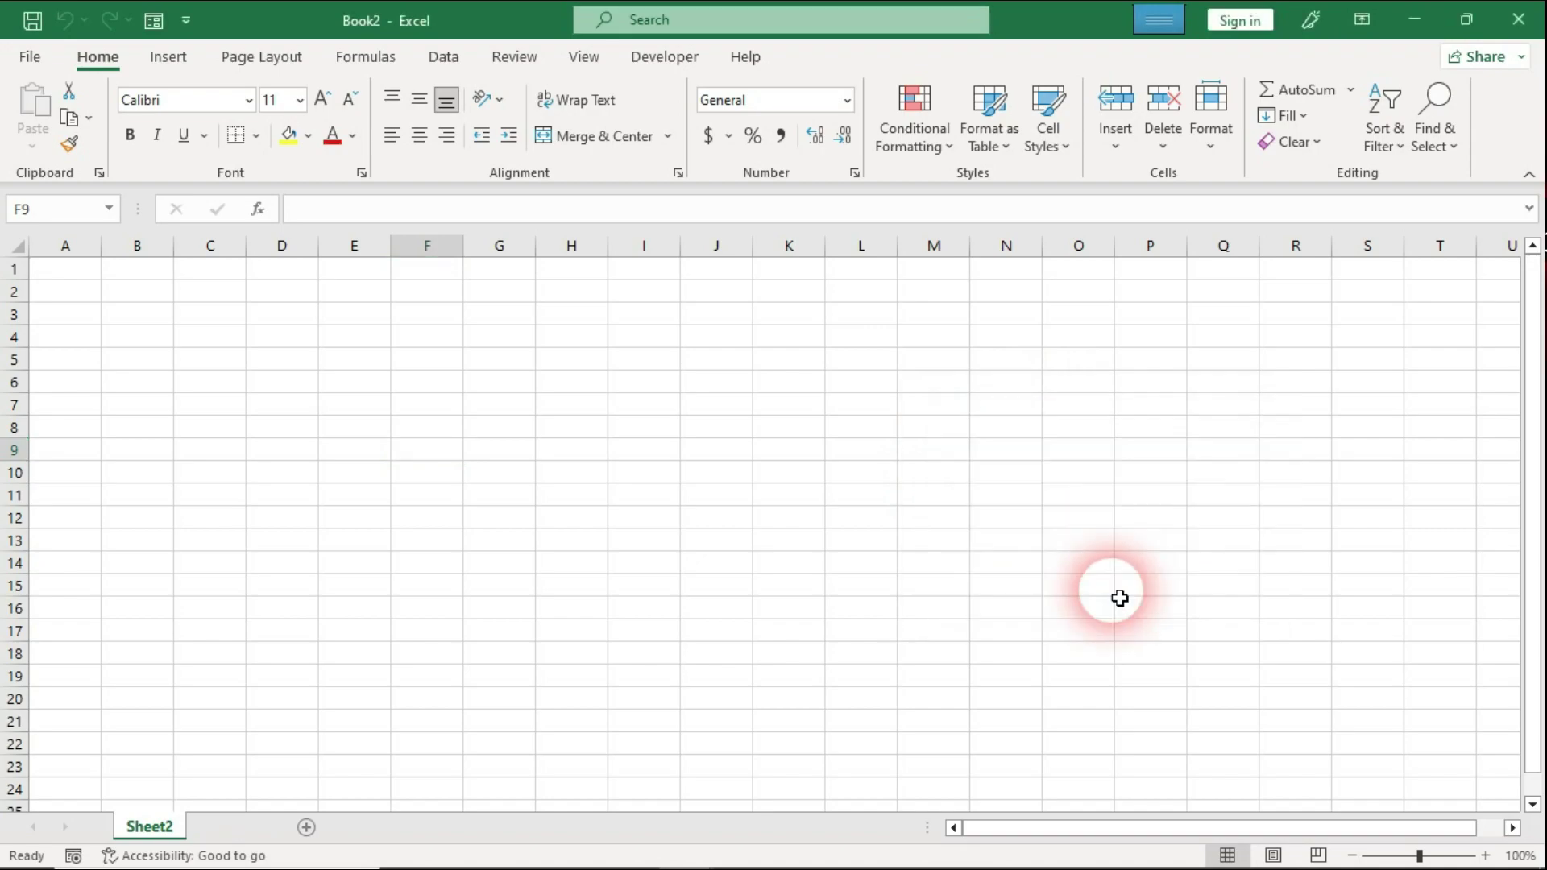
{"action": "left_click", "coordinate": [218, 339]}
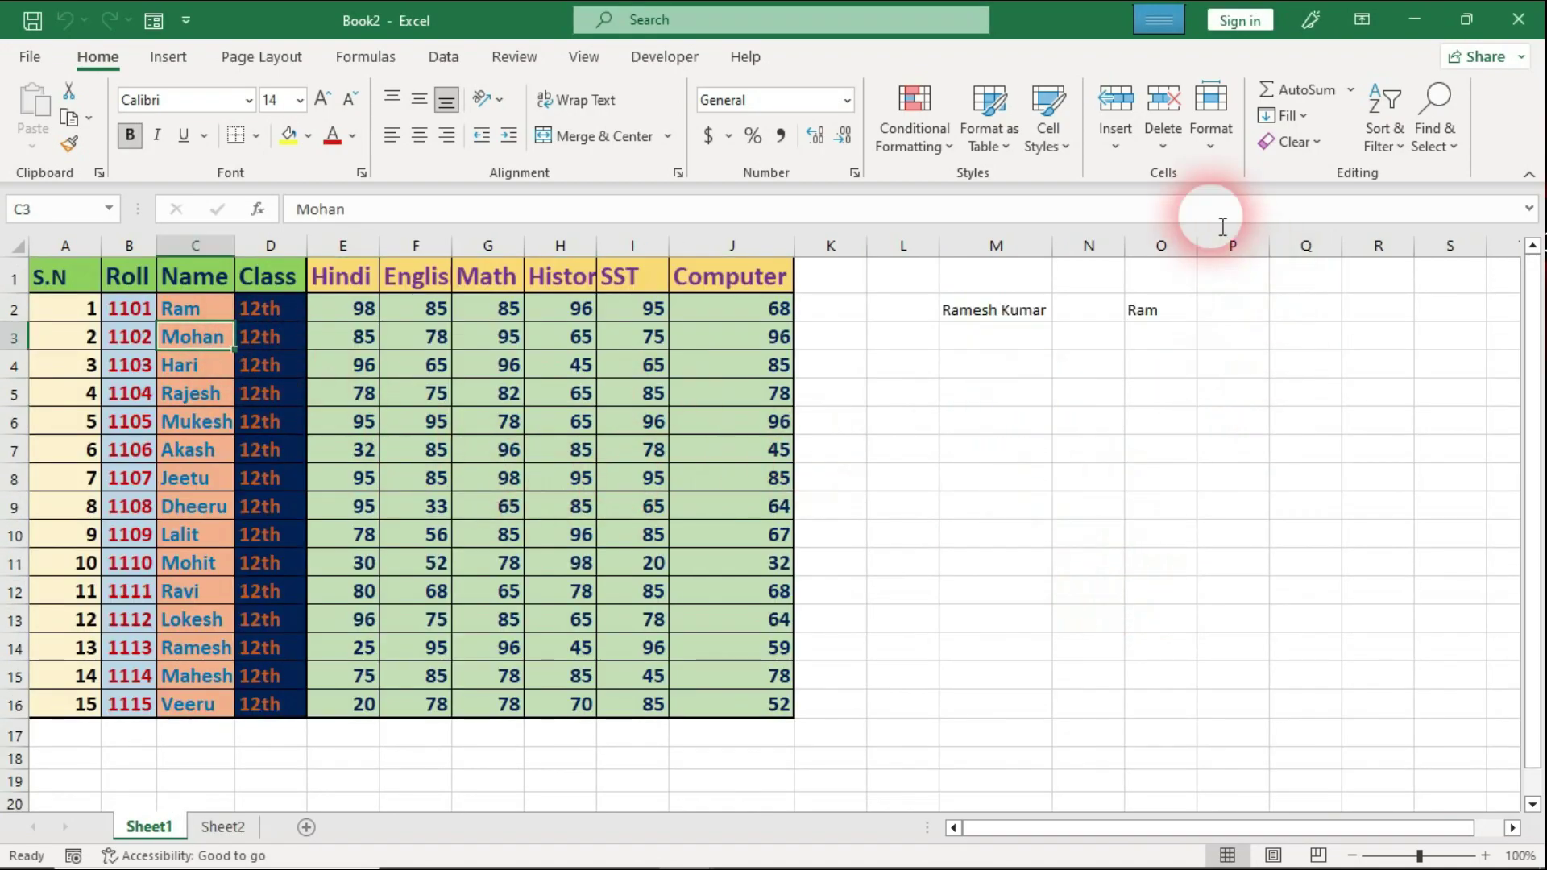
{"action": "left_click", "coordinate": [1211, 121]}
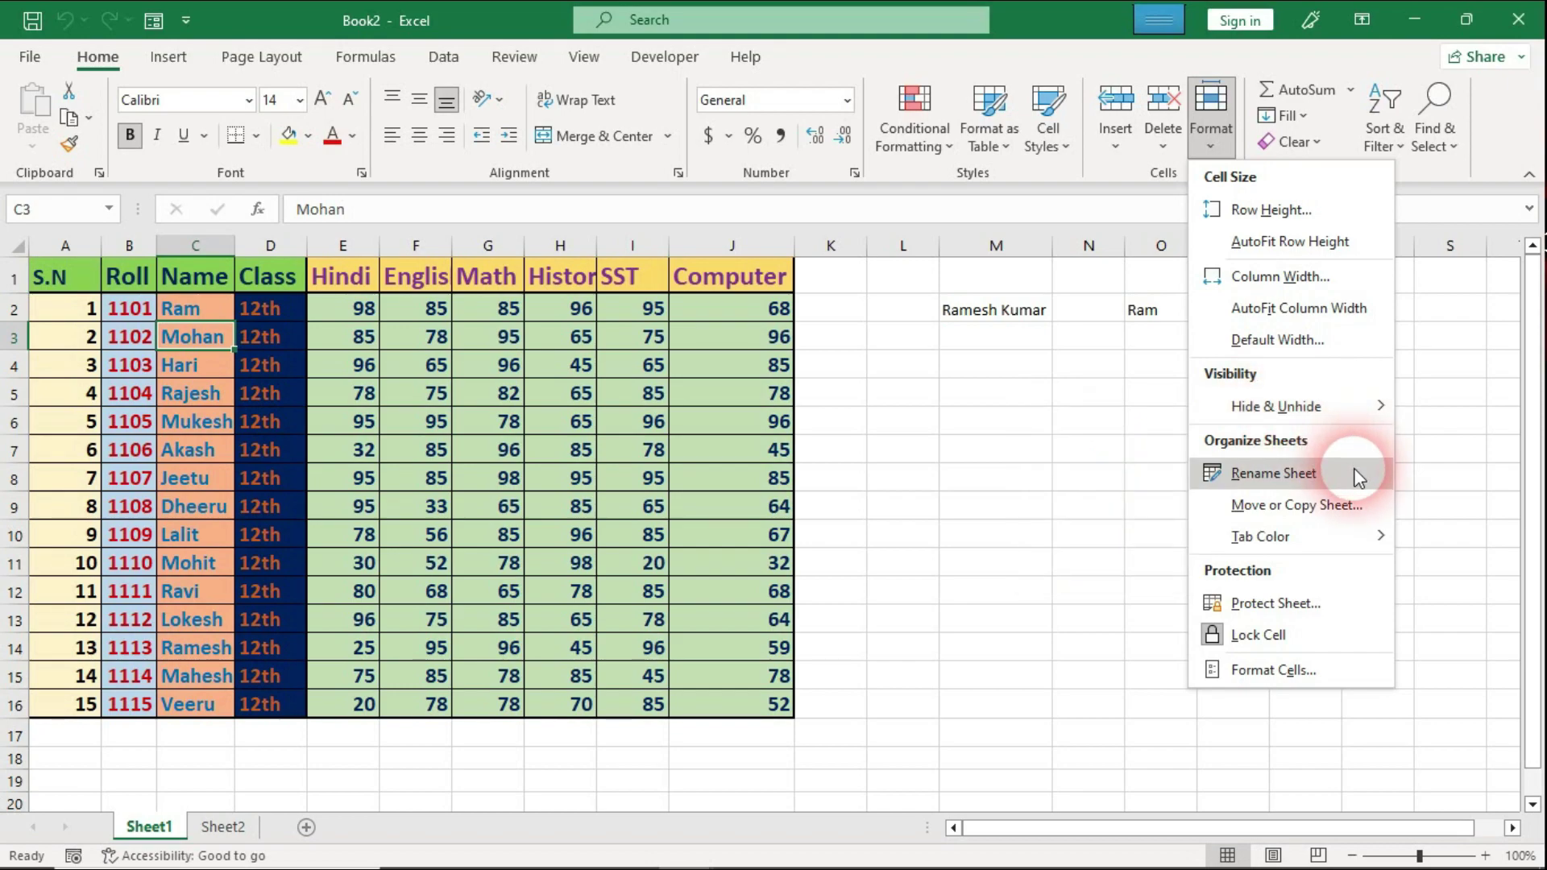
Rename the Sheet1 tab, correcting the name on a second pass to 'Mark Sheet'
{"action": "left_click", "coordinate": [937, 683]}
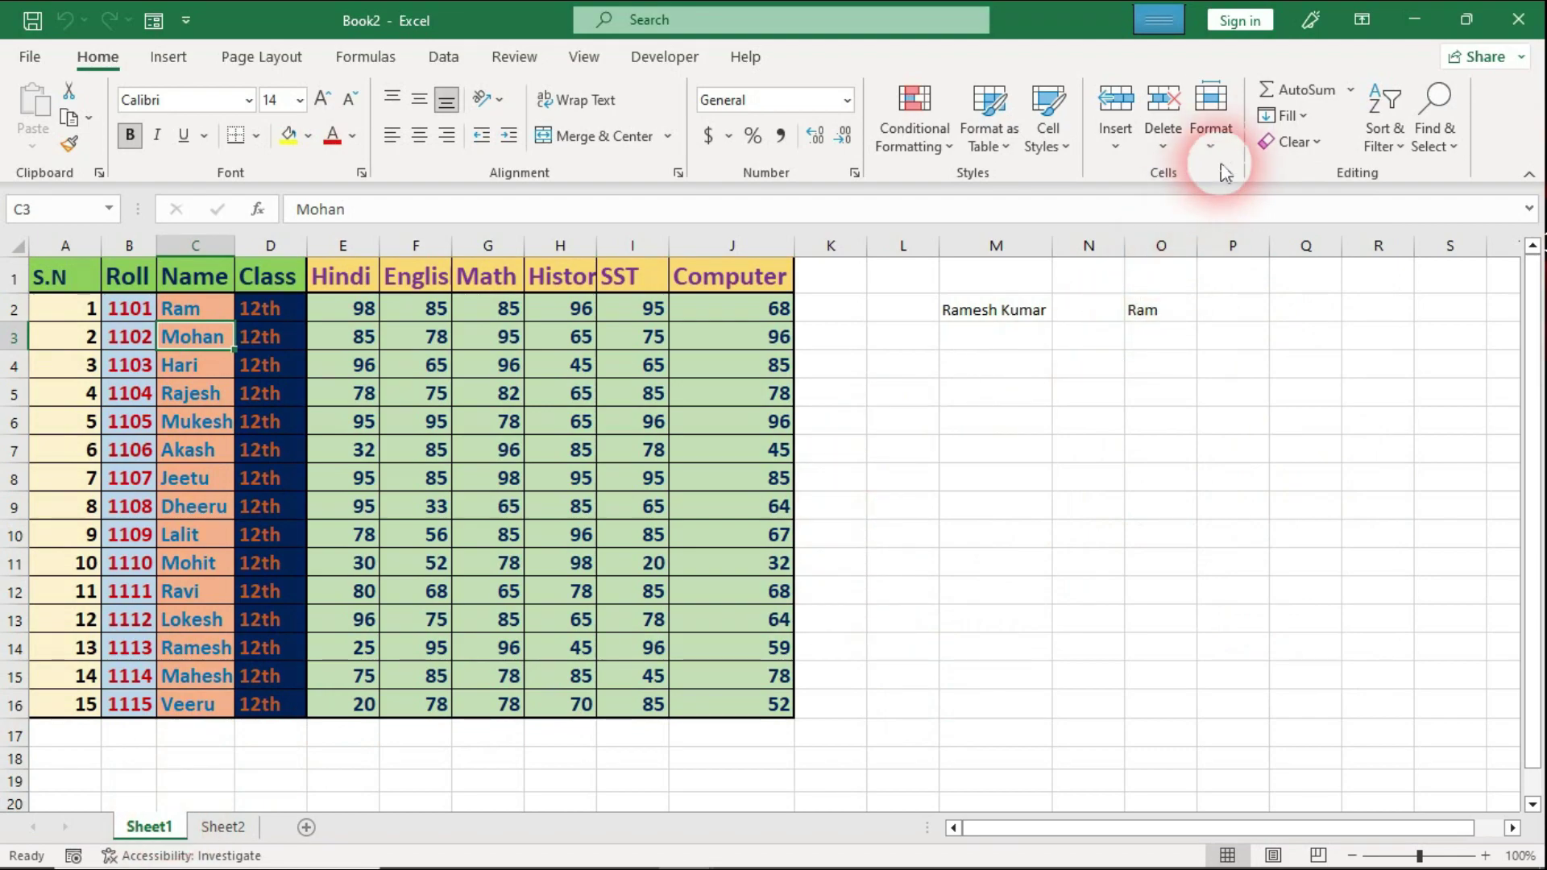
{"action": "left_click", "coordinate": [1213, 121]}
{"action": "left_click", "coordinate": [1352, 482]}
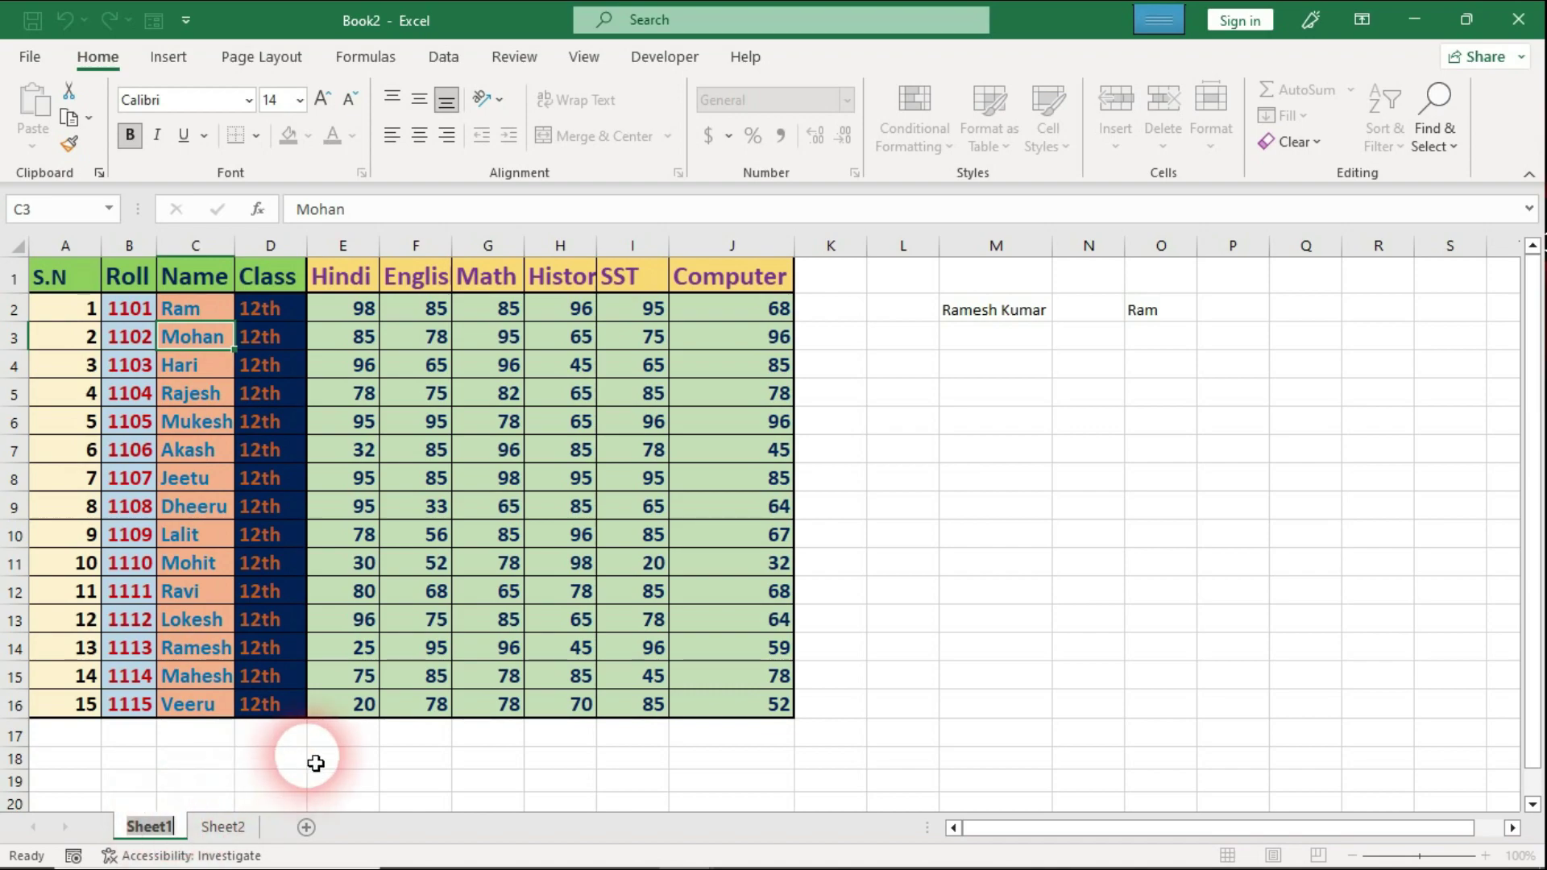
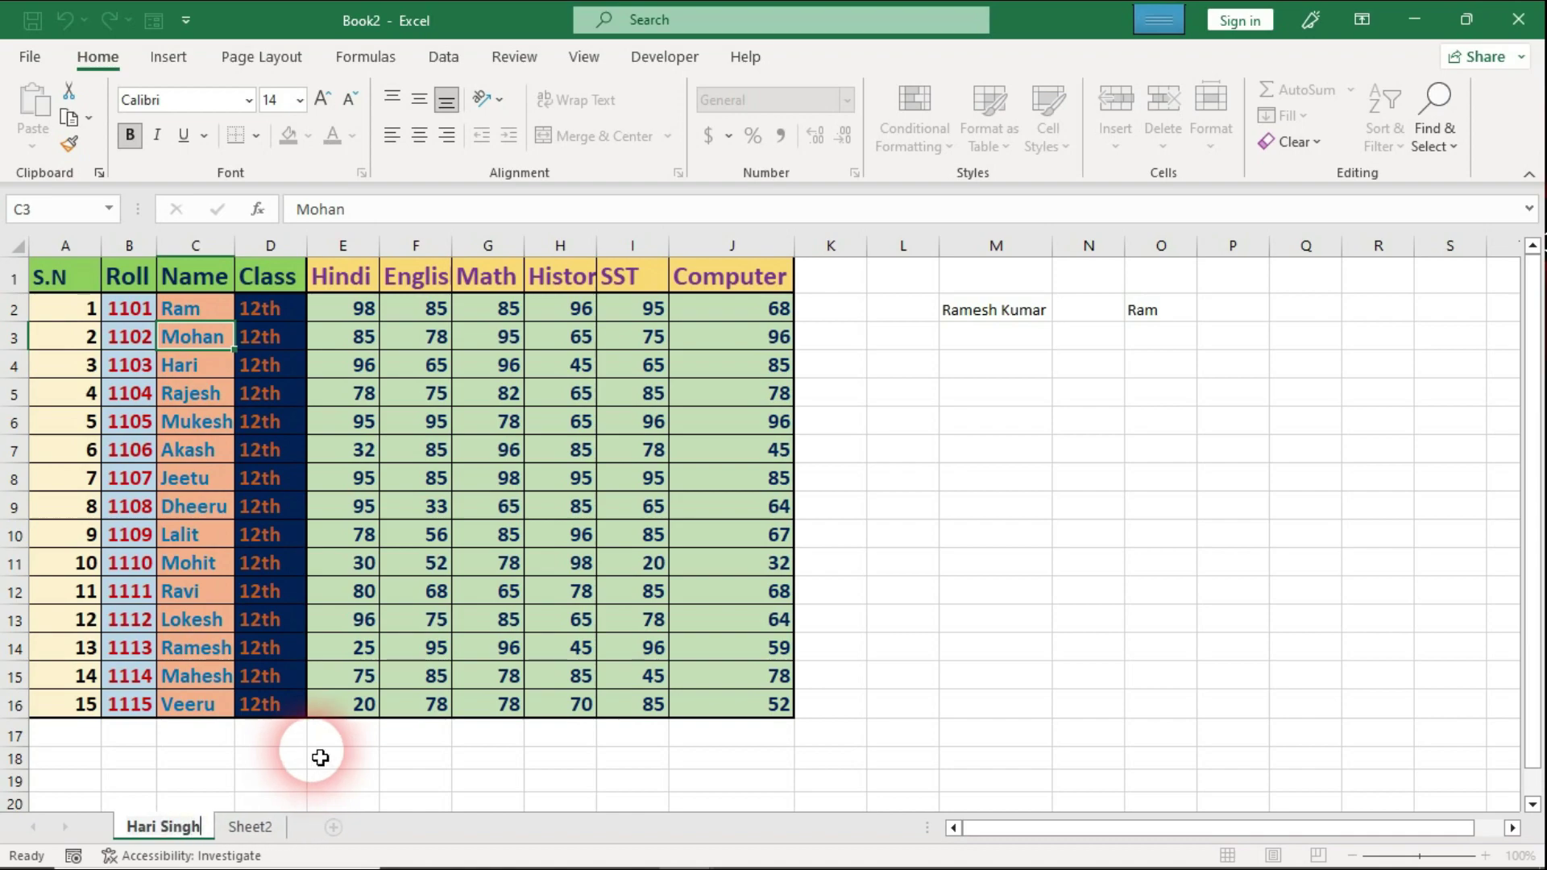
{"action": "left_click", "coordinate": [315, 763]}
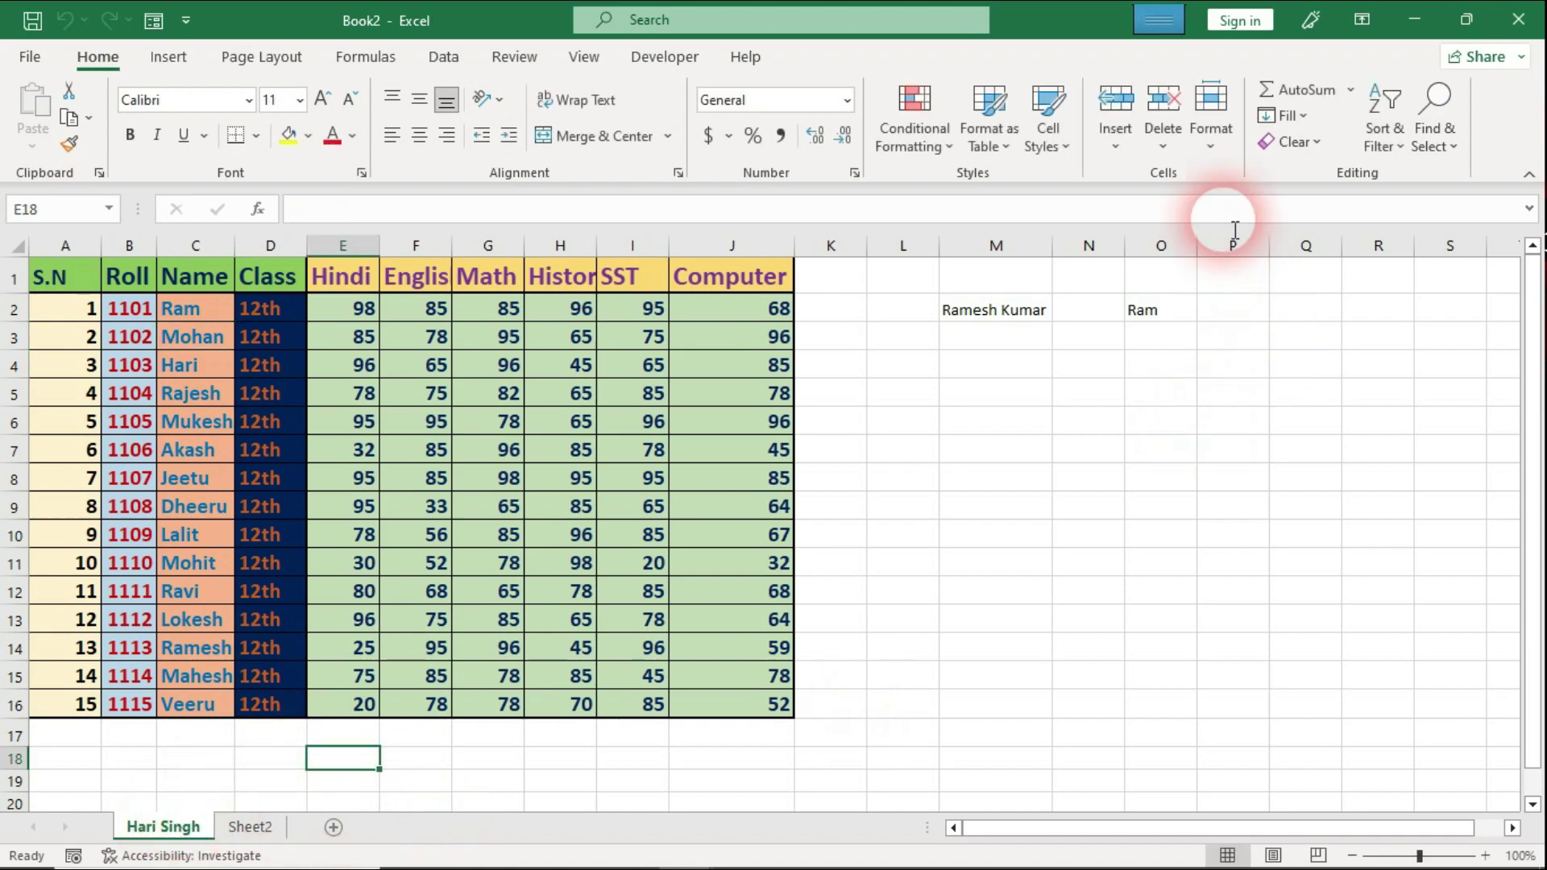
{"action": "left_click", "coordinate": [1210, 139]}
{"action": "left_click", "coordinate": [1271, 475]}
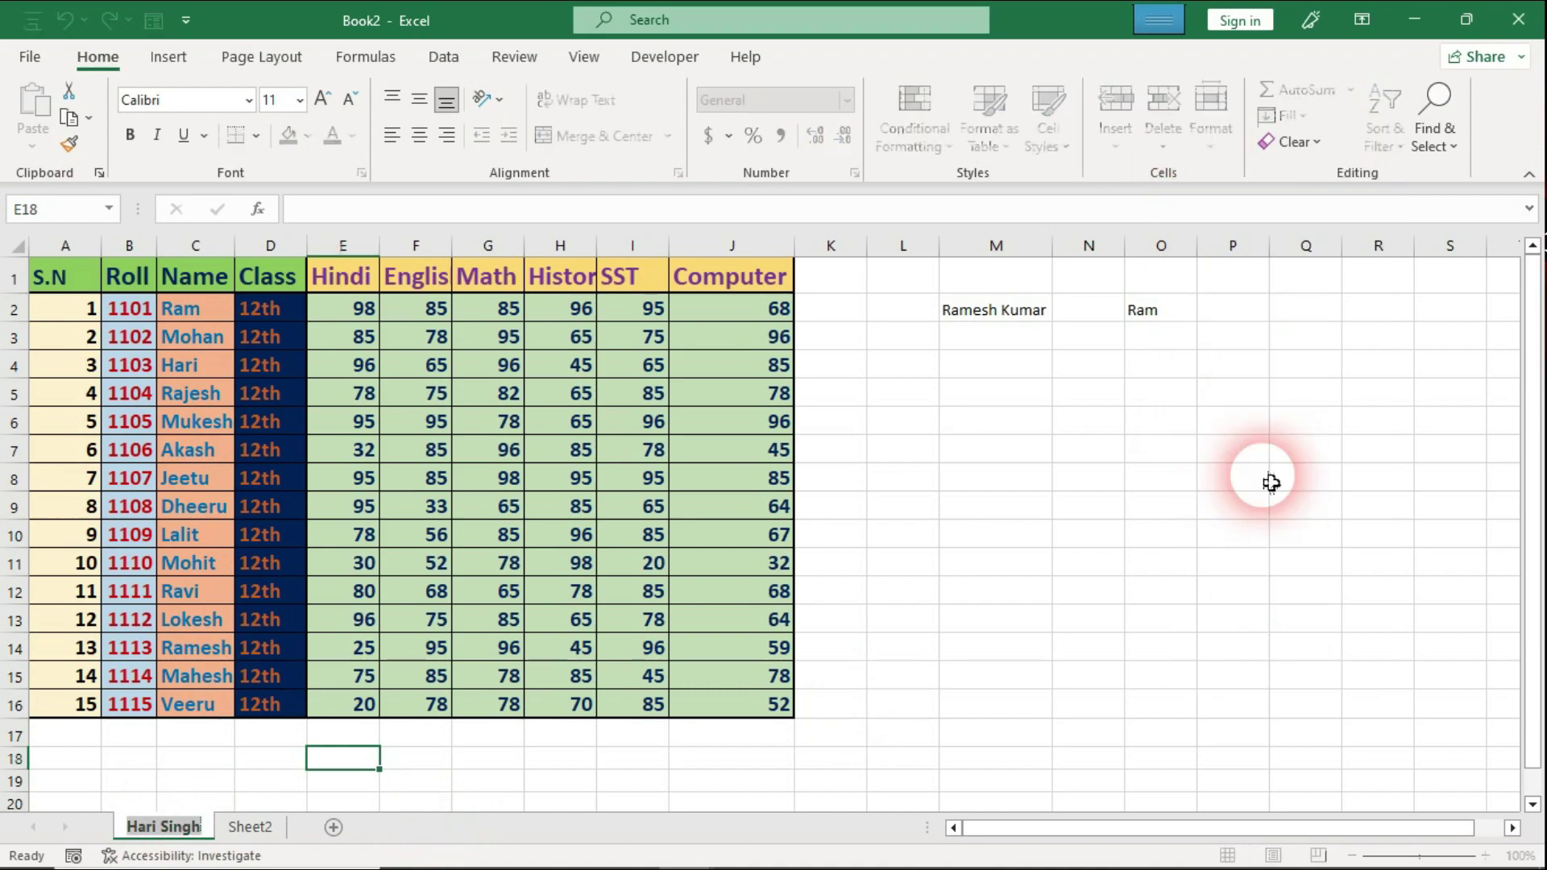
{"action": "type", "text": "Mark"}
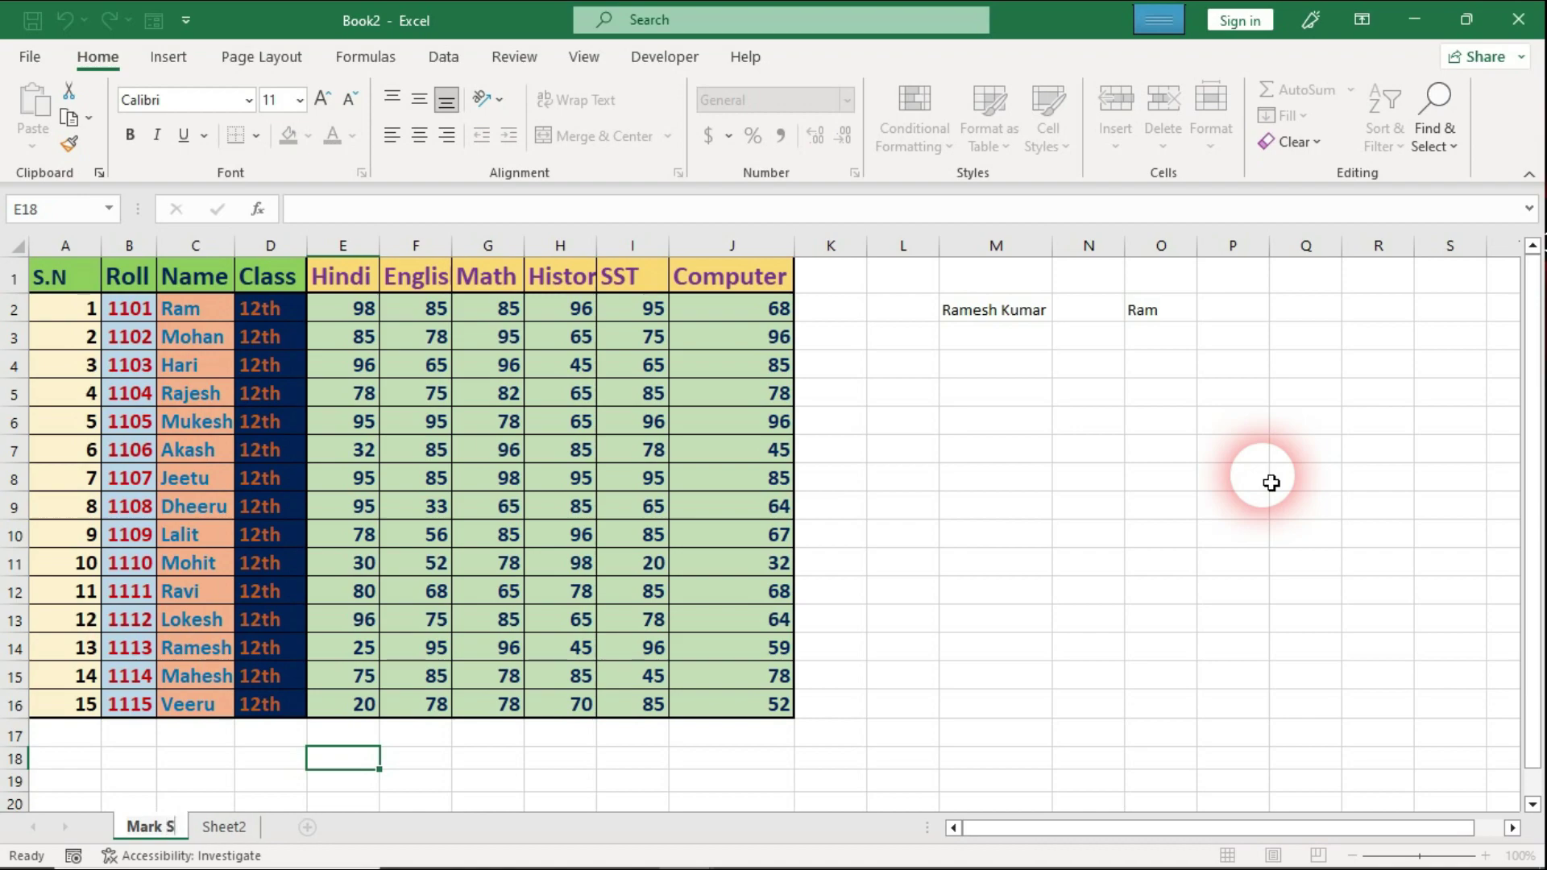
{"action": "left_click", "coordinate": [415, 478]}
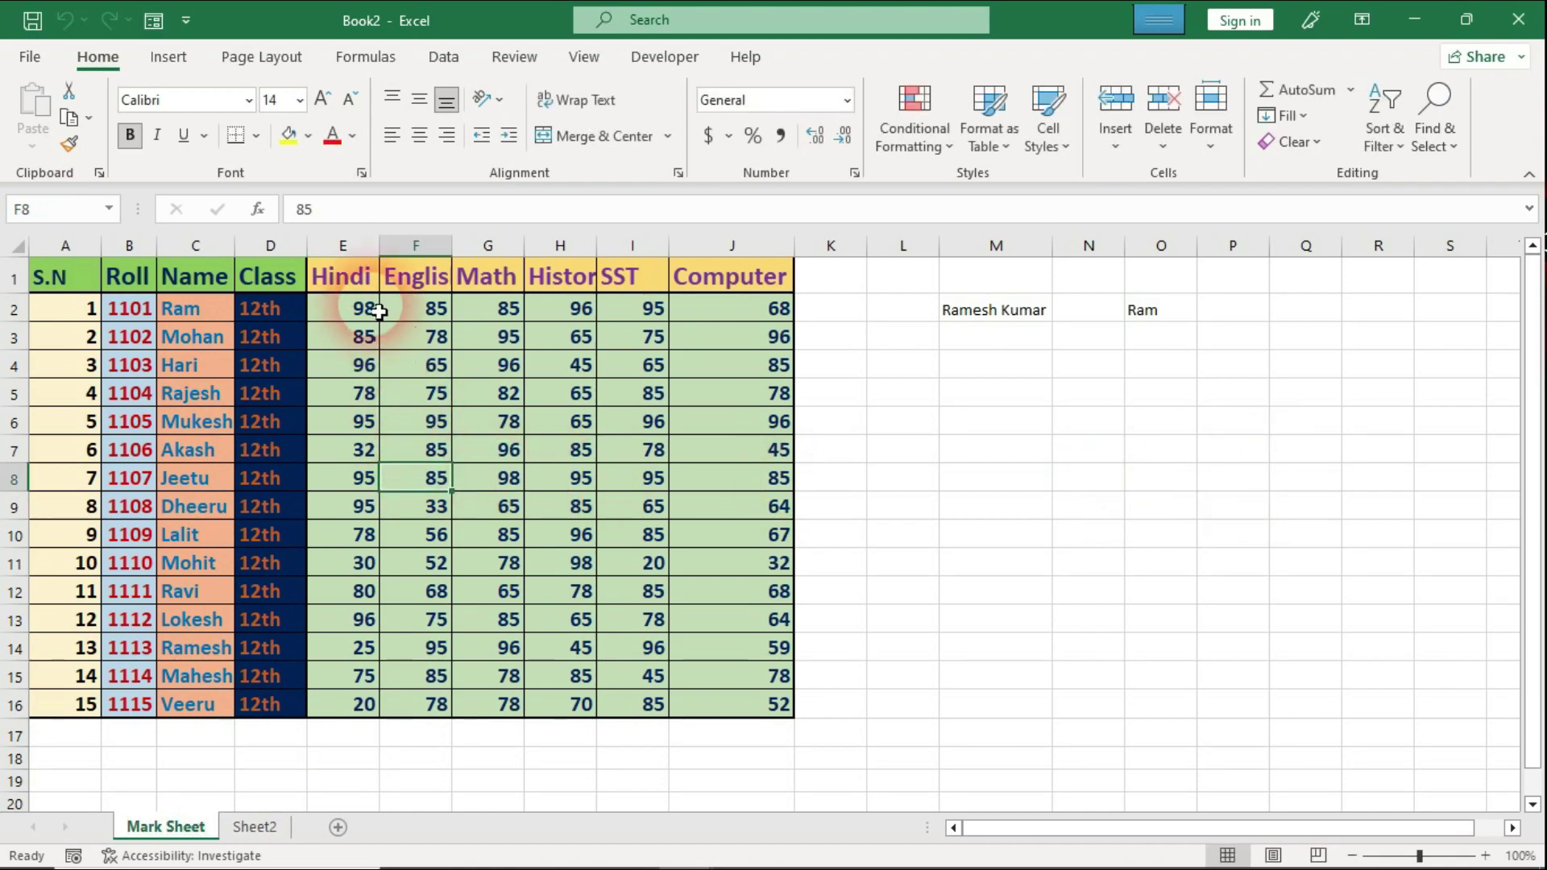
{"action": "left_click", "coordinate": [207, 827]}
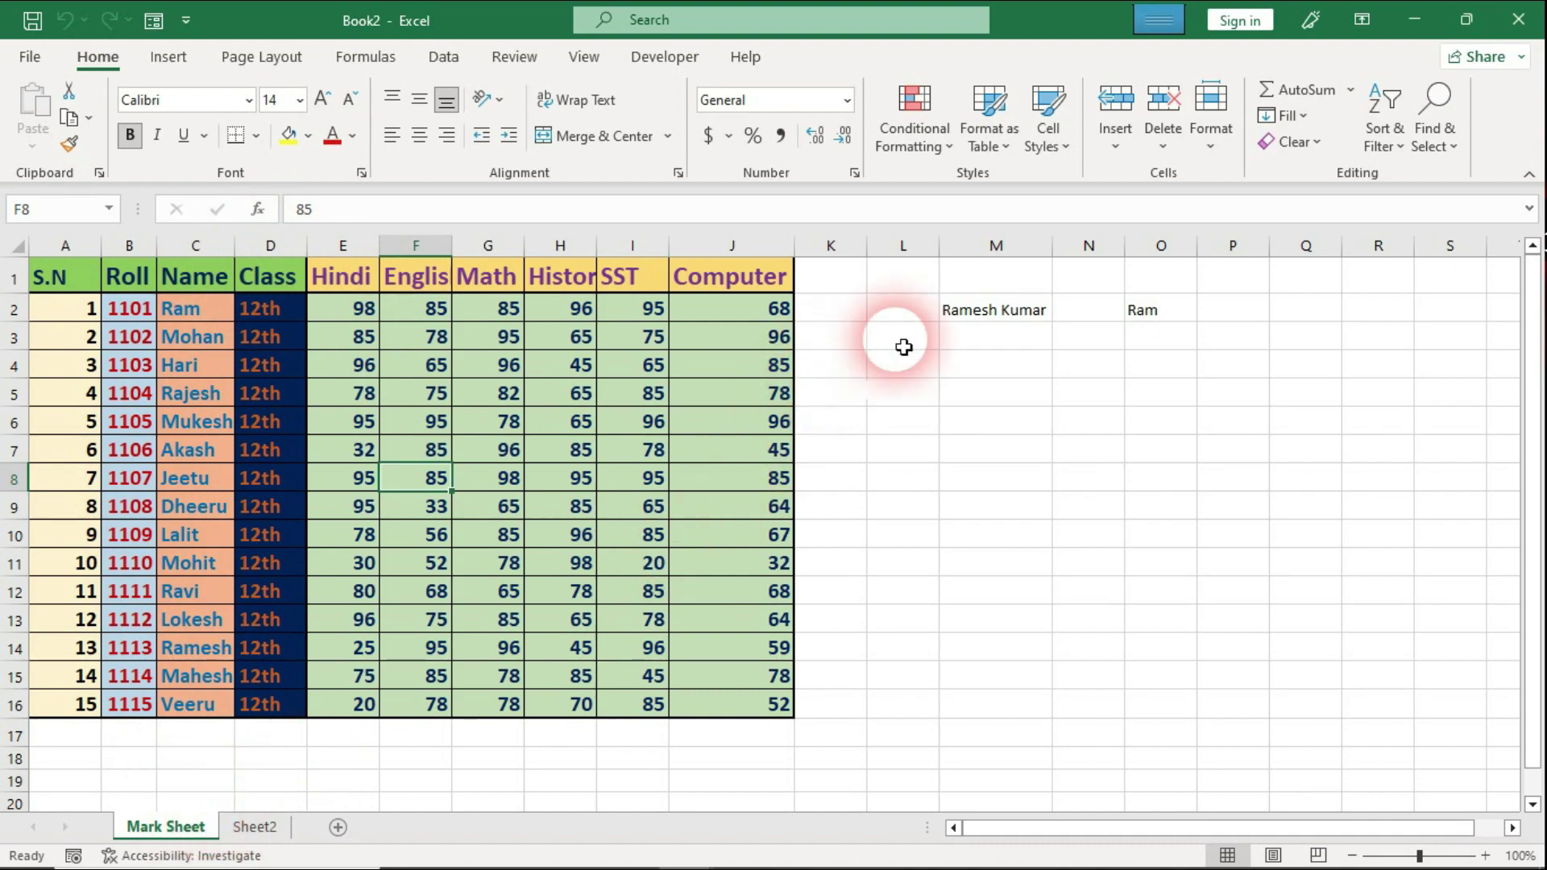
Move Mark Sheet to the end of the workbook with Move or Copy Sheet
{"action": "left_click", "coordinate": [1216, 155]}
{"action": "left_click", "coordinate": [1313, 475]}
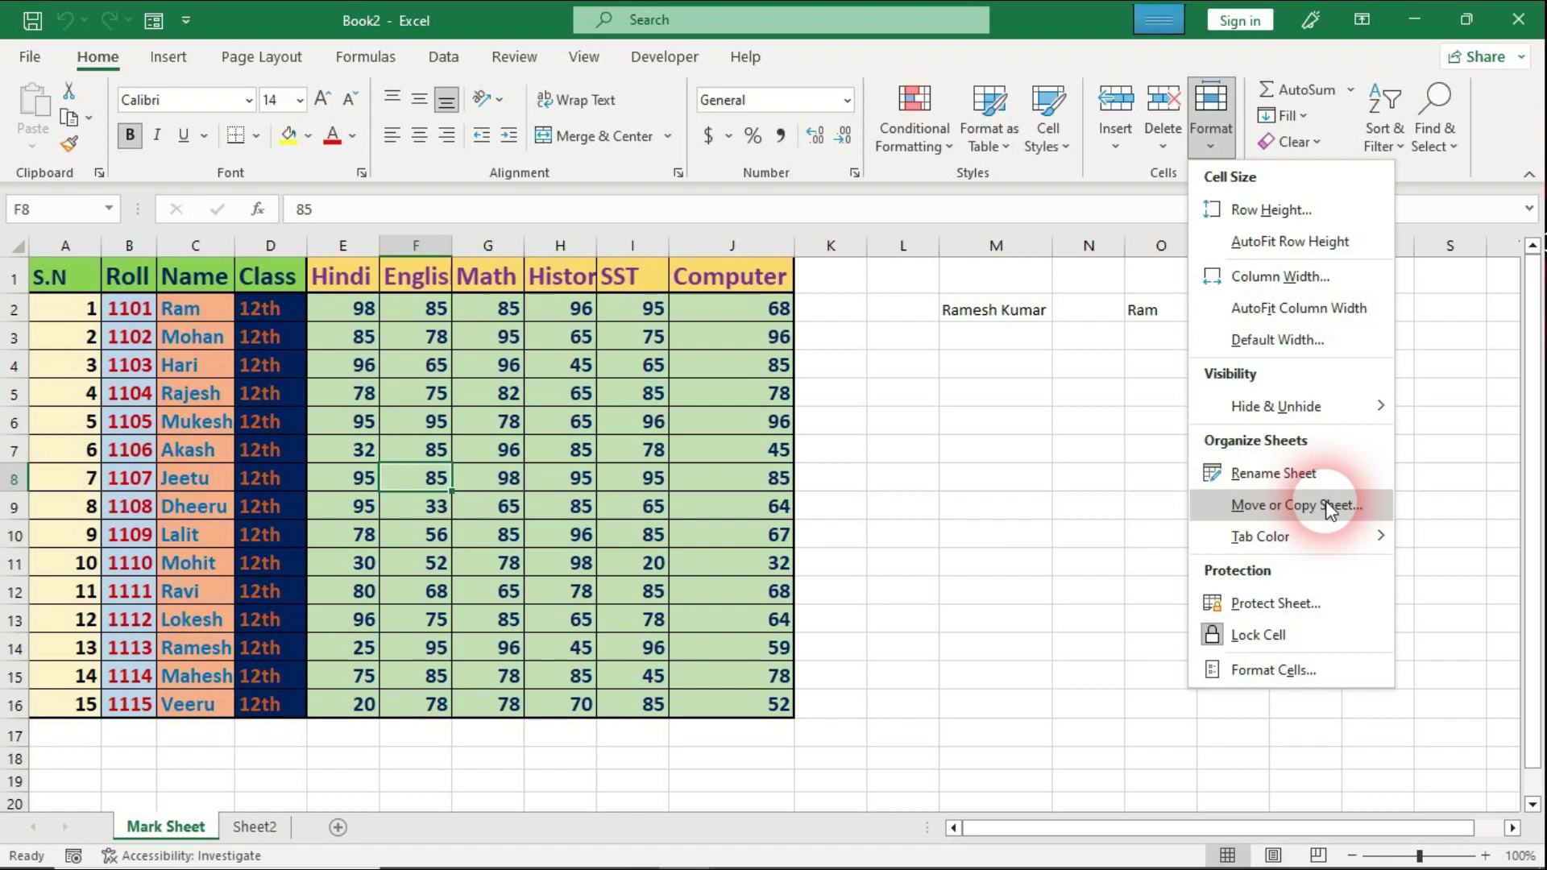
{"action": "left_click", "coordinate": [1330, 508]}
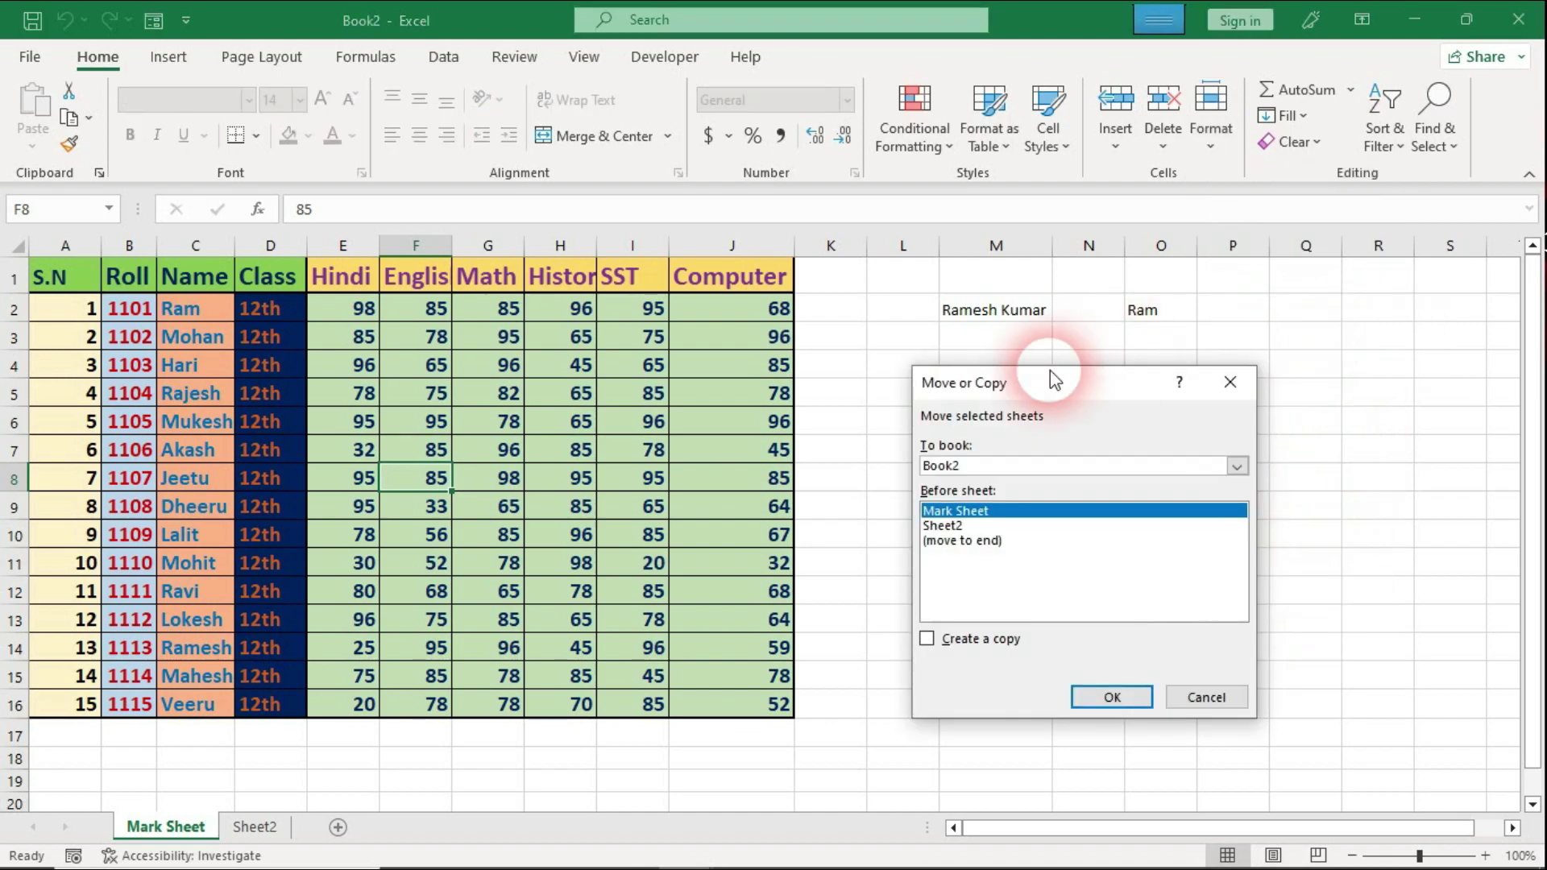
{"action": "left_click_drag", "start_coordinate": [1044, 380], "coordinate": [1091, 303]}
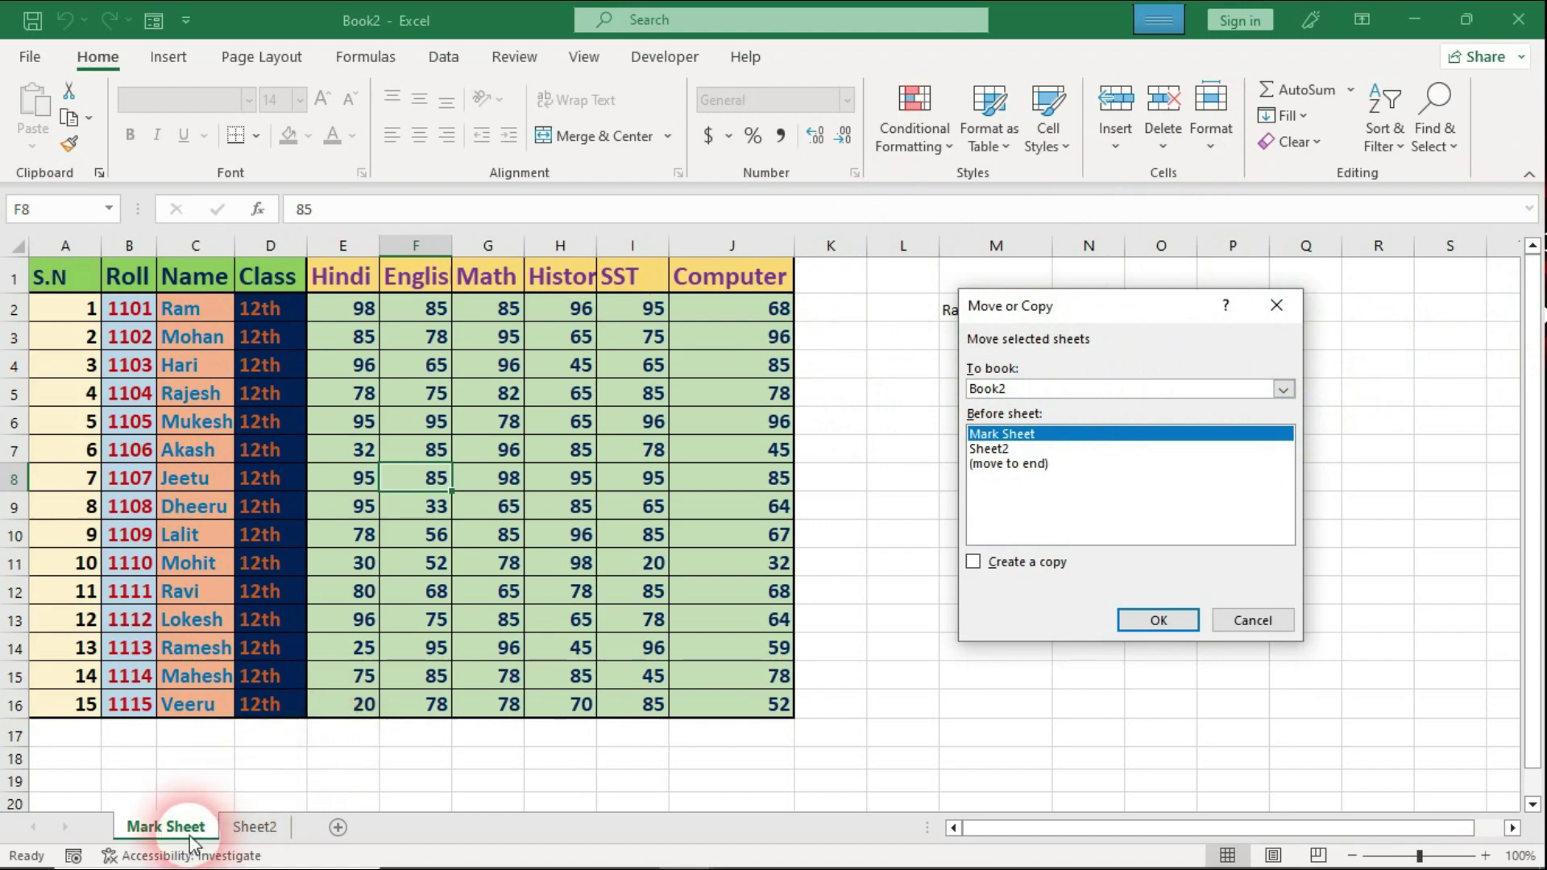
{"action": "left_click", "coordinate": [1031, 464]}
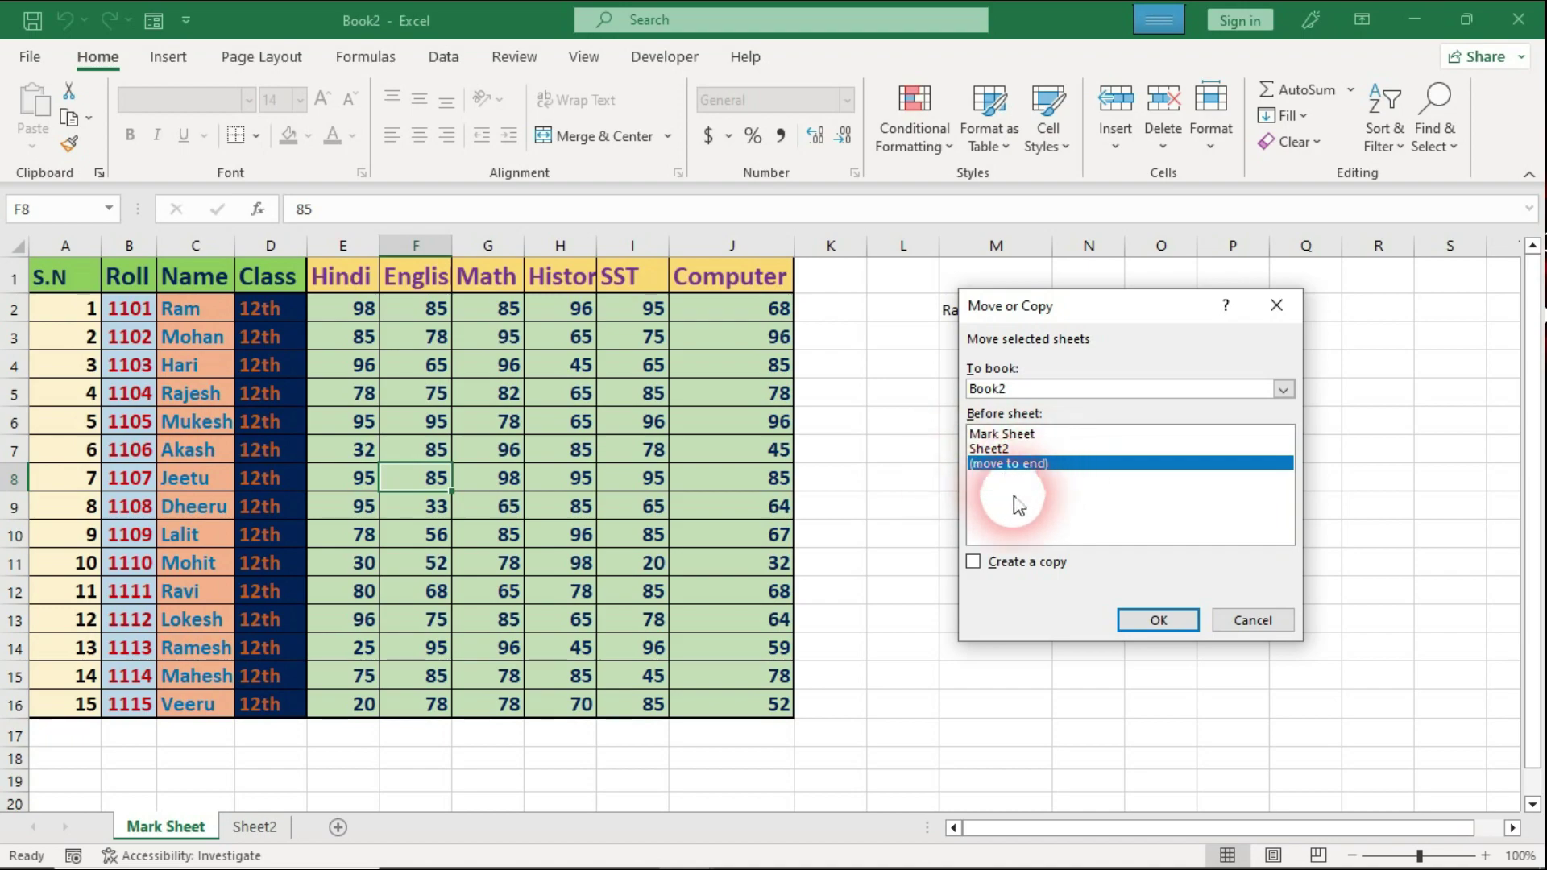
{"action": "left_click", "coordinate": [1159, 622]}
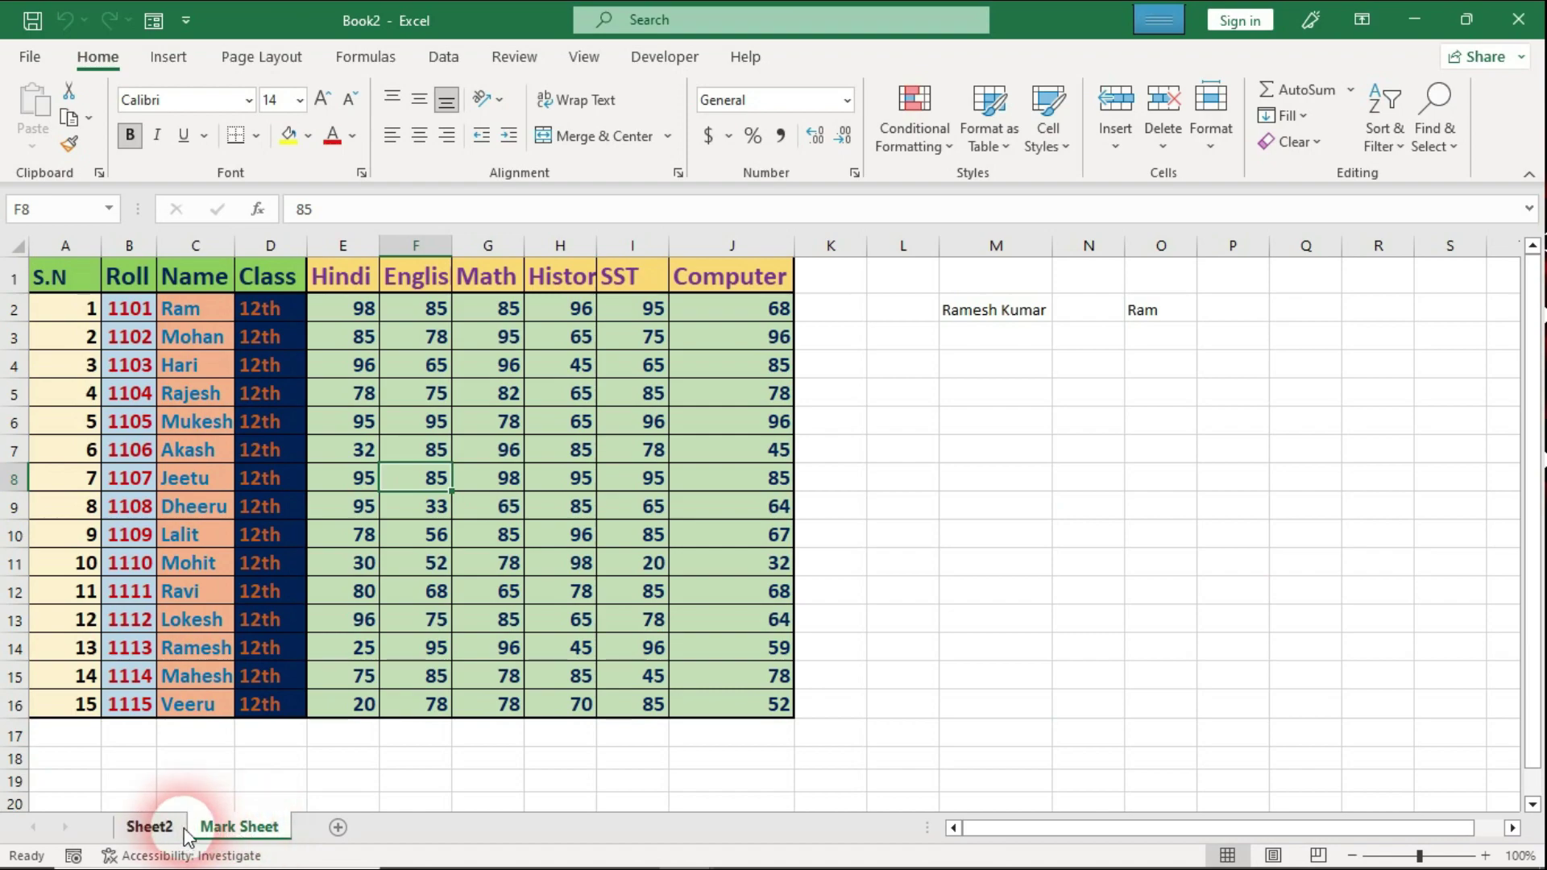
Move Sheet2 to the end so Mark Sheet comes first, then return to Mark Sheet
{"action": "left_click", "coordinate": [153, 826]}
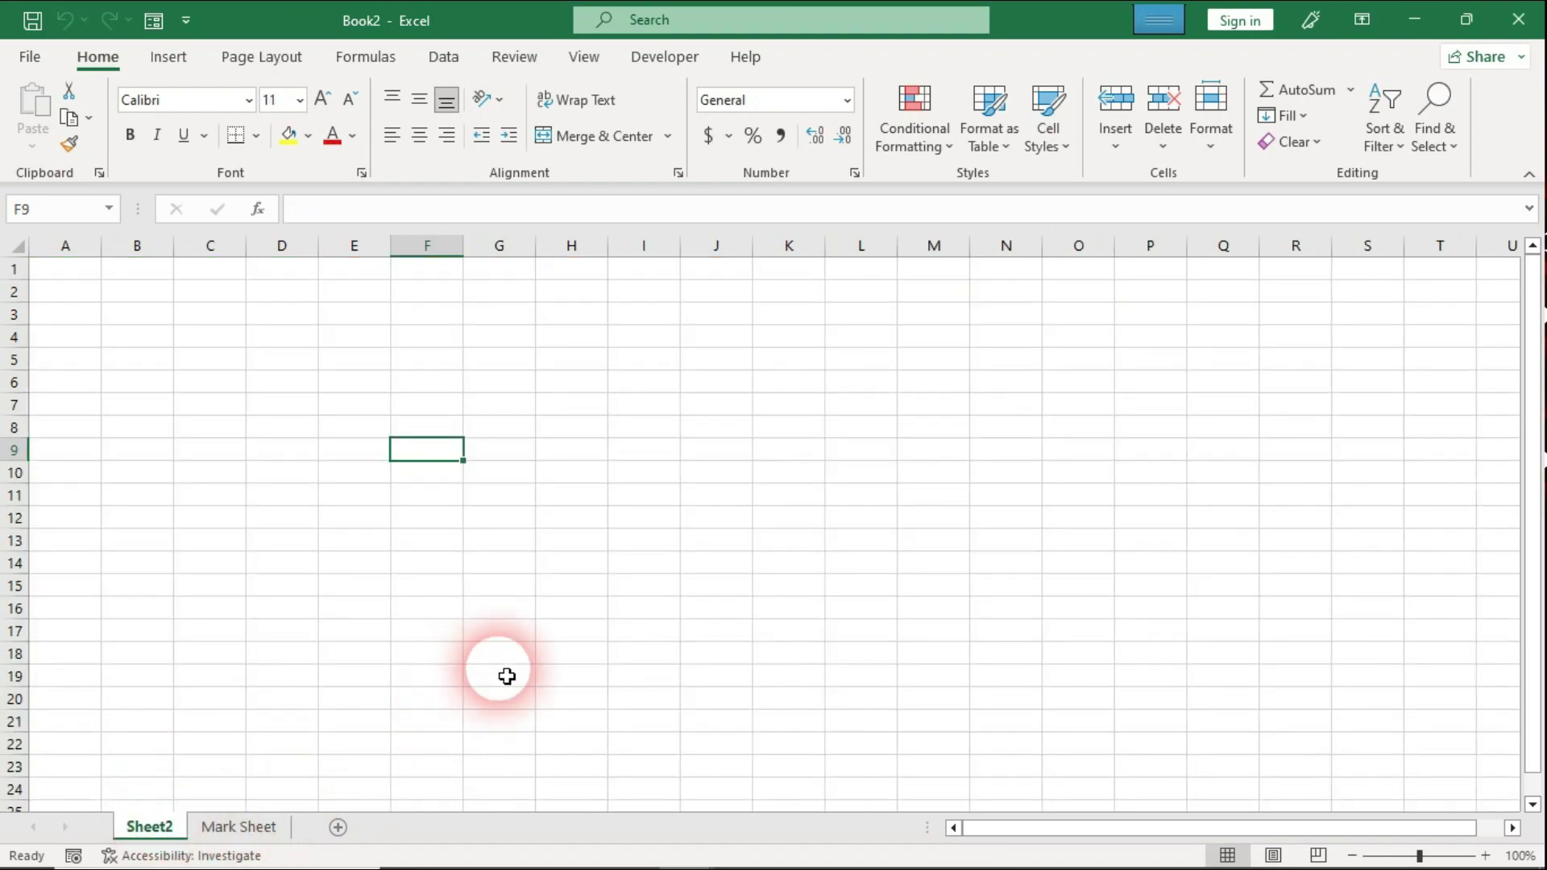
{"action": "left_click", "coordinate": [1210, 131]}
{"action": "left_click", "coordinate": [1324, 508]}
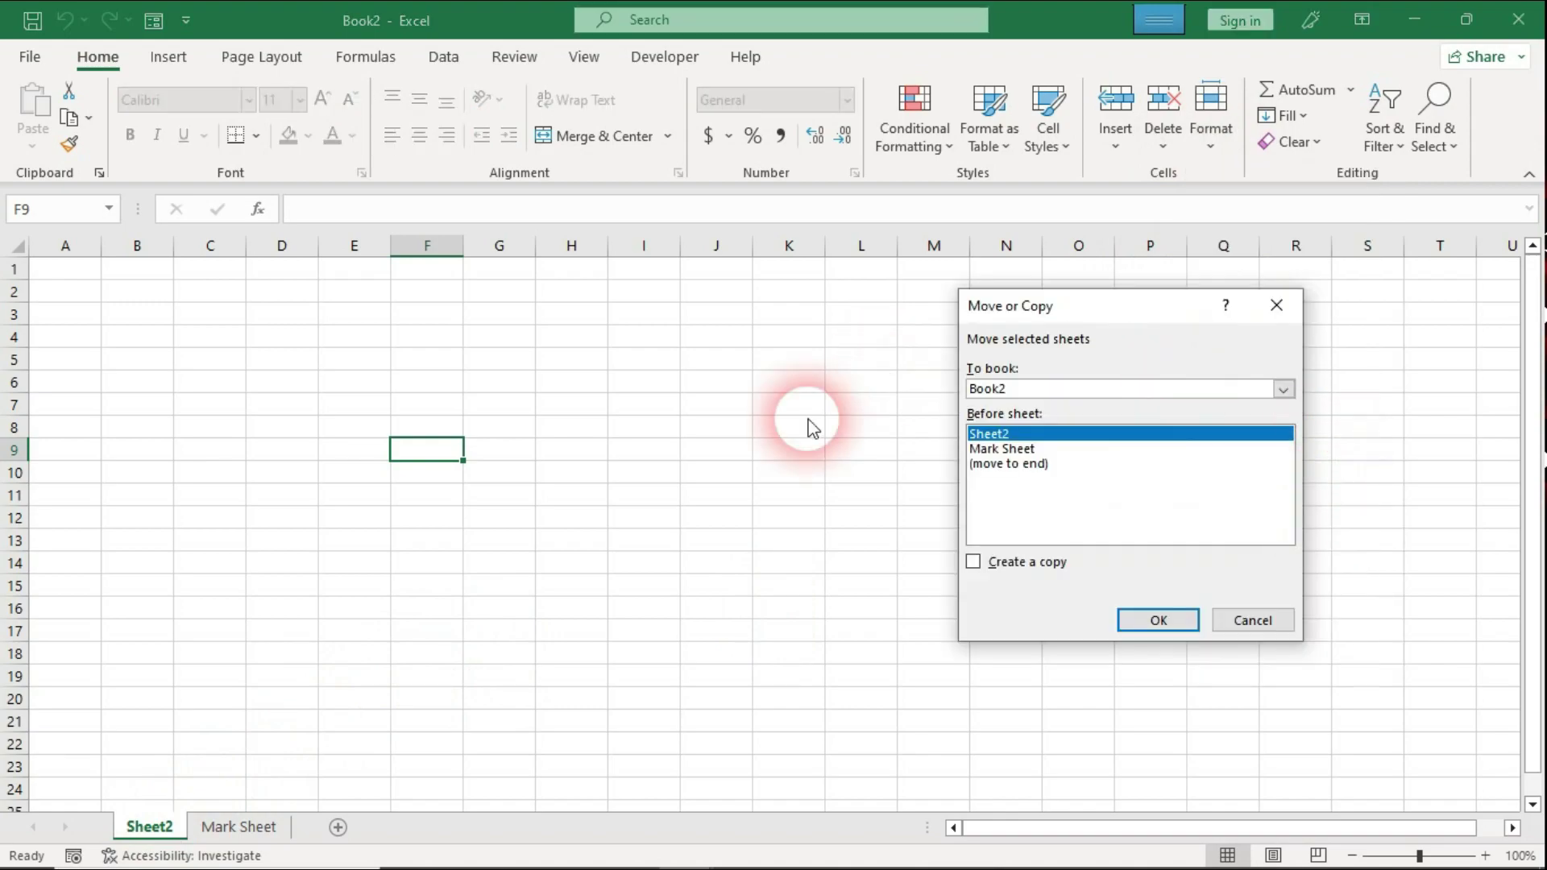
{"action": "left_click", "coordinate": [1026, 463]}
{"action": "left_click", "coordinate": [1128, 621]}
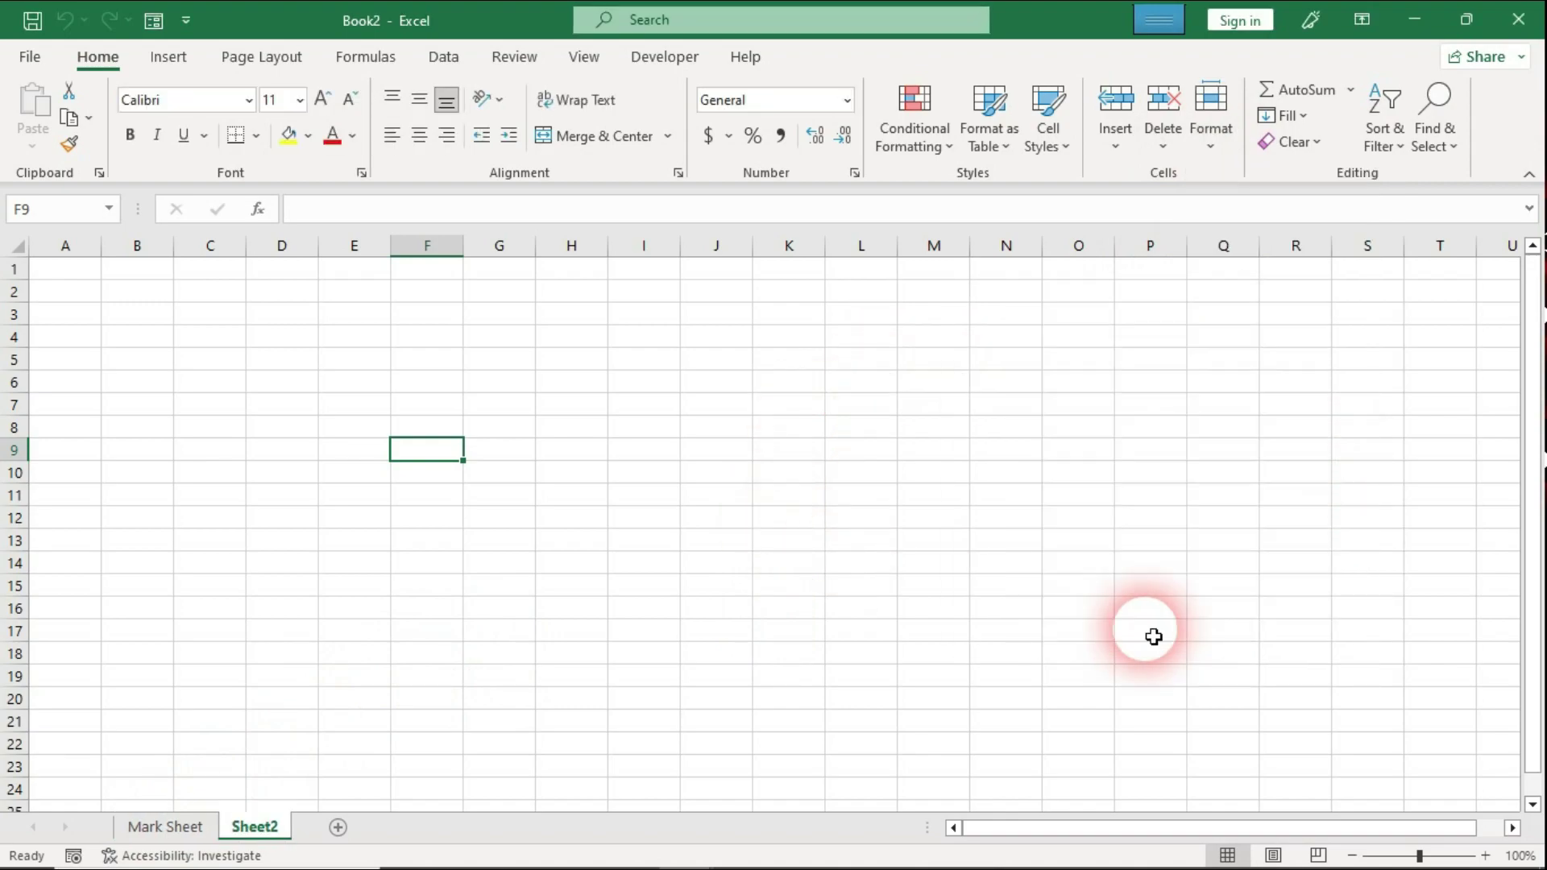
{"action": "left_click", "coordinate": [165, 826]}
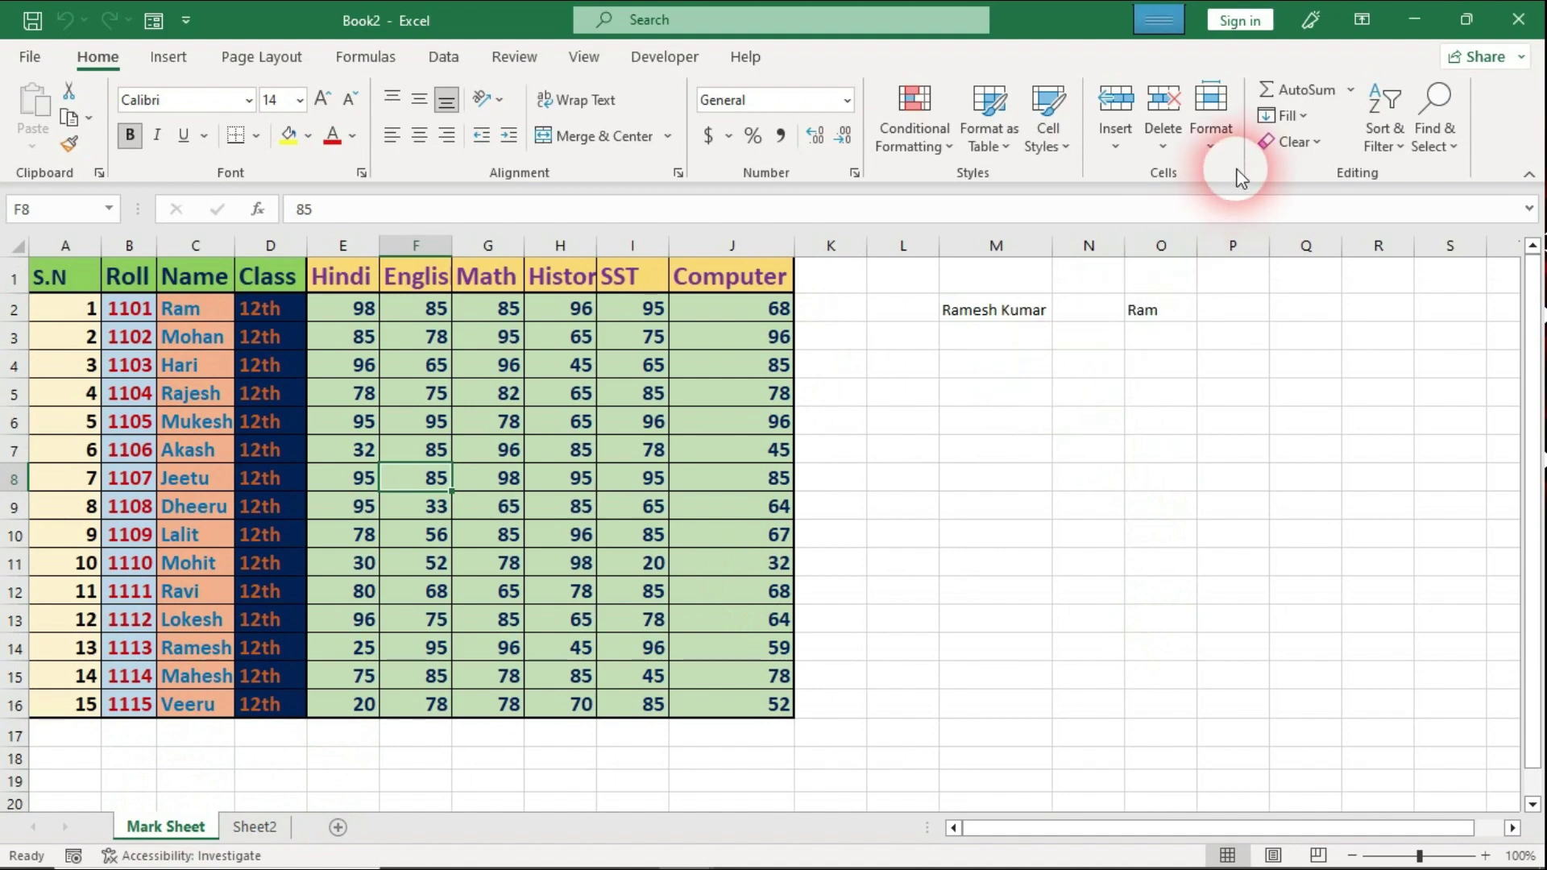
Copy Mark Sheet to the end as Mark Sheet (2) using Create a copy, then view the copy
{"action": "left_click", "coordinate": [1220, 145]}
{"action": "left_click", "coordinate": [1299, 506]}
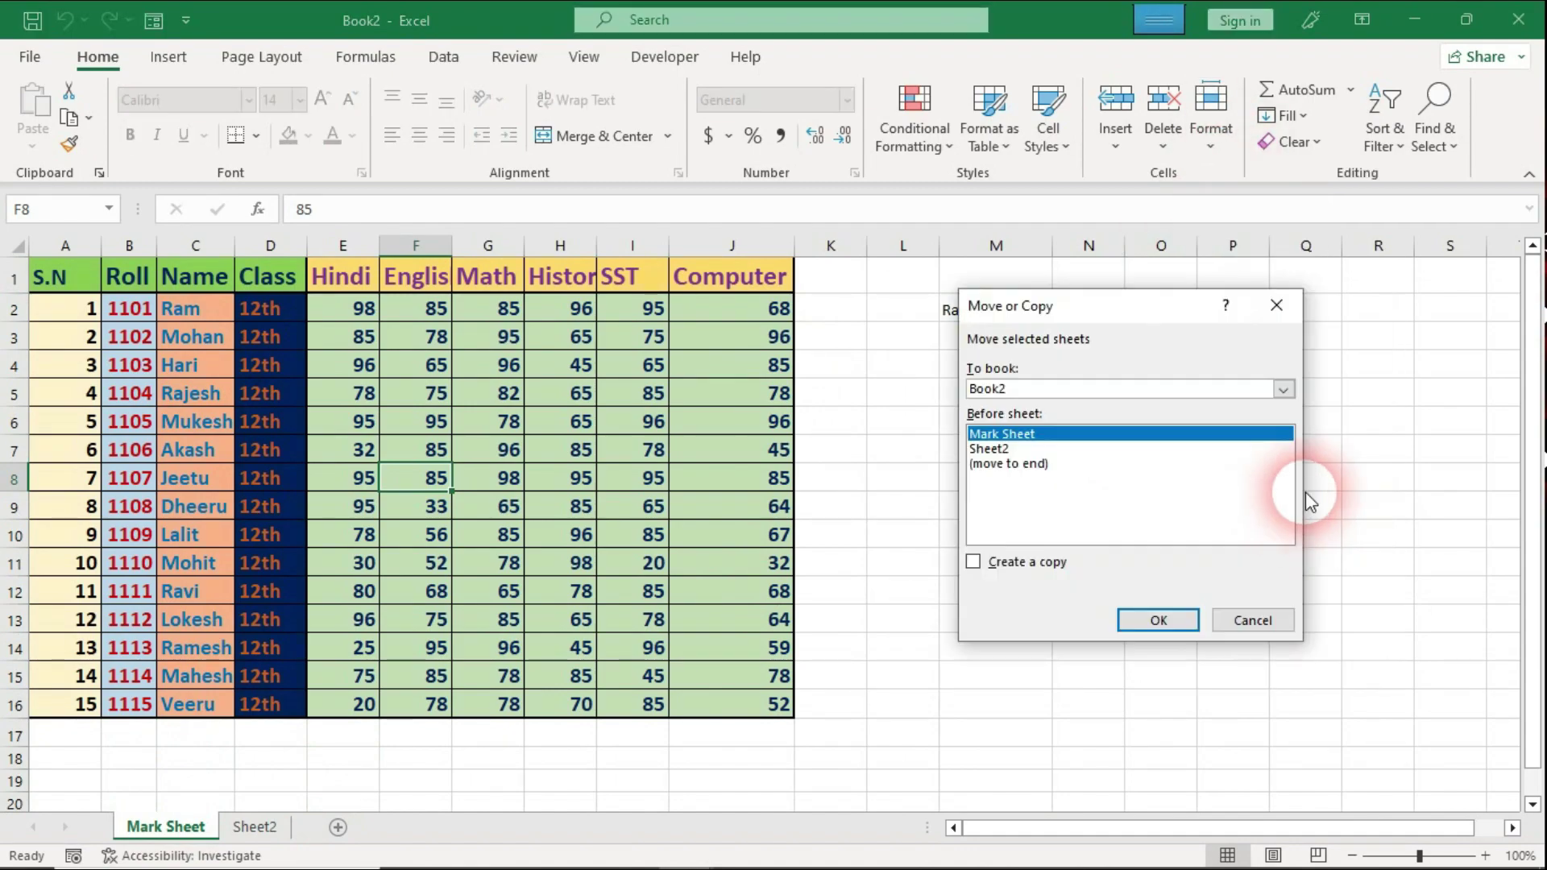
{"action": "left_click", "coordinate": [1031, 464]}
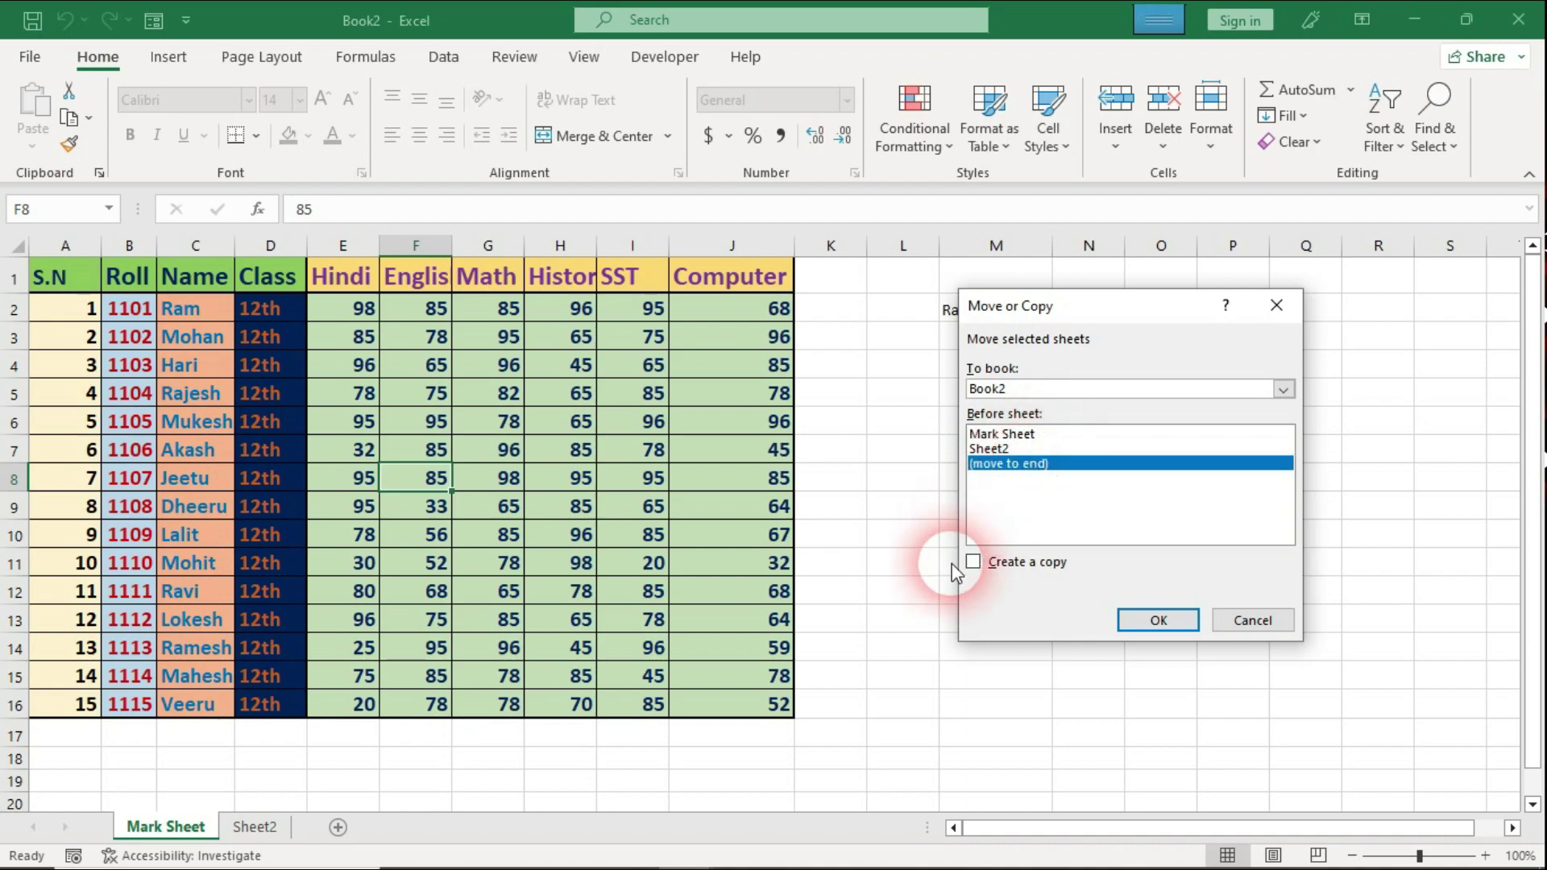
{"action": "left_click", "coordinate": [974, 563]}
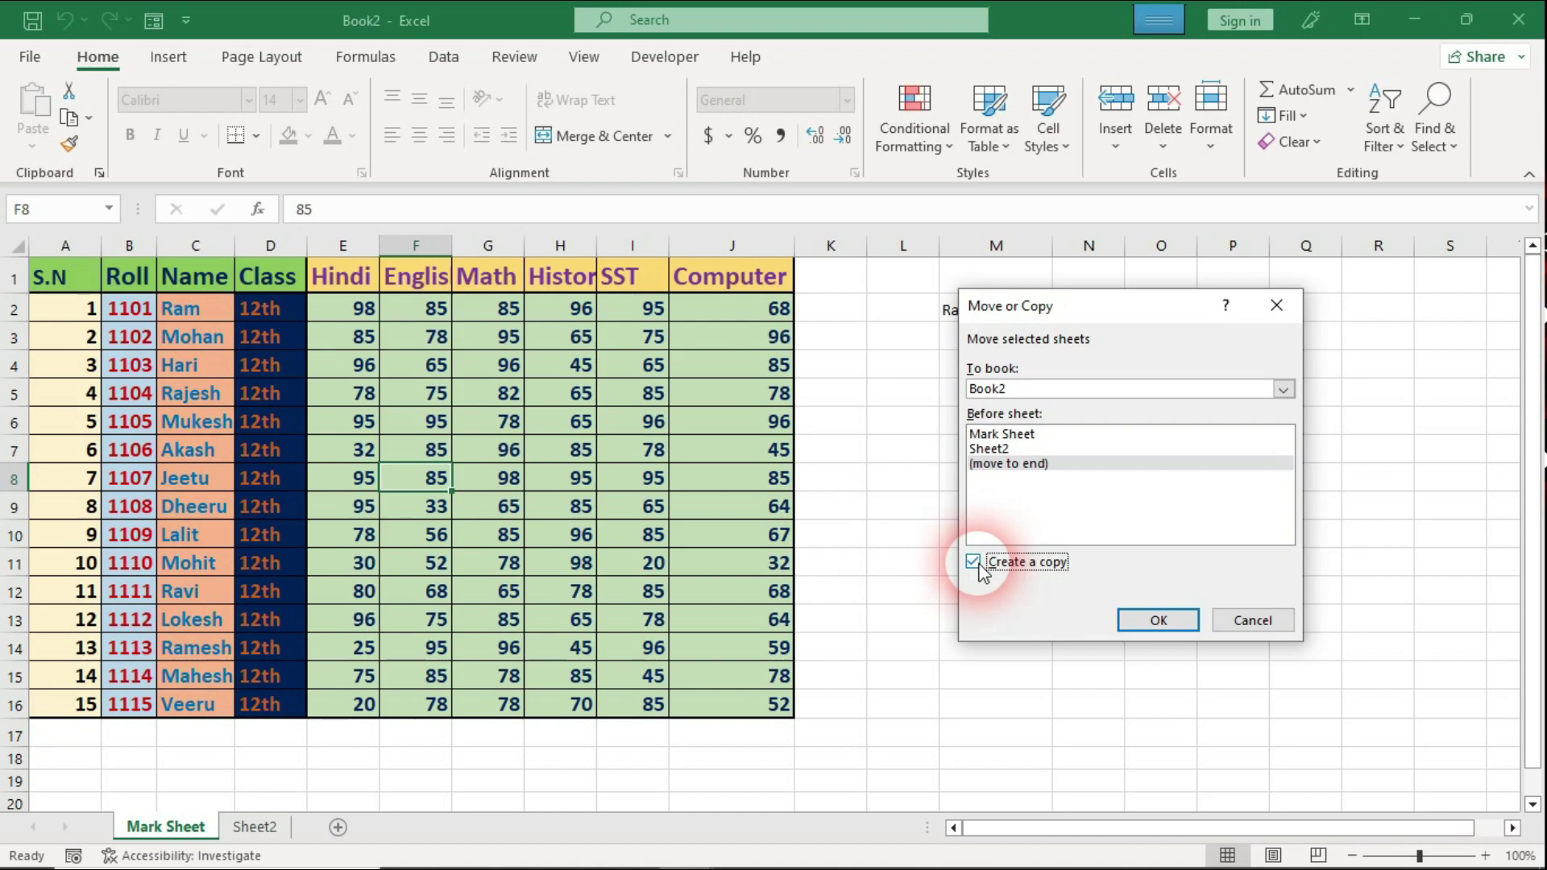
{"action": "left_click", "coordinate": [1158, 620]}
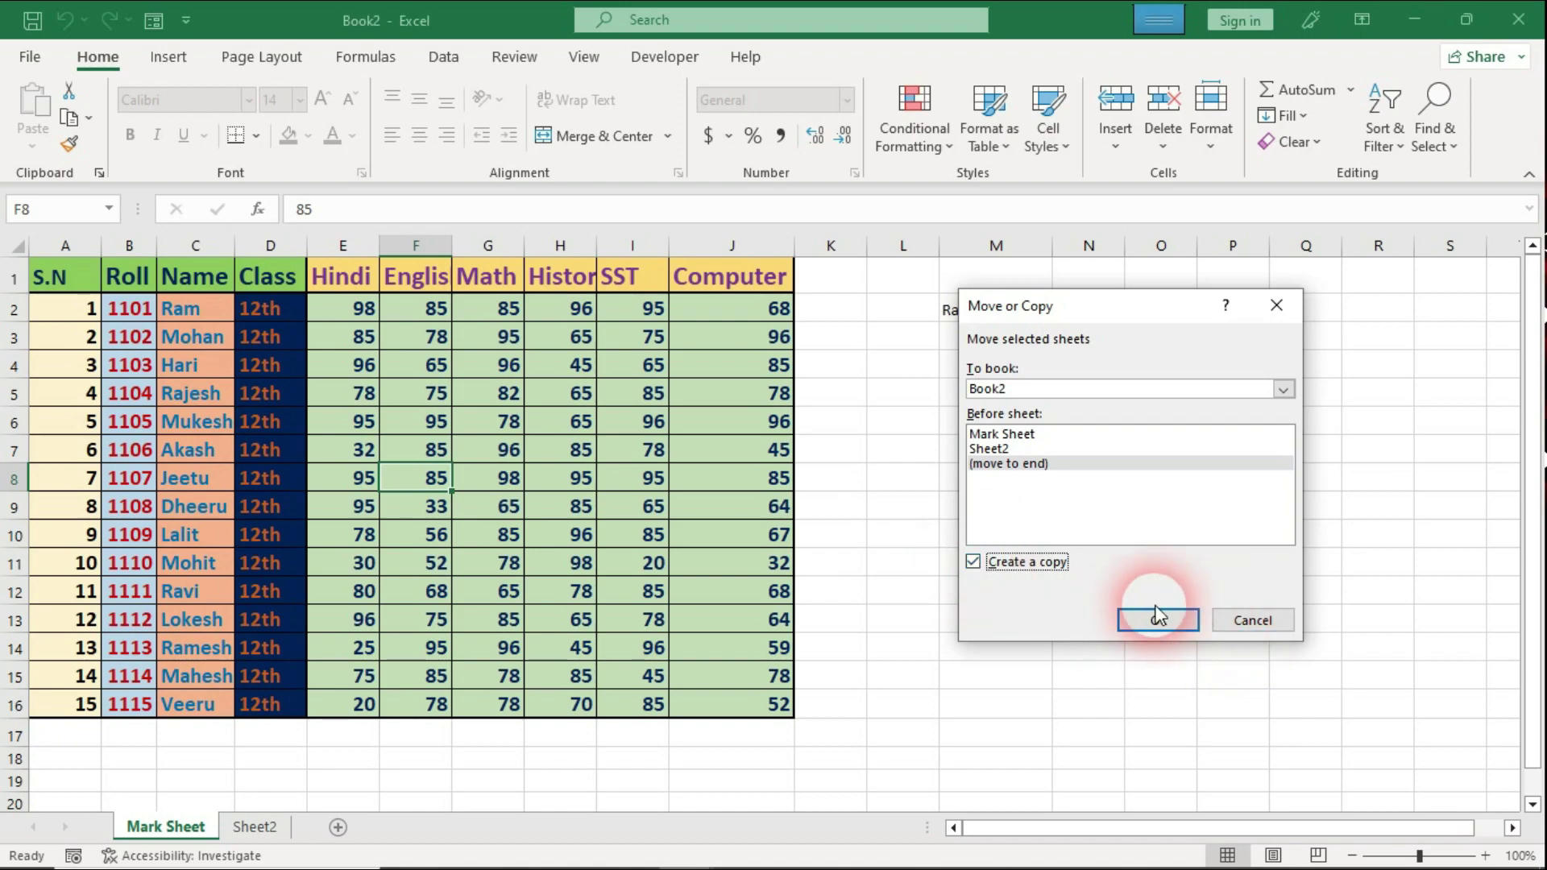
{"action": "left_click", "coordinate": [165, 827]}
{"action": "left_click_drag", "start_coordinate": [80, 278], "coordinate": [657, 655]}
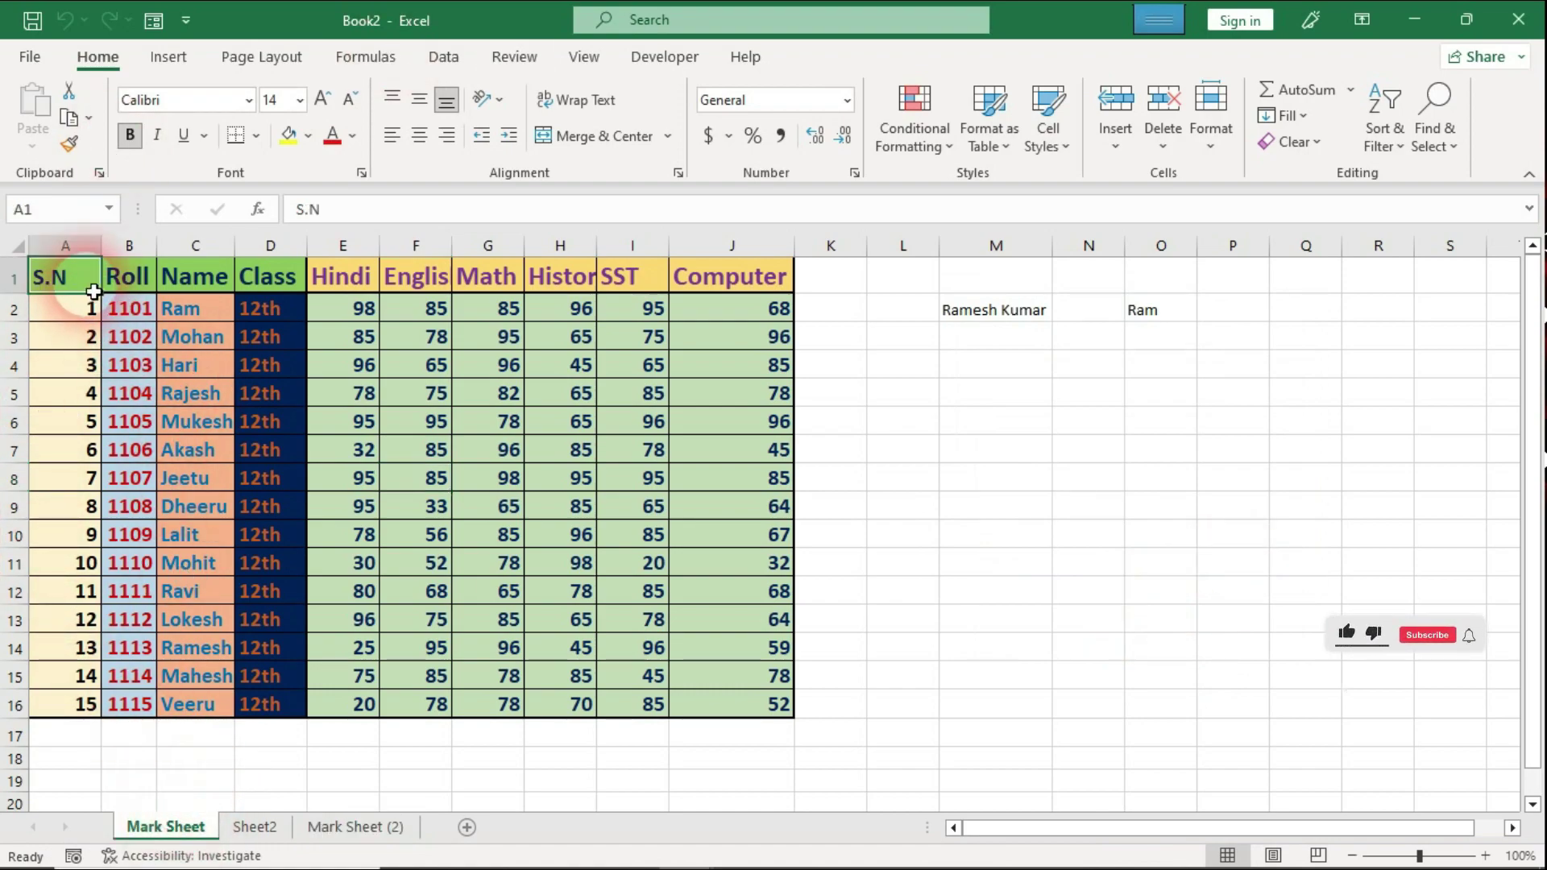
{"action": "left_click", "coordinate": [352, 830]}
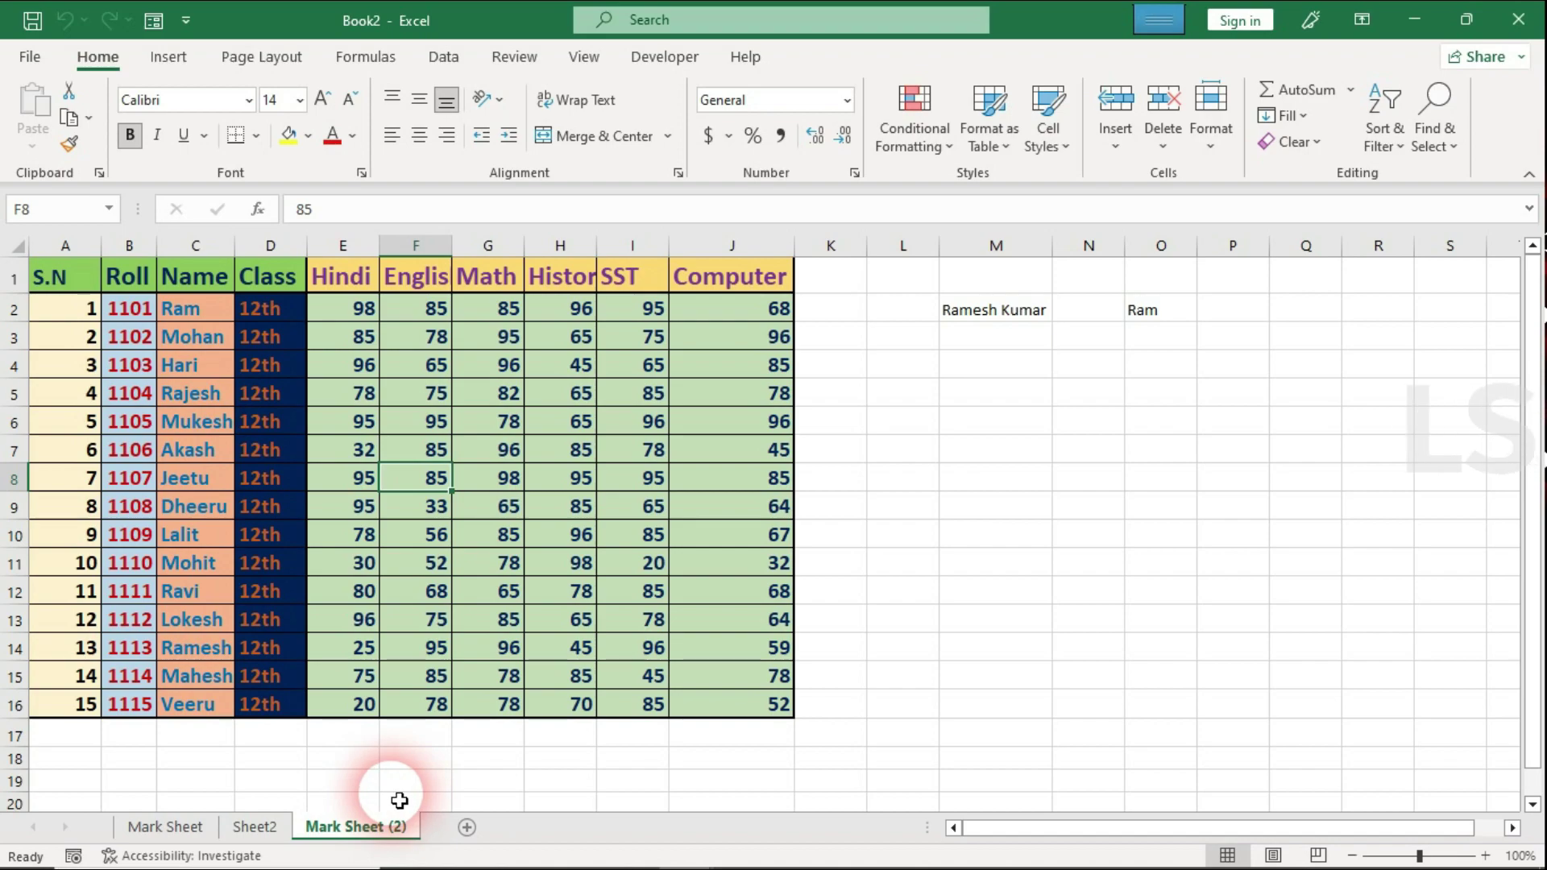
Colour the Mark Sheet (2) tab red and the Sheet2 tab green
{"action": "left_click", "coordinate": [1211, 133]}
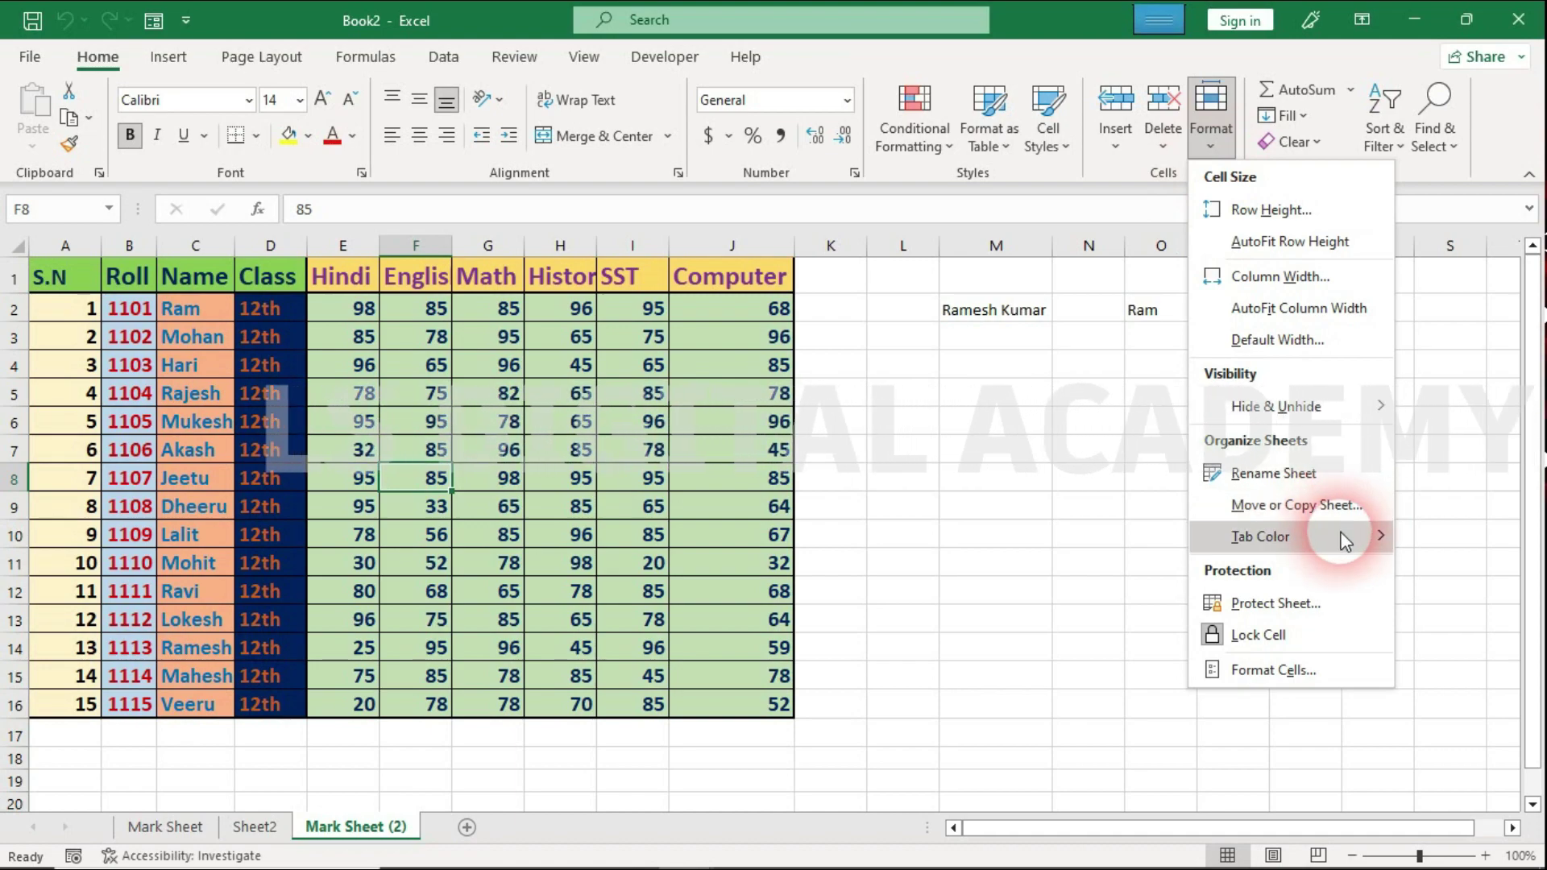
{"action": "mouse_move", "coordinate": [1260, 536]}
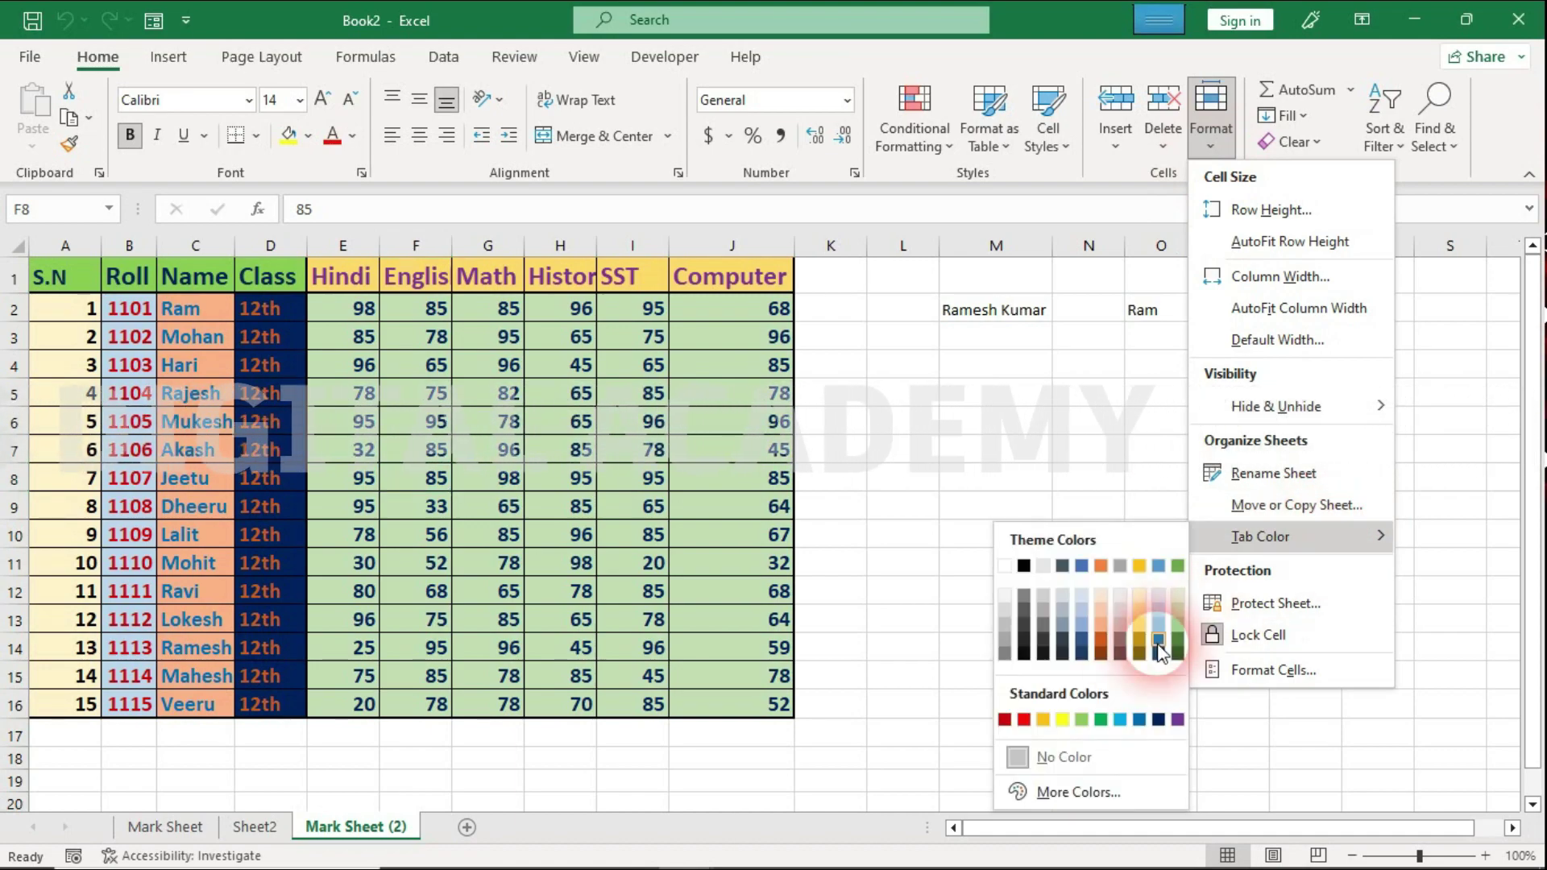
{"action": "left_click", "coordinate": [1004, 719]}
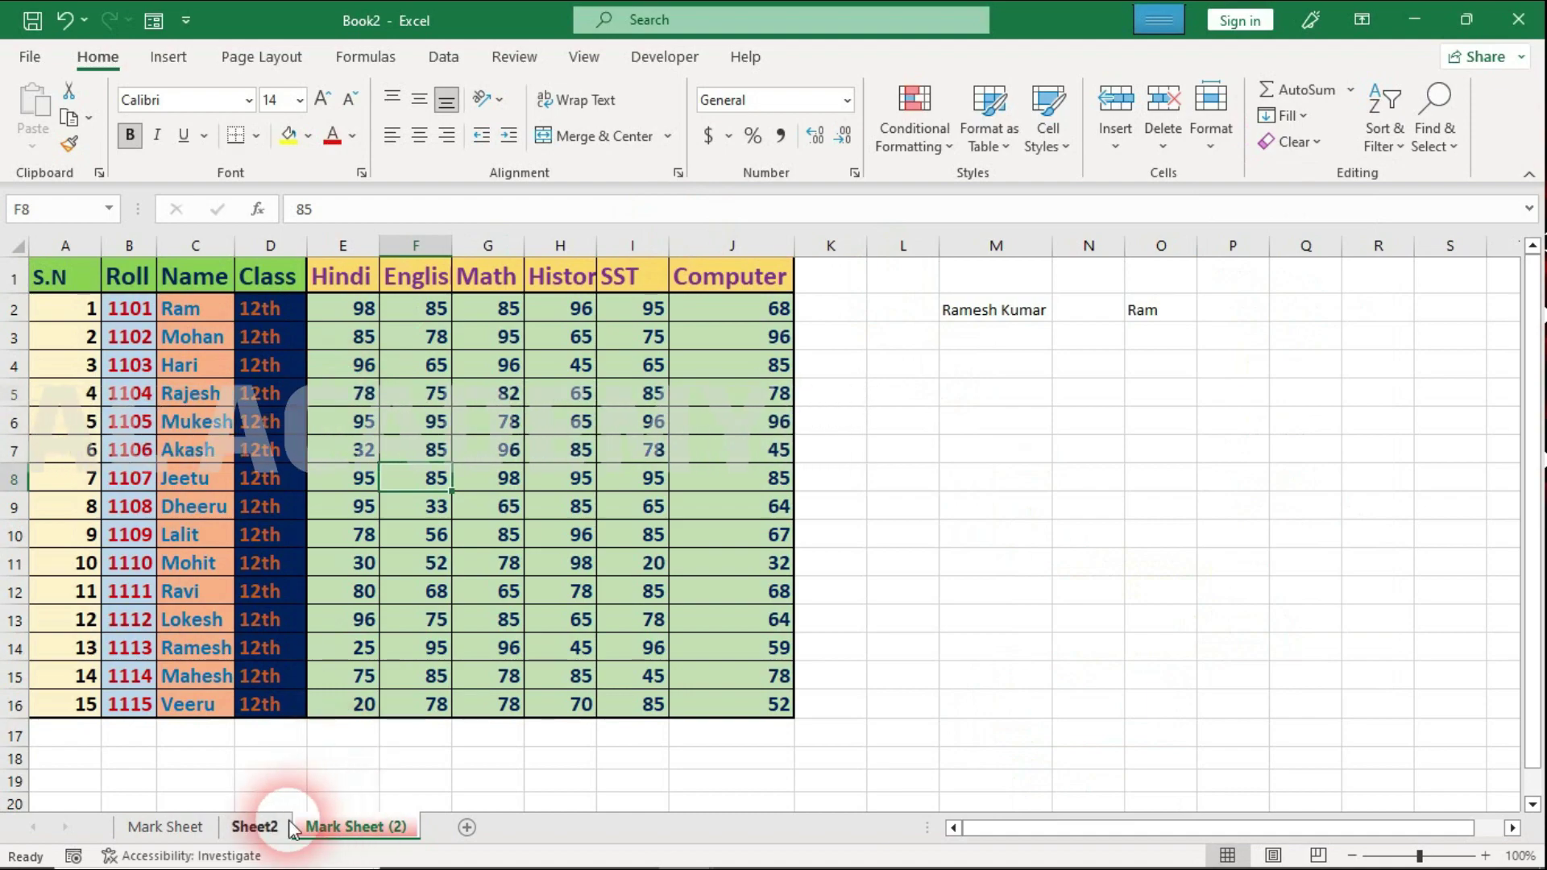
{"action": "left_click", "coordinate": [255, 826]}
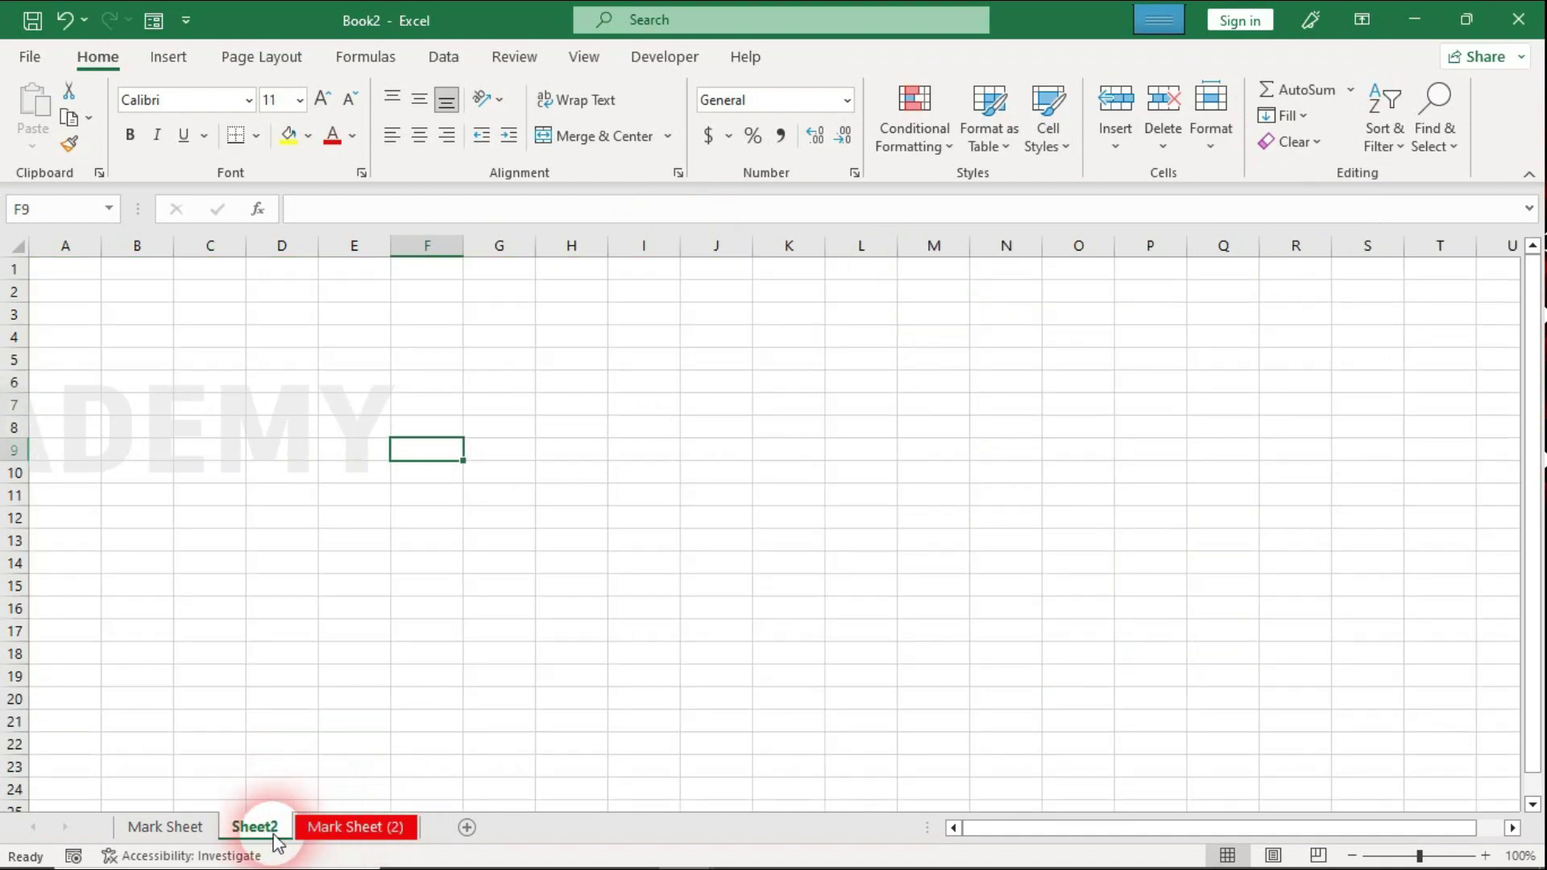
{"action": "left_click", "coordinate": [1216, 146]}
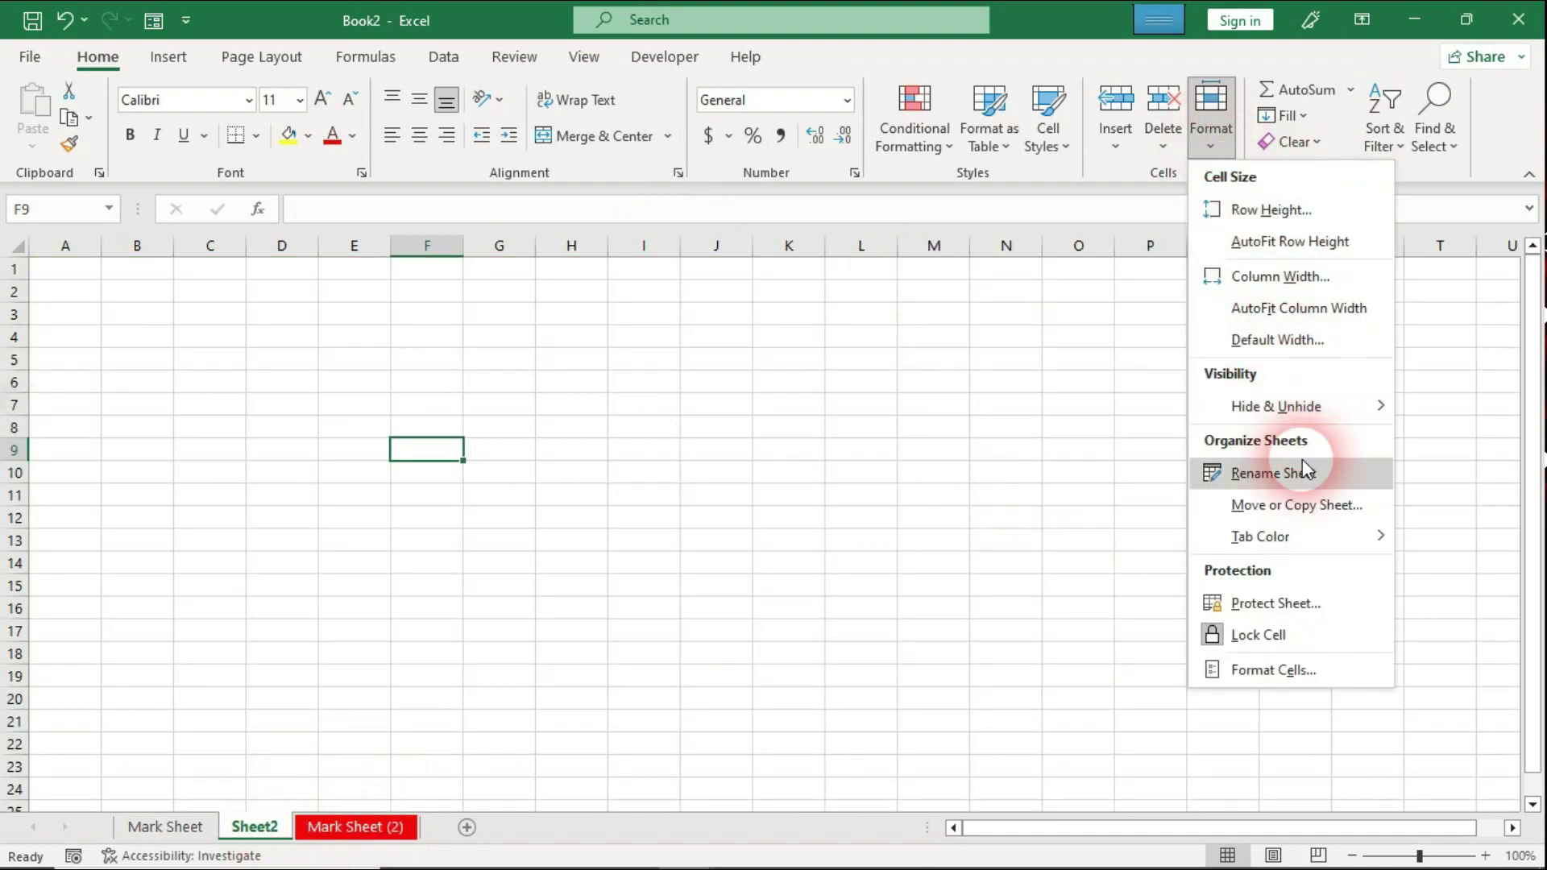
{"action": "left_click", "coordinate": [1300, 536]}
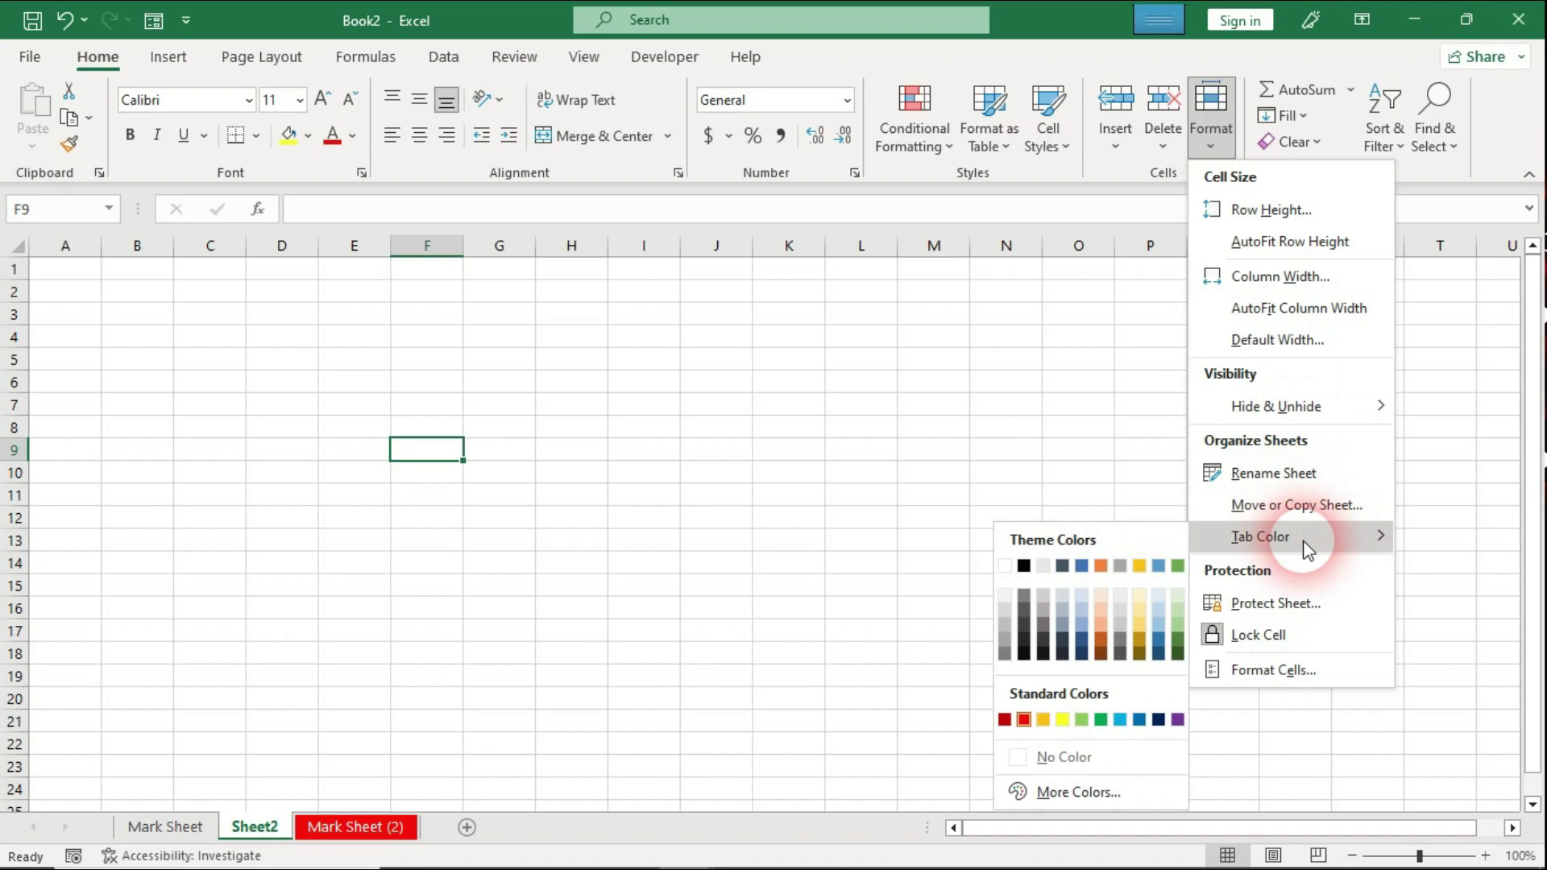
{"action": "left_click", "coordinate": [1101, 720]}
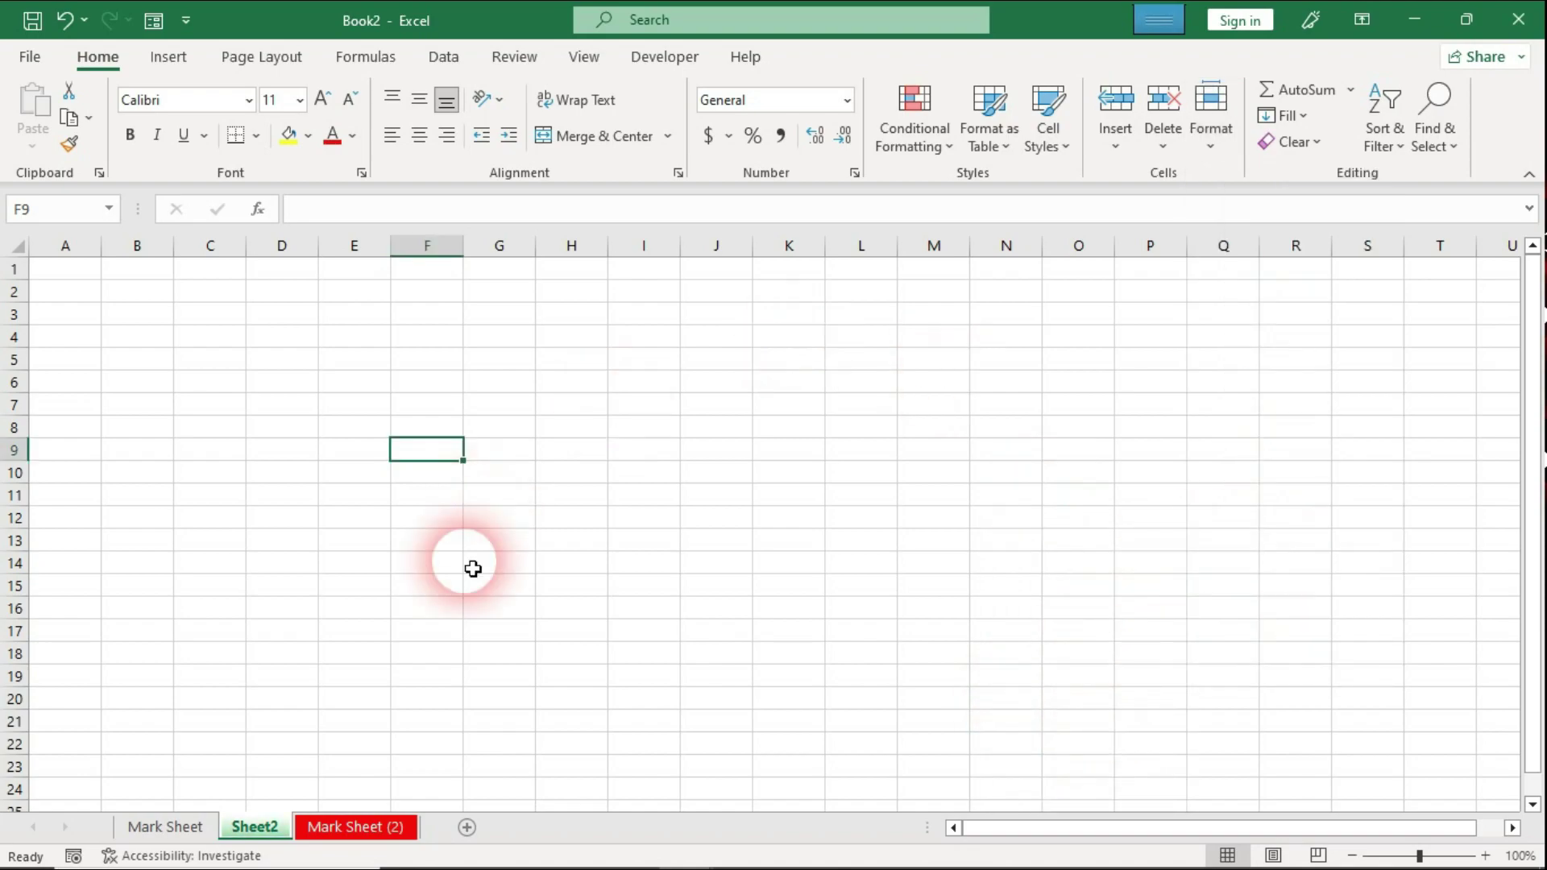
Colour the Mark Sheet tab purple
{"action": "left_click", "coordinate": [197, 827]}
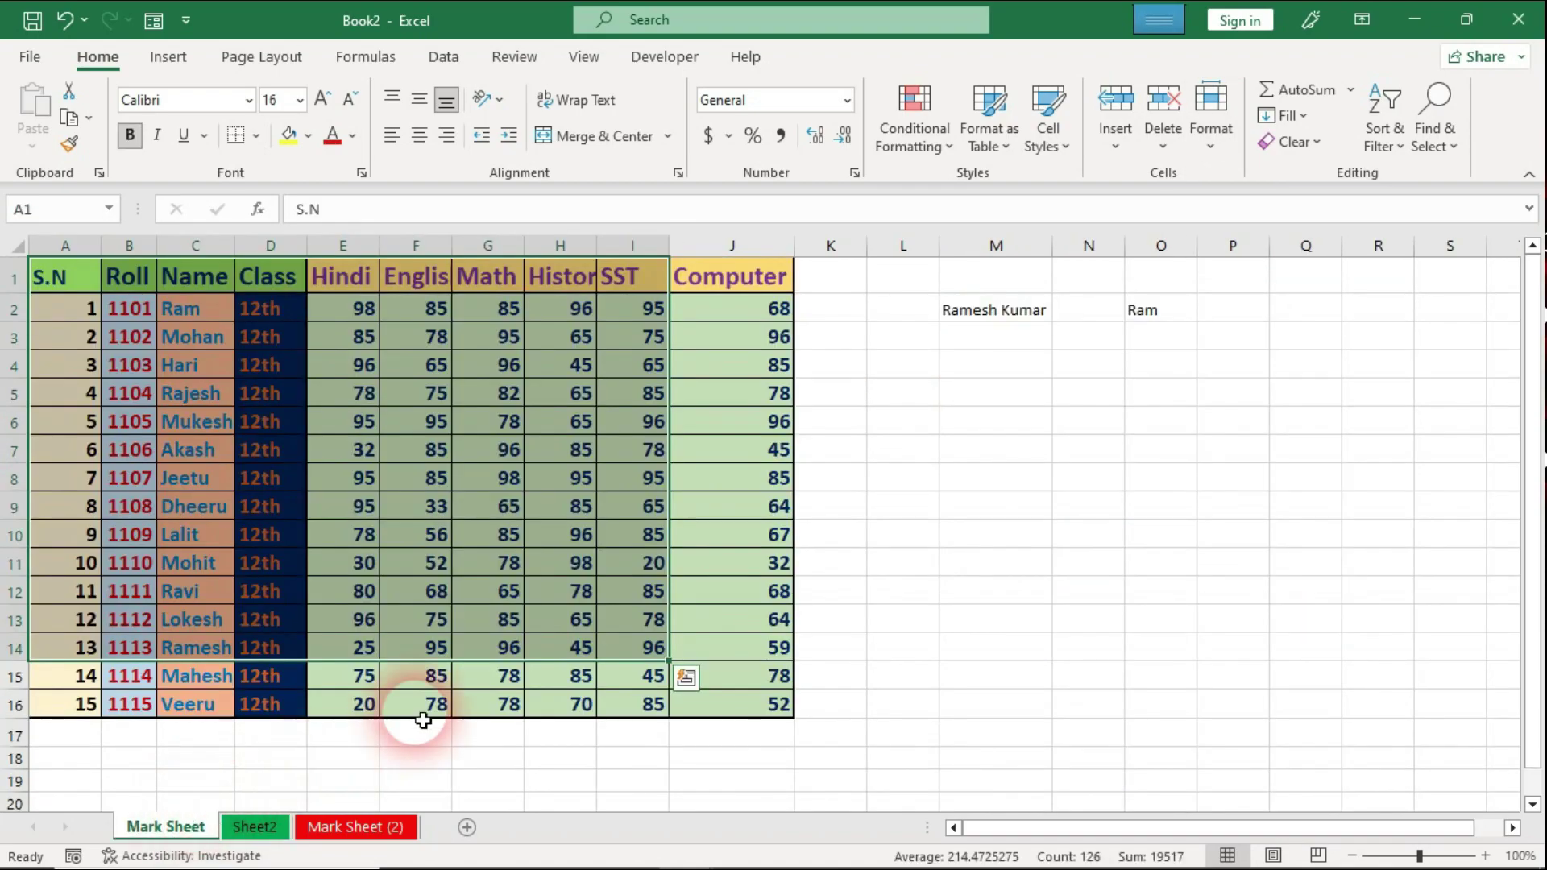
{"action": "left_click", "coordinate": [1217, 142]}
{"action": "left_click", "coordinate": [1304, 538]}
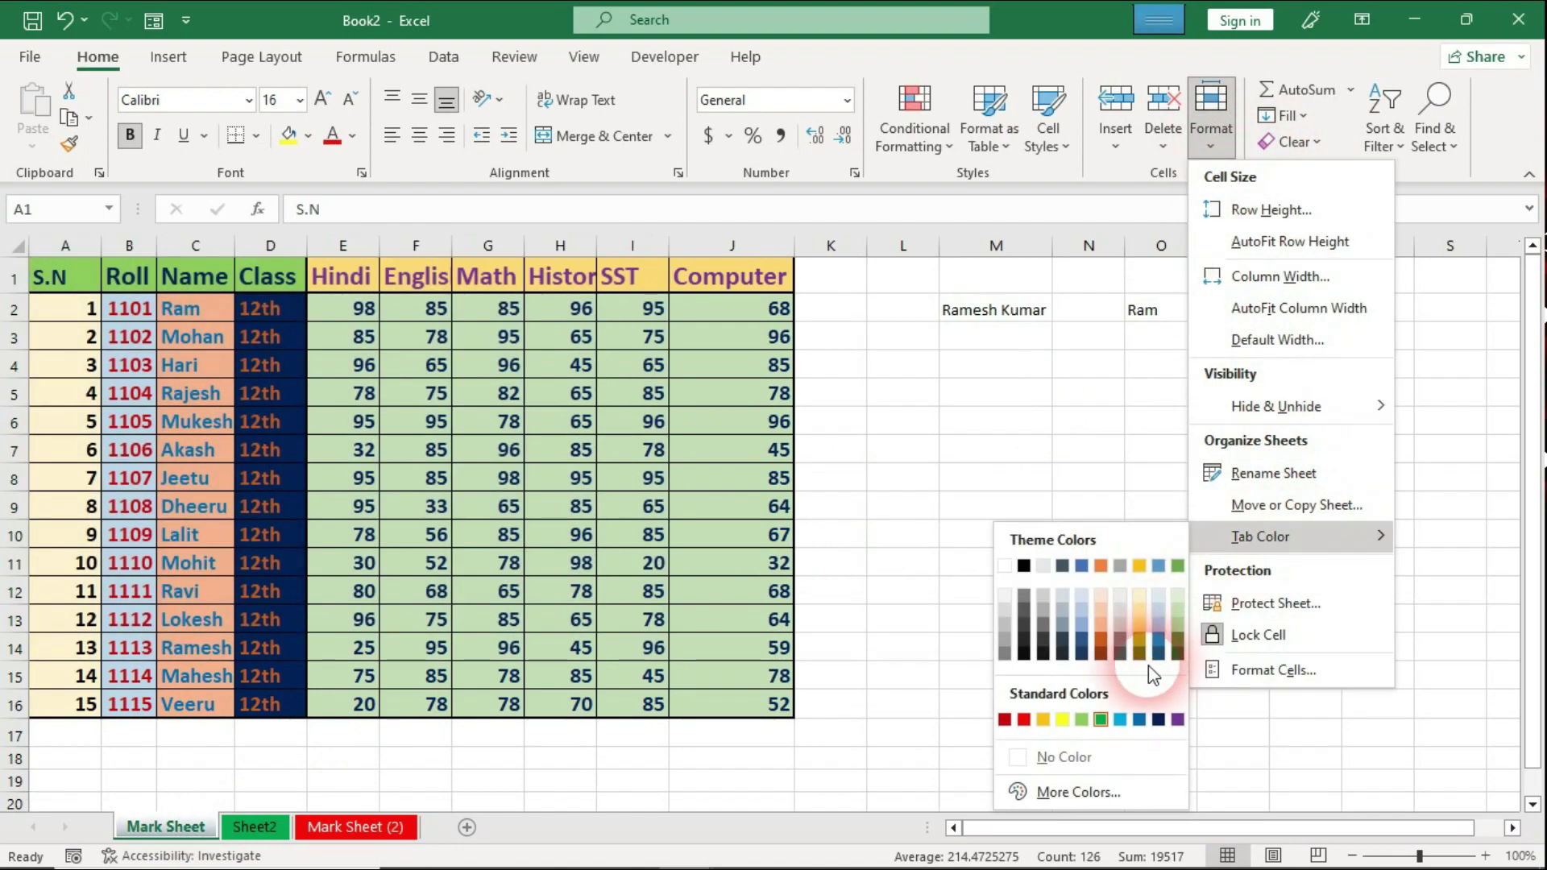
{"action": "left_click", "coordinate": [1177, 719]}
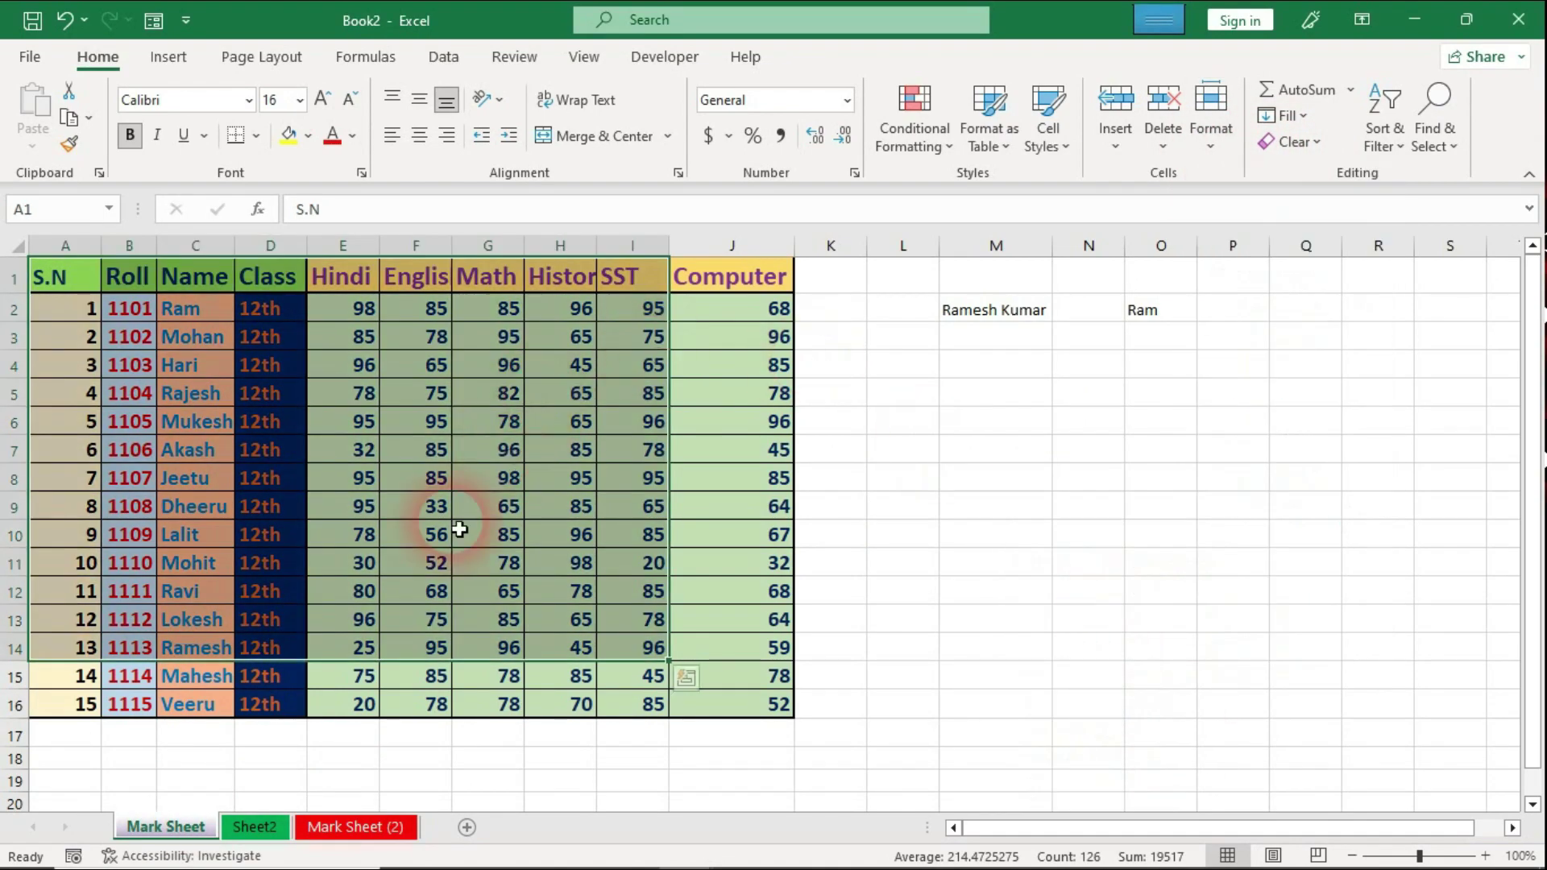
Flip between the sheets to compare the new tab colours, ending on Mark Sheet
{"action": "left_click", "coordinate": [251, 826]}
{"action": "left_click", "coordinate": [348, 827]}
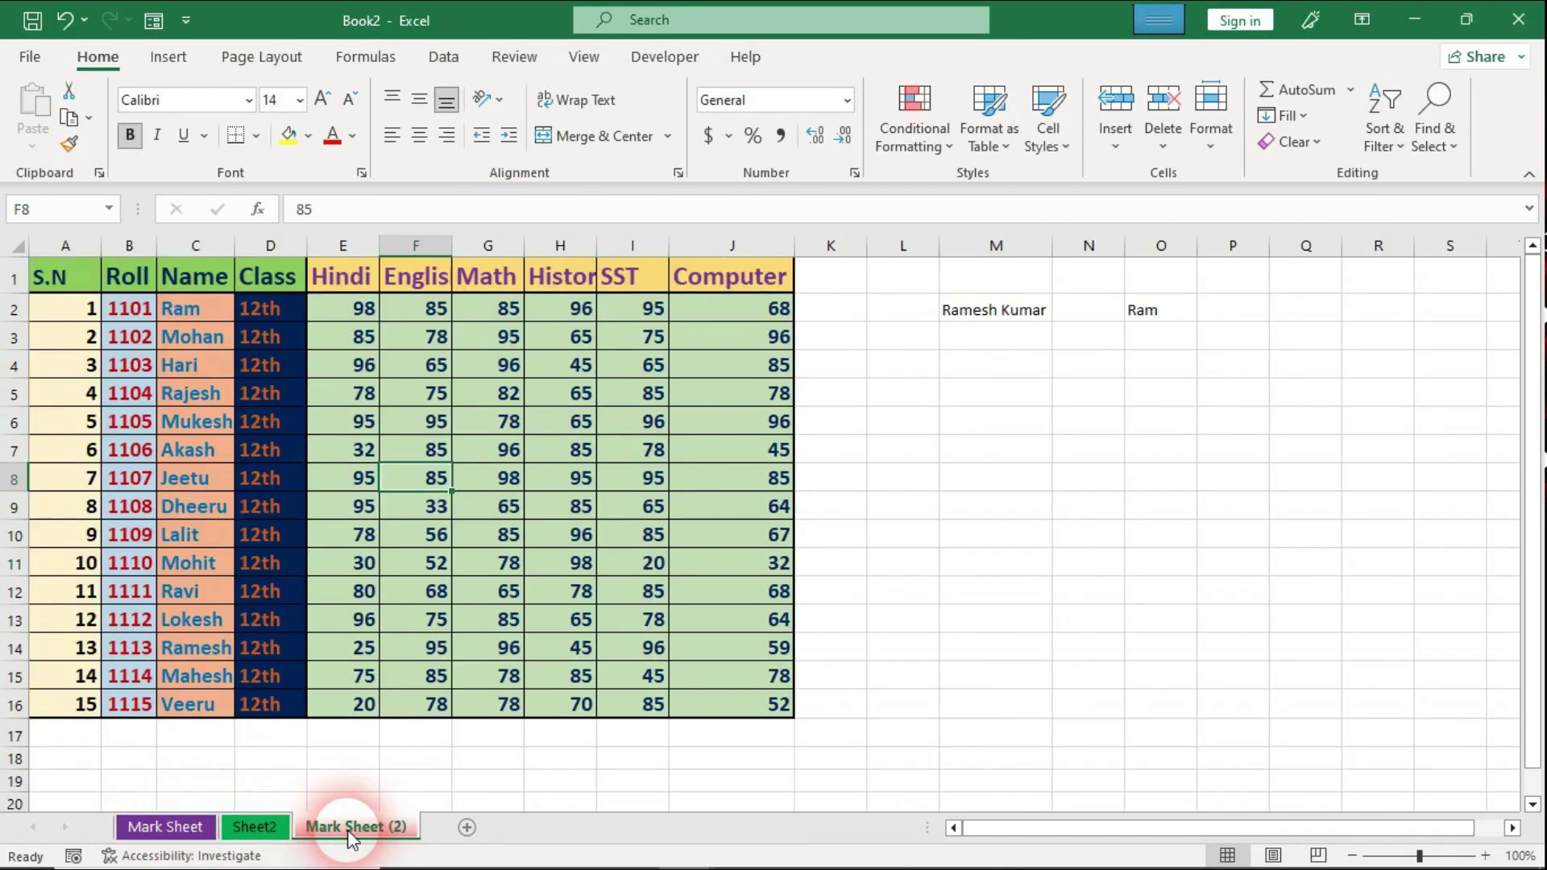
{"action": "left_click", "coordinate": [251, 826]}
{"action": "left_click", "coordinate": [348, 827]}
{"action": "left_click", "coordinate": [251, 827]}
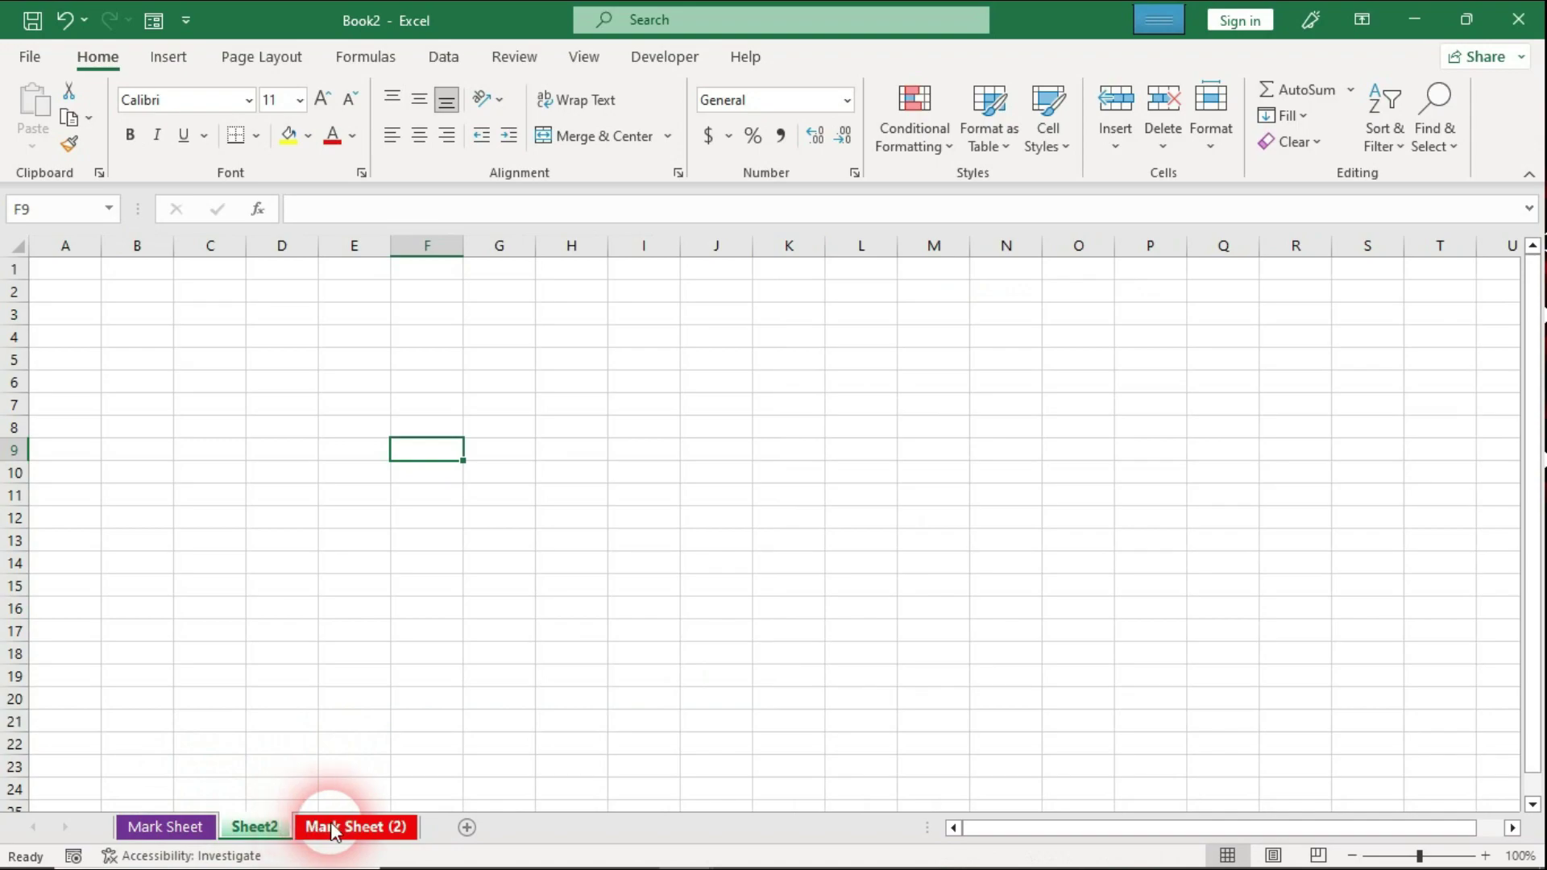
{"action": "left_click", "coordinate": [335, 829]}
{"action": "left_click", "coordinate": [177, 826]}
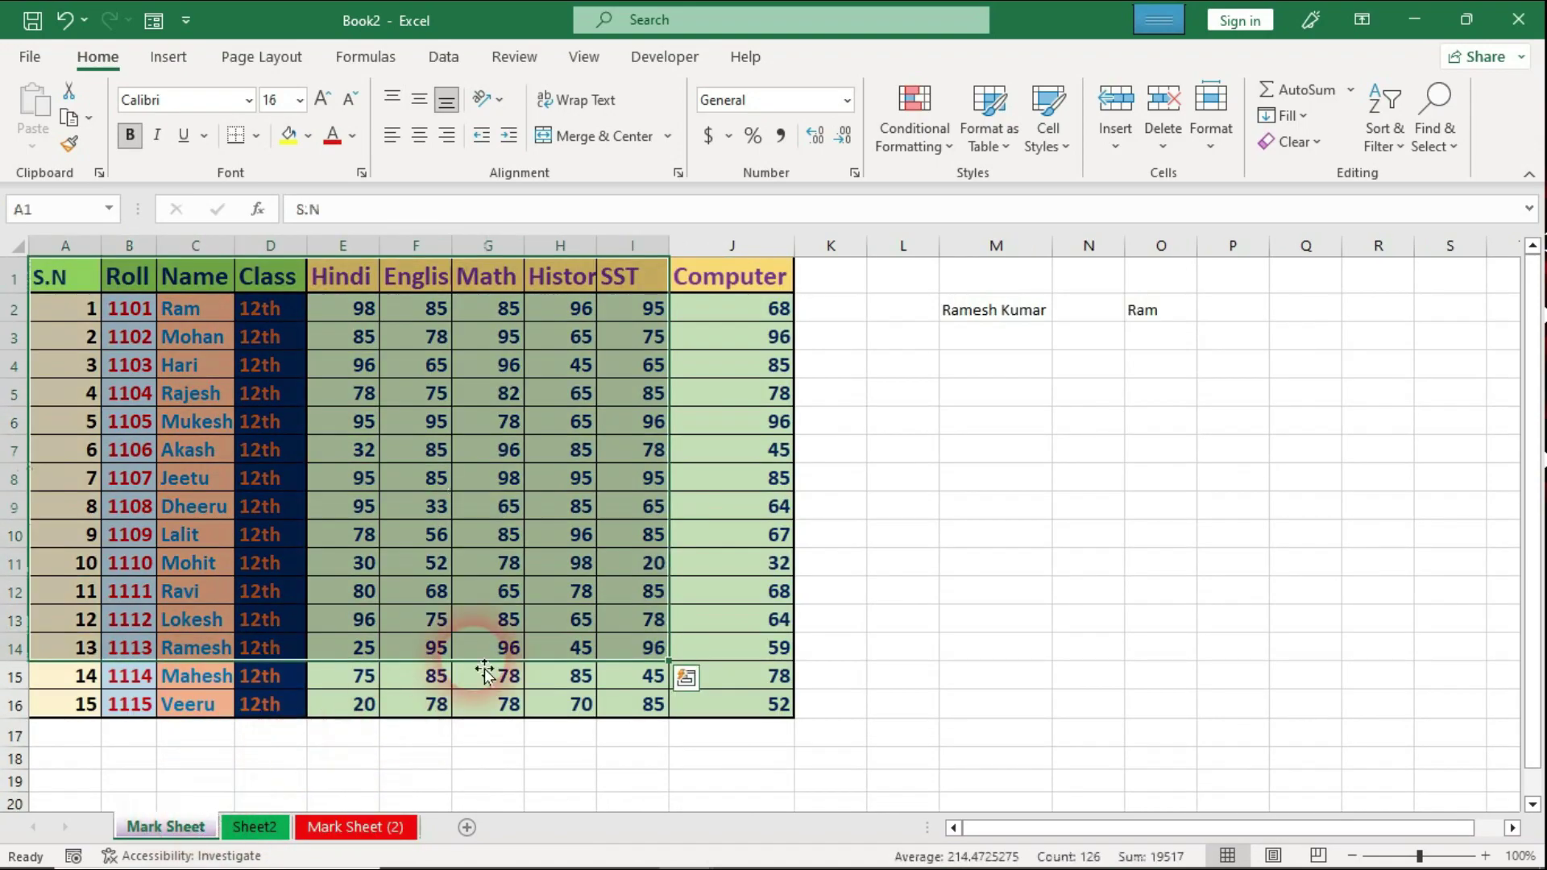
{"action": "left_click", "coordinate": [1196, 161]}
{"action": "mouse_move", "coordinate": [1260, 537]}
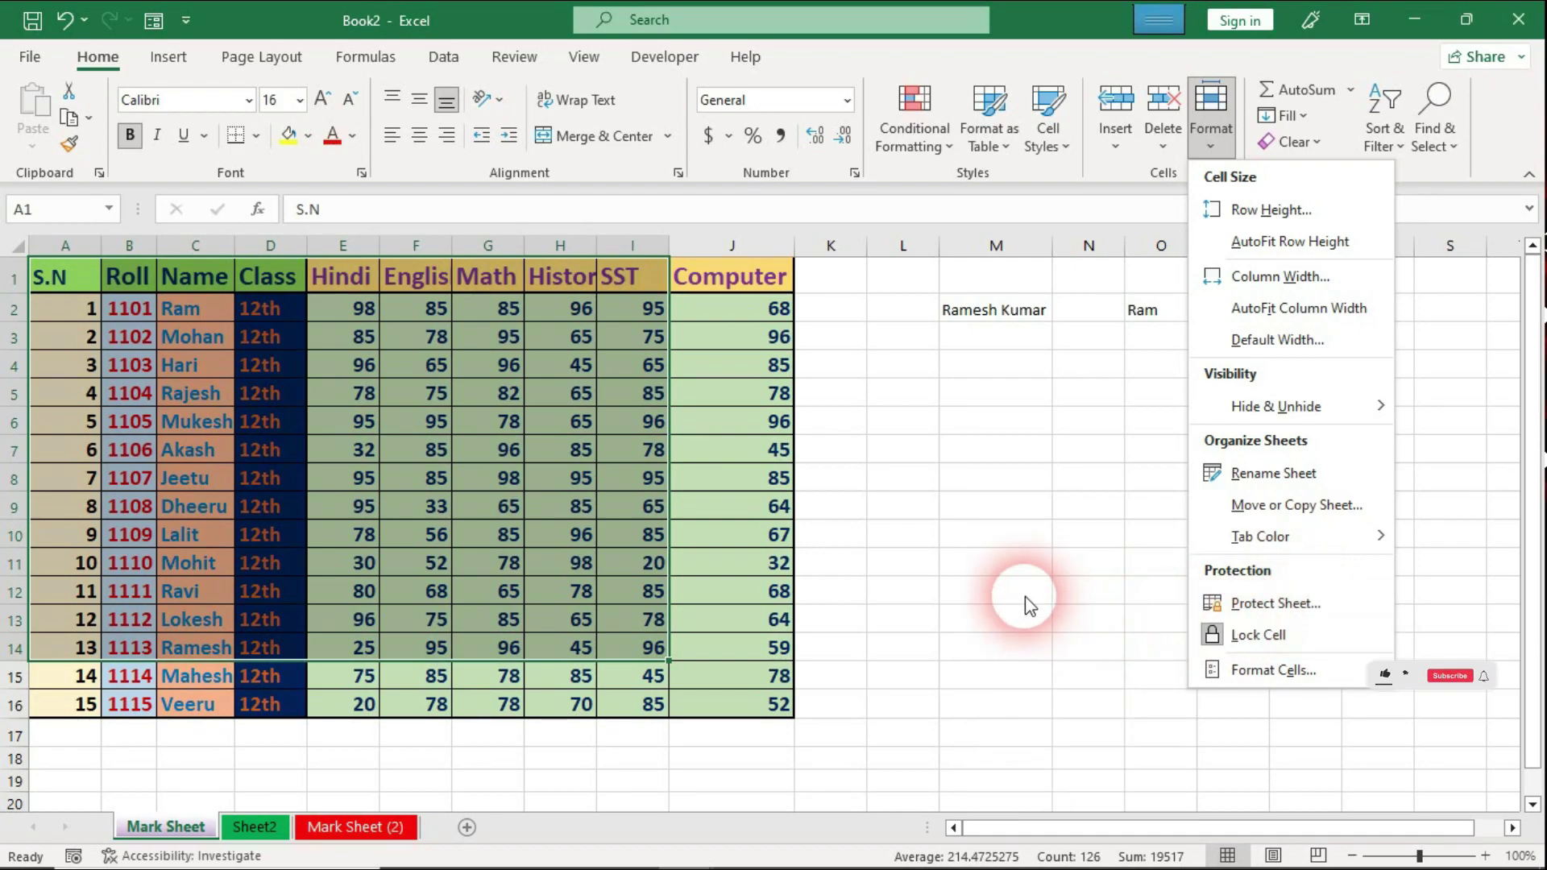
{"action": "left_click", "coordinate": [1019, 594]}
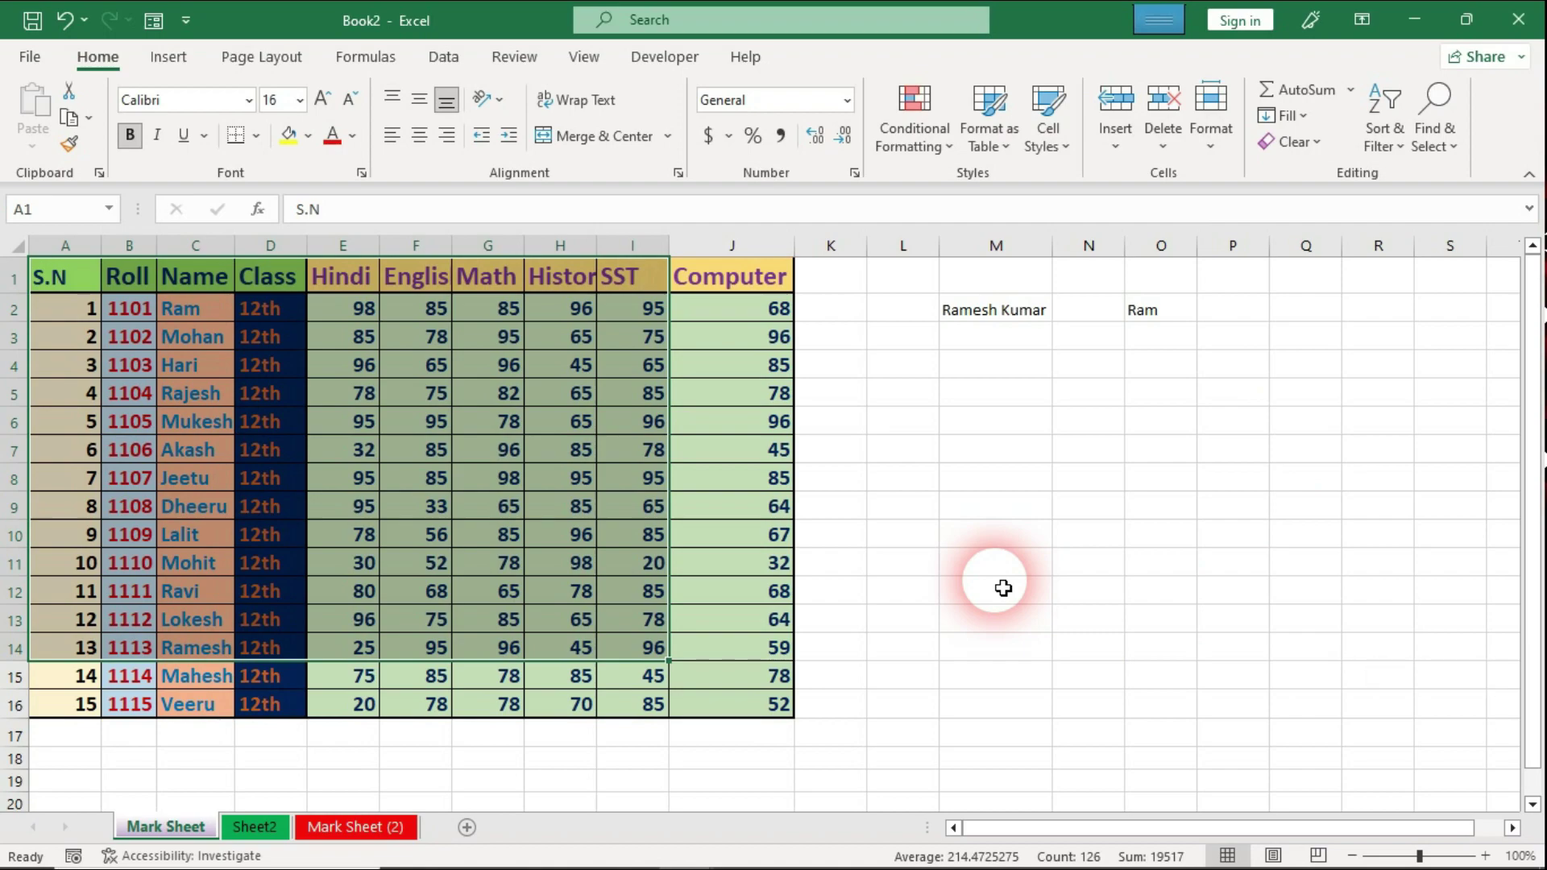
{"action": "left_click", "coordinate": [1210, 153]}
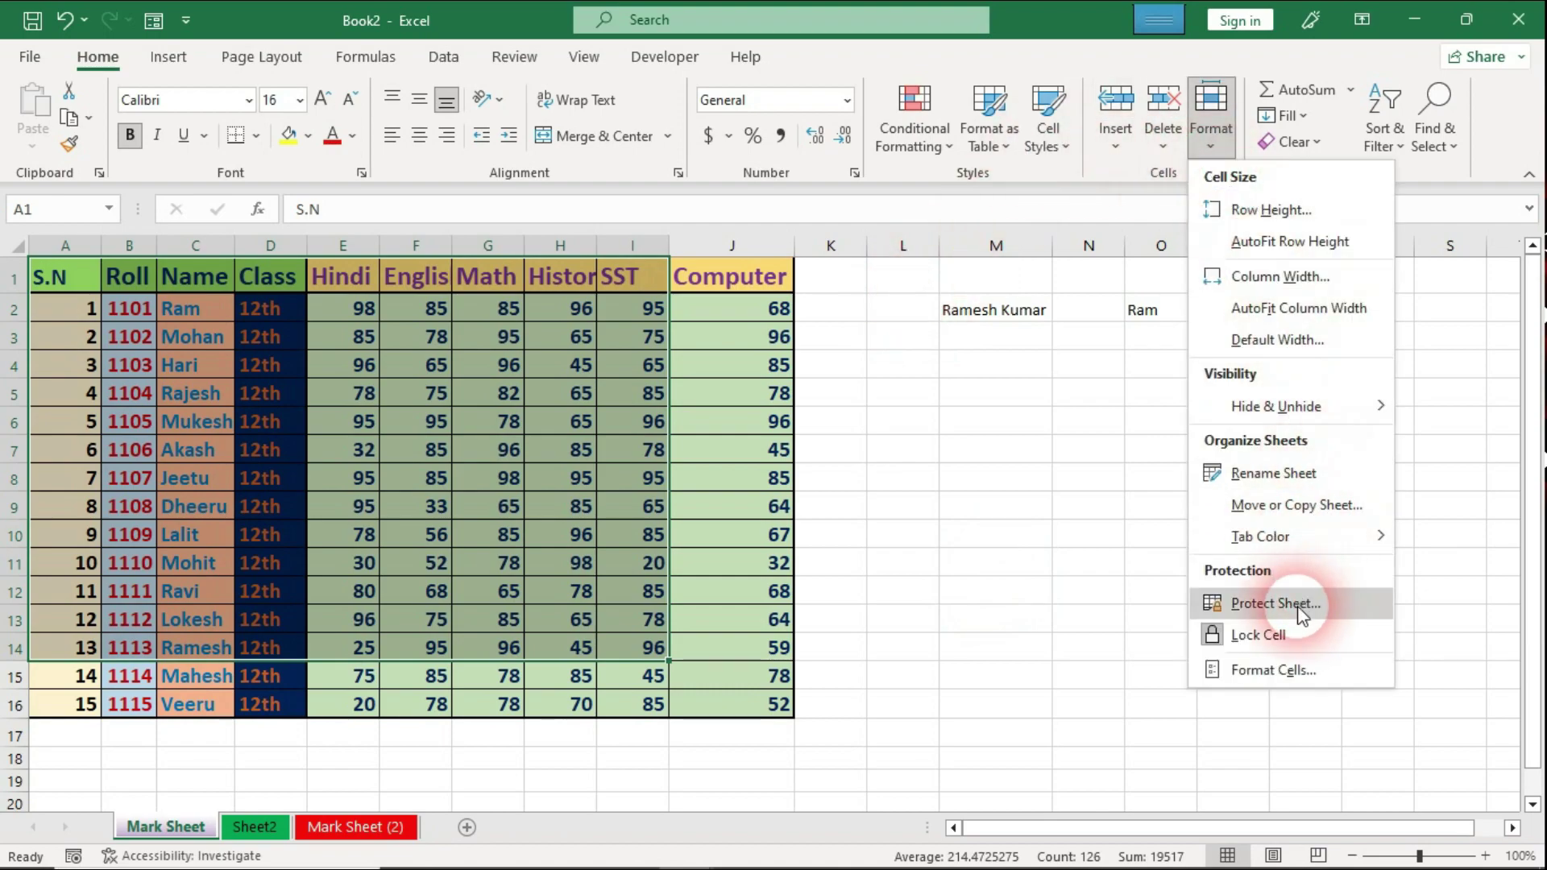
{"action": "left_click", "coordinate": [1275, 603]}
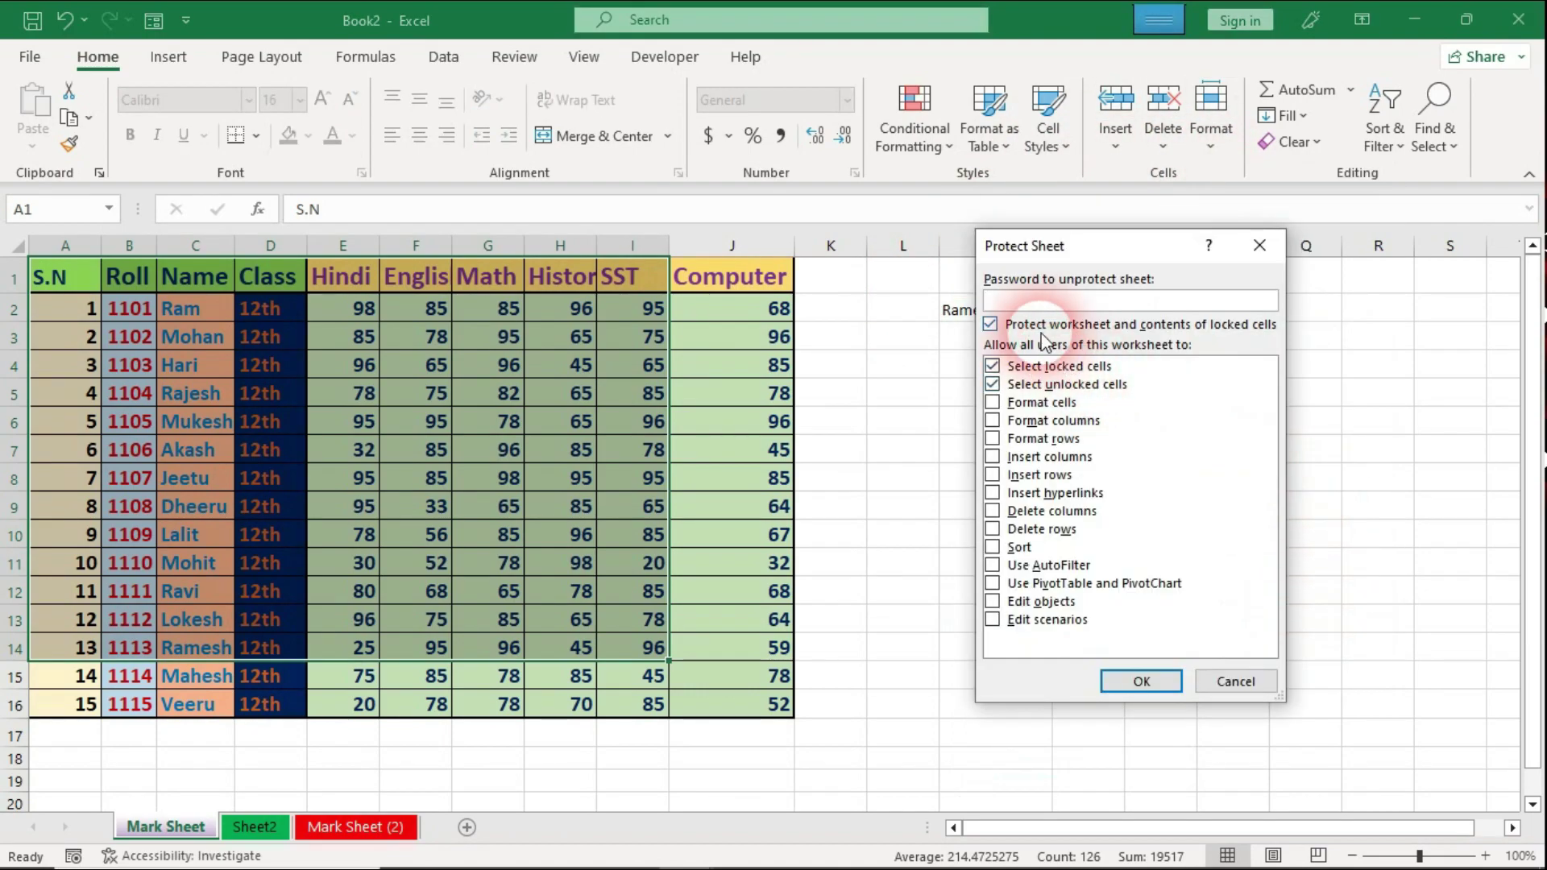
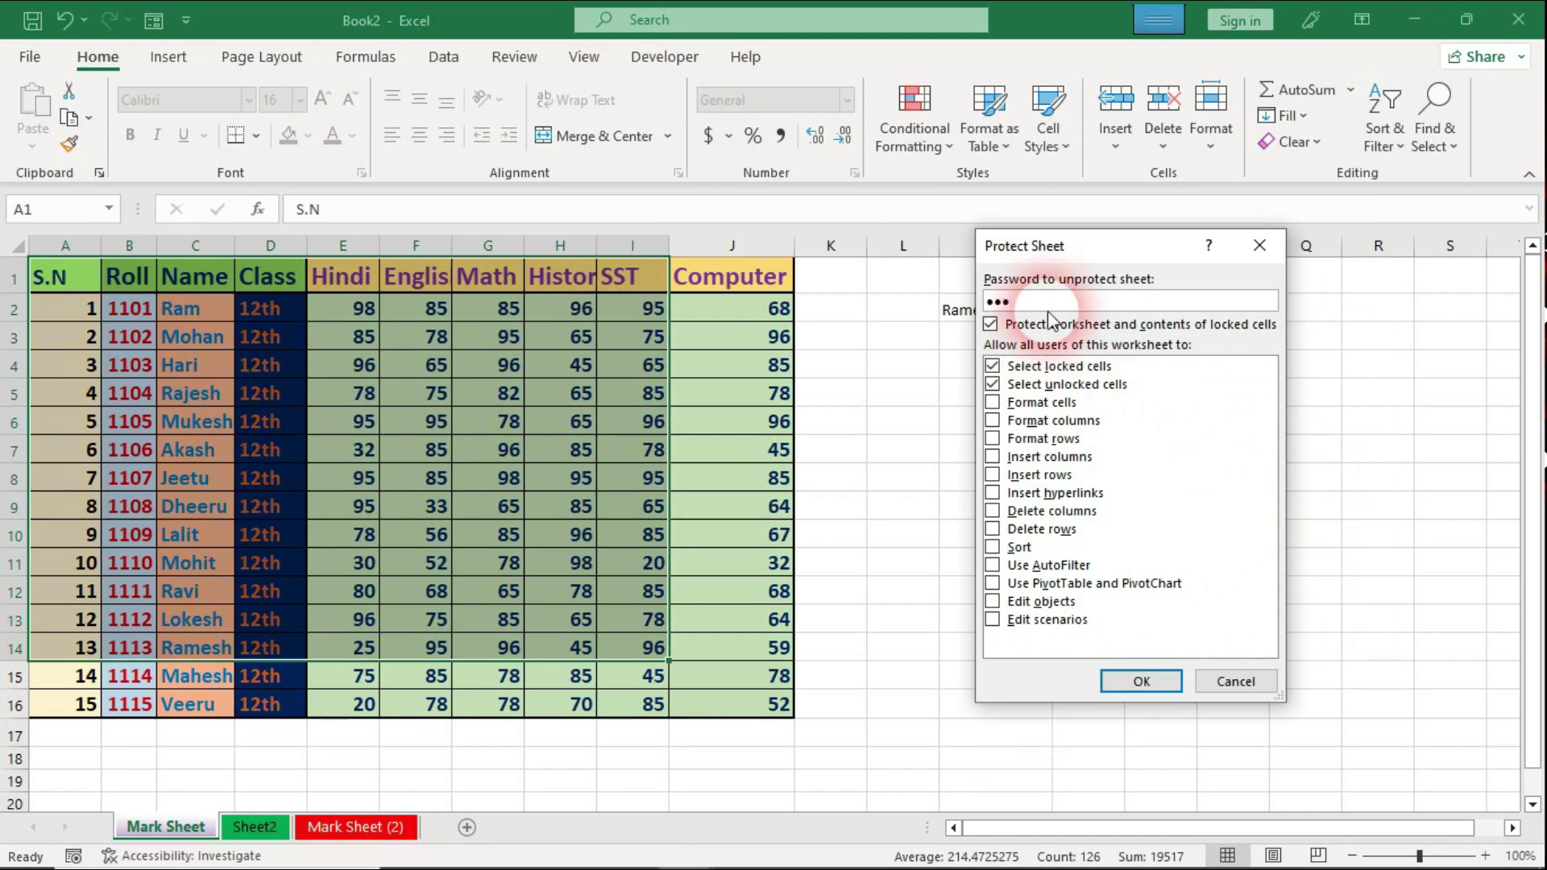
{"action": "left_click", "coordinate": [1132, 681]}
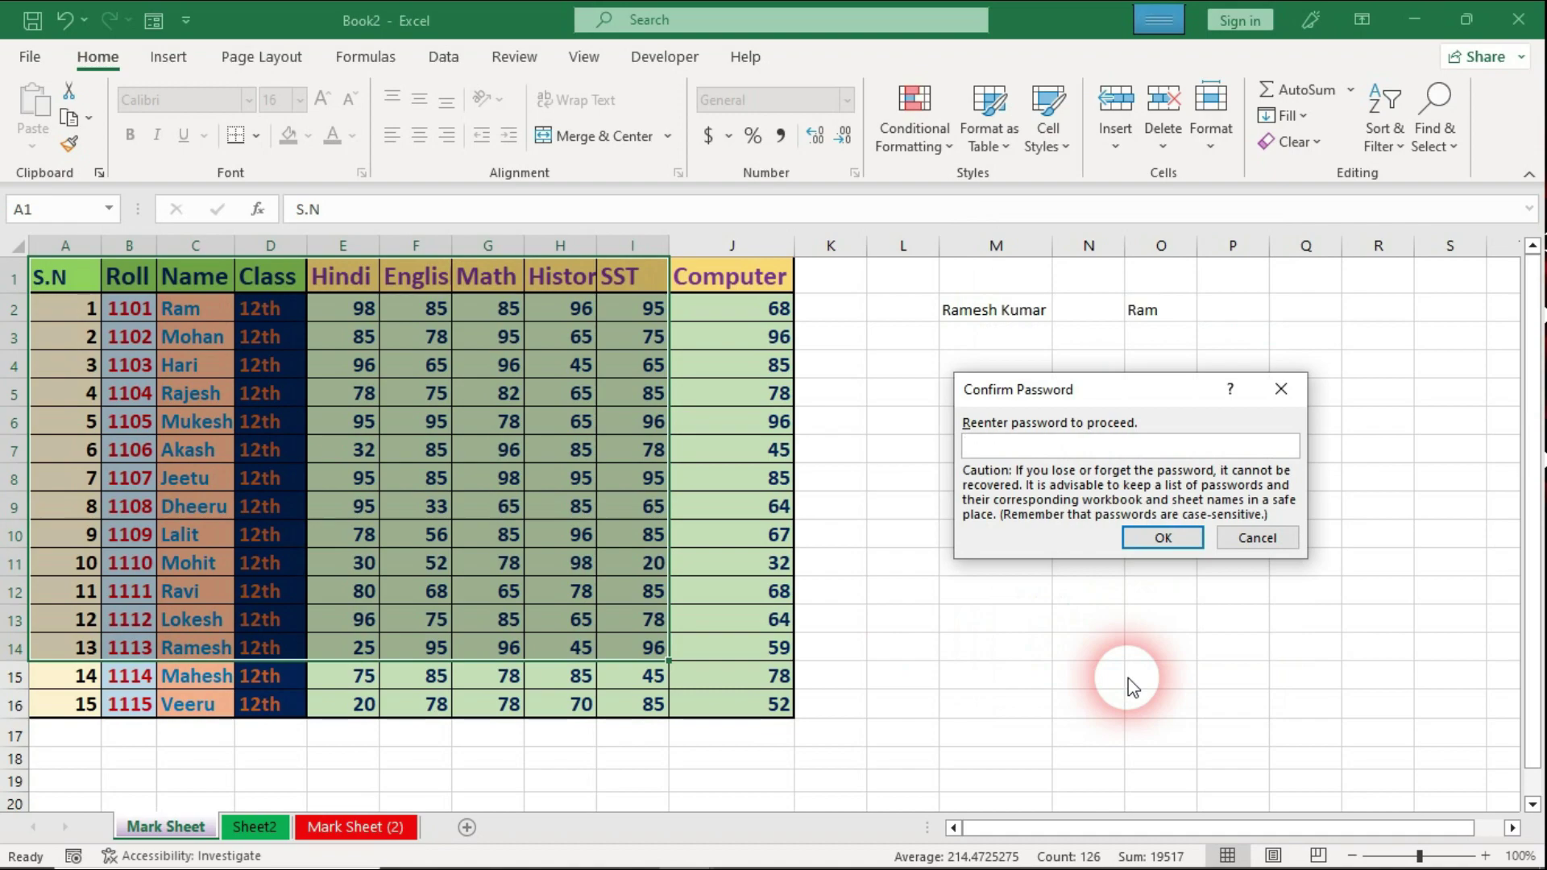
{"action": "key", "text": "Return"}
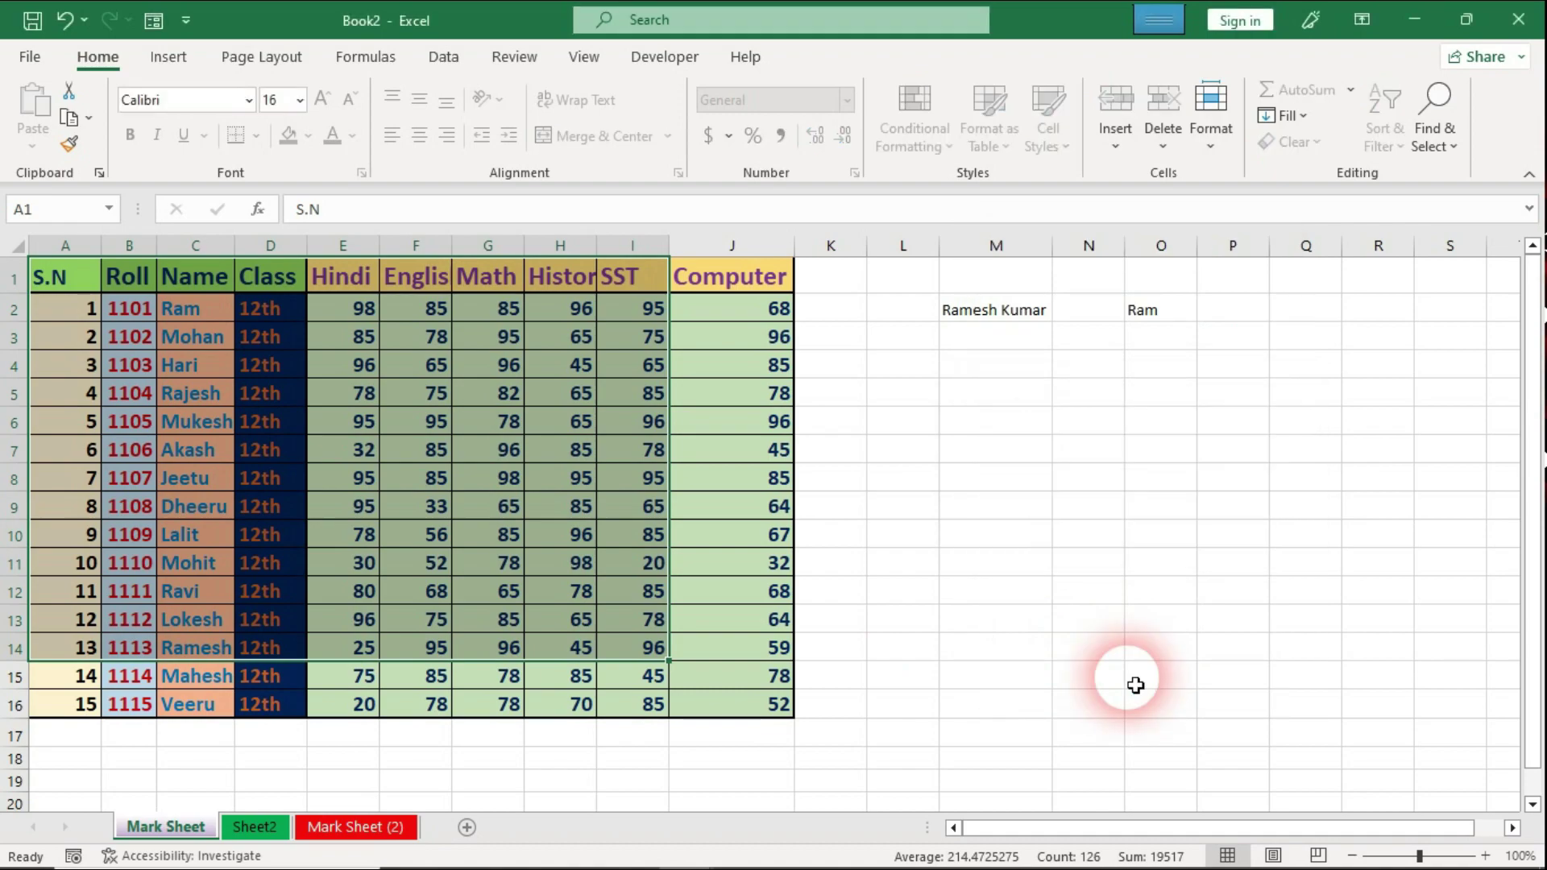
{"action": "double_click", "coordinate": [1136, 685]}
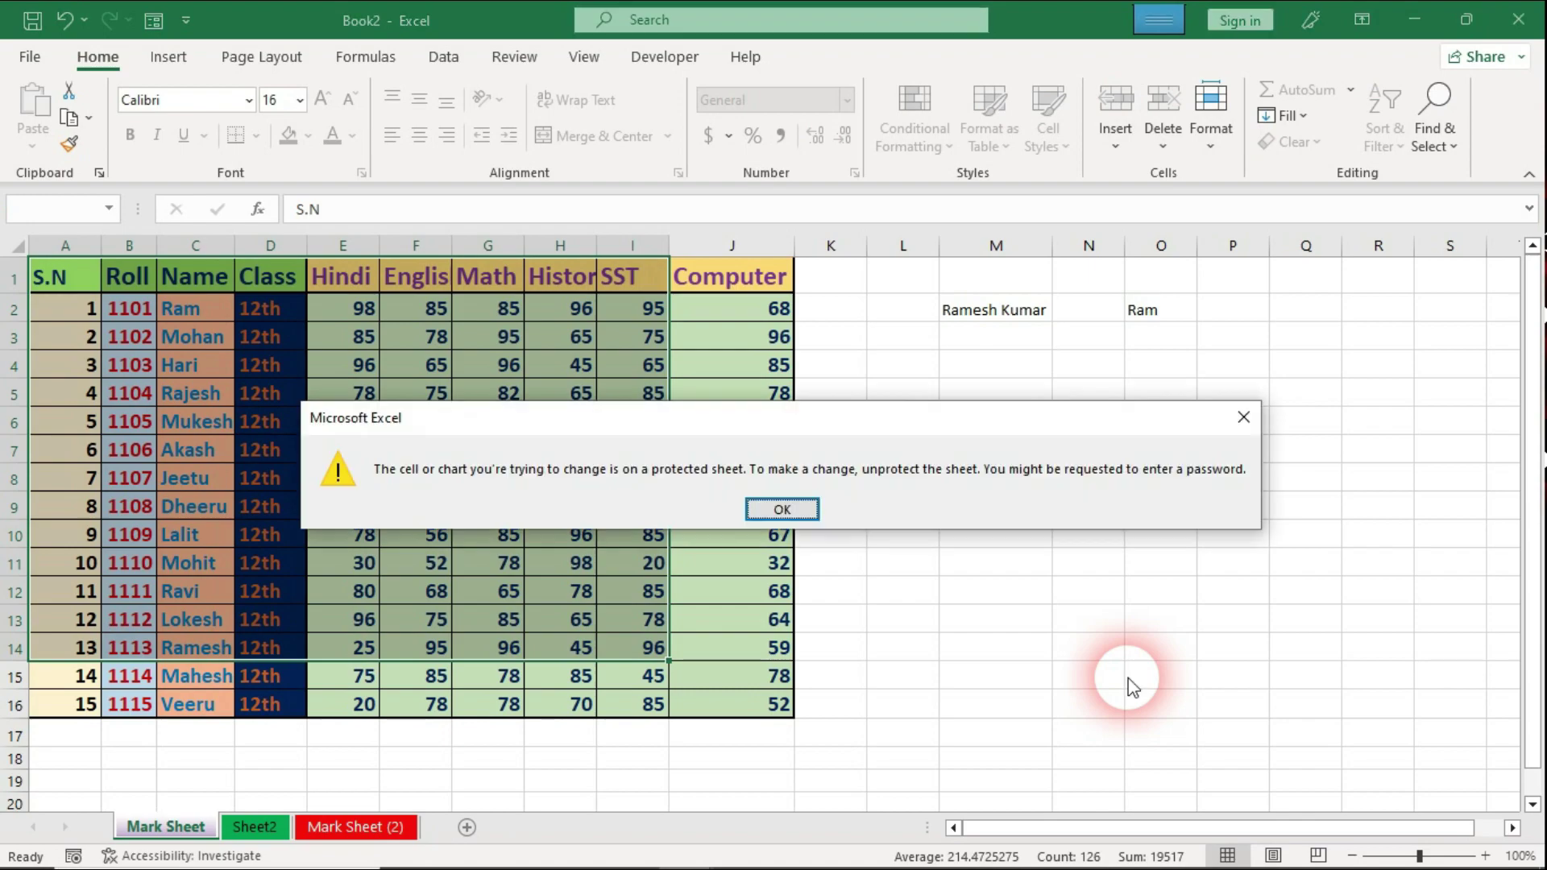
{"action": "key", "text": "Return"}
{"action": "double_click", "coordinate": [1132, 683]}
{"action": "key", "text": "Return"}
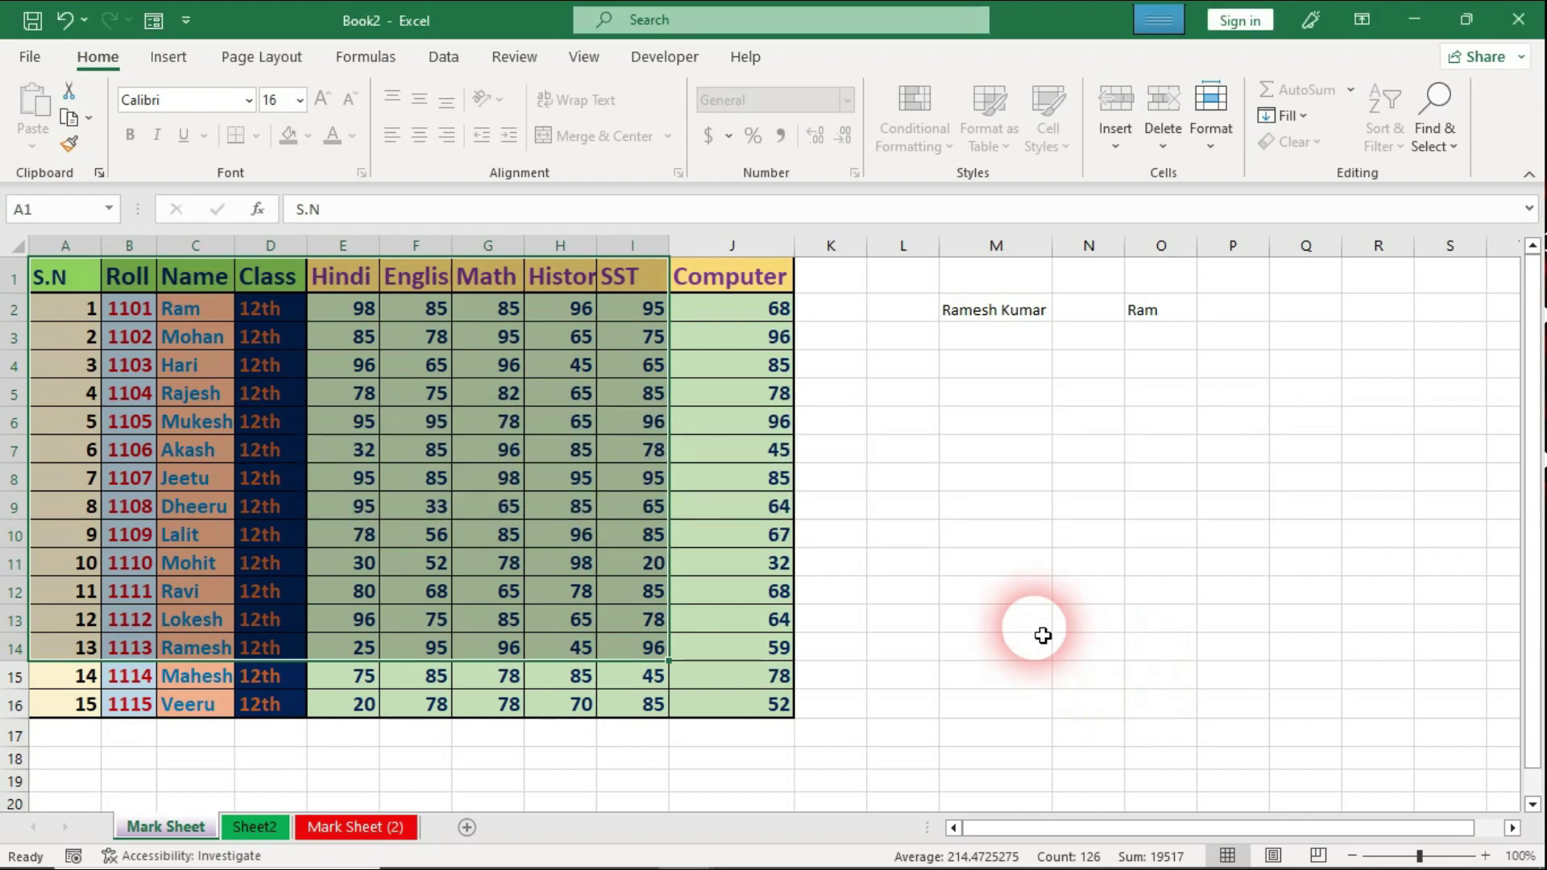
{"action": "left_click", "coordinate": [542, 488]}
{"action": "double_click", "coordinate": [541, 488]}
{"action": "left_click", "coordinate": [718, 508]}
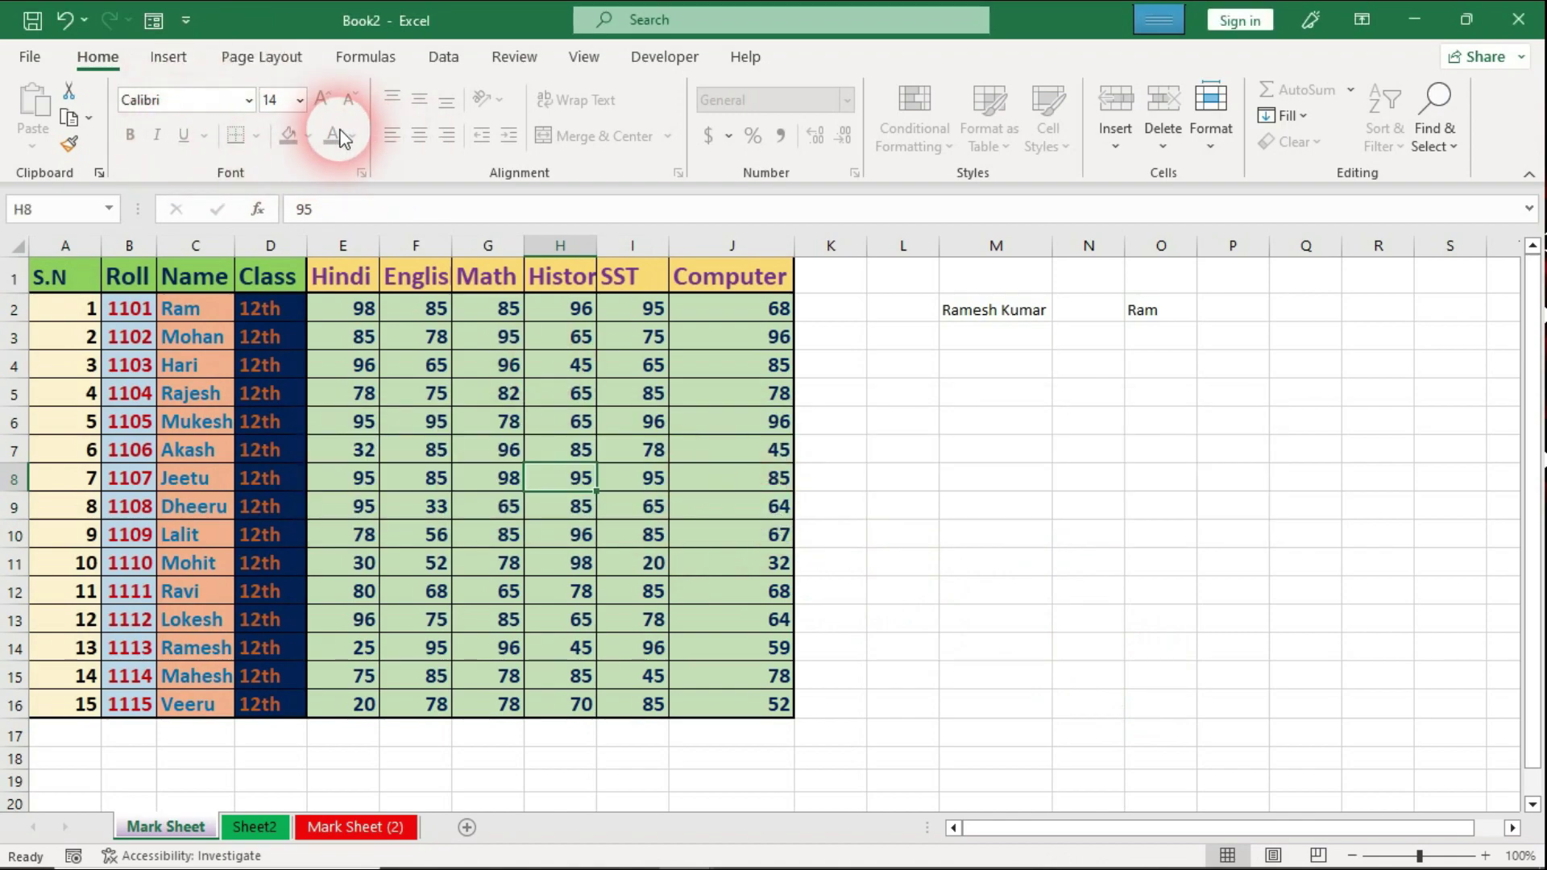
{"action": "left_click_drag", "start_coordinate": [222, 309], "coordinate": [492, 421]}
{"action": "left_click", "coordinate": [299, 99]}
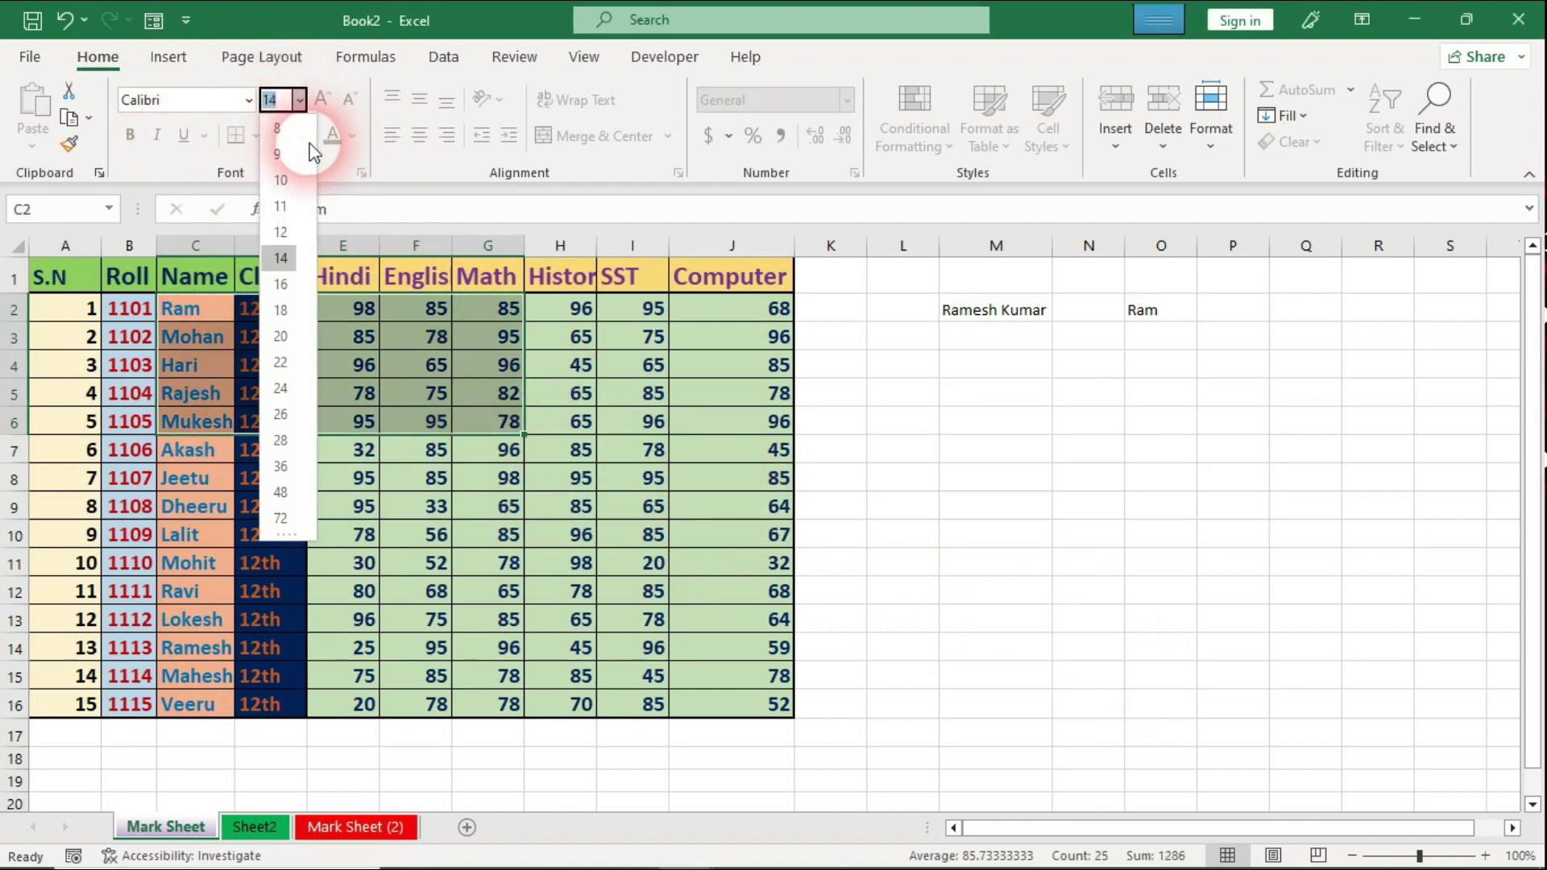
{"action": "left_click", "coordinate": [302, 394]}
{"action": "left_click", "coordinate": [302, 449]}
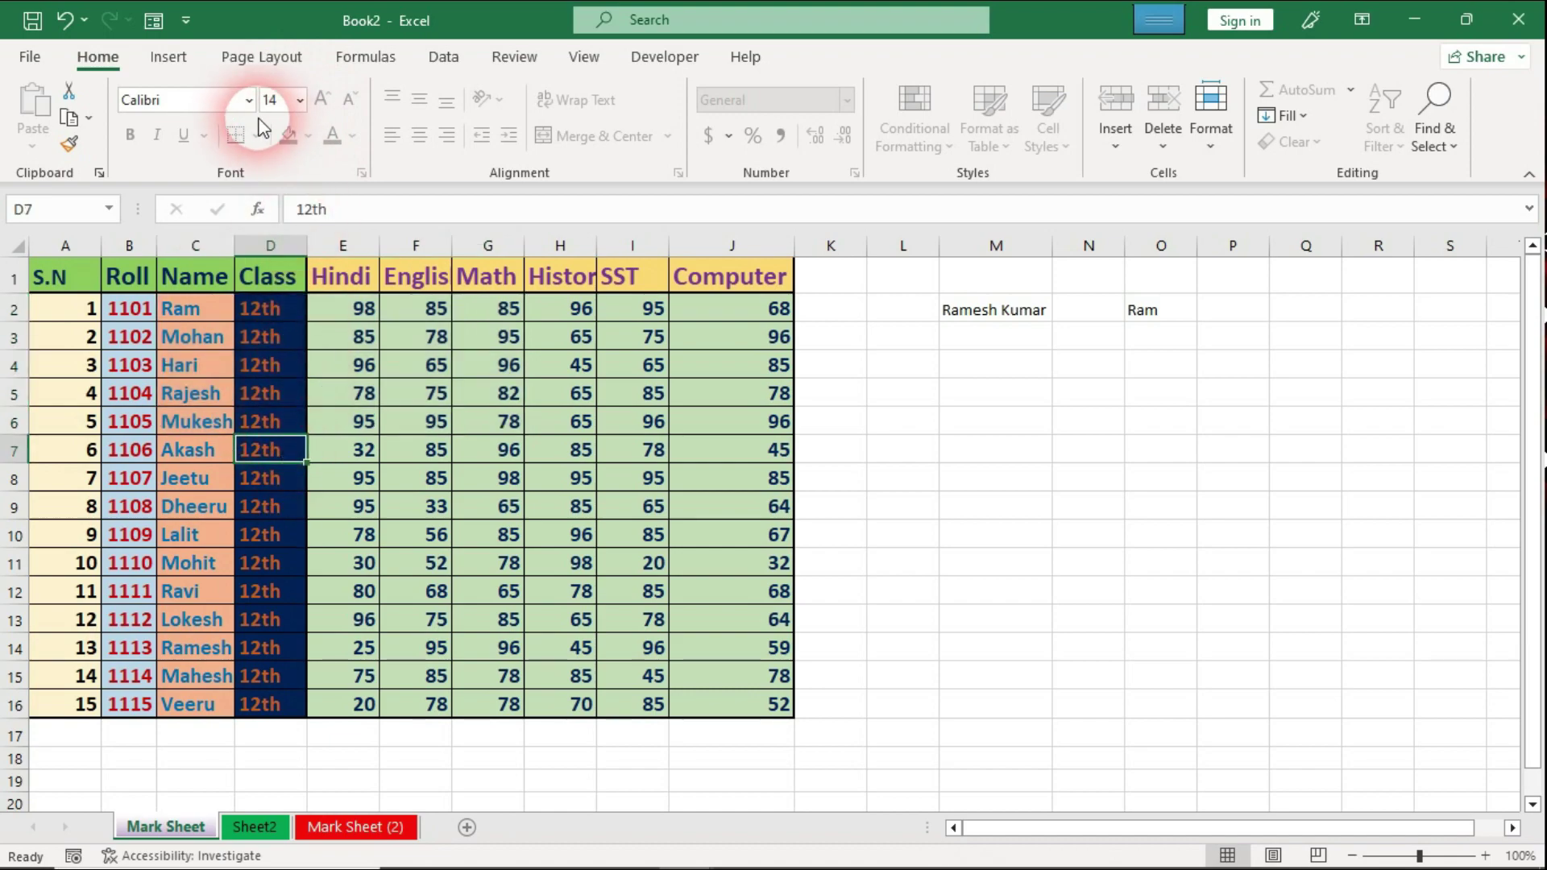
{"action": "left_click", "coordinate": [207, 394]}
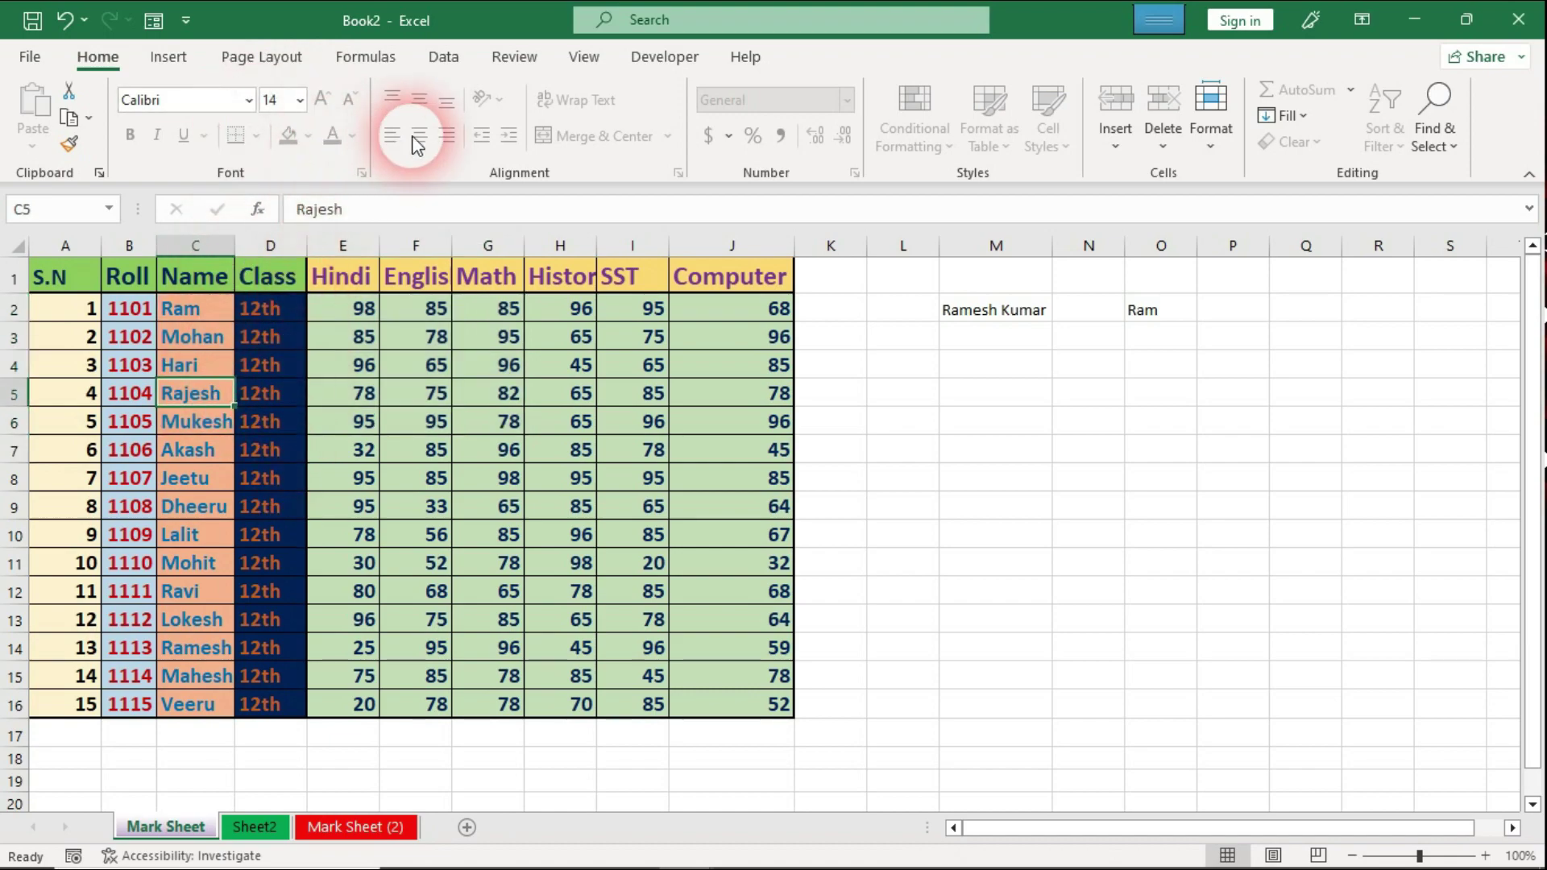
{"action": "left_click", "coordinate": [145, 65]}
{"action": "left_click", "coordinate": [246, 56]}
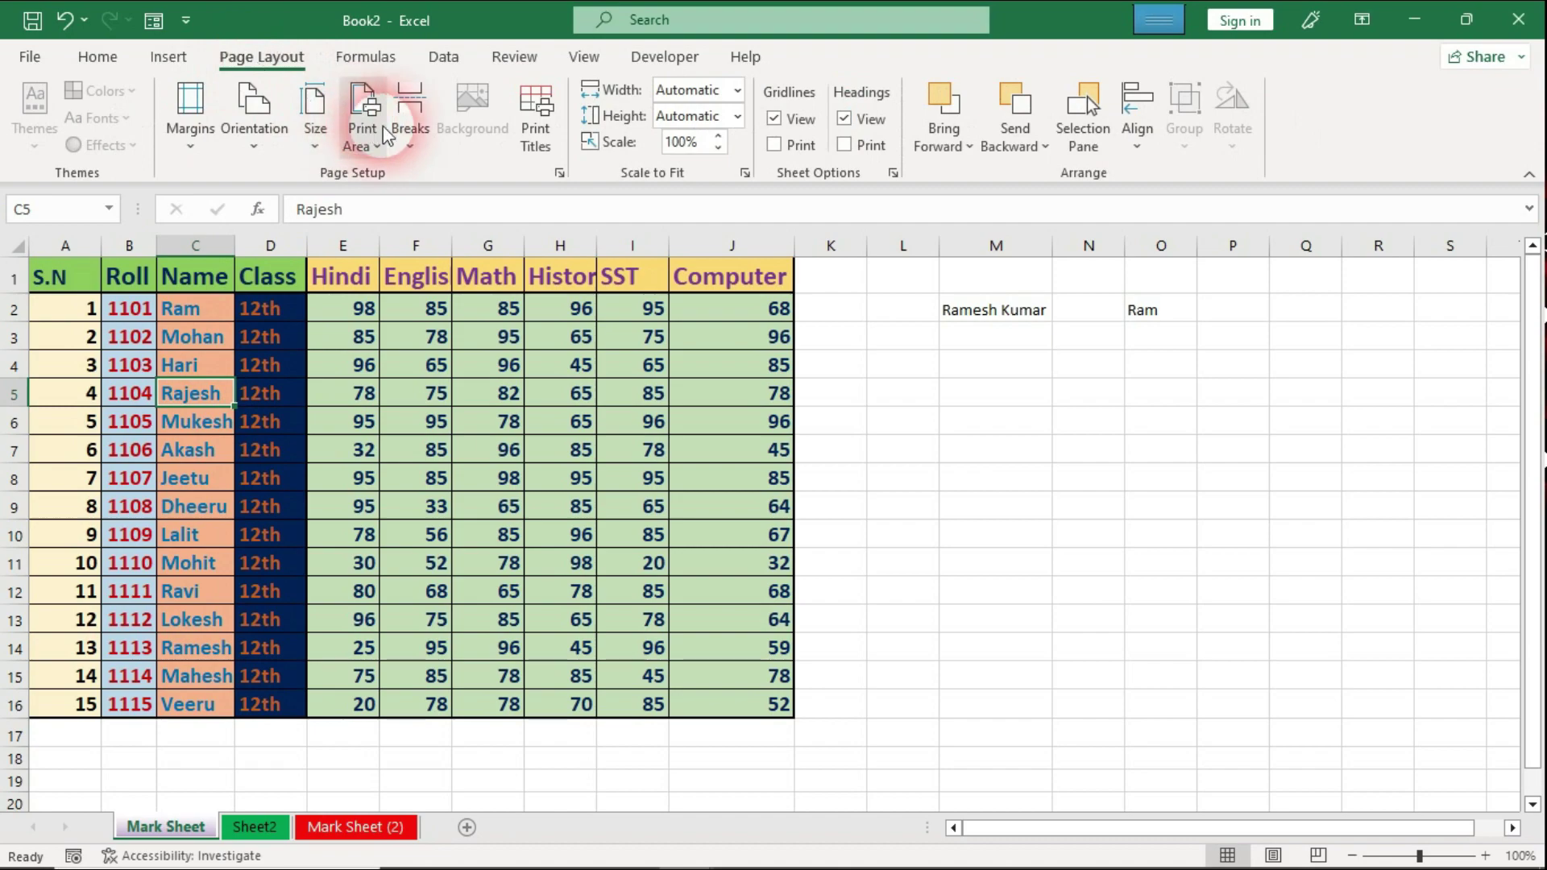
{"action": "left_click", "coordinate": [410, 129]}
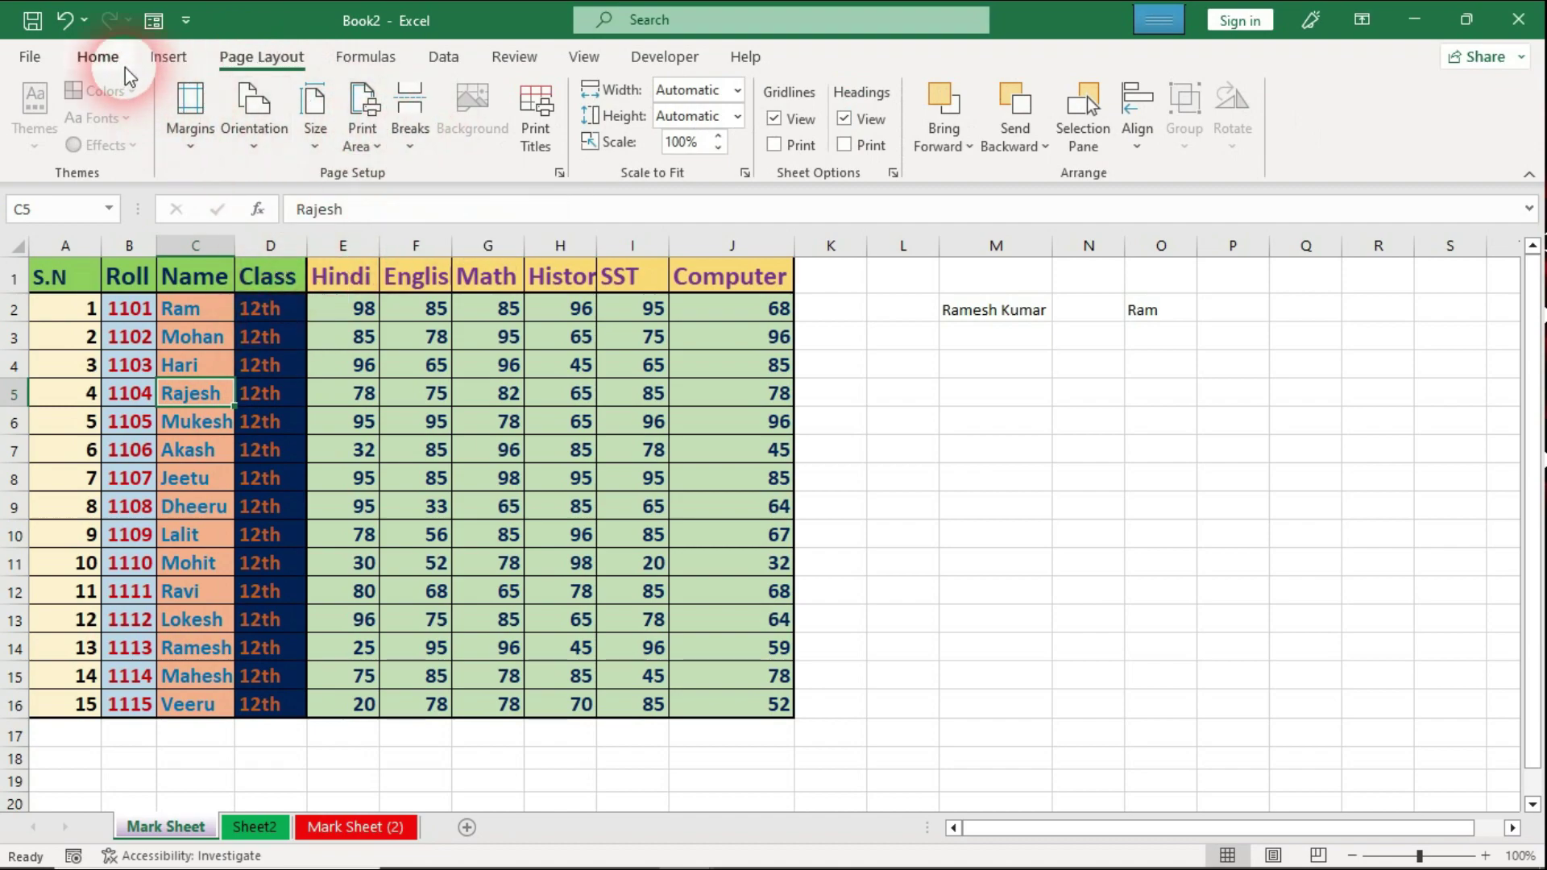
{"action": "left_click", "coordinate": [98, 56]}
{"action": "left_click", "coordinate": [826, 395]}
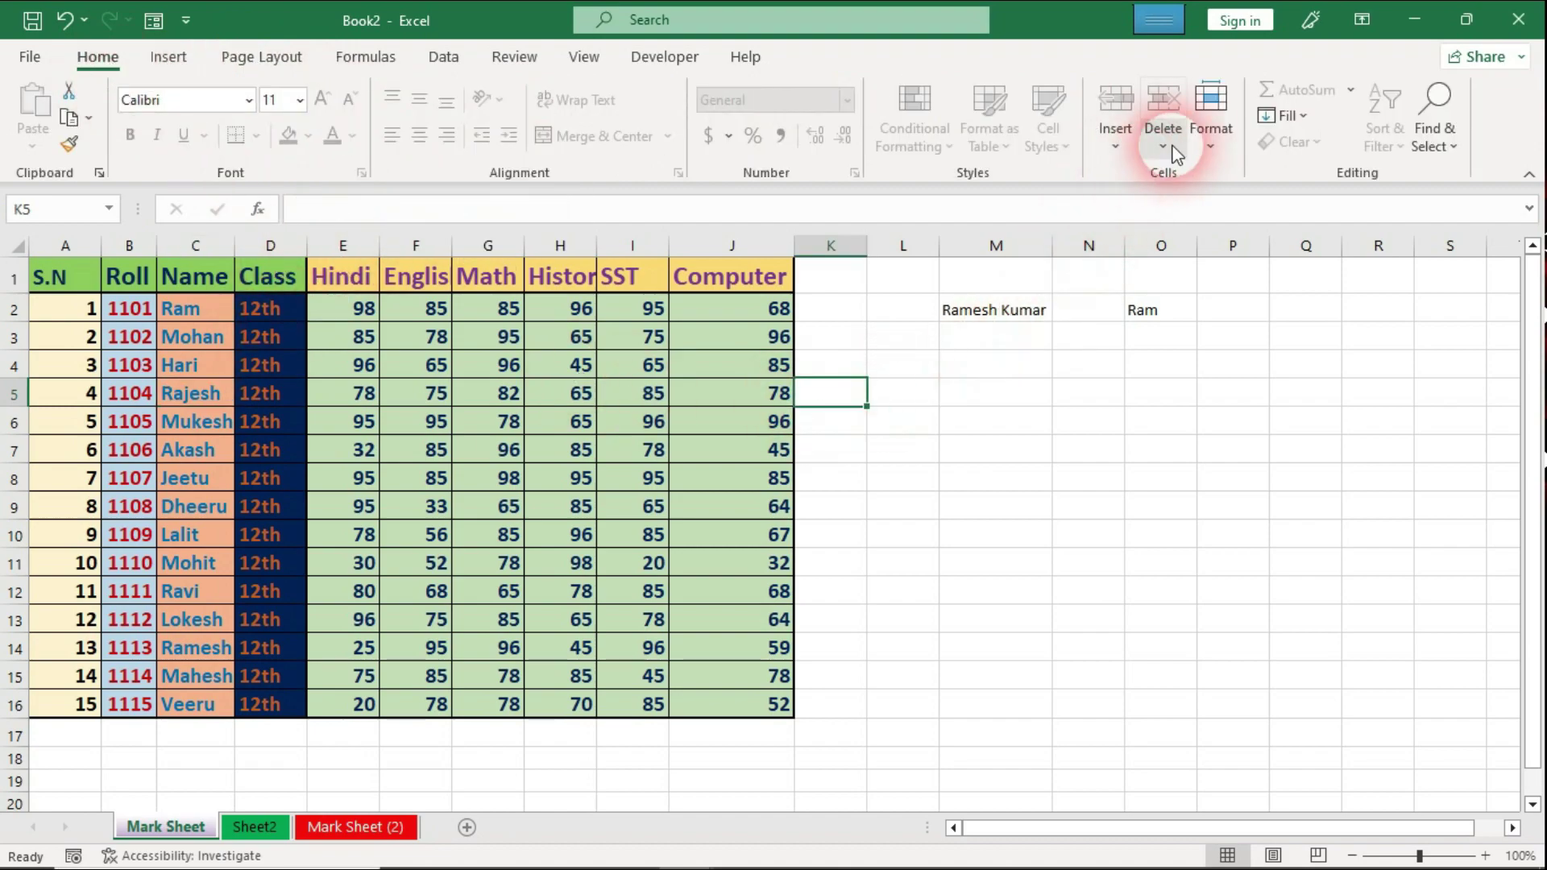
{"action": "left_click", "coordinate": [1206, 137]}
{"action": "left_click", "coordinate": [1269, 601]}
Unprotect Mark Sheet with its password and select the marks table A1:J16
{"action": "left_click", "coordinate": [1268, 600]}
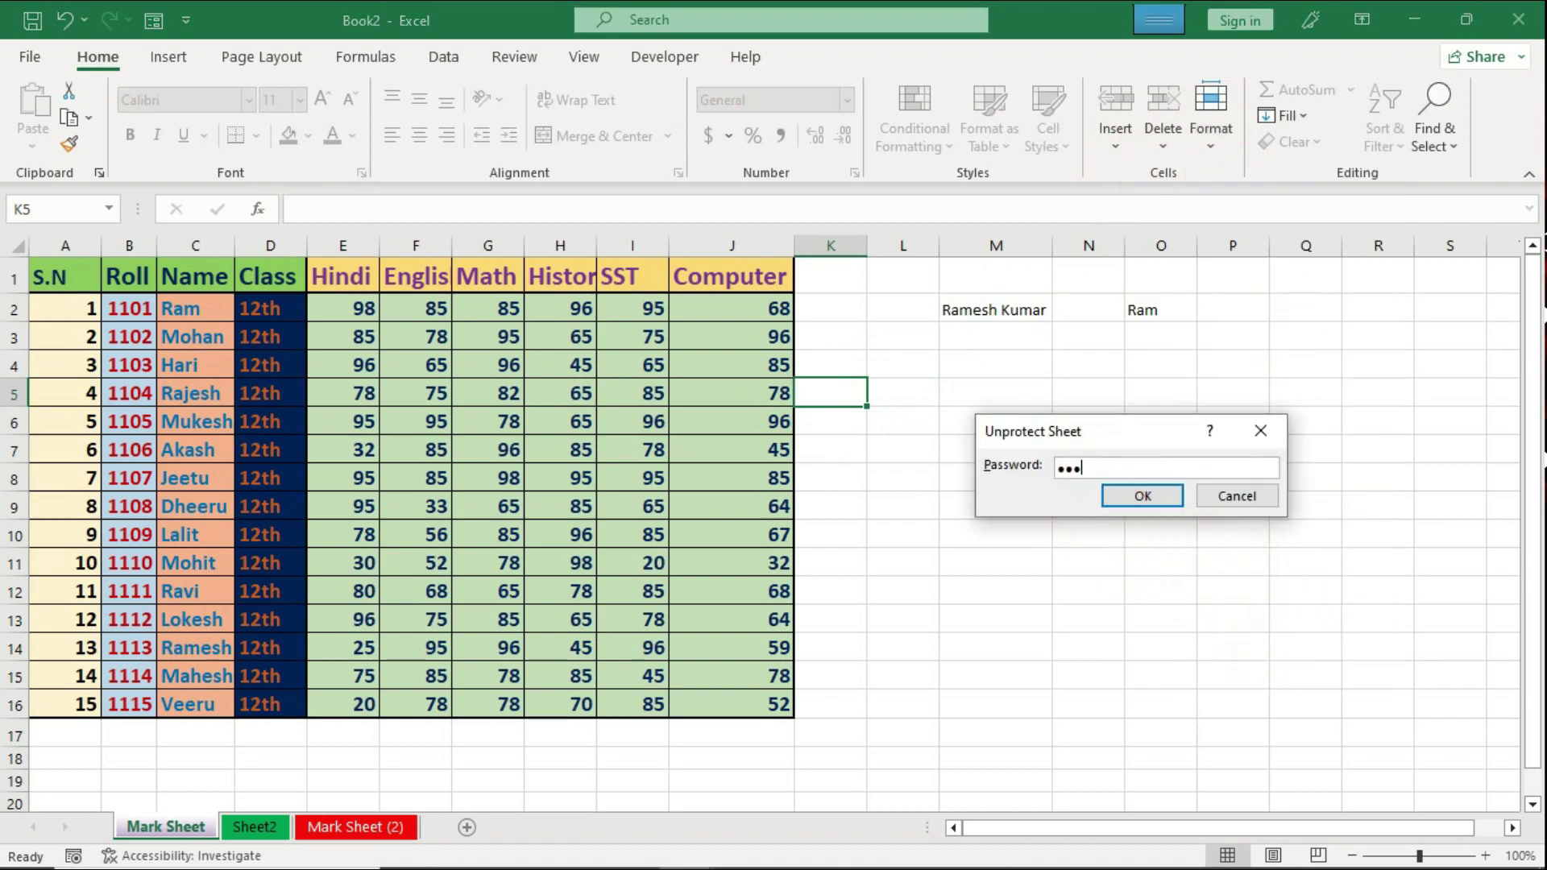
{"action": "left_click", "coordinate": [1103, 493]}
{"action": "left_click", "coordinate": [1048, 450]}
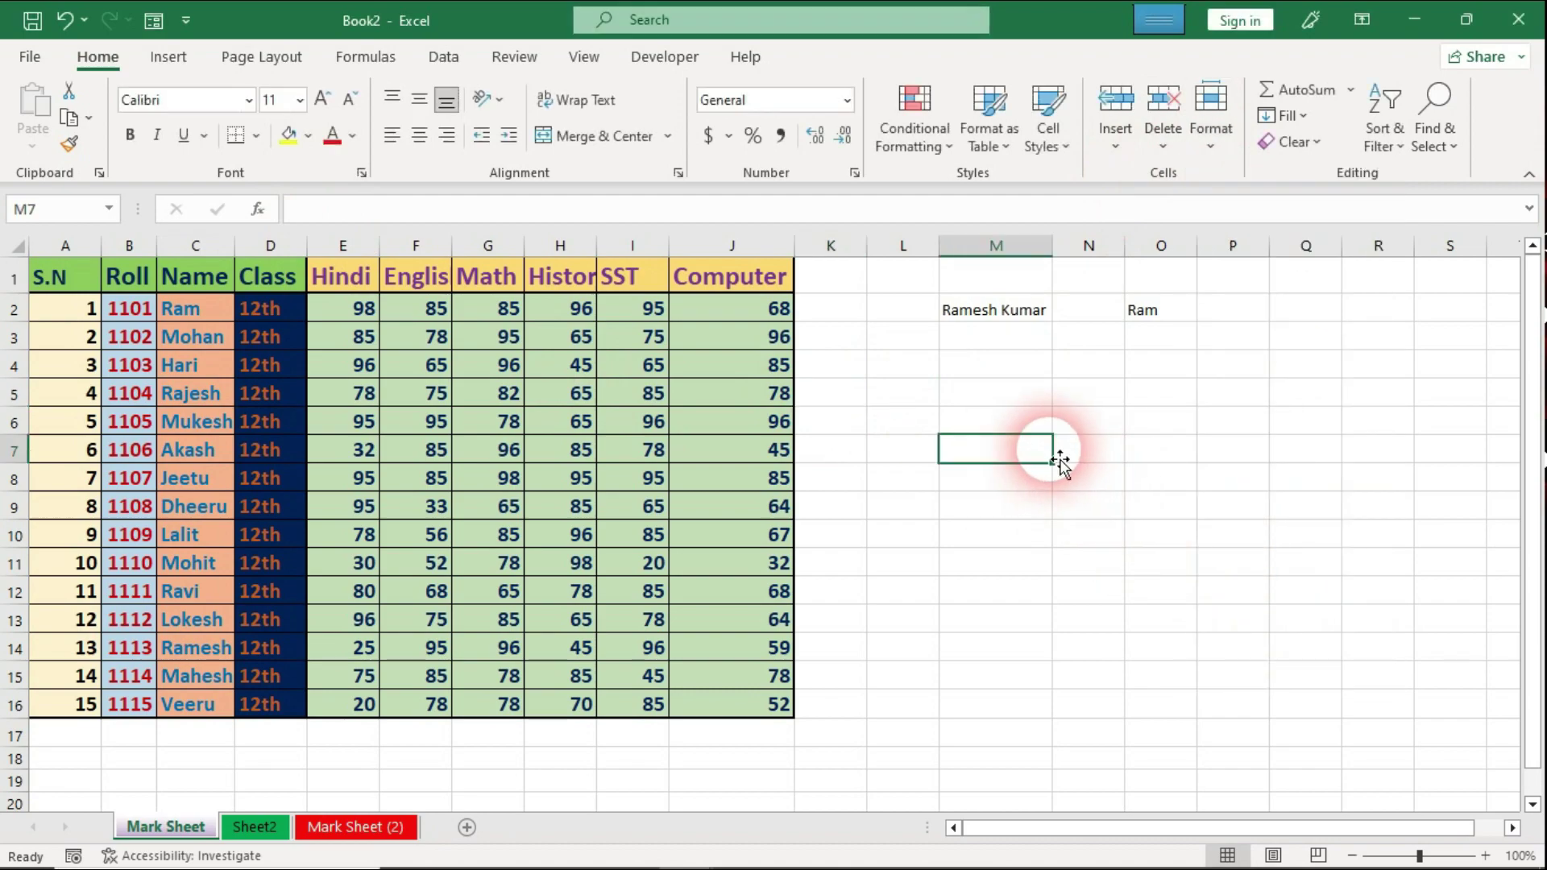
{"action": "left_click_drag", "start_coordinate": [79, 284], "coordinate": [742, 697]}
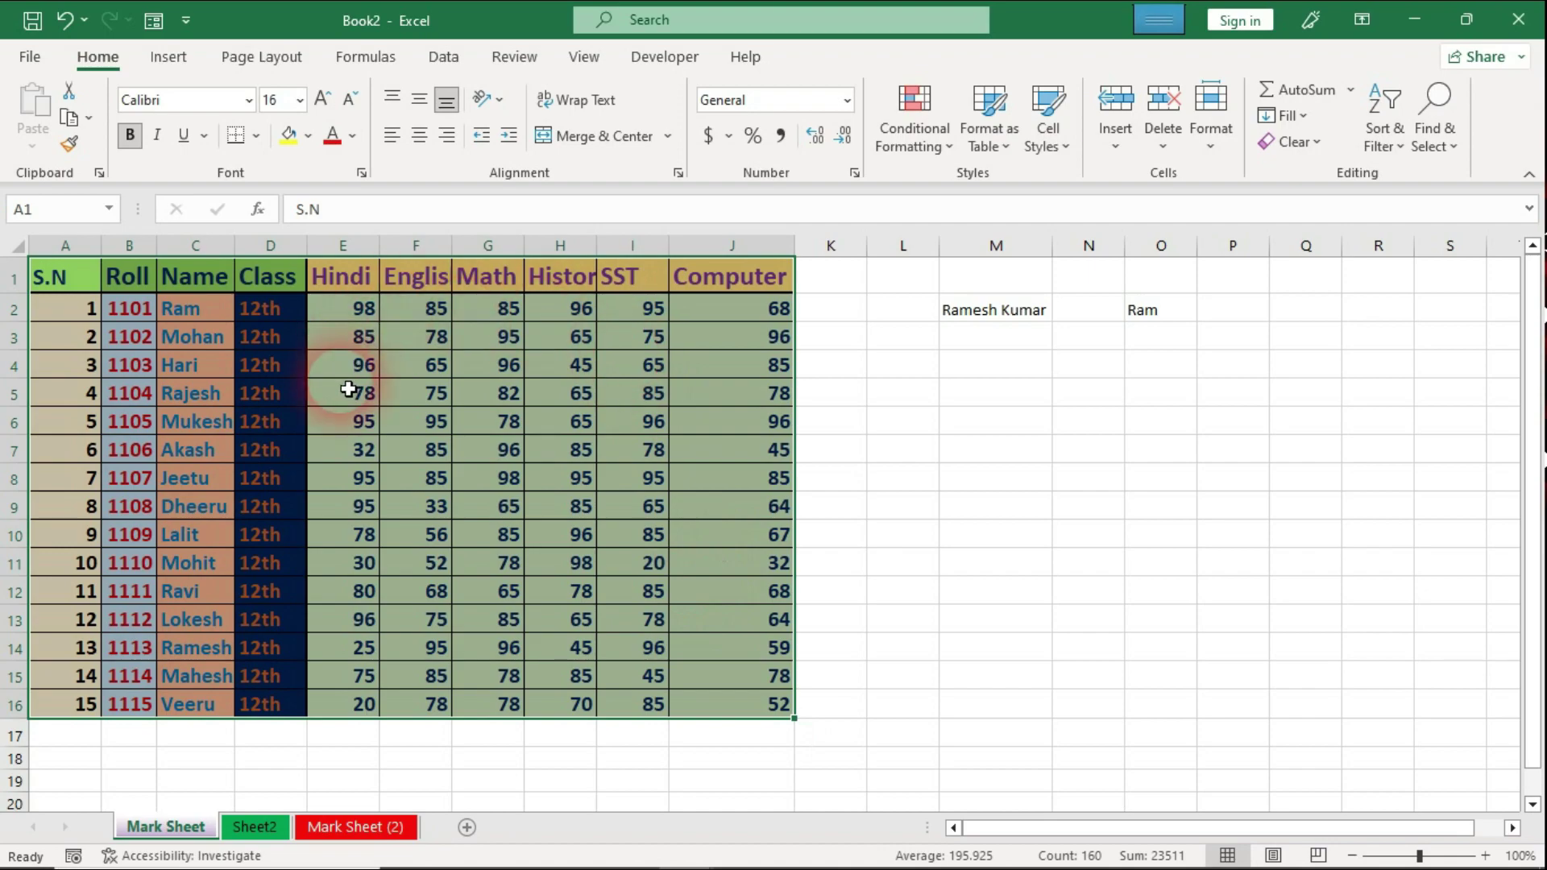
Select the Computer marks J2:J16 and toggle Lock Cell off to unlock them
{"action": "left_click", "coordinate": [386, 371]}
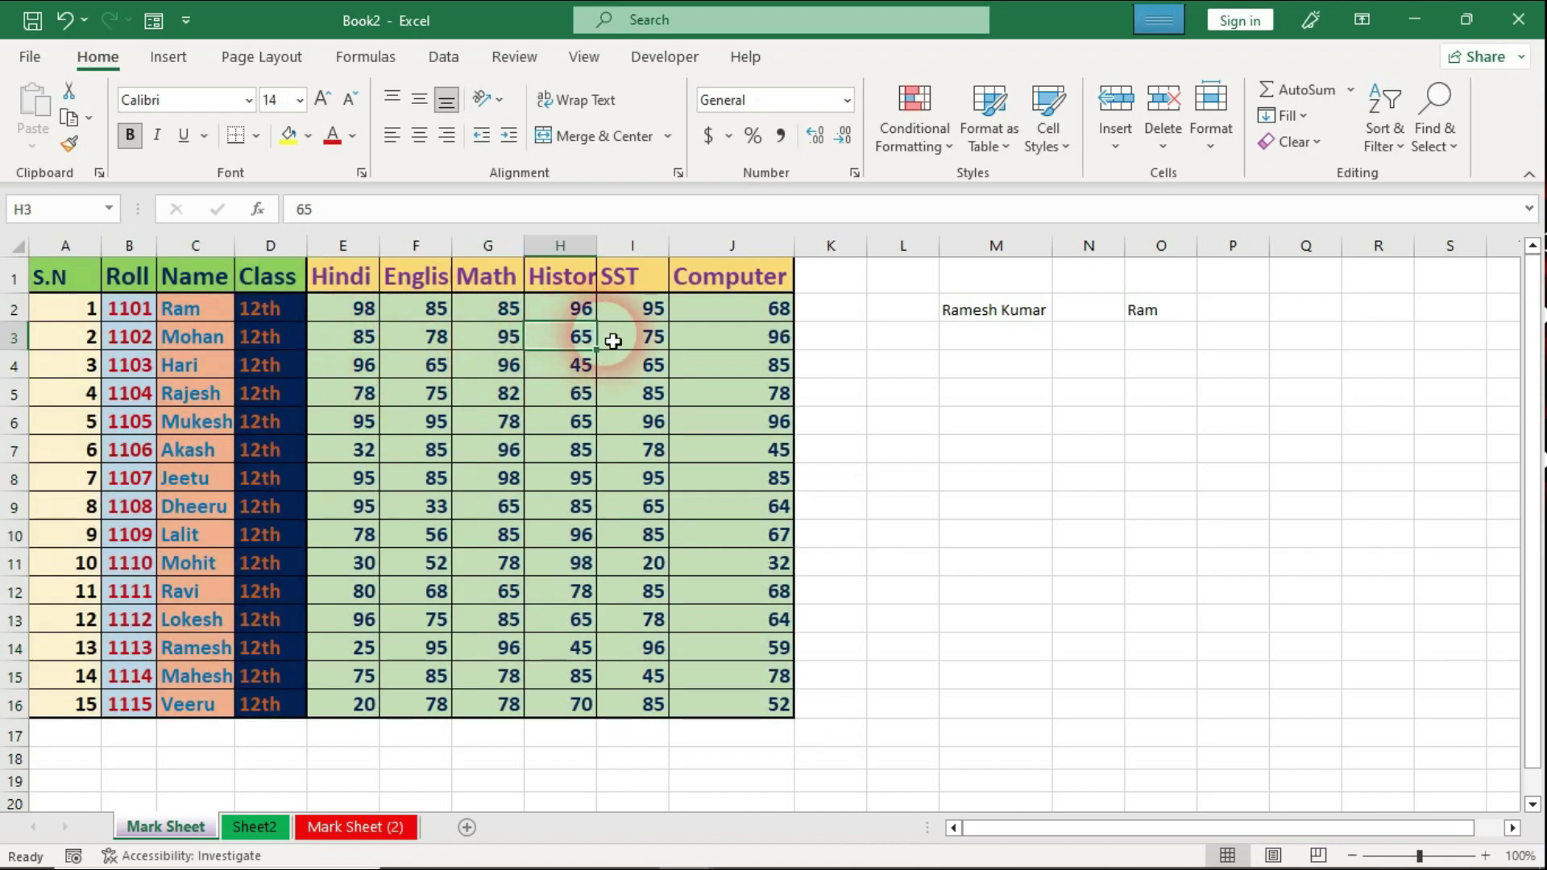
{"action": "mouse_move", "coordinate": [714, 343]}
{"action": "left_mouse_down"}
{"action": "mouse_move", "coordinate": [715, 318]}
{"action": "mouse_move", "coordinate": [742, 331]}
{"action": "left_mouse_up"}
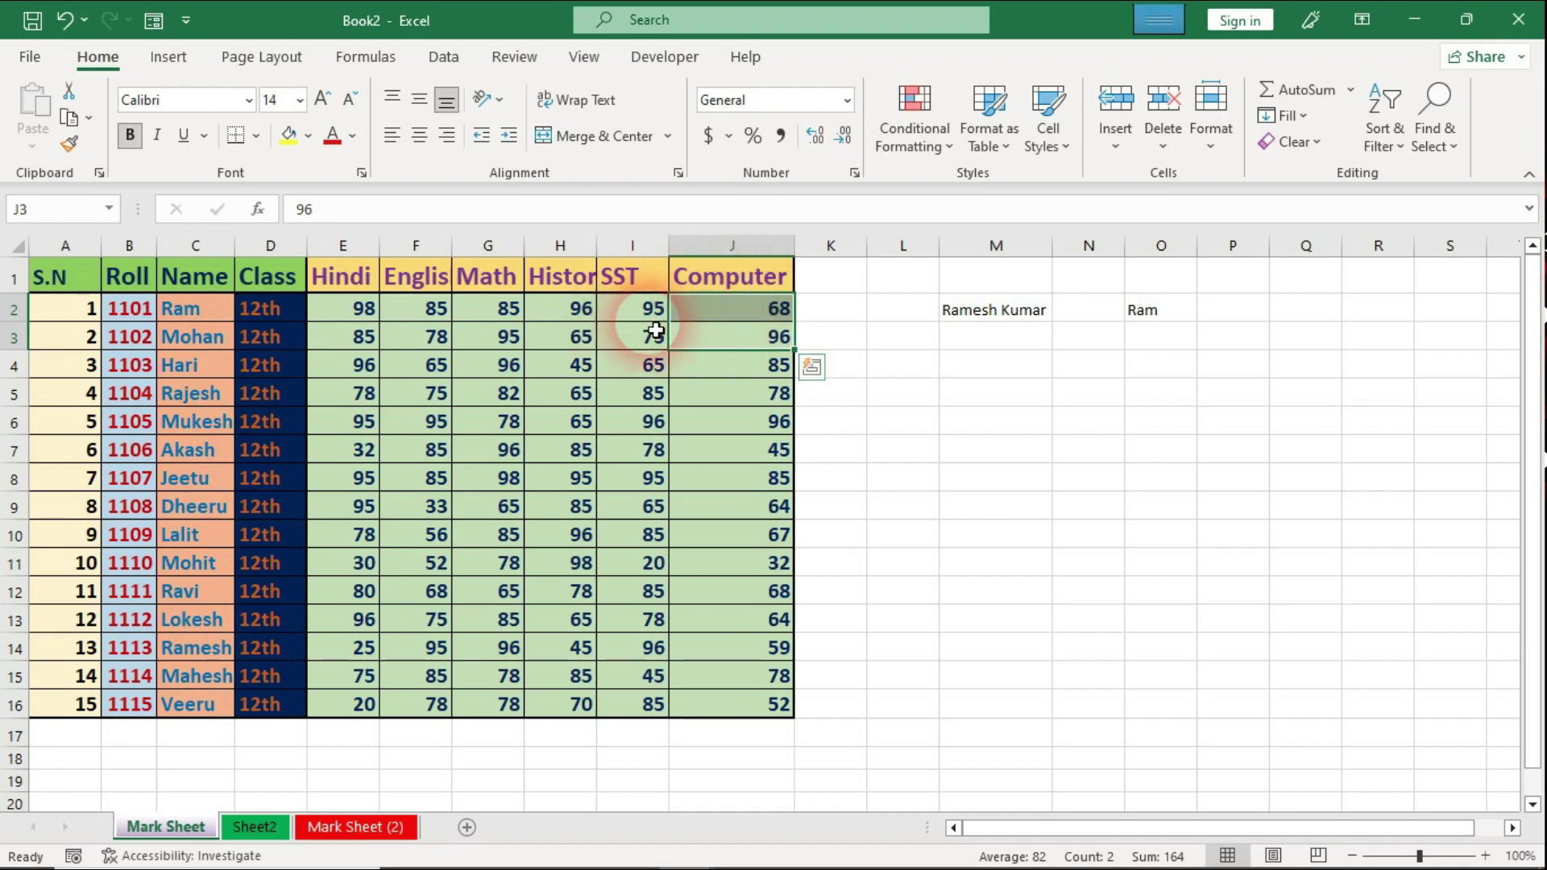
{"action": "left_click", "coordinate": [740, 313]}
{"action": "mouse_move", "coordinate": [48, 278]}
{"action": "left_mouse_down"}
{"action": "mouse_move", "coordinate": [687, 555]}
{"action": "mouse_move", "coordinate": [736, 701]}
{"action": "left_mouse_up"}
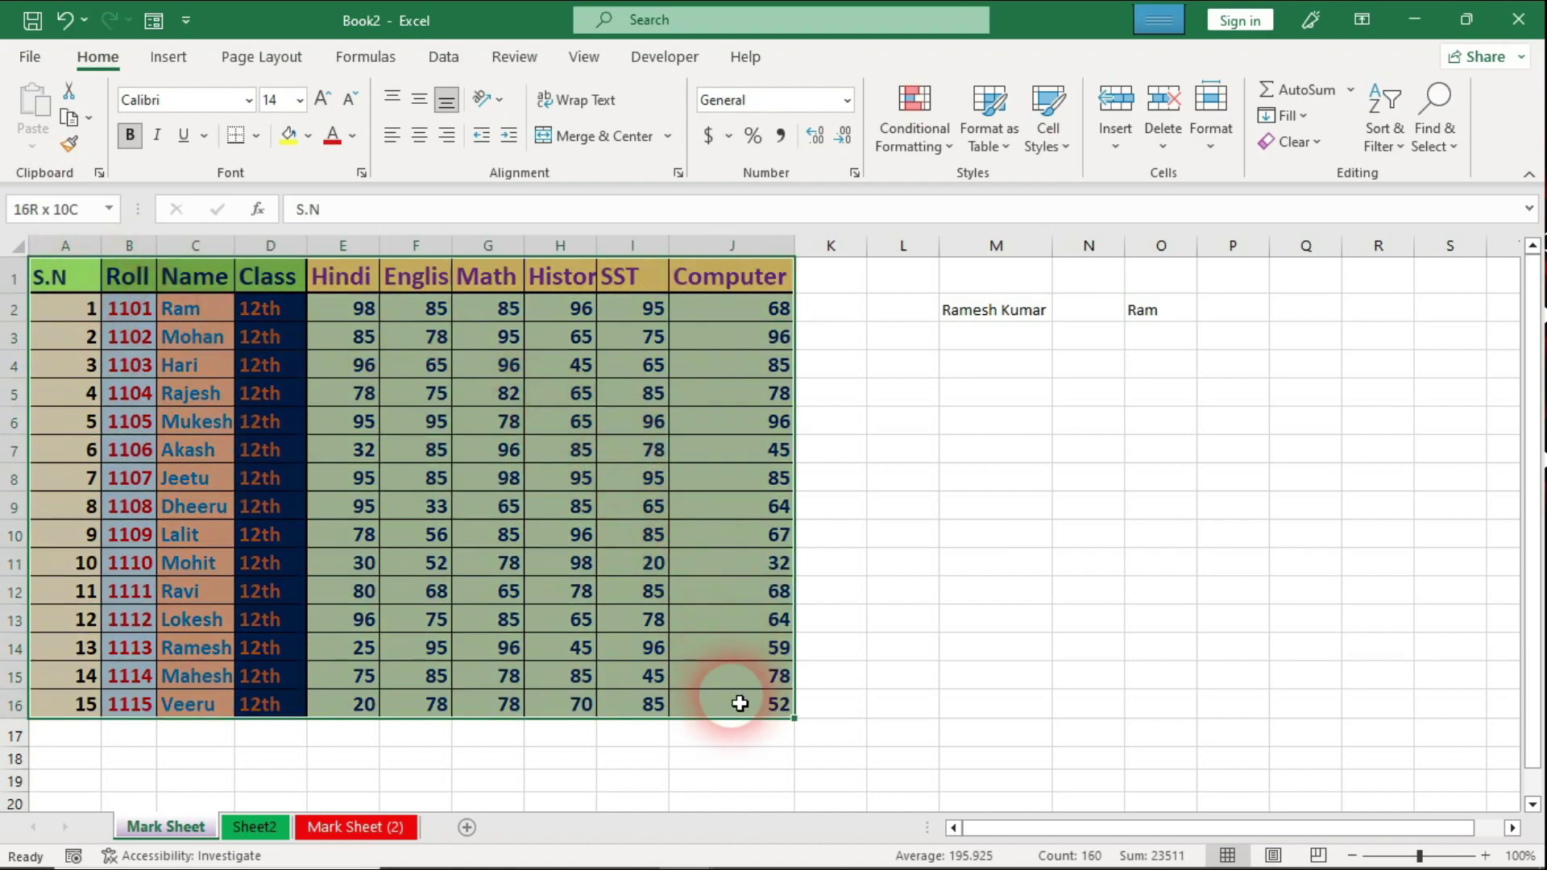
{"action": "left_click", "coordinate": [901, 621]}
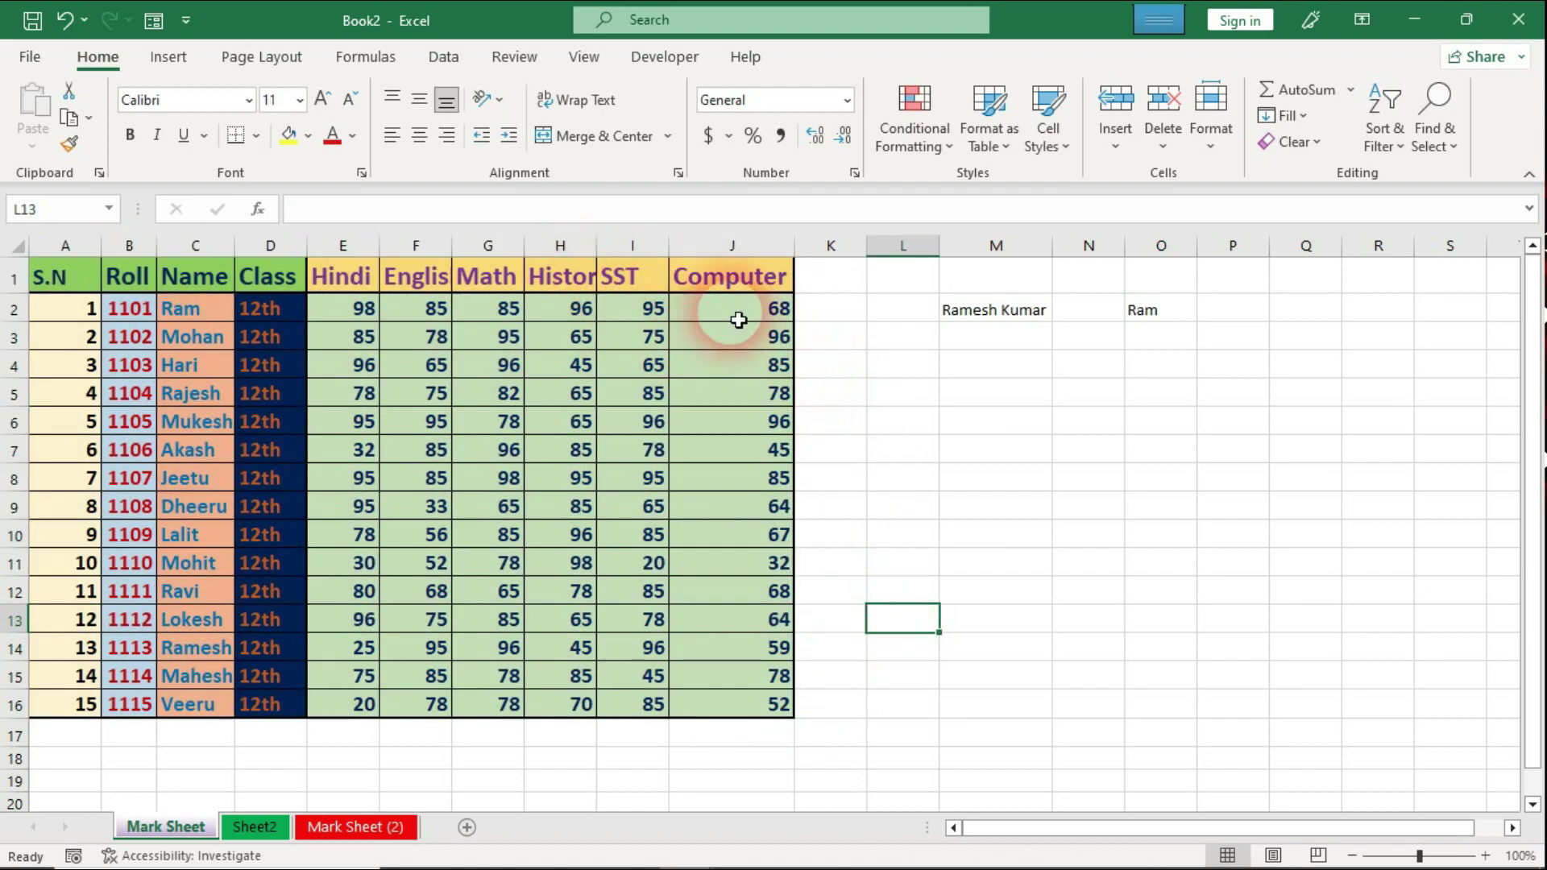
{"action": "left_click_drag", "start_coordinate": [730, 308], "coordinate": [735, 704]}
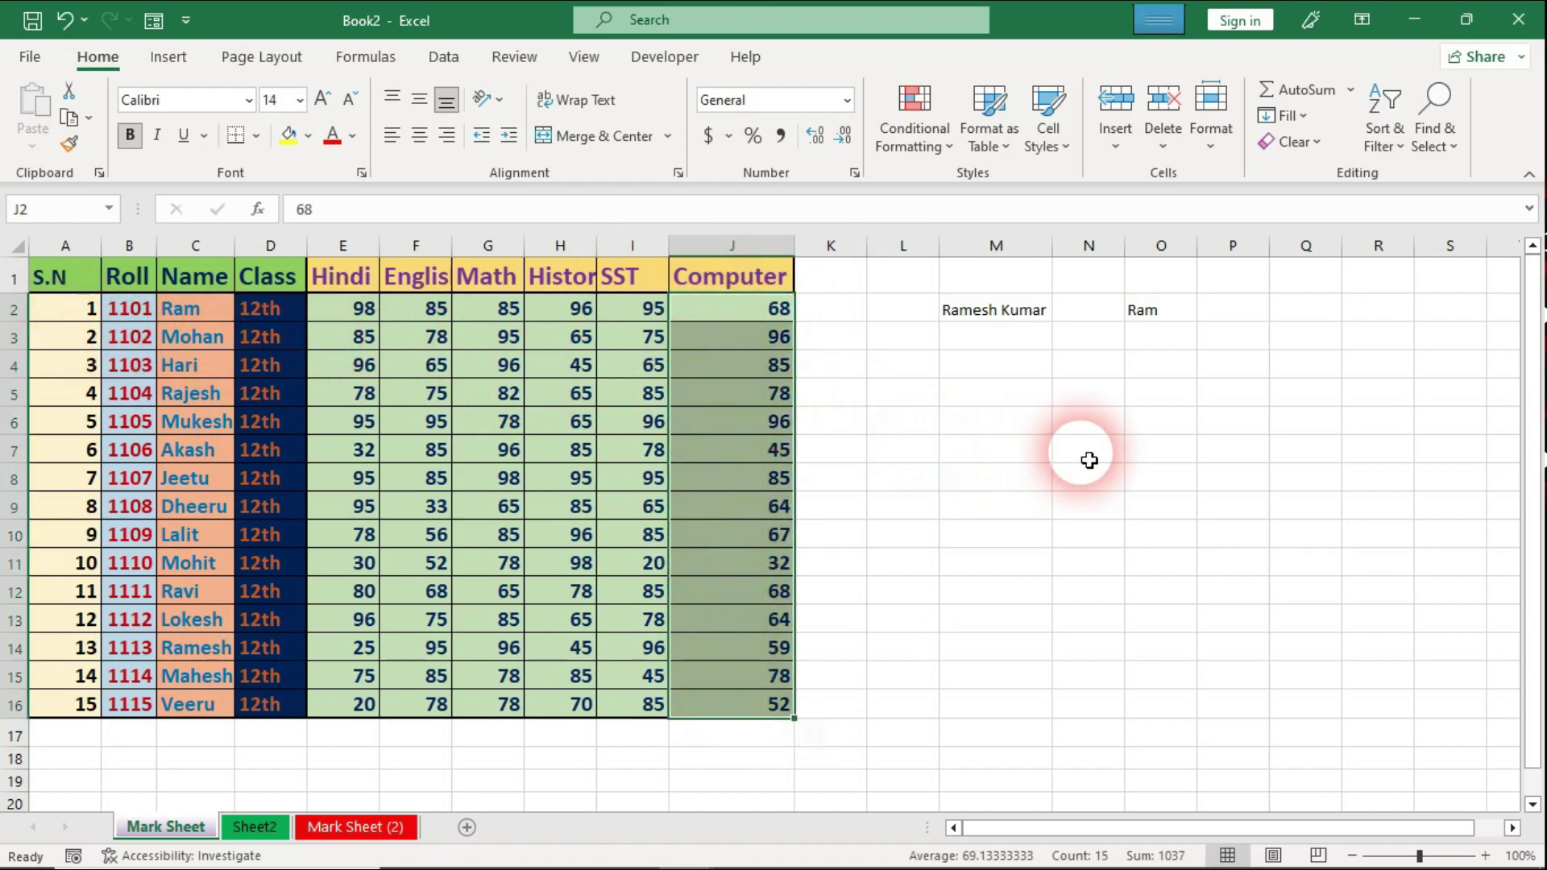
{"action": "left_click", "coordinate": [1134, 472]}
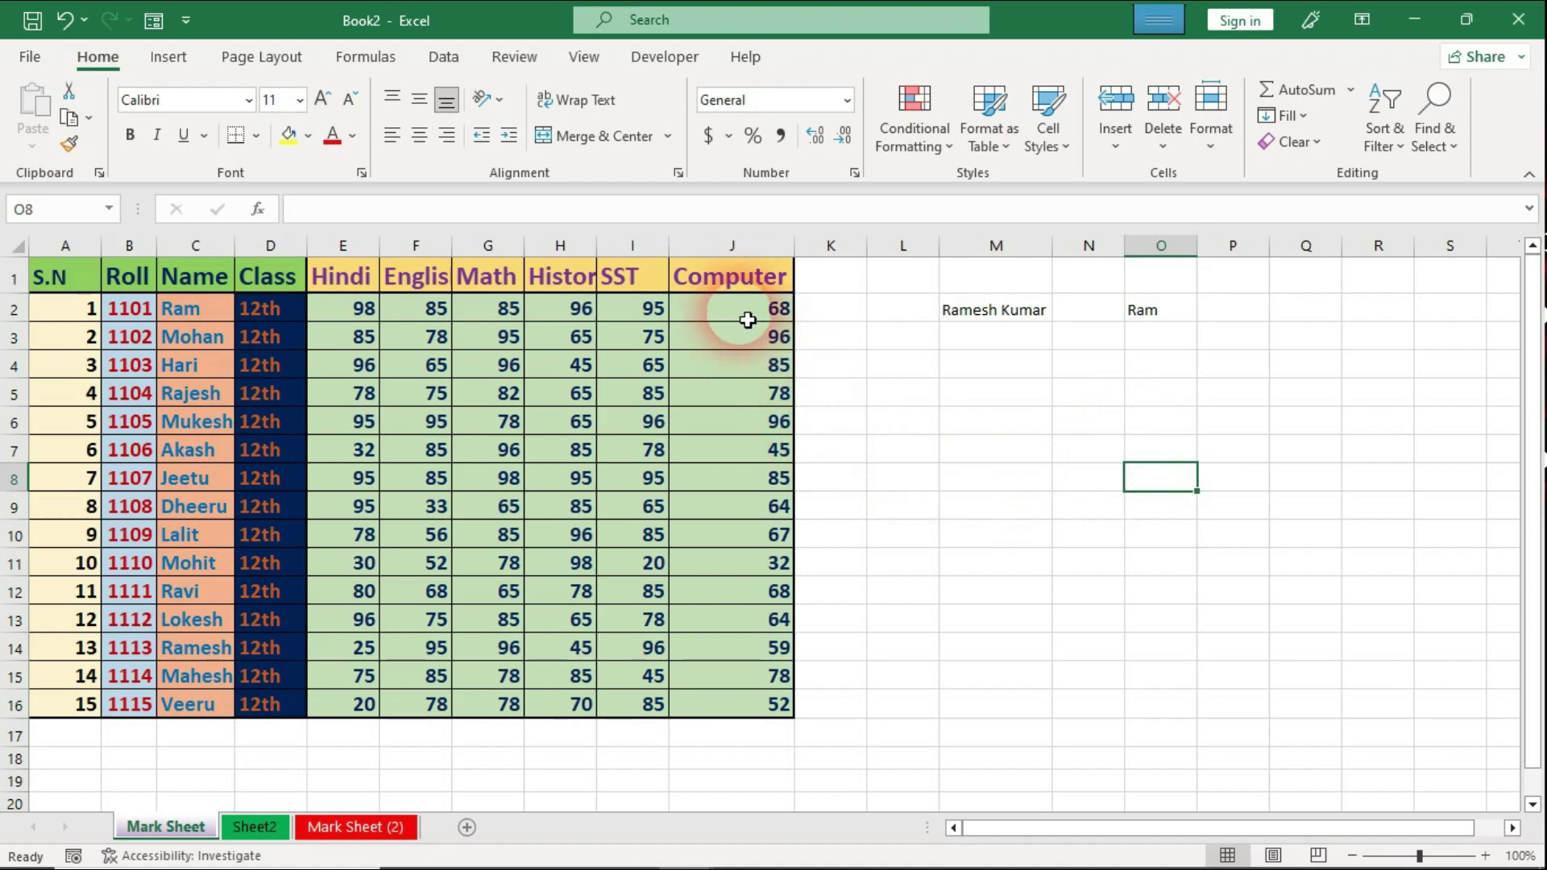
{"action": "left_click_drag", "start_coordinate": [747, 319], "coordinate": [723, 715]}
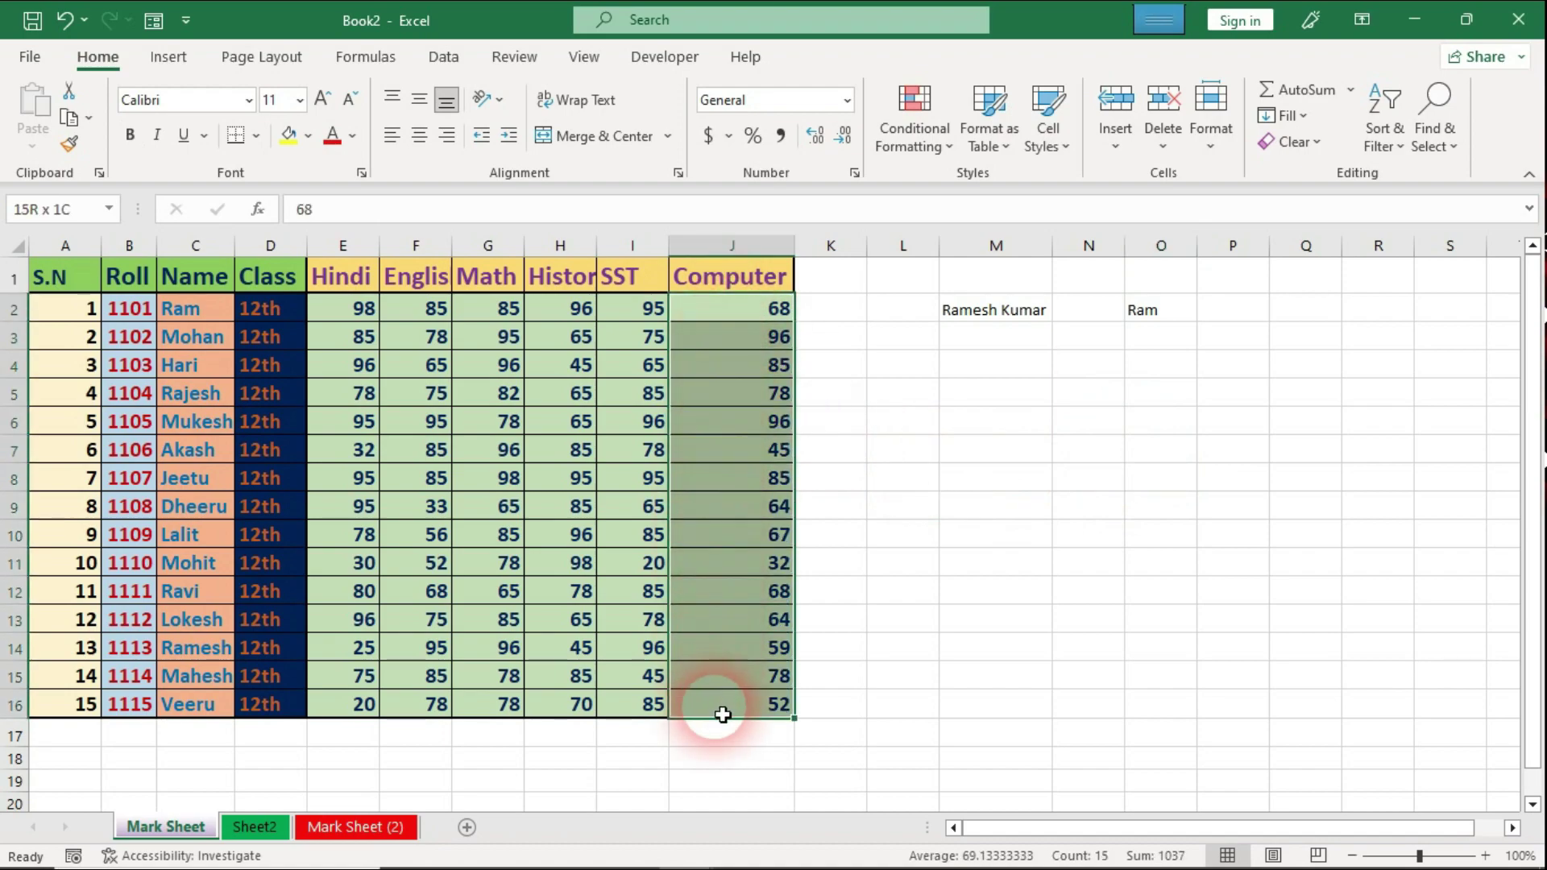
{"action": "left_click", "coordinate": [1216, 154]}
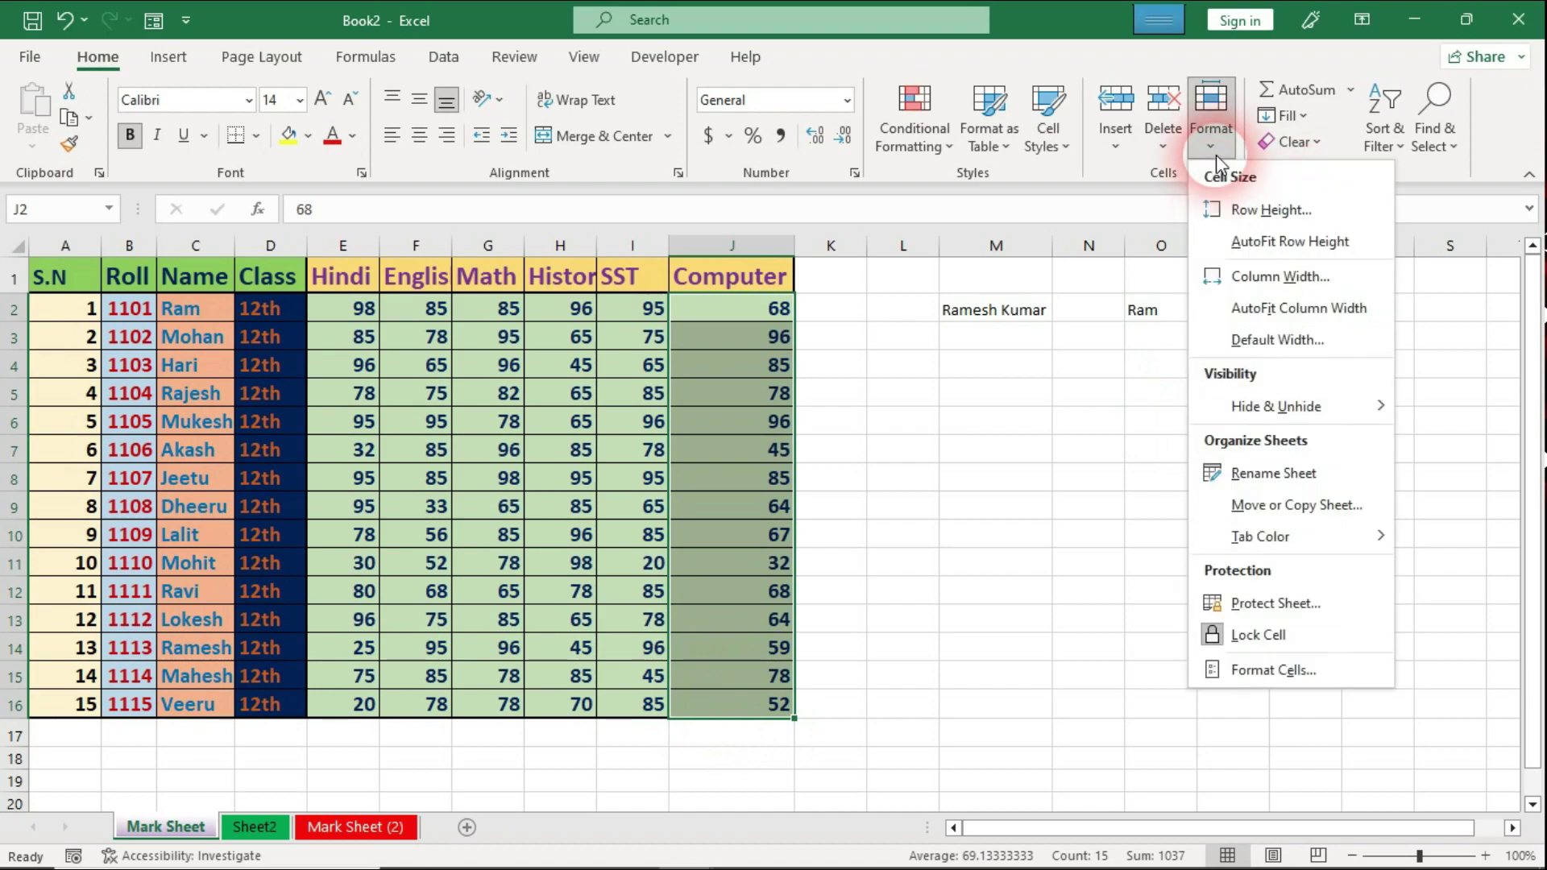
{"action": "left_click", "coordinate": [1299, 644]}
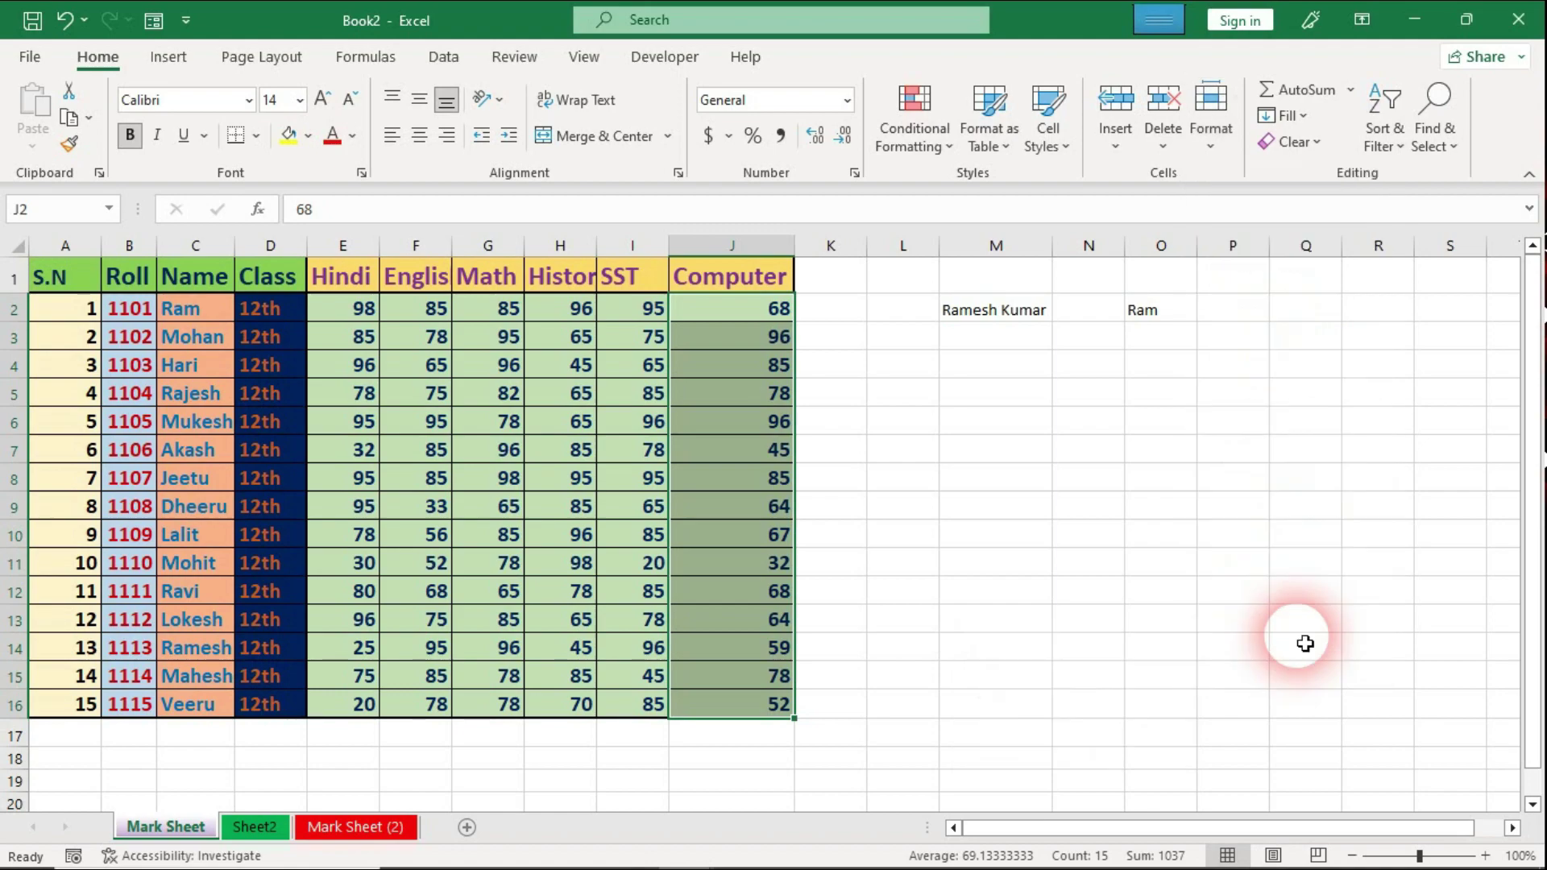
{"action": "left_click", "coordinate": [962, 465]}
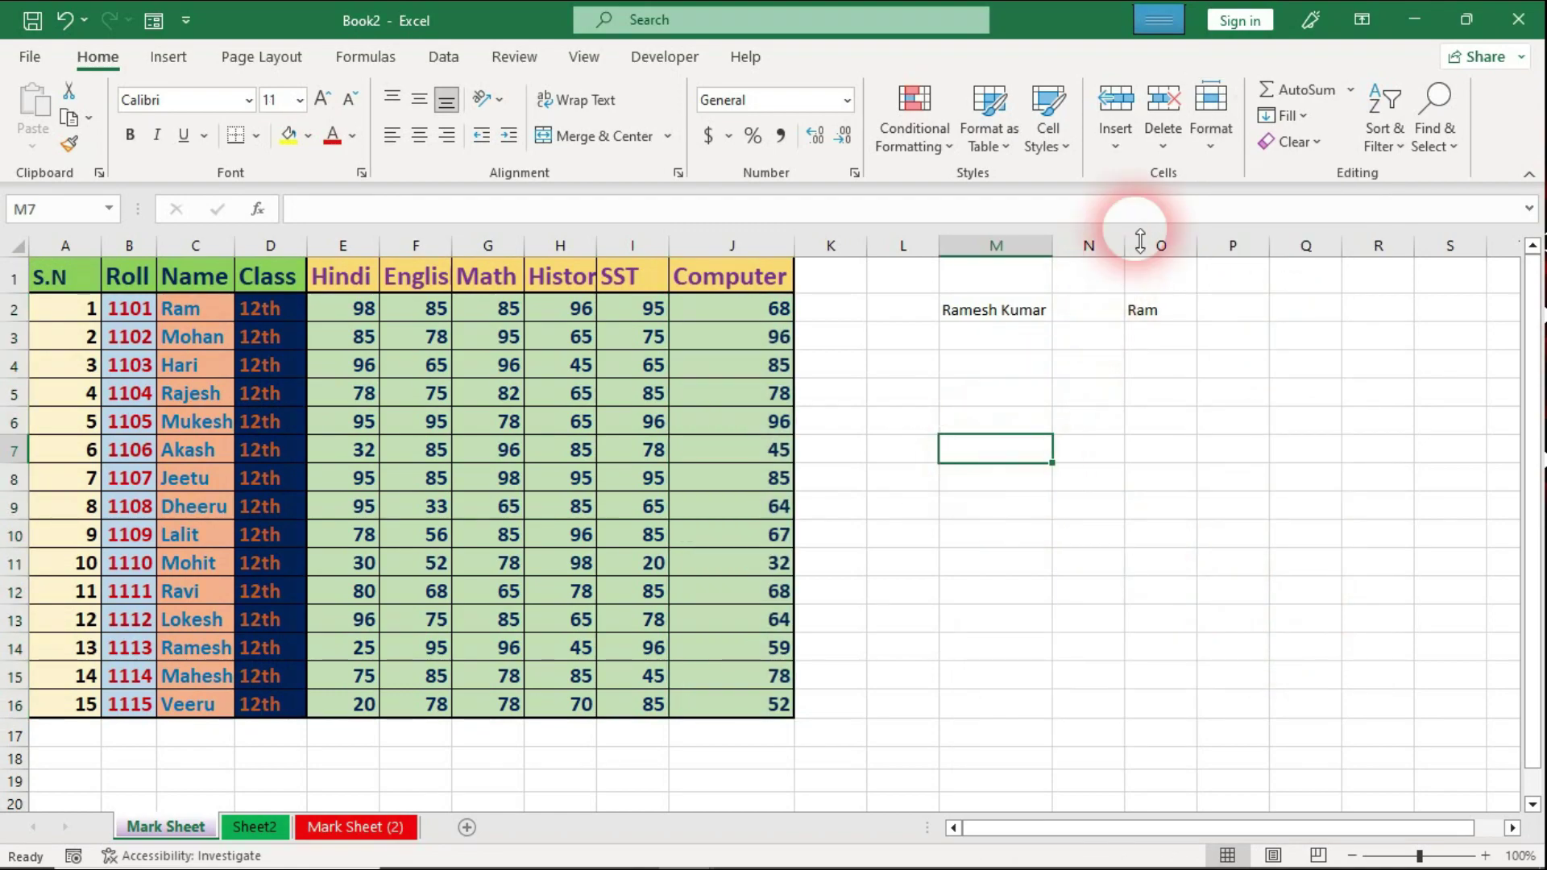
Protect Mark Sheet with a password, entering it twice
{"action": "left_click", "coordinate": [1208, 147]}
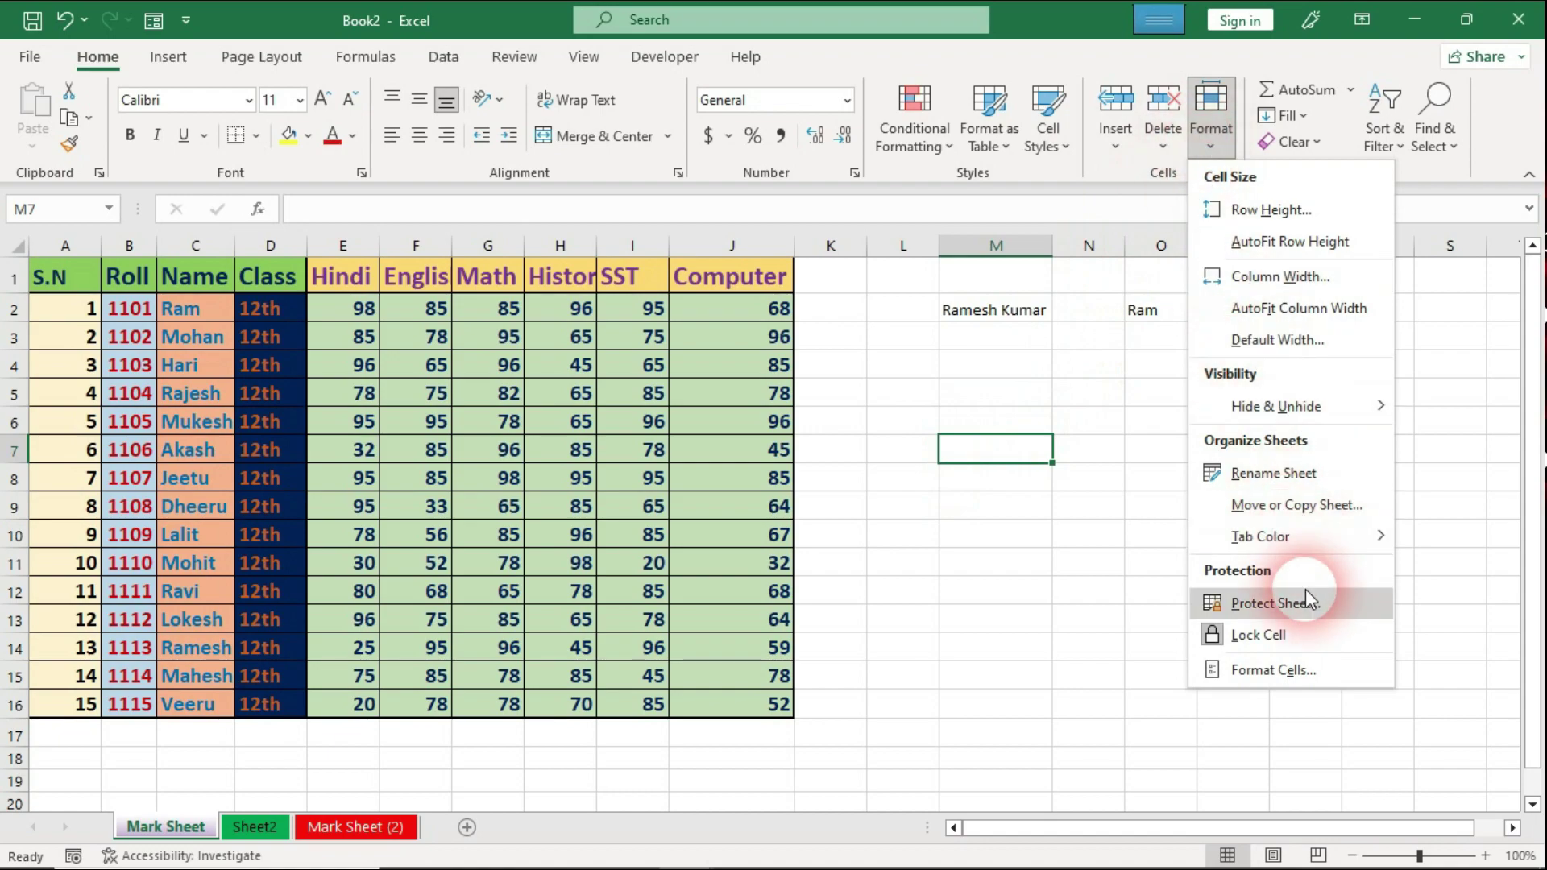
{"action": "left_click", "coordinate": [1273, 603]}
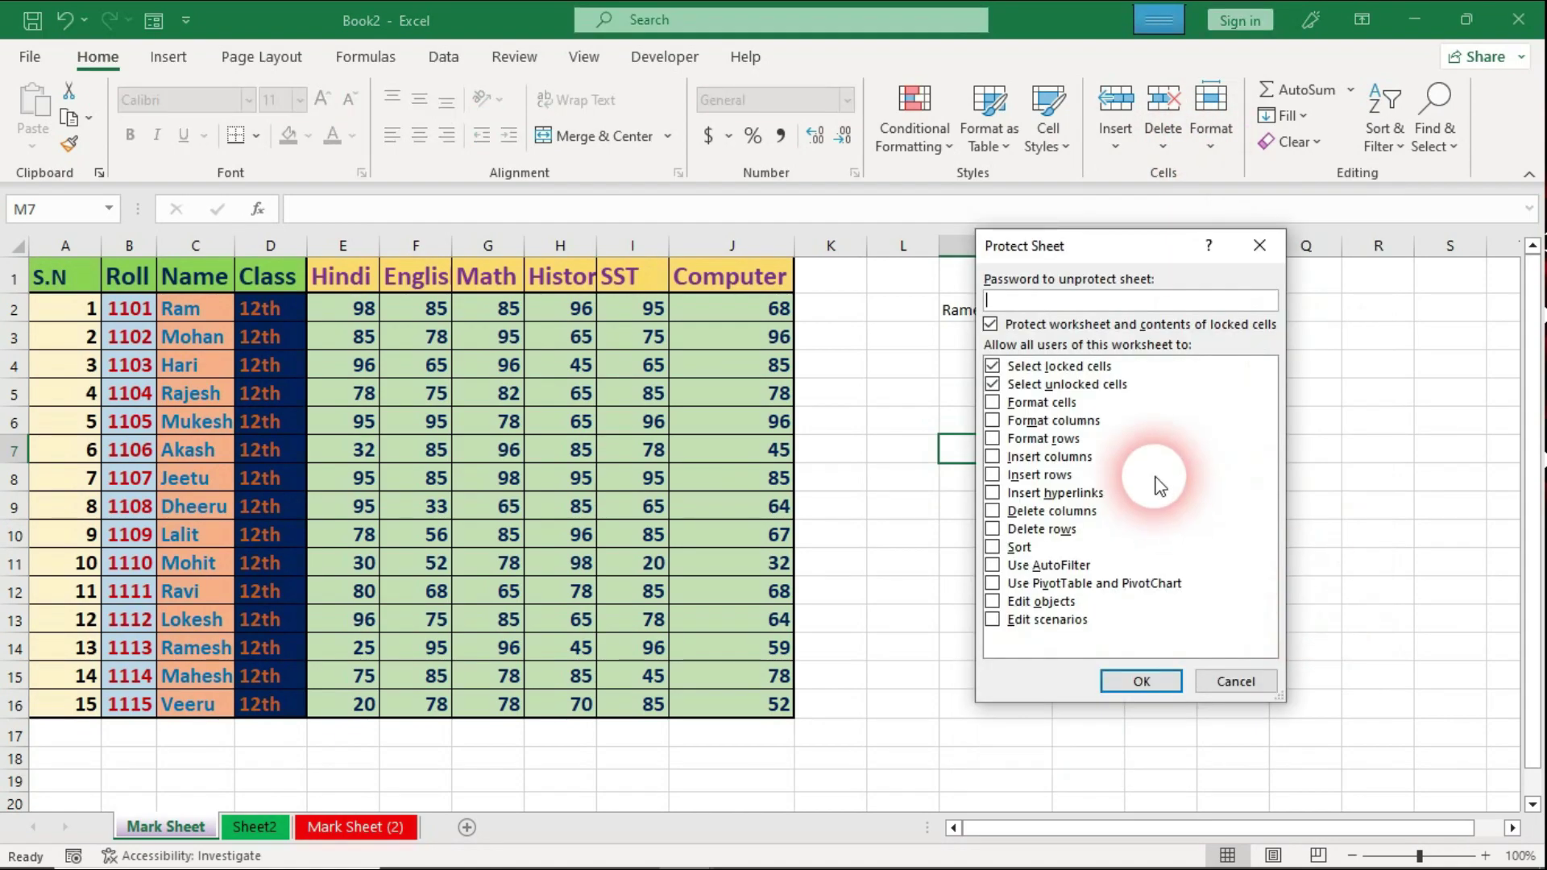
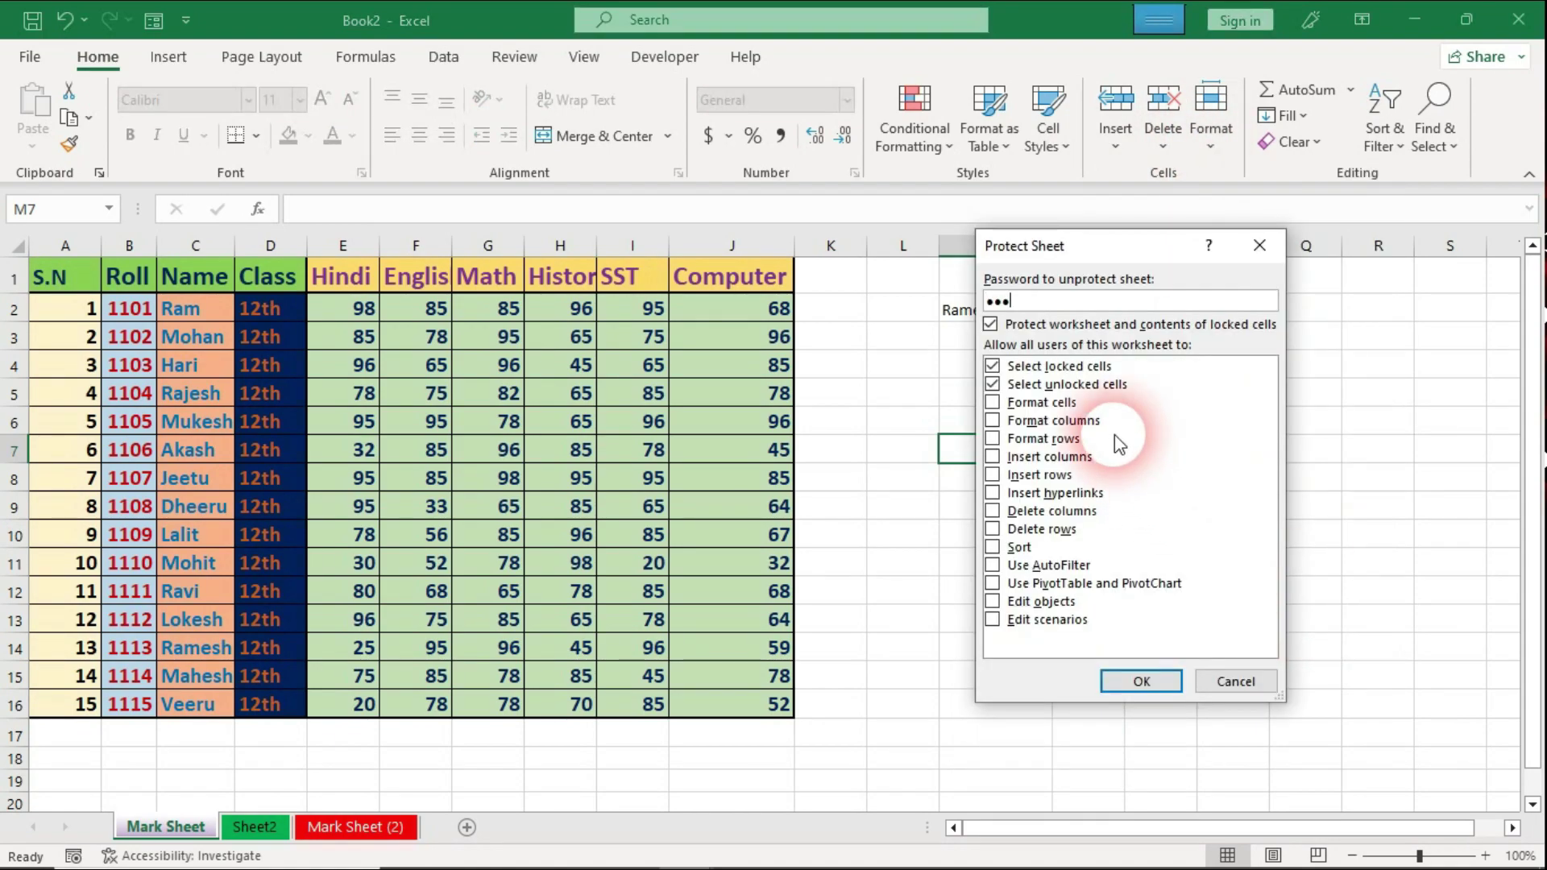
{"action": "key", "text": "Return"}
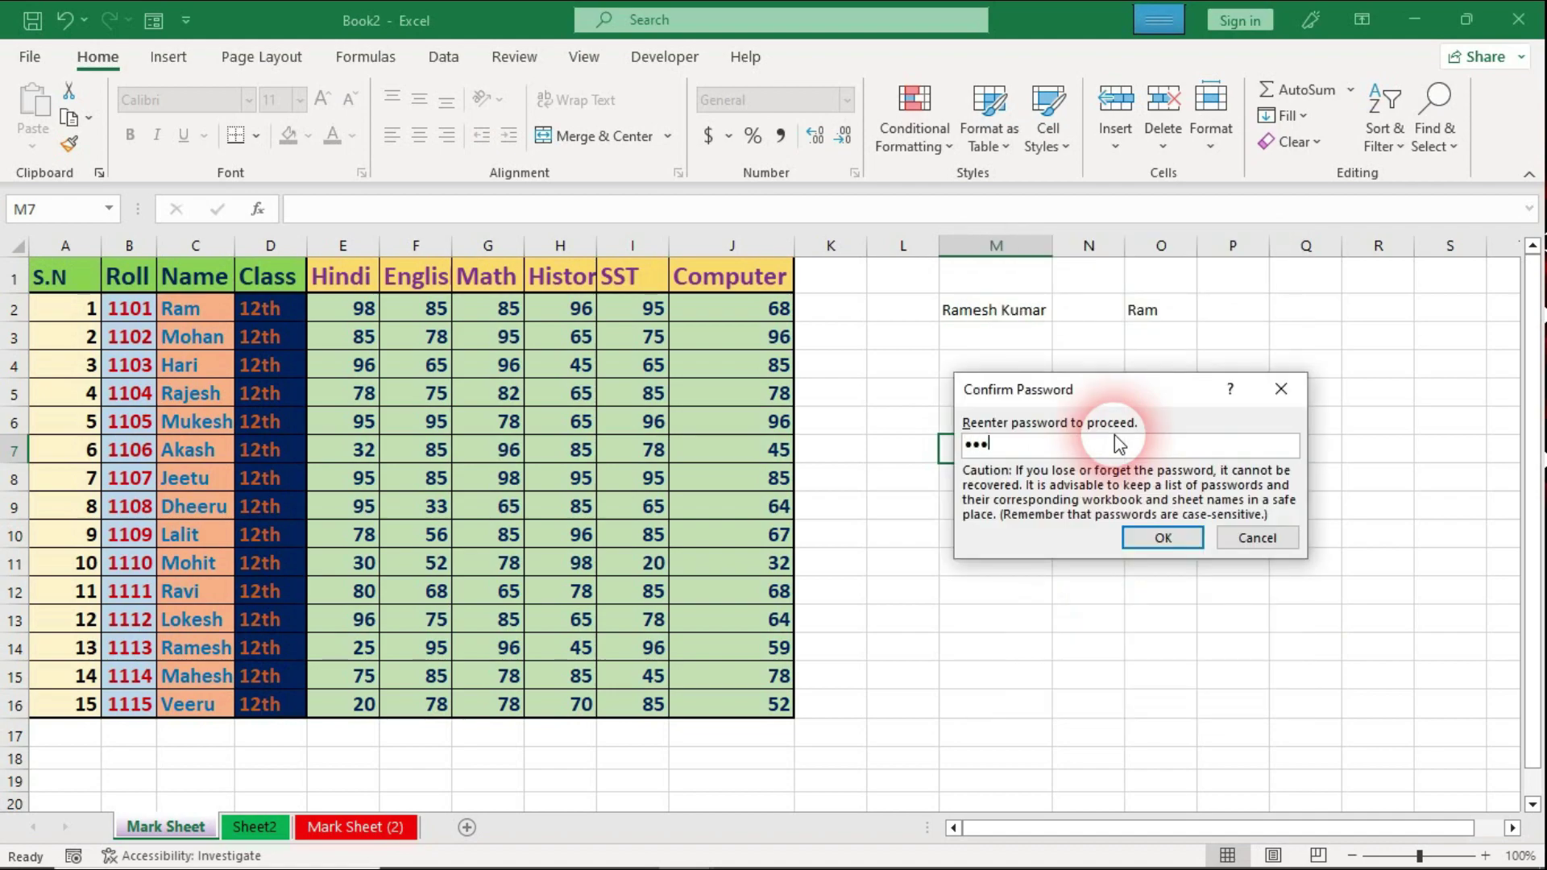
{"action": "key", "text": "Return"}
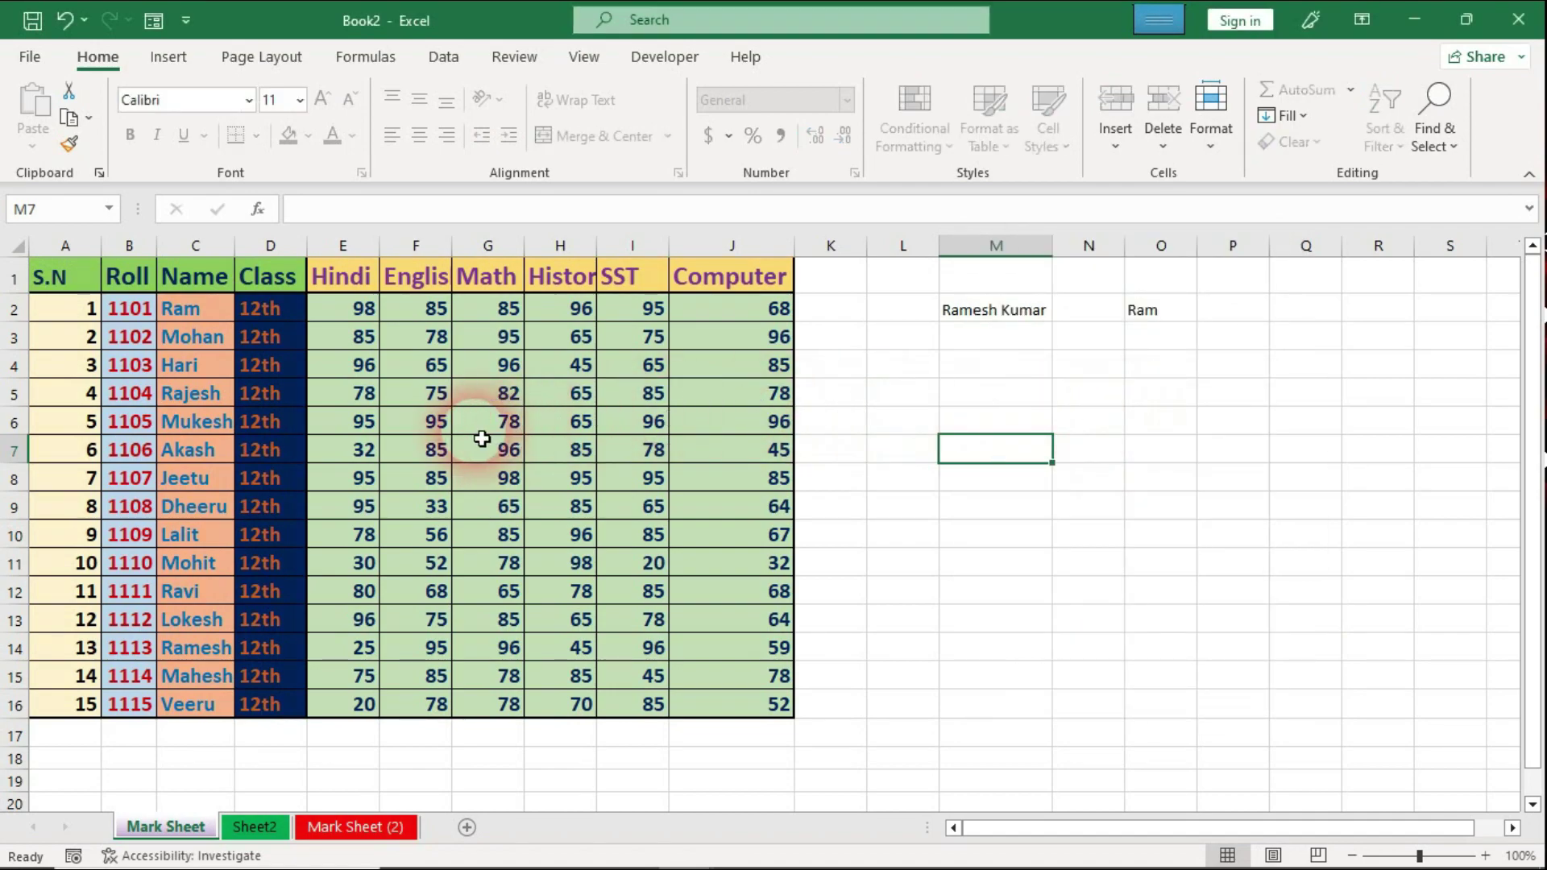
Test the protection by trying to edit the locked English mark in F6
{"action": "left_click", "coordinate": [451, 433]}
{"action": "double_click", "coordinate": [459, 440]}
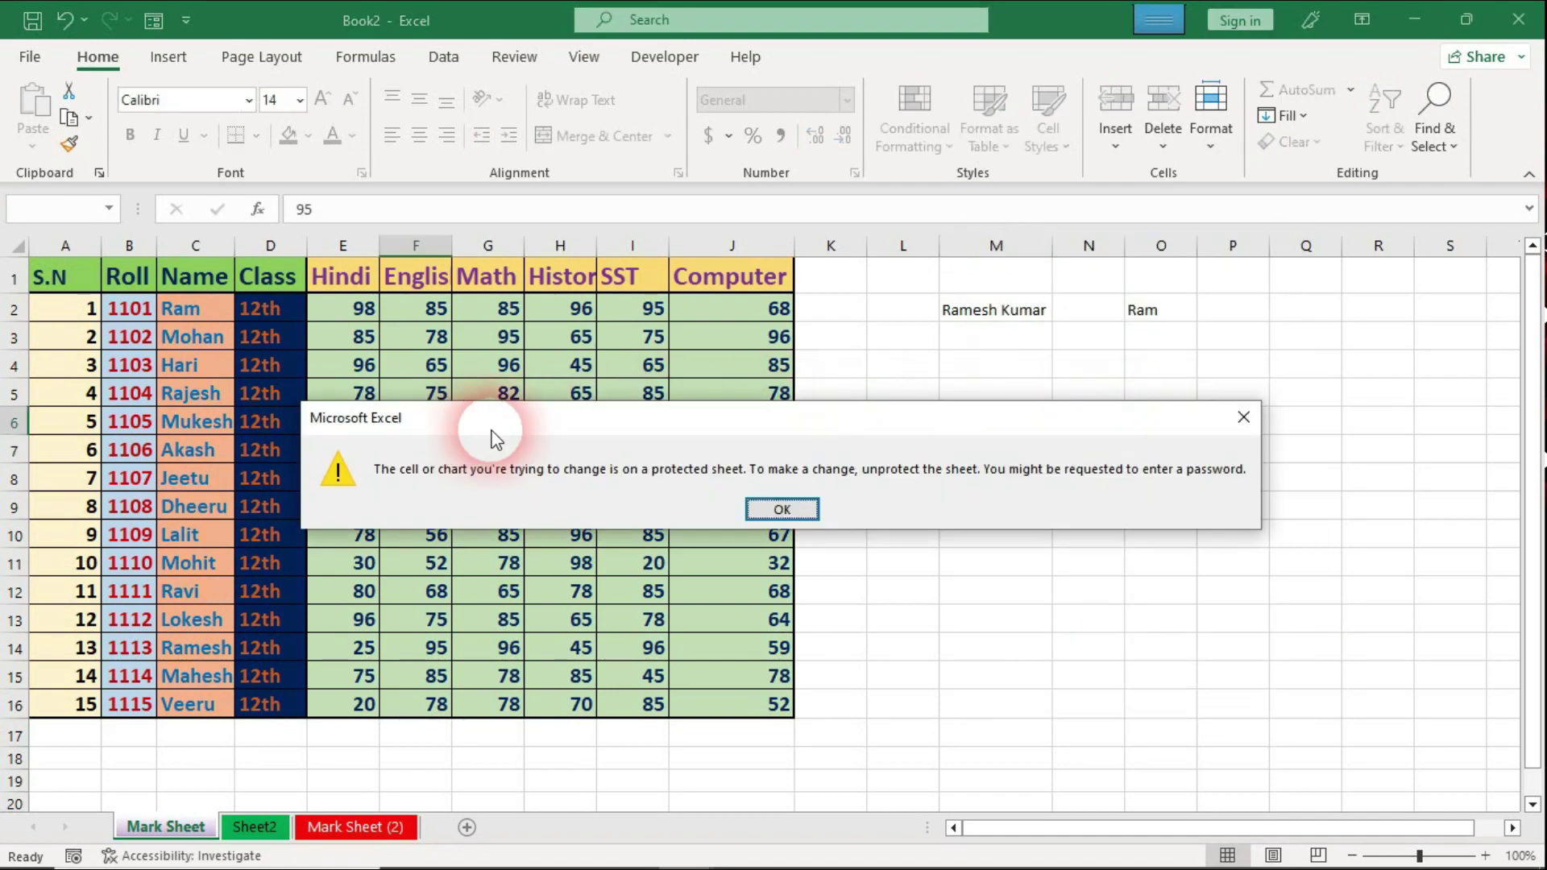
{"action": "left_click", "coordinate": [772, 509]}
{"action": "double_click", "coordinate": [870, 538]}
Enter the Computer marks 100, 89, 87 and 89 in J2:J5
{"action": "left_click", "coordinate": [781, 516]}
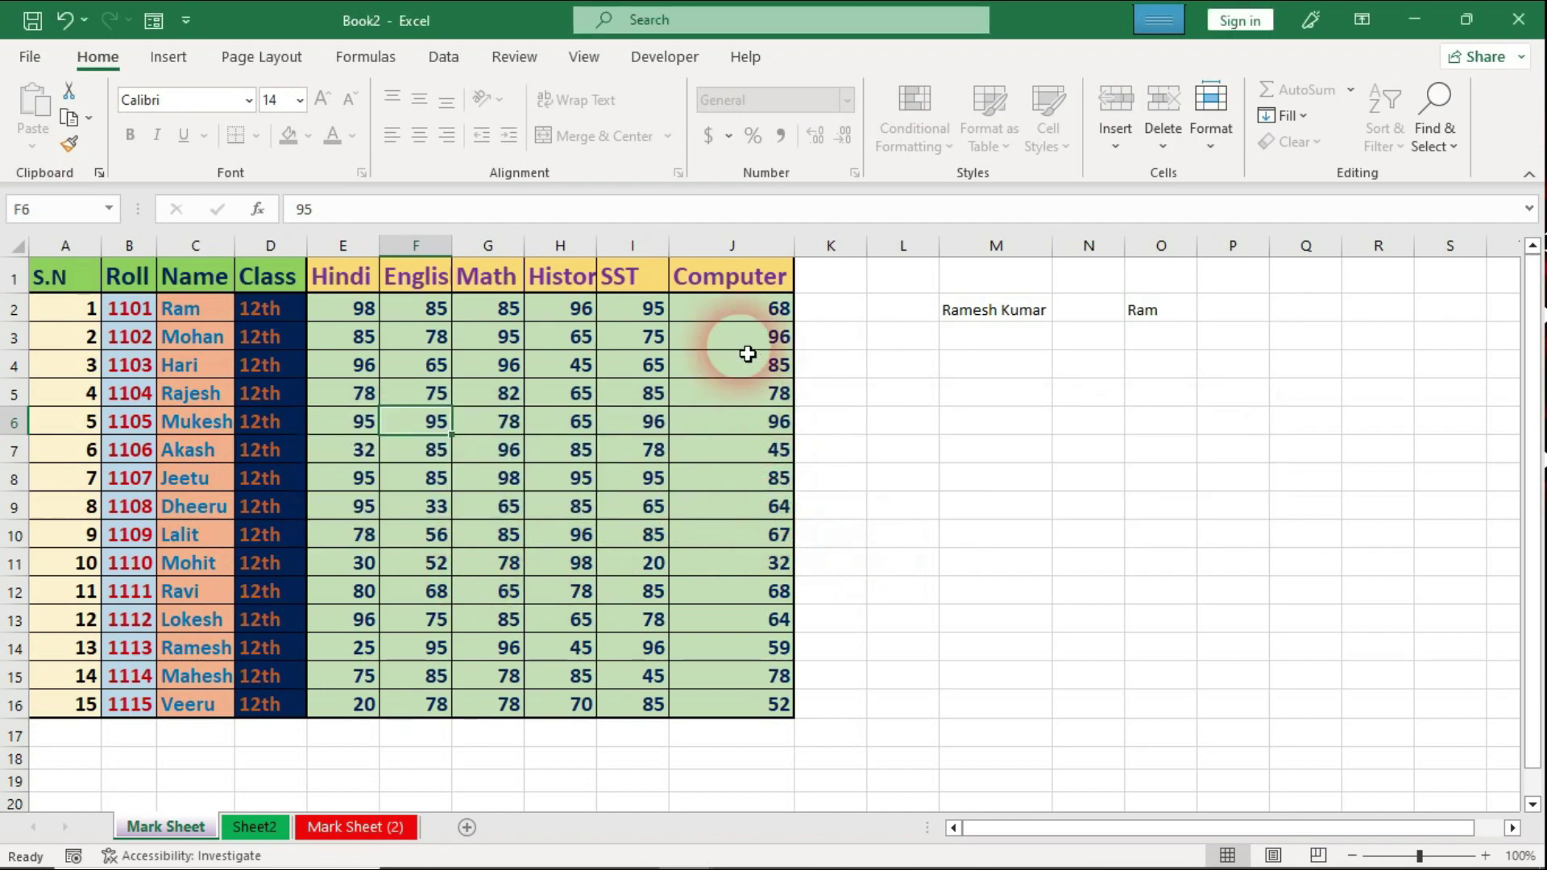
{"action": "left_click", "coordinate": [749, 315]}
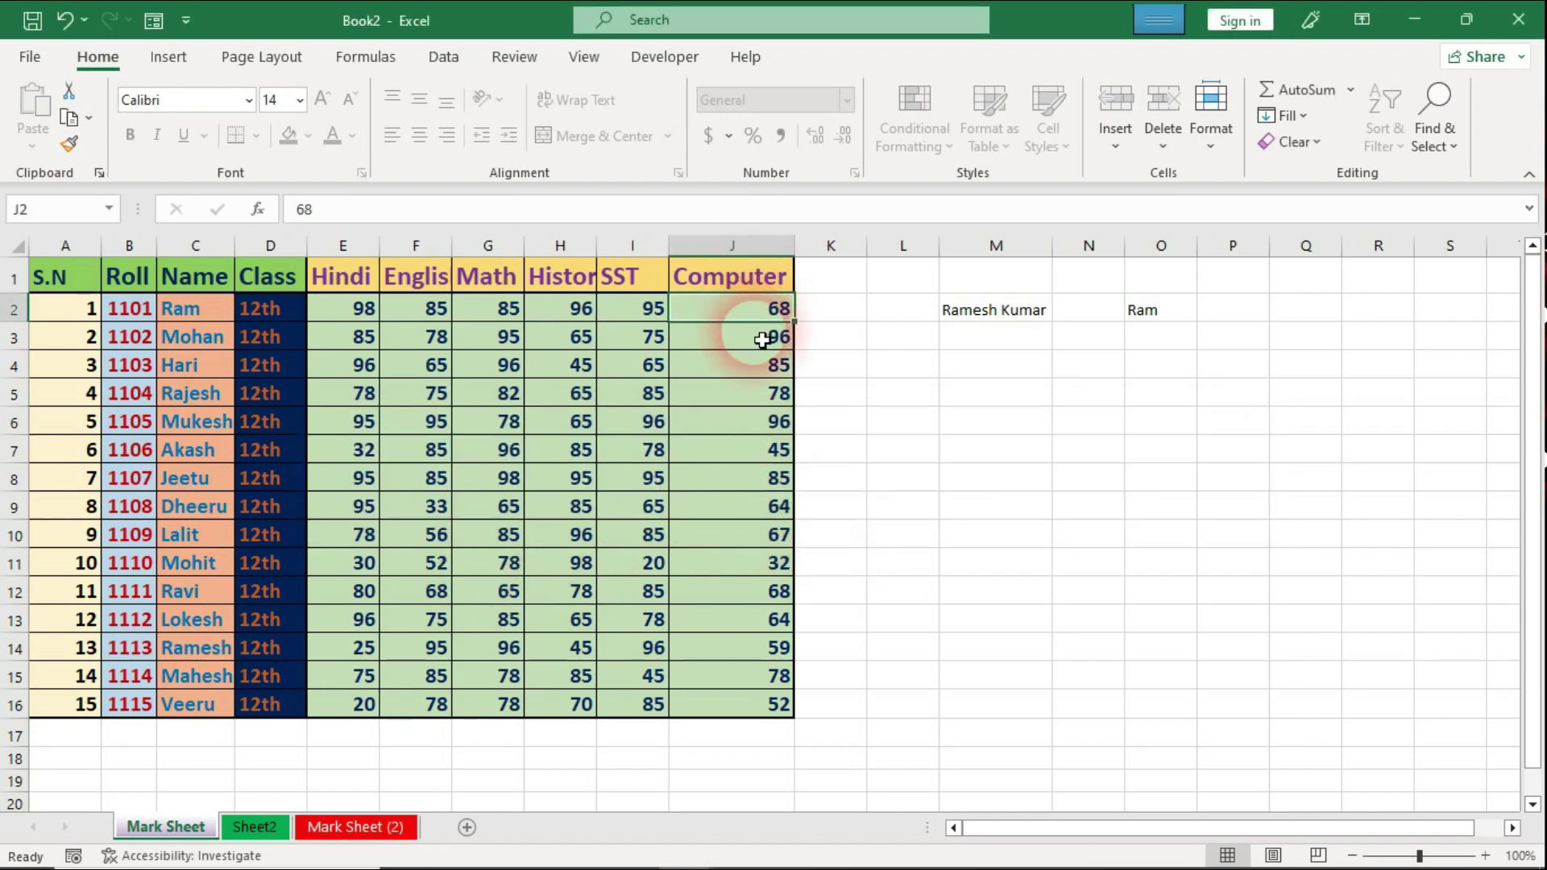
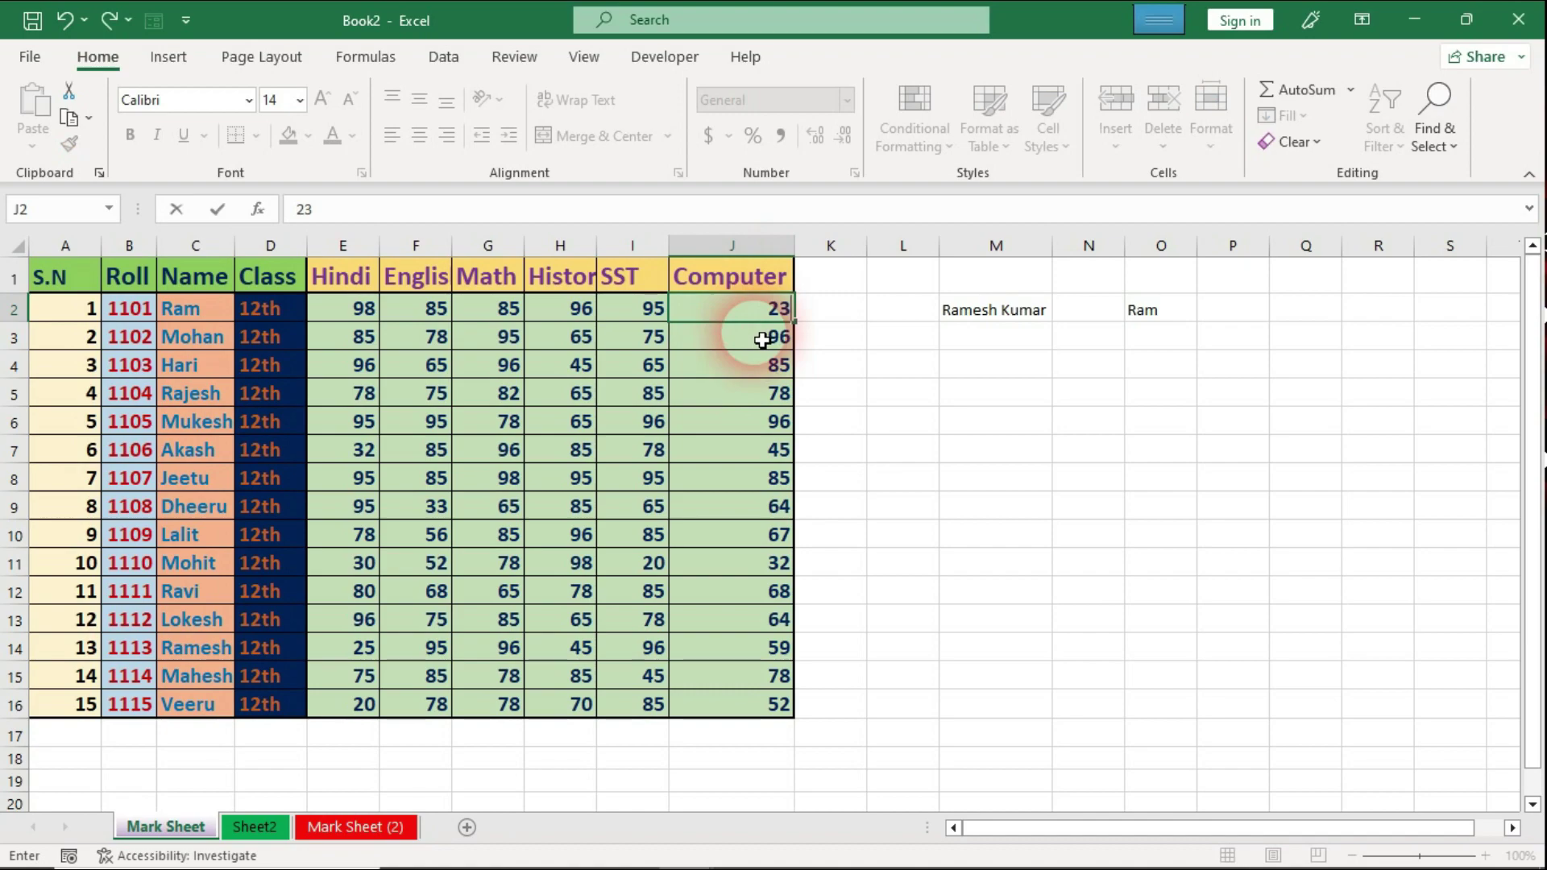
{"action": "key", "text": "Return"}
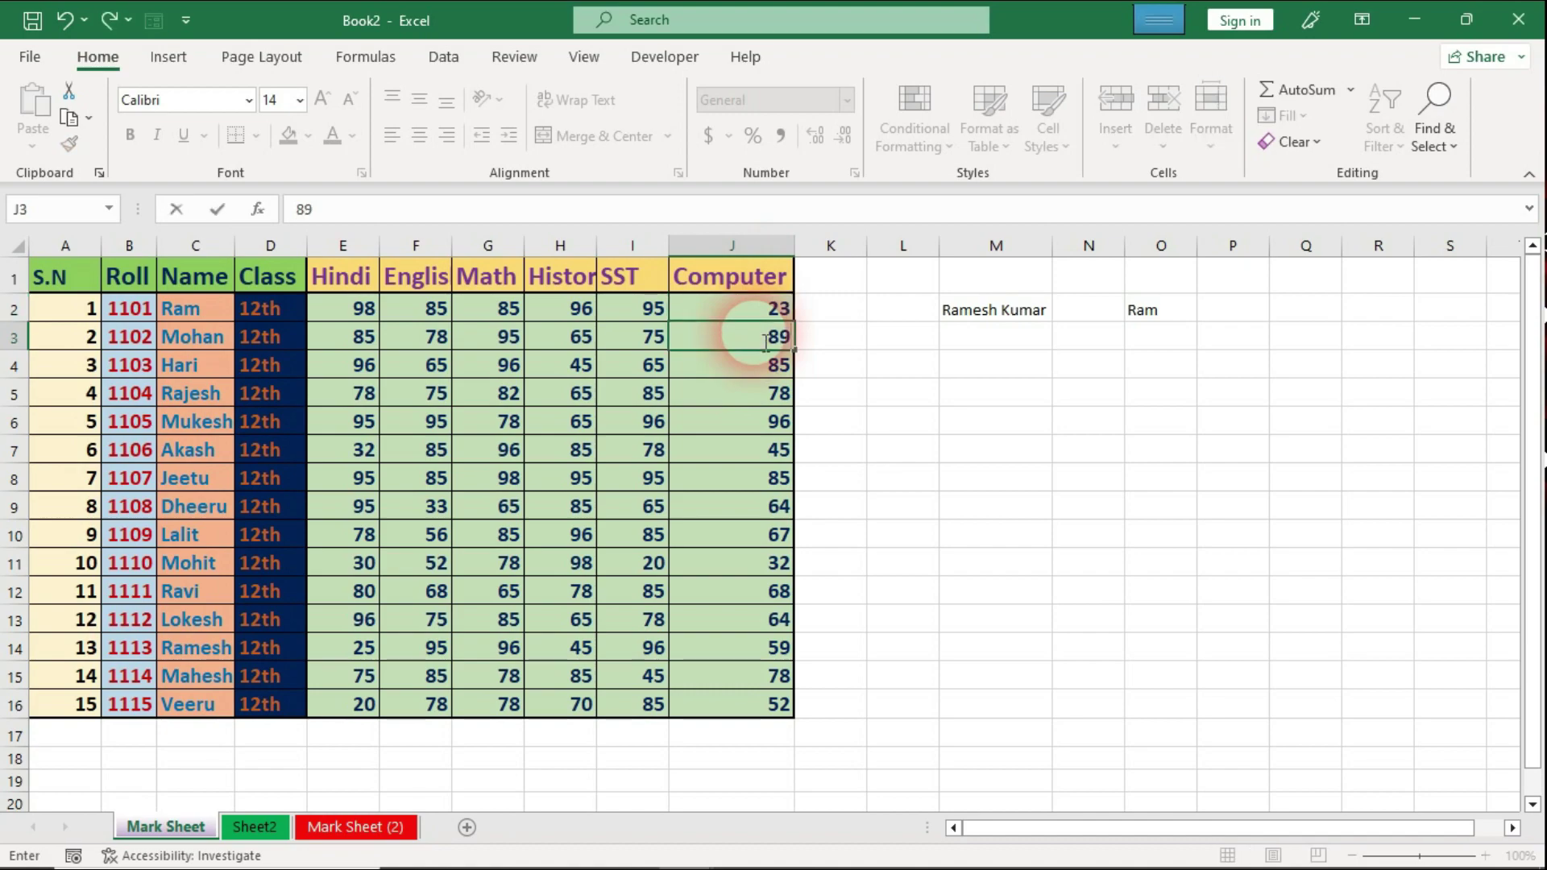
{"action": "key", "text": "Return"}
{"action": "key", "text": "Return"}
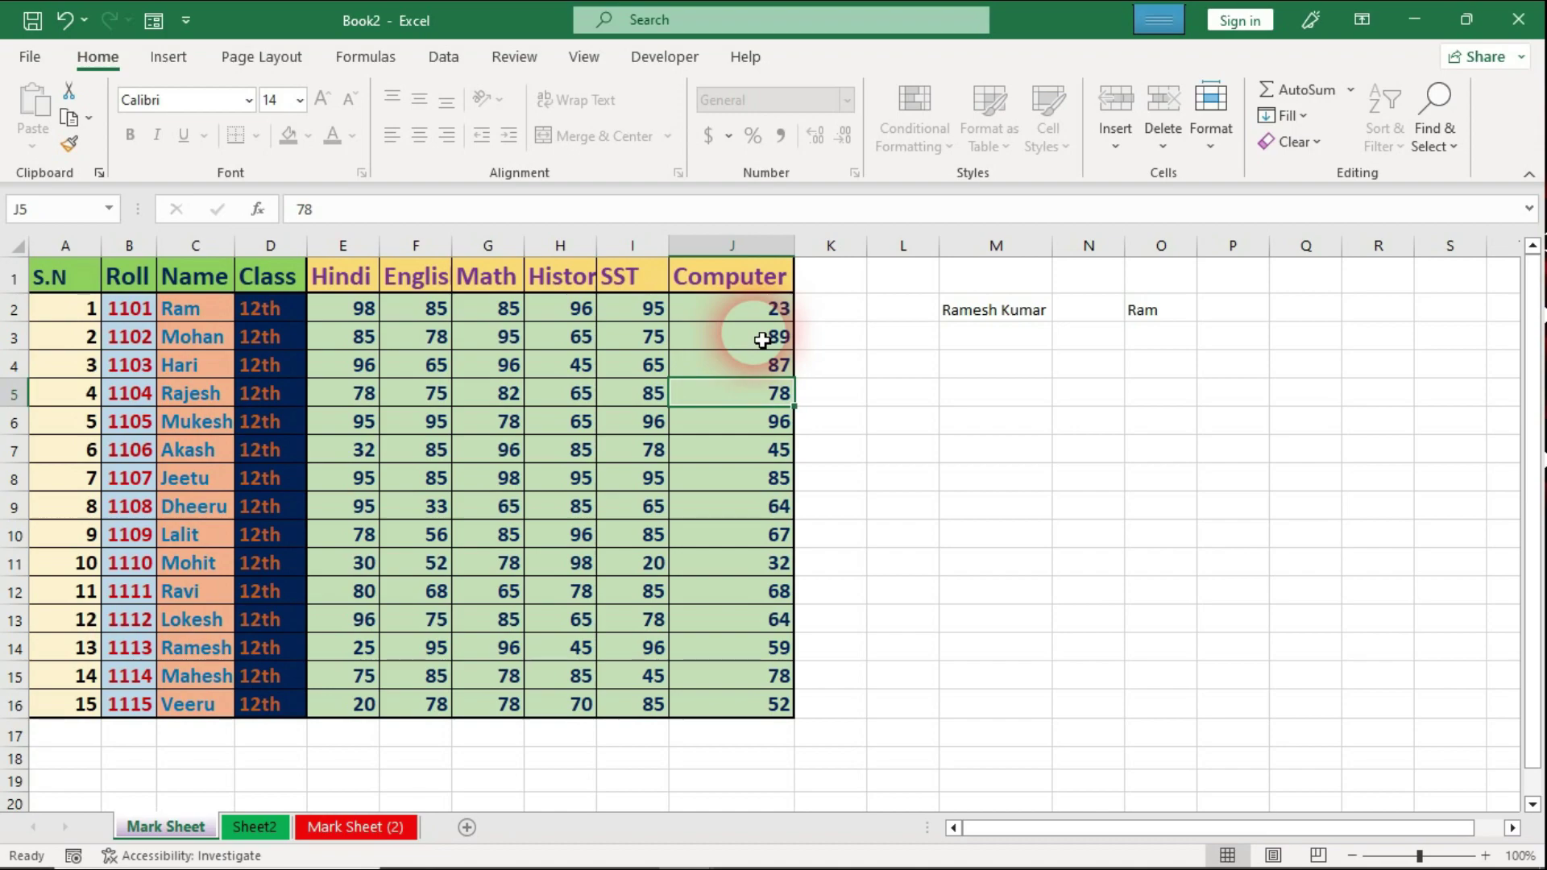
{"action": "key", "text": "Return"}
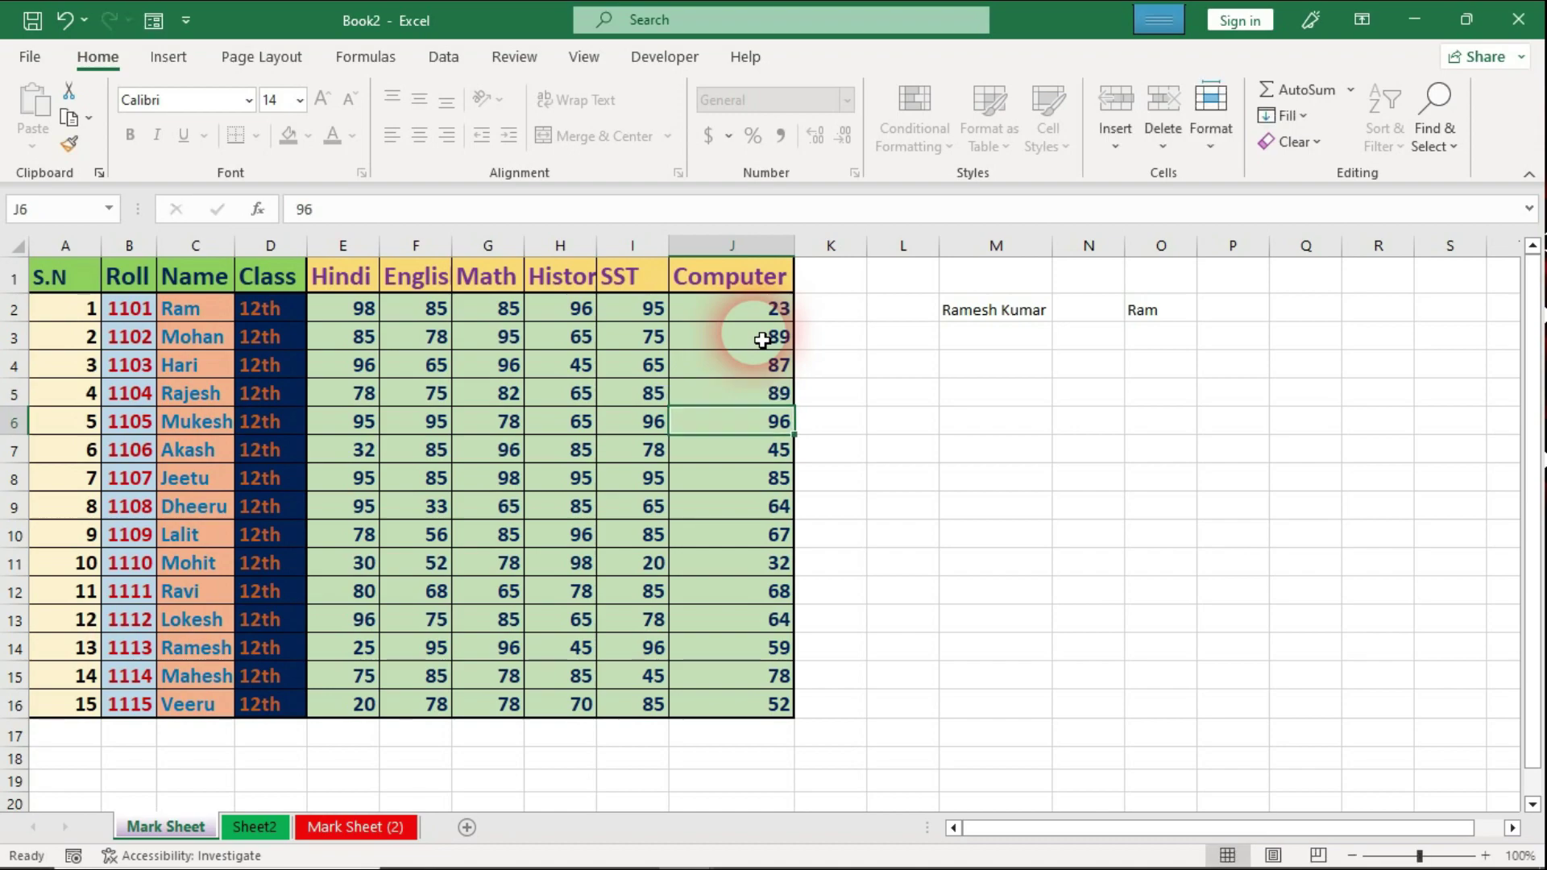
{"action": "left_click", "coordinate": [761, 340]}
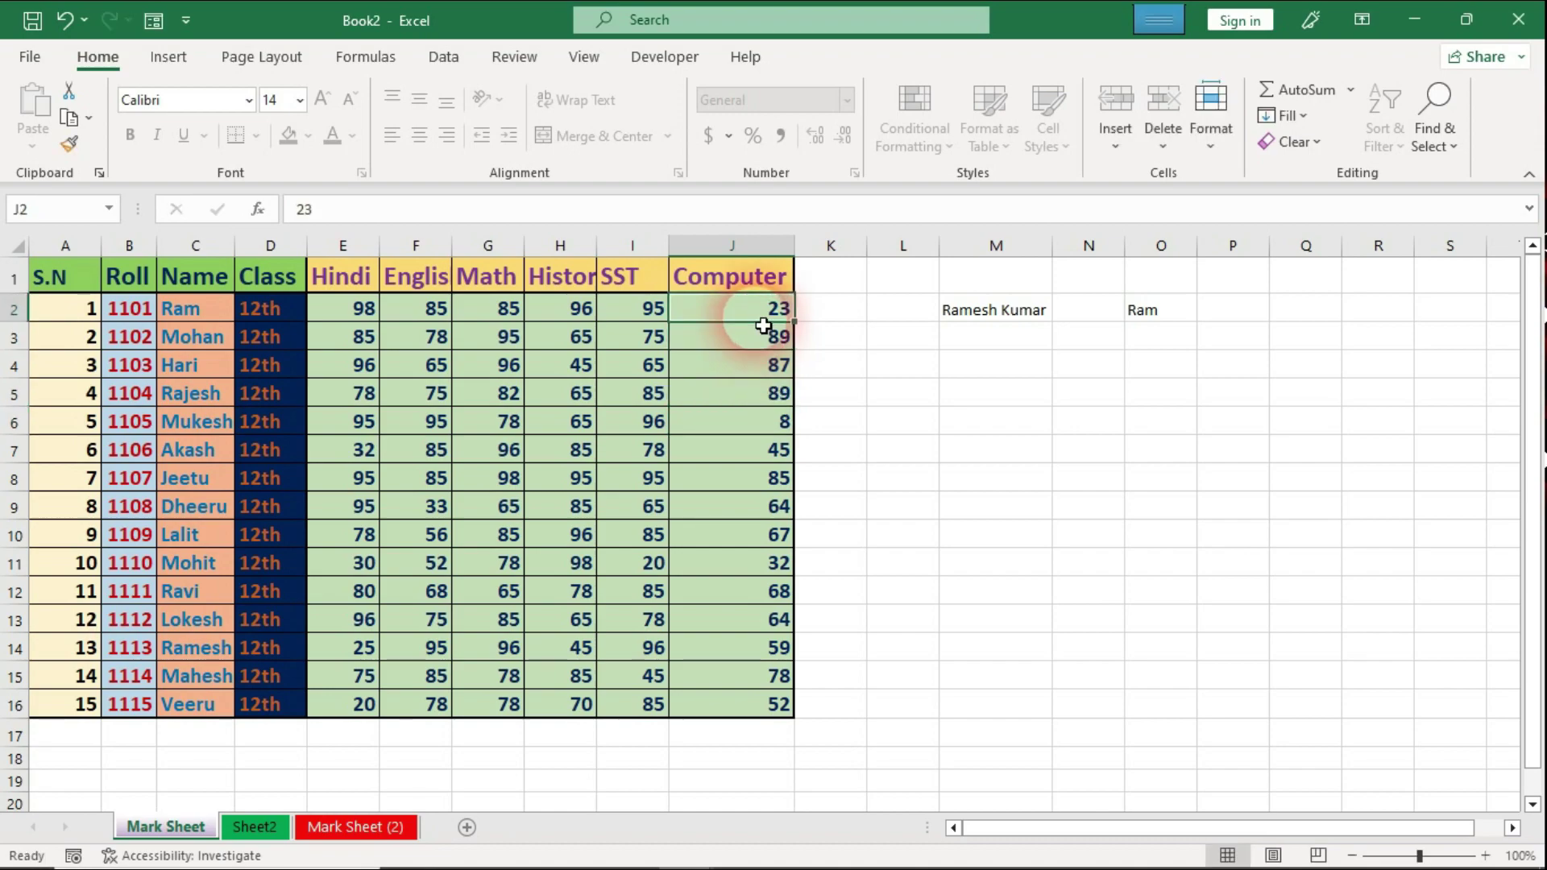
{"action": "type", "text": "100"}
{"action": "key", "text": "Return"}
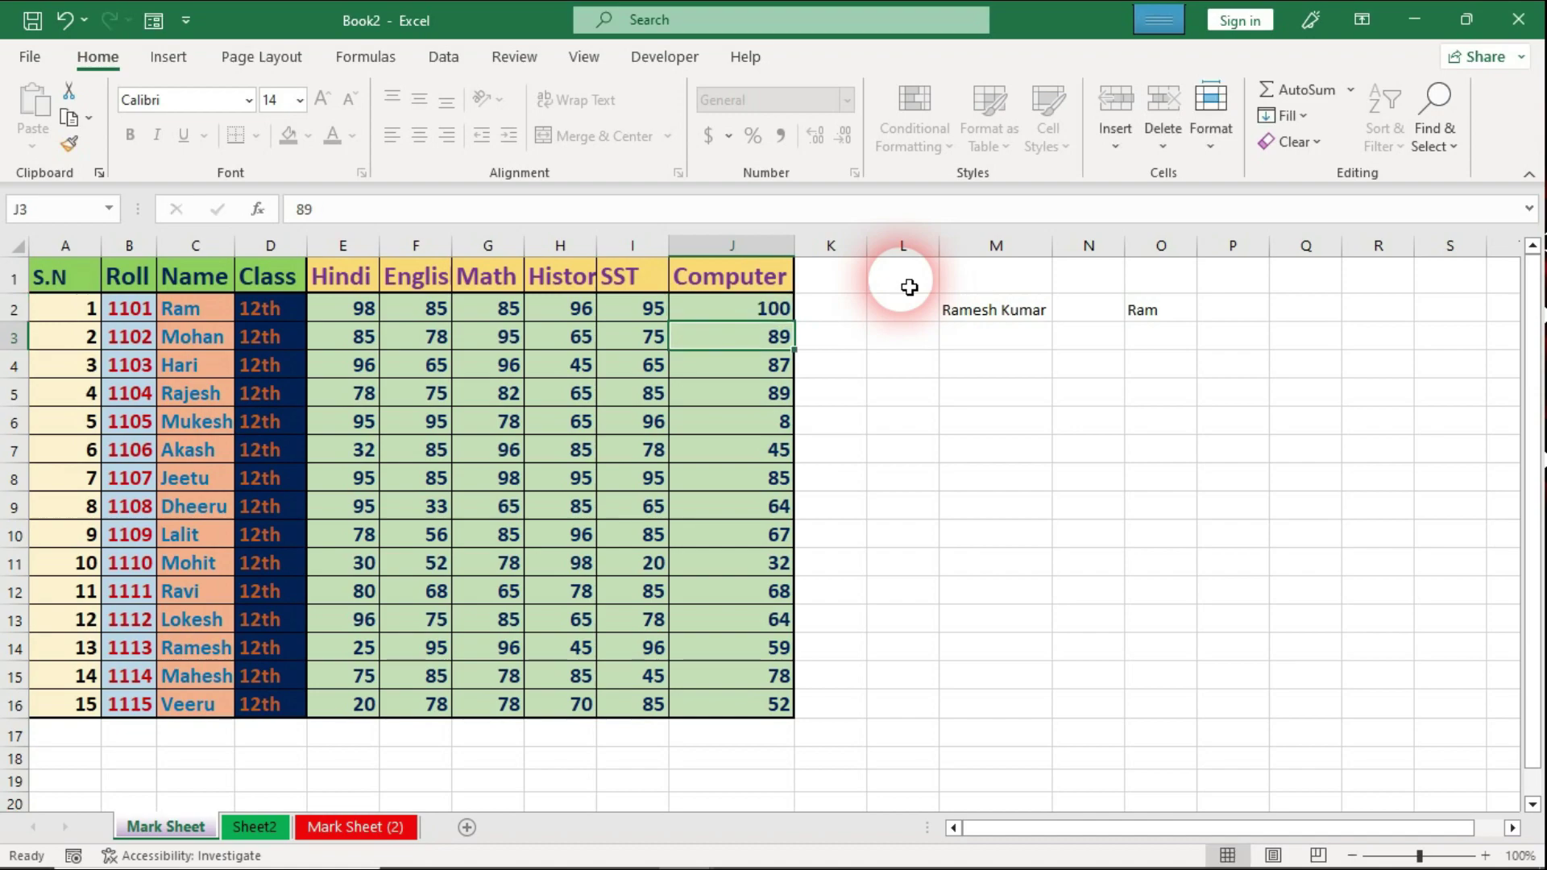
Correct the Computer mark in J6 to 98
{"action": "left_click", "coordinate": [856, 370]}
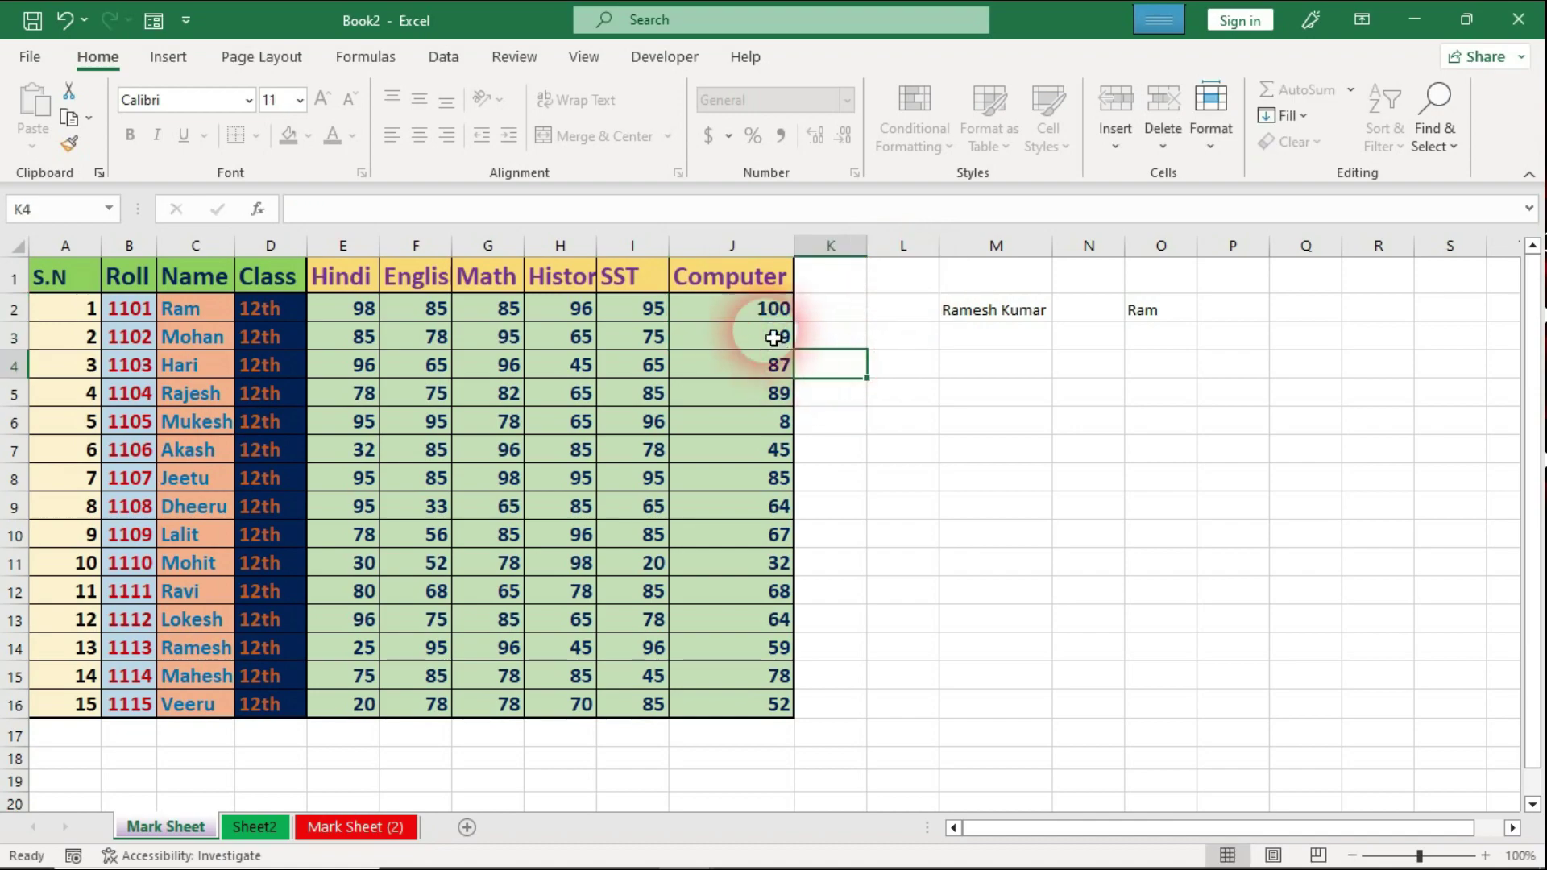
{"action": "left_click_drag", "start_coordinate": [767, 321], "coordinate": [771, 706]}
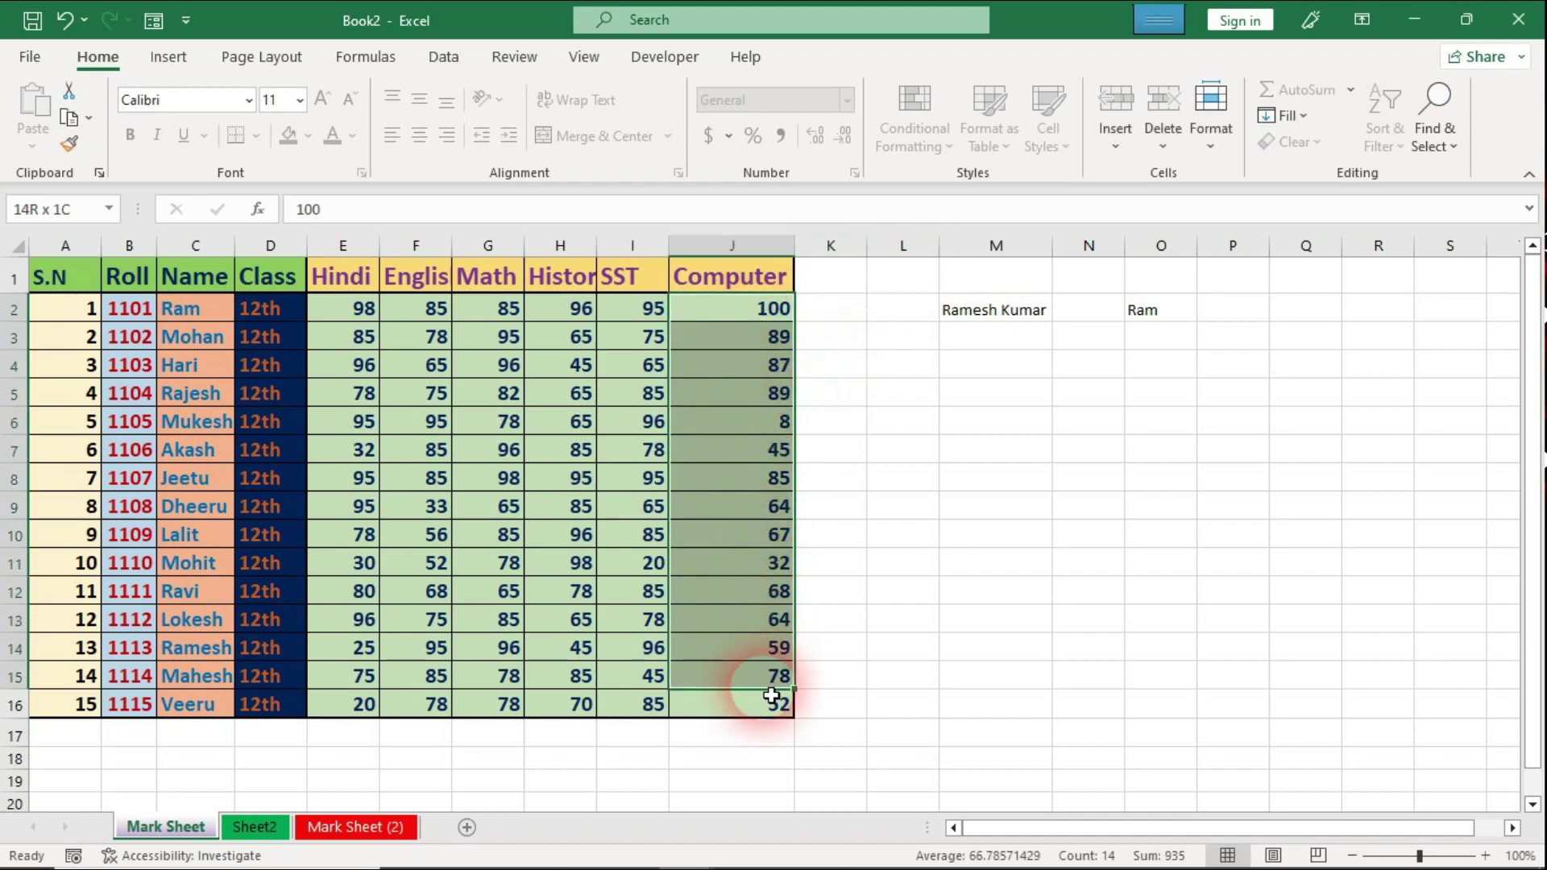
{"action": "left_click", "coordinate": [859, 568]}
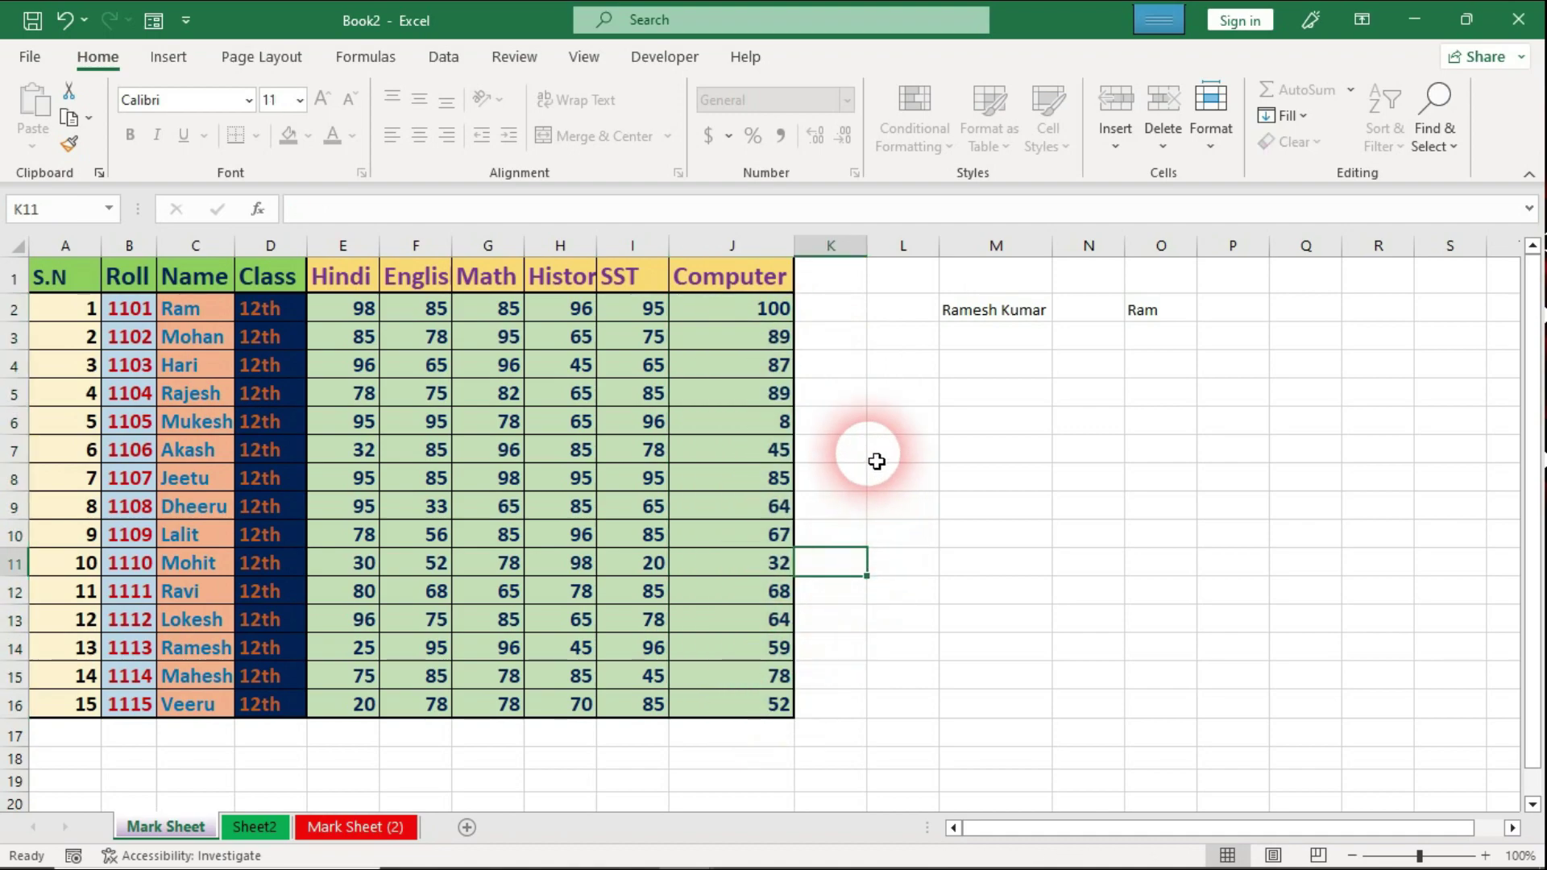
{"action": "left_click", "coordinate": [766, 435]}
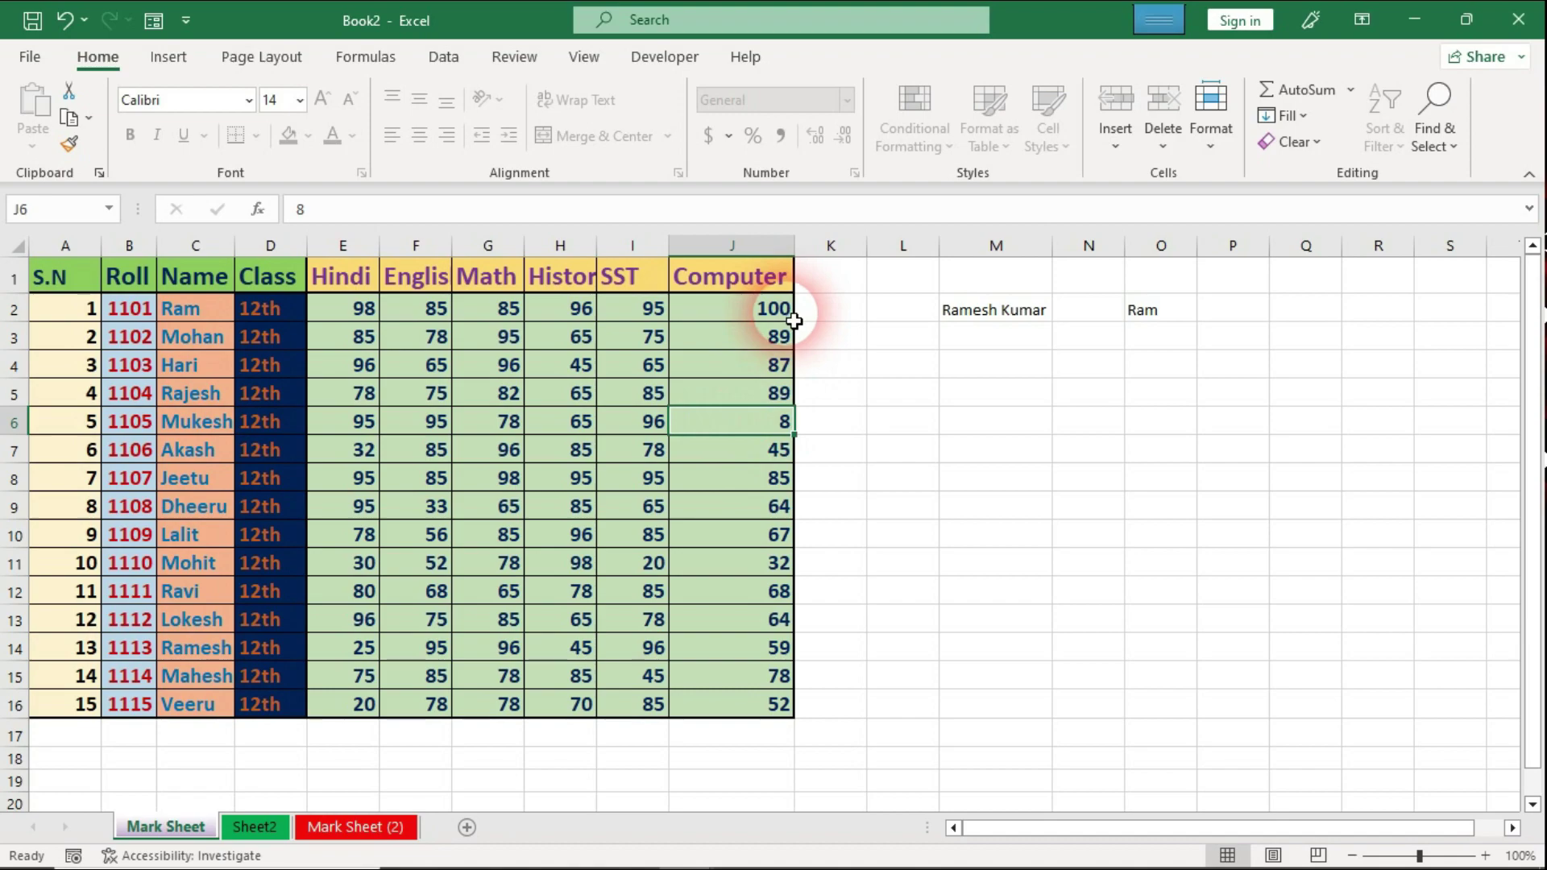
{"action": "type", "text": "9"}
{"action": "key", "text": "Return"}
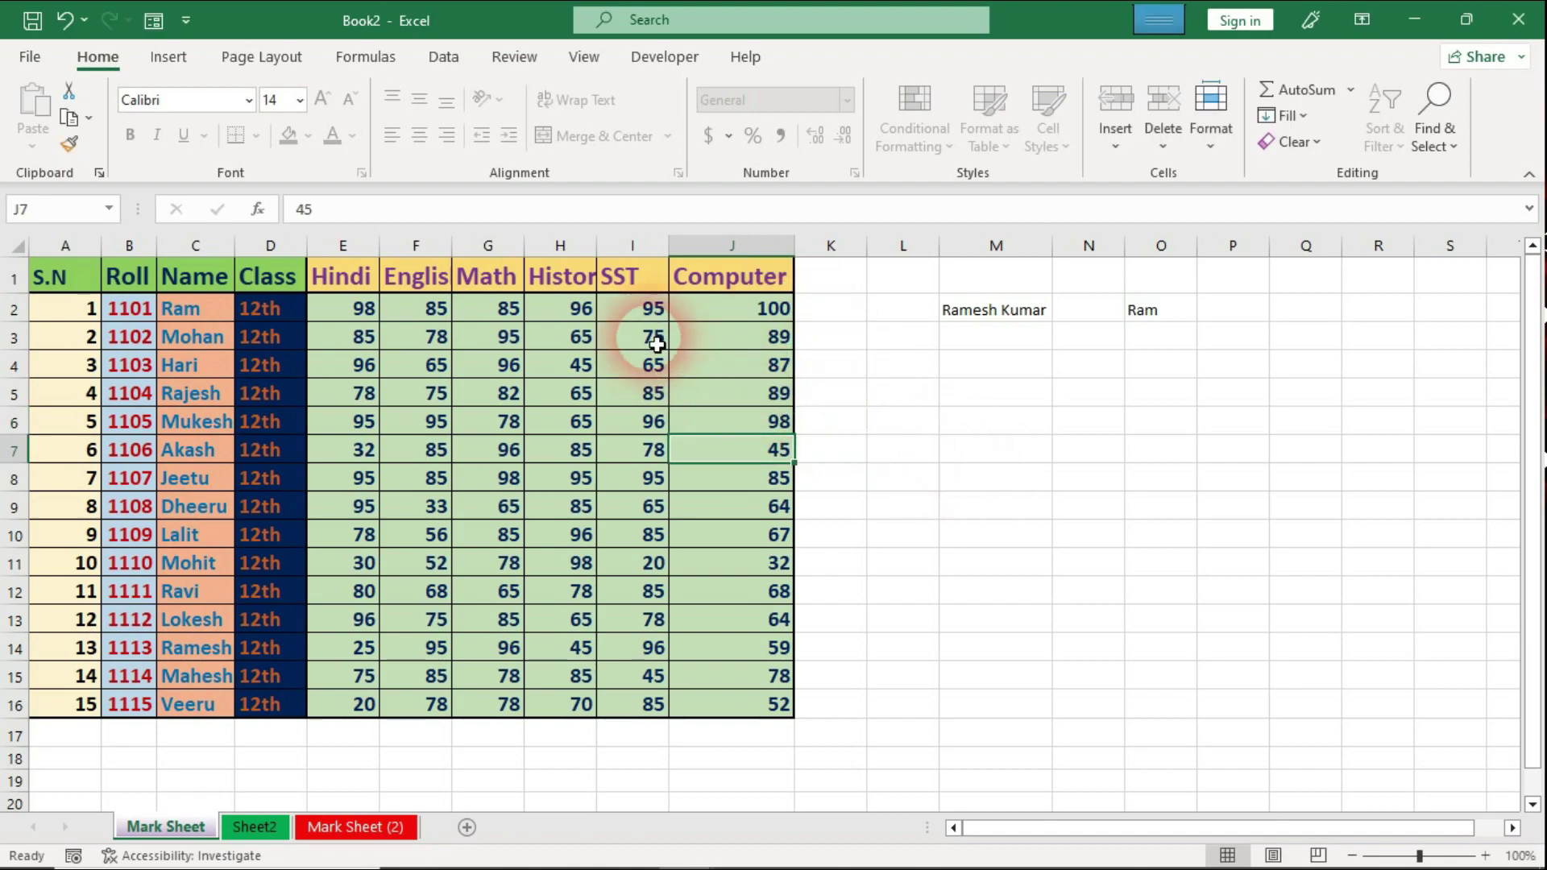
Try editing the locked SST mark and the History mark in H11, dismissing the warnings
{"action": "left_click", "coordinate": [643, 308]}
{"action": "key", "text": "Delete"}
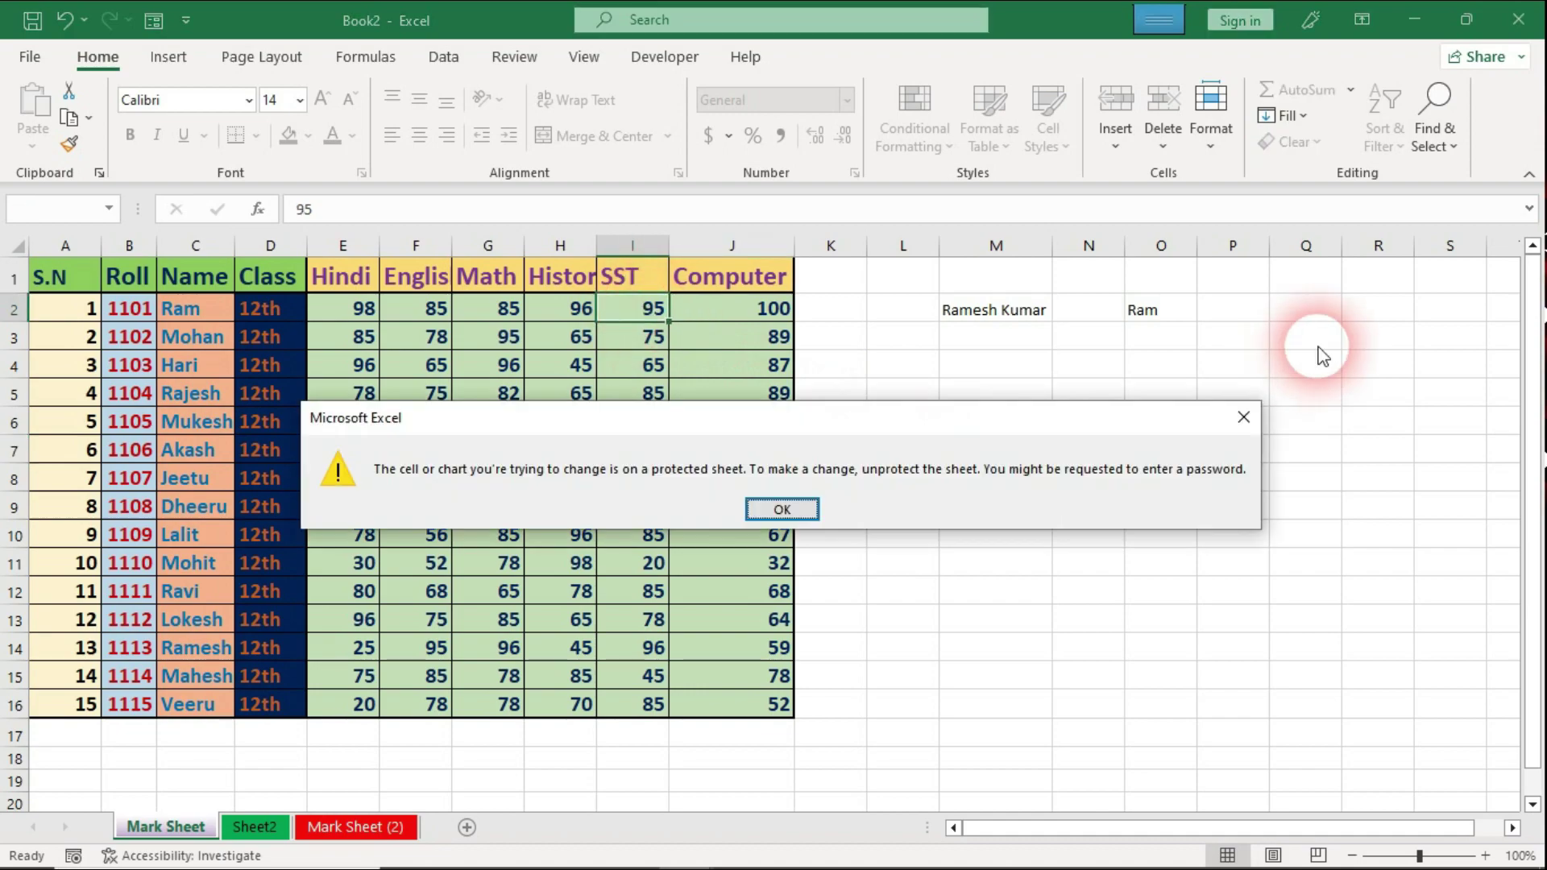
{"action": "left_click", "coordinate": [782, 509]}
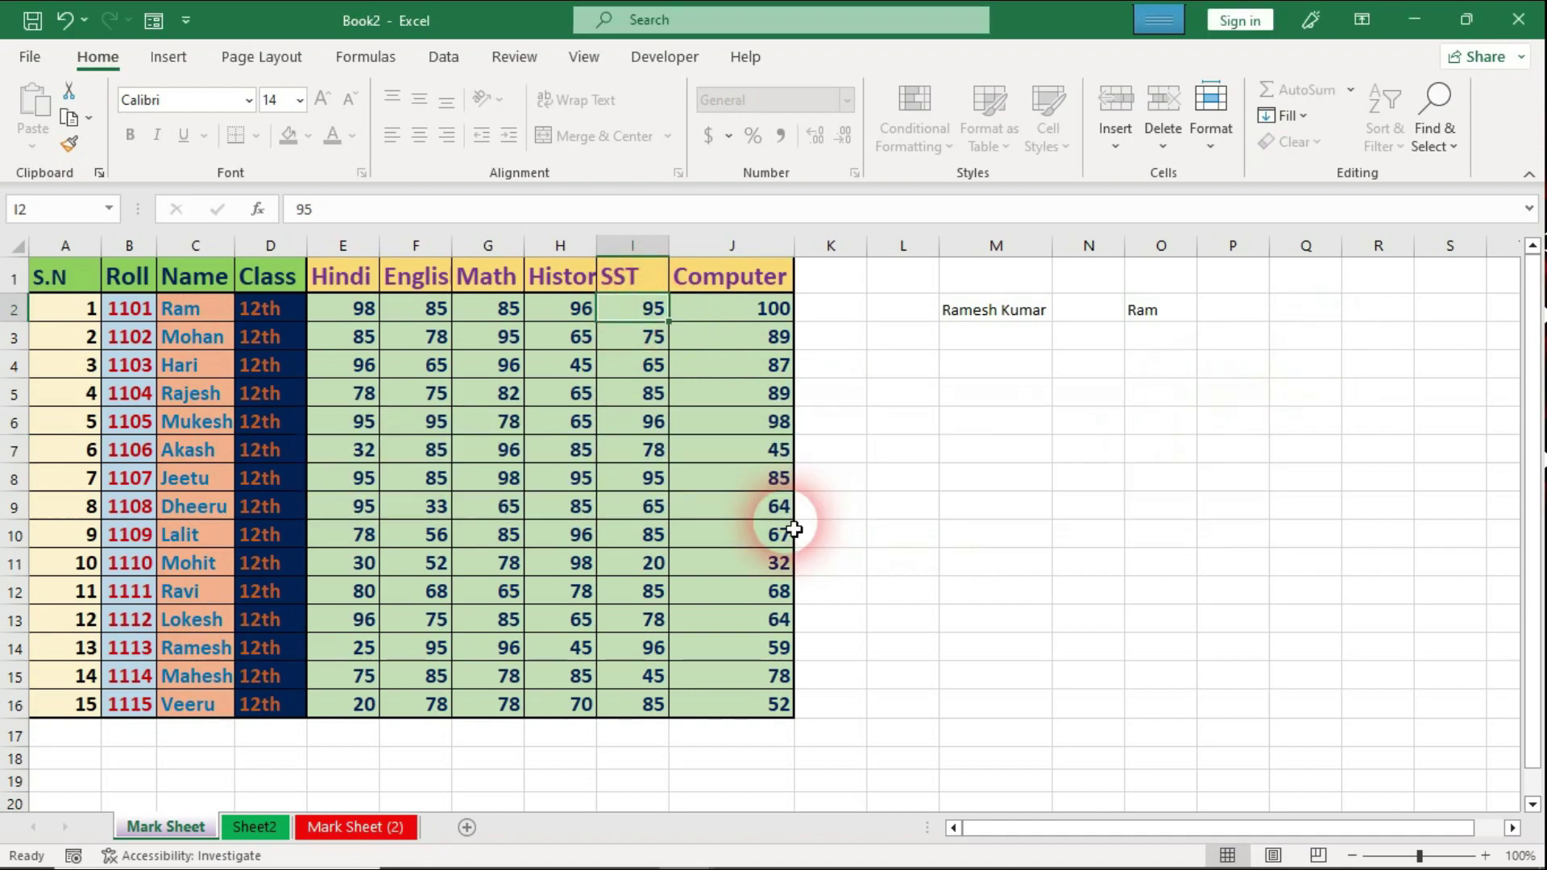
{"action": "left_click", "coordinate": [573, 568]}
{"action": "double_click", "coordinate": [573, 568]}
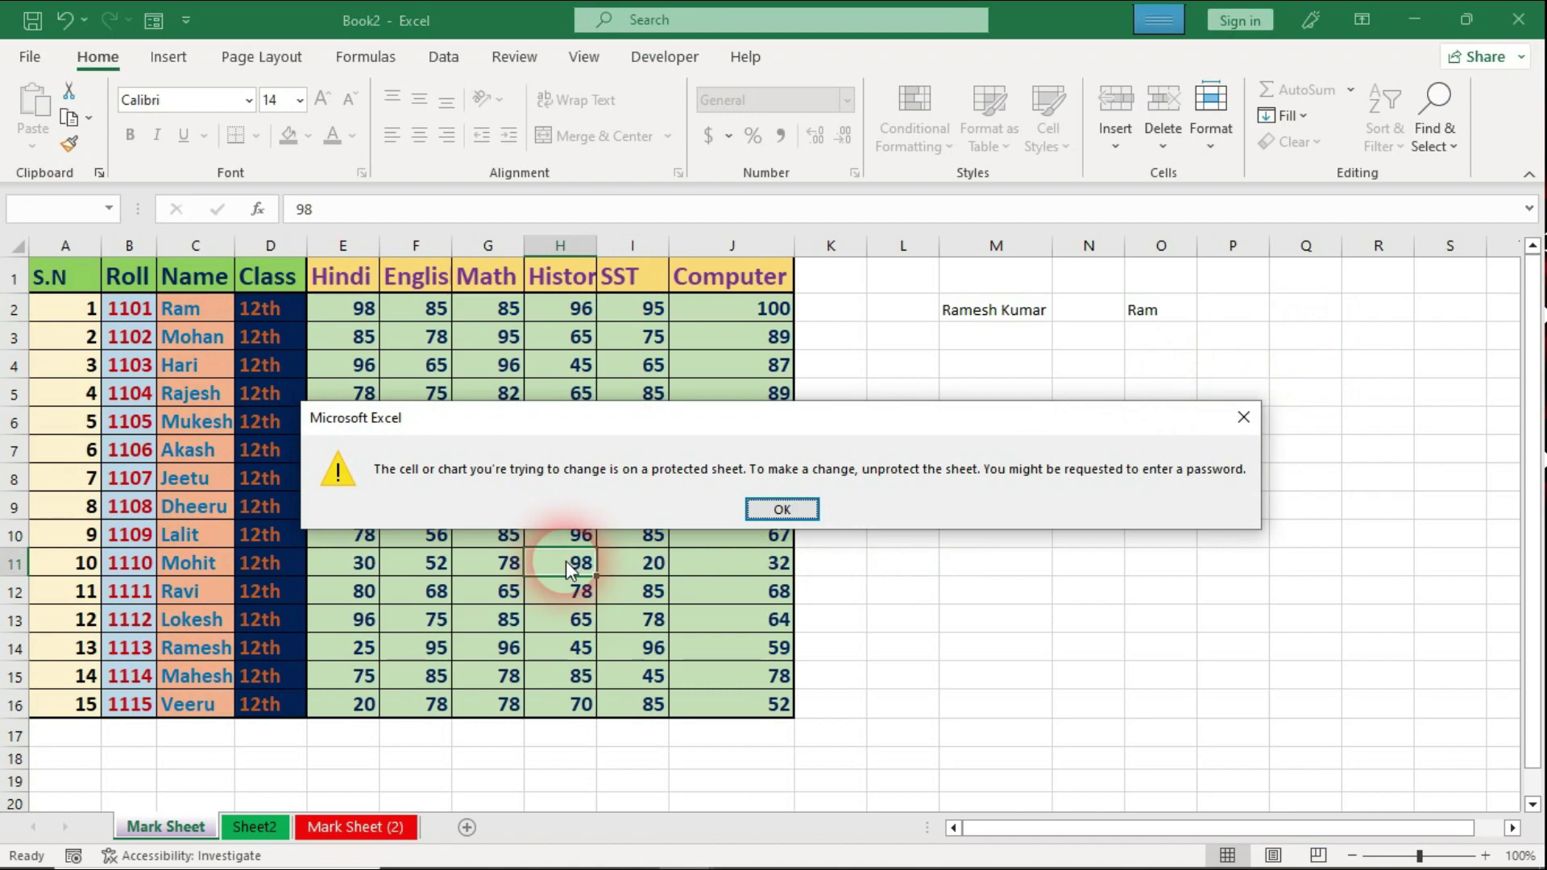
{"action": "left_click", "coordinate": [782, 509]}
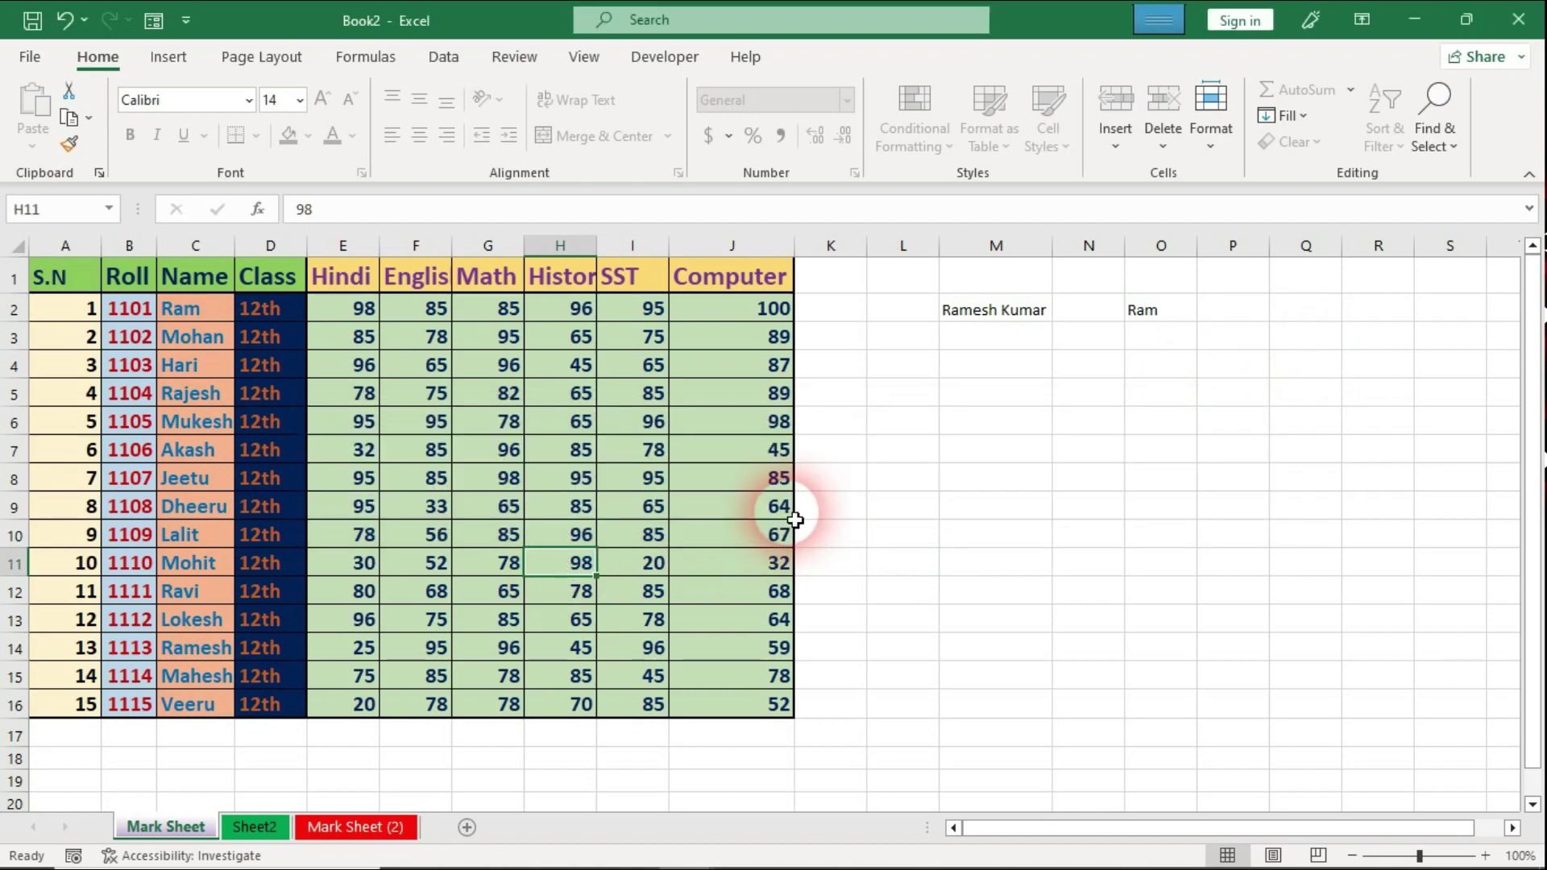
Select the Hindi, English, Math, History, SST and Computer mark columns in turn
{"action": "left_click_drag", "start_coordinate": [359, 314], "coordinate": [372, 708]}
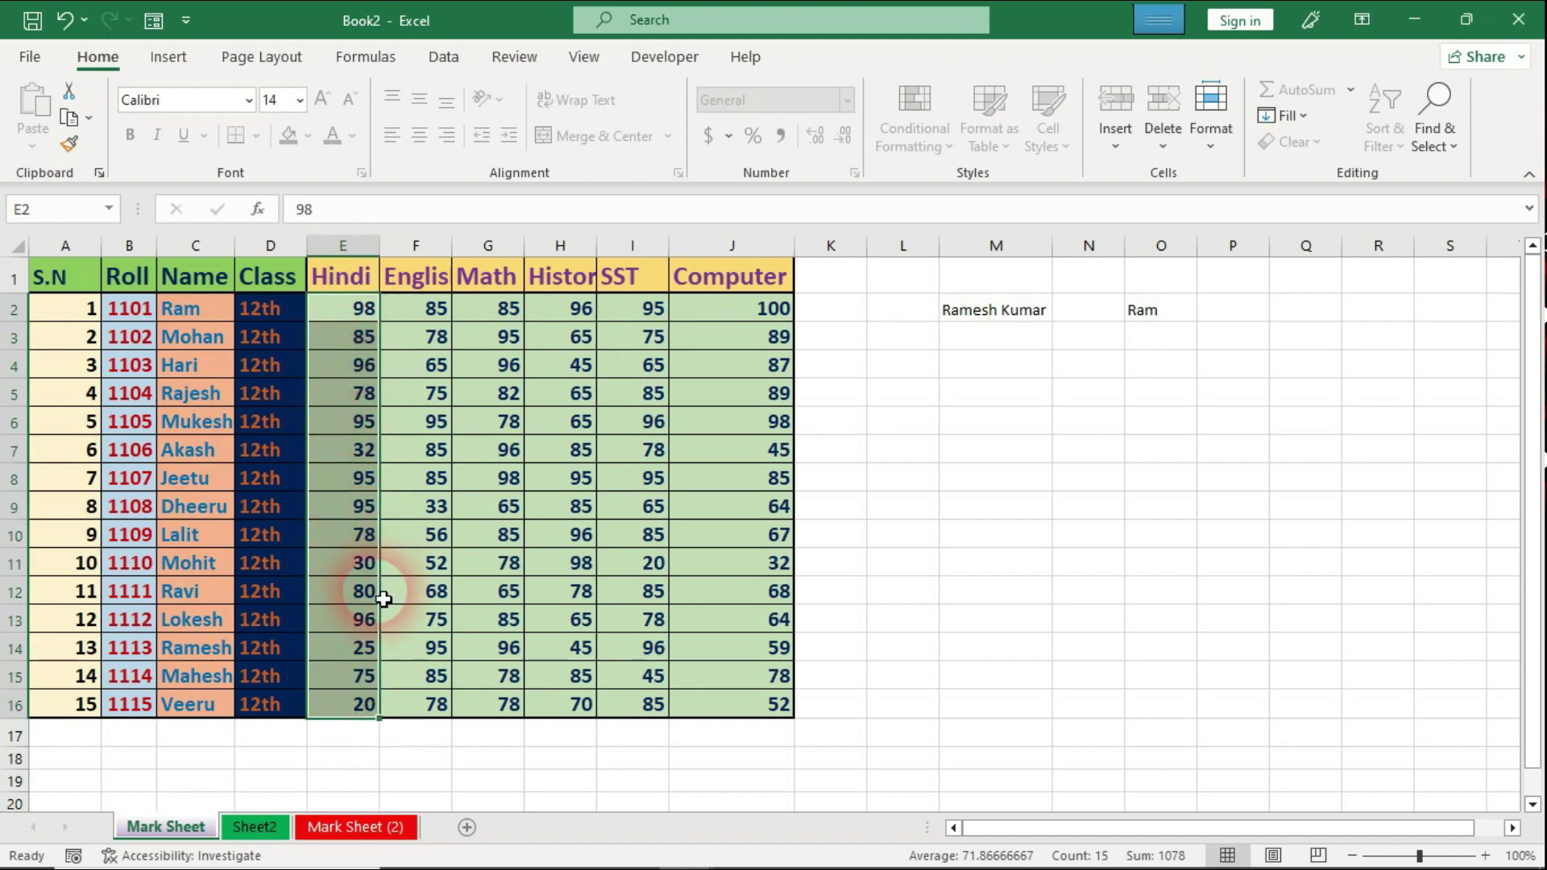
{"action": "left_click_drag", "start_coordinate": [415, 308], "coordinate": [419, 677]}
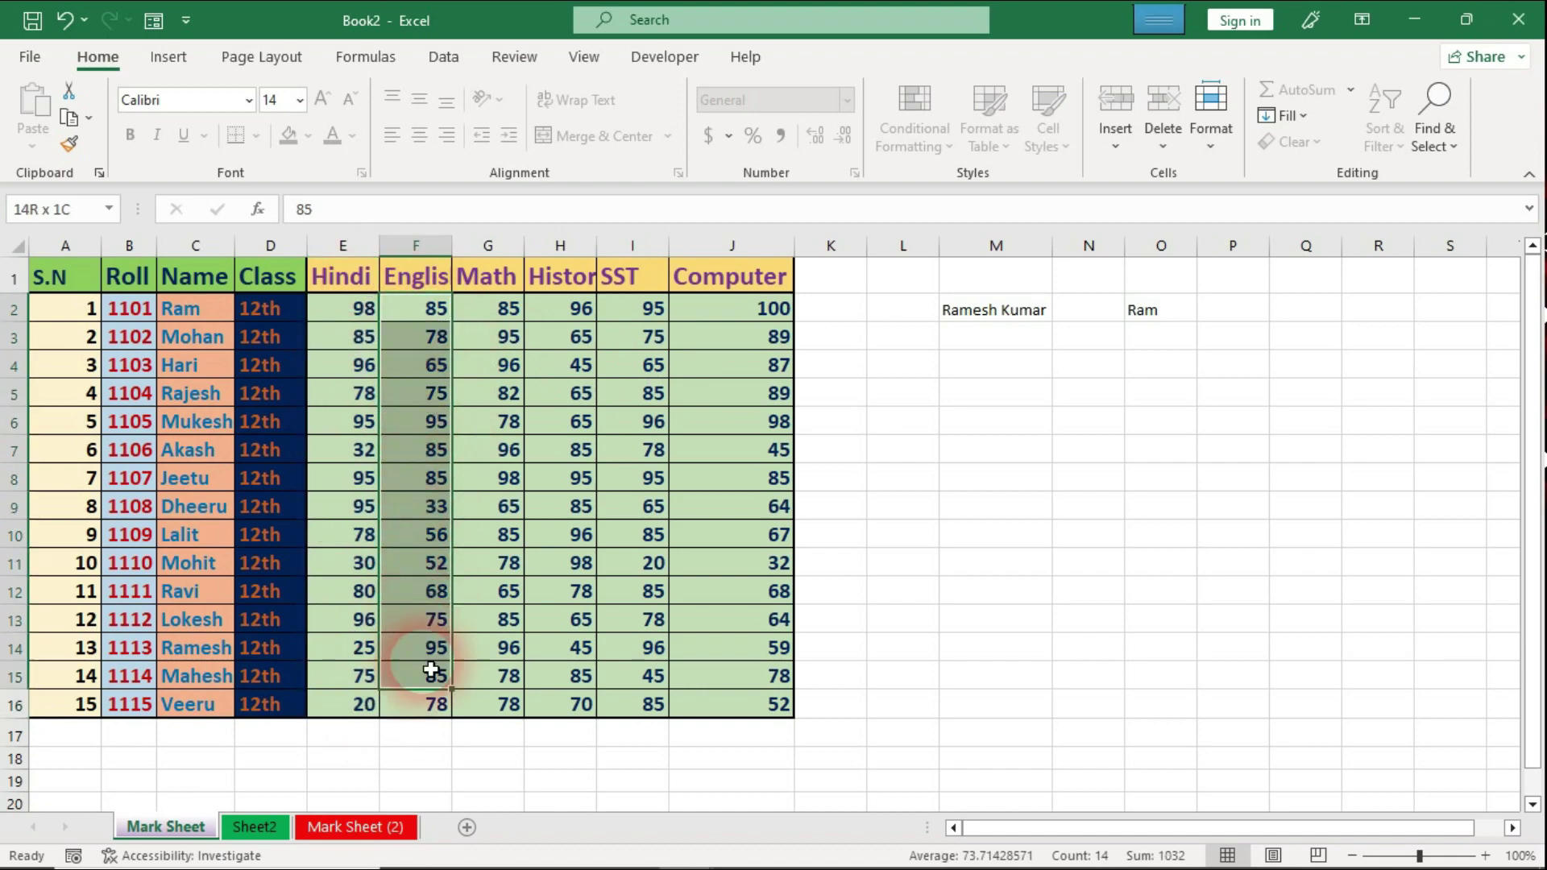
{"action": "left_click_drag", "start_coordinate": [508, 309], "coordinate": [508, 677]}
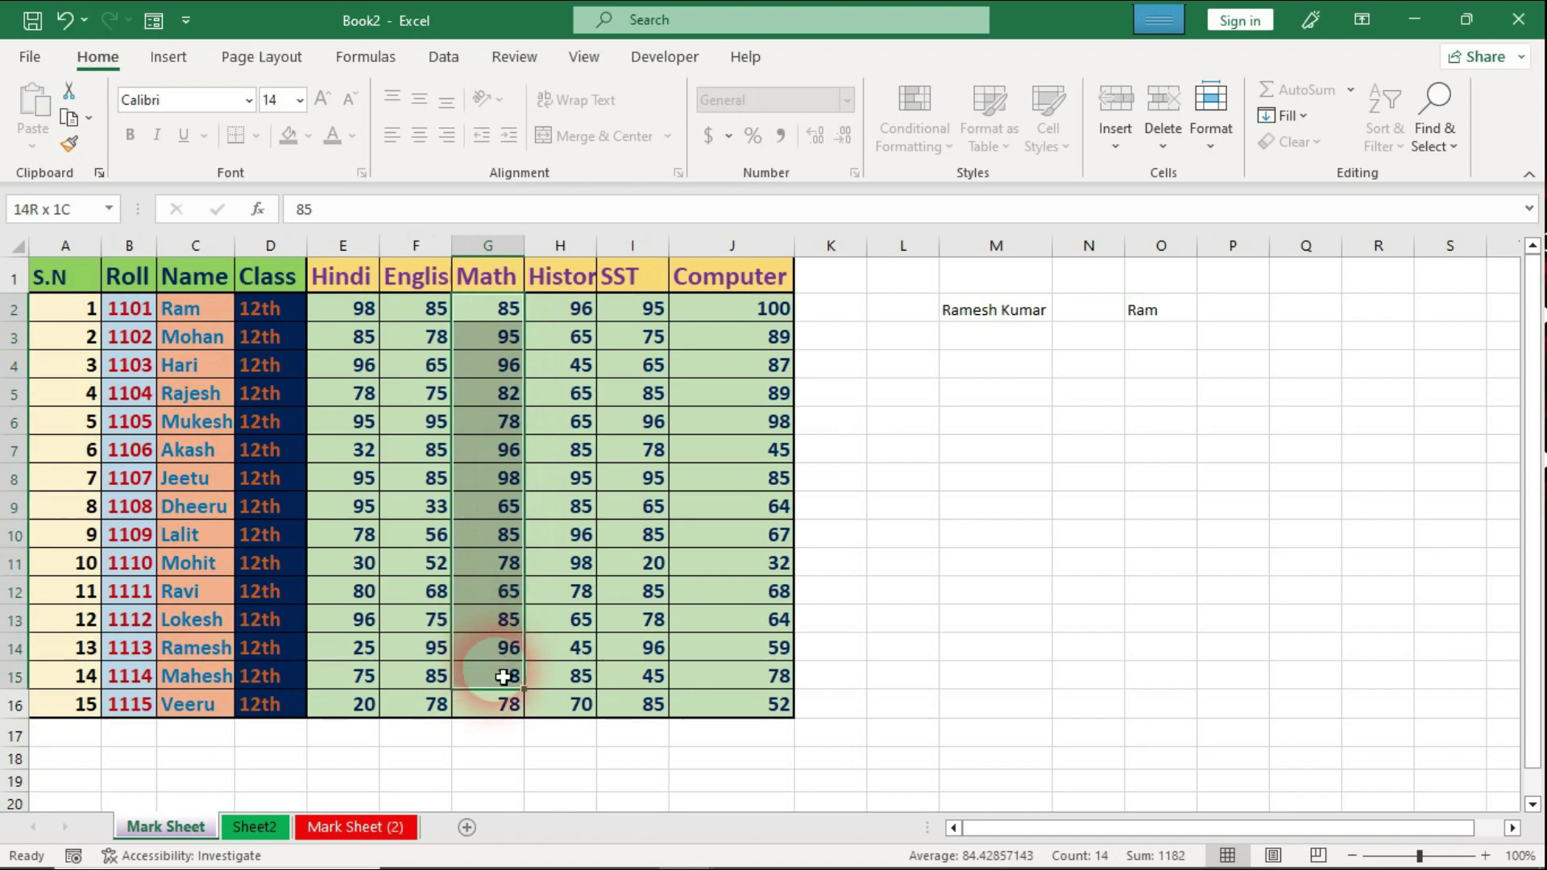
{"action": "left_click_drag", "start_coordinate": [585, 308], "coordinate": [584, 676]}
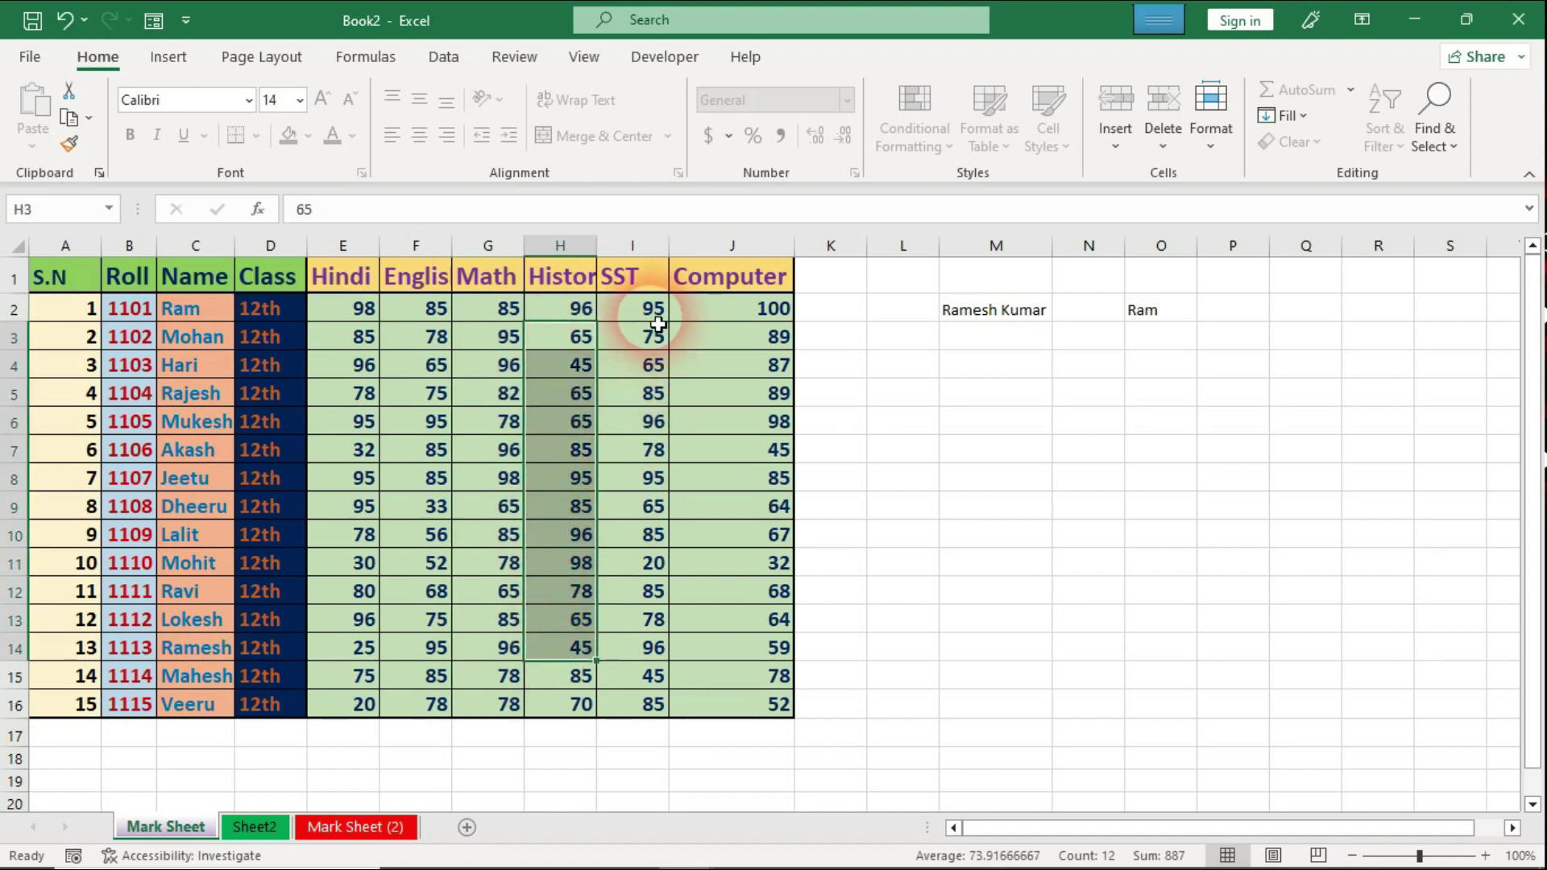
{"action": "left_click_drag", "start_coordinate": [645, 308], "coordinate": [633, 657]}
{"action": "left_click_drag", "start_coordinate": [735, 314], "coordinate": [737, 701]}
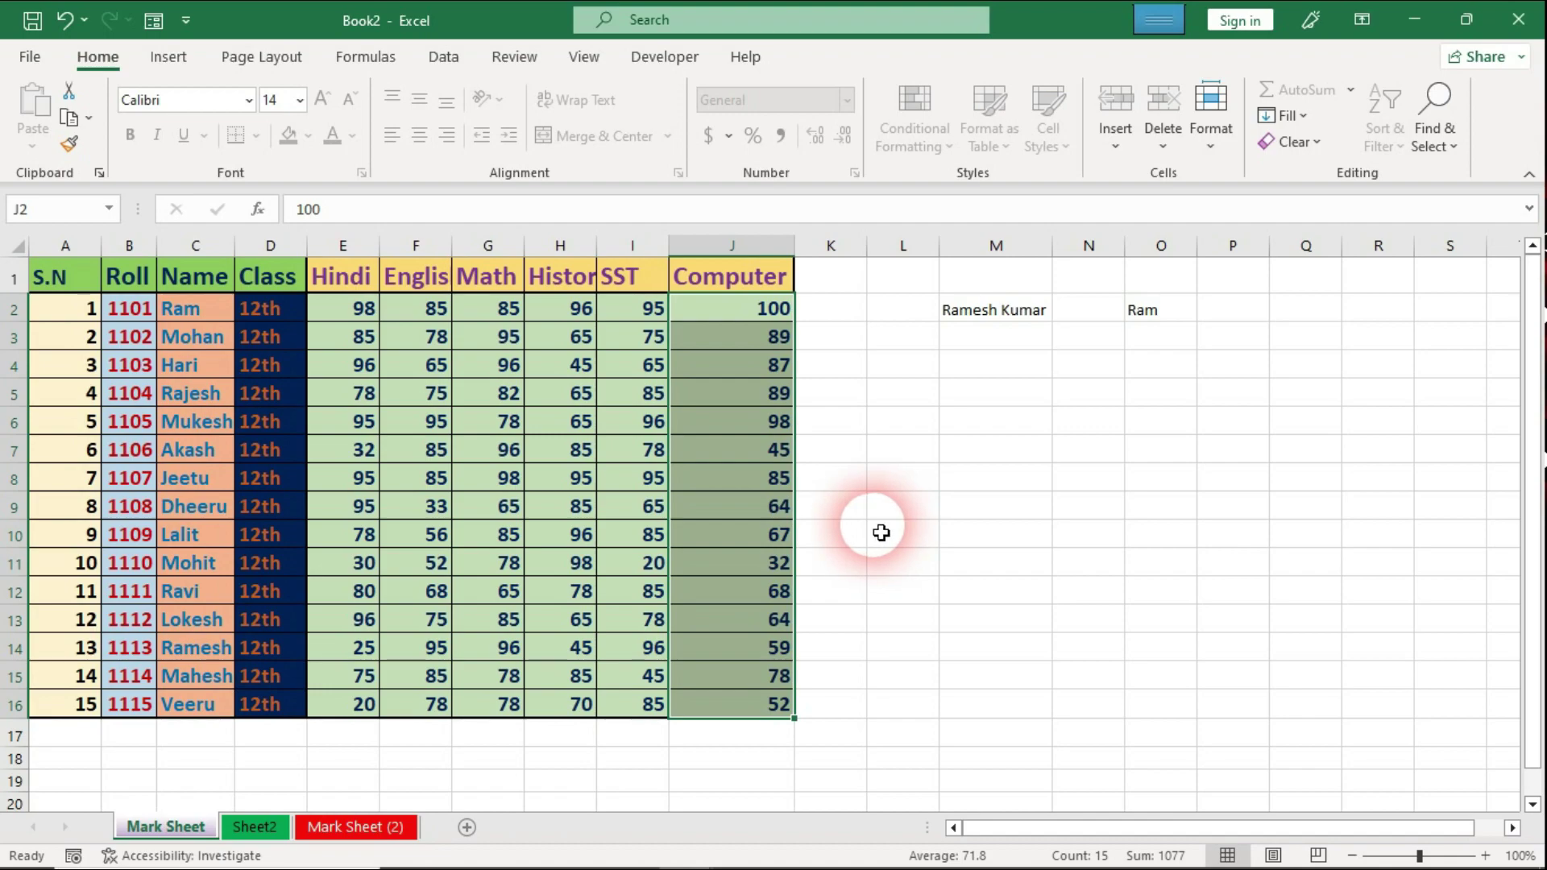
Unprotect Mark Sheet by entering its password
{"action": "left_click", "coordinate": [1211, 113]}
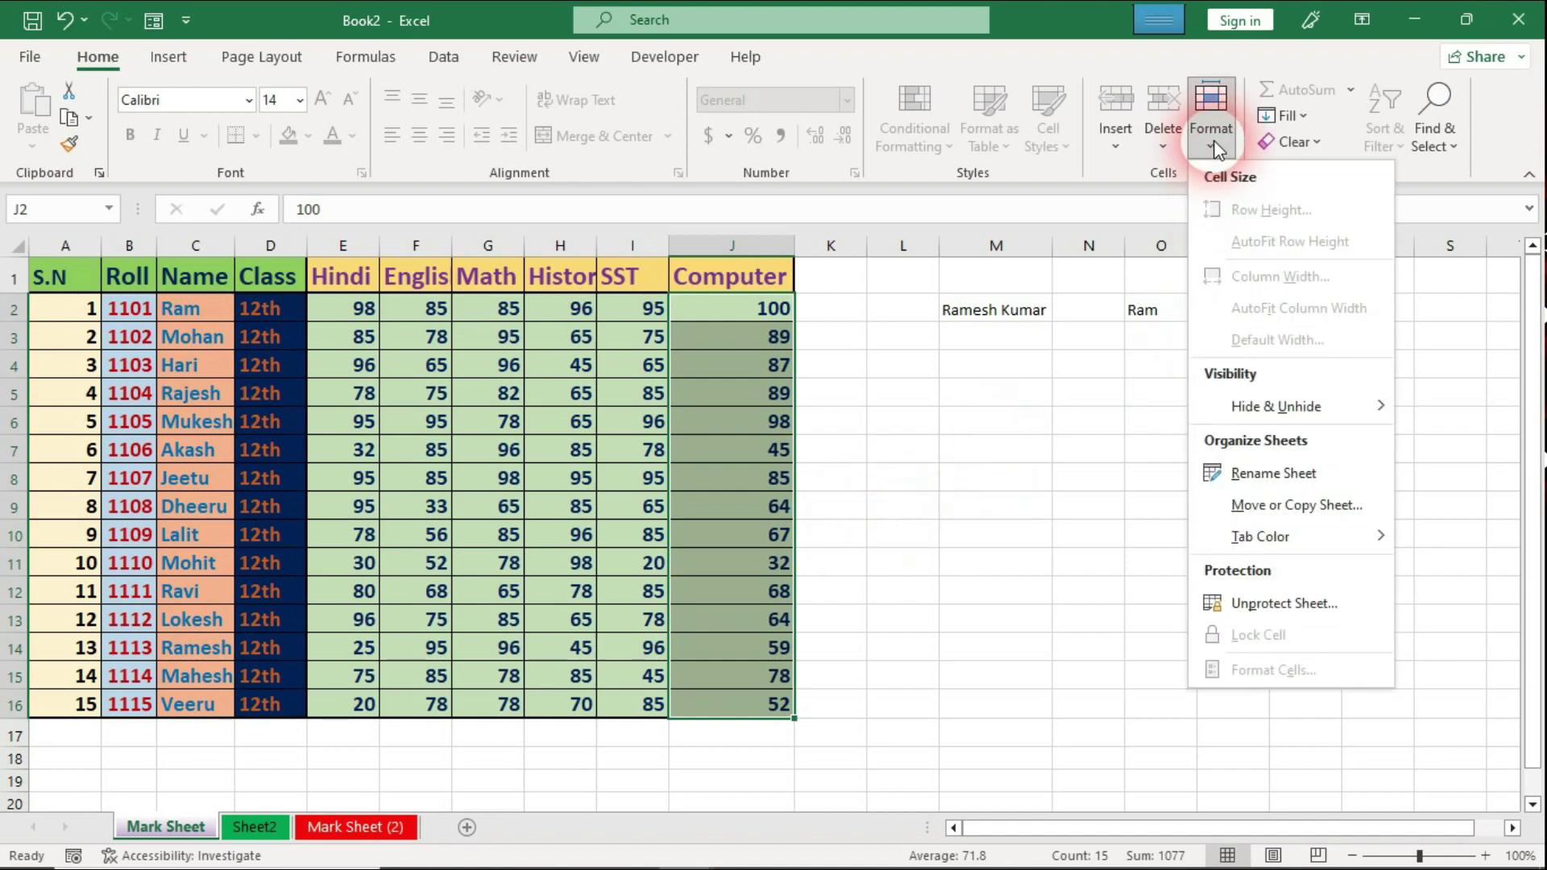
{"action": "left_click", "coordinate": [1229, 617]}
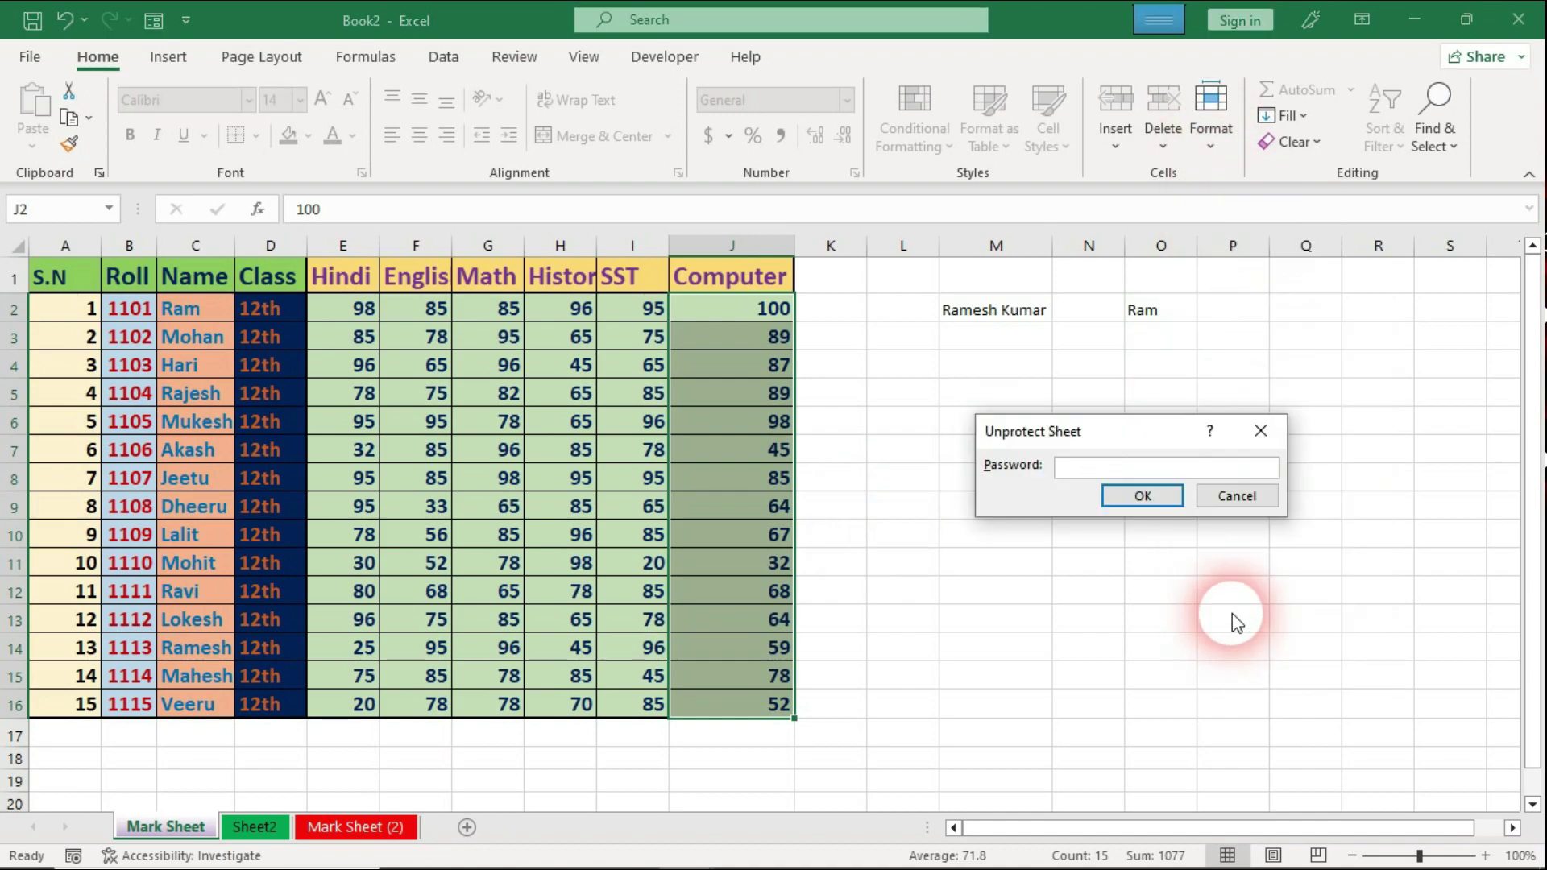
{"action": "key", "text": "Return"}
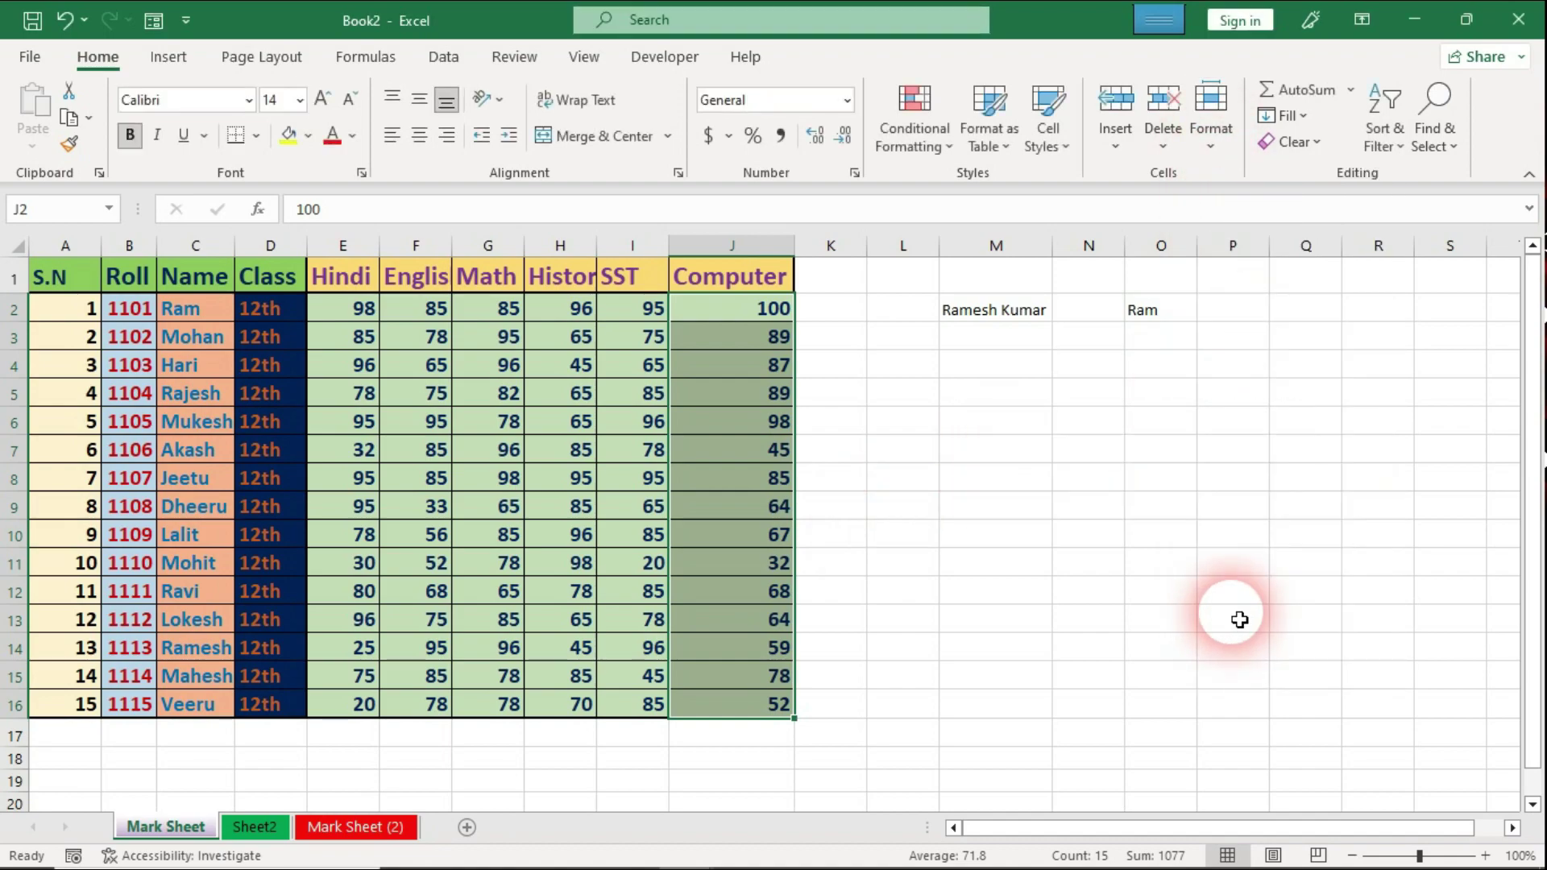
{"action": "left_click", "coordinate": [1088, 477]}
Review the Protect Sheet settings and cancel without protecting
{"action": "left_click", "coordinate": [1211, 121]}
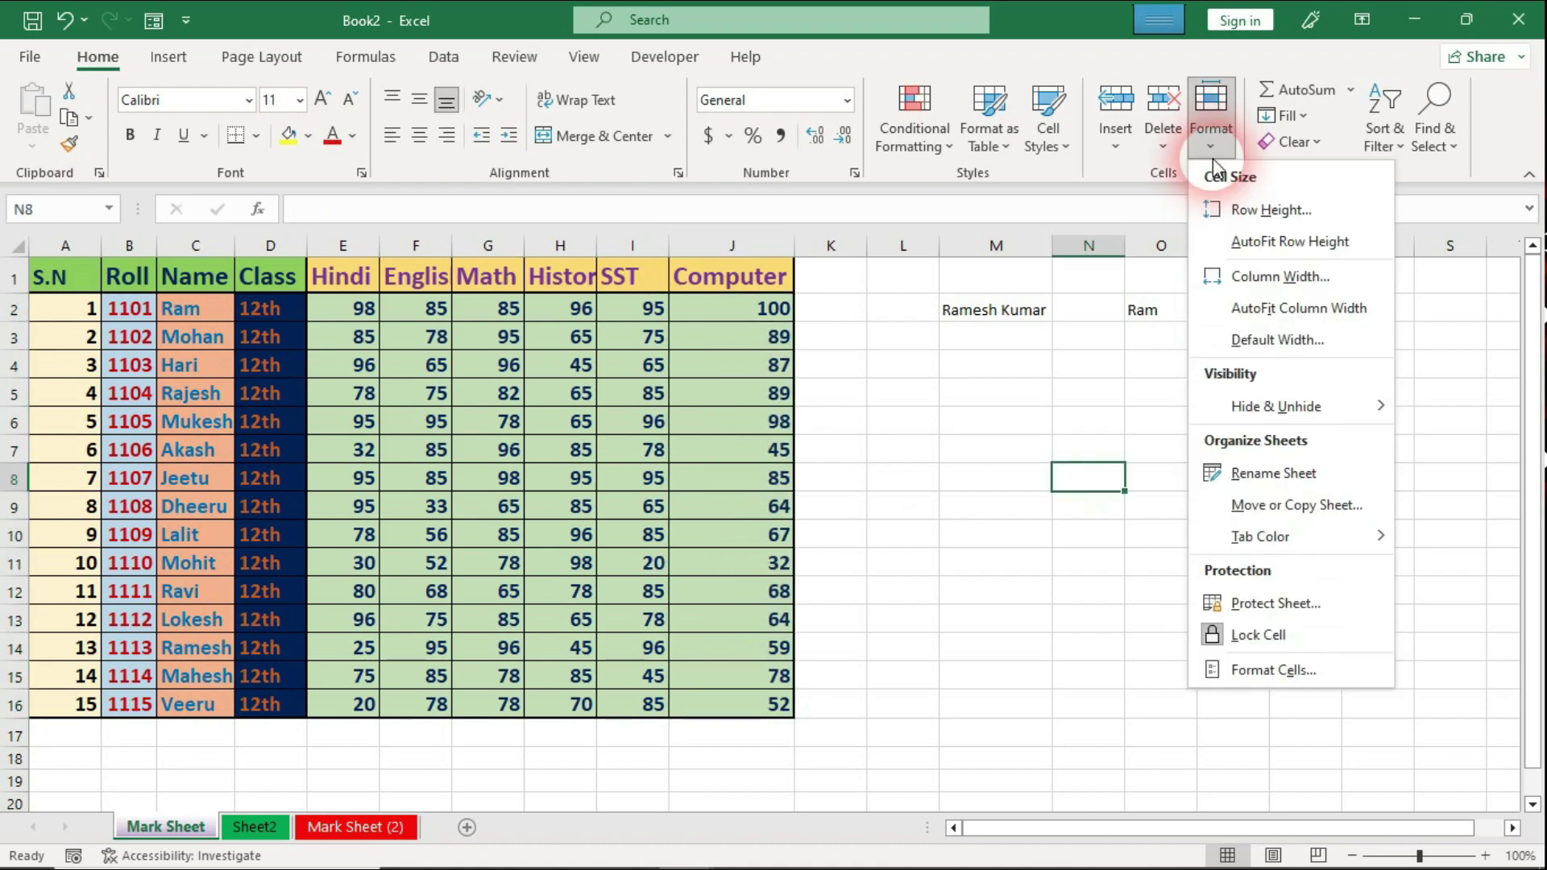
{"action": "left_click", "coordinate": [1263, 614]}
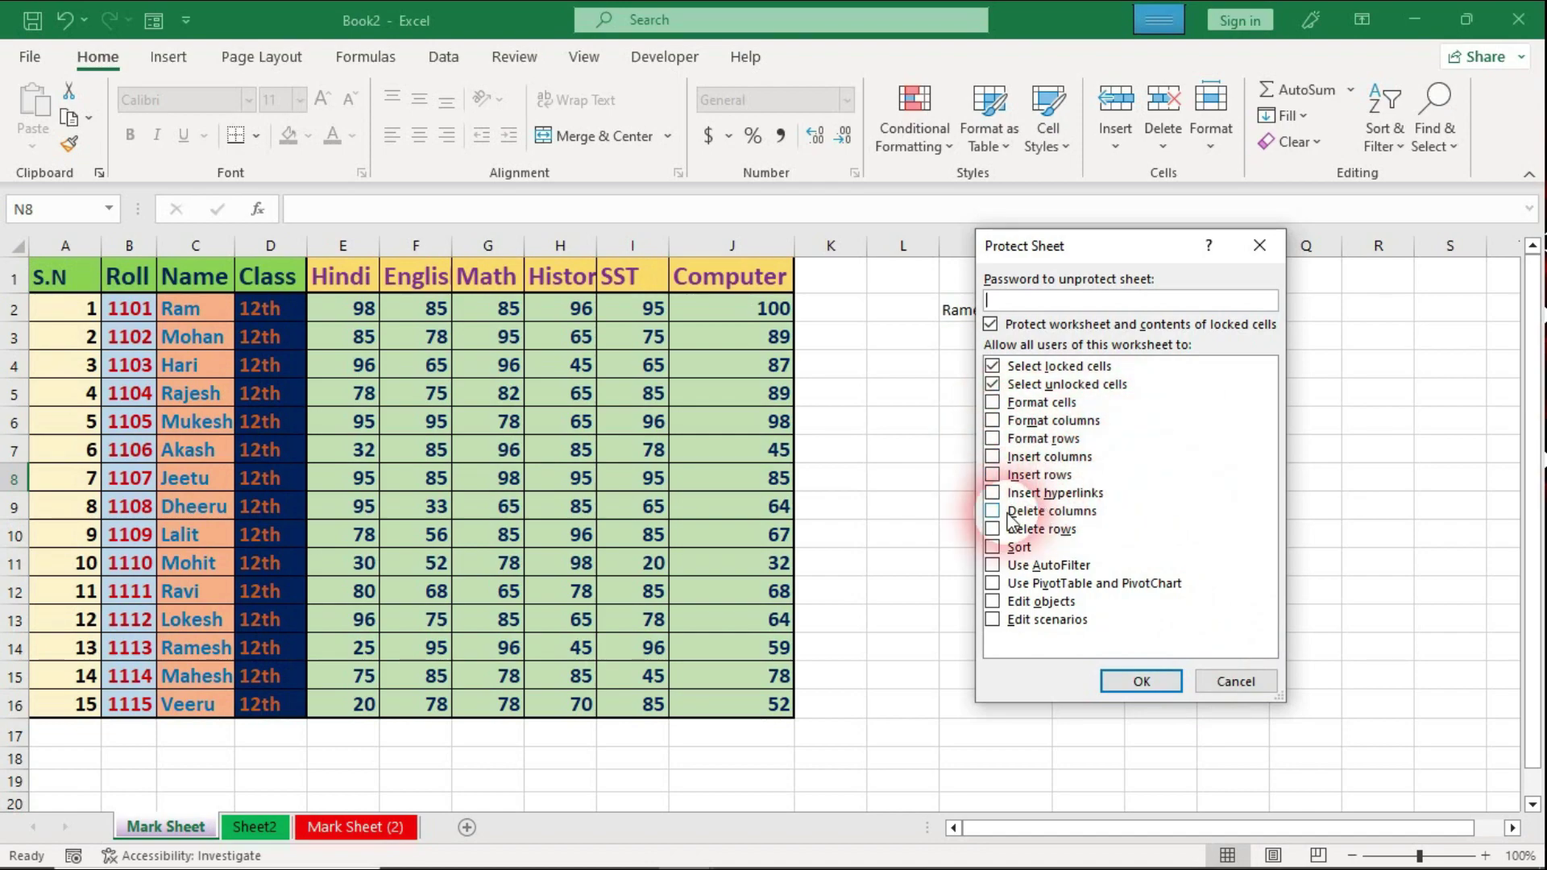
{"action": "left_click", "coordinate": [1235, 681]}
{"action": "left_click", "coordinate": [1007, 621]}
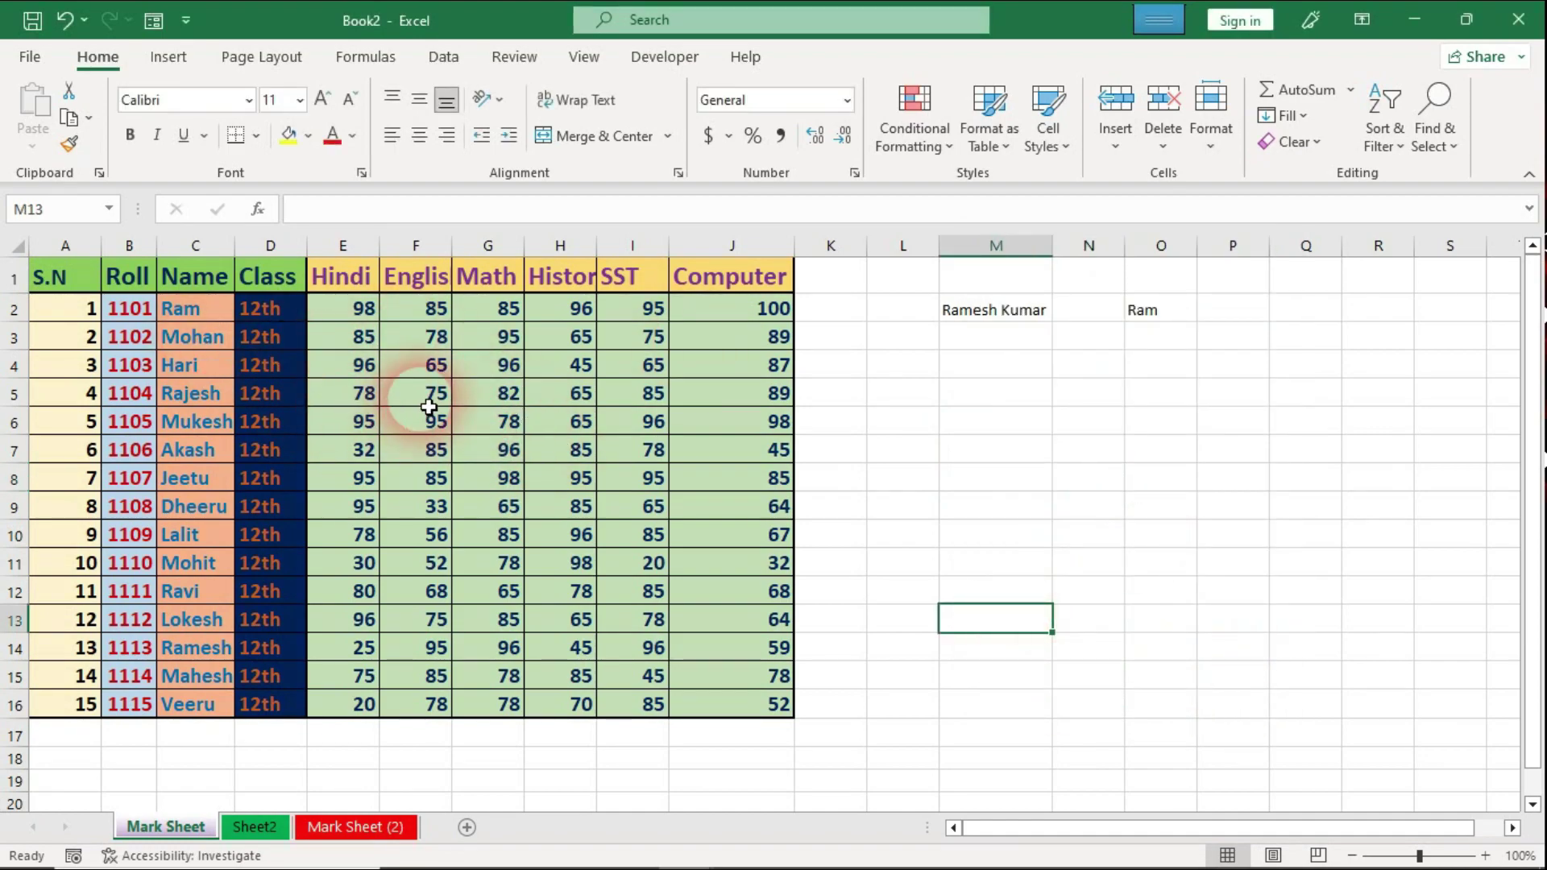
Protect the A1:J16 table with a password while allowing Format cells, columns and rows
{"action": "mouse_move", "coordinate": [62, 277]}
{"action": "left_mouse_down"}
{"action": "mouse_move", "coordinate": [504, 436]}
{"action": "mouse_move", "coordinate": [738, 706]}
{"action": "left_mouse_up"}
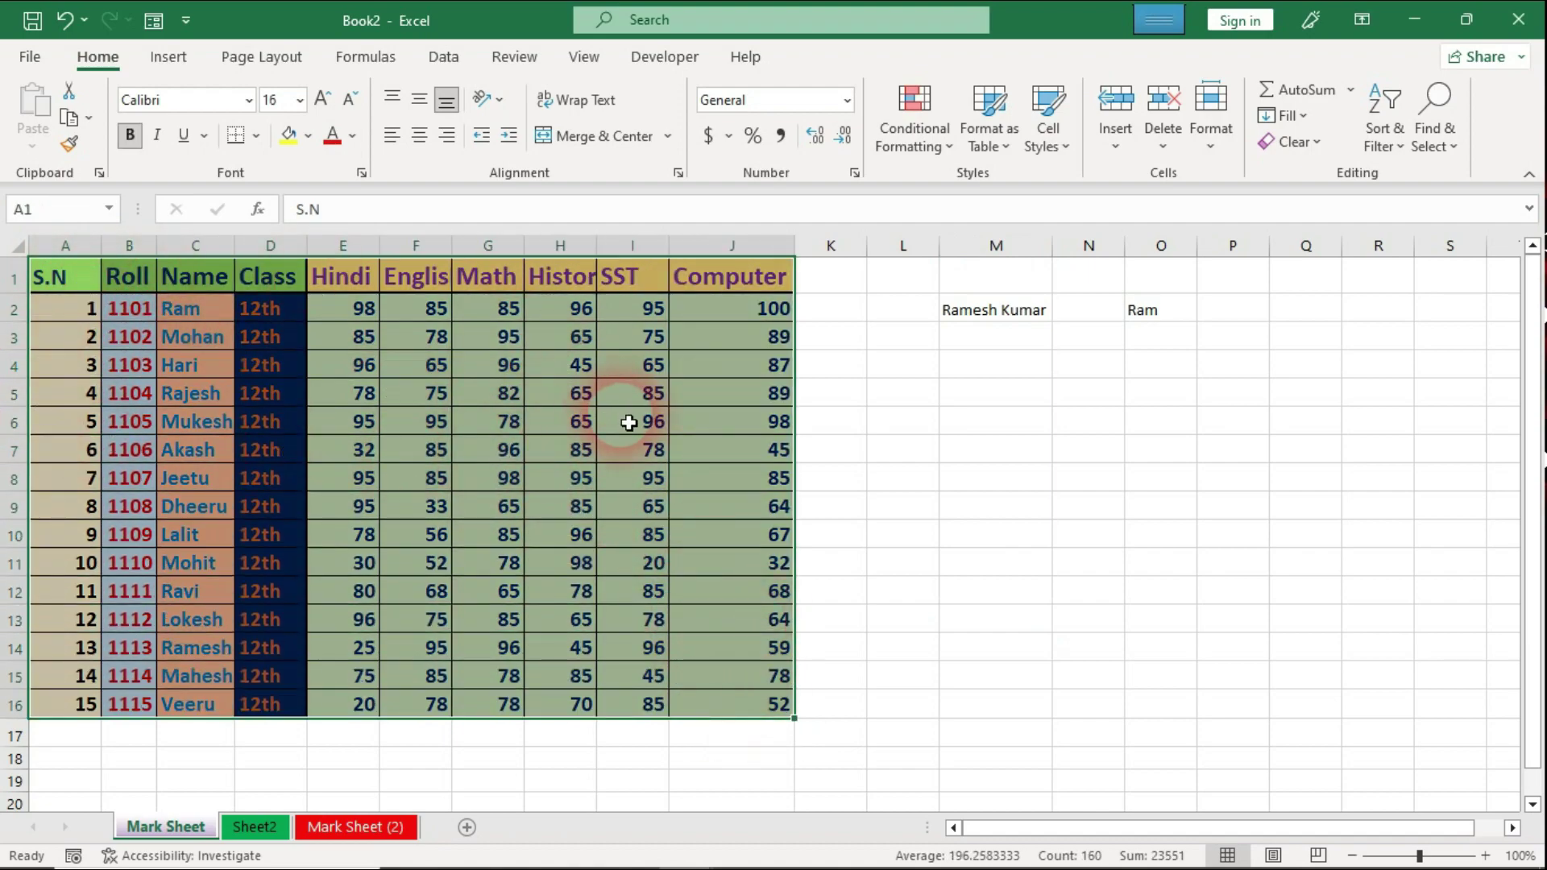
{"action": "left_click", "coordinate": [1213, 137]}
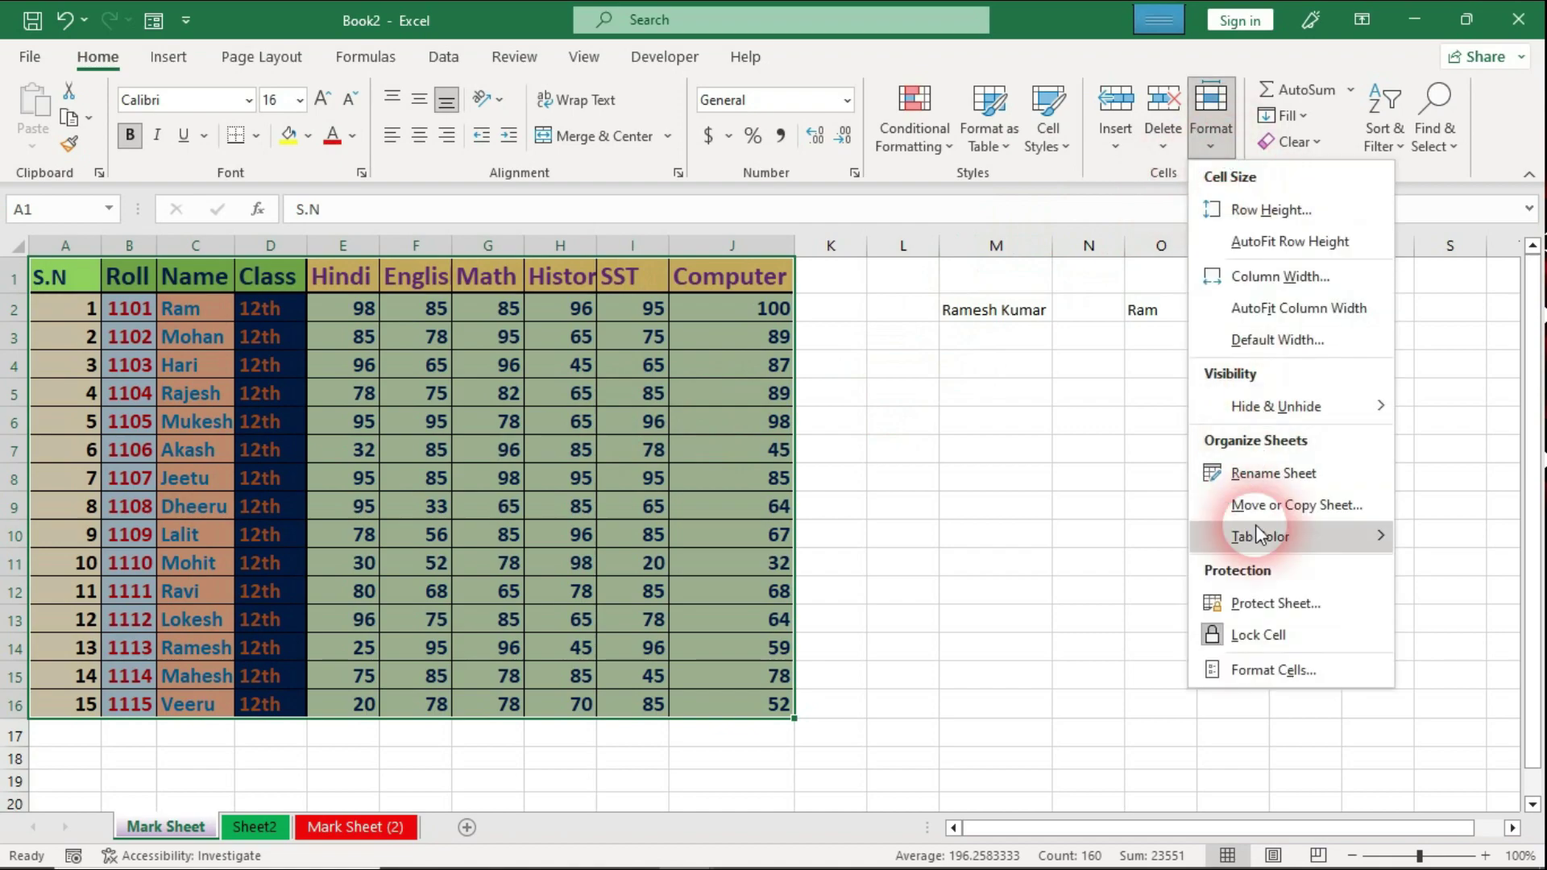
{"action": "left_click", "coordinate": [1290, 602]}
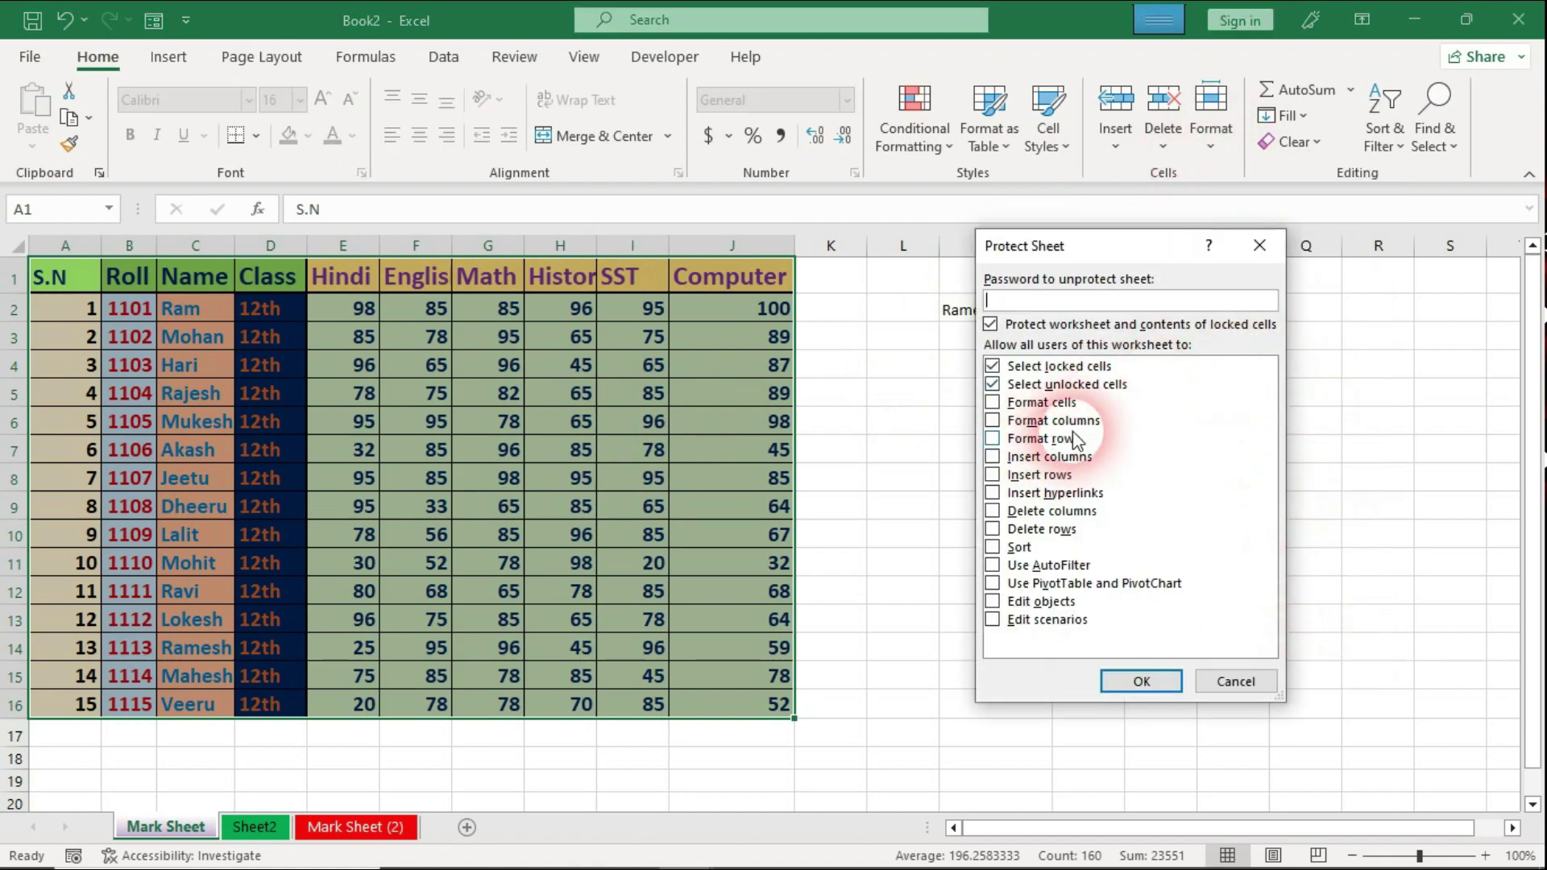
{"action": "left_click", "coordinate": [997, 410]}
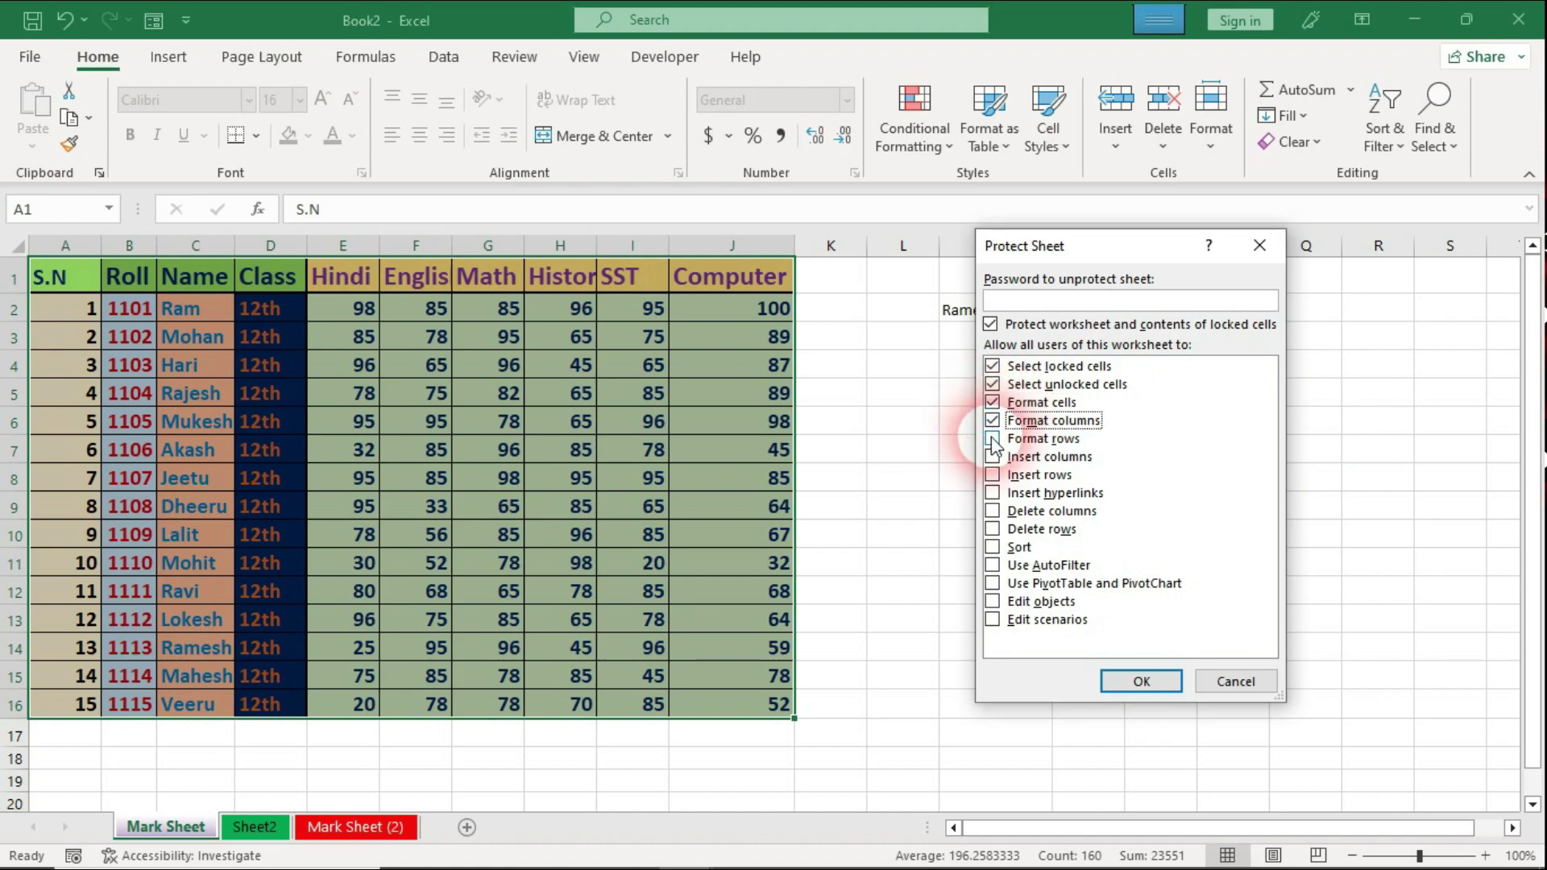
{"action": "left_click", "coordinate": [994, 439]}
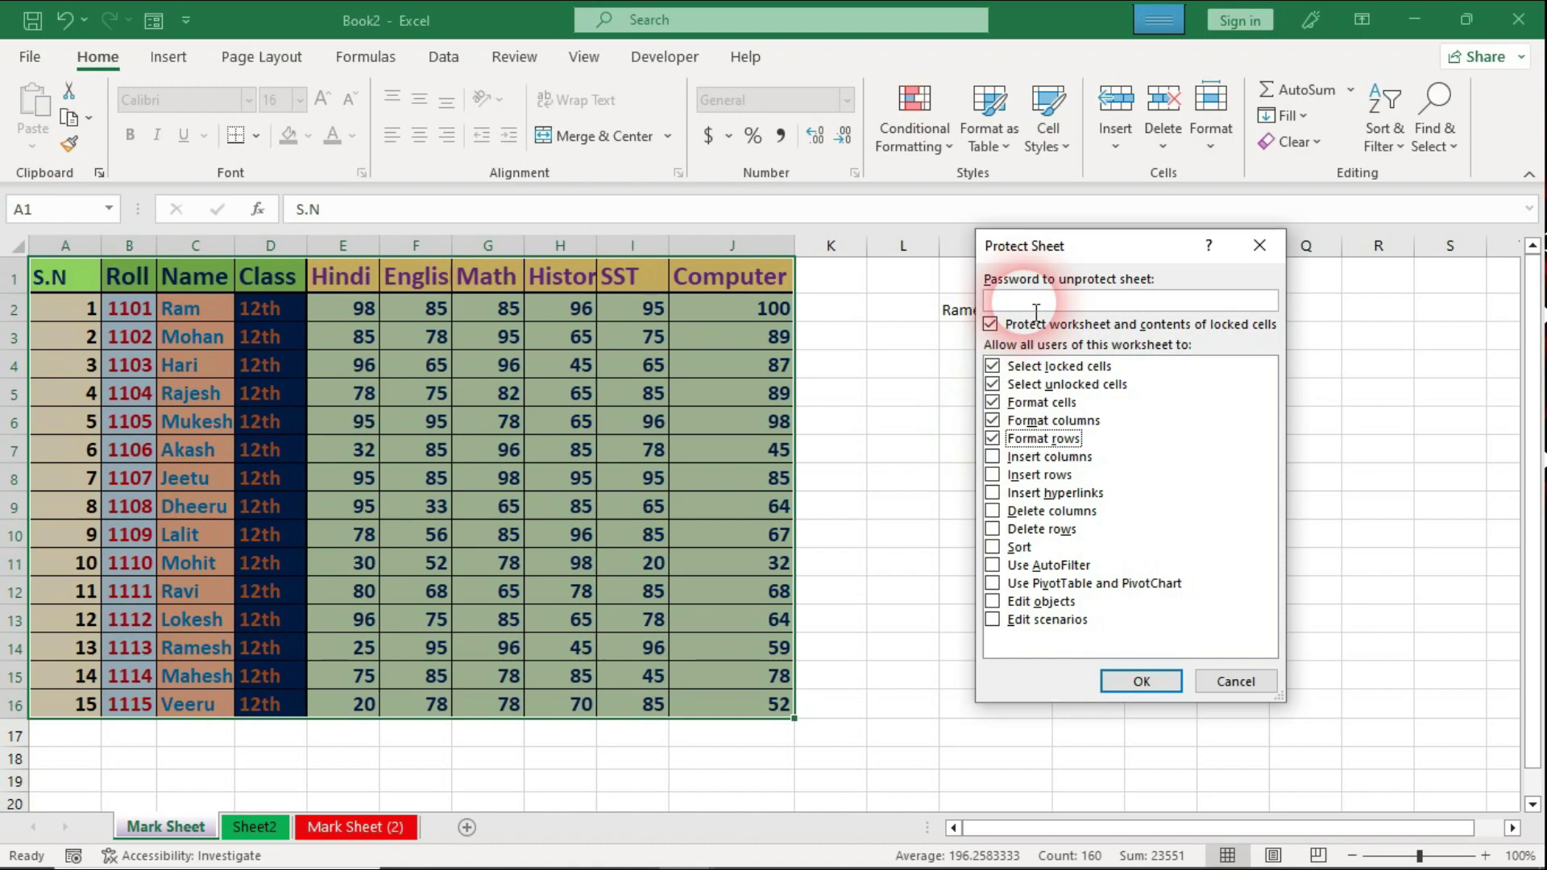
{"action": "key", "text": "Return"}
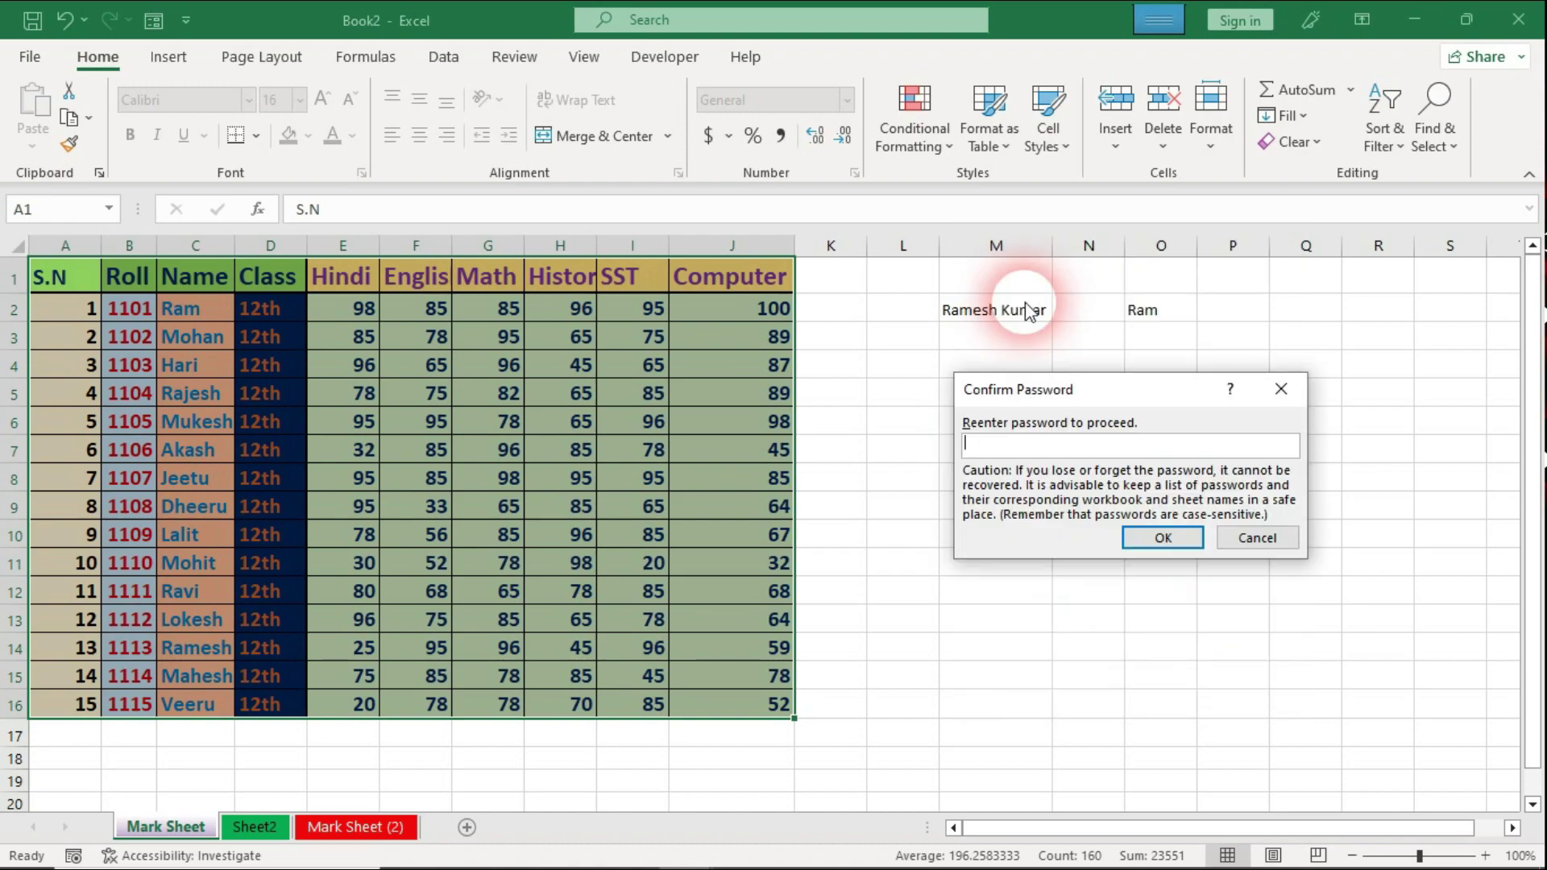
{"action": "key", "text": "Return"}
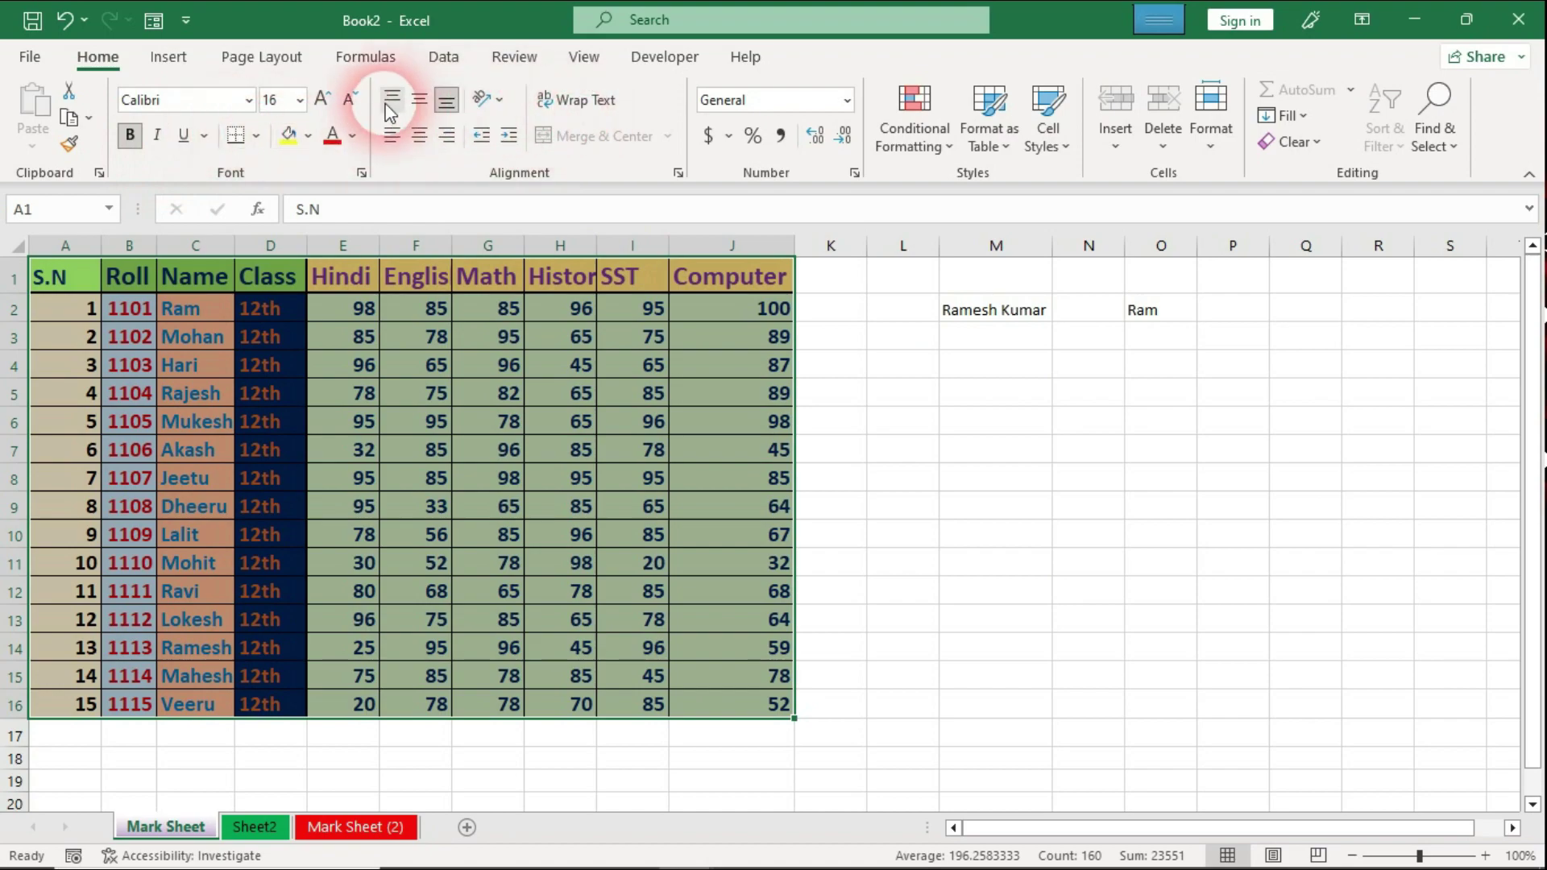
Look over the fill colour choices for the table and header row A1:J1 without applying any
{"action": "left_click", "coordinate": [307, 135]}
{"action": "key", "text": "Escape"}
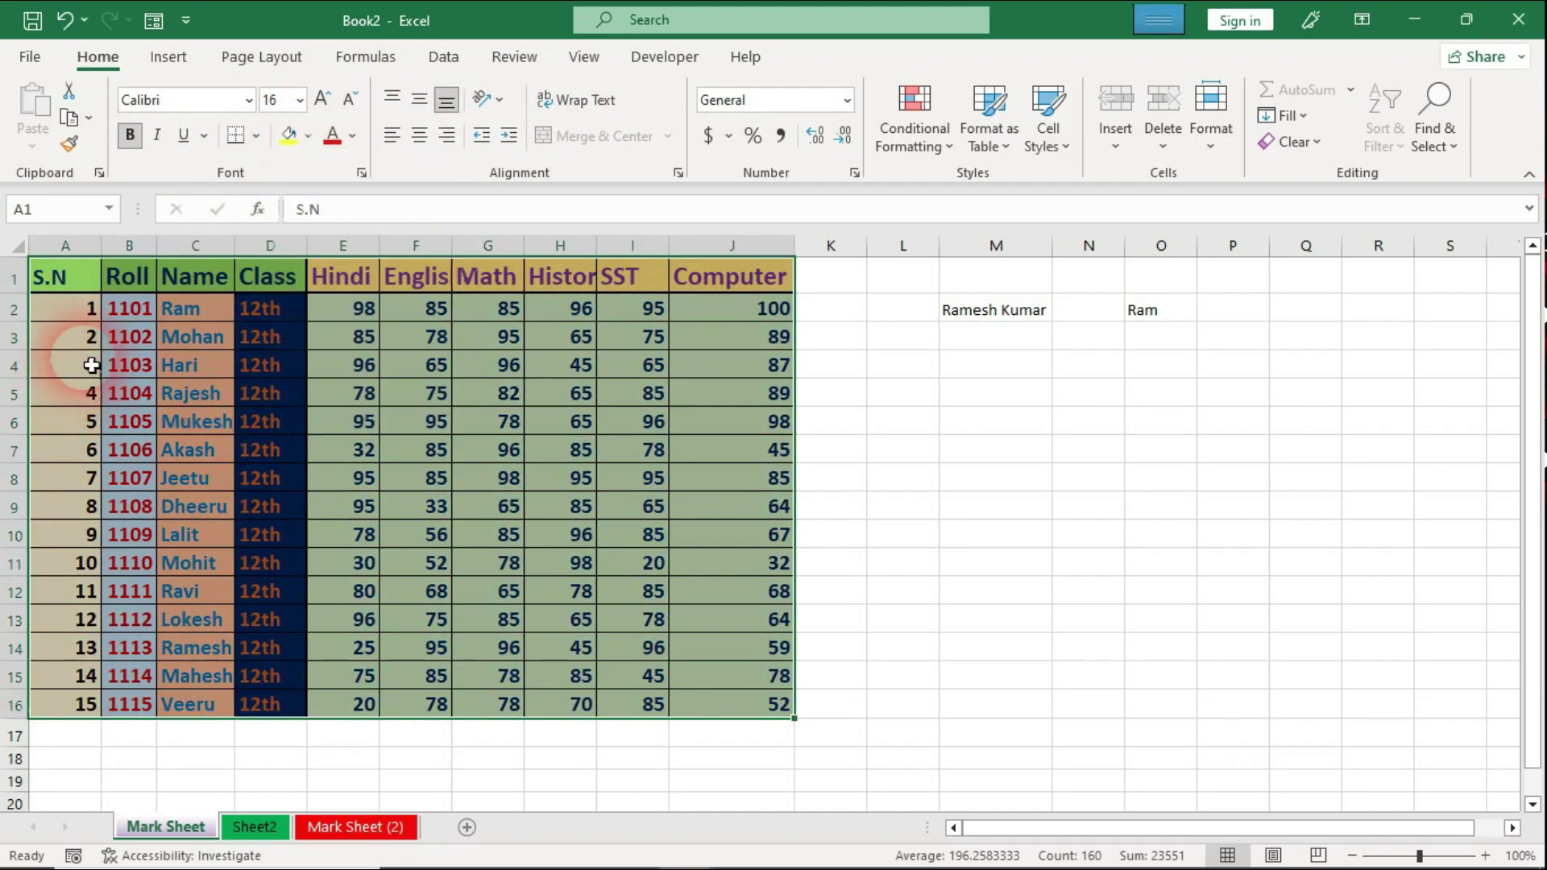
{"action": "left_click", "coordinate": [103, 336]}
{"action": "left_click_drag", "start_coordinate": [90, 282], "coordinate": [748, 276]}
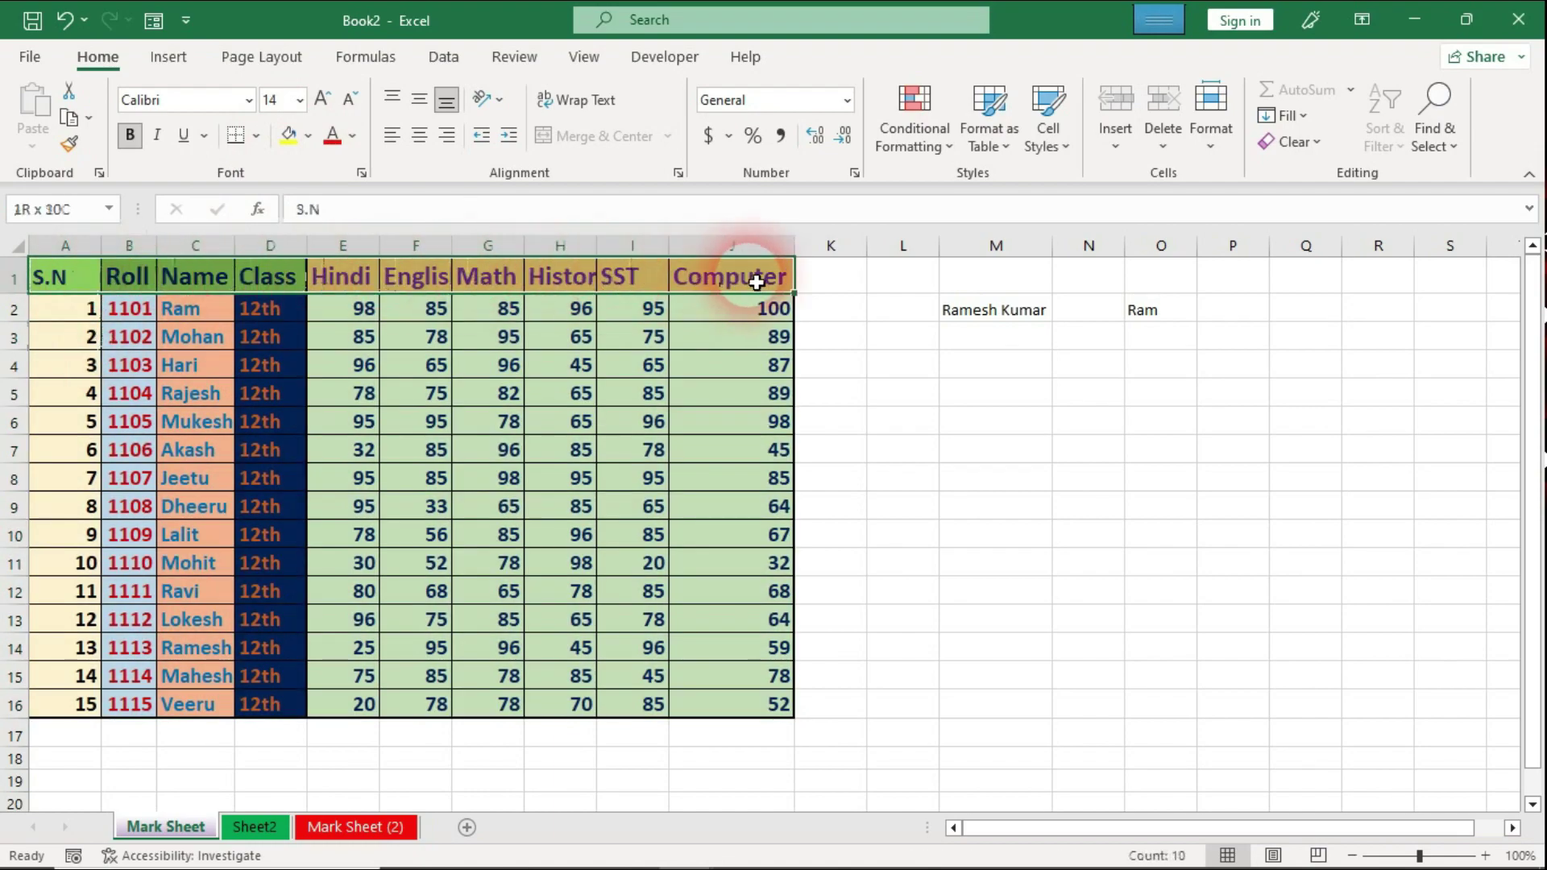
{"action": "left_click", "coordinate": [307, 138]}
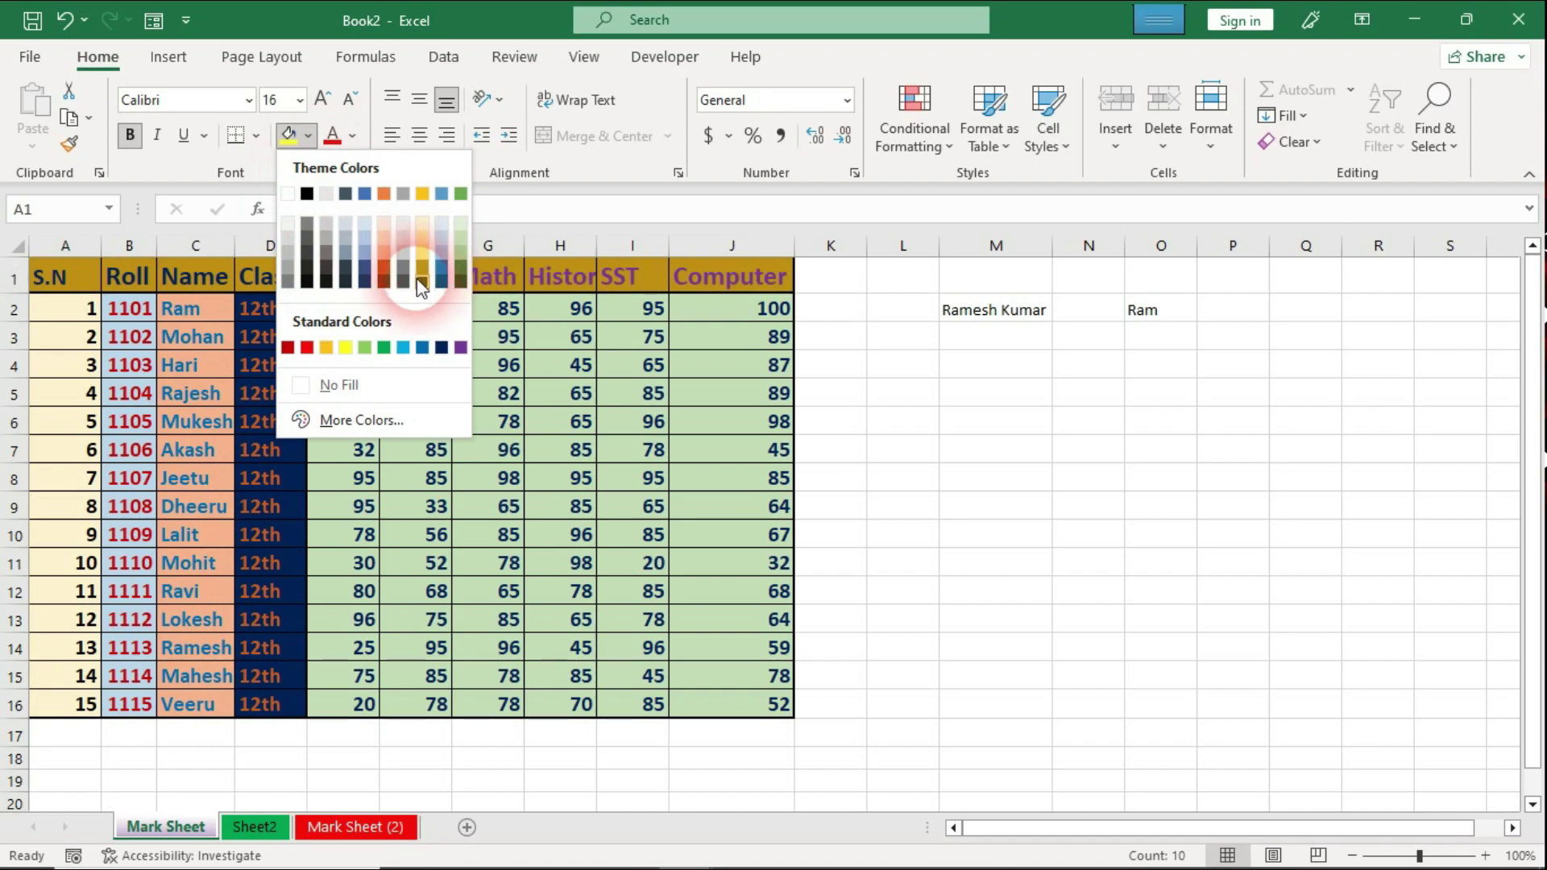
{"action": "key", "text": "Escape"}
Give the Class entries D2:D16 a light blue fill and yellow text
{"action": "left_click", "coordinate": [271, 336]}
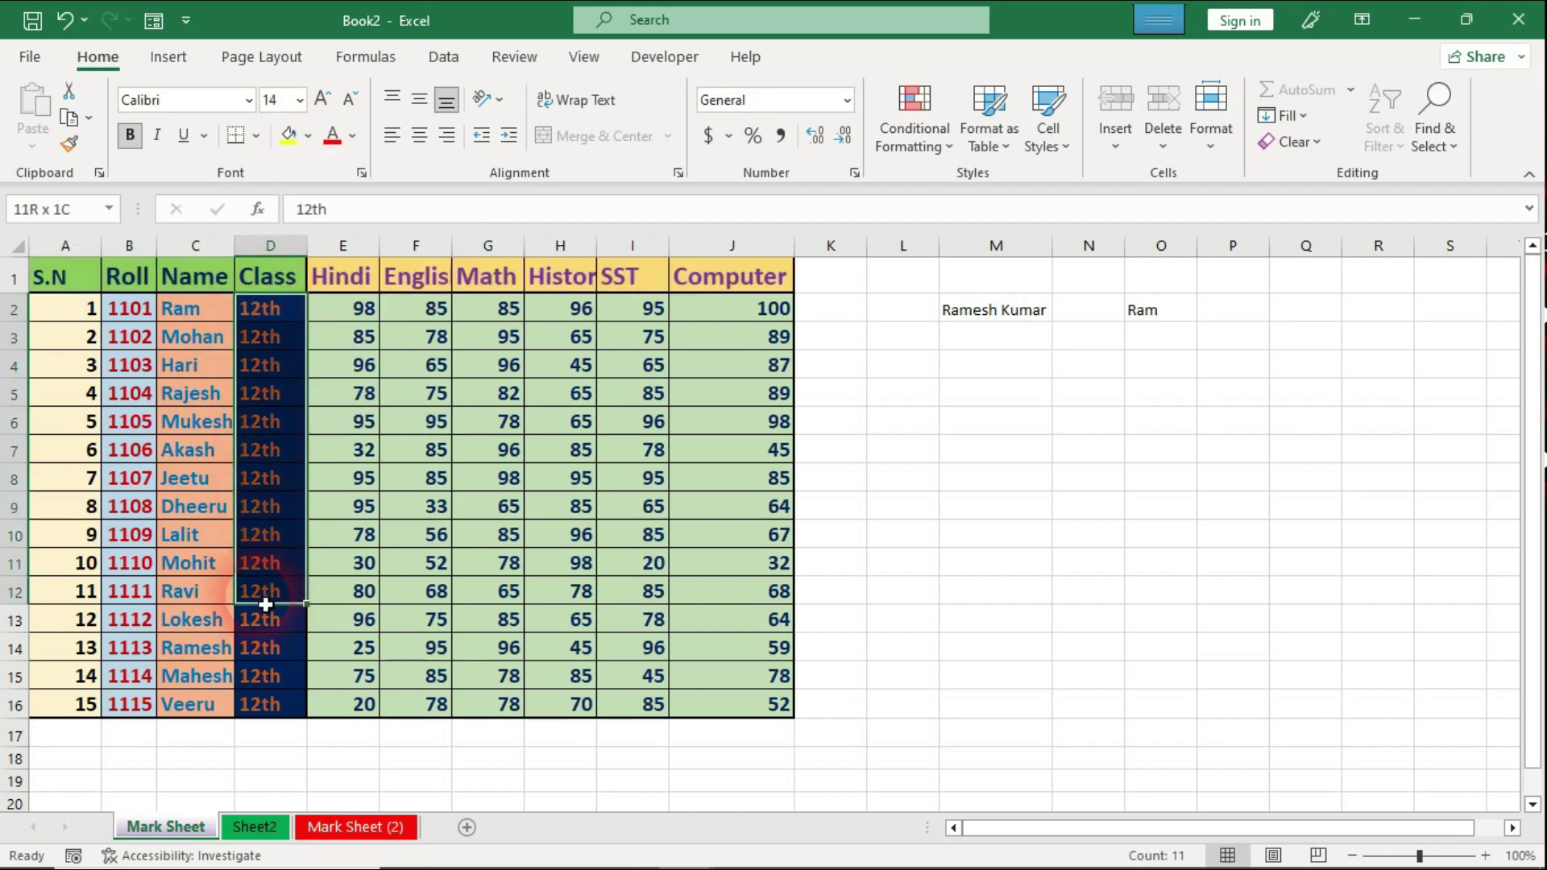
{"action": "left_click_drag", "start_coordinate": [276, 310], "coordinate": [270, 705]}
{"action": "left_click", "coordinate": [307, 136]}
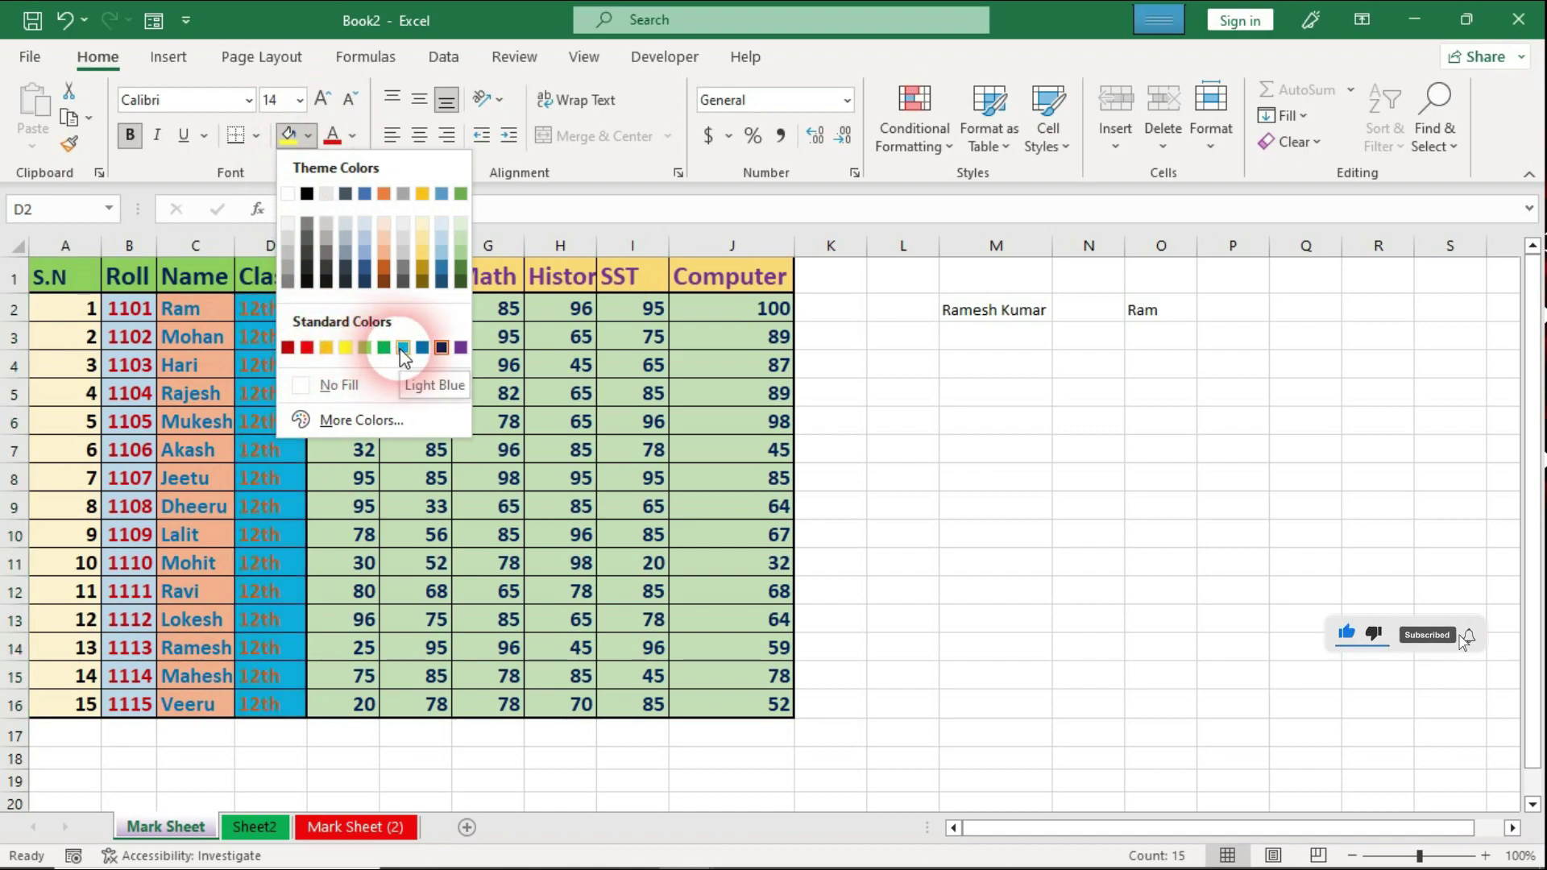
{"action": "left_click", "coordinate": [422, 347]}
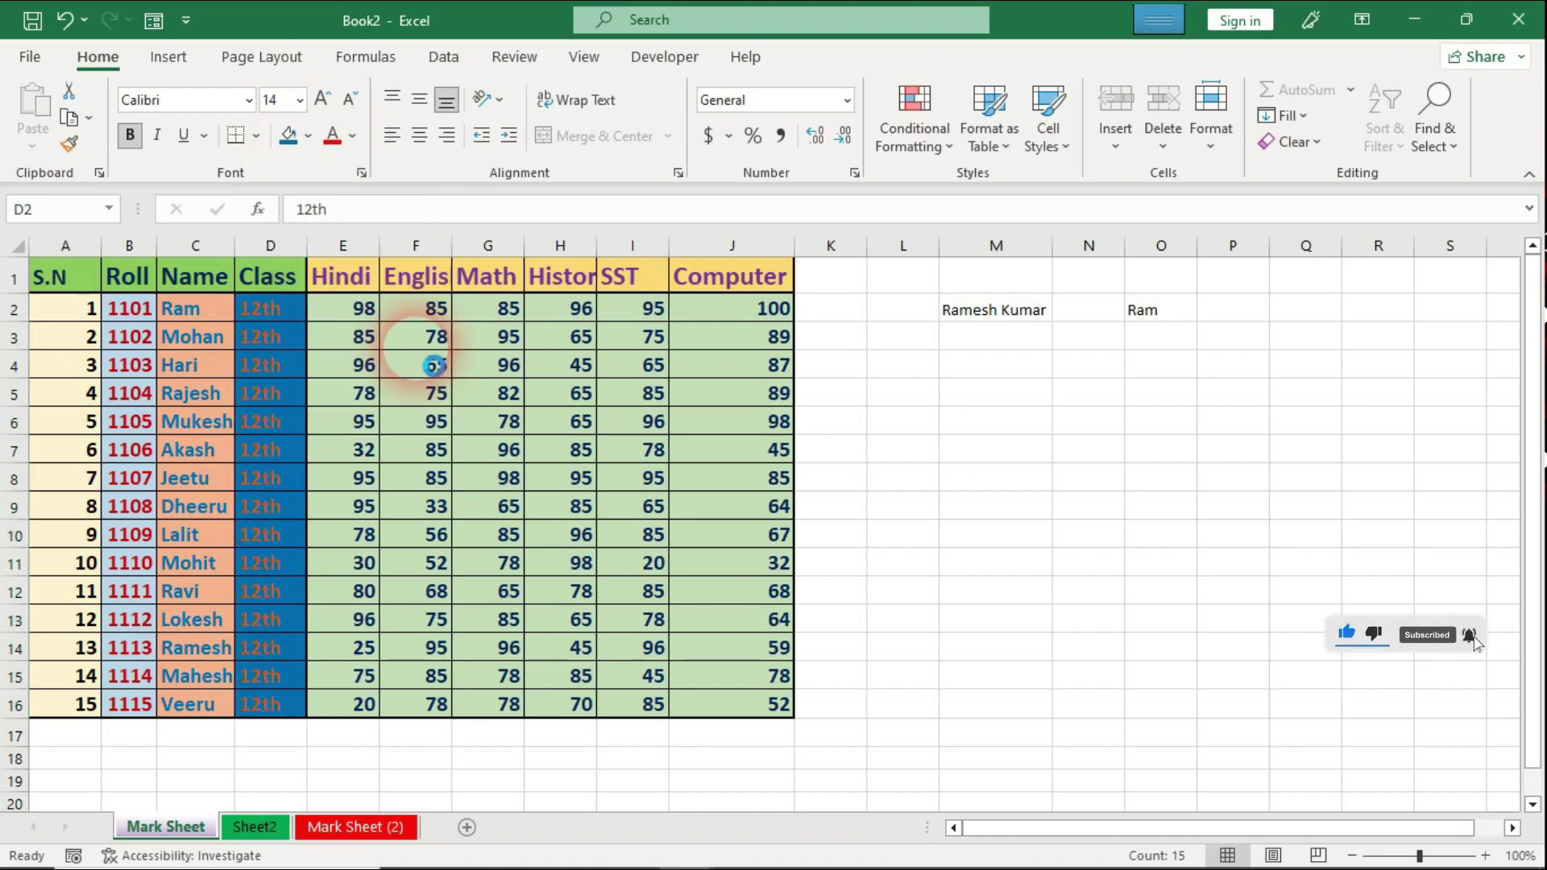
{"action": "left_click", "coordinate": [353, 135]}
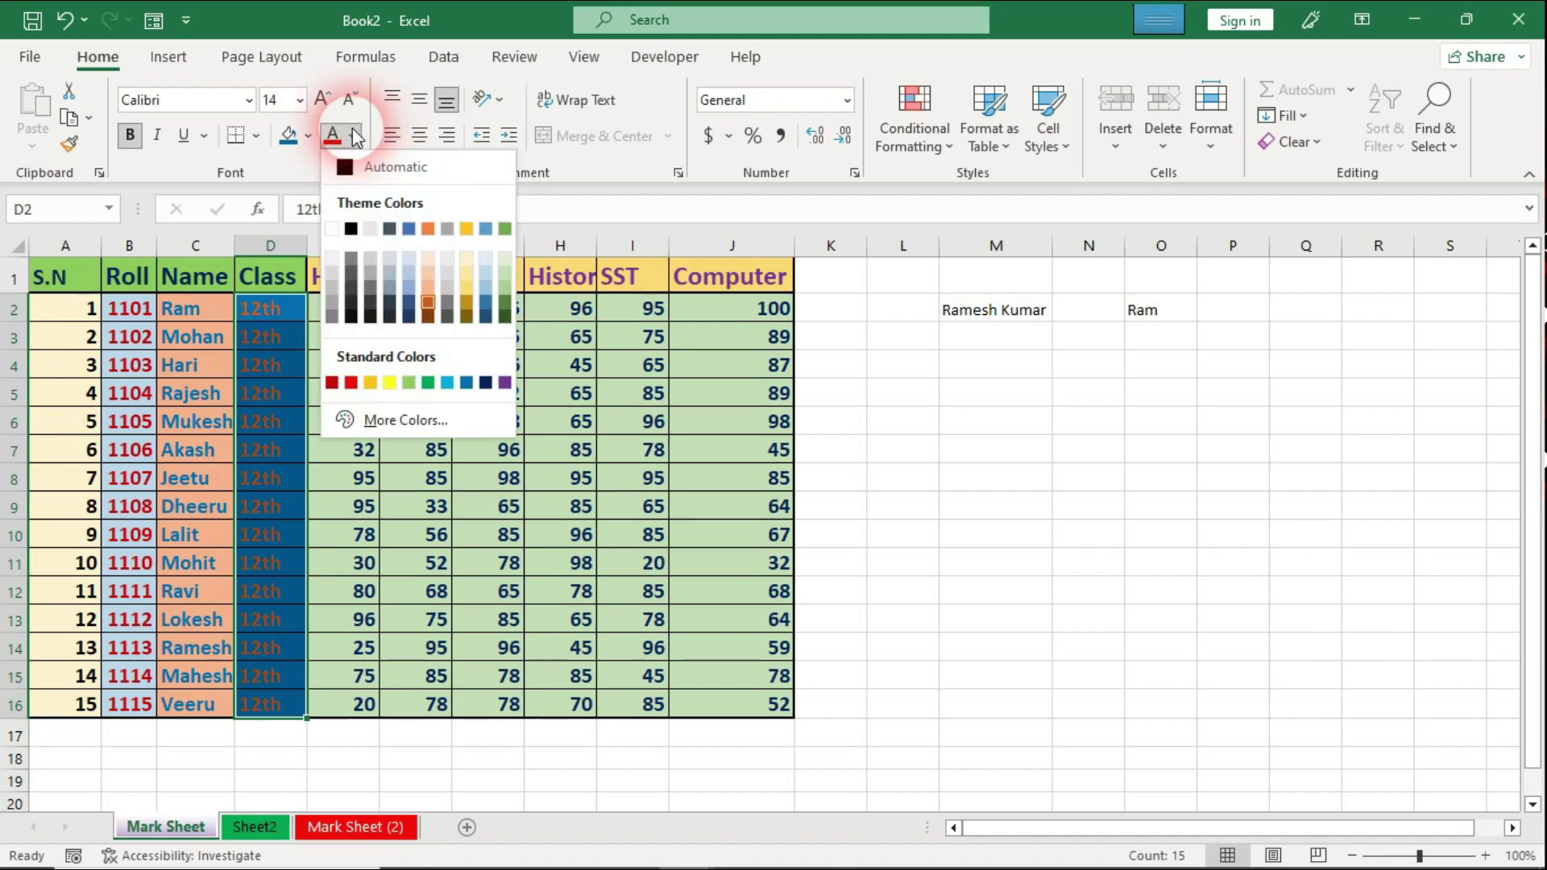
{"action": "left_click", "coordinate": [389, 383]}
{"action": "left_click", "coordinate": [401, 392]}
{"action": "double_click", "coordinate": [401, 392]}
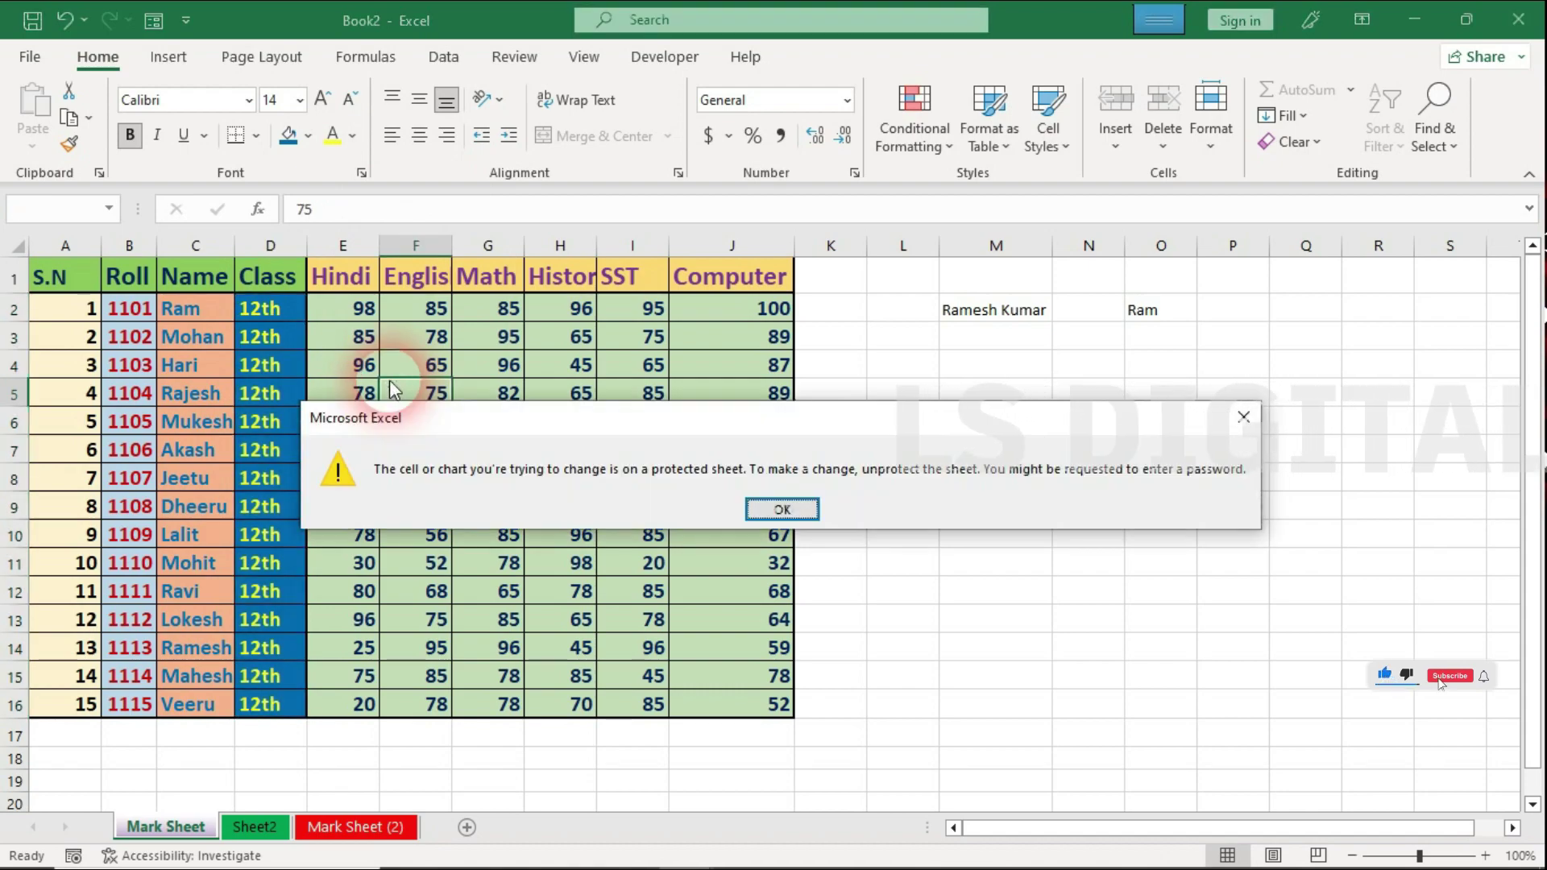
{"action": "key", "text": "Return"}
{"action": "double_click", "coordinate": [401, 392]}
{"action": "key", "text": "Return"}
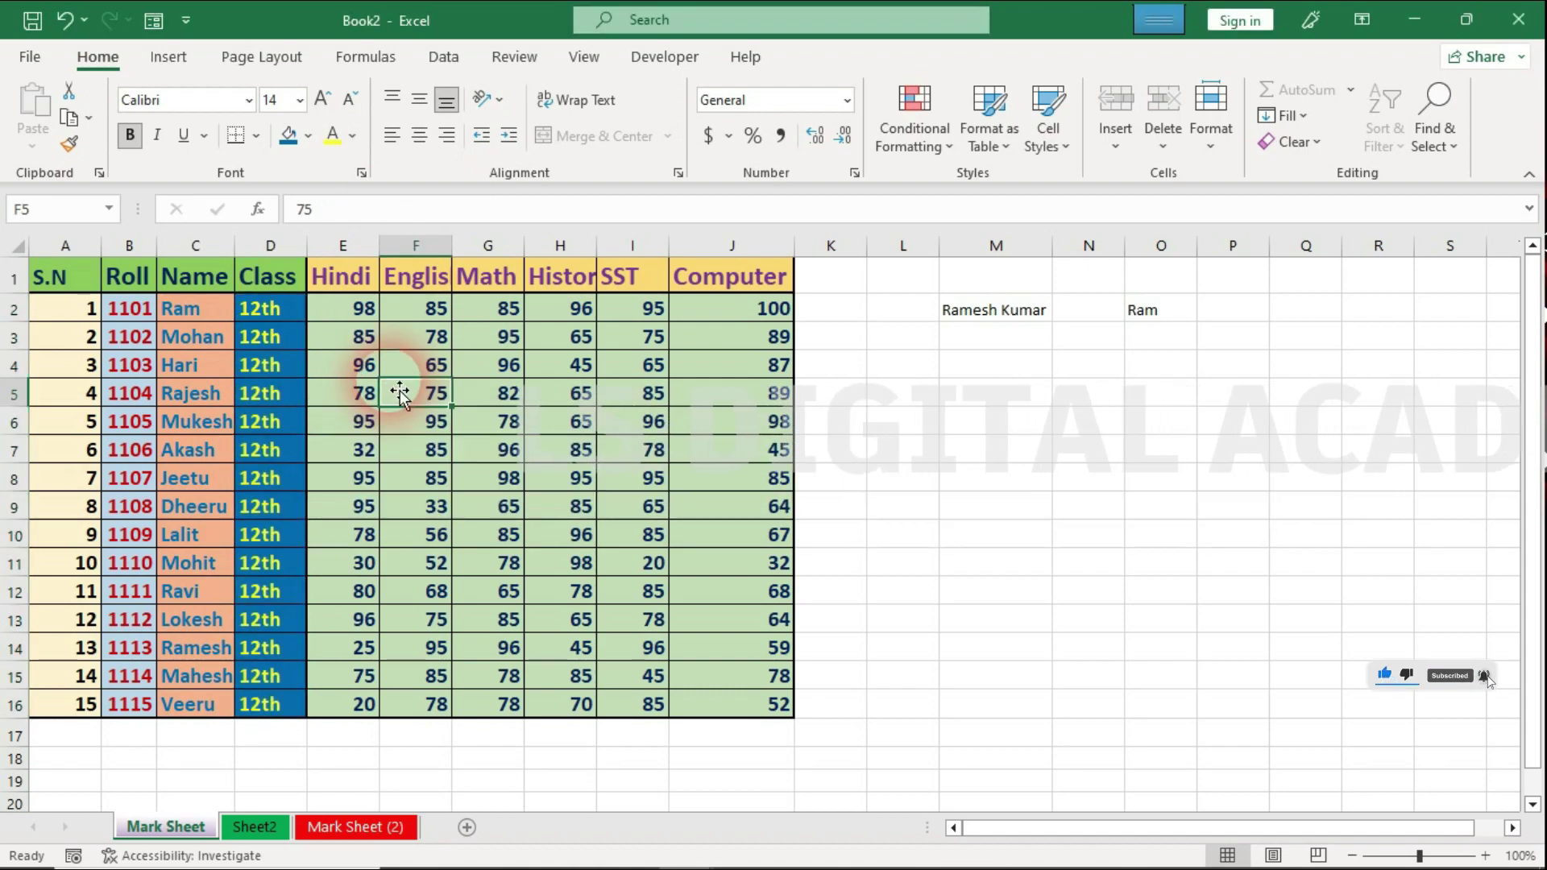
{"action": "double_click", "coordinate": [445, 370]}
{"action": "left_click", "coordinate": [777, 508]}
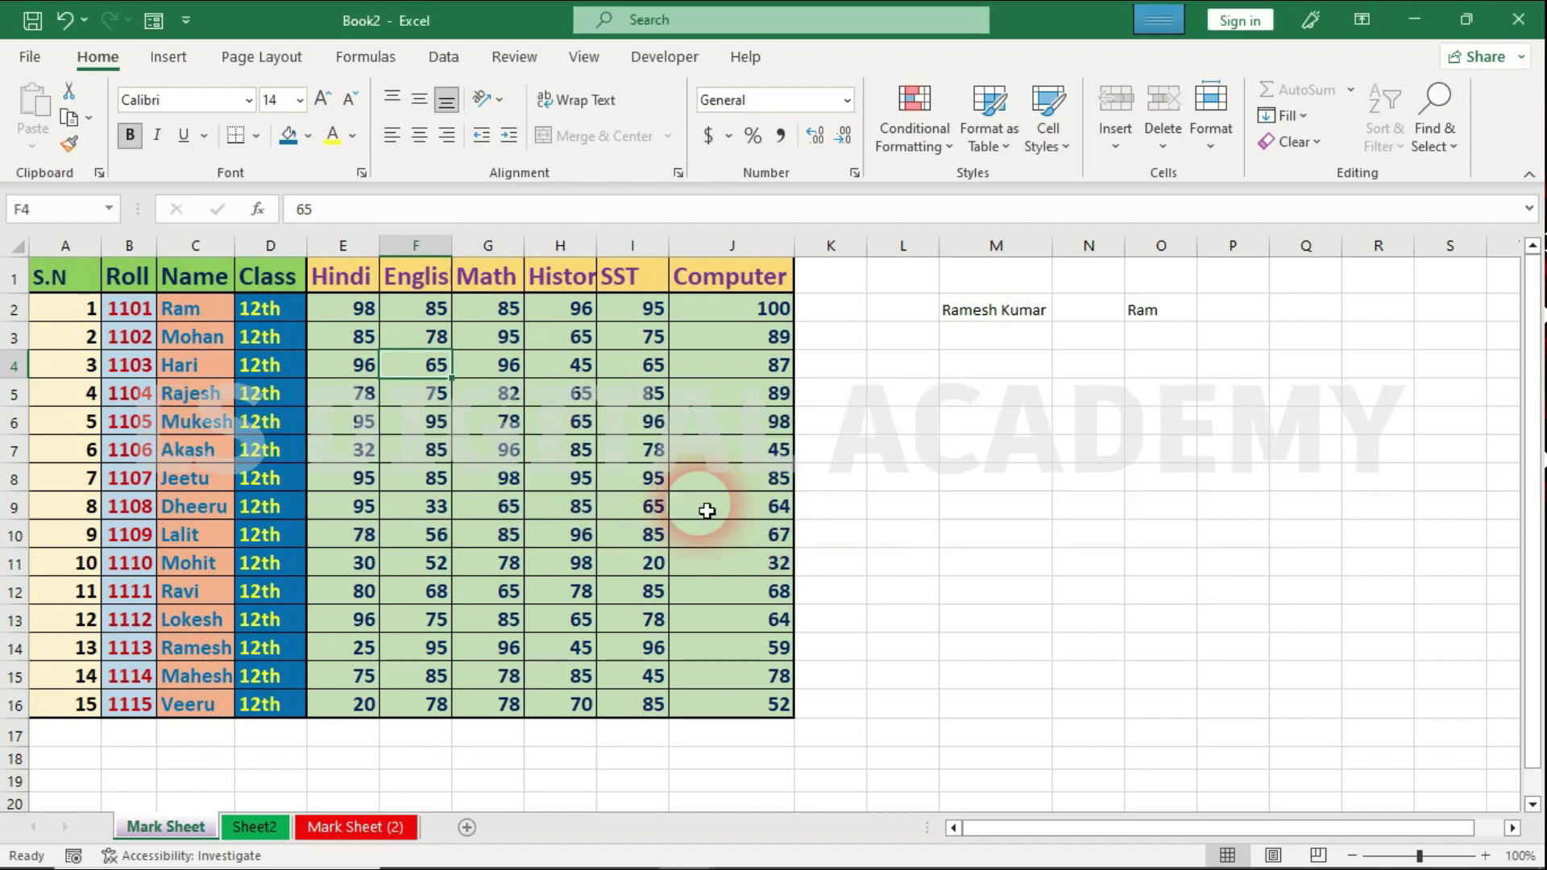
{"action": "left_click", "coordinate": [580, 453]}
{"action": "double_click", "coordinate": [596, 476]}
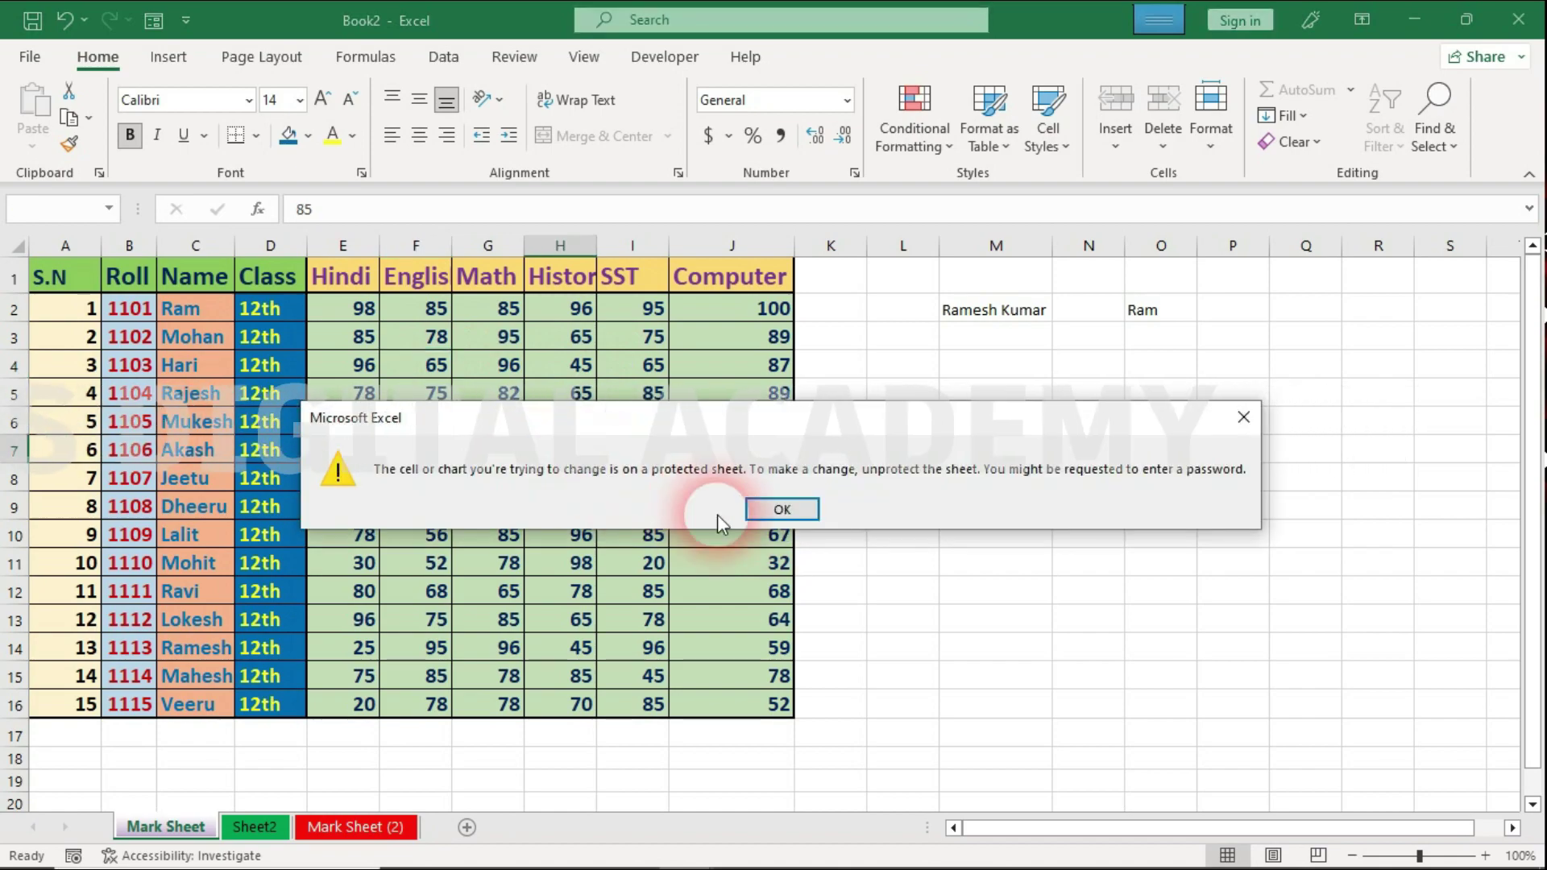
{"action": "left_click", "coordinate": [781, 508]}
{"action": "left_click", "coordinate": [594, 341]}
{"action": "double_click", "coordinate": [595, 341]}
{"action": "left_click", "coordinate": [781, 508]}
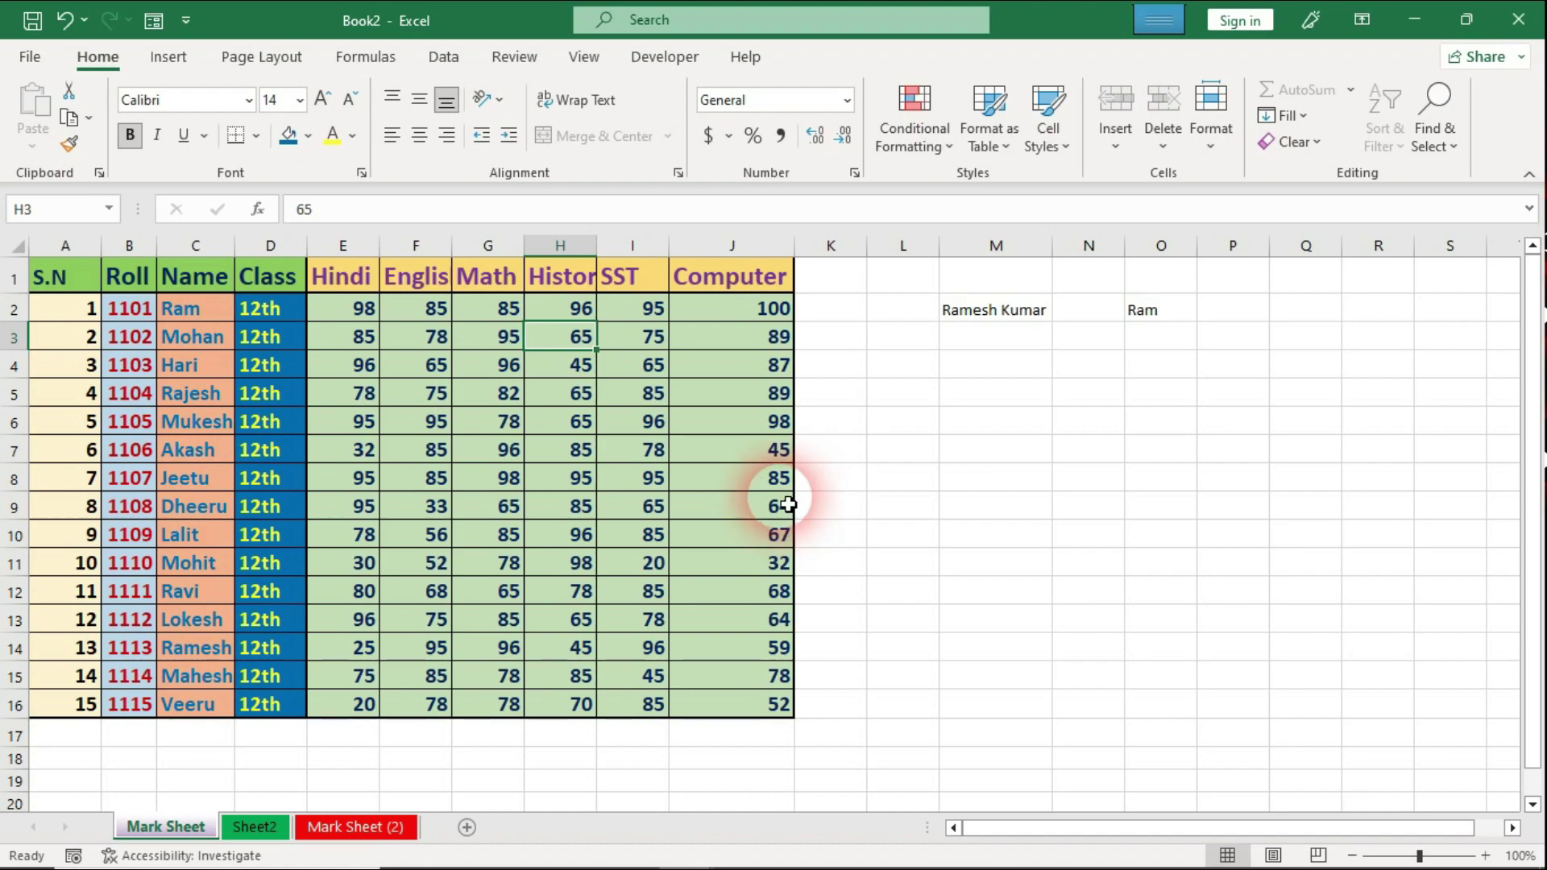
Unprotect the Mark Sheet by confirming the password, then select a mark cell
{"action": "left_click", "coordinate": [1210, 129]}
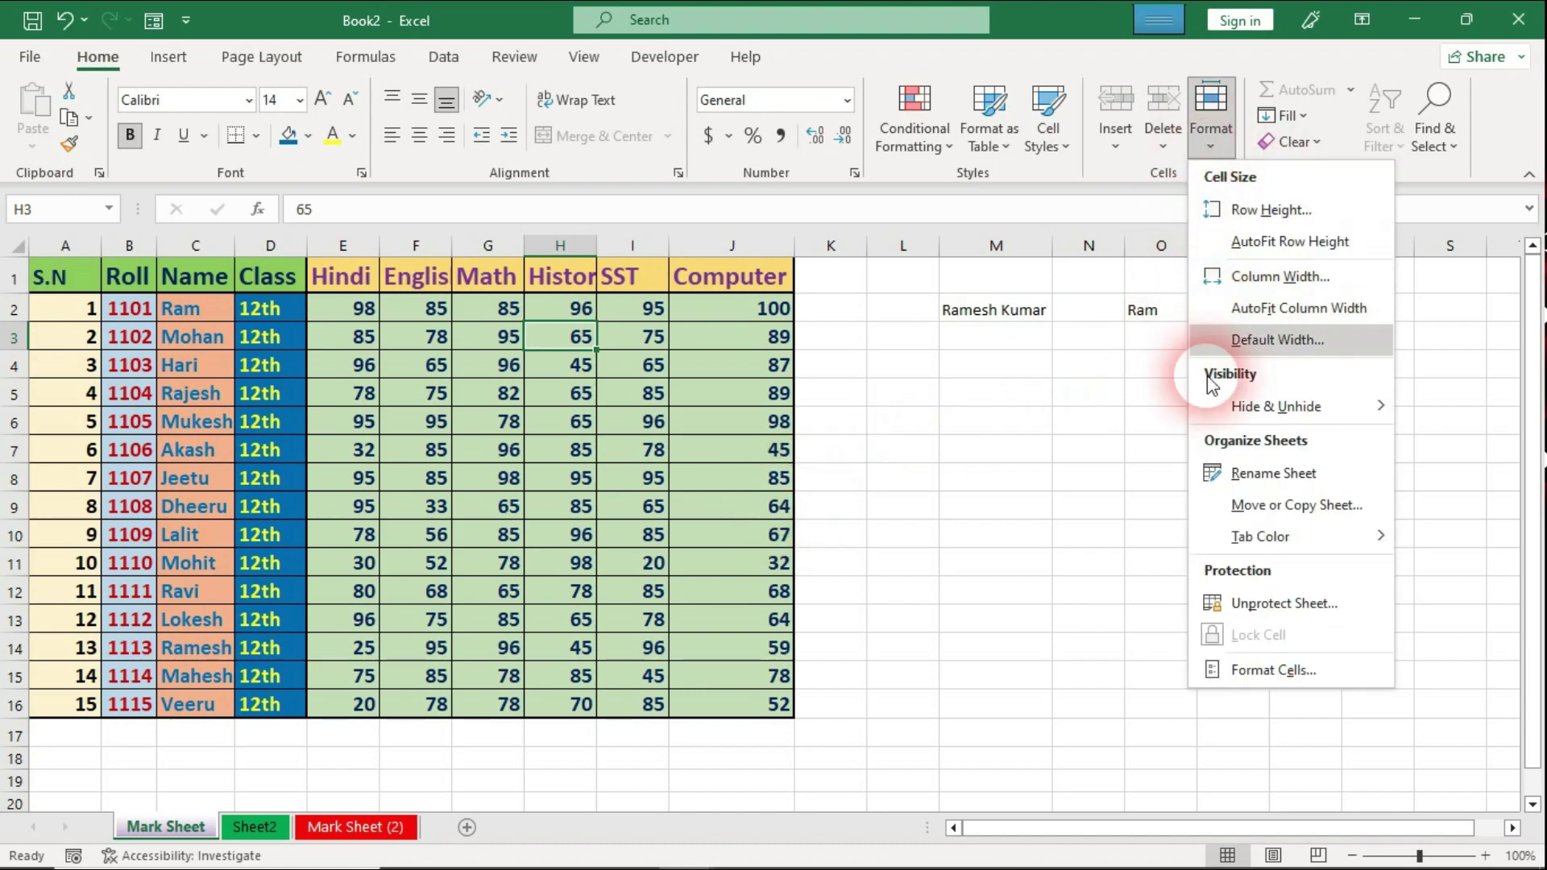
{"action": "left_click", "coordinate": [1266, 612]}
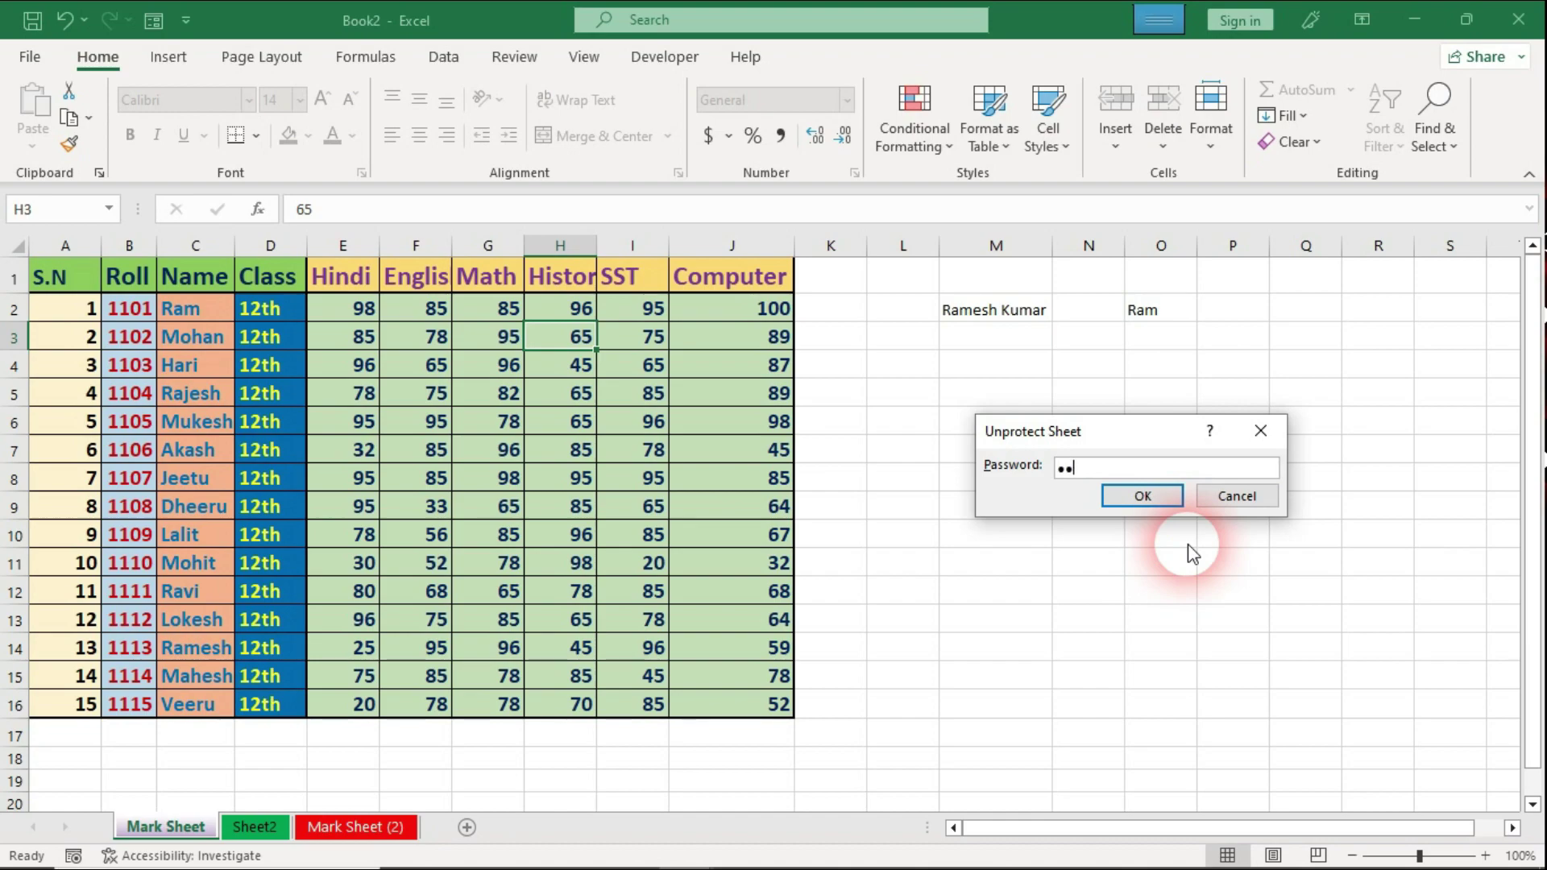
{"action": "key", "text": "Return"}
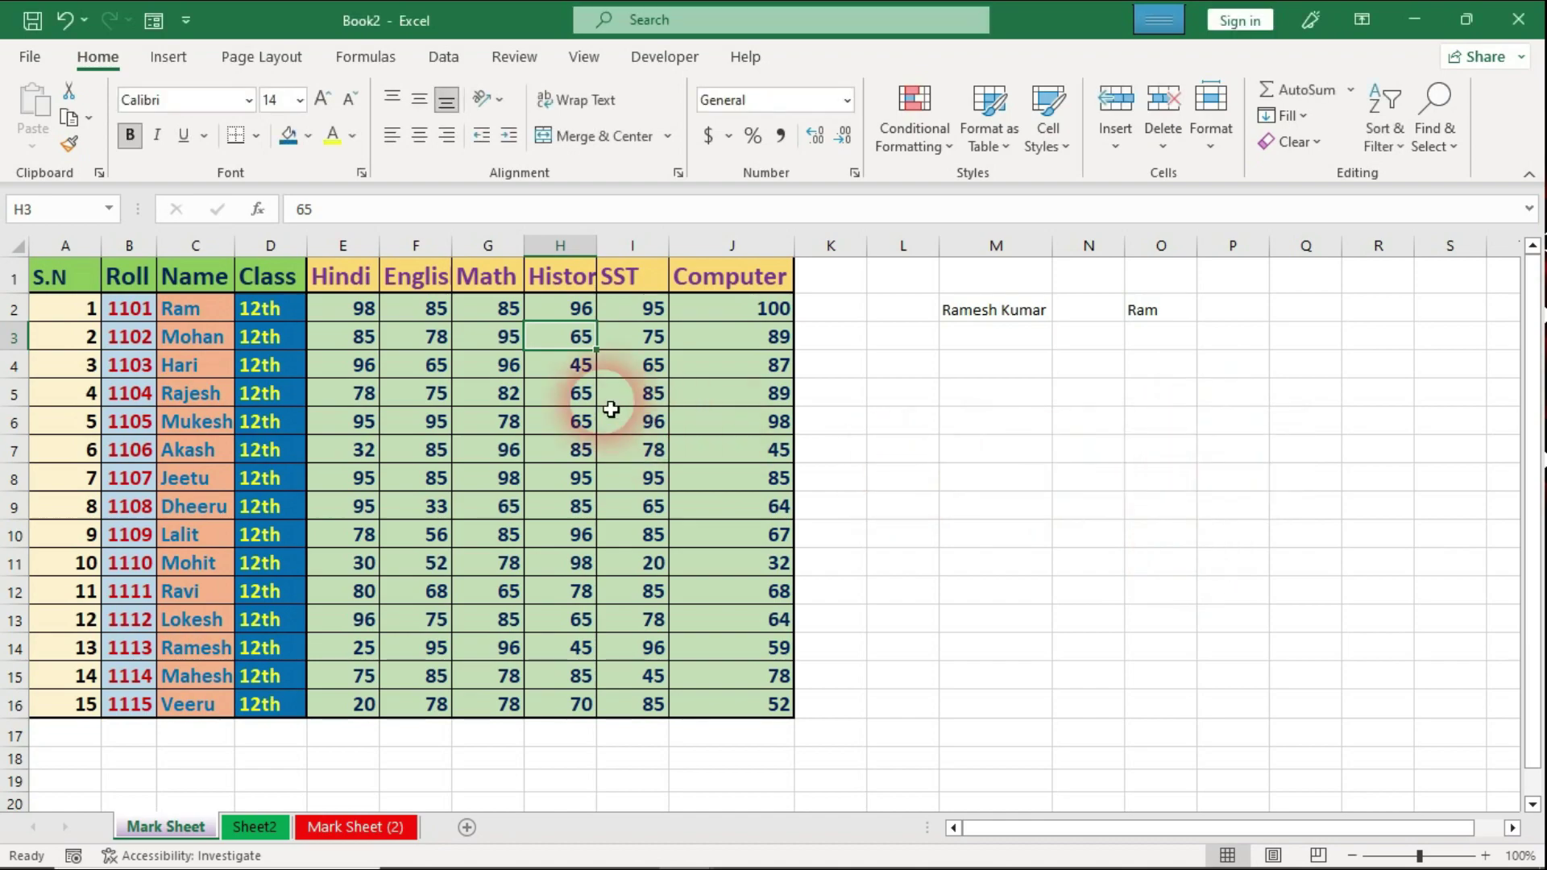
{"action": "left_click", "coordinate": [633, 478]}
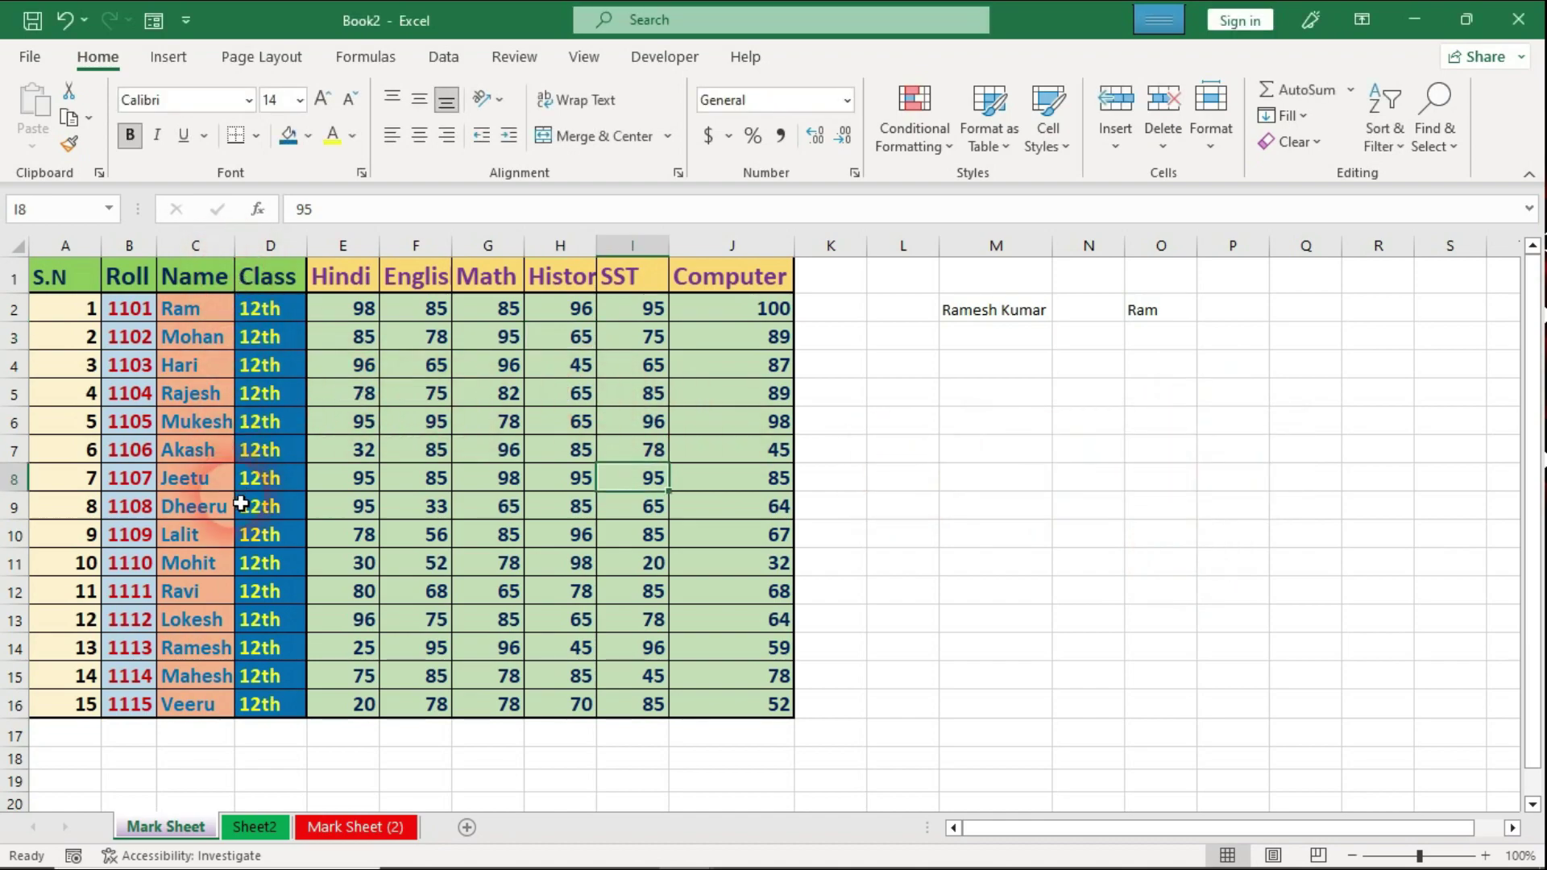
Protect the sheet again while still allowing cells, columns and rows to be formatted
{"action": "left_click", "coordinate": [1211, 133]}
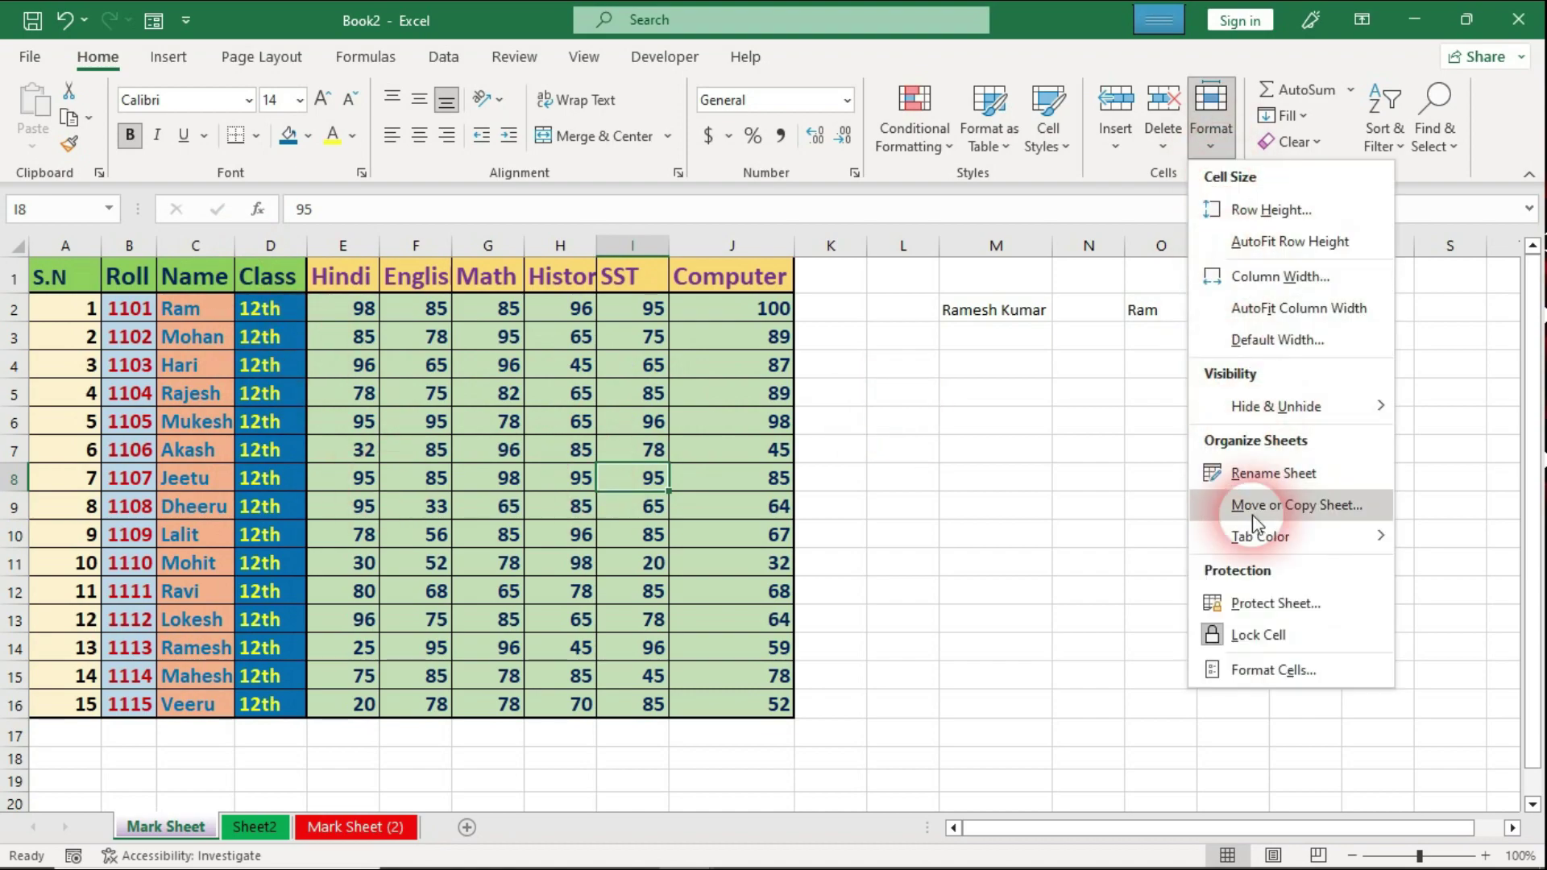
{"action": "left_click", "coordinate": [1272, 606]}
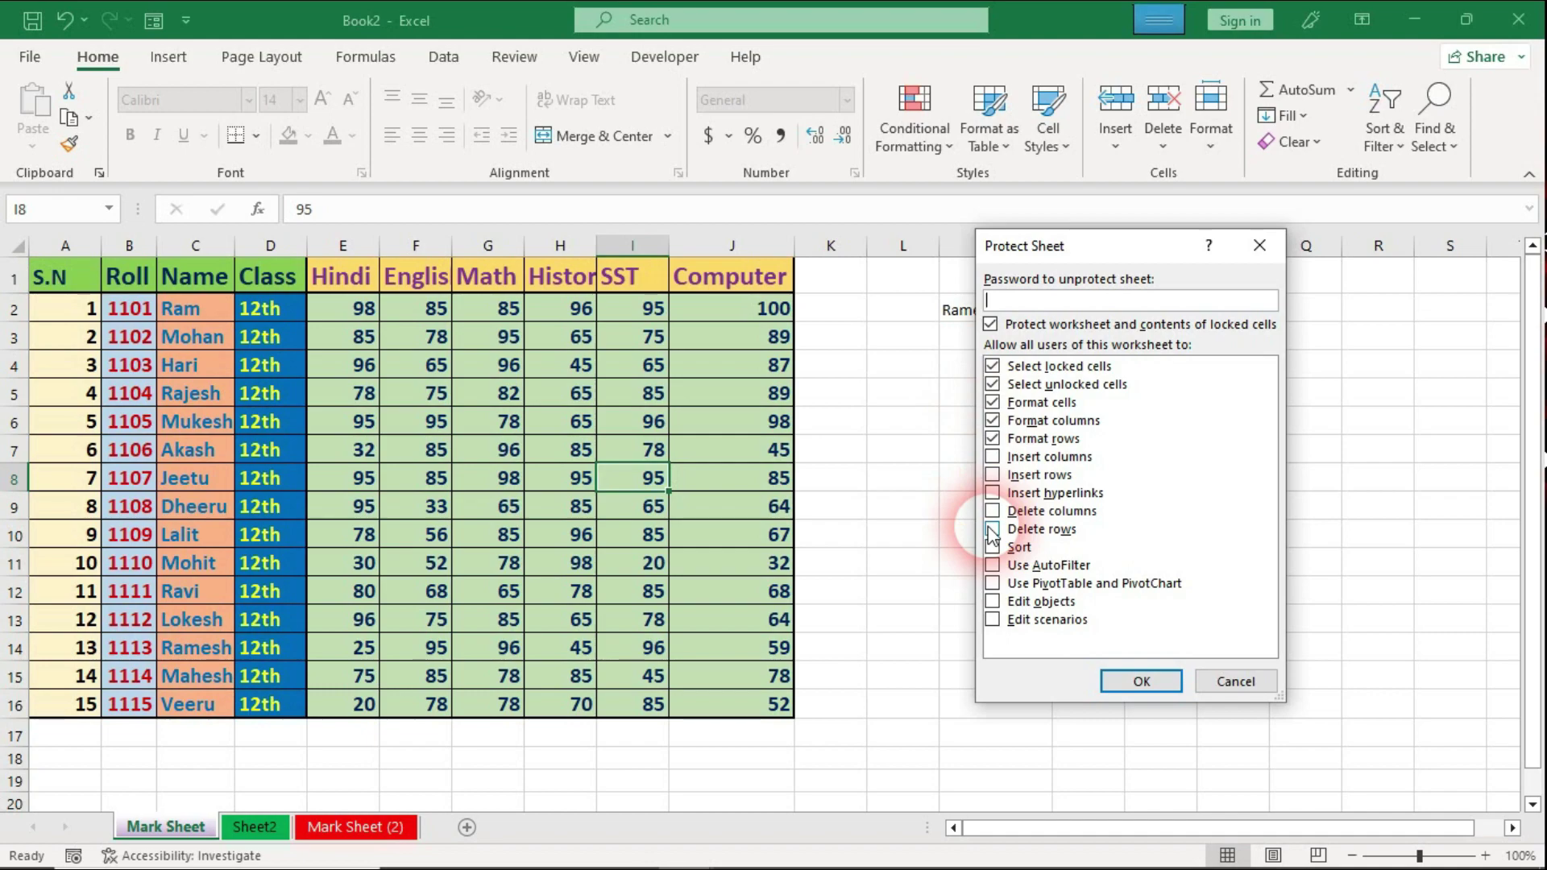
{"action": "left_click", "coordinate": [1235, 681]}
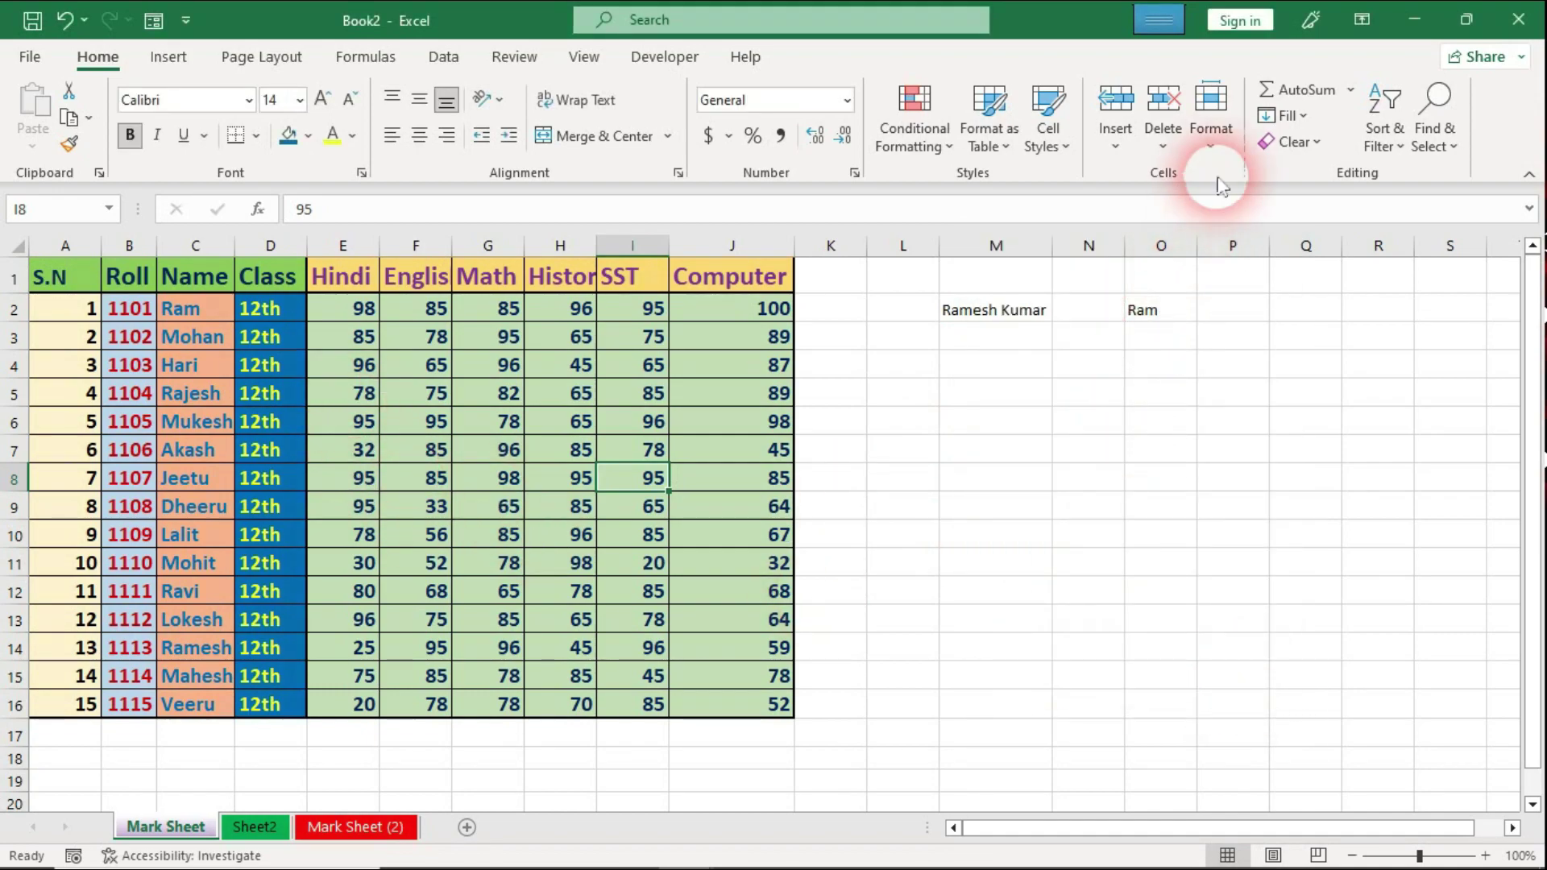
{"action": "left_click", "coordinate": [1211, 133]}
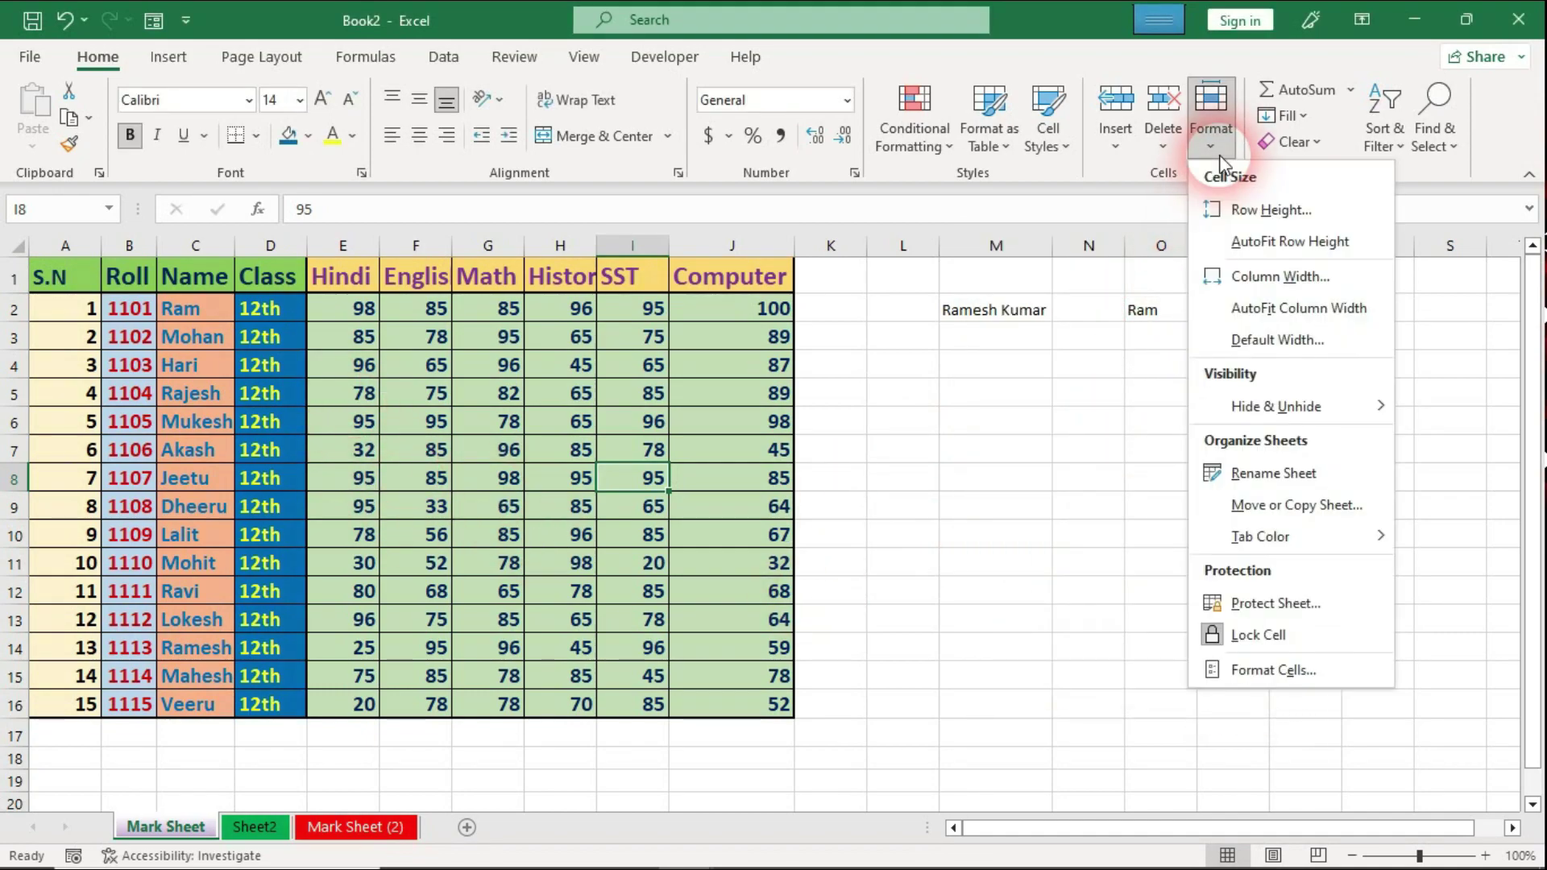
{"action": "left_click", "coordinate": [1326, 680]}
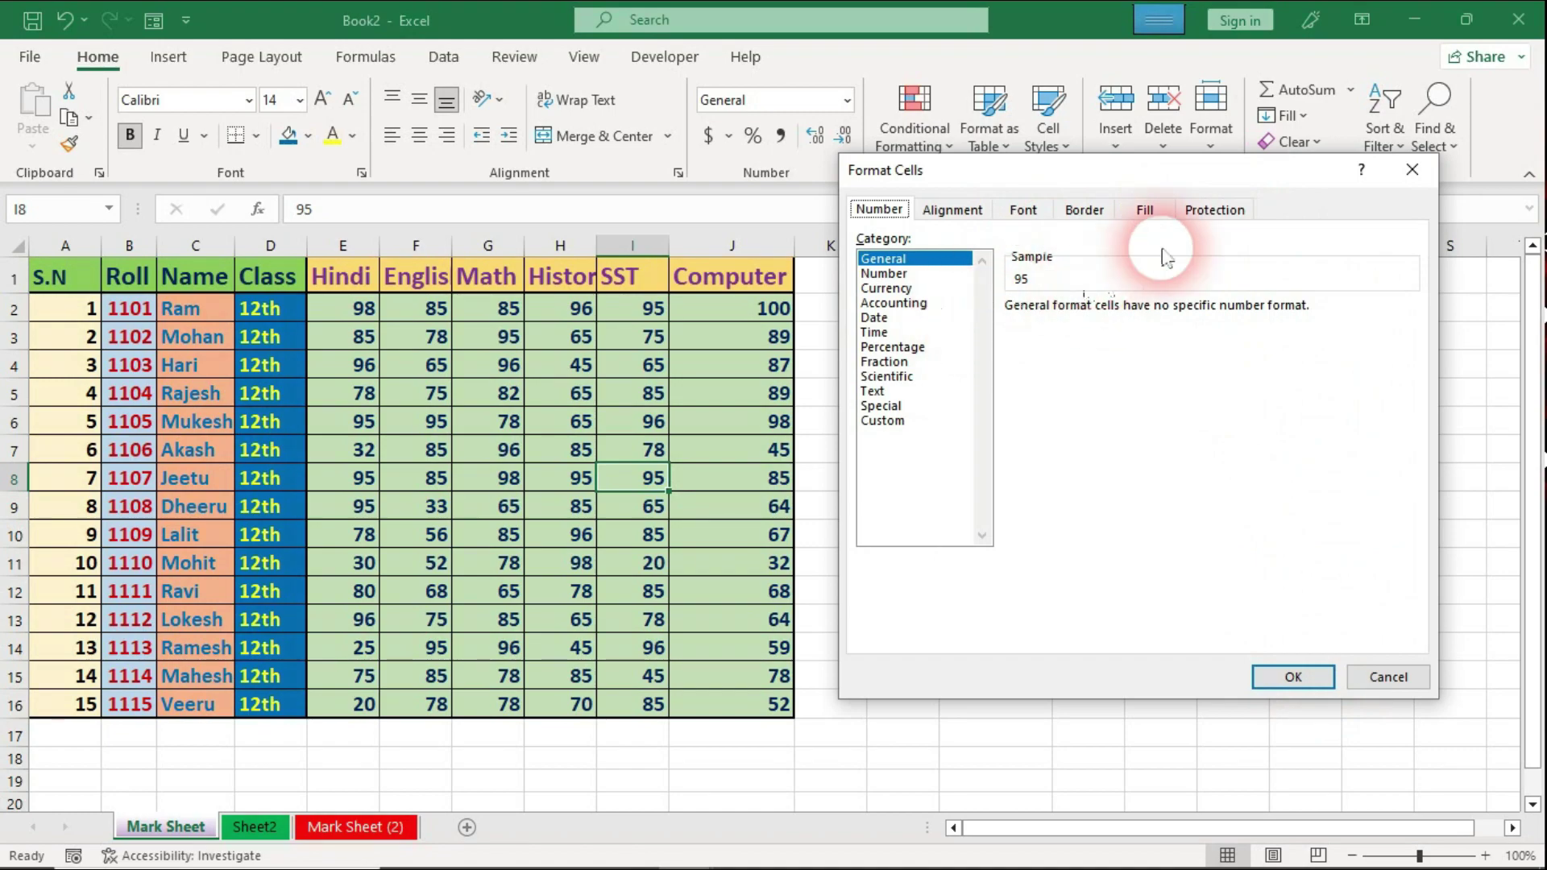
{"action": "left_click", "coordinate": [1214, 211]}
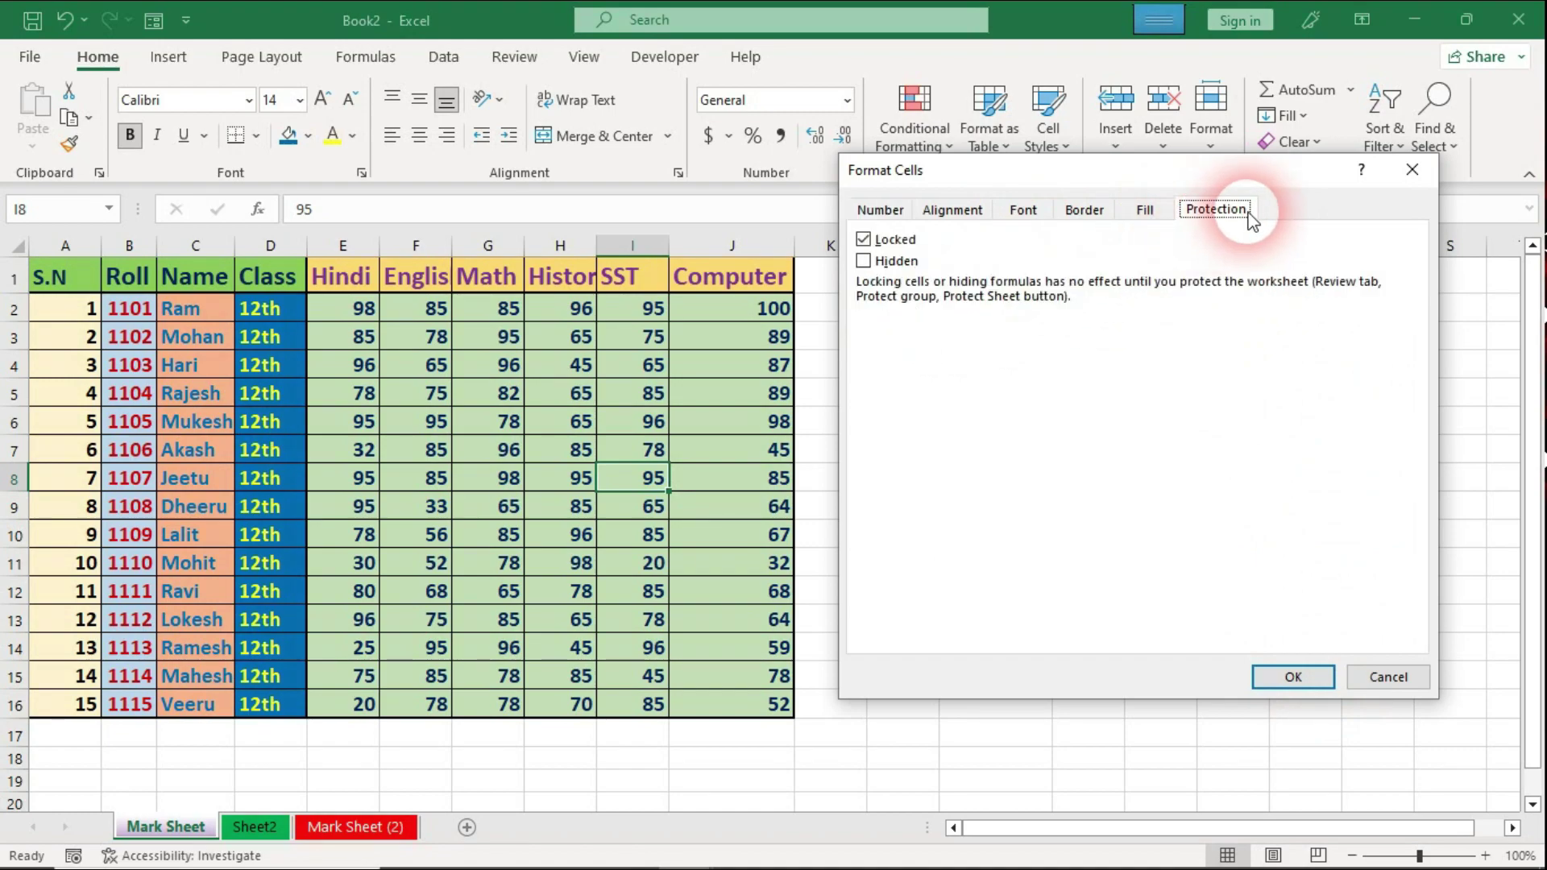
{"action": "left_click", "coordinate": [862, 256]}
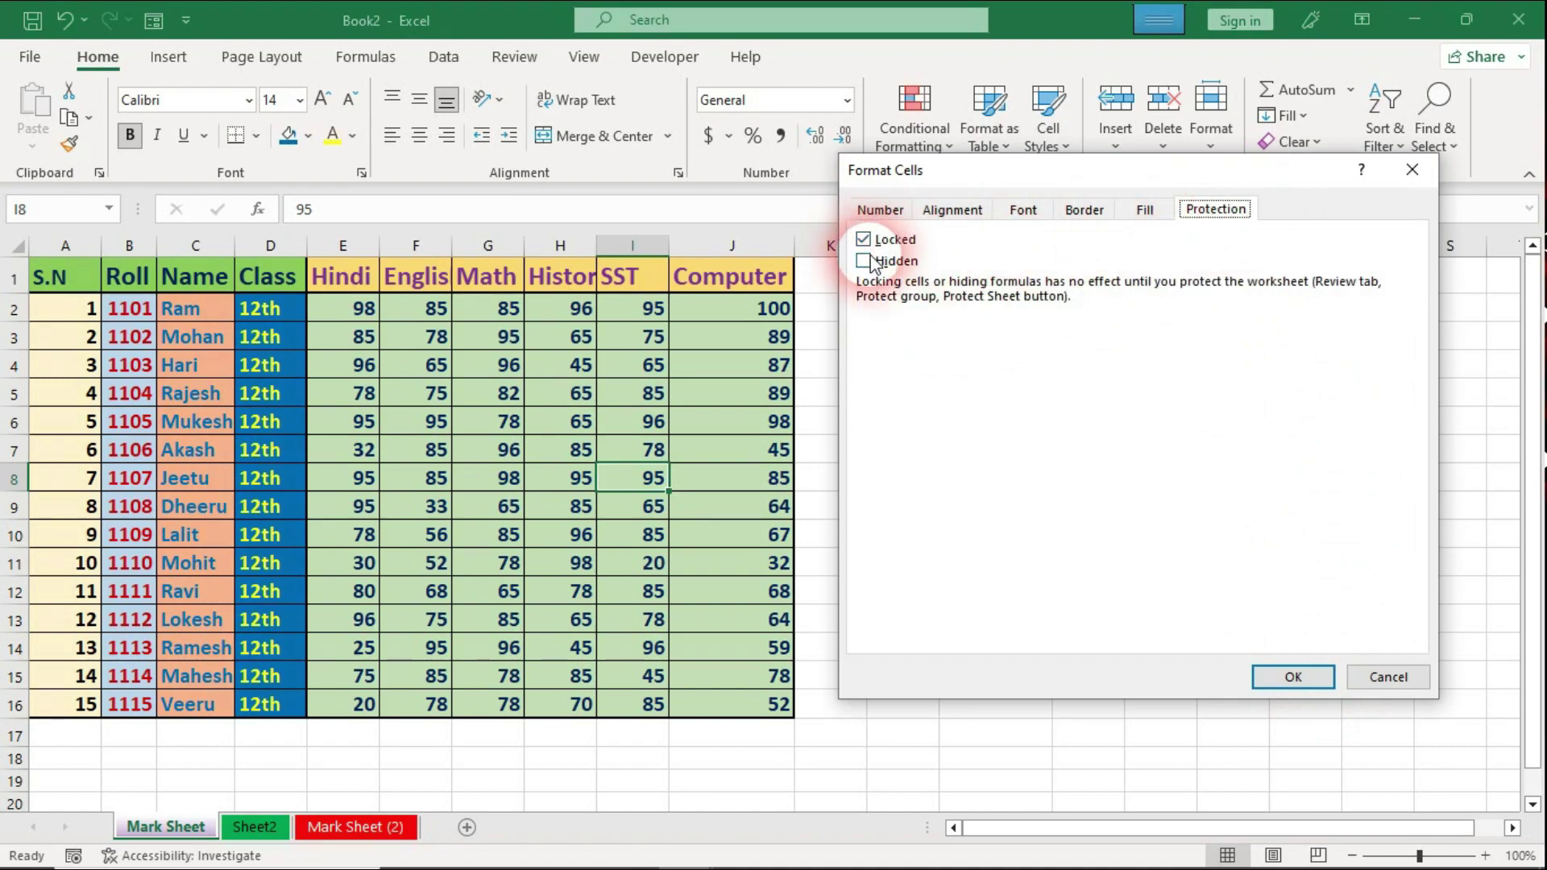
{"action": "left_click", "coordinate": [883, 210]}
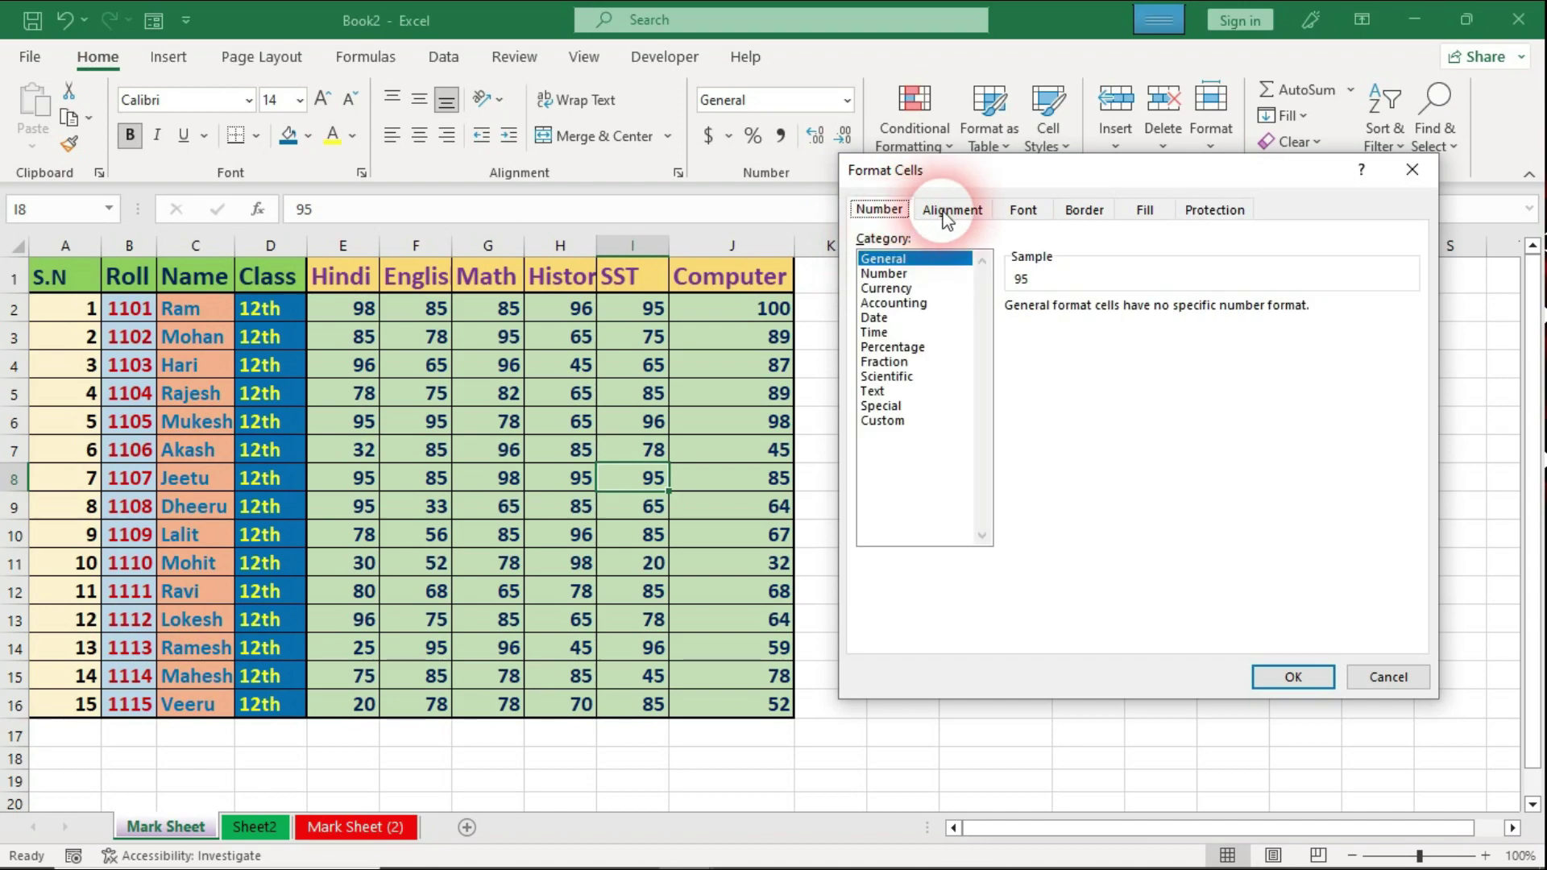
{"action": "left_click", "coordinate": [947, 215]}
{"action": "left_click", "coordinate": [1030, 219]}
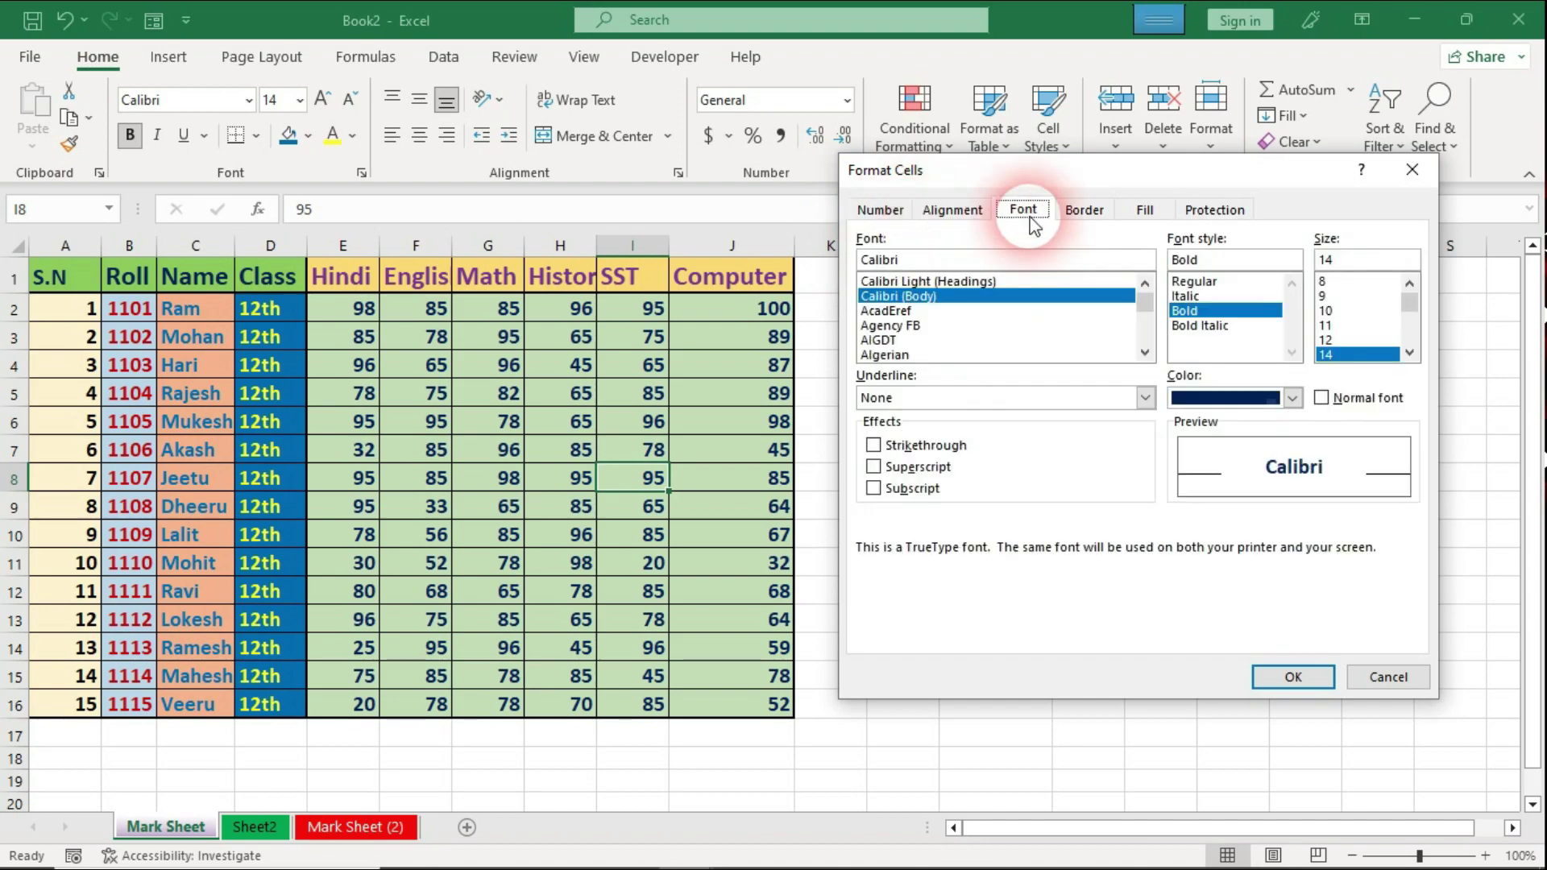
{"action": "left_click", "coordinate": [1085, 211]}
{"action": "left_click", "coordinate": [1145, 209]}
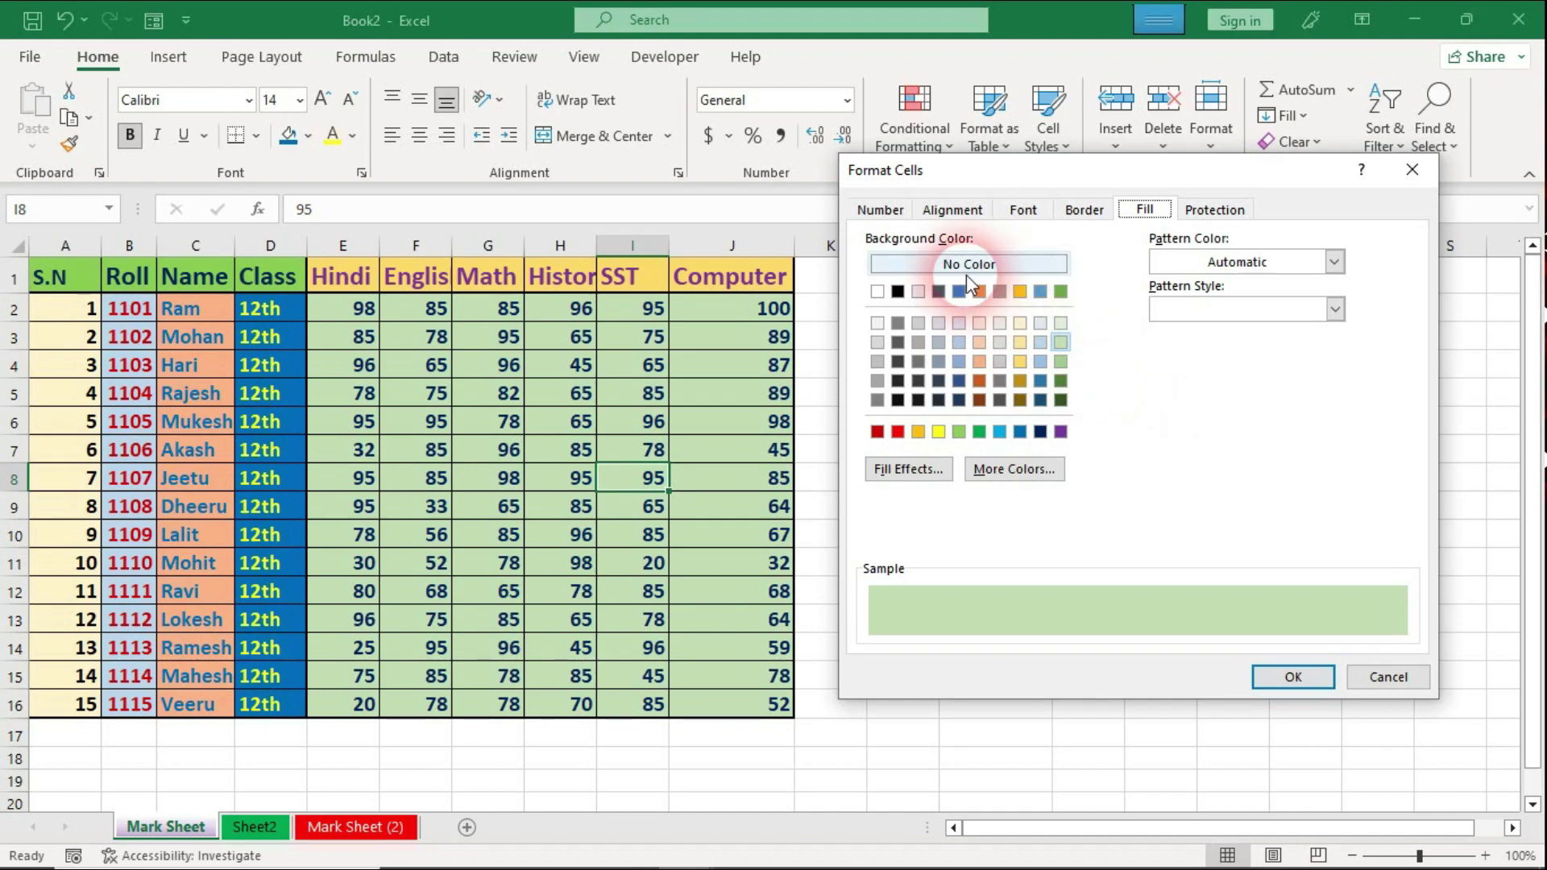
{"action": "left_click", "coordinate": [868, 211]}
{"action": "left_click", "coordinate": [952, 211]}
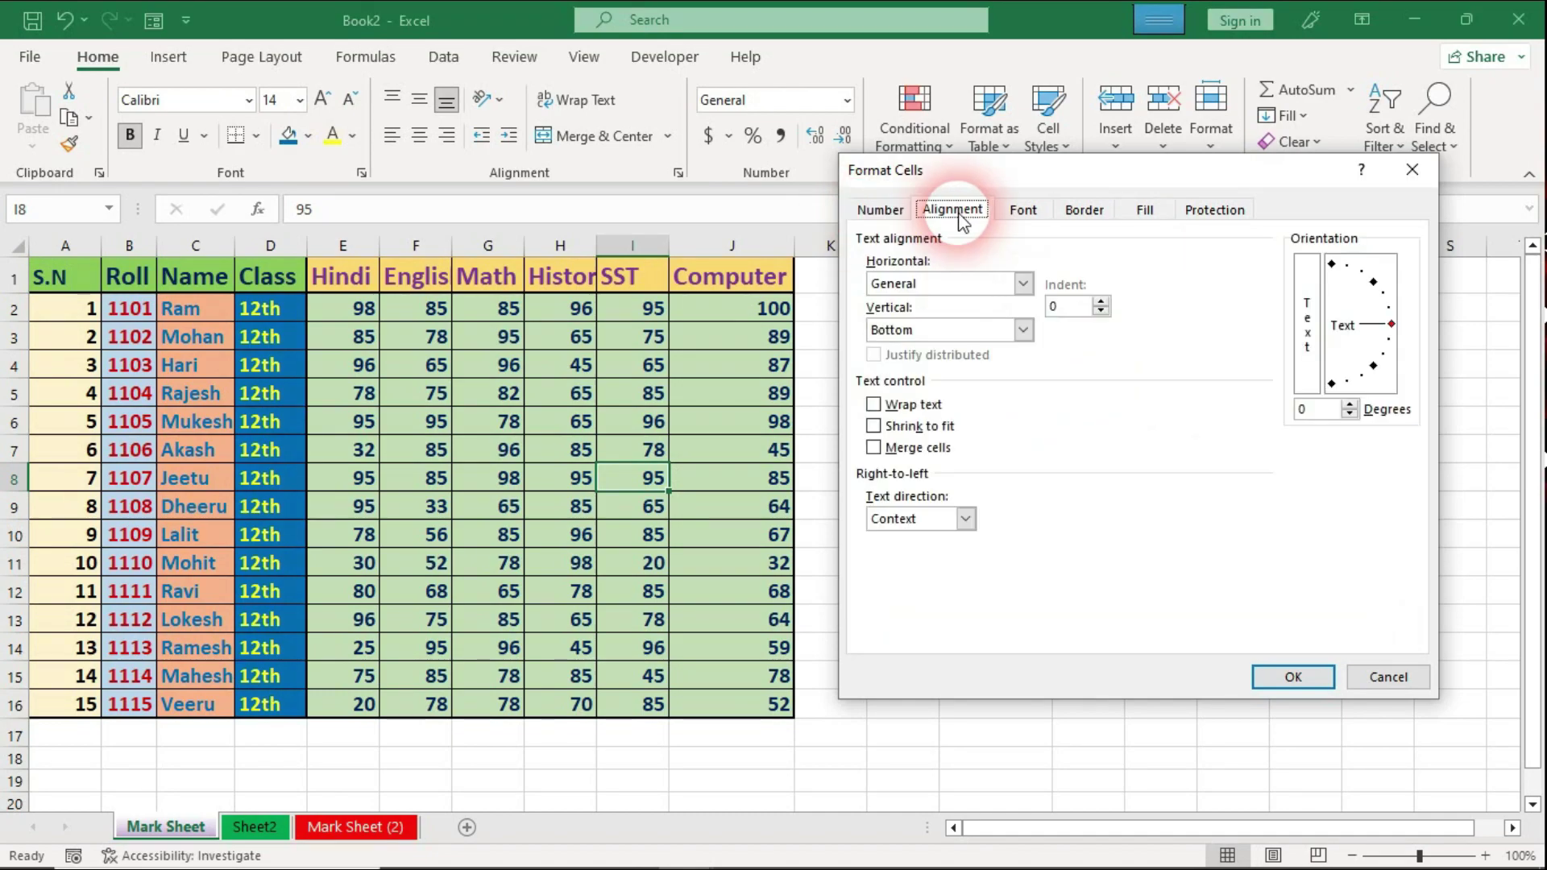
{"action": "left_click", "coordinate": [1023, 211]}
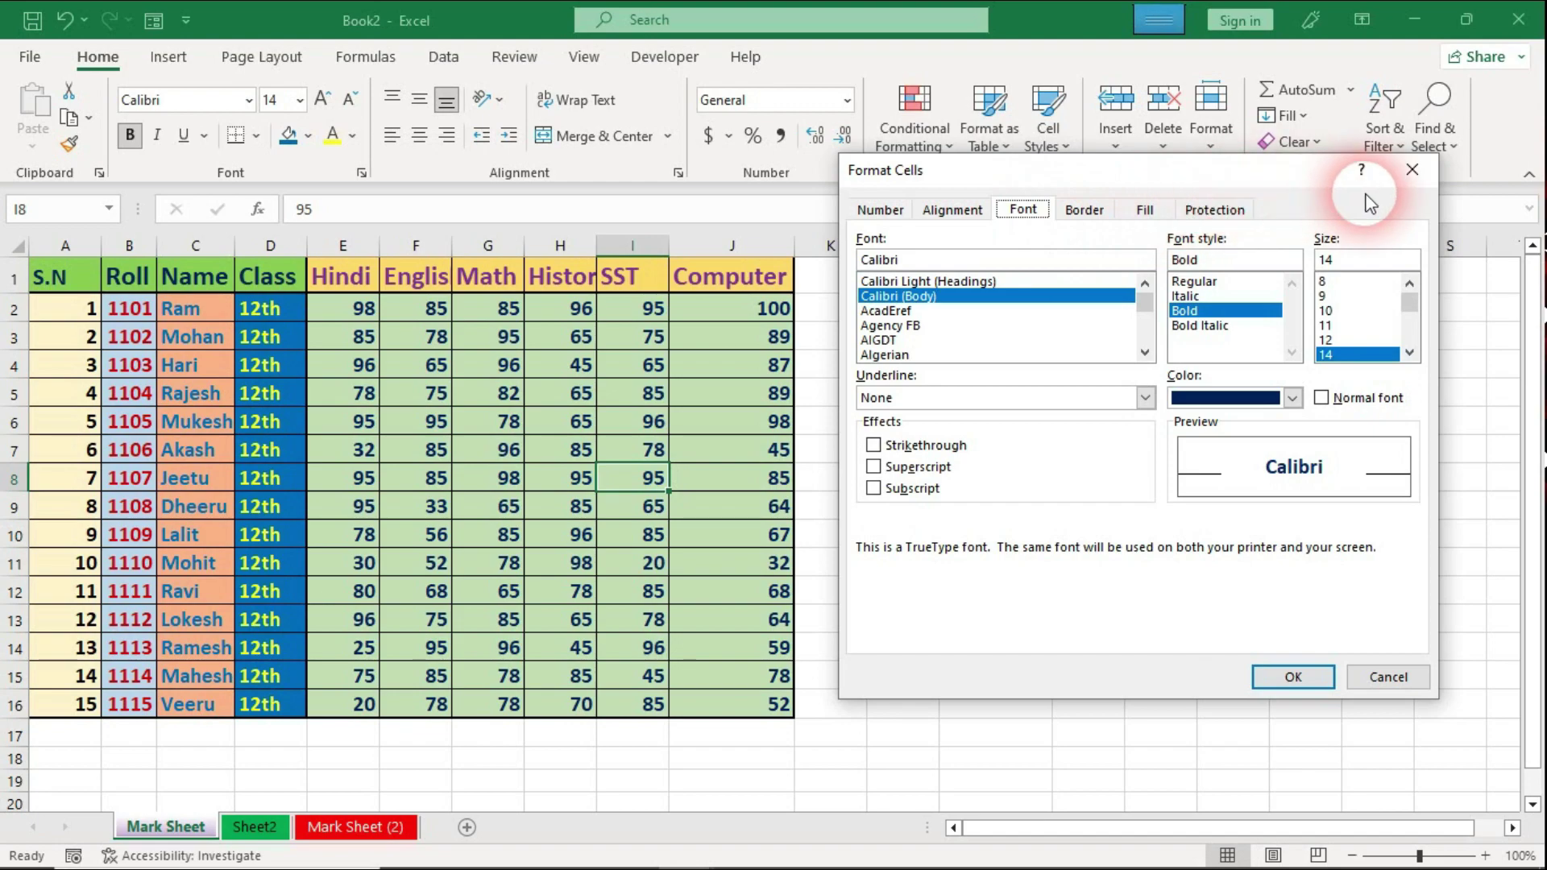
{"action": "left_click", "coordinate": [1413, 171]}
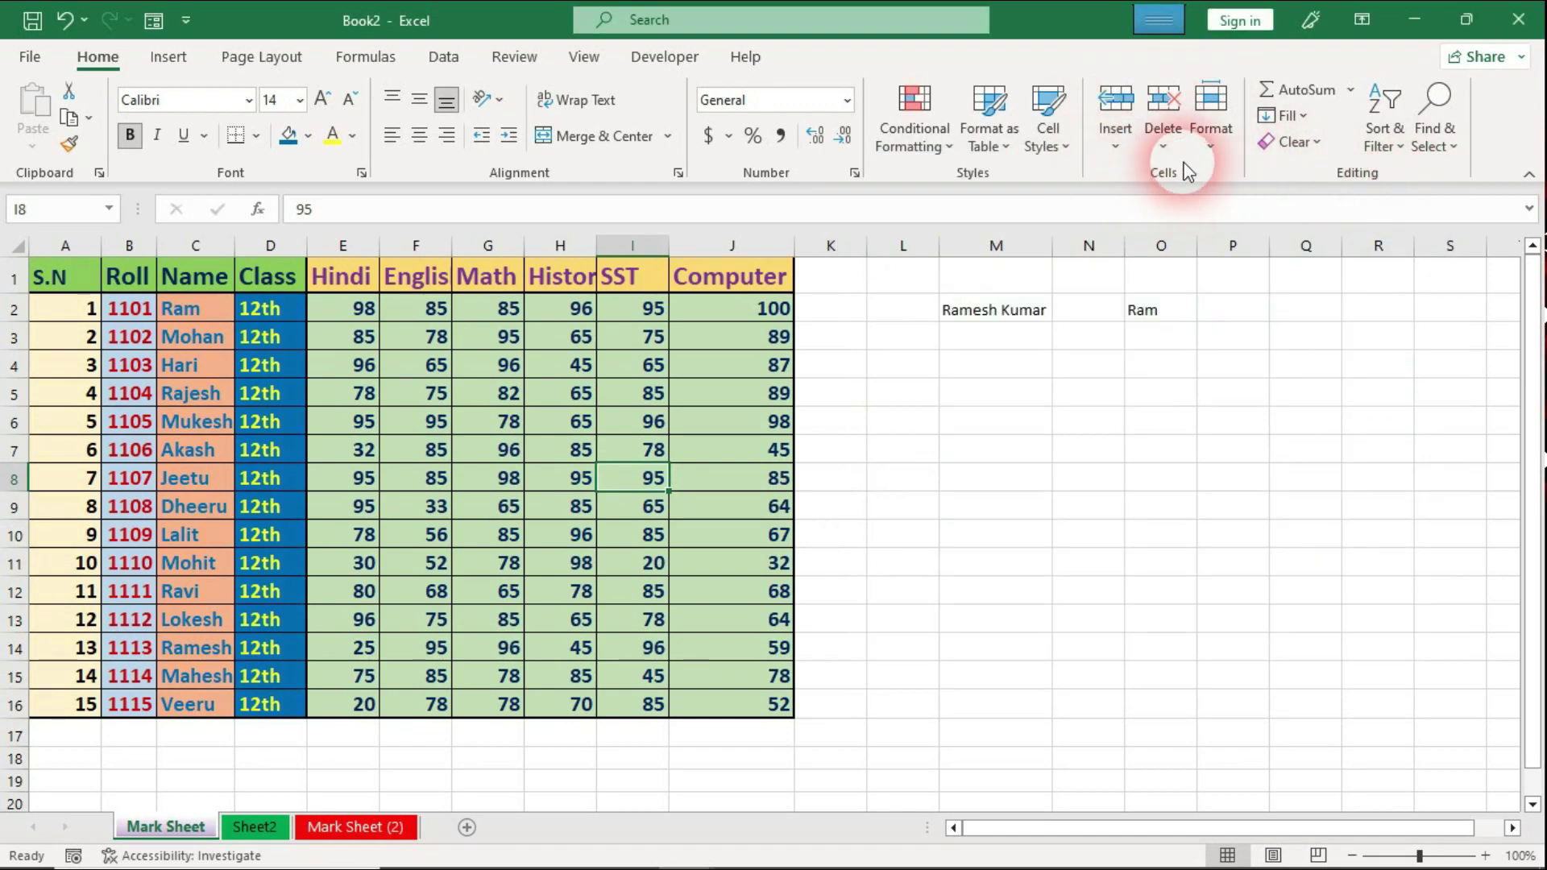